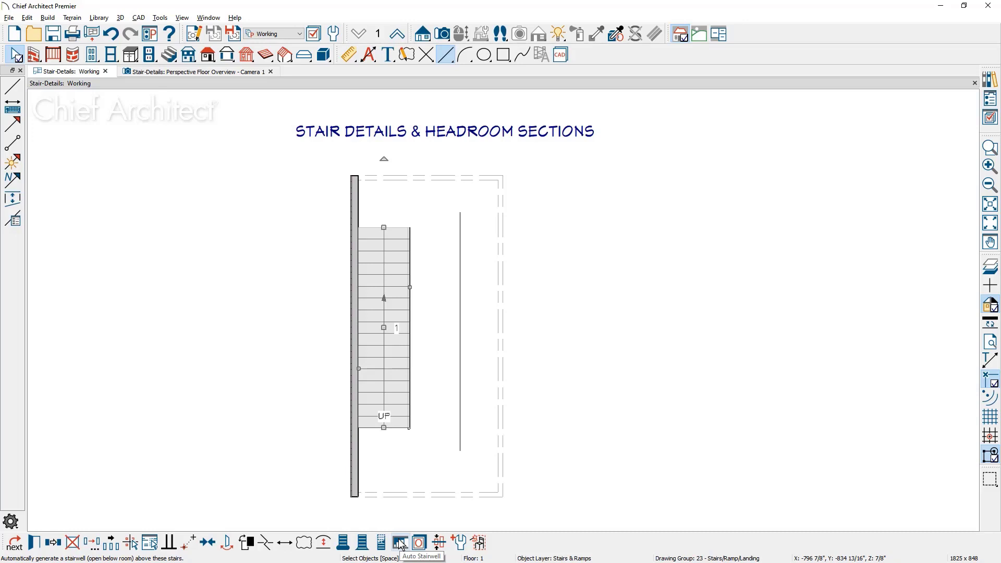
# Generate an automatic stairwell above the selected stairs and switch the plan to floor 2
pyautogui.click(402, 545)
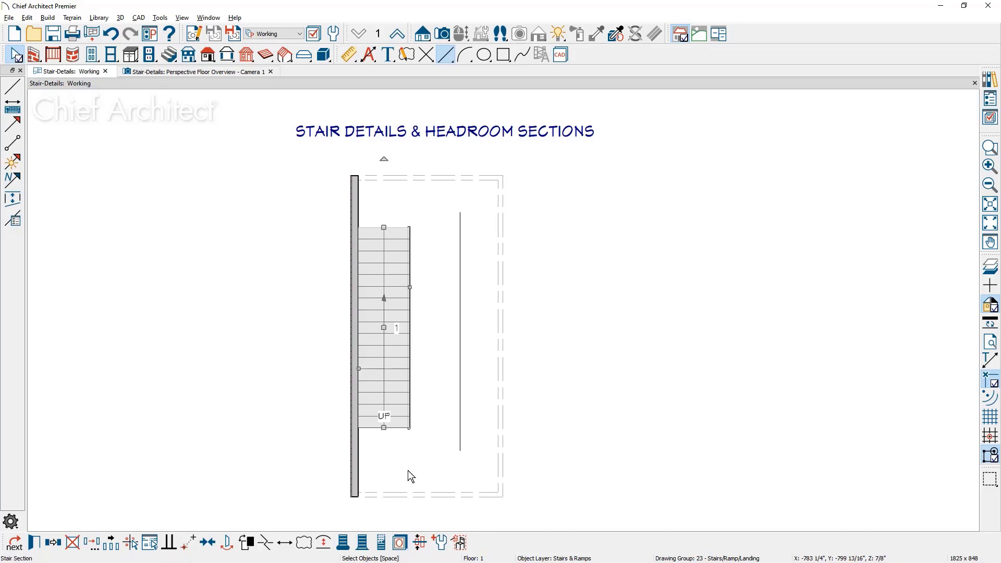
pyautogui.click(398, 35)
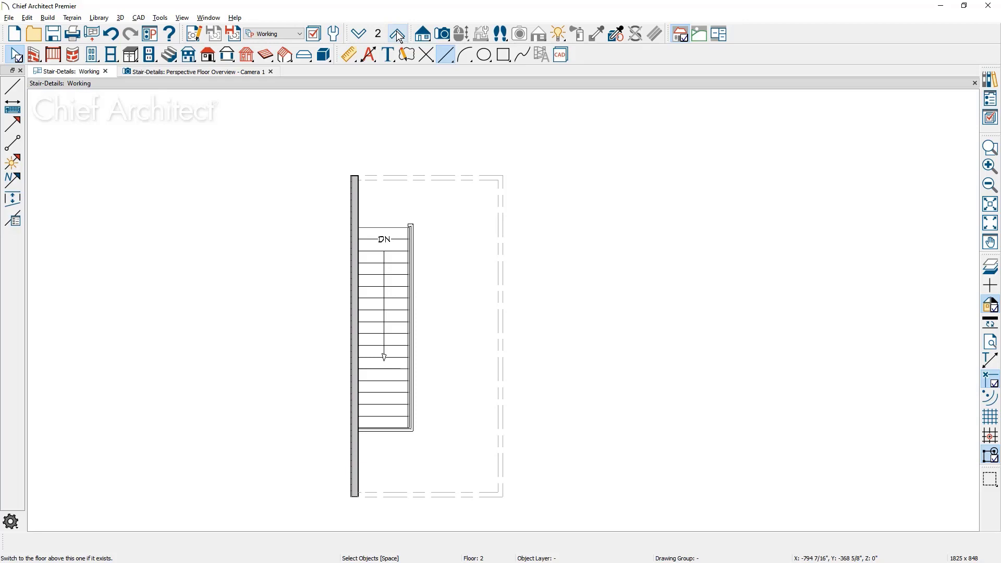
# Check the general room settings of the stairwell opening on floor 2, including its room type and name
pyautogui.click(397, 252)
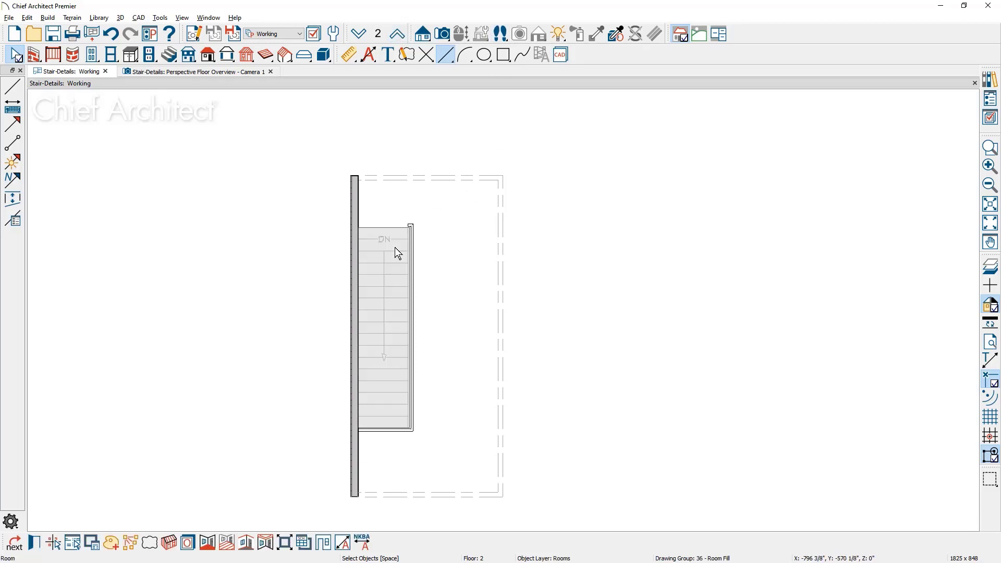
pyautogui.doubleClick(397, 253)
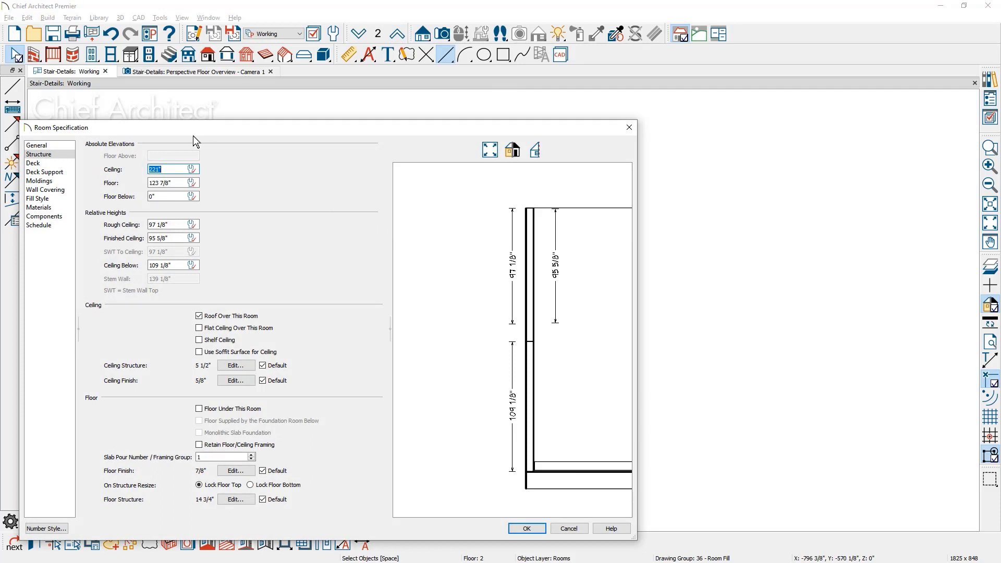
pyautogui.click(60, 148)
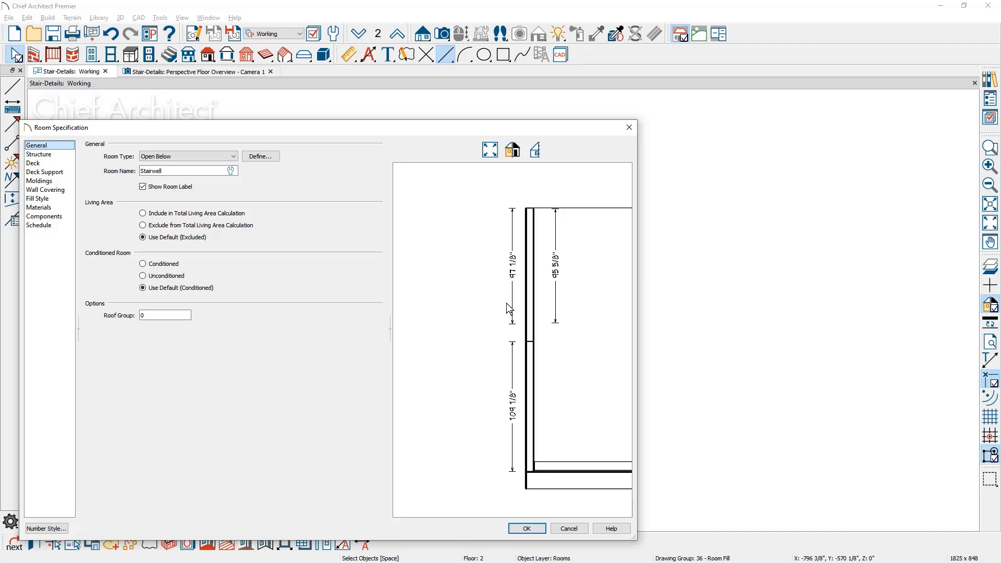
pyautogui.click(526, 528)
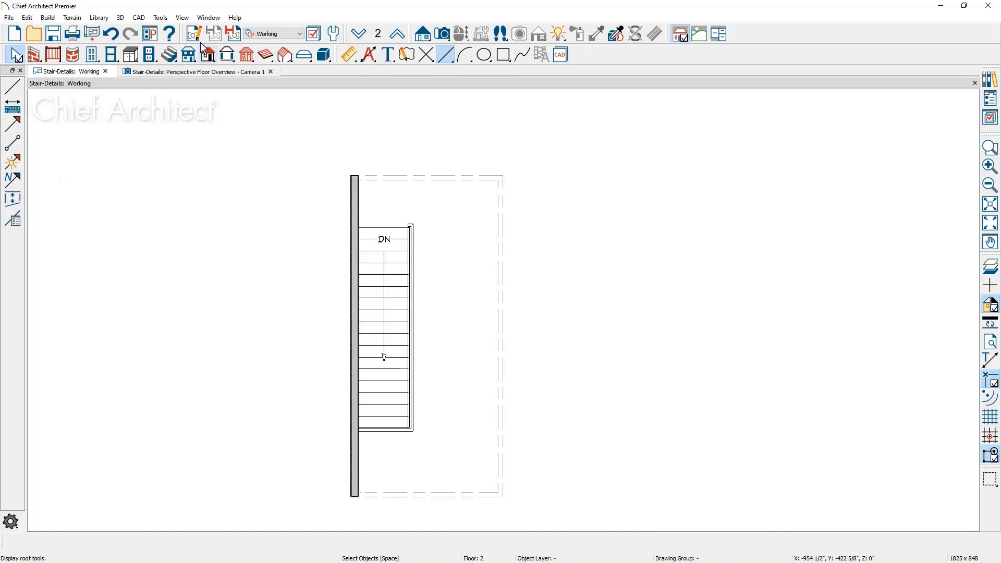
# Tile the floor plan and the perspective overview vertically, side by side
pyautogui.click(198, 18)
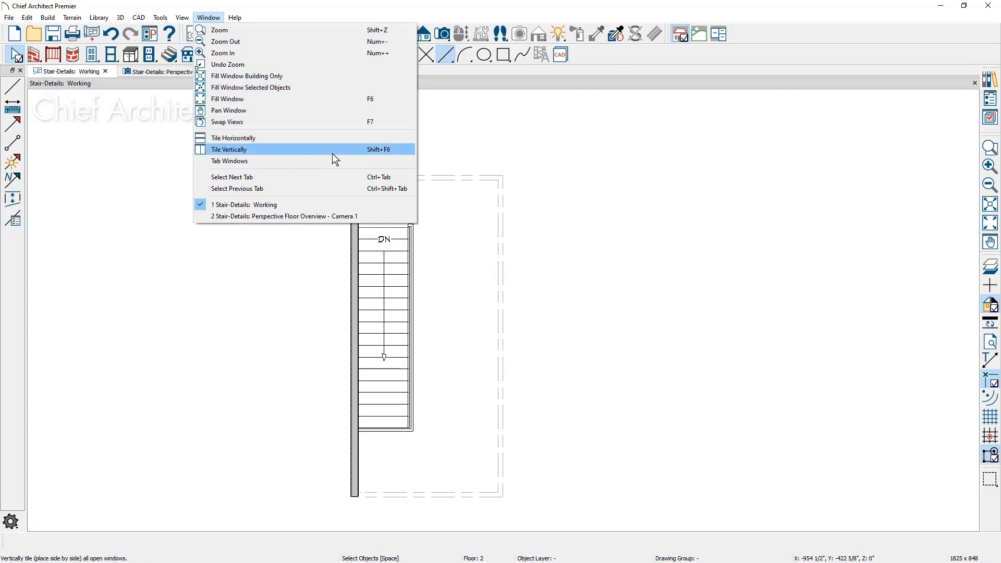
pyautogui.click(399, 150)
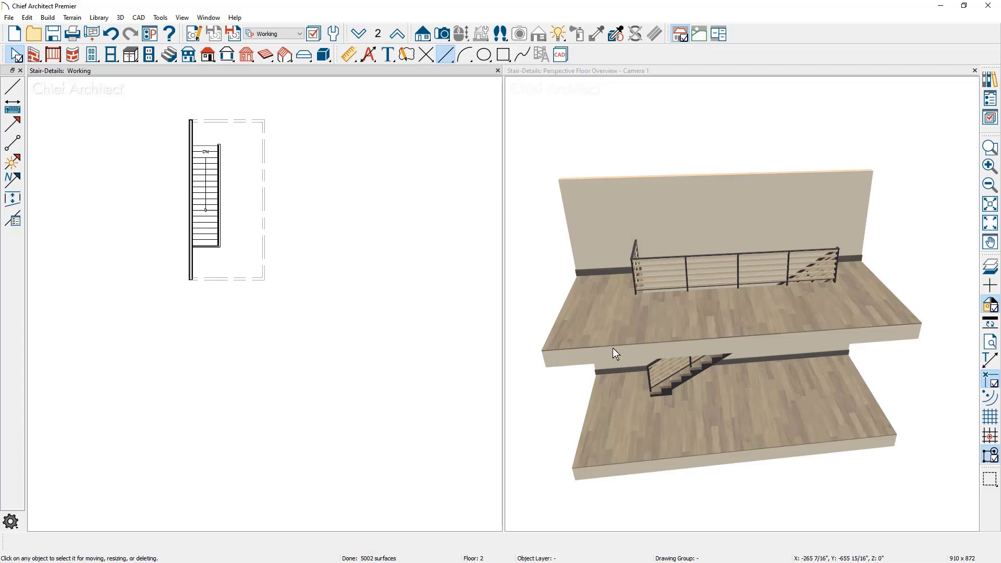
pyautogui.moveTo(612, 350); pyautogui.dragTo(588, 358)
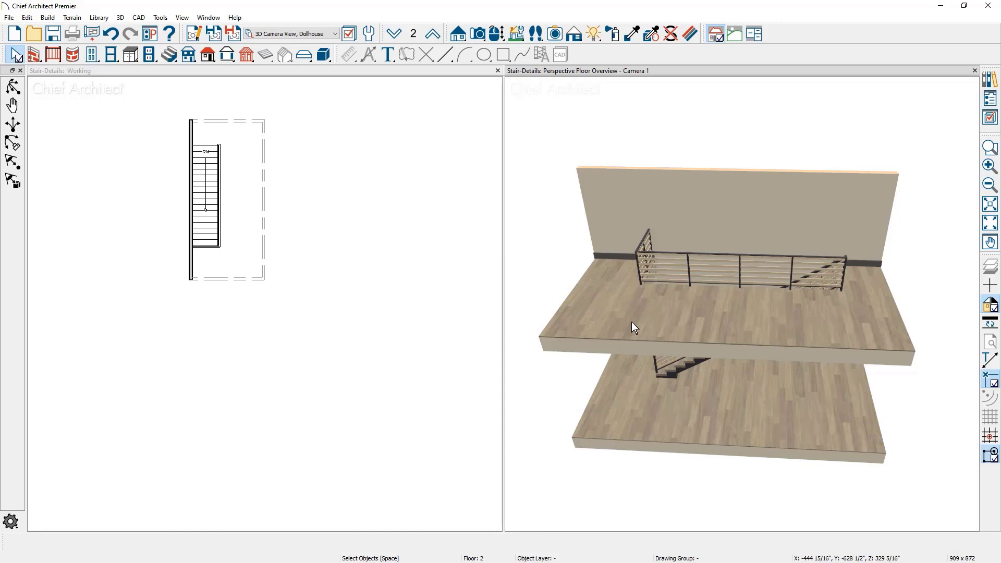
pyautogui.scroll(3, 186, 180)
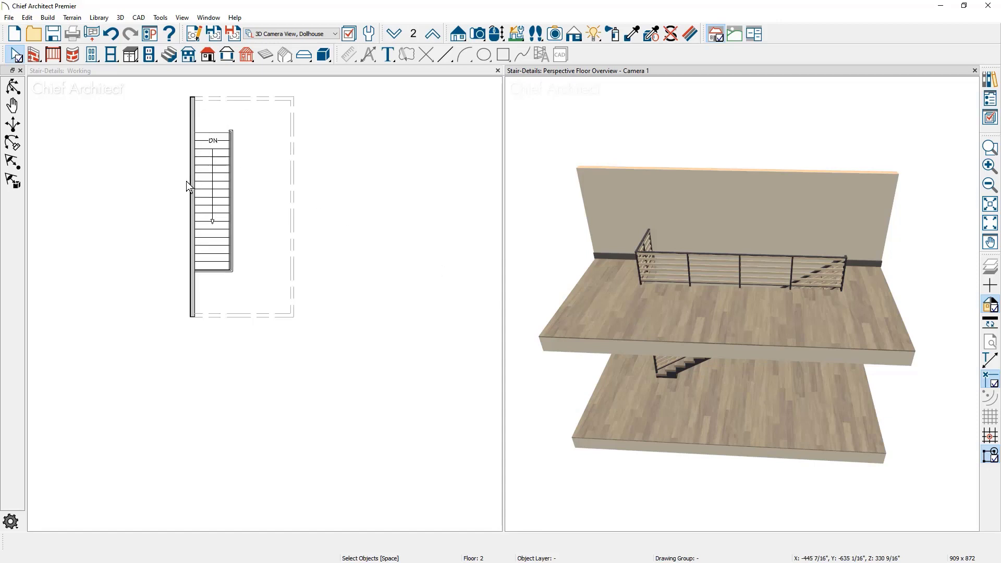
pyautogui.moveTo(186, 181); pyautogui.dragTo(185, 251, button='middle')
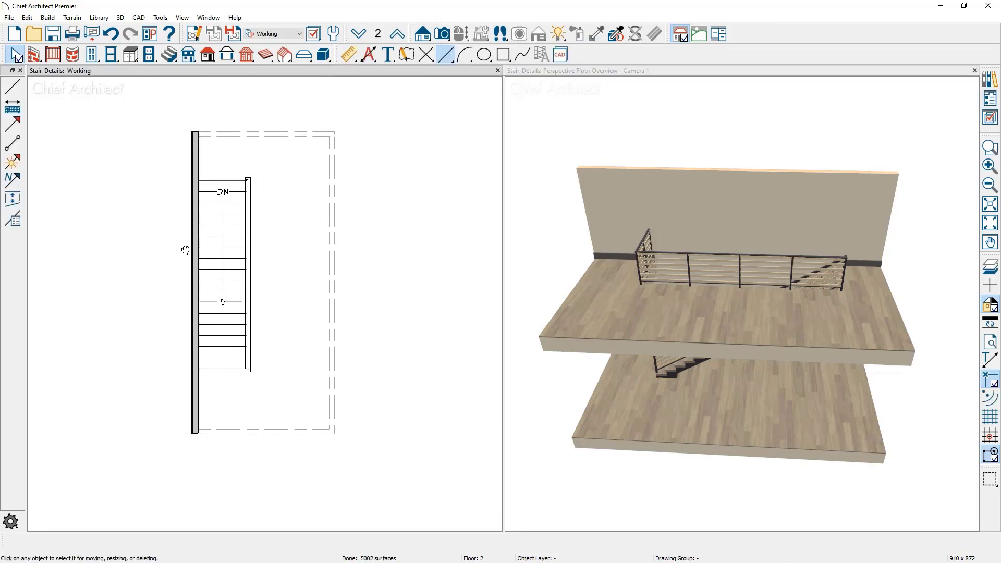
# With object snaps off, create a backclipped cross section on floor 1 looking toward the stairs from just beyond their lower end
pyautogui.click(360, 35)
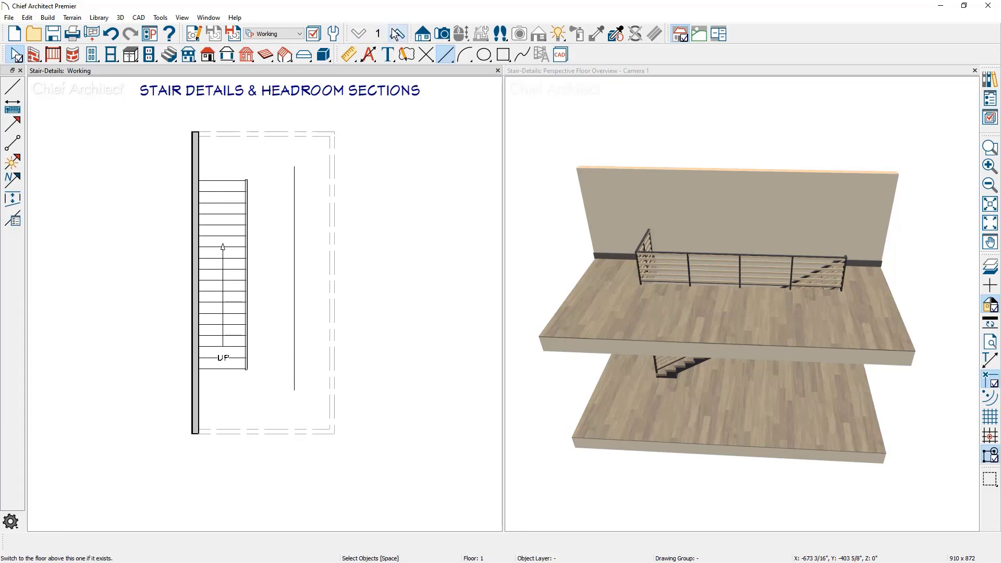
pyautogui.click(422, 40)
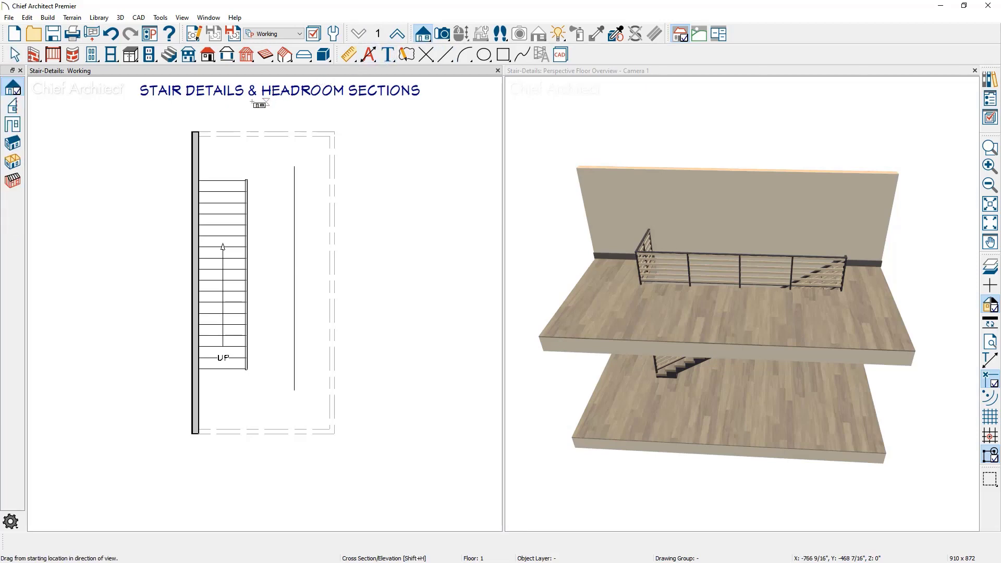
pyautogui.click(17, 112)
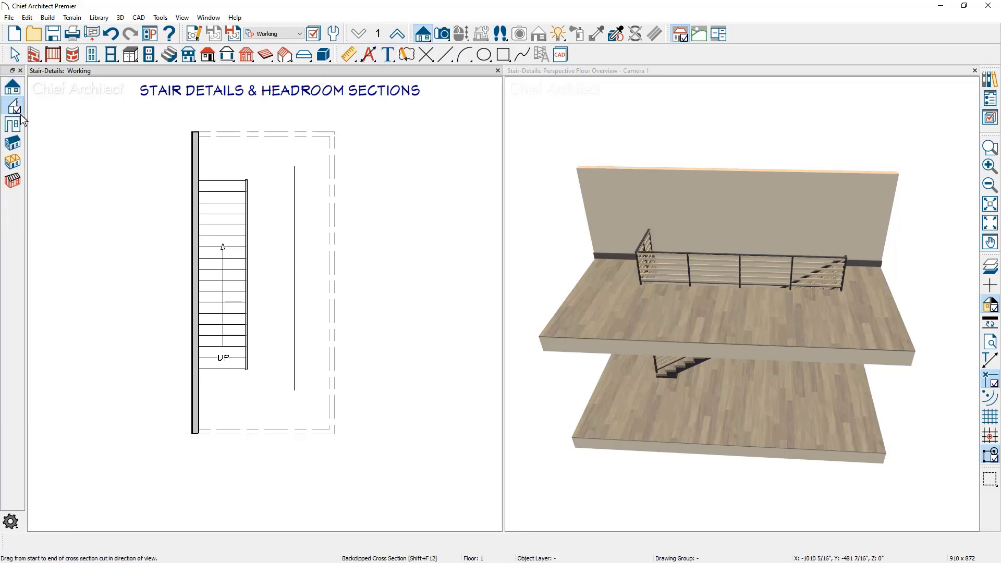
pyautogui.moveTo(223, 369); pyautogui.dragTo(223, 382)
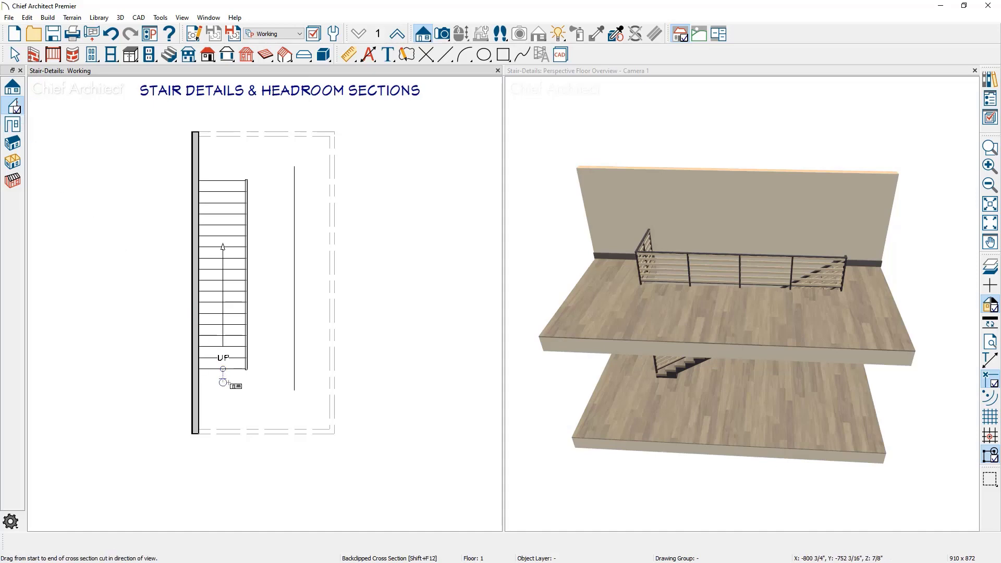
pyautogui.press('q')
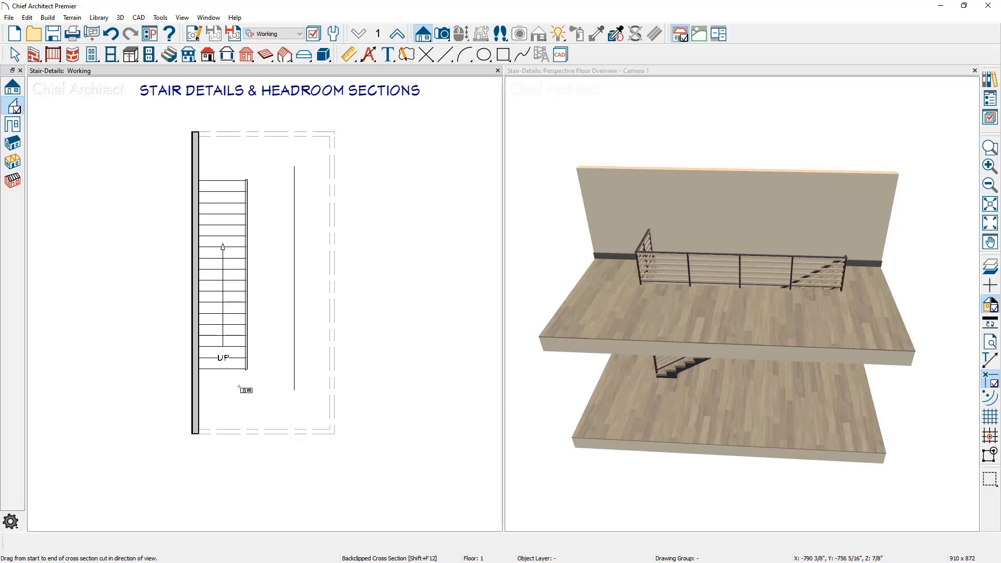
pyautogui.moveTo(261, 385); pyautogui.dragTo(216, 385)
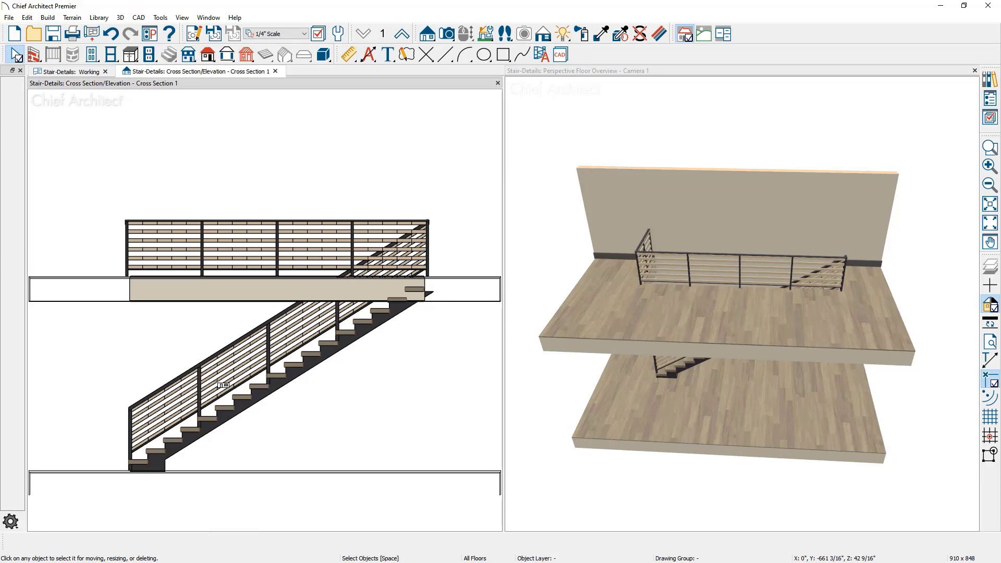
# Move the section camera in the plan so its cut runs through the stairs, and return to the cross-section view
pyautogui.click(82, 72)
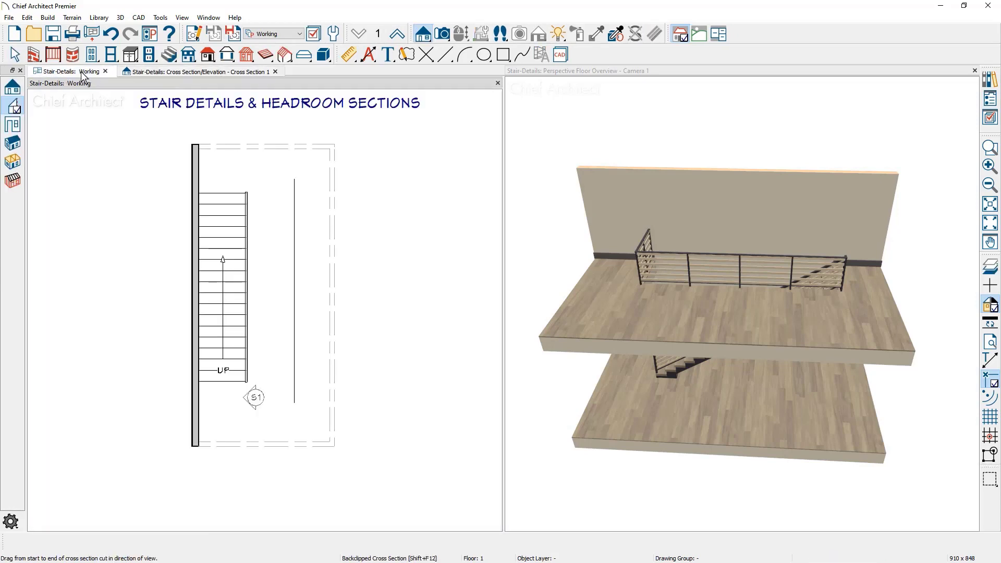
pyautogui.moveTo(255, 398); pyautogui.dragTo(236, 398)
pyautogui.click(211, 69)
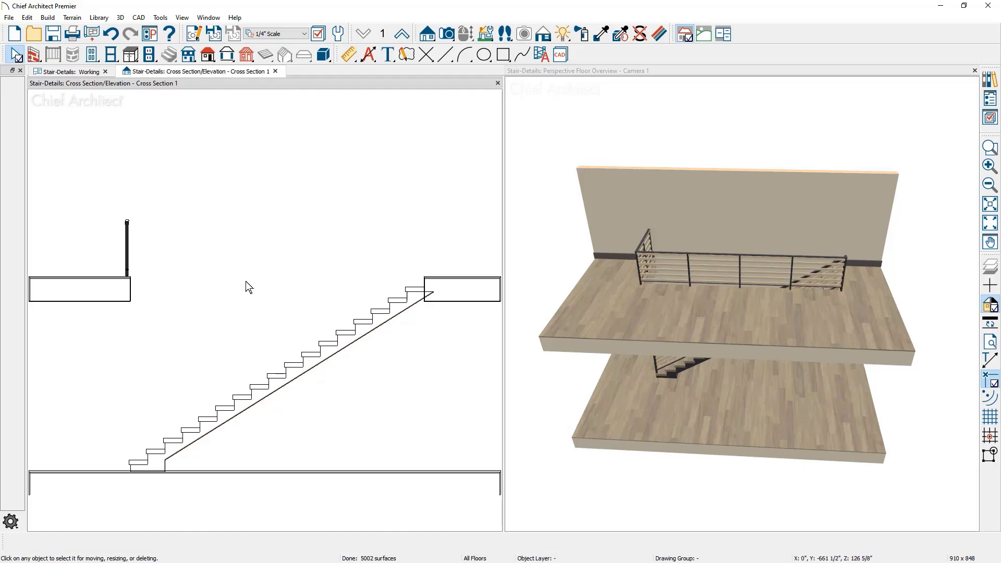
# Draw a horizontal CAD line in the section, below the upper floor's edge and in front of the stairs
pyautogui.moveTo(202, 373); pyautogui.dragTo(317, 309, button='middle')
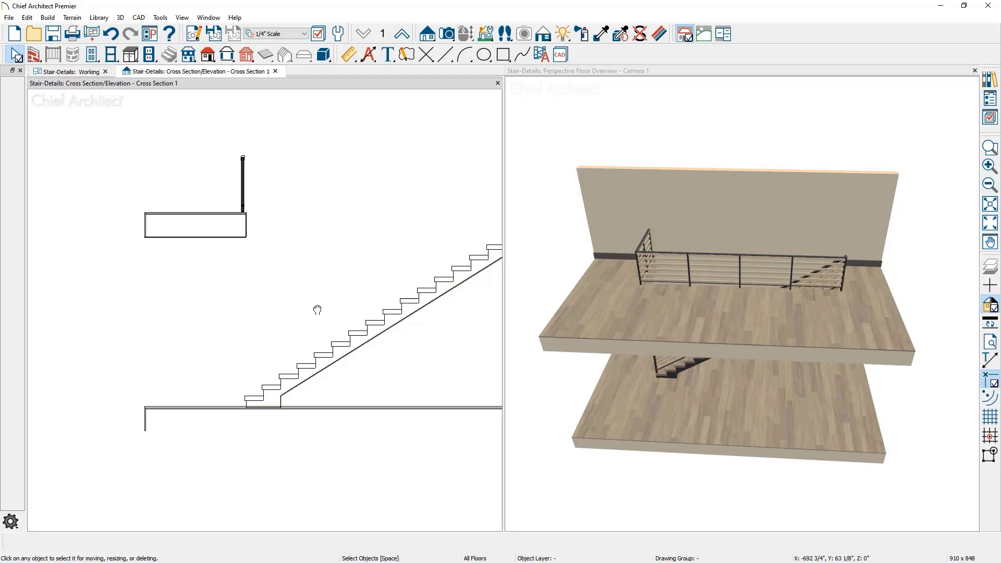
pyautogui.scroll(1, 323, 380)
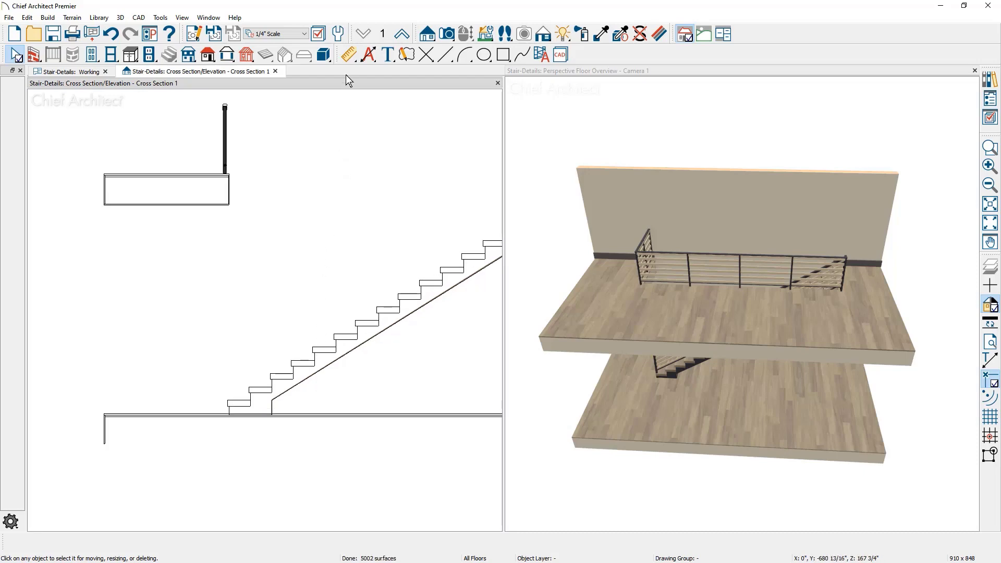
pyautogui.click(445, 54)
pyautogui.moveTo(189, 337)
pyautogui.mouseDown()
pyautogui.moveTo(288, 341)
pyautogui.moveTo(278, 337)
pyautogui.mouseUp()
pyautogui.press('space')
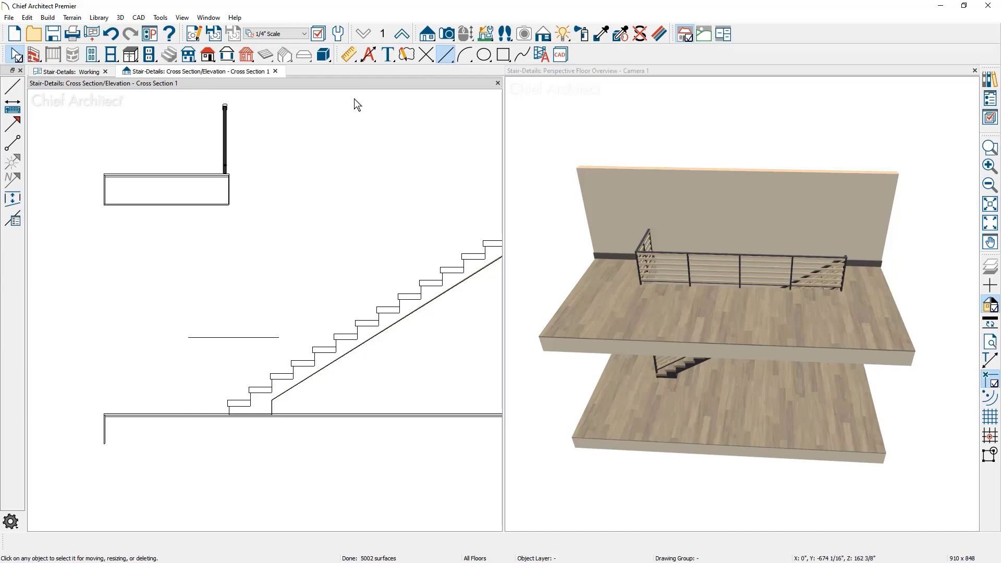
# Add a vertical end-to-end dimension between the horizontal line and the upper floor platform
pyautogui.click(349, 55)
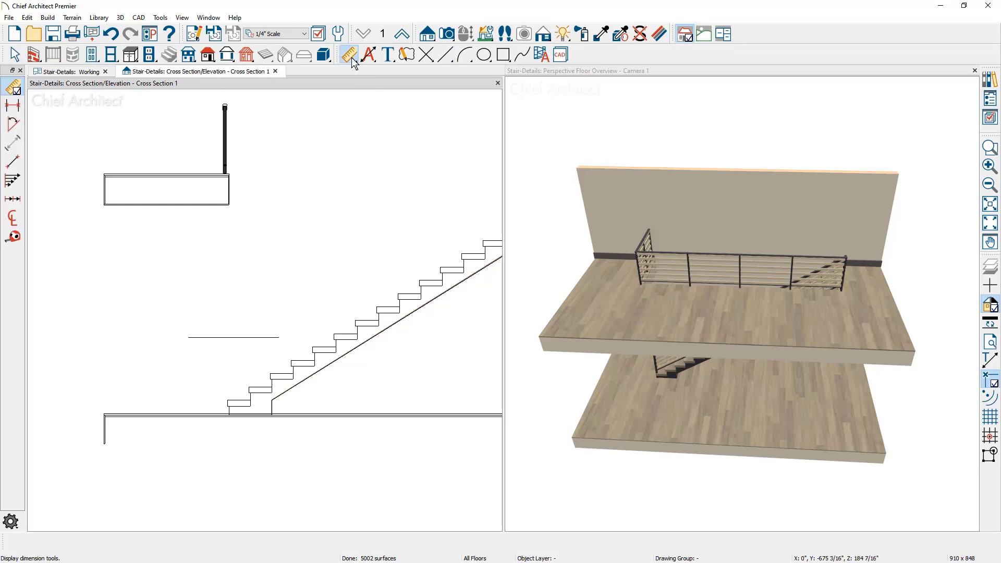
pyautogui.click(15, 108)
pyautogui.click(15, 108)
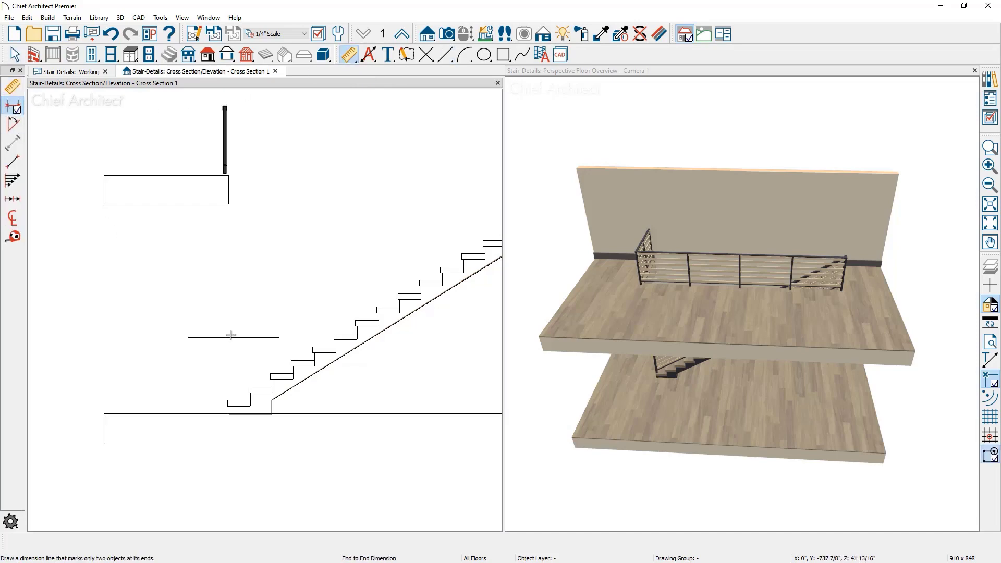
pyautogui.moveTo(233, 337); pyautogui.dragTo(226, 217)
# Relocate the dimension's upper extension line to the lowest surface of the upper floor platform
pyautogui.scroll(5, 226, 217)
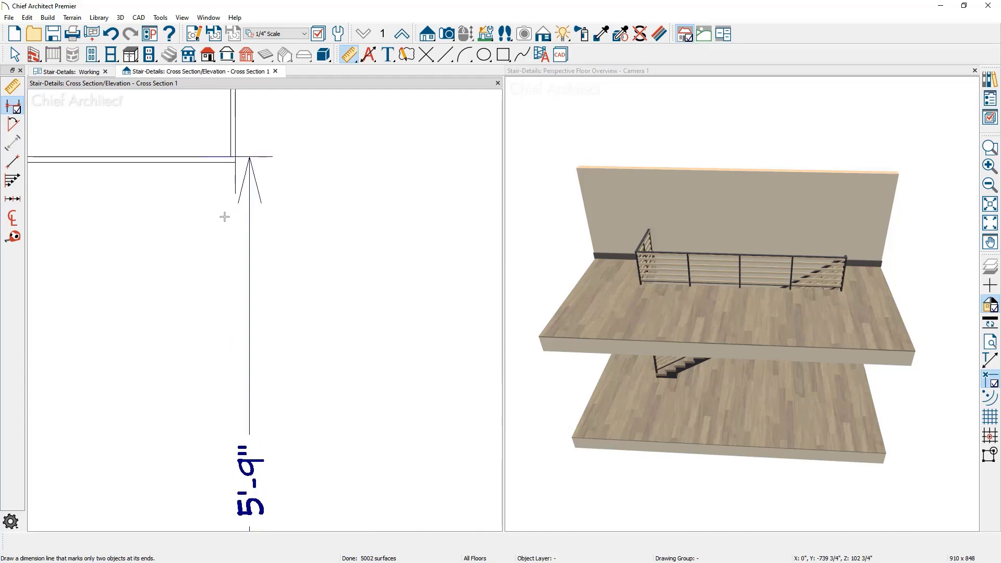
pyautogui.click(252, 218)
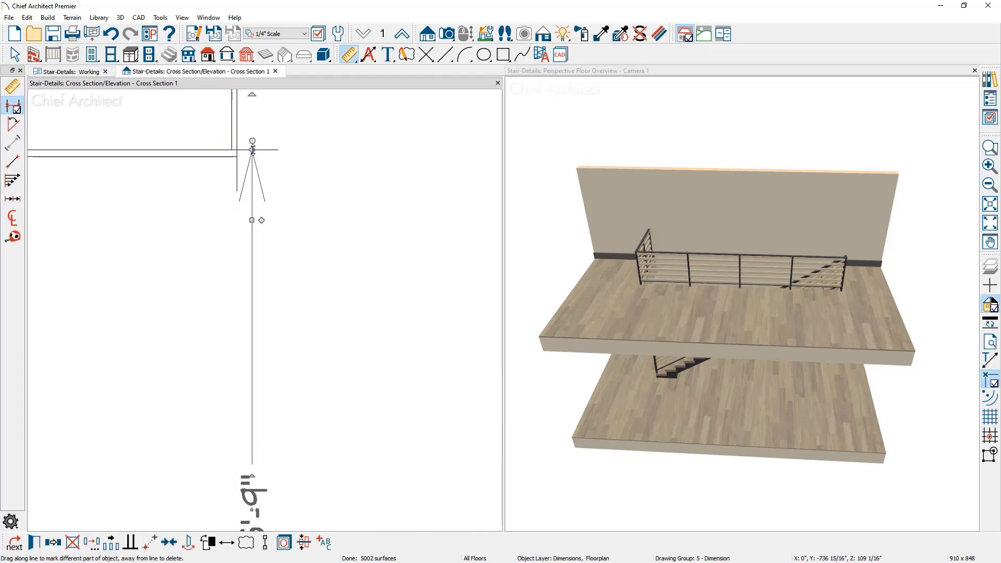
pyautogui.moveTo(252, 150); pyautogui.dragTo(229, 161)
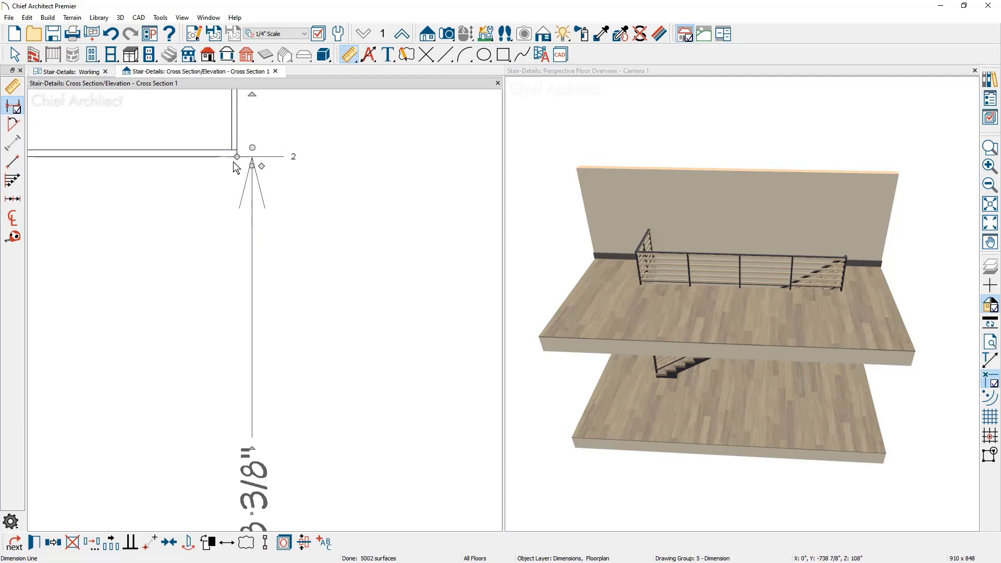
pyautogui.scroll(-4, 230, 156)
pyautogui.press('space')
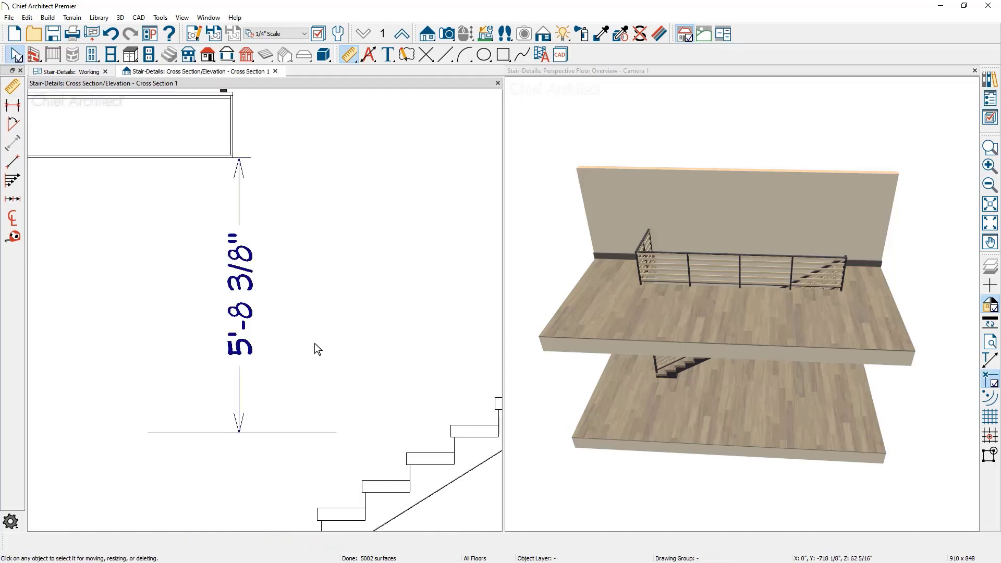
# Set the distance between the horizontal line and the underside of the upper floor to 6'-8"
pyautogui.click(324, 433)
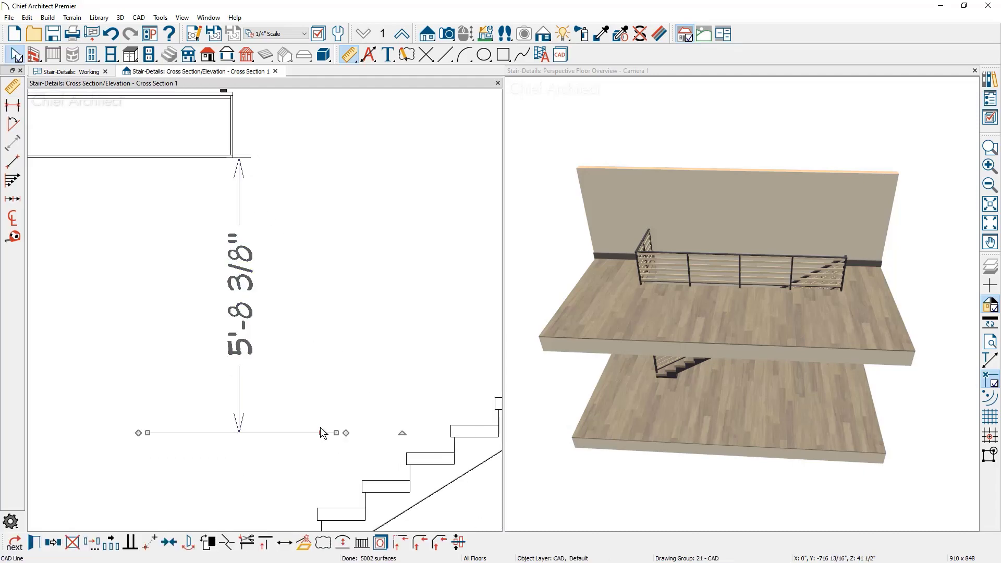
pyautogui.click(250, 323)
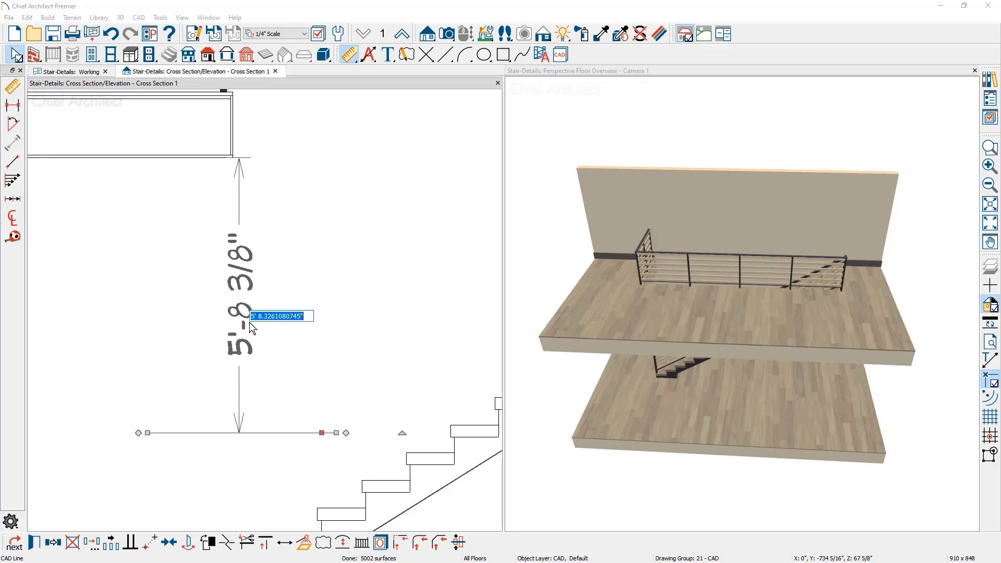
pyautogui.write('6\'8"')
pyautogui.press('Return')
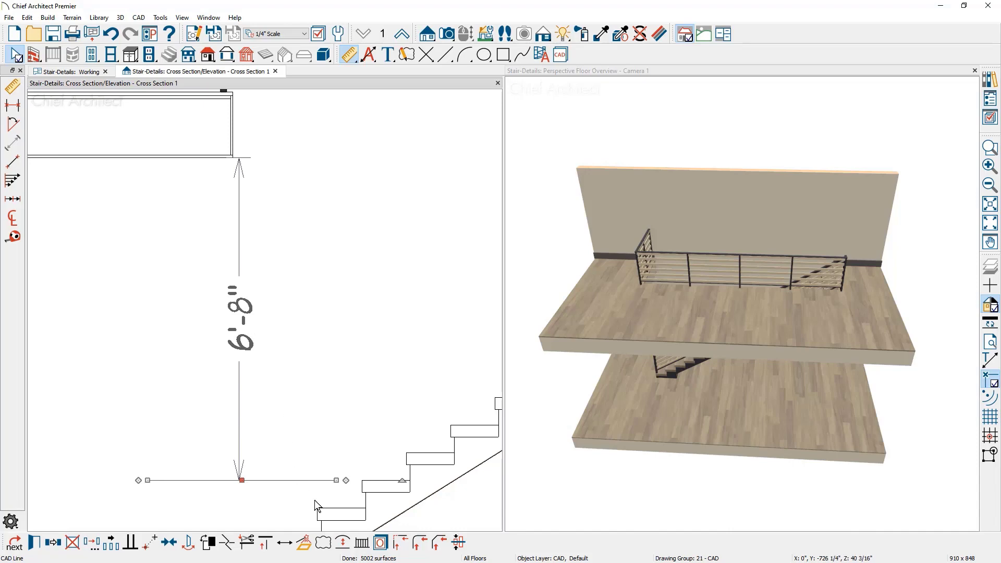
# Draw a sloped CAD line along the stair nosings, spanning three treads near the horizontal line
pyautogui.moveTo(339, 499); pyautogui.dragTo(314, 426, button='middle')
pyautogui.scroll(3, 312, 399)
pyautogui.click(310, 399)
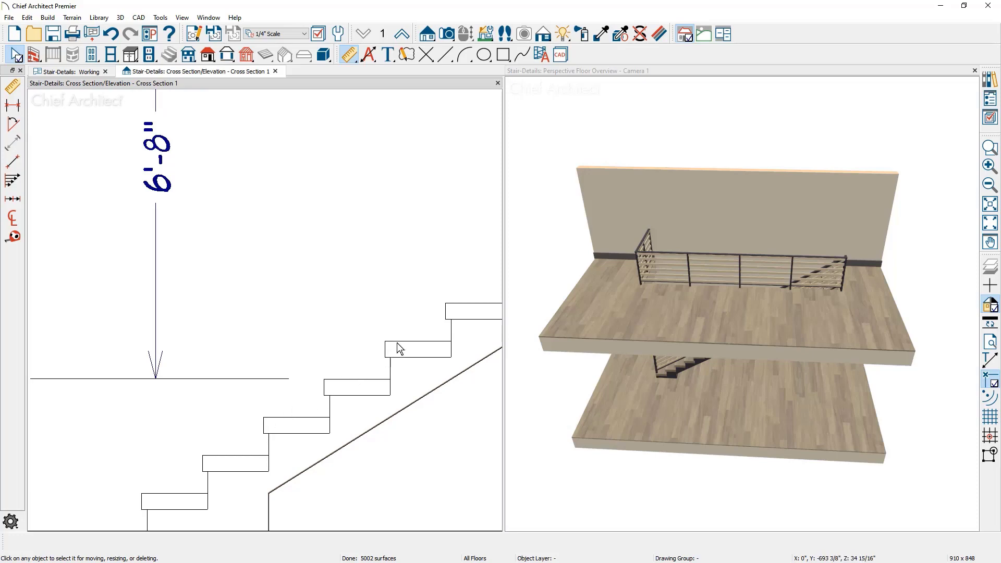
pyautogui.press('l')
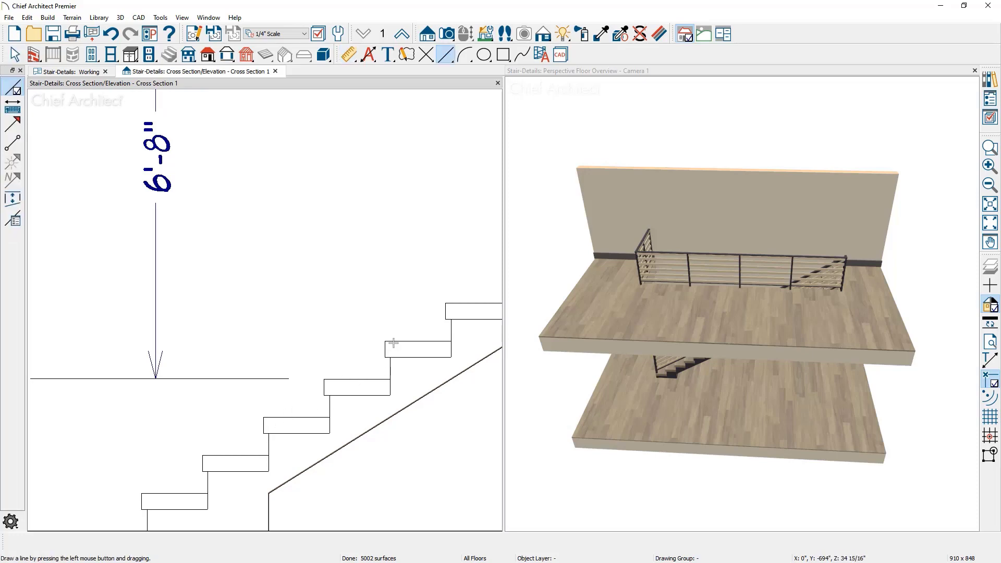
pyautogui.moveTo(383, 340); pyautogui.dragTo(263, 417)
pyautogui.press('space')
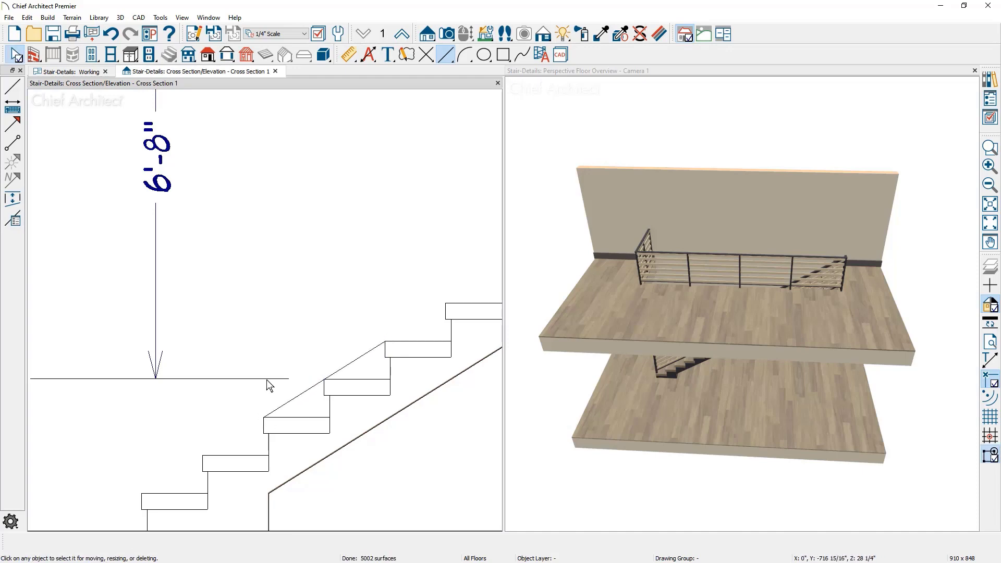
# Extend the horizontal headroom line to meet the sloped nosing line
pyautogui.click(267, 378)
pyautogui.moveTo(288, 379); pyautogui.dragTo(324, 378)
pyautogui.click(318, 406)
pyautogui.scroll(3, 319, 406)
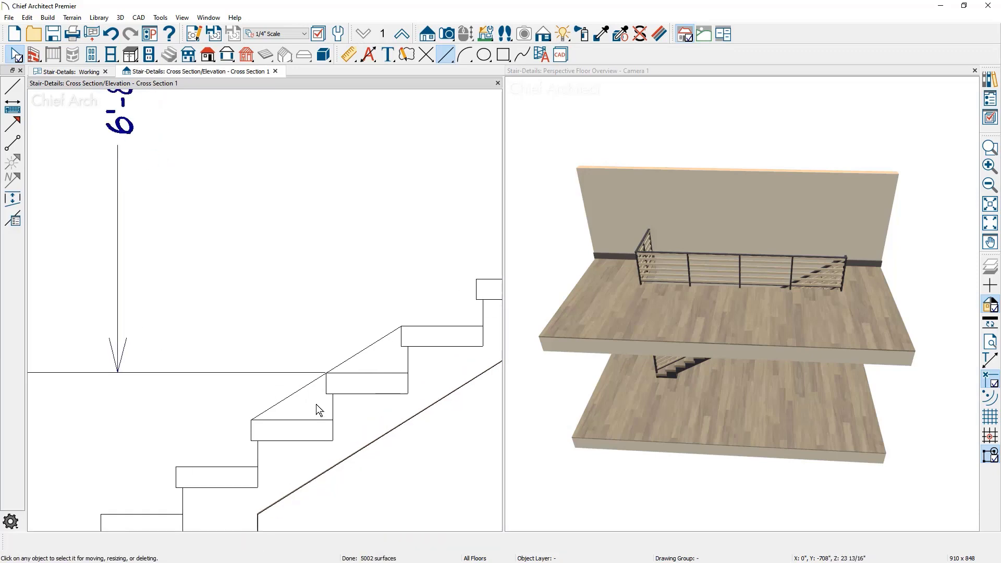
# Adjust the end of the horizontal headroom line so it stops exactly on the sloped nosing line
pyautogui.scroll(3, 328, 394)
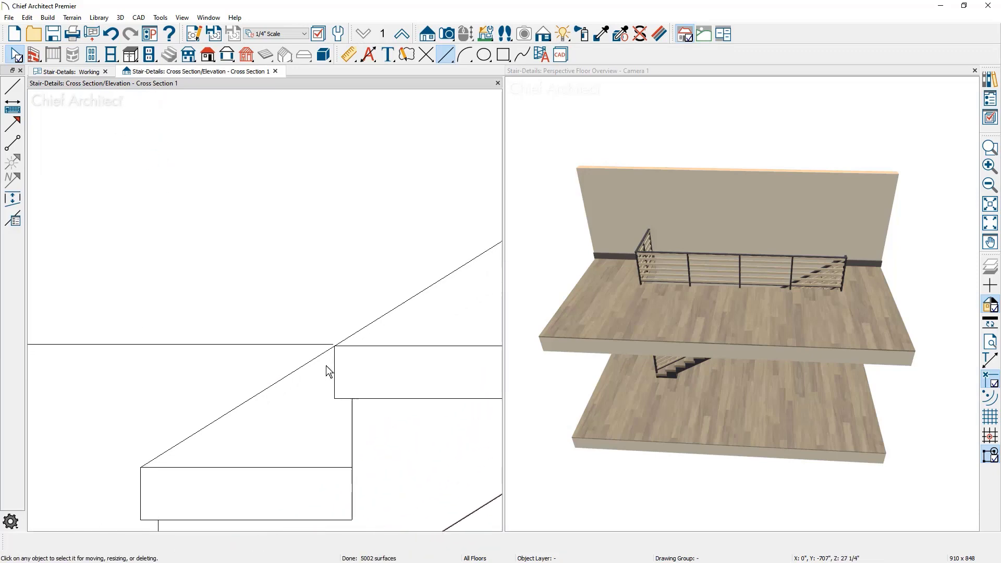
pyautogui.click(315, 331)
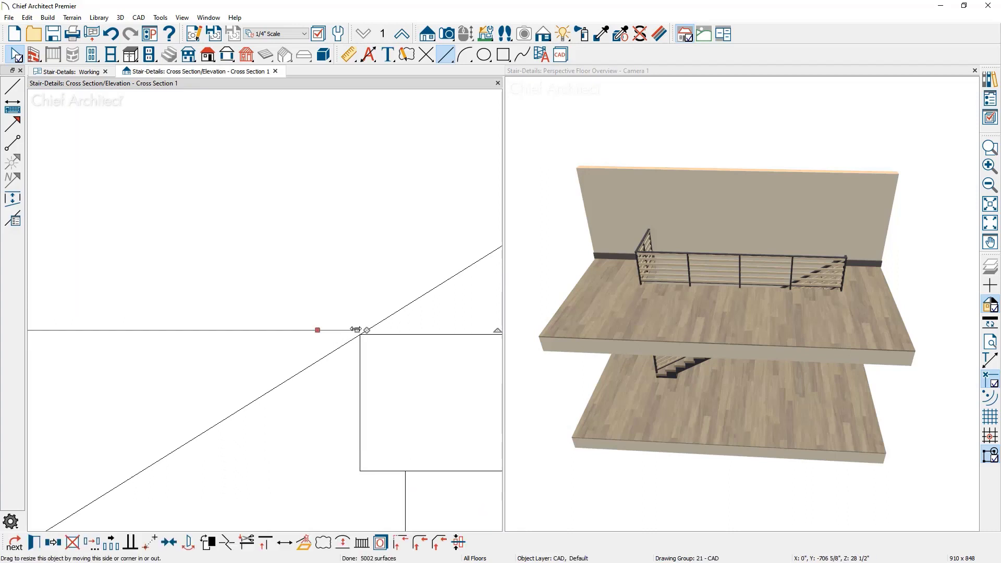
pyautogui.moveTo(364, 332)
pyautogui.mouseDown()
pyautogui.moveTo(362, 346)
pyautogui.moveTo(373, 330)
pyautogui.mouseUp()
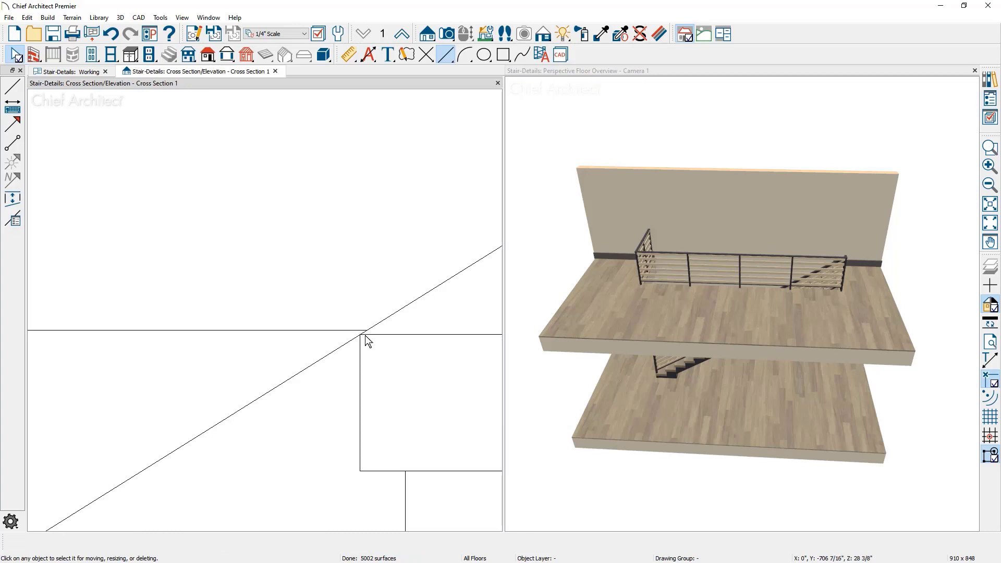
# Draw a vertical CAD line 100" long upward from the intersection of the horizontal headroom line and the sloped nosing line
pyautogui.scroll(-1, 356, 331)
pyautogui.scroll(-2, 356, 332)
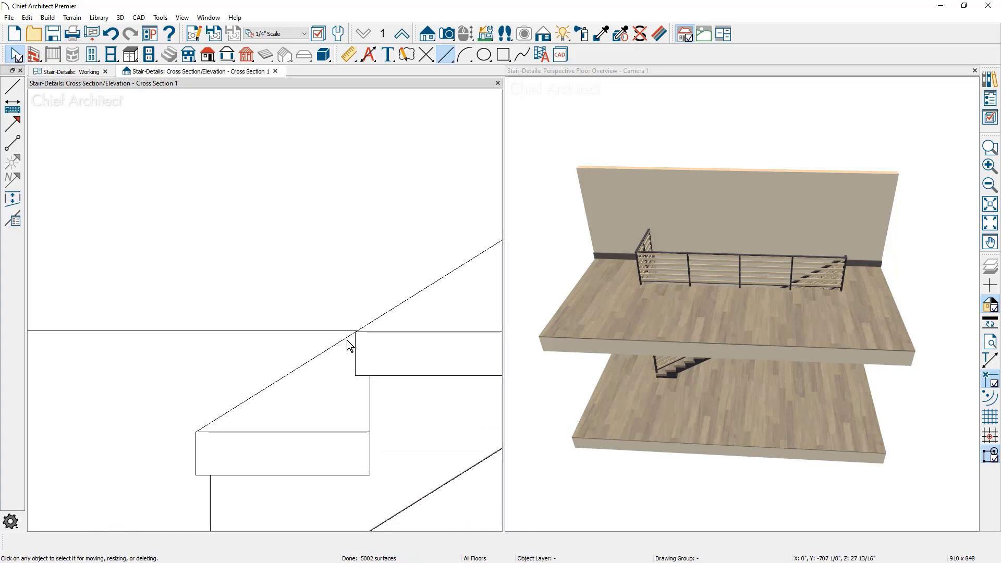
pyautogui.press('l')
pyautogui.scroll(1, 347, 337)
pyautogui.scroll(2, 347, 337)
pyautogui.moveTo(381, 312); pyautogui.dragTo(383, 163)
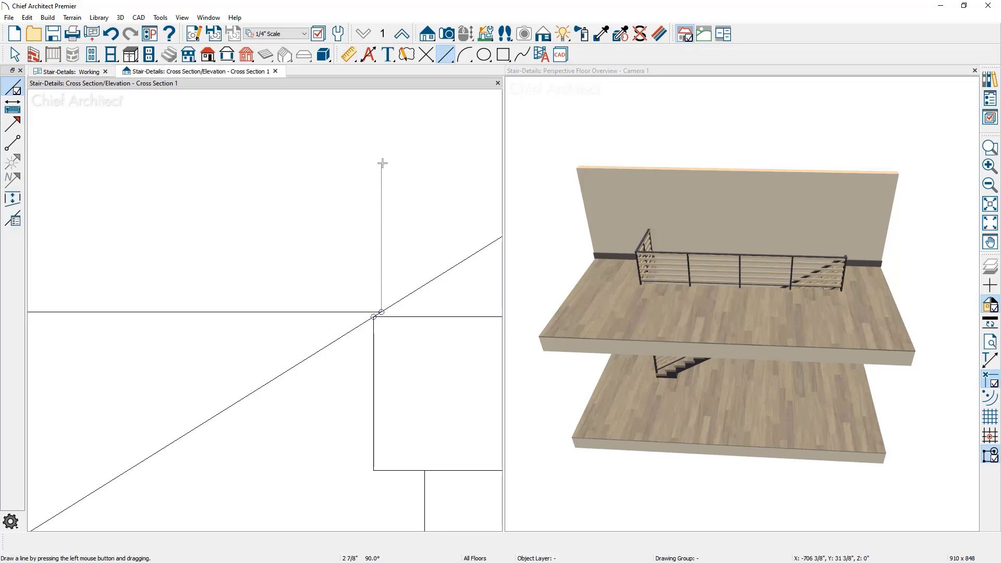
pyautogui.press('Tab')
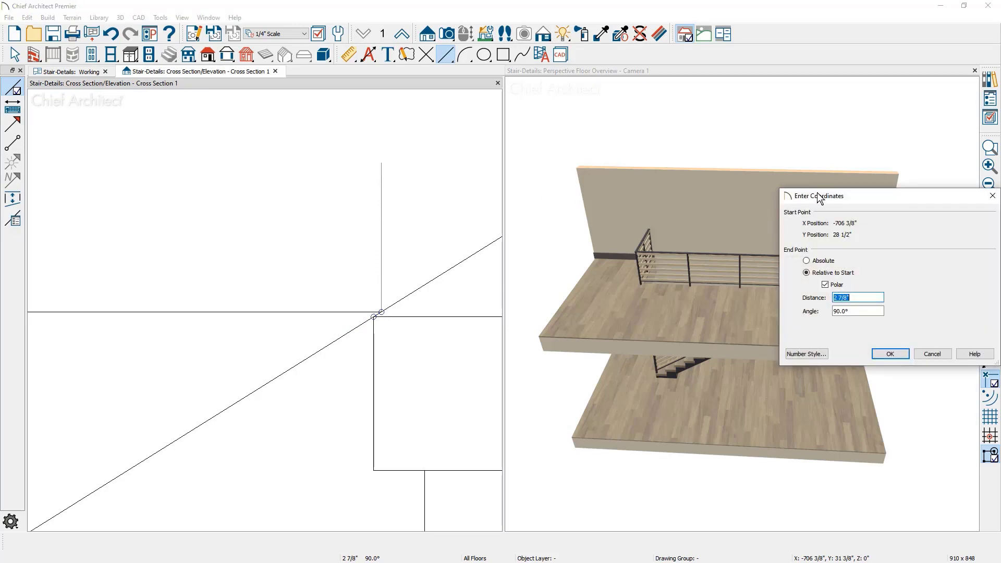
pyautogui.moveTo(817, 197); pyautogui.dragTo(625, 140)
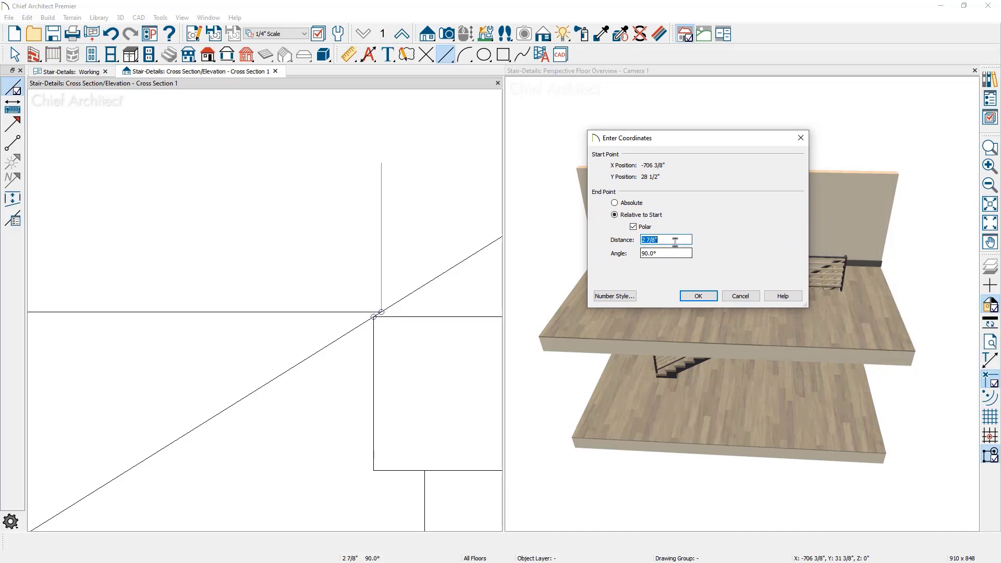
pyautogui.write('100')
pyautogui.click(705, 295)
# Measure the horizontal distance from the edge of the upper floor platform to the vertical line with the Tape Measure
pyautogui.scroll(-5, 340, 286)
pyautogui.scroll(-5, 340, 286)
pyautogui.scroll(-3, 347, 400)
pyautogui.moveTo(345, 304); pyautogui.dragTo(359, 400, button='middle')
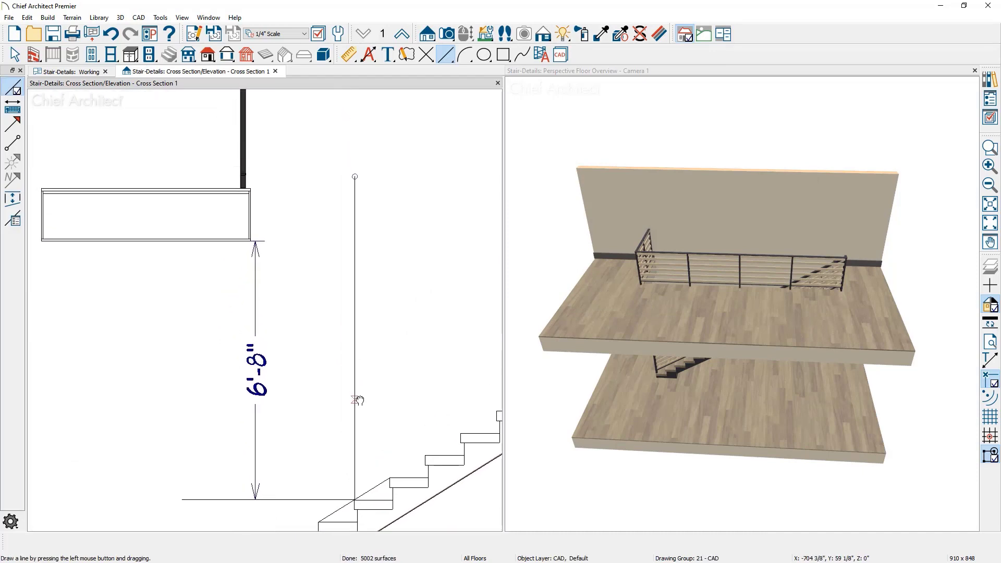
pyautogui.press('space')
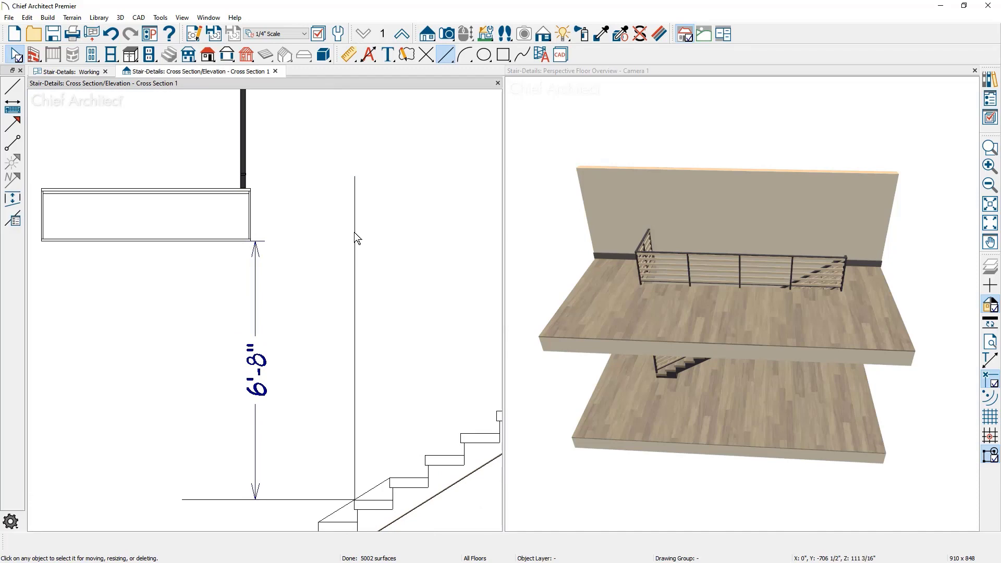
pyautogui.click(347, 55)
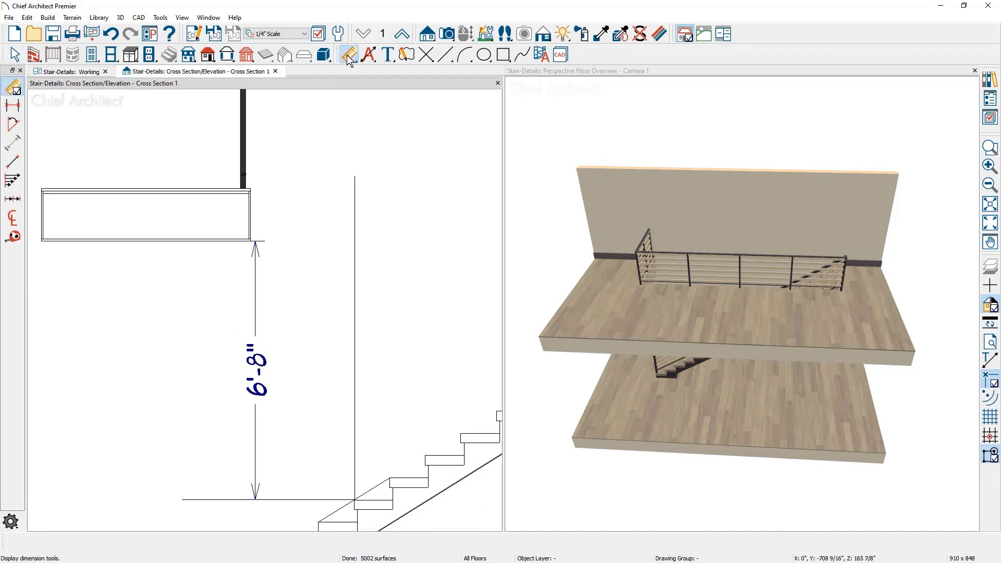
pyautogui.click(12, 237)
pyautogui.moveTo(250, 227); pyautogui.dragTo(354, 226)
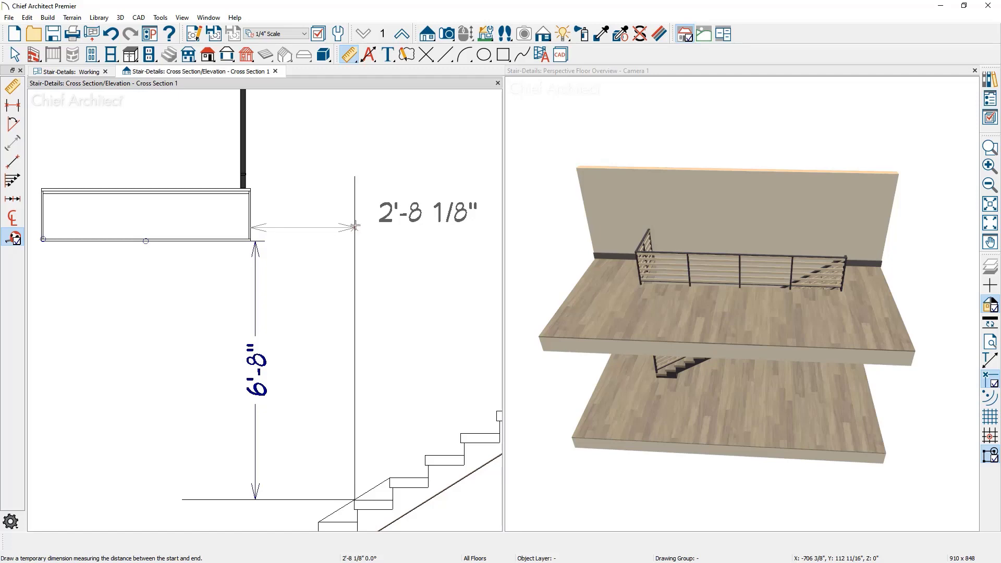
pyautogui.moveTo(354, 226); pyautogui.dragTo(355, 225)
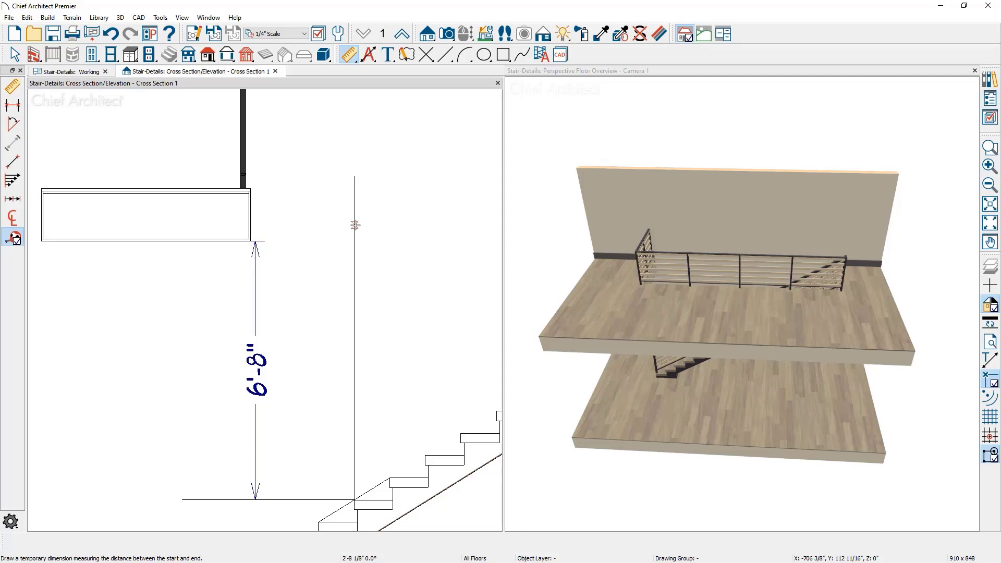
# Display floor 2 in the Working plan view and turn on temporary dimensions
pyautogui.click(78, 71)
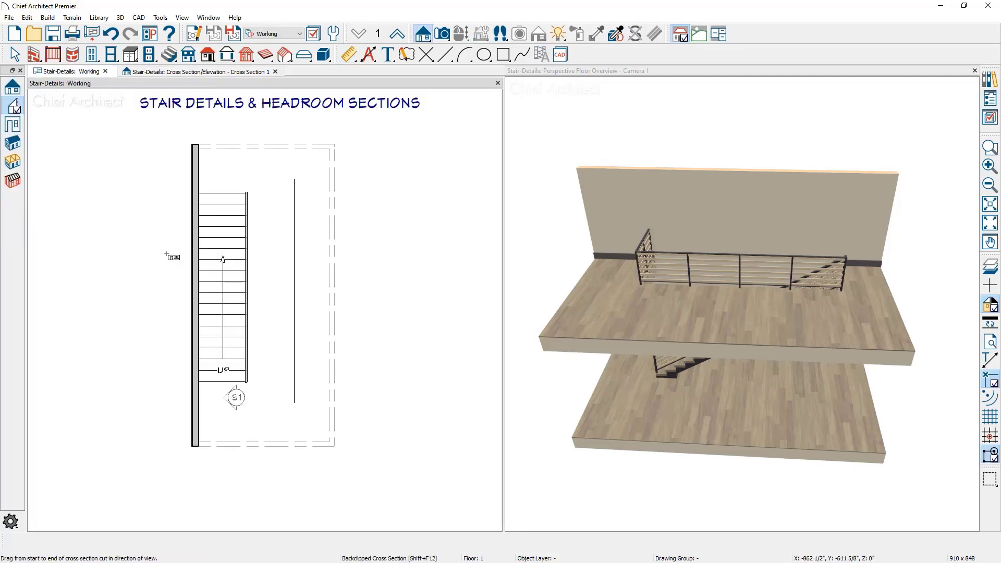
pyautogui.scroll(2, 166, 255)
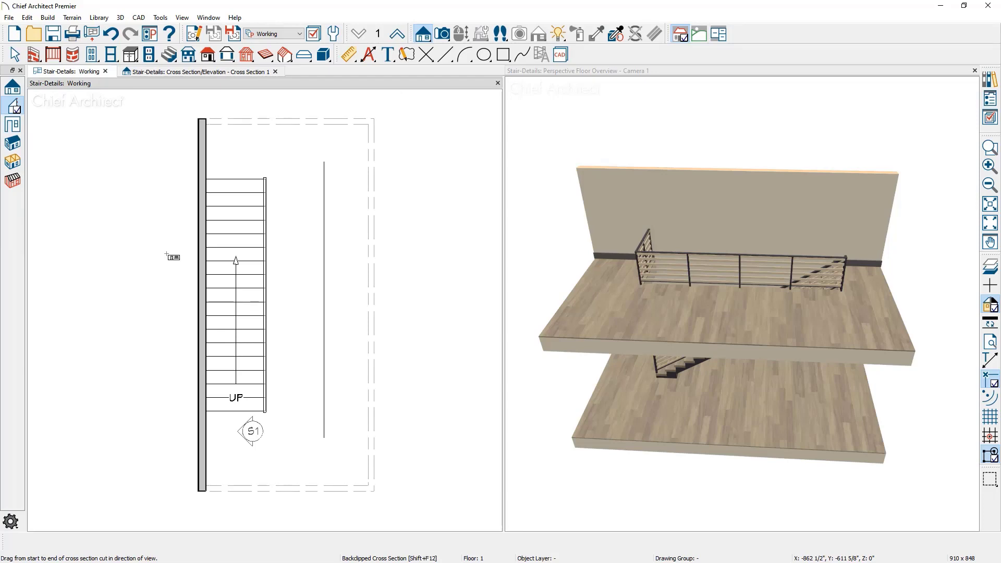
pyautogui.click(398, 35)
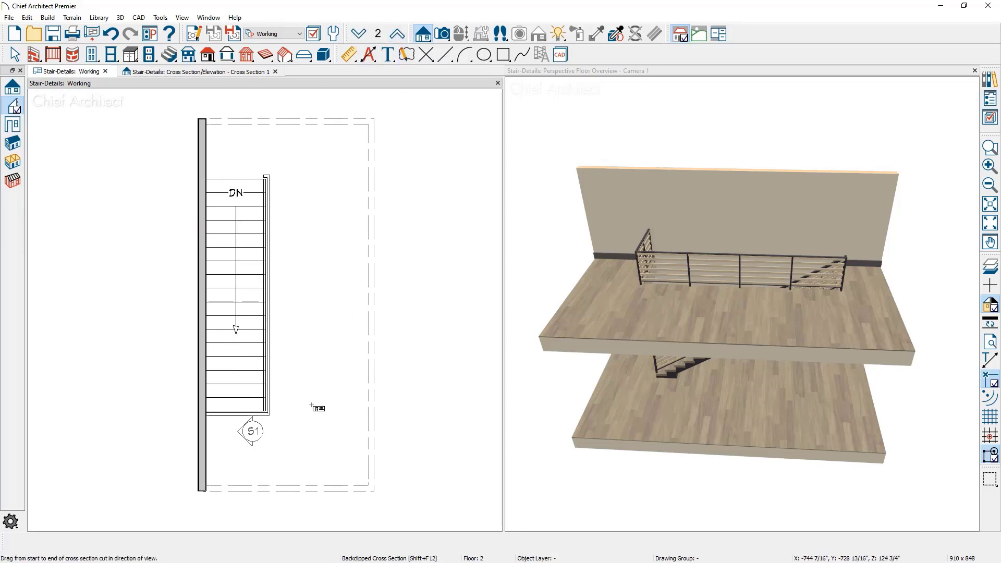
pyautogui.press('space')
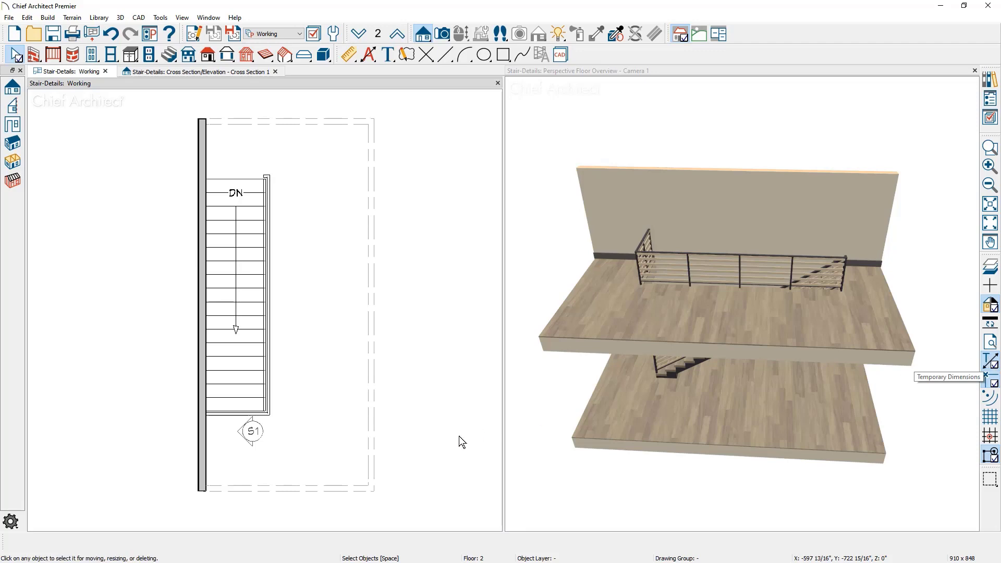
# Move the short railing across the stairwell inward by adding 2'8.125" to its distance from the nearest platform edge
pyautogui.click(236, 416)
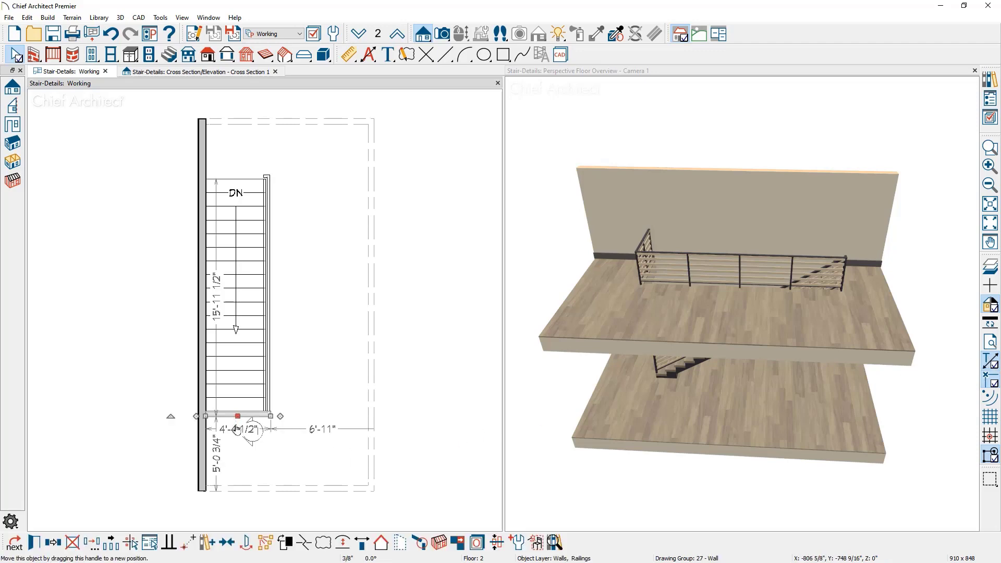
pyautogui.scroll(1, 199, 468)
pyautogui.scroll(1, 200, 469)
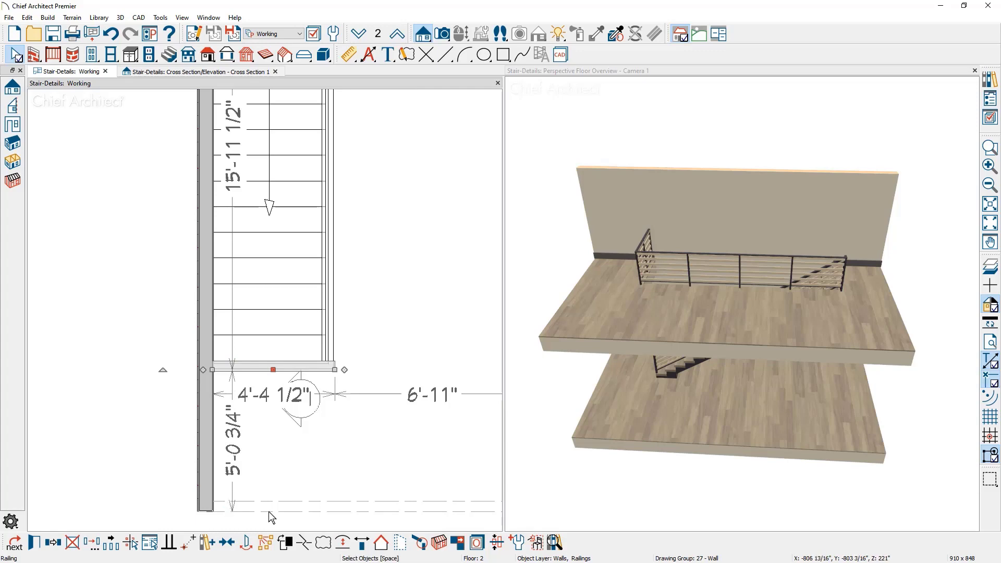
pyautogui.click(240, 451)
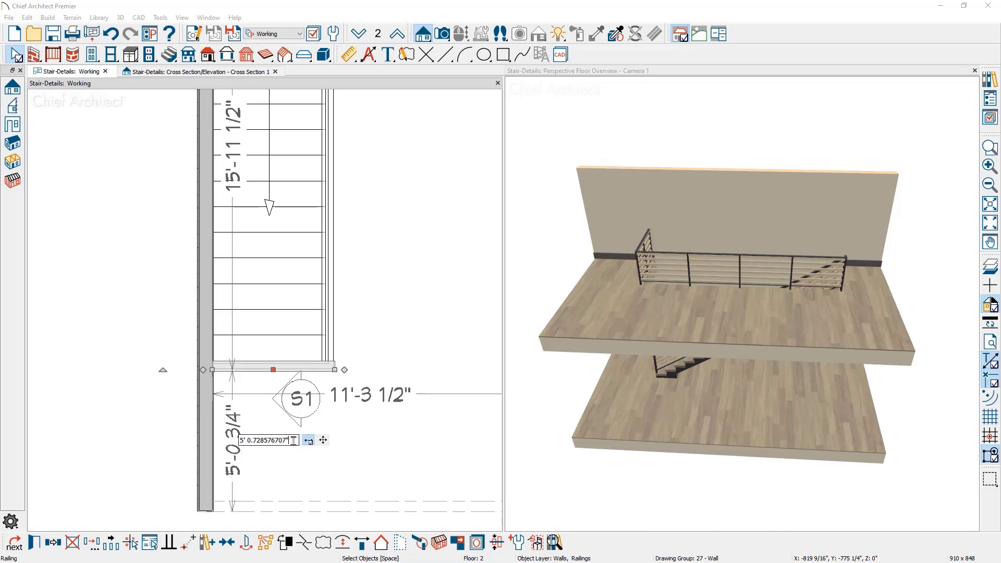
pyautogui.write('+2')
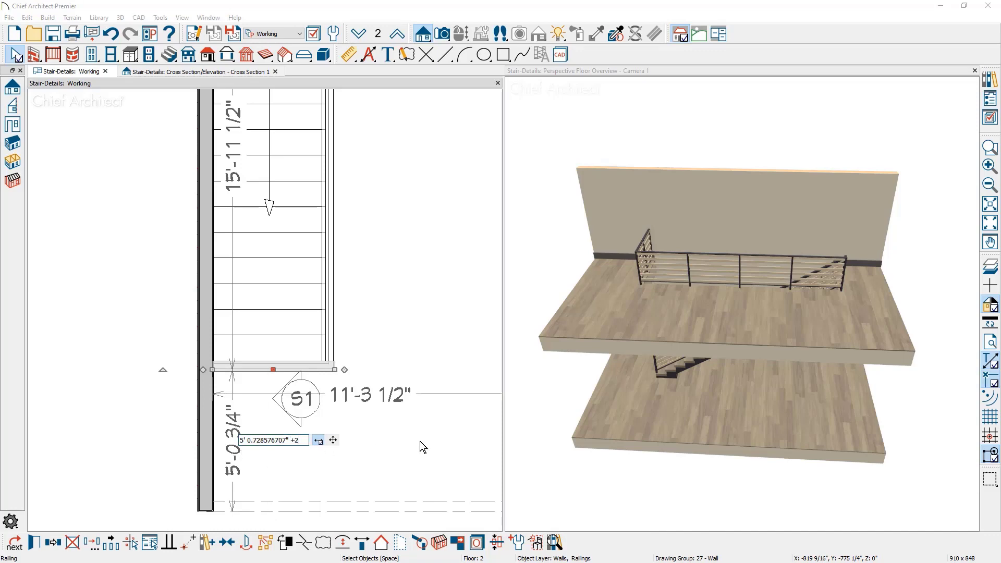
pyautogui.write("'8.125")
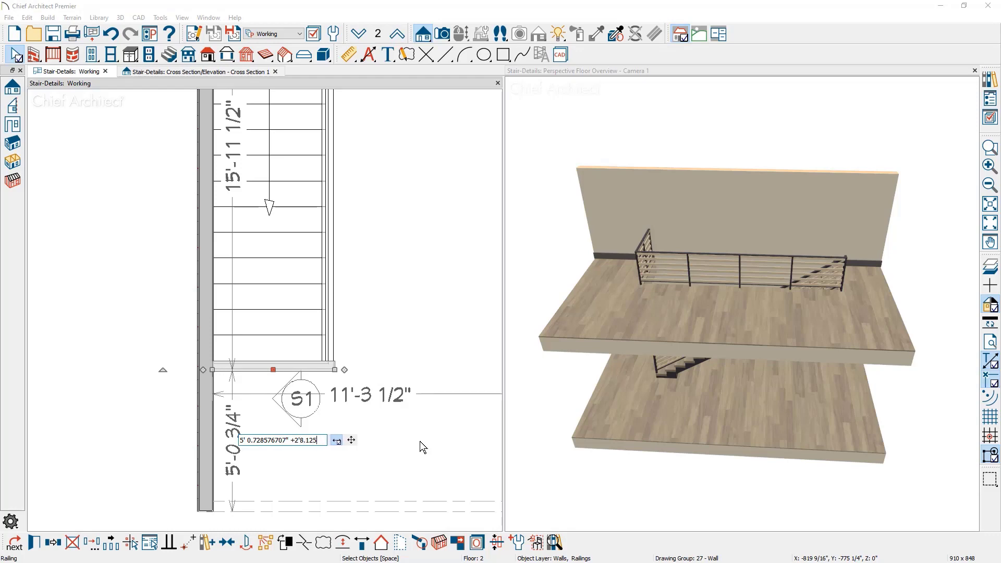
pyautogui.press('Return')
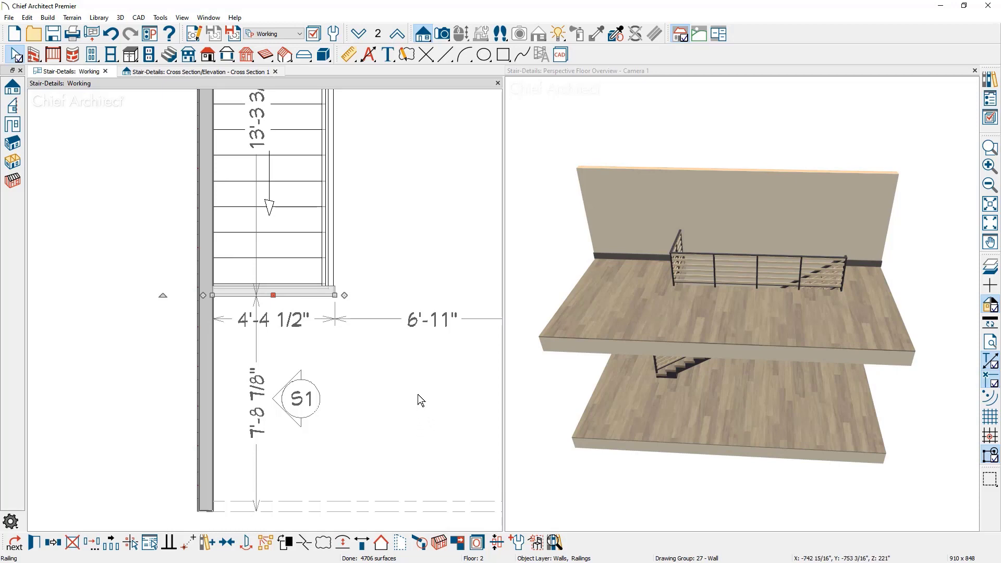
# Return to the Cross Section 1 view, disconnect the vertical line from the horizontal headroom line, and delete it
pyautogui.click(248, 71)
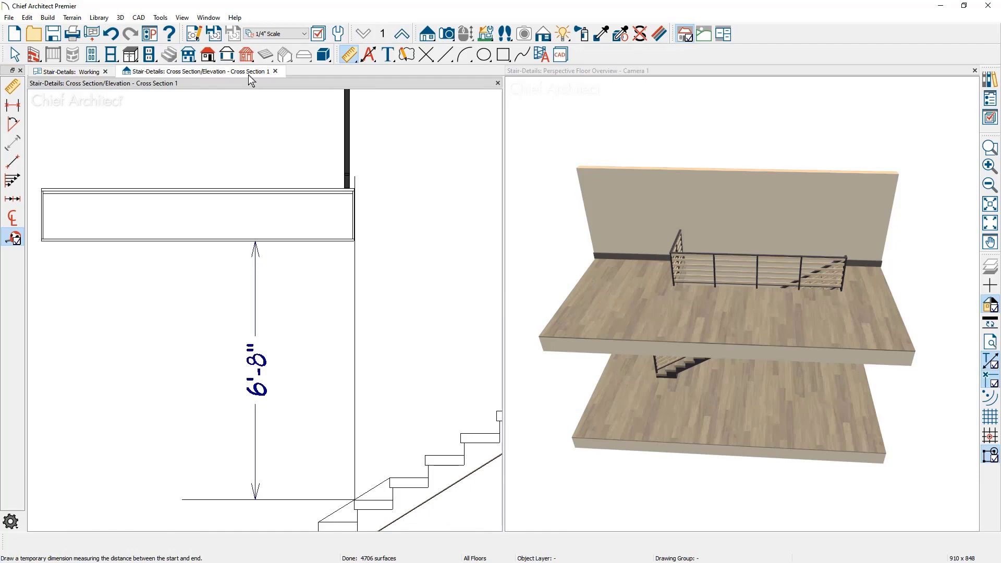
pyautogui.click(360, 295)
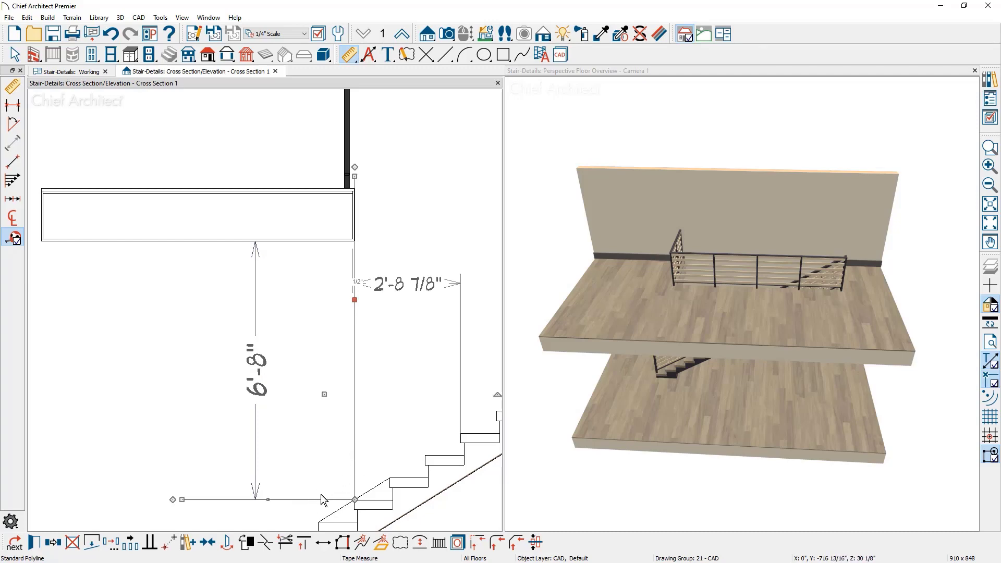
pyautogui.click(91, 543)
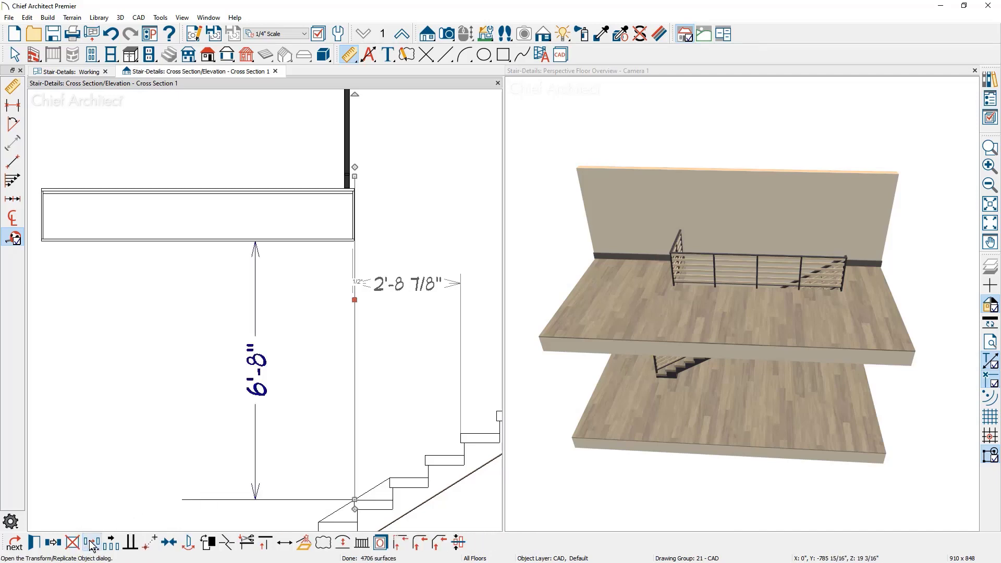
pyautogui.press('Escape')
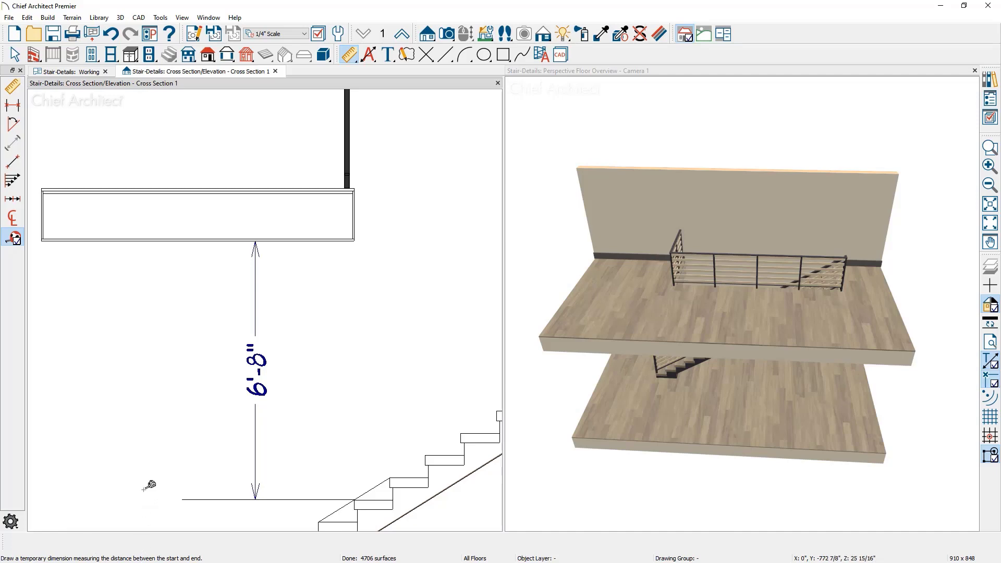
# Move the headroom dimension close to the upper platform's edge and shorten the horizontal line to just past the dimension
pyautogui.click(255, 288)
pyautogui.moveTo(256, 289); pyautogui.dragTo(334, 297)
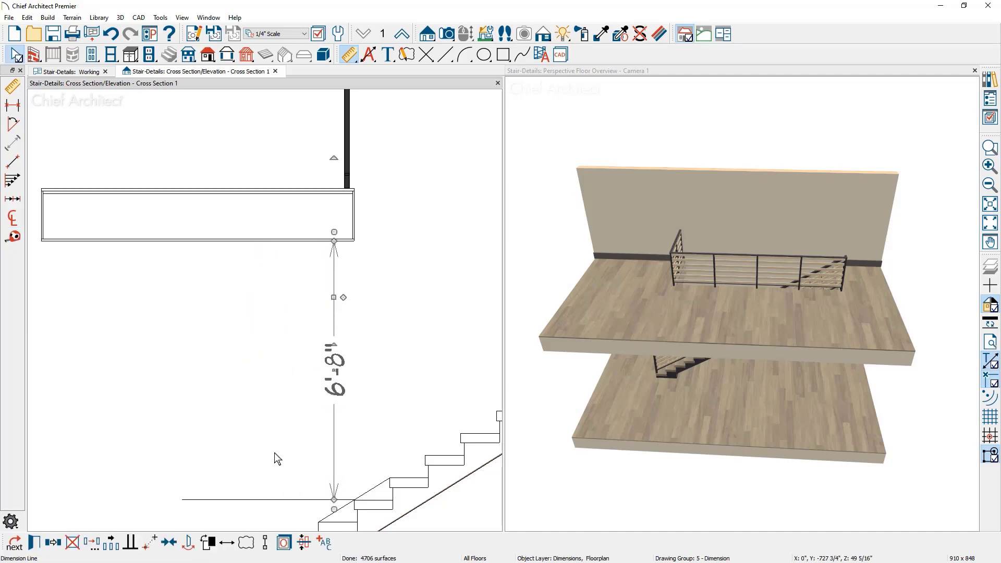
pyautogui.click(269, 506)
pyautogui.click(270, 500)
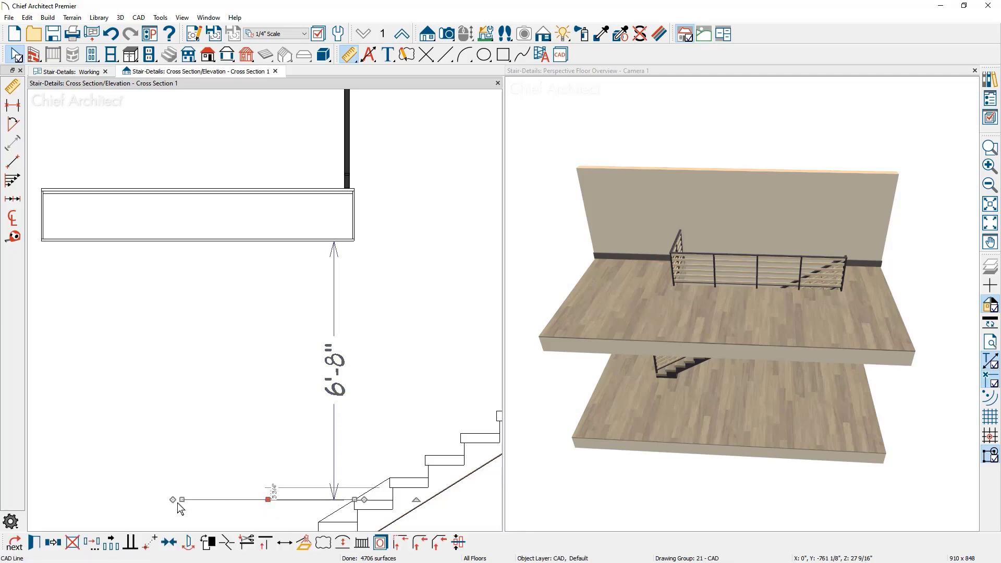
pyautogui.moveTo(268, 506); pyautogui.dragTo(323, 499)
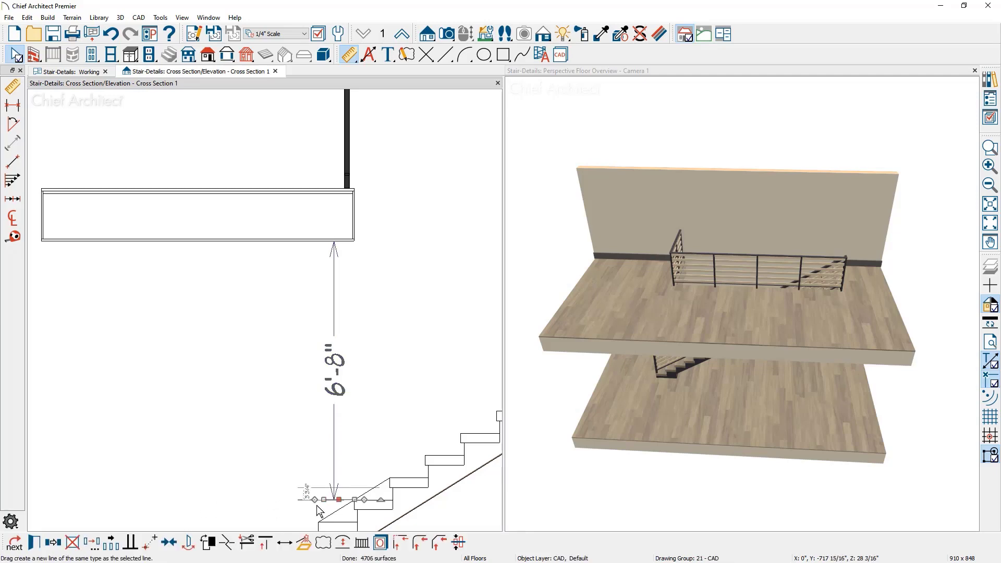
pyautogui.click(296, 531)
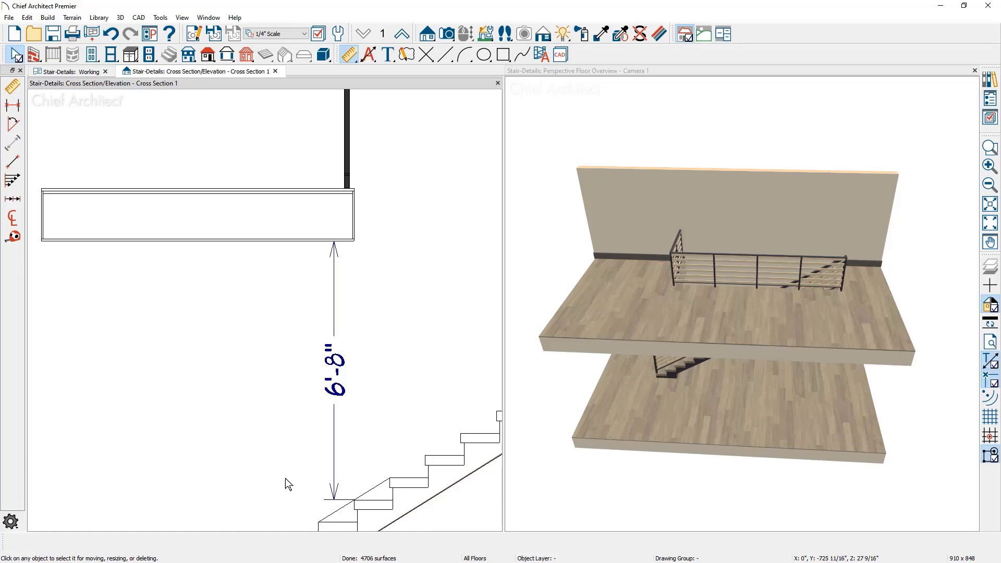
# Rename the cross section view as Stair Section and mark it as a saved view
pyautogui.scroll(-4, 290, 391)
pyautogui.moveTo(290, 391)
pyautogui.mouseDown(button='middle')
pyautogui.moveTo(186, 350)
pyautogui.moveTo(123, 353)
pyautogui.mouseUp(button='middle')
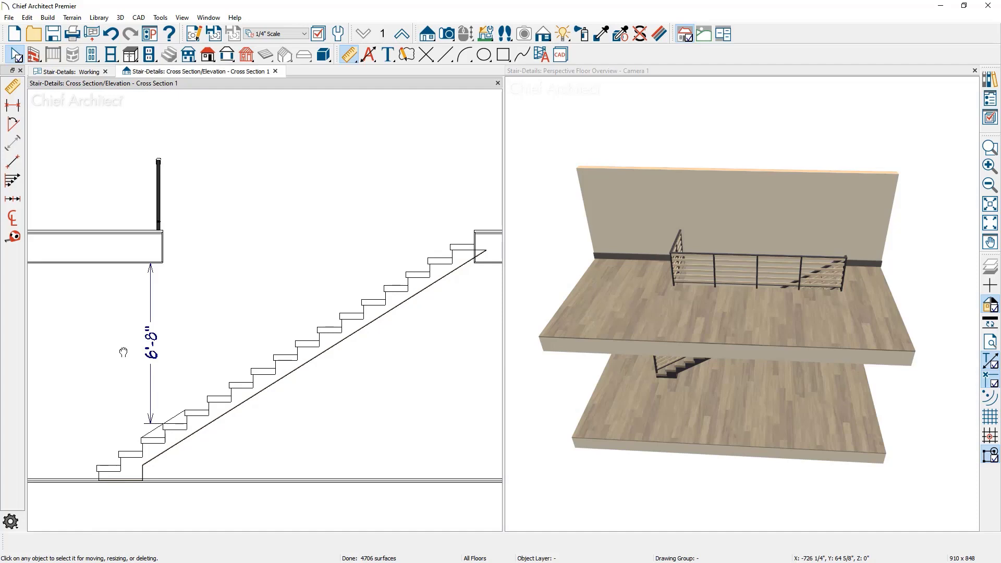
pyautogui.scroll(1, 385, 341)
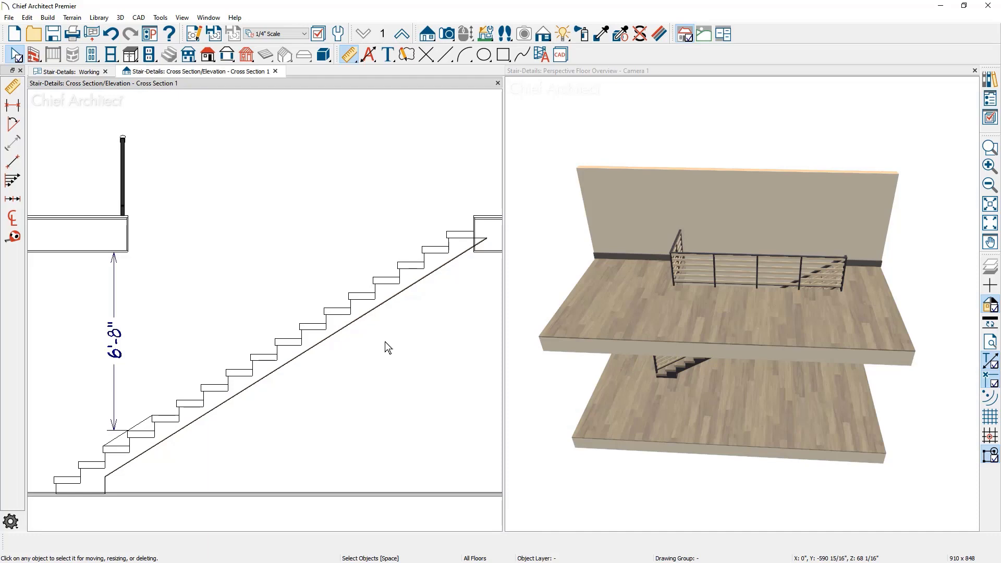
pyautogui.click(194, 34)
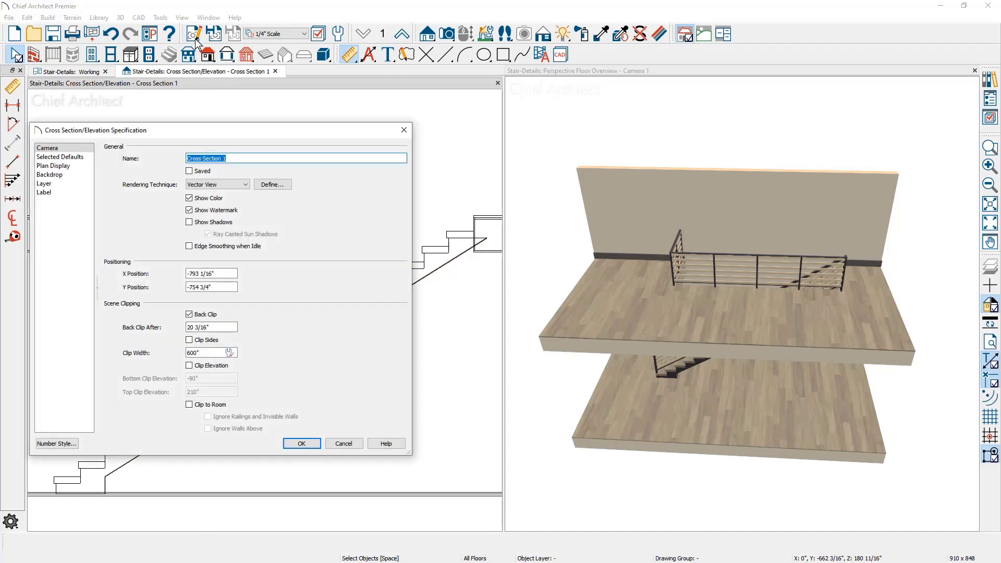
pyautogui.doubleClick(191, 158)
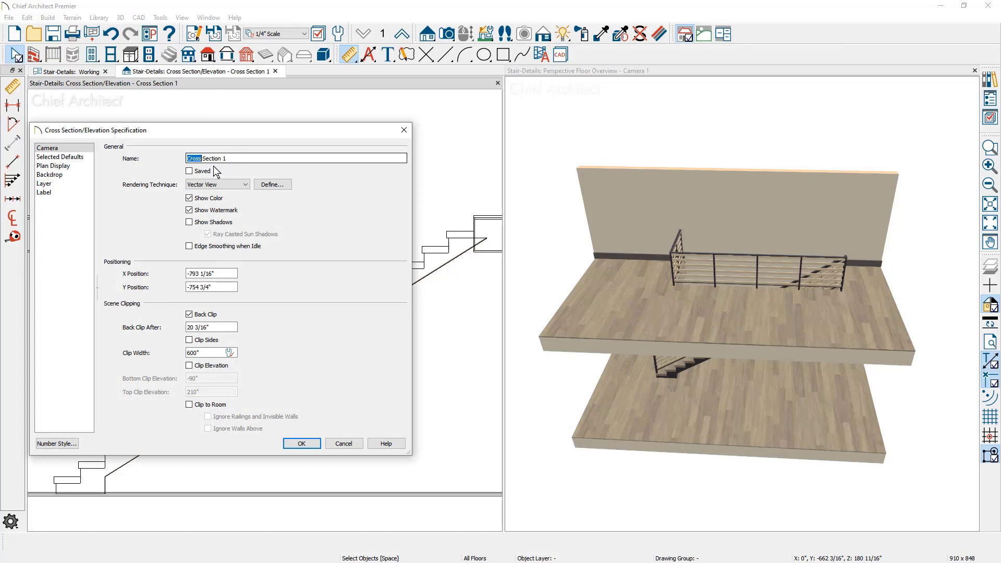
pyautogui.write('Stair')
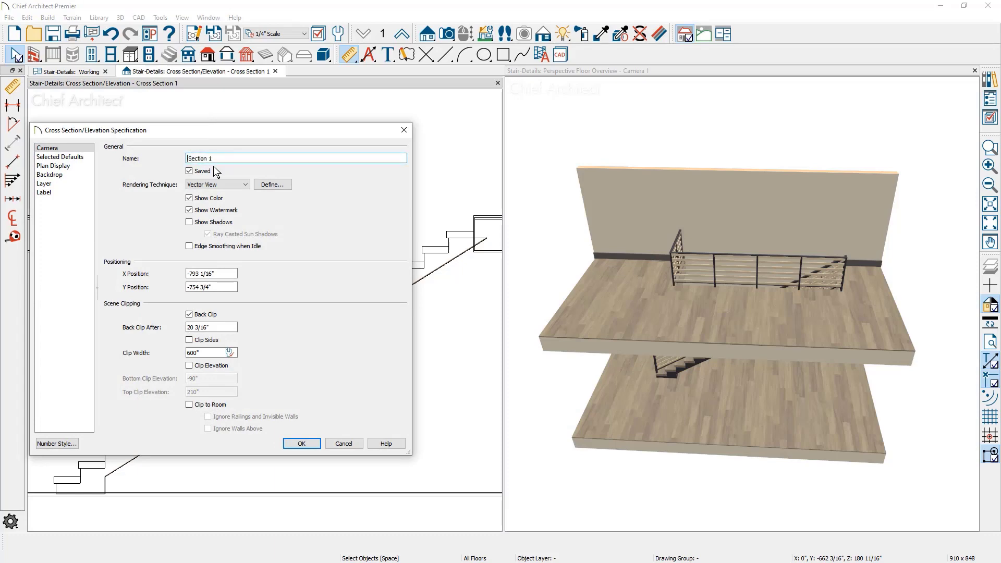
pyautogui.press('BackSpace')
pyautogui.click(309, 442)
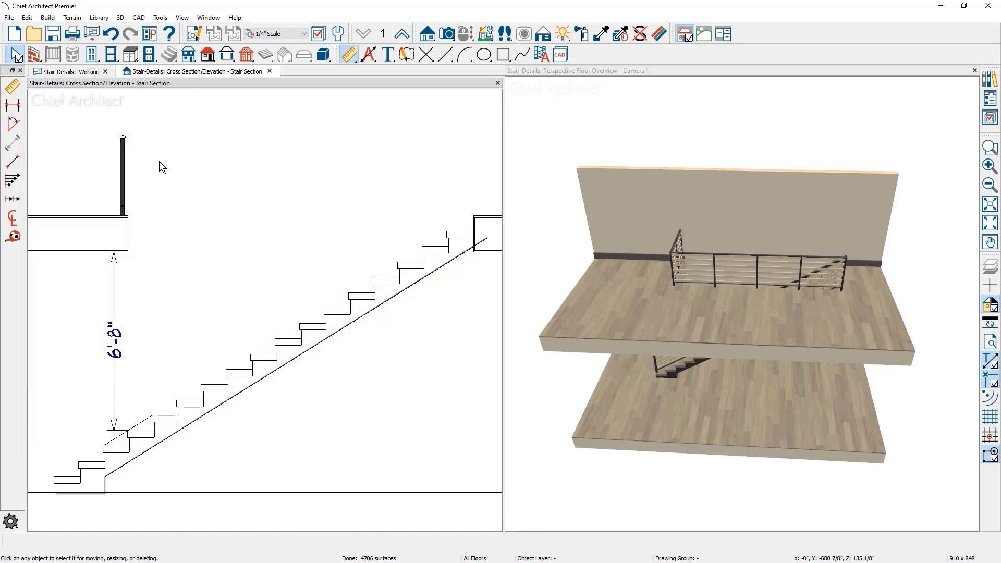
# In the Working plan view, turn off Display on All Floors for the S1 section camera
pyautogui.click(65, 72)
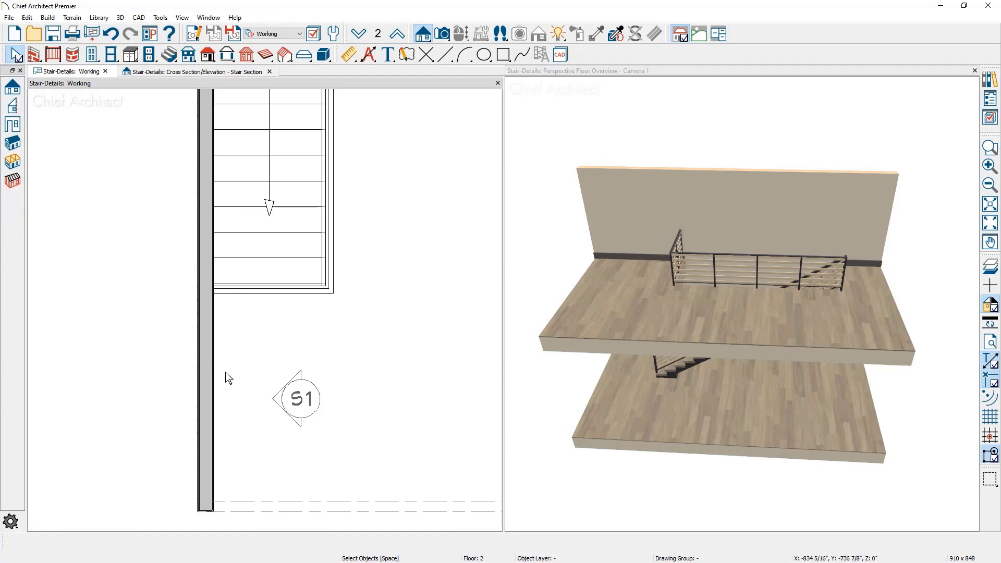
pyautogui.click(295, 401)
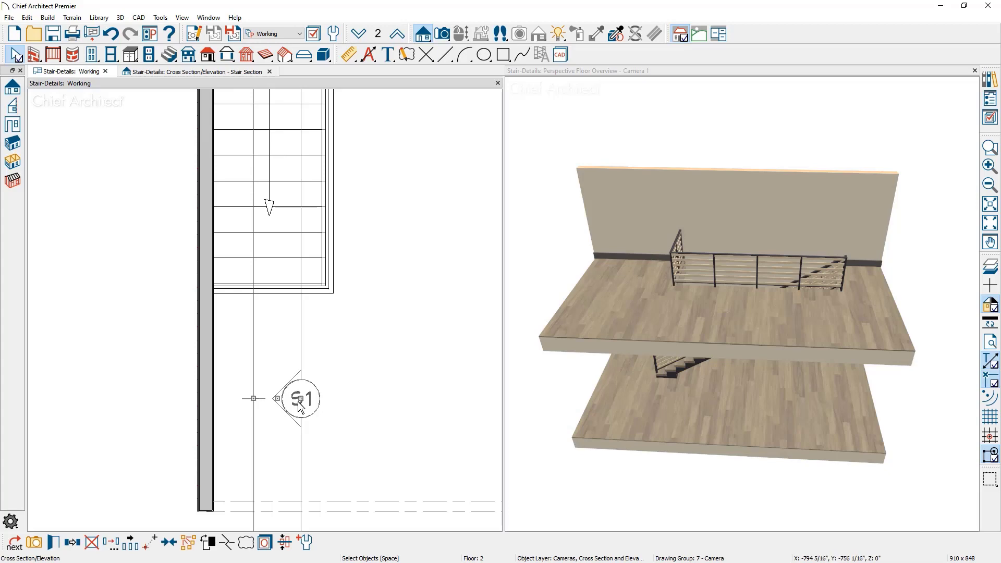
pyautogui.doubleClick(298, 401)
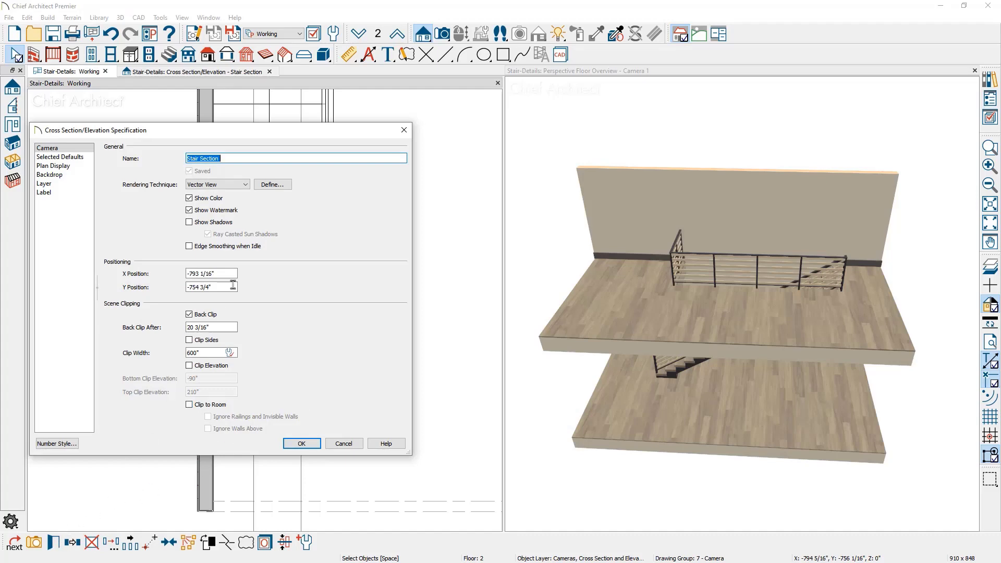
pyautogui.click(57, 166)
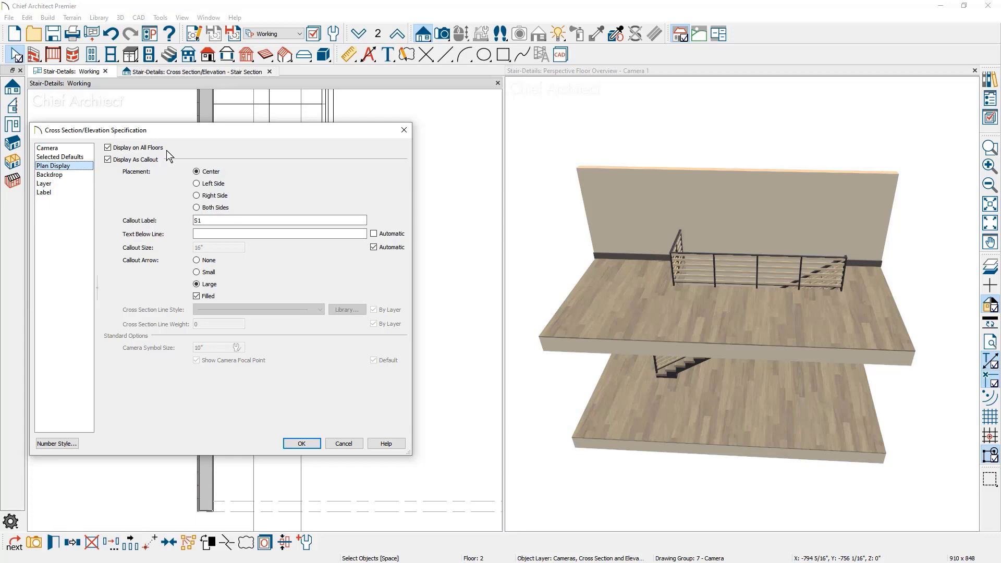
pyautogui.click(135, 148)
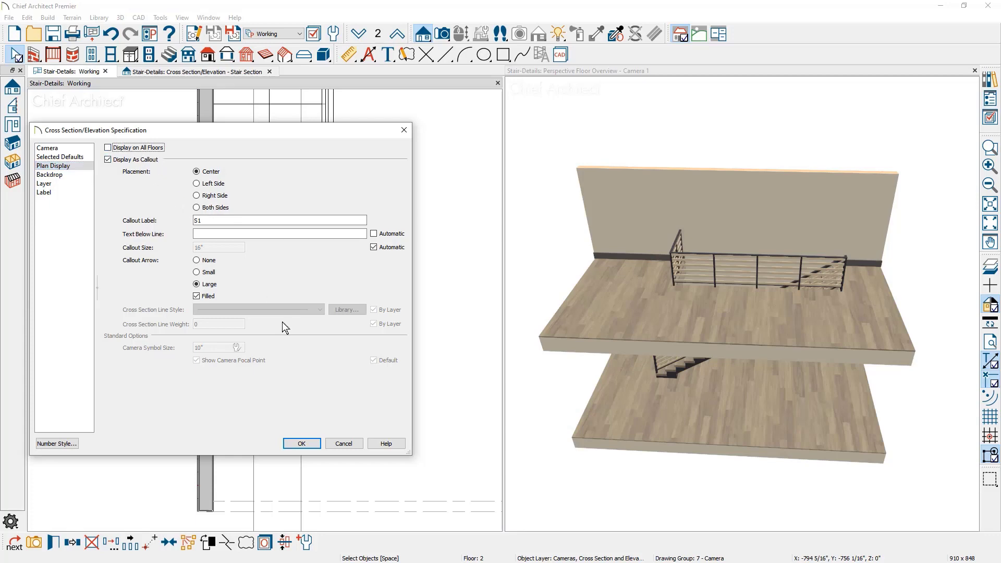
pyautogui.click(302, 443)
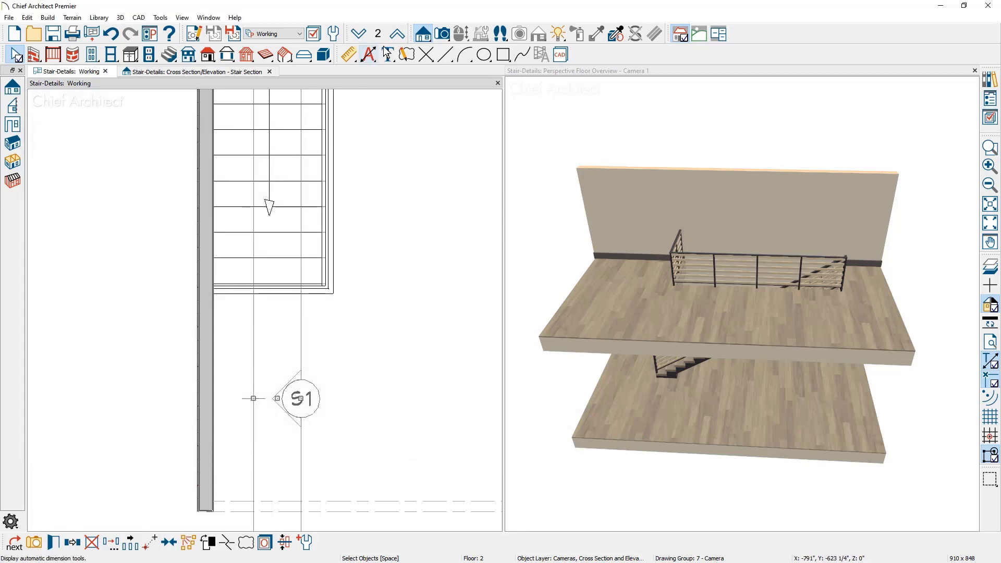
# Check floors 3, 2 and 1 of the Working plan to see where the S1 callout is displayed
pyautogui.click(396, 37)
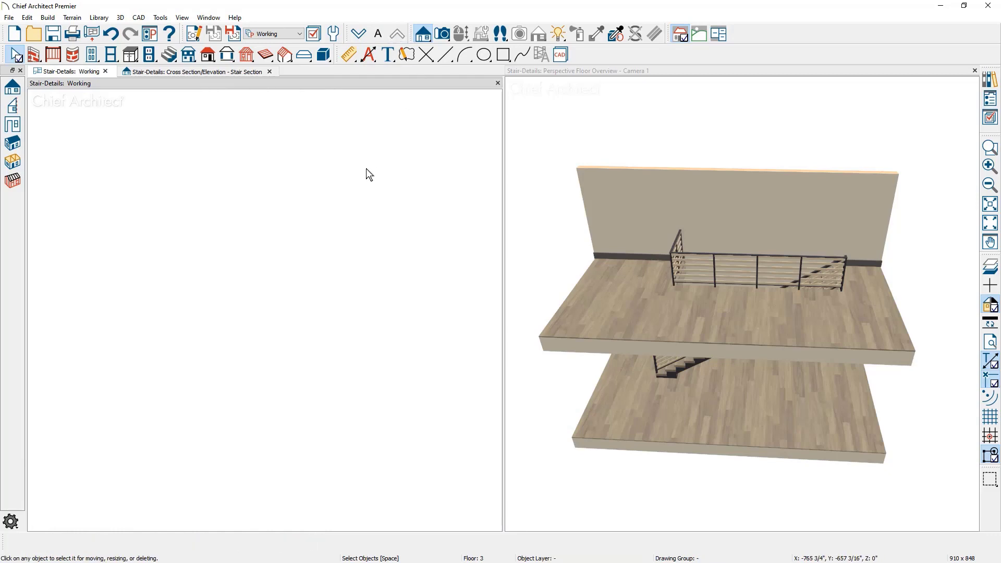
pyautogui.click(366, 38)
pyautogui.scroll(-4, 346, 212)
pyautogui.moveTo(346, 213); pyautogui.dragTo(320, 284, button='middle')
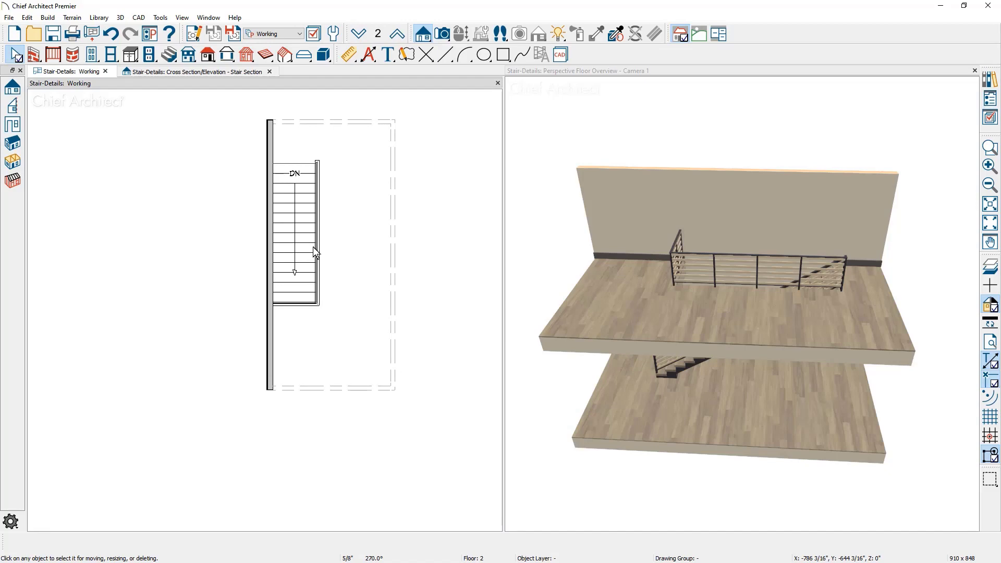
pyautogui.click(361, 37)
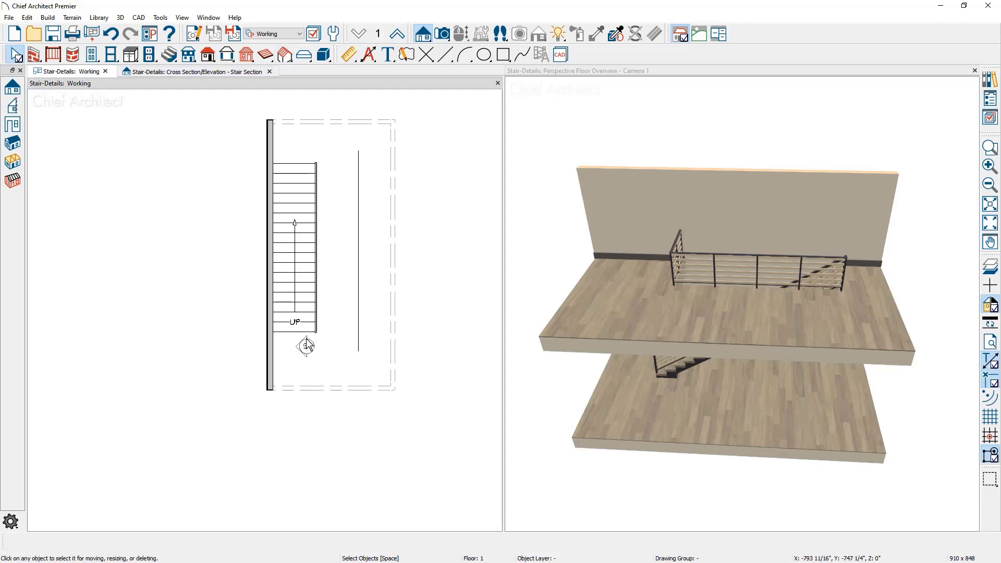
# Assign the Stair Section view to floor 2, and move its callout on the floor 2 plan up onto the stairs
pyautogui.click(242, 71)
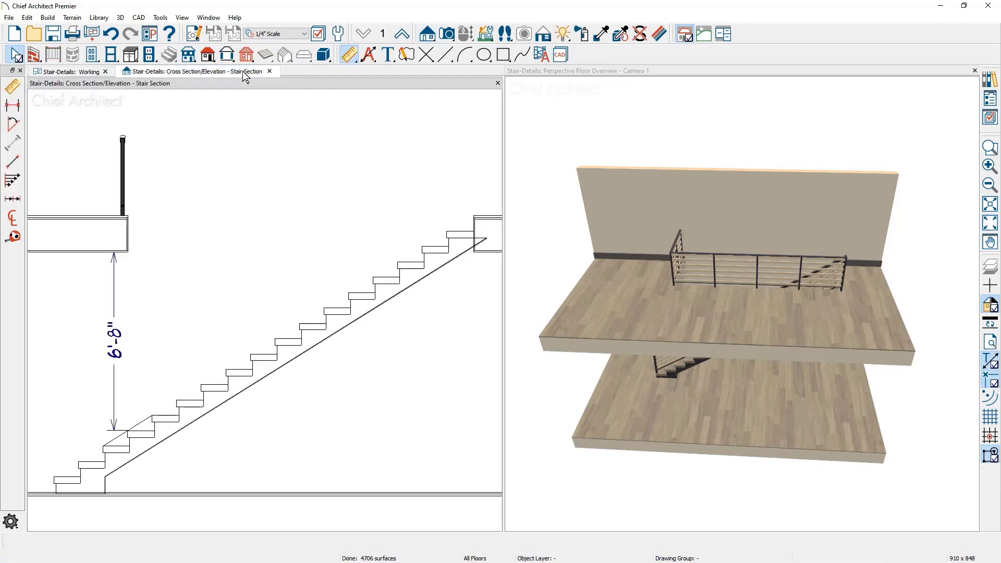
pyautogui.click(401, 36)
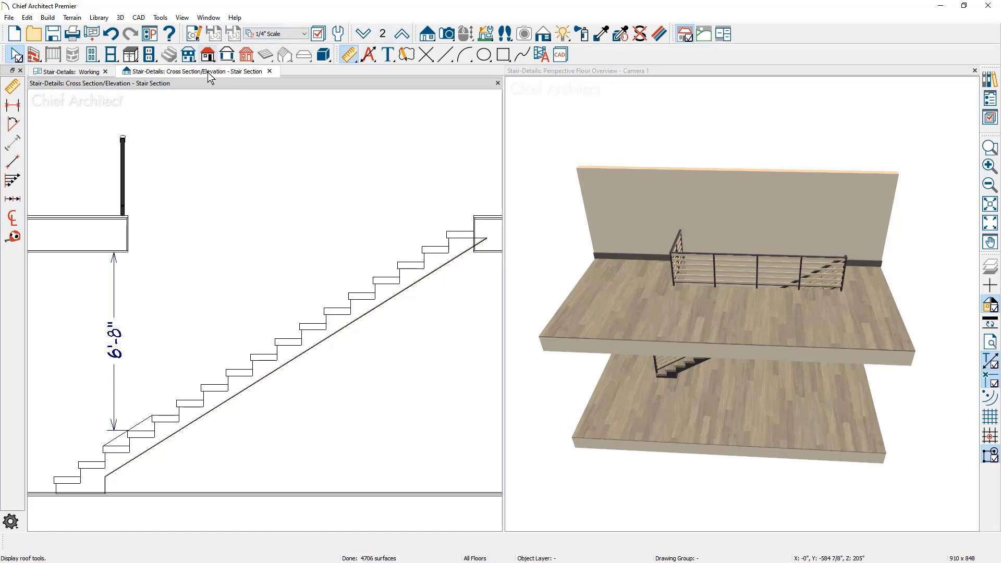
pyautogui.click(80, 72)
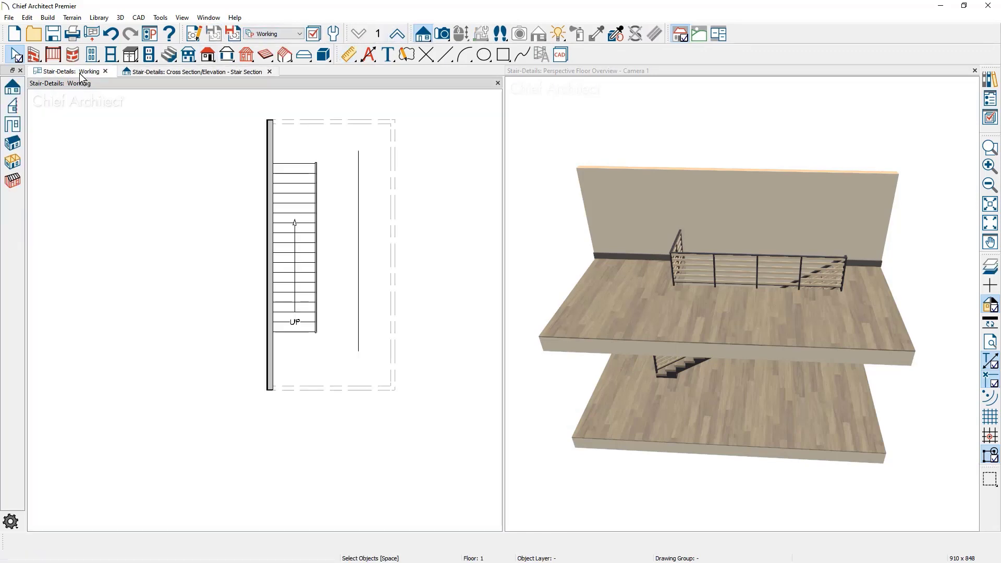
pyautogui.click(397, 35)
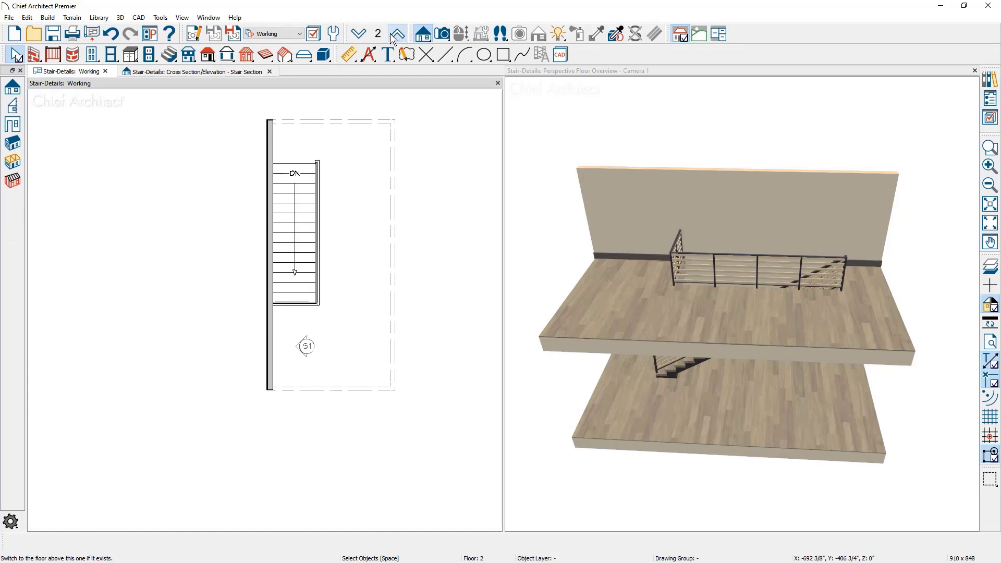
pyautogui.click(305, 348)
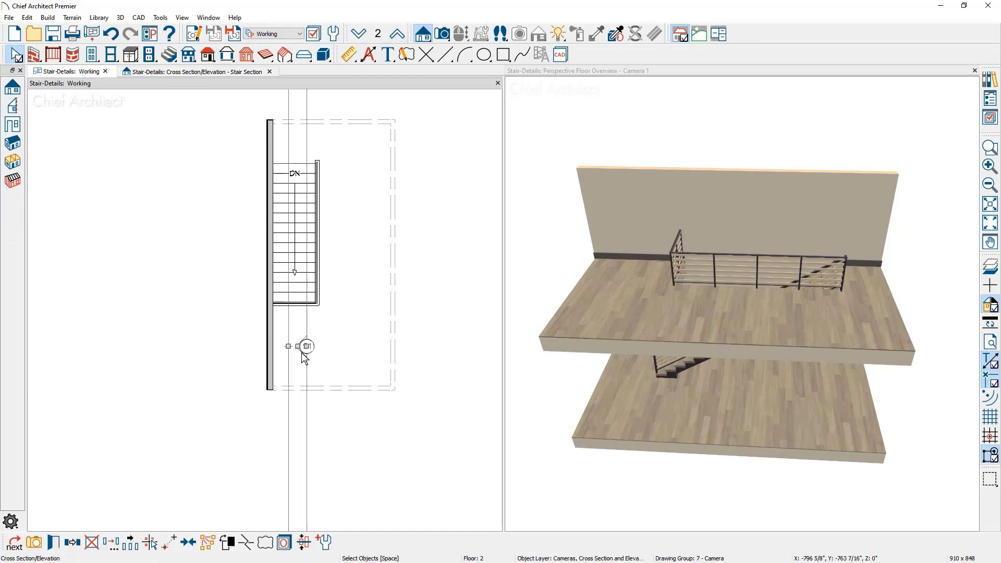
pyautogui.moveTo(301, 335); pyautogui.dragTo(301, 267)
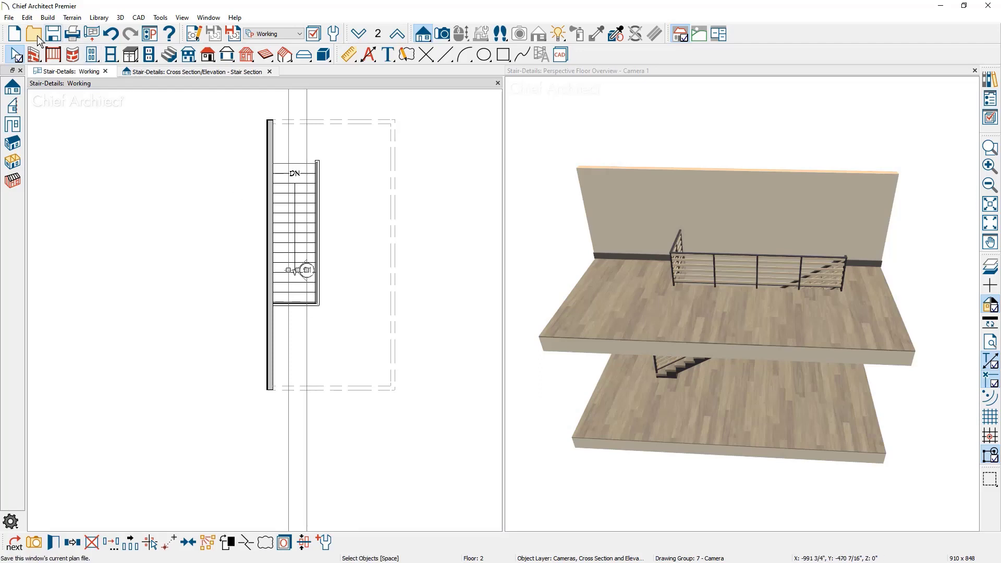
# Open the recent layout file Layout-Stair-Detail-Webinar and dock it with the perspective camera view, beside the stair section
pyautogui.click(9, 18)
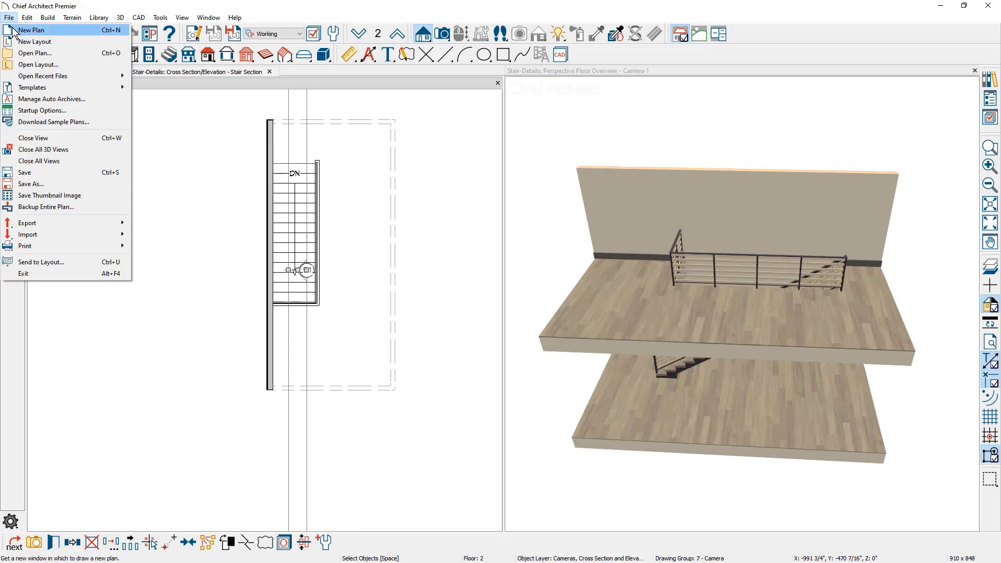
pyautogui.moveTo(46, 80)
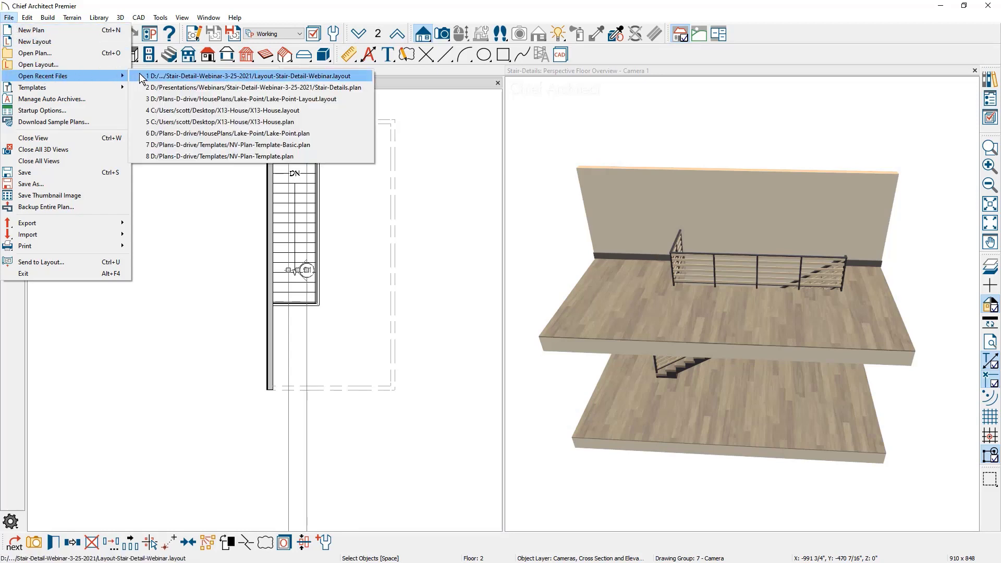
pyautogui.click(258, 76)
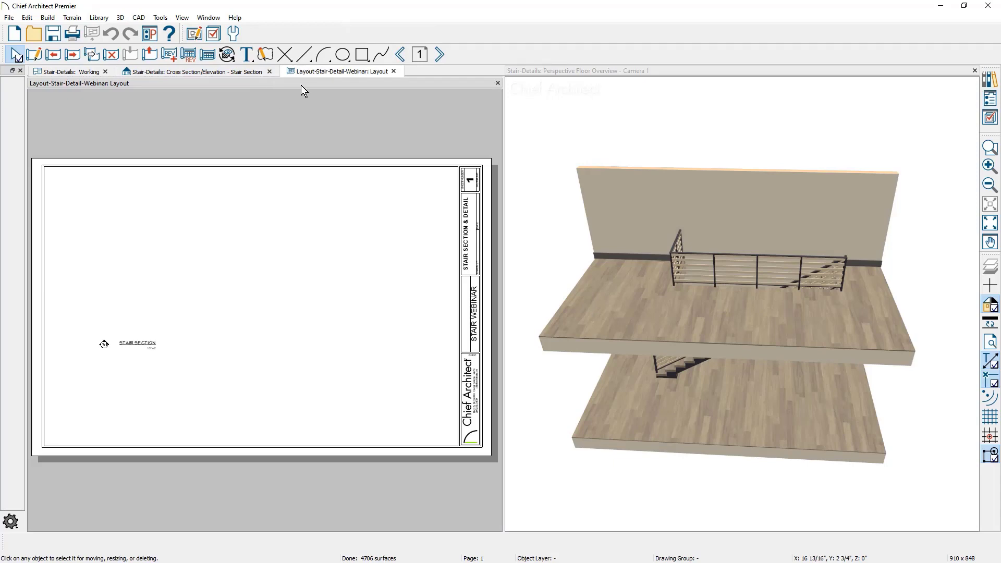
pyautogui.moveTo(311, 77); pyautogui.dragTo(767, 218)
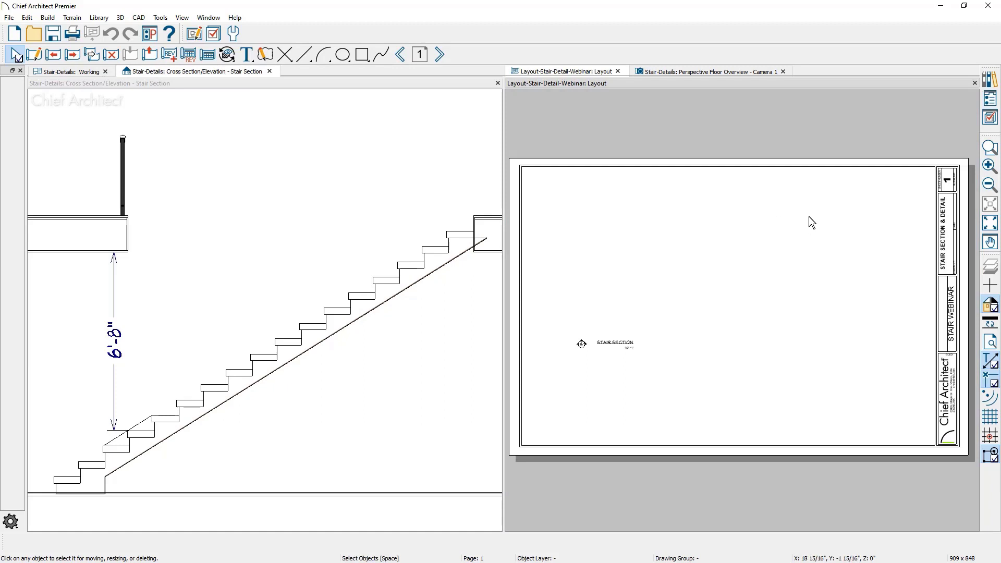
# Send the entire Stair Section view to layout page 1 as plot lines at a scale of 1/2 in = 1 ft
pyautogui.click(251, 76)
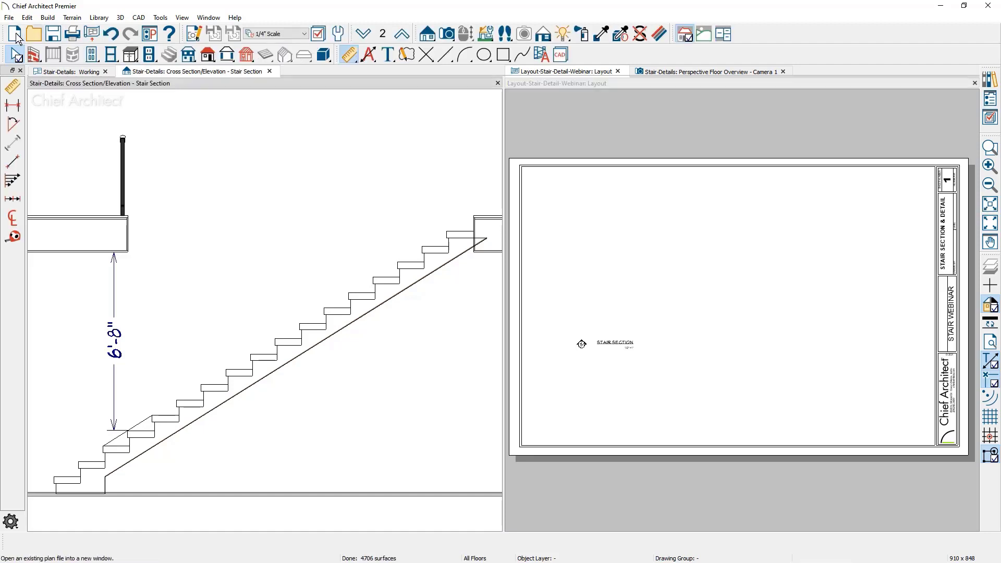
pyautogui.click(9, 17)
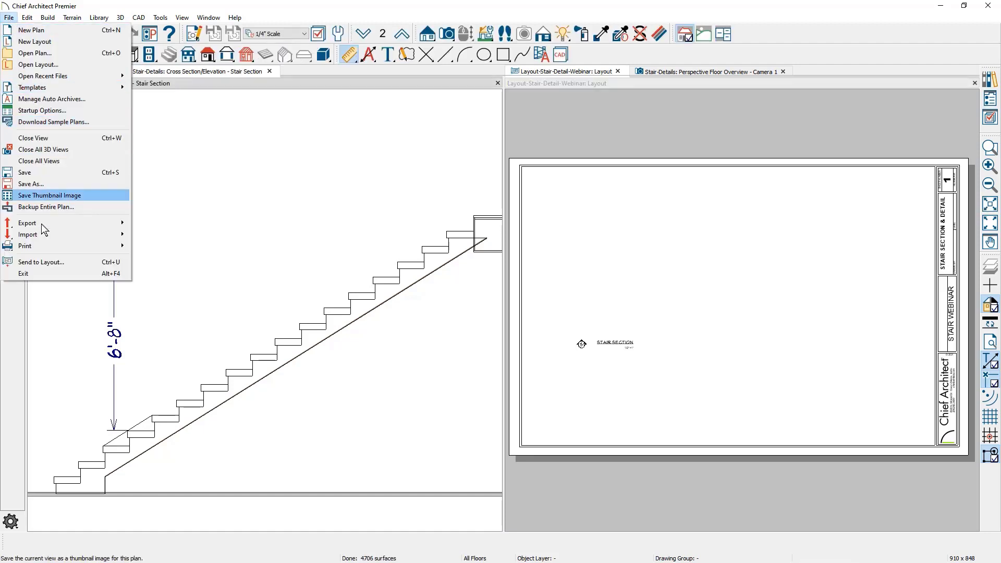
pyautogui.click(55, 262)
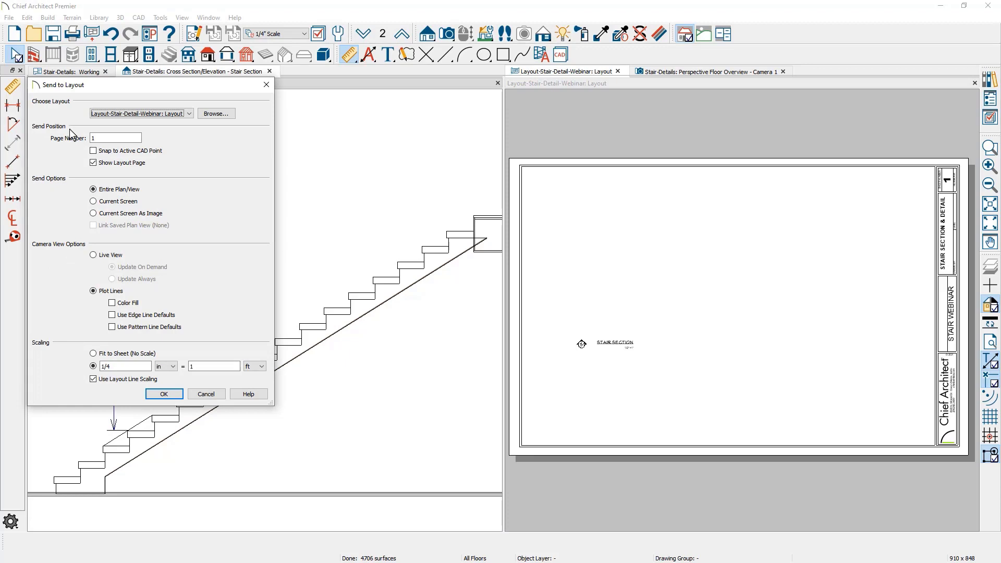
pyautogui.click(119, 366)
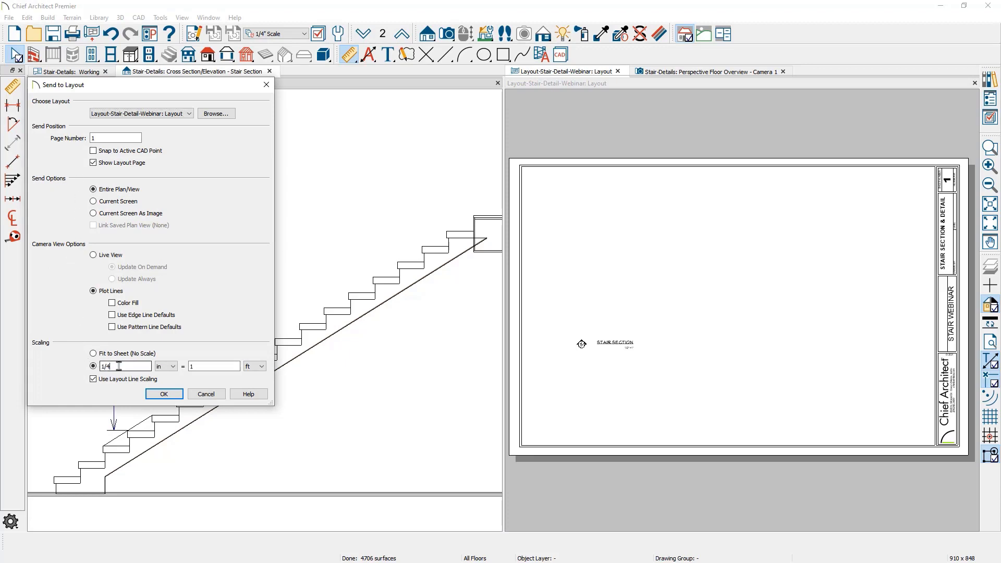
pyautogui.click(165, 394)
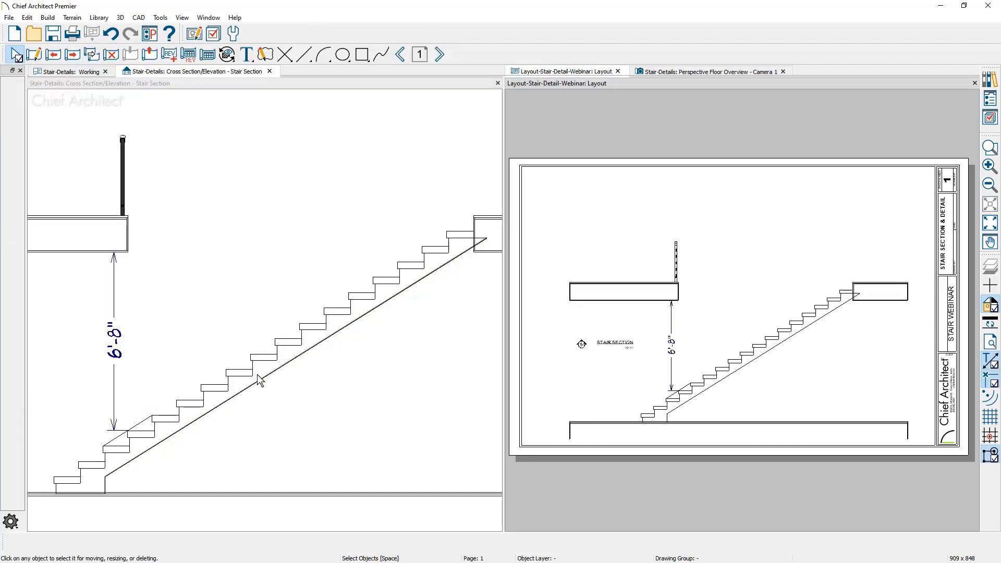
# Enlarge the layout window, crop the stair section's layout box on all four sides, and move the box toward the title block
pyautogui.doubleClick(703, 83)
pyautogui.scroll(-2, 635, 365)
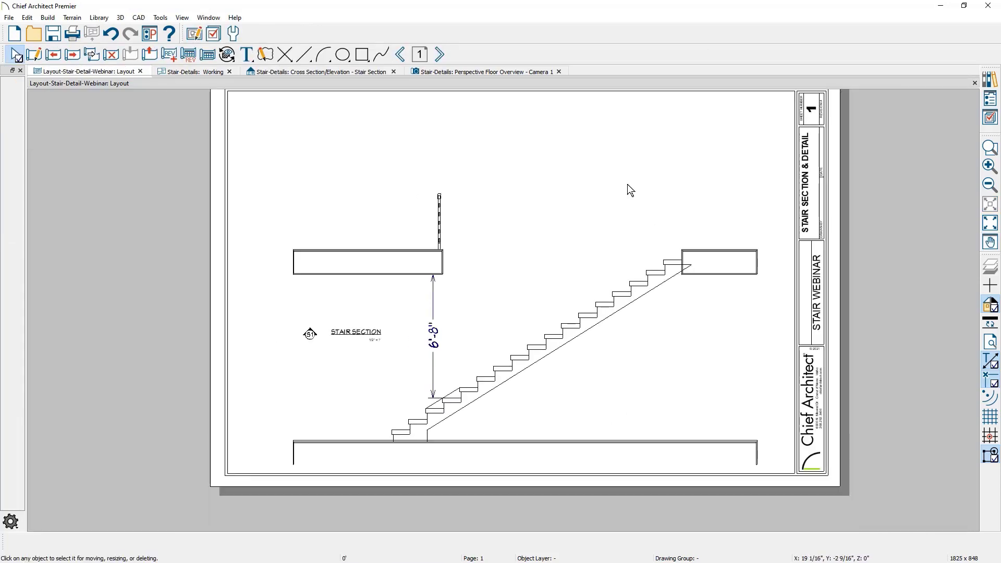
pyautogui.click(643, 382)
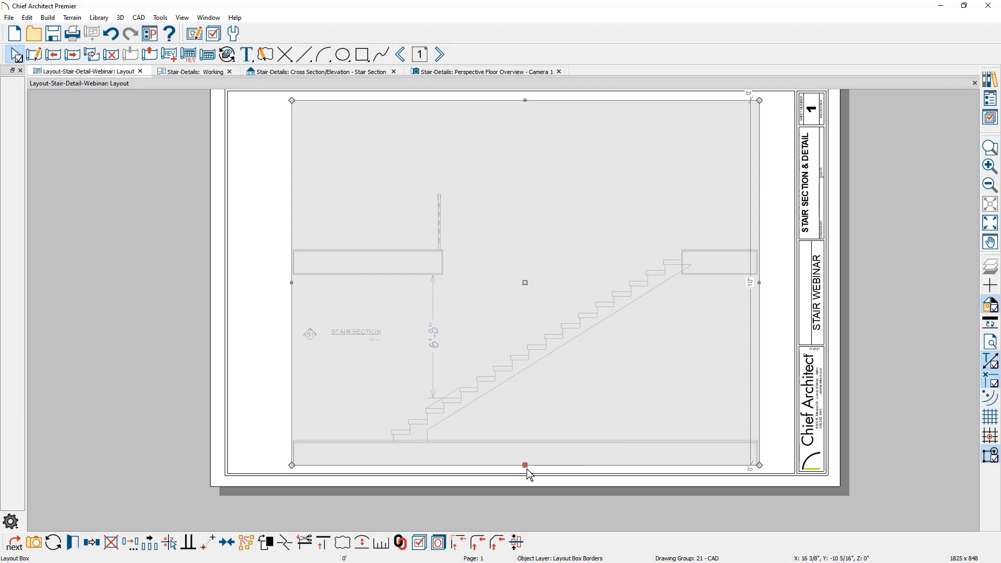
pyautogui.moveTo(525, 464); pyautogui.dragTo(529, 444)
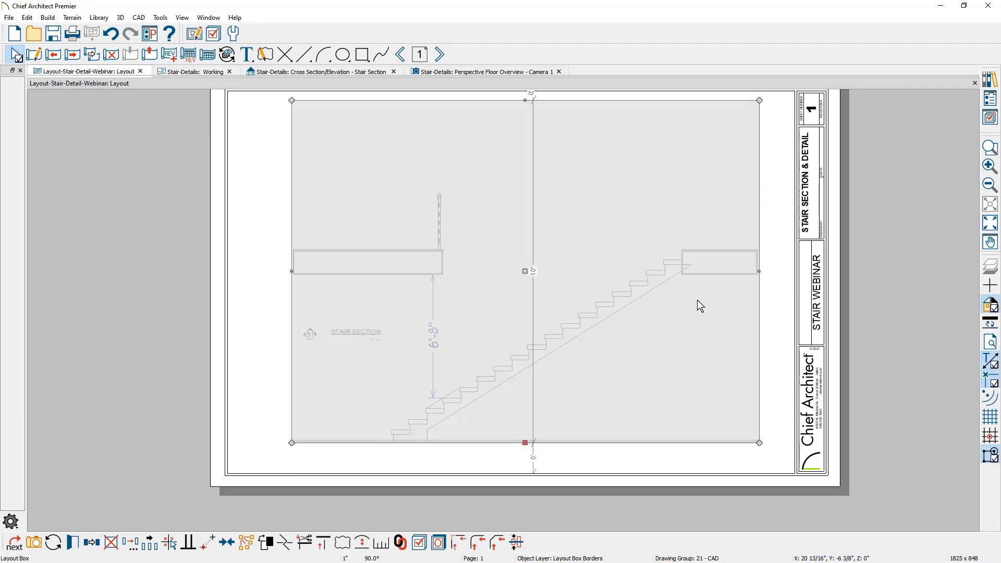
pyautogui.moveTo(757, 271); pyautogui.dragTo(737, 271)
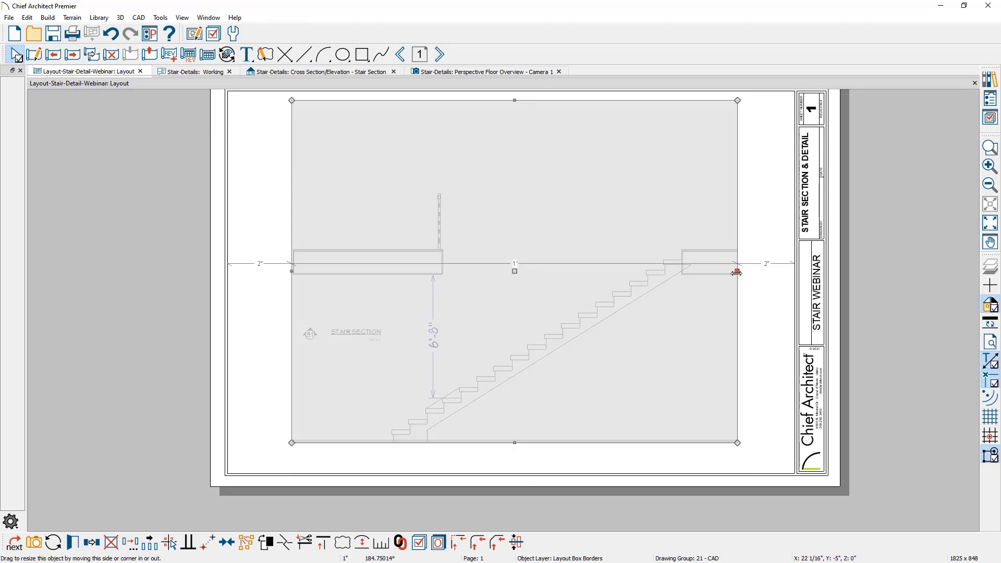
pyautogui.moveTo(291, 272); pyautogui.dragTo(366, 271)
pyautogui.moveTo(552, 100); pyautogui.dragTo(552, 169)
pyautogui.moveTo(553, 305); pyautogui.dragTo(602, 304)
pyautogui.press('Escape')
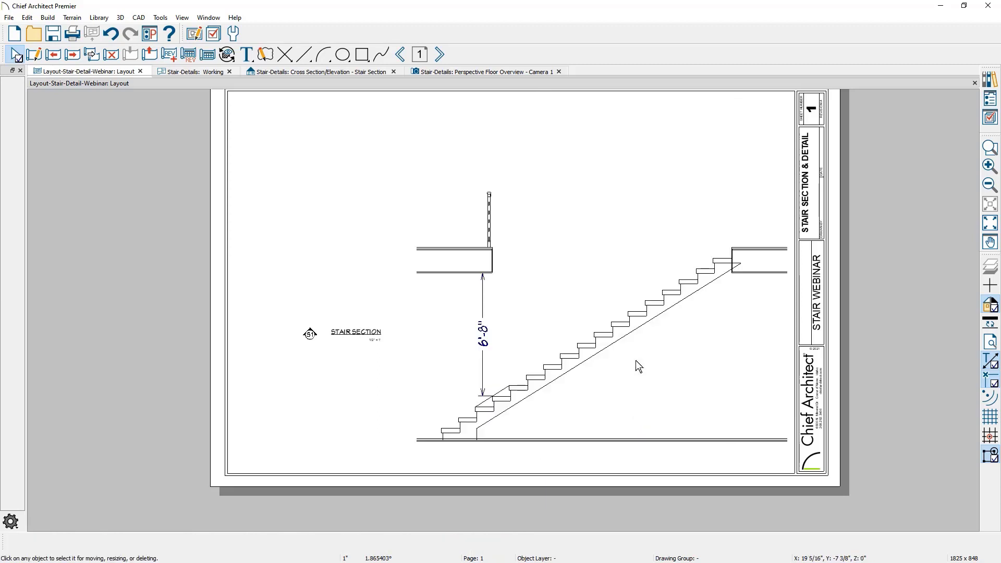
# Move the S1 callout and STAIR SECTION title together to just below the lower floor line of the section
pyautogui.moveTo(272, 303); pyautogui.dragTo(408, 355)
pyautogui.moveTo(342, 336); pyautogui.dragTo(528, 453)
pyautogui.press('Escape')
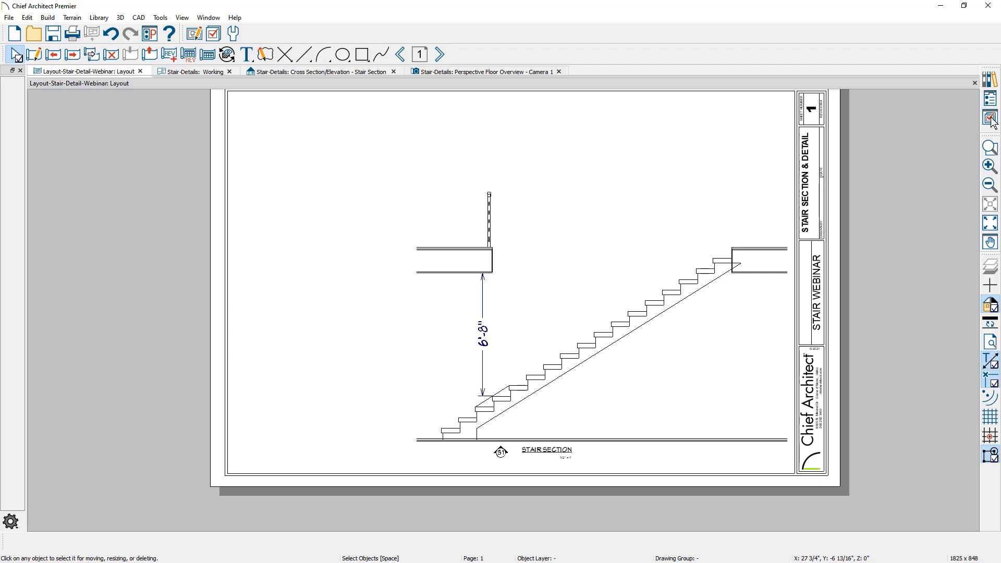
# Browse the library's CAD Blocks and Details catalog to its Stairs details and select the Interior Stair detail
pyautogui.click(989, 83)
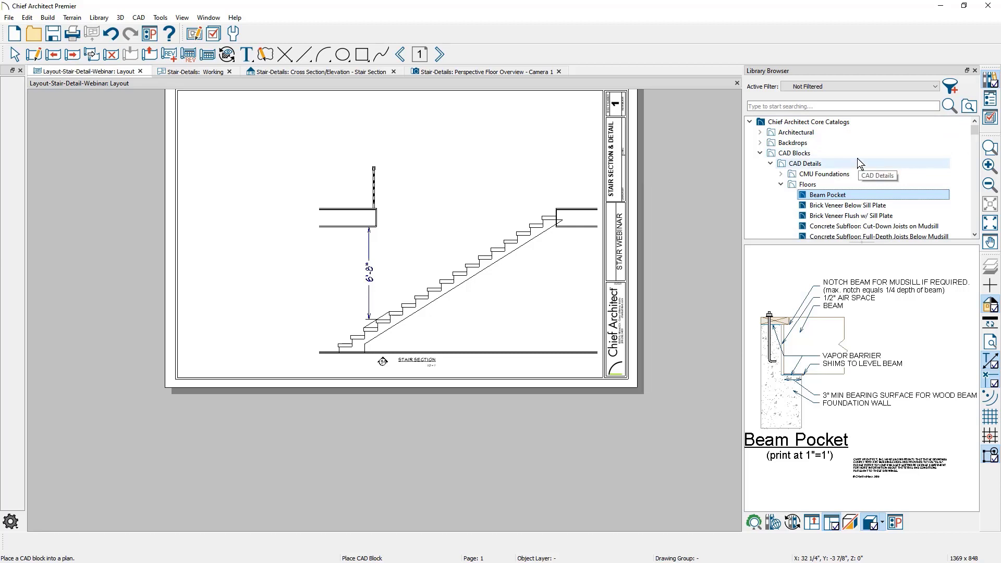
pyautogui.click(761, 153)
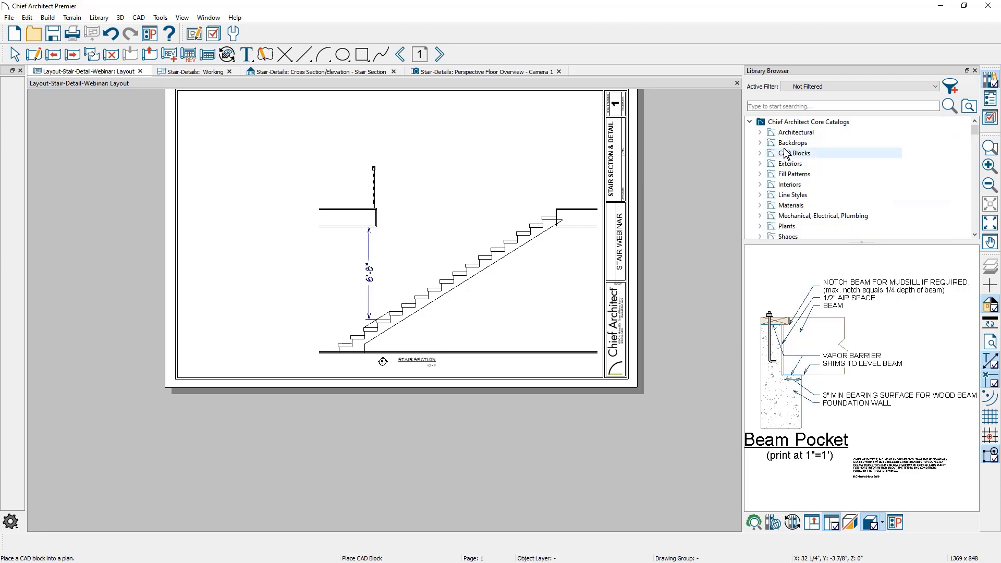
pyautogui.moveTo(975, 134); pyautogui.dragTo(976, 154)
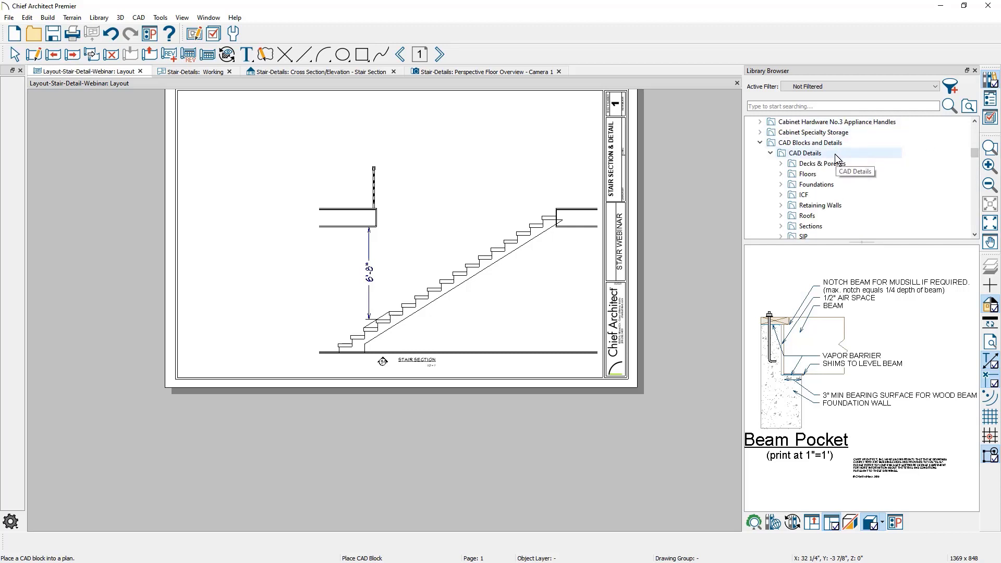
pyautogui.click(975, 234)
pyautogui.click(974, 234)
pyautogui.click(974, 234)
pyautogui.click(975, 234)
pyautogui.click(974, 234)
pyautogui.click(975, 234)
pyautogui.click(974, 234)
pyautogui.click(974, 234)
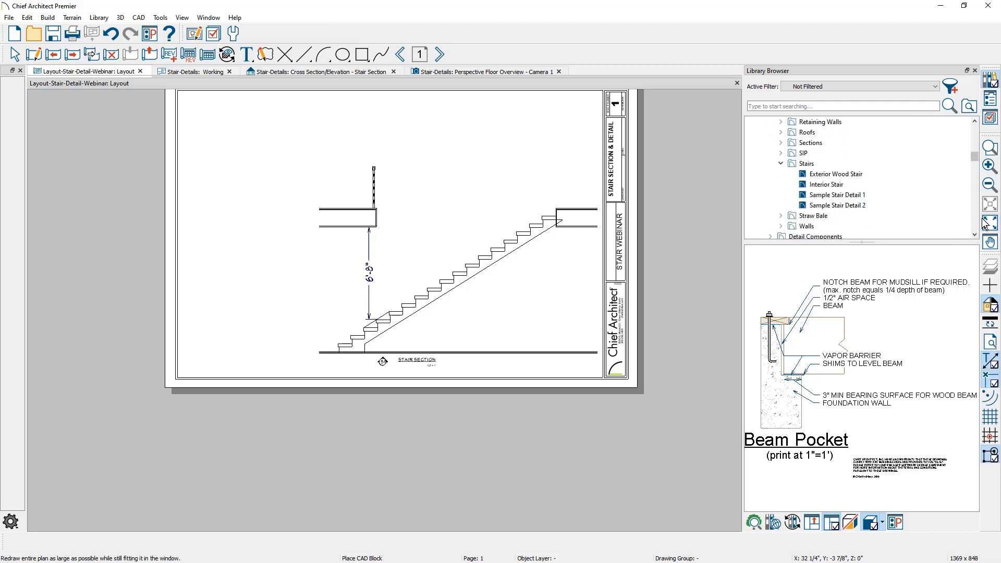
pyautogui.click(853, 187)
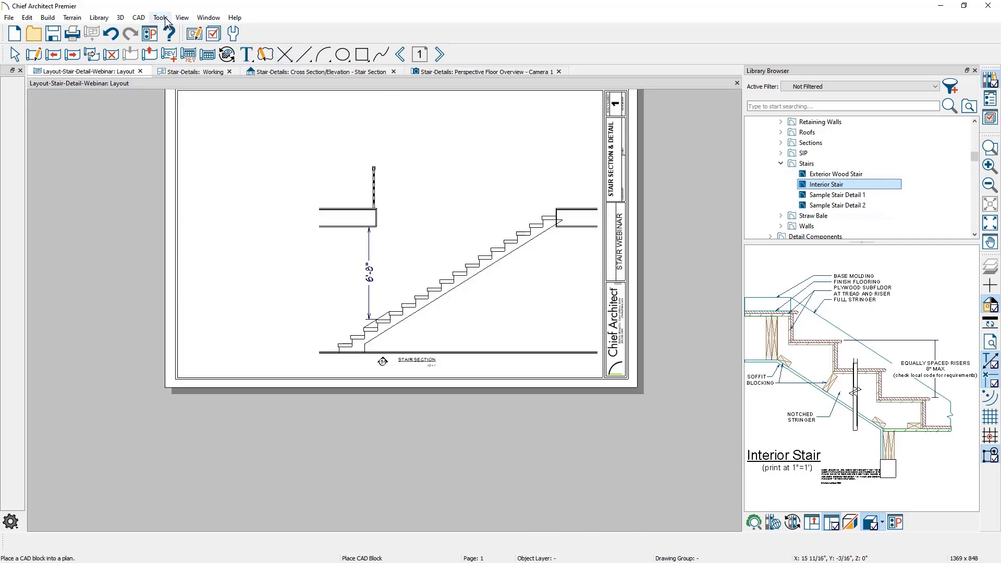
# Look up the CAD Blocks and Details catalog in the online 3D Library, then switch back to Chief Architect
pyautogui.click(101, 21)
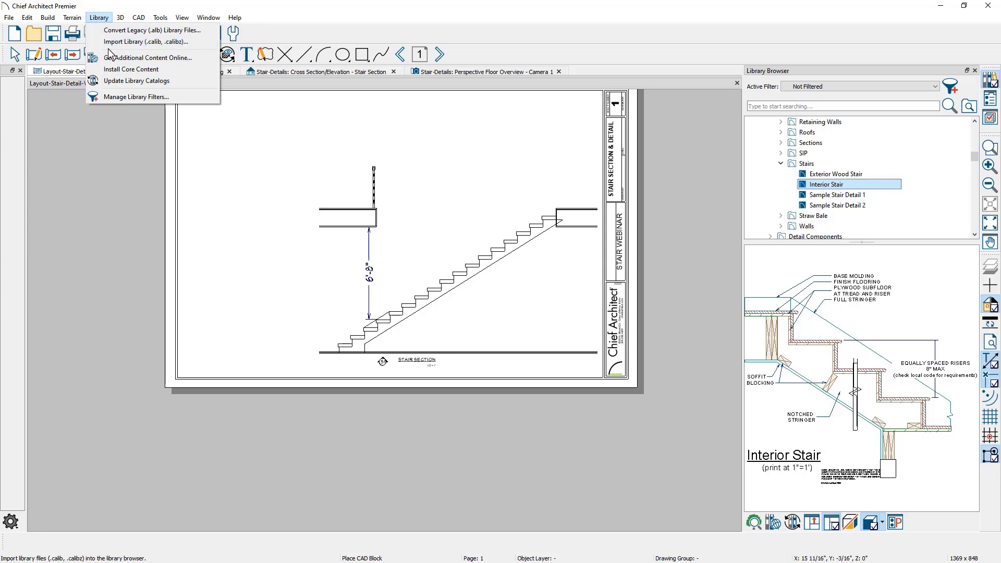
pyautogui.click(196, 58)
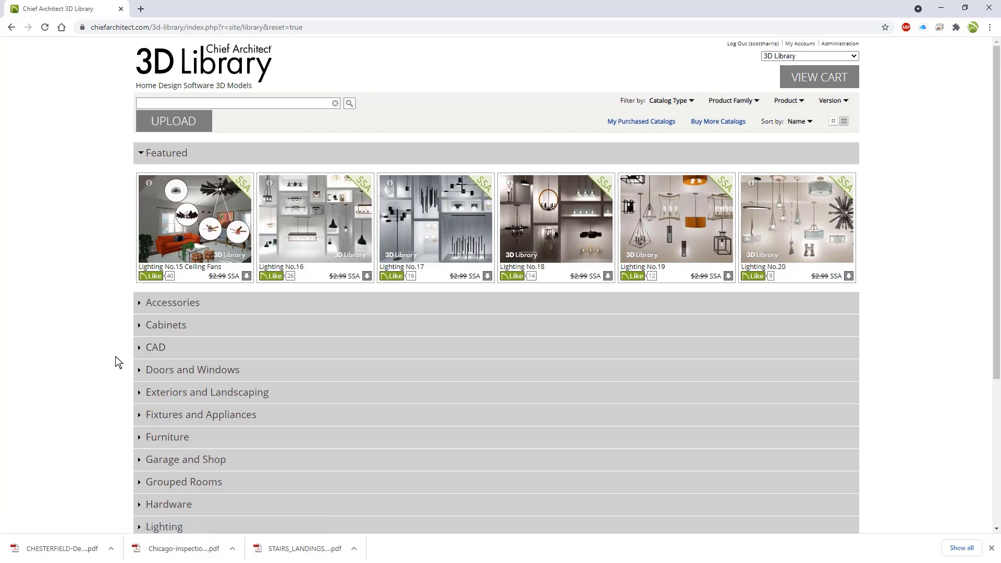
pyautogui.click(141, 350)
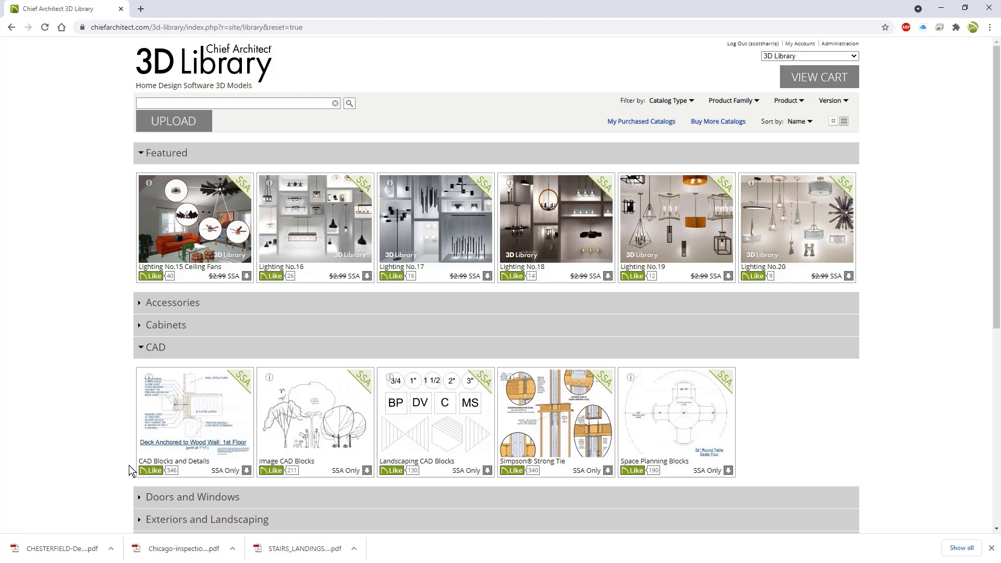
pyautogui.click(207, 442)
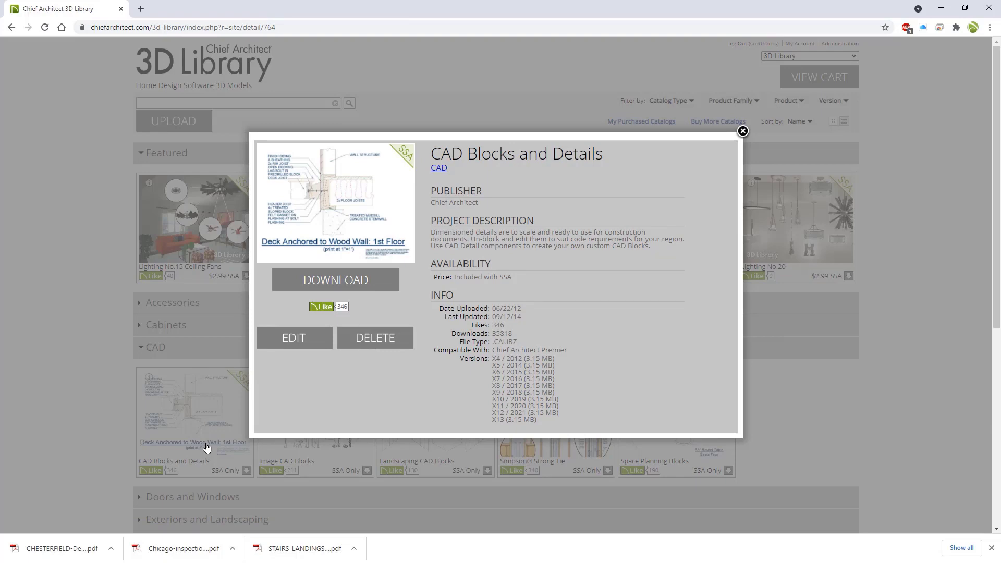
pyautogui.hotkey('alt', 'Tab')
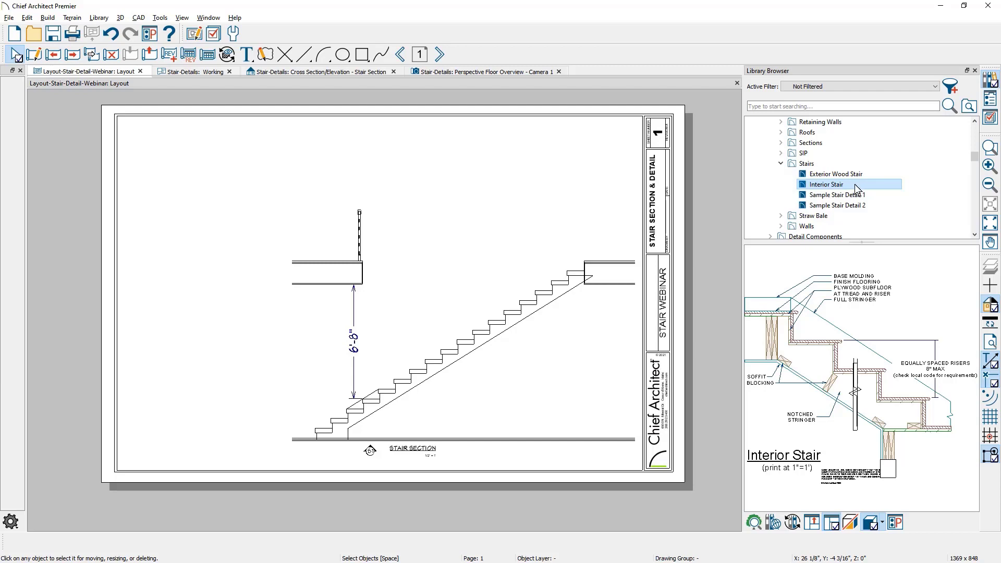
# Show the Project Browser for the Working plan view and preview the existing Stair Details CAD detail
pyautogui.click(208, 72)
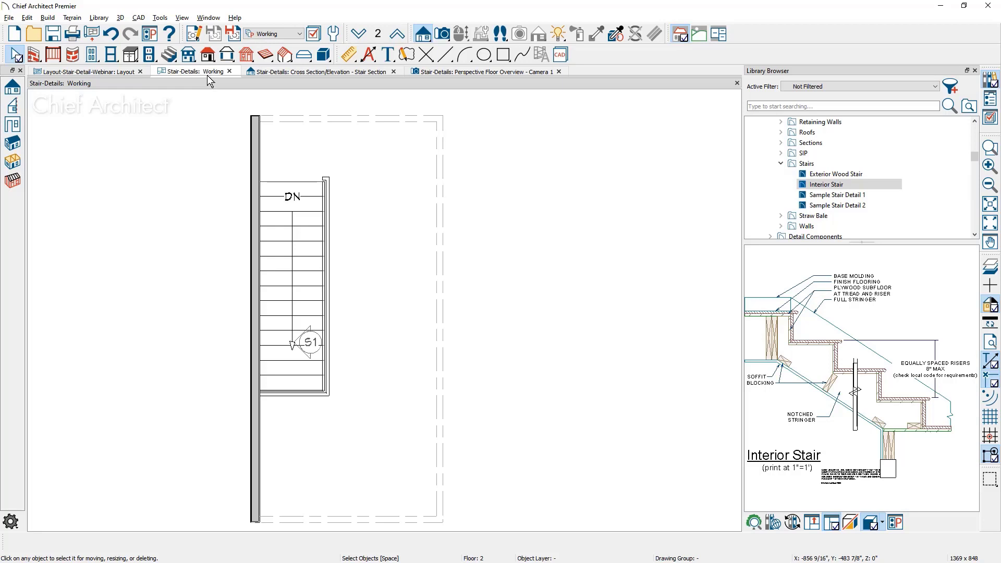
pyautogui.click(980, 101)
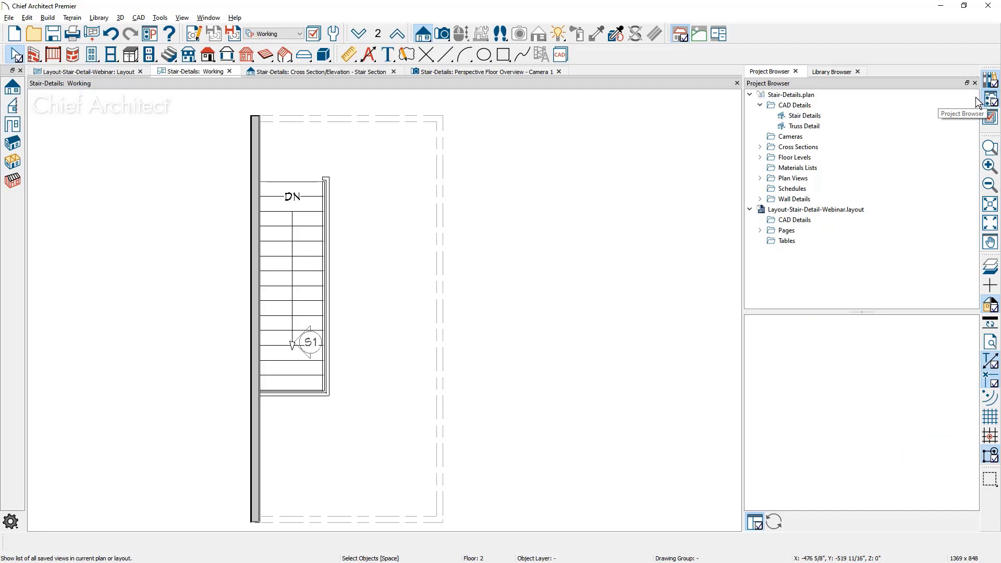
pyautogui.click(851, 106)
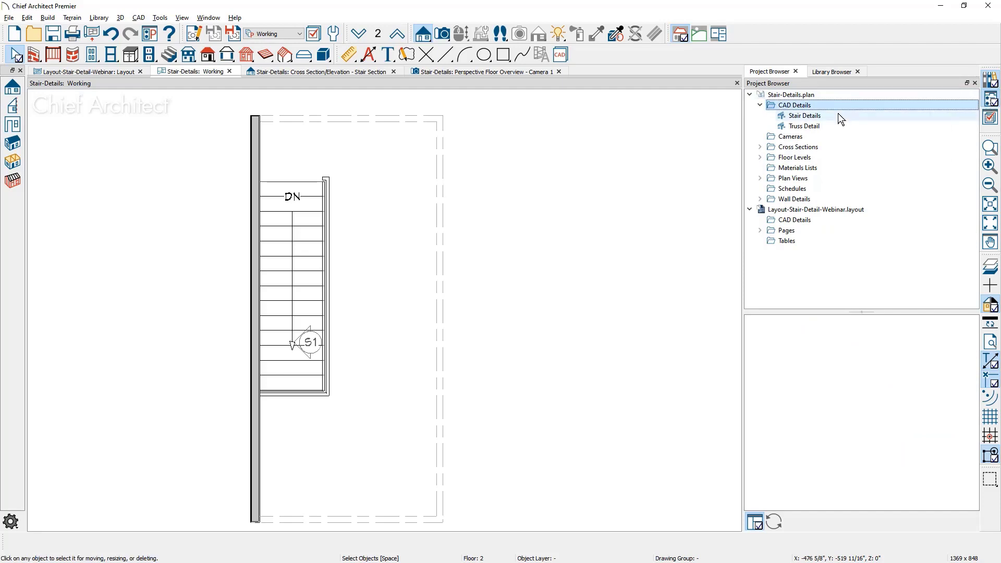
pyautogui.click(838, 113)
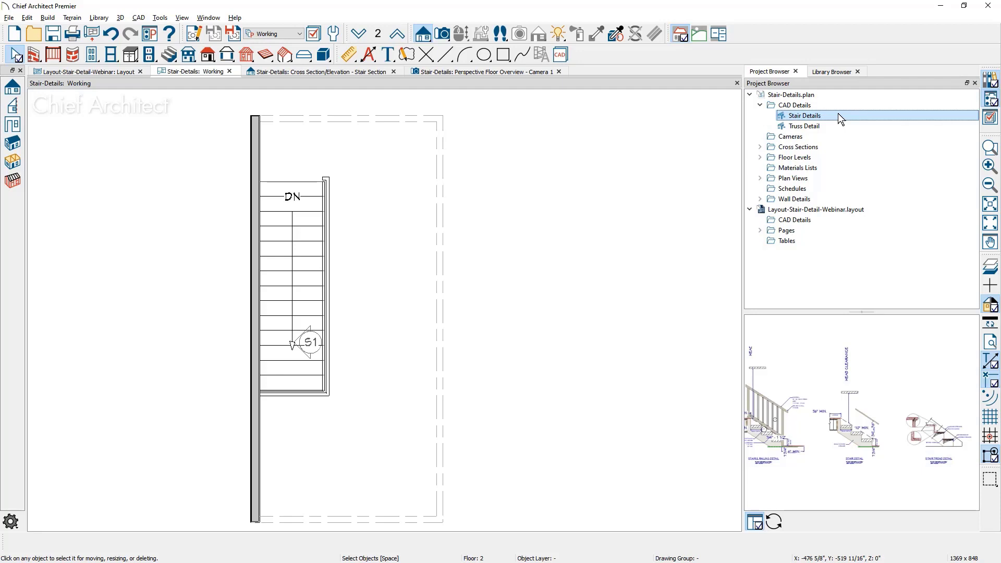
# Create a new CAD detail named Stair2 in the Stair-Details plan
pyautogui.click(822, 107)
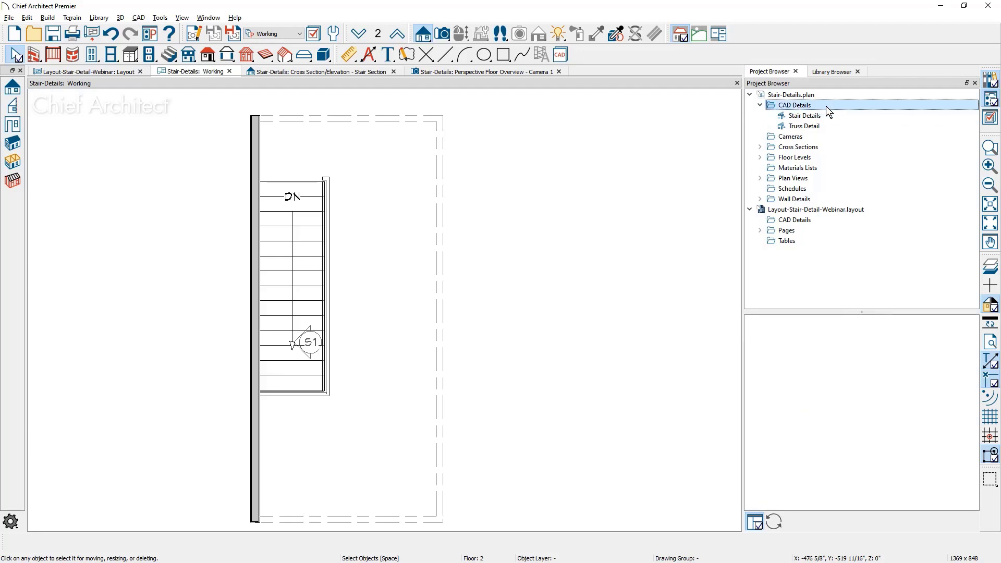
pyautogui.rightClick(826, 111)
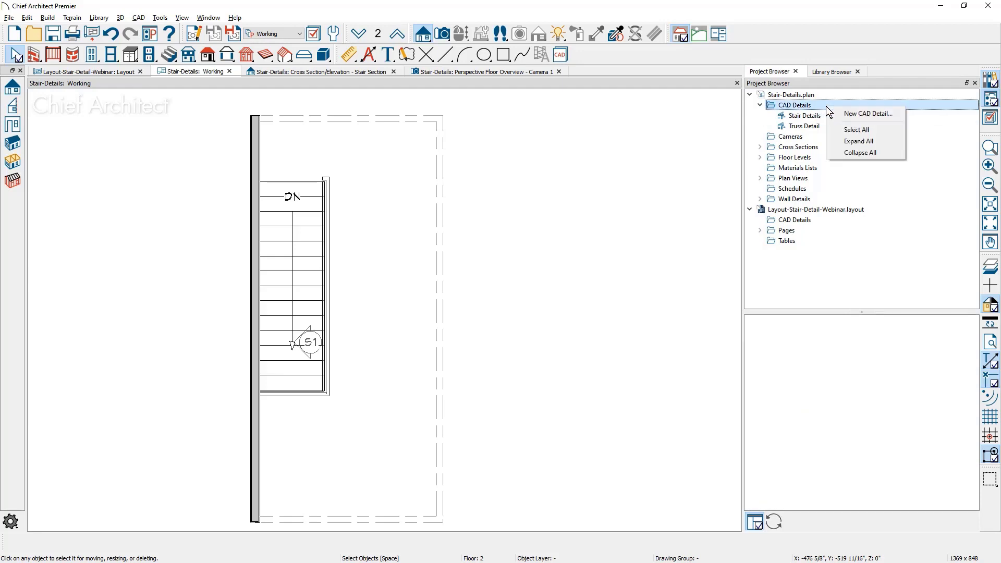
pyautogui.click(857, 116)
pyautogui.write('Stair2')
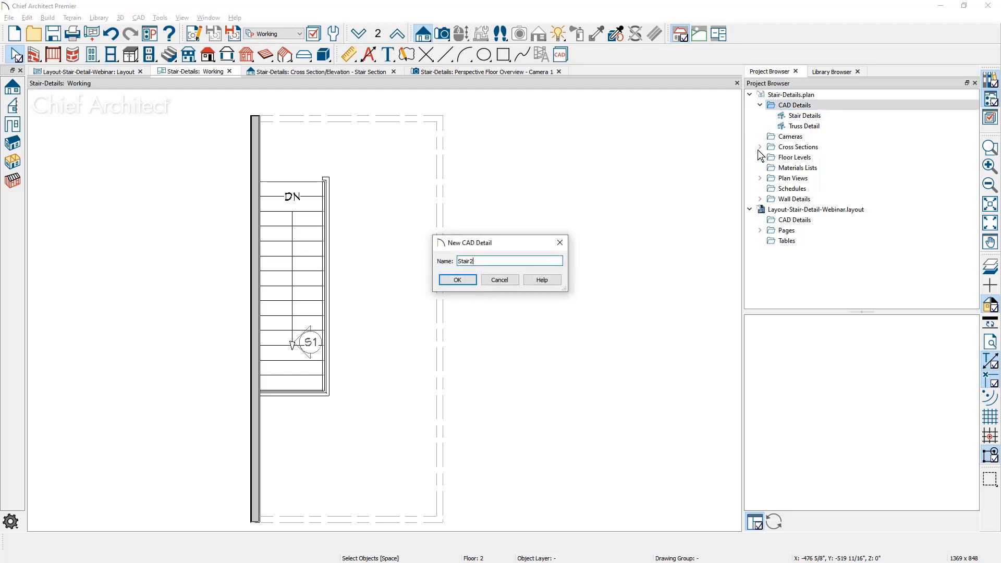
pyautogui.click(471, 278)
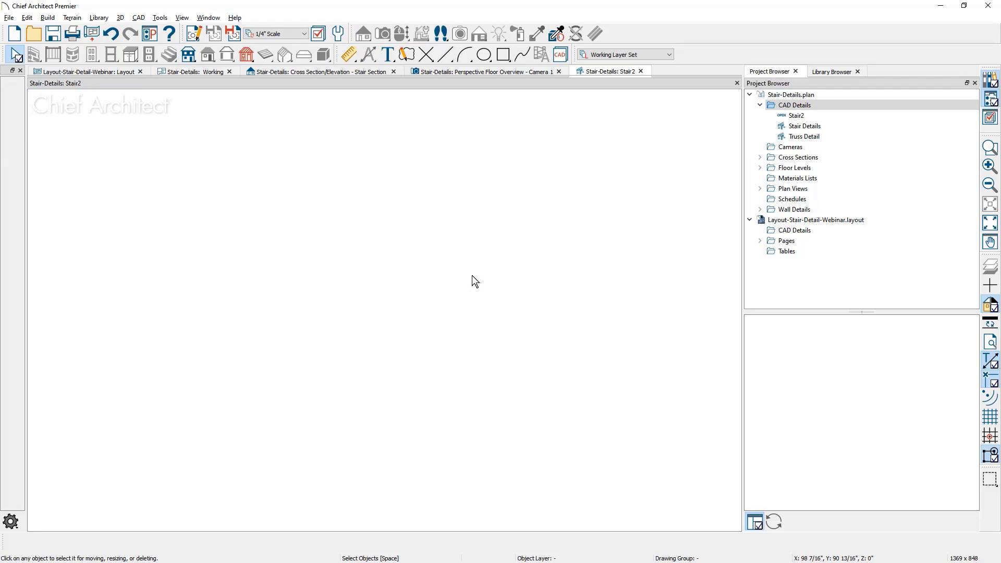
# Place the Interior Stair library block in the empty Stair2 detail and explode it into separate CAD objects
pyautogui.click(832, 73)
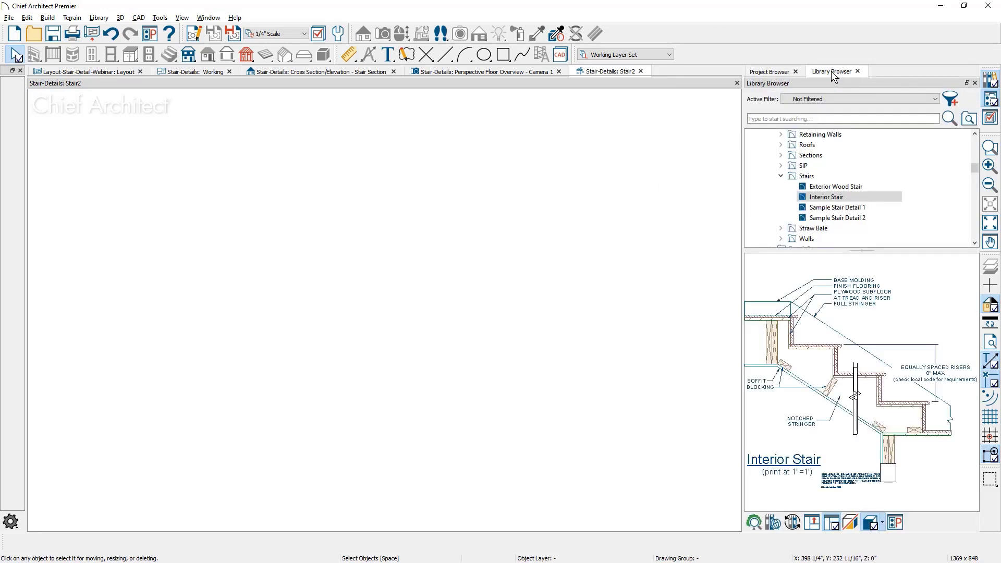
pyautogui.click(826, 197)
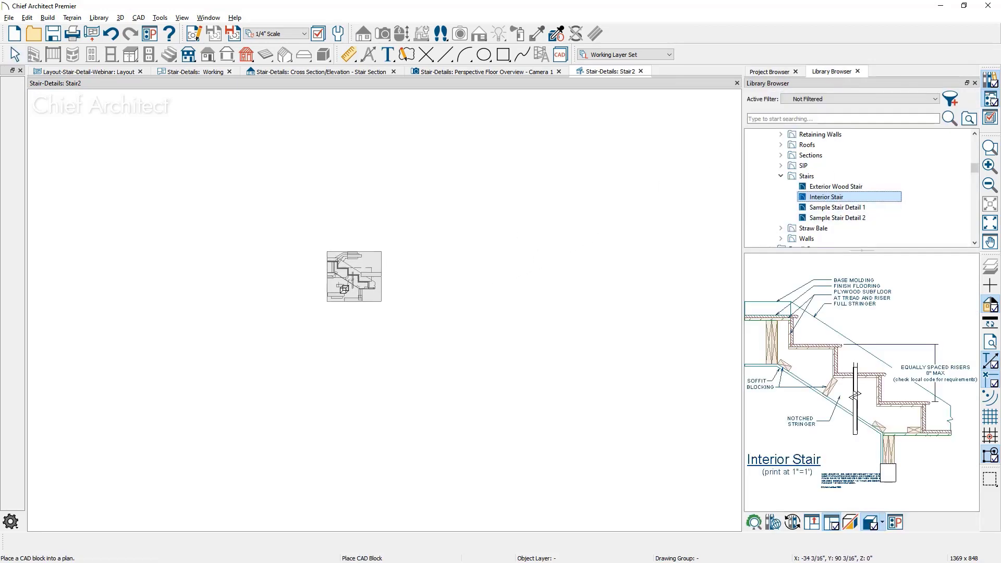
pyautogui.click(332, 293)
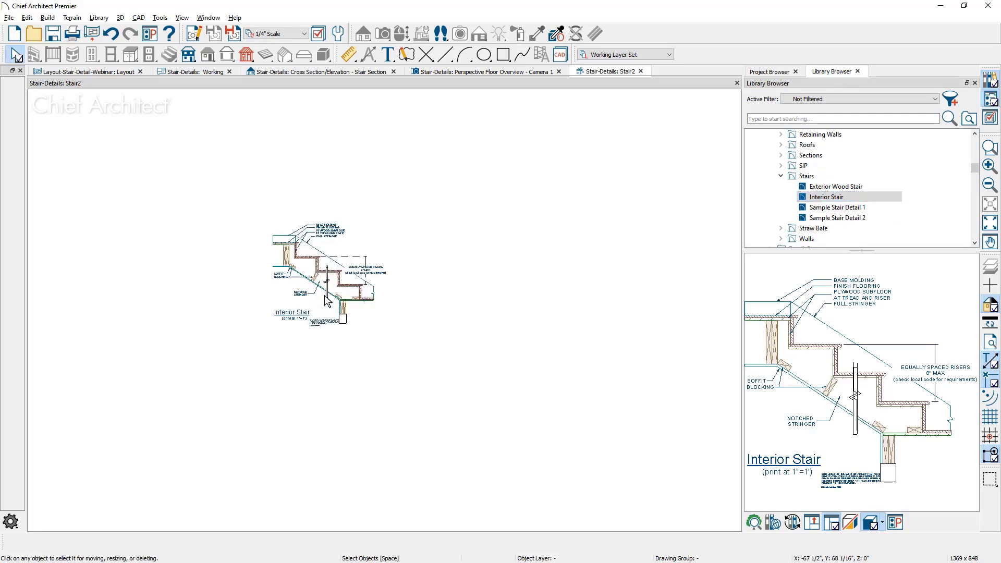
pyautogui.click(368, 266)
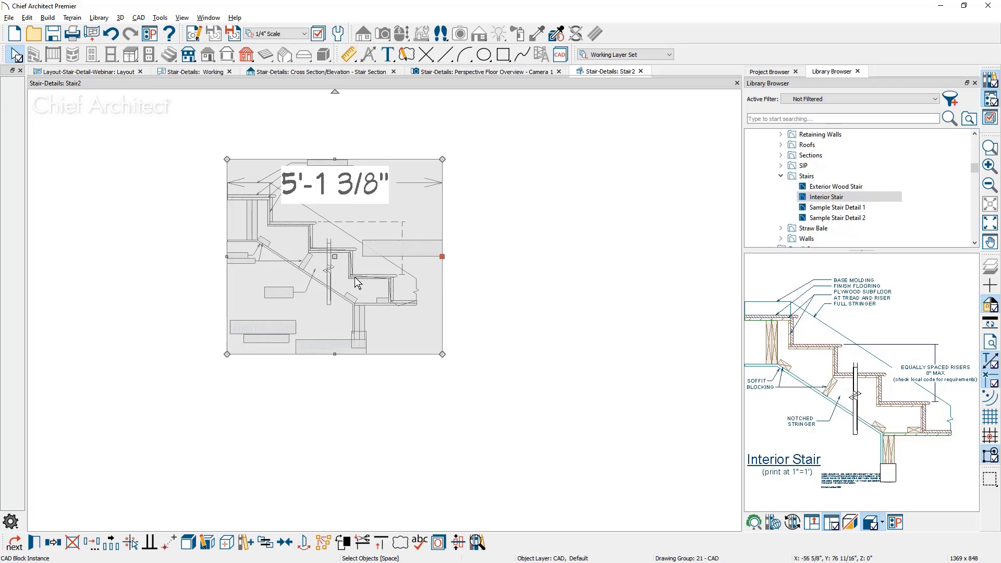
pyautogui.click(186, 545)
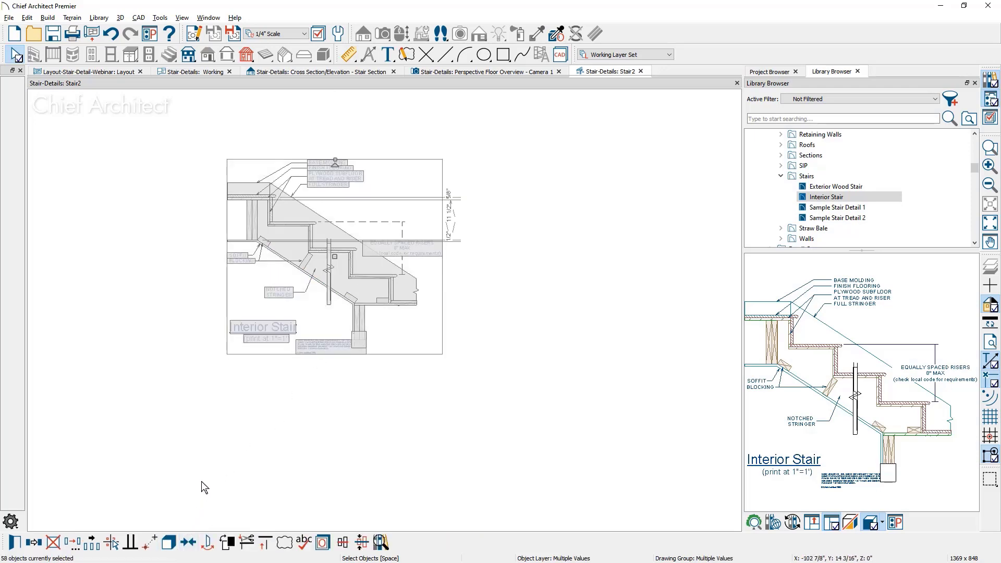
pyautogui.moveTo(259, 309); pyautogui.dragTo(256, 359, button='middle')
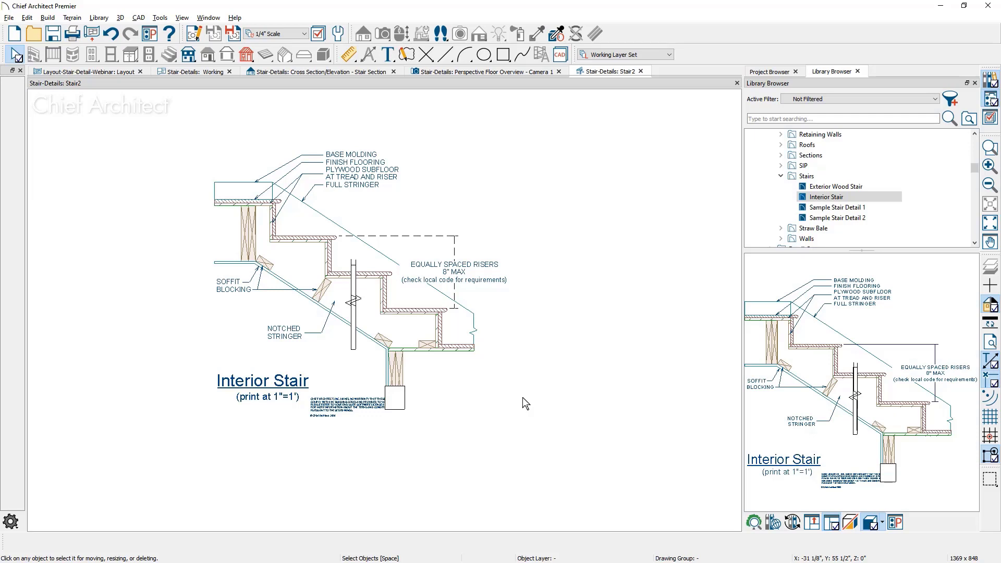
# Open the Stair Details CAD detail and examine the Stair & Railing Detail's dimensions, notes and disclaimer text
pyautogui.click(770, 71)
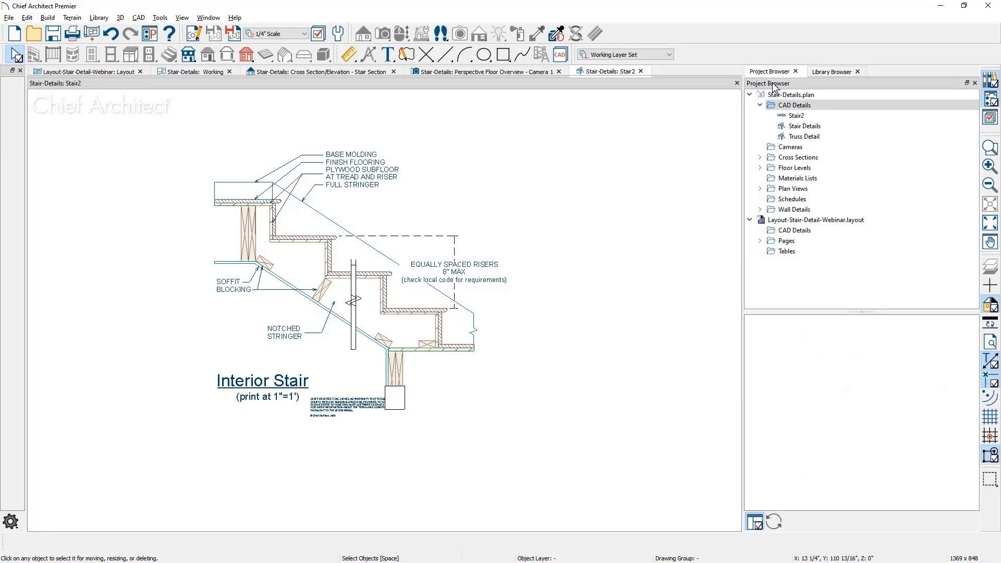
pyautogui.doubleClick(804, 125)
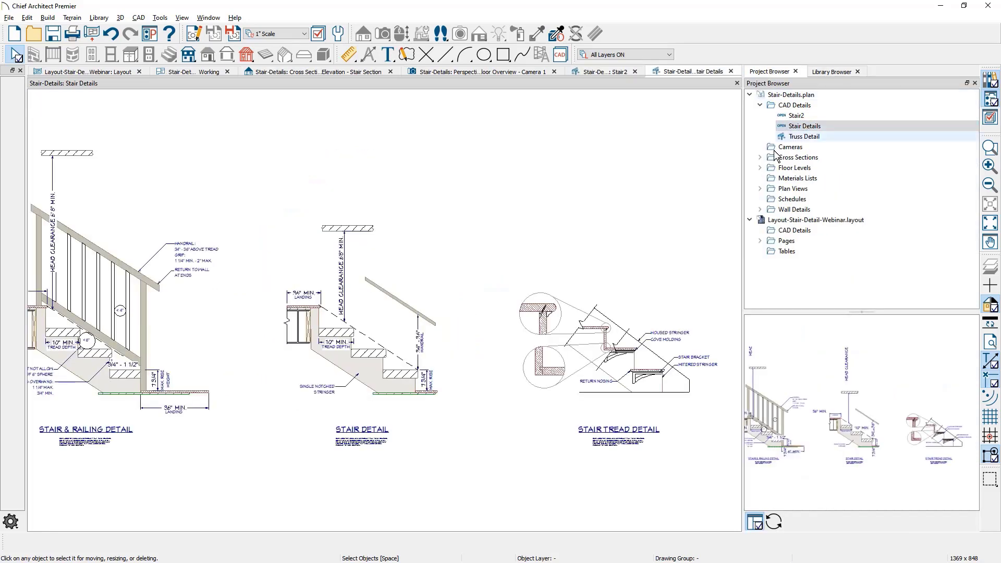
pyautogui.moveTo(240, 359)
pyautogui.mouseDown(button='middle')
pyautogui.moveTo(447, 370)
pyautogui.moveTo(471, 361)
pyautogui.mouseUp(button='middle')
pyautogui.scroll(2, 460, 346)
pyautogui.scroll(1, 462, 346)
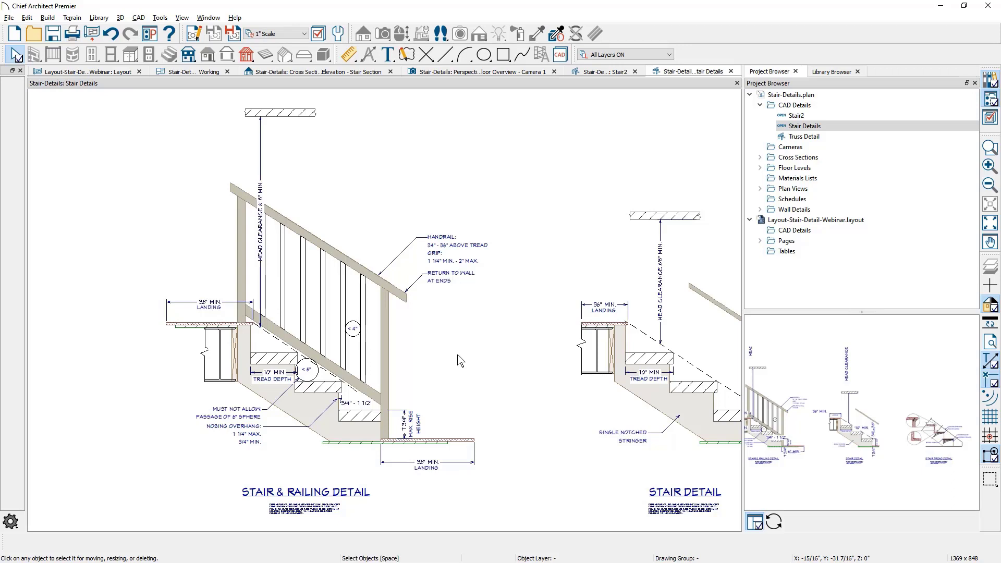
pyautogui.scroll(4, 266, 516)
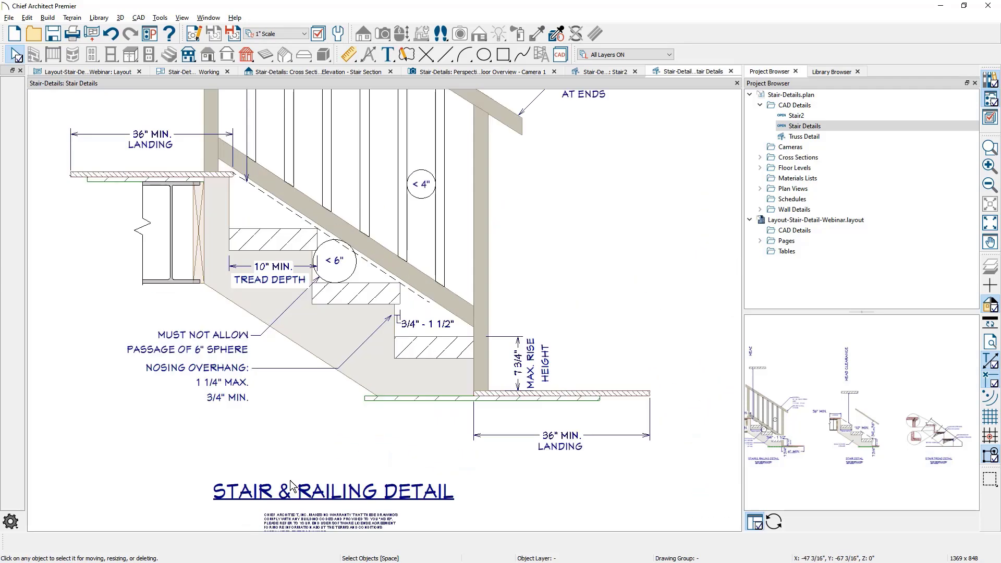
pyautogui.scroll(3, 360, 469)
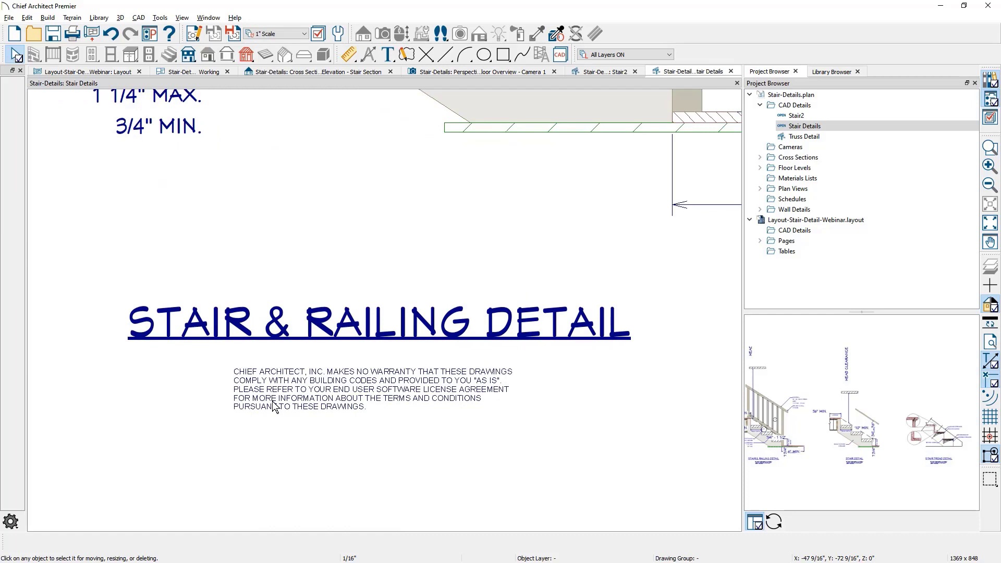
pyautogui.scroll(-5, 321, 333)
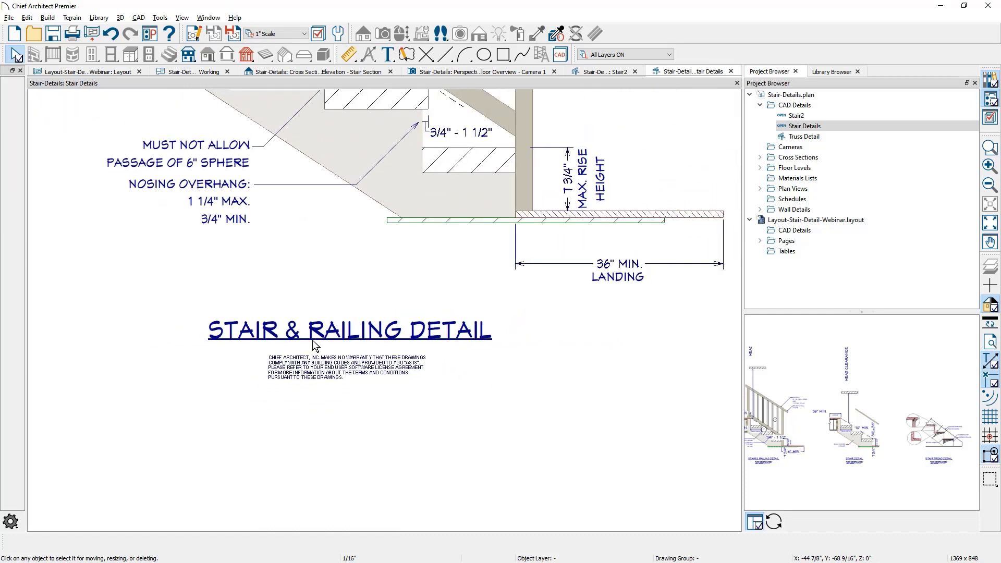
pyautogui.moveTo(327, 331); pyautogui.dragTo(348, 487, button='middle')
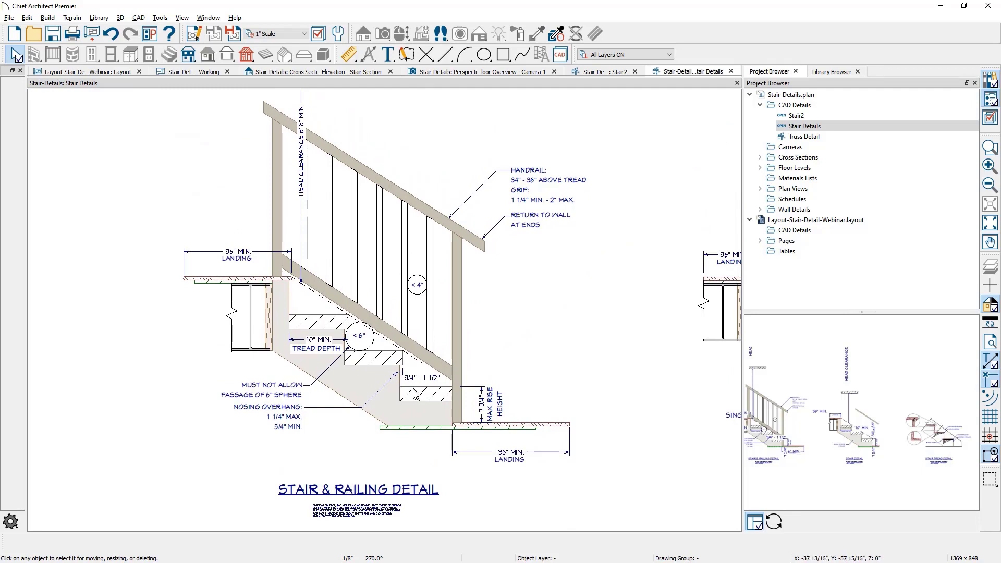
# Send the entire Stair2 detail to page 1 of the Layout-Stair-Detail-Webinar layout at a scale of 1 in = 1 ft
pyautogui.click(603, 72)
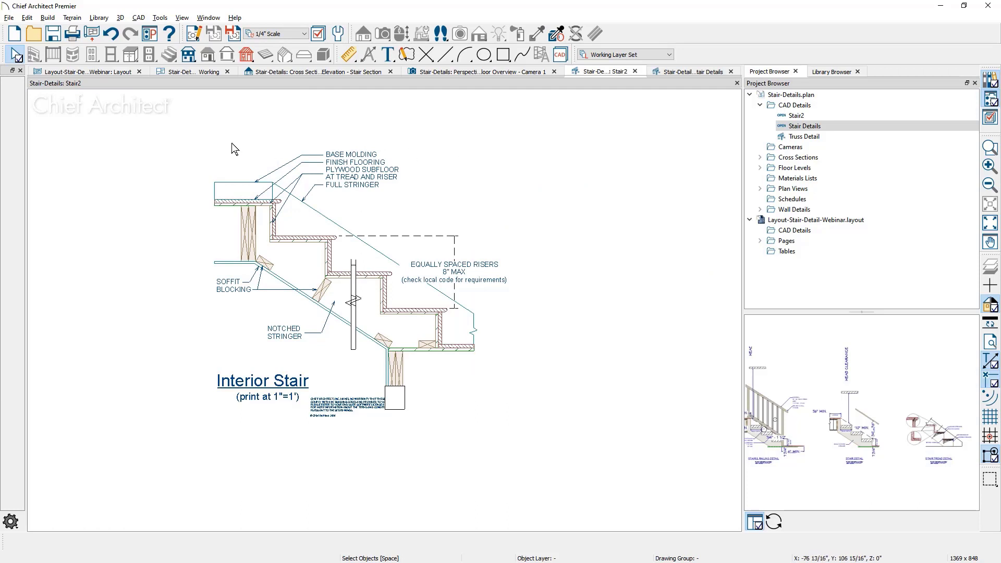
pyautogui.click(8, 18)
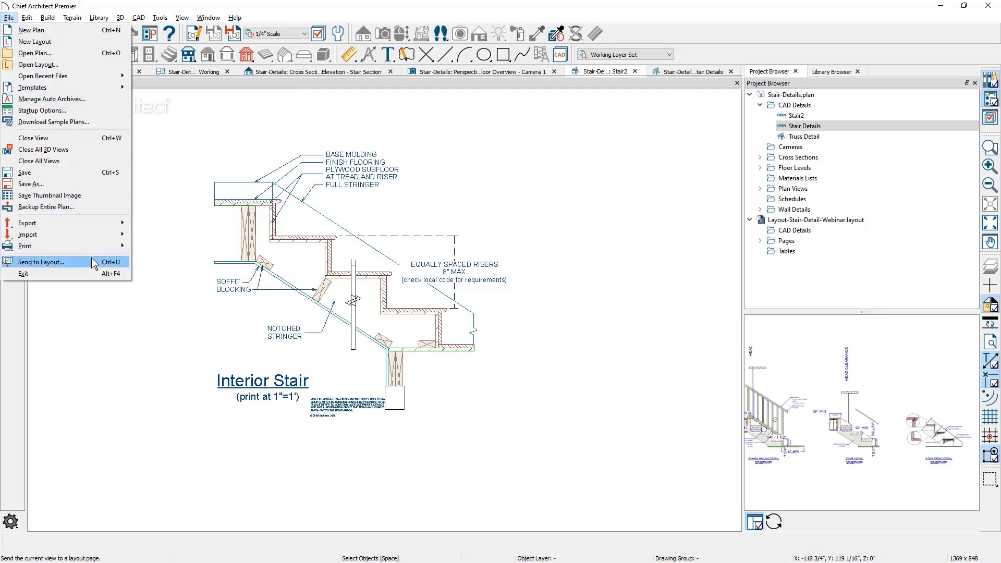
pyautogui.click(41, 262)
pyautogui.doubleClick(119, 366)
pyautogui.write('1')
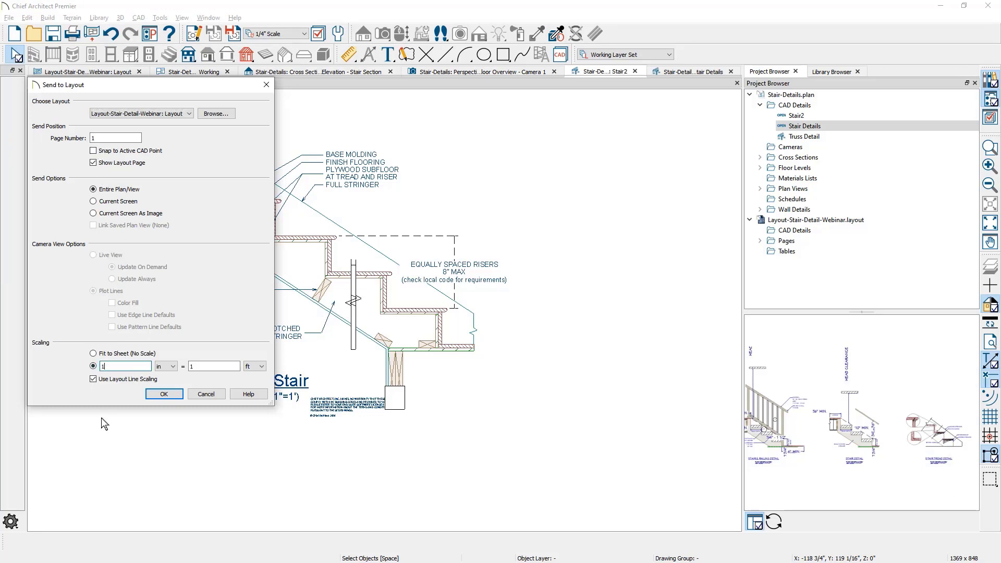
pyautogui.click(162, 395)
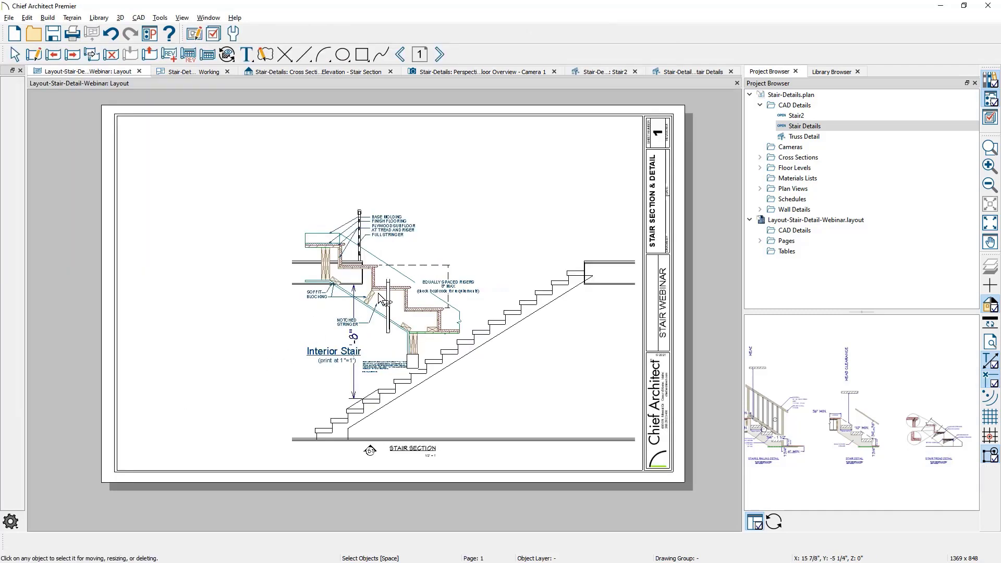
# Move the Interior Stair detail into the upper-left corner of the layout sheet, clear of the stair section
pyautogui.moveTo(386, 291); pyautogui.dragTo(220, 207)
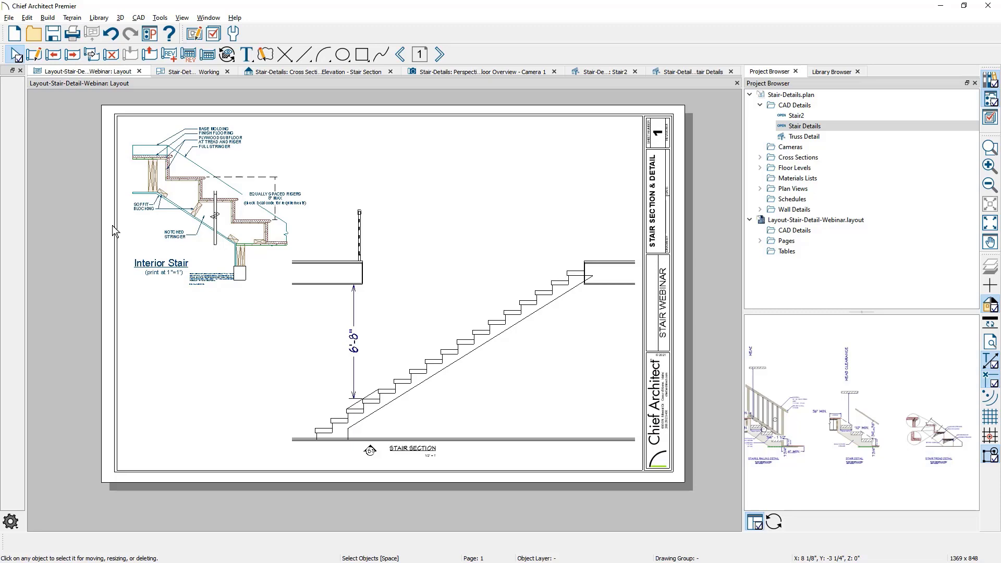
# Open the Stair Details CAD detail and examine its Stair Tread Detail and Stair Winder Detail drawings
pyautogui.click(693, 72)
pyautogui.scroll(-1, 319, 317)
pyautogui.moveTo(383, 308); pyautogui.dragTo(188, 286, button='middle')
pyautogui.moveTo(508, 346); pyautogui.dragTo(189, 333, button='middle')
pyautogui.moveTo(503, 370); pyautogui.dragTo(182, 368, button='middle')
pyautogui.moveTo(430, 382)
pyautogui.mouseDown(button='middle')
pyautogui.moveTo(327, 395)
pyautogui.moveTo(362, 398)
pyautogui.mouseUp(button='middle')
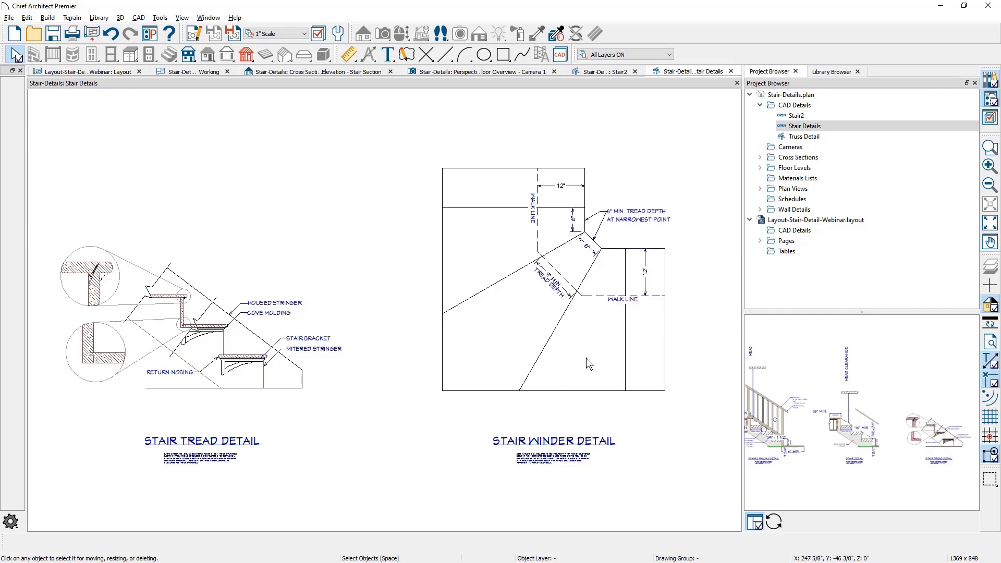
pyautogui.scroll(-2, 586, 358)
pyautogui.moveTo(448, 378); pyautogui.dragTo(552, 382, button='middle')
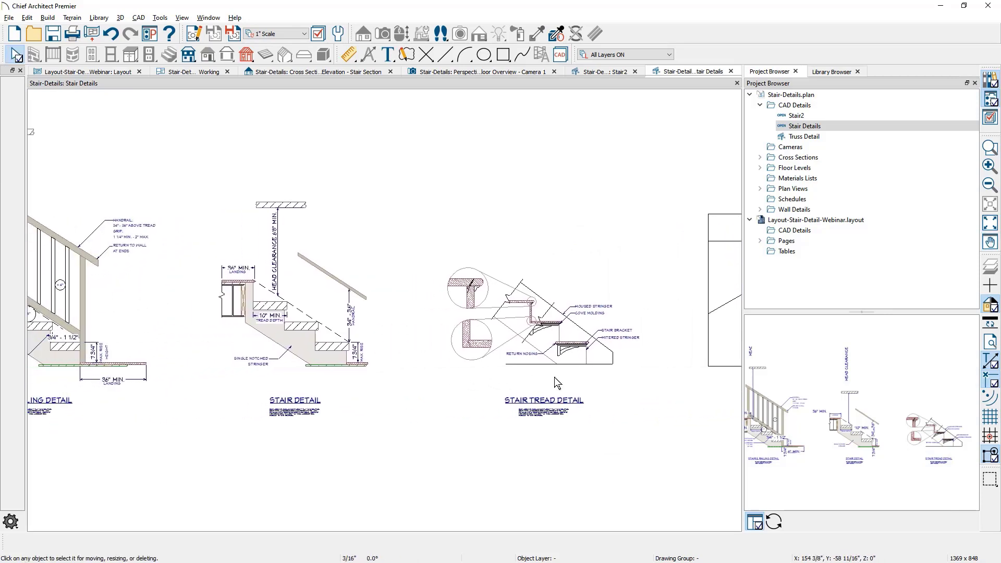
pyautogui.scroll(-2, 553, 381)
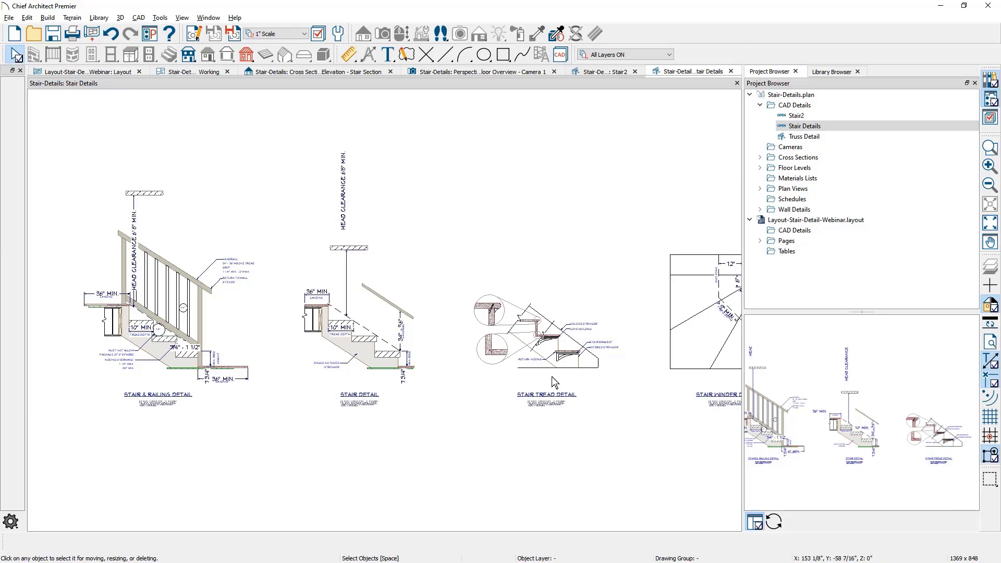
# Switch to the Chesterfield deck, stair and ramp details PDF in Adobe Acrobat and examine its Details sheet 6
pyautogui.hotkey('alt', 'Tab')
pyautogui.scroll(-5, 554, 383)
pyautogui.scroll(-2, 551, 376)
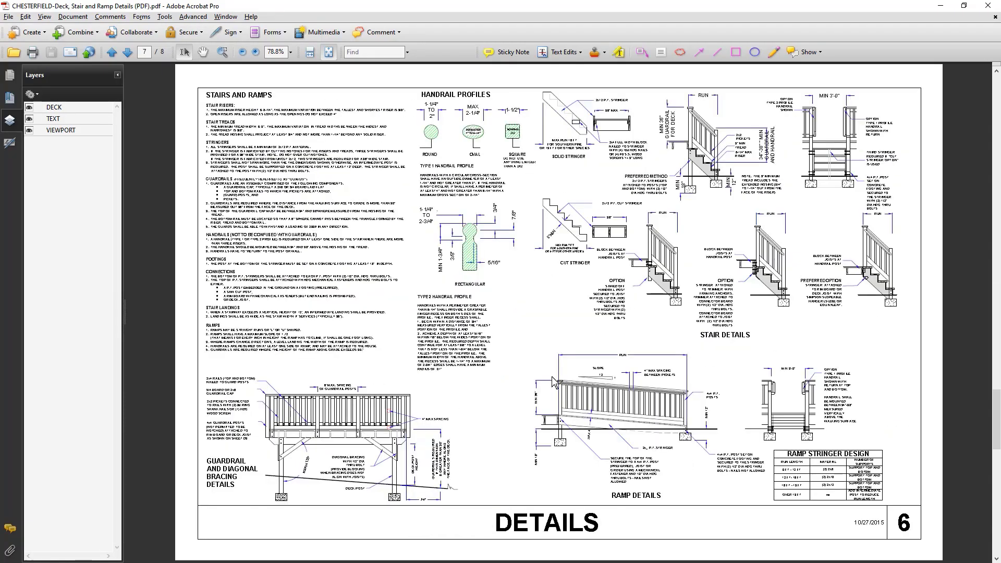
pyautogui.scroll(1, 553, 381)
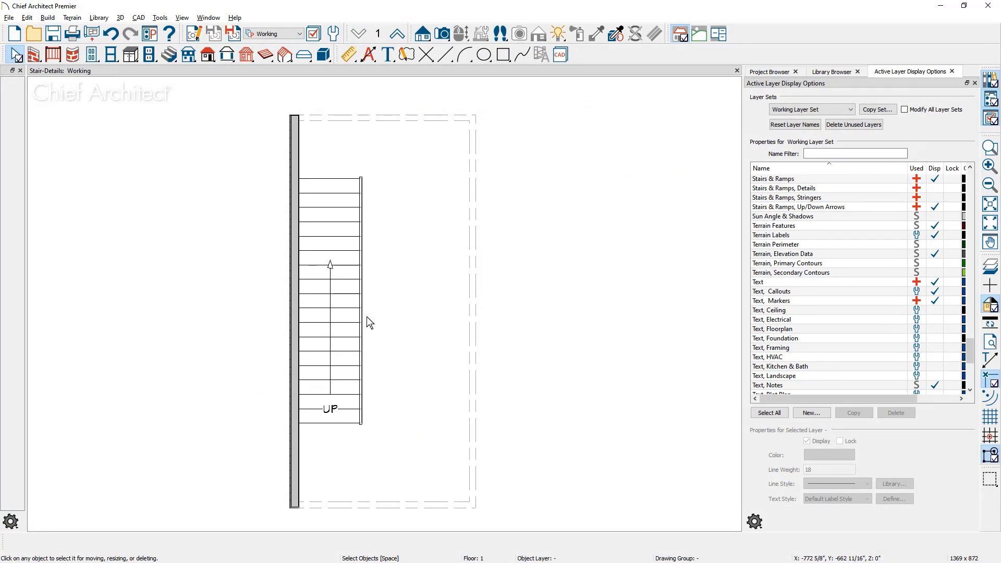
# Turn on display of the Stairs & Ramps, Details and Stairs & Ramps, Stringers layers for the plan's staircase in the Working Layer Set
pyautogui.click(350, 318)
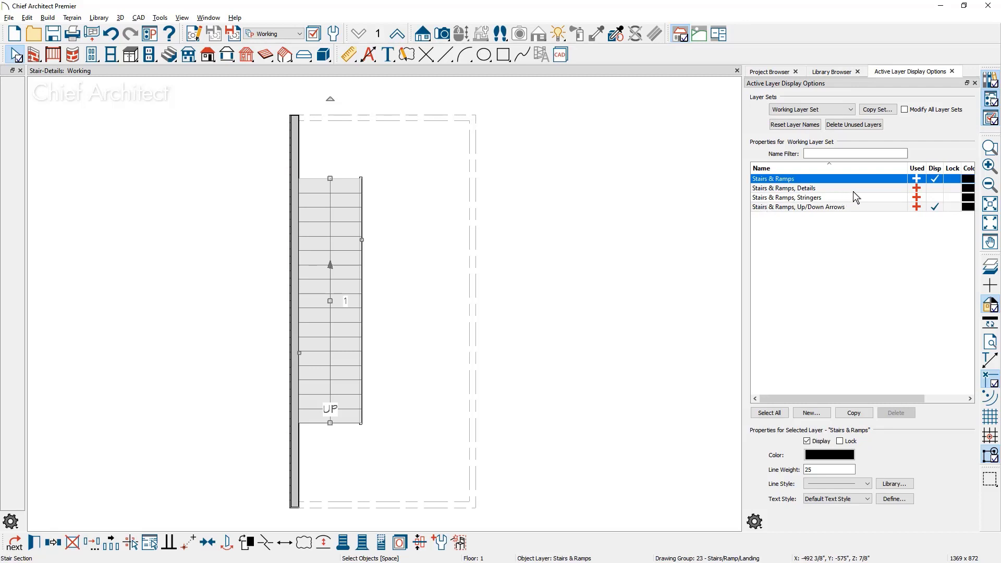
pyautogui.click(936, 190)
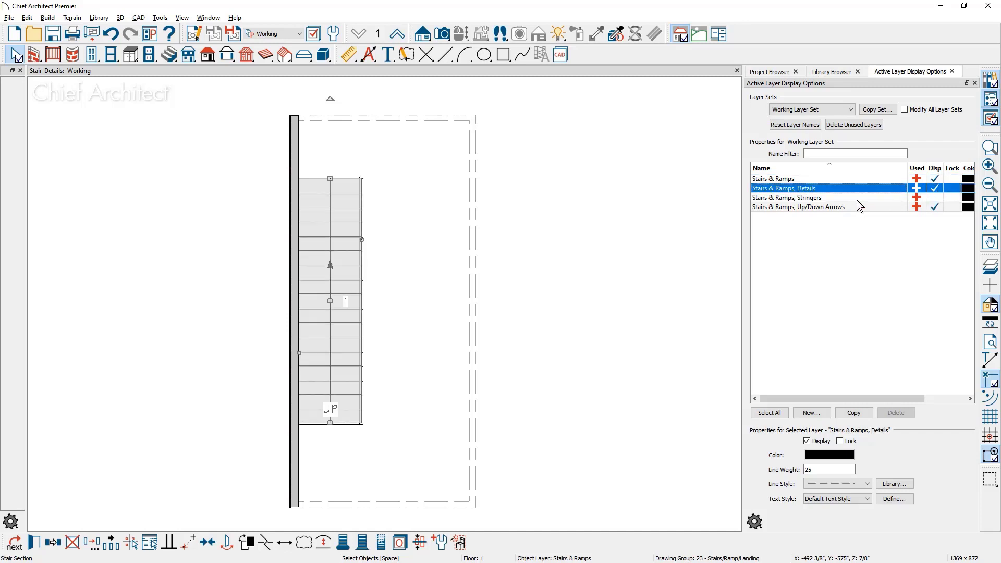
pyautogui.click(935, 197)
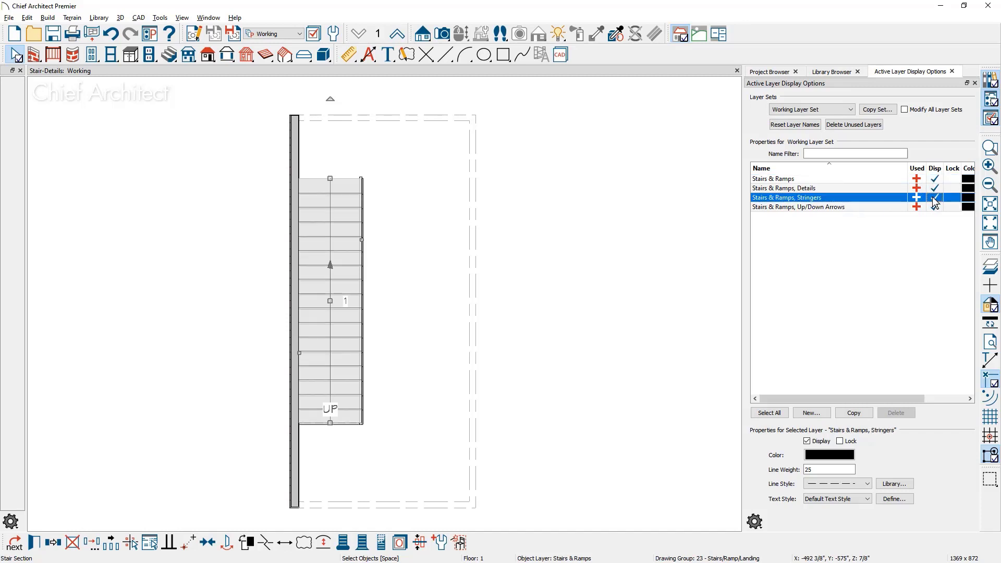
pyautogui.scroll(1, 396, 290)
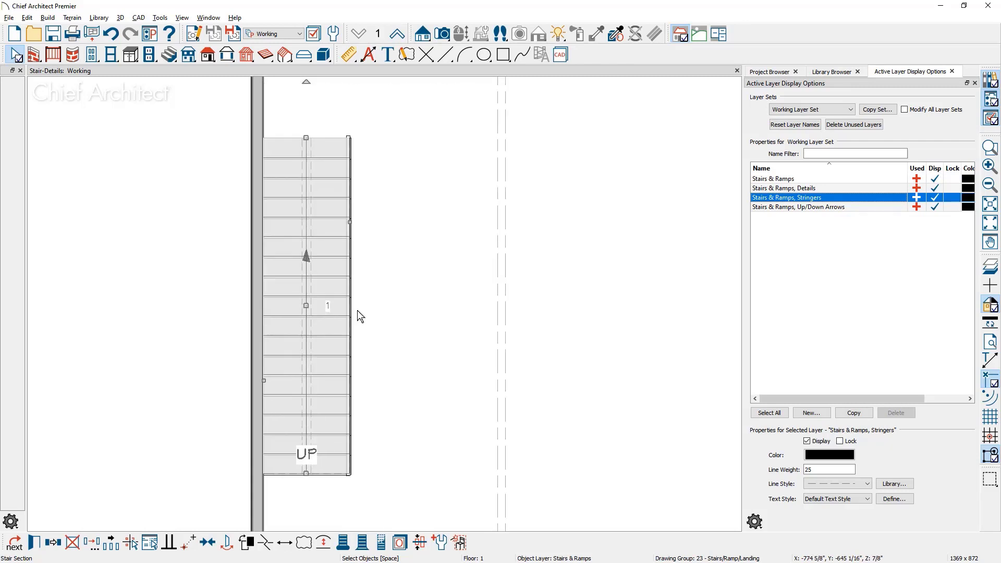
pyautogui.click(229, 306)
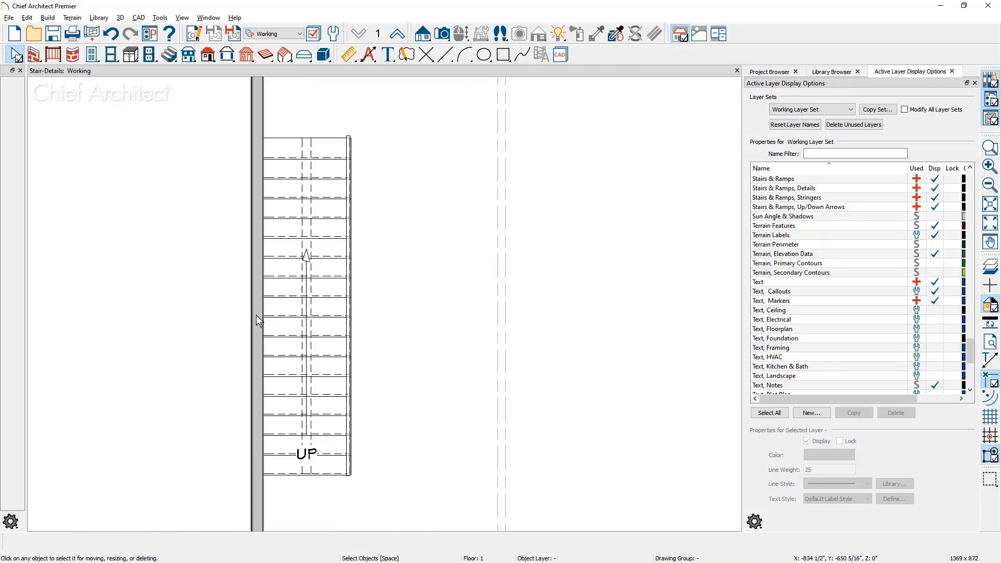
pyautogui.scroll(1, 258, 320)
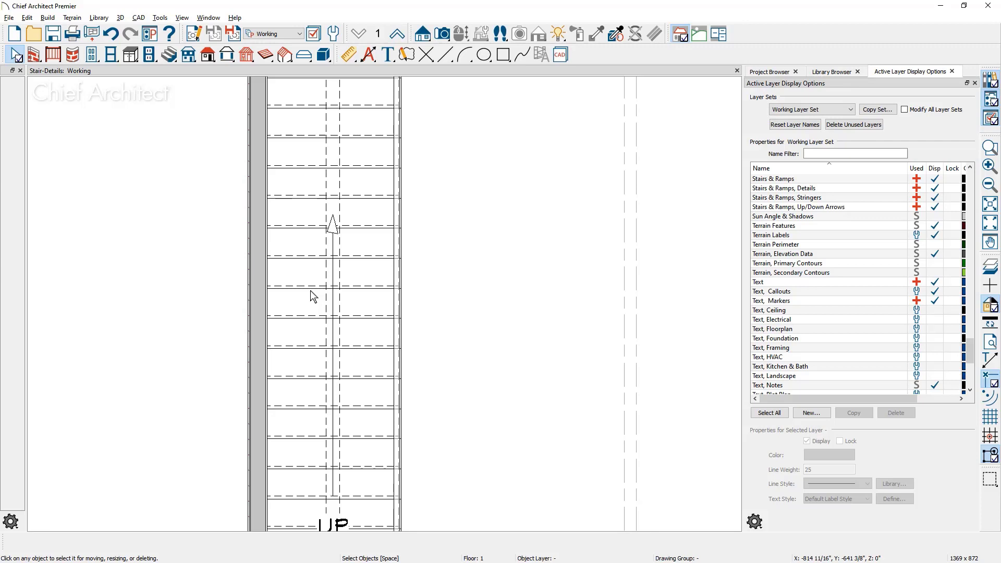
# Turn off display of the Stairs & Ramps, Up/Down Arrows layer in the Working Layer Set
pyautogui.click(318, 204)
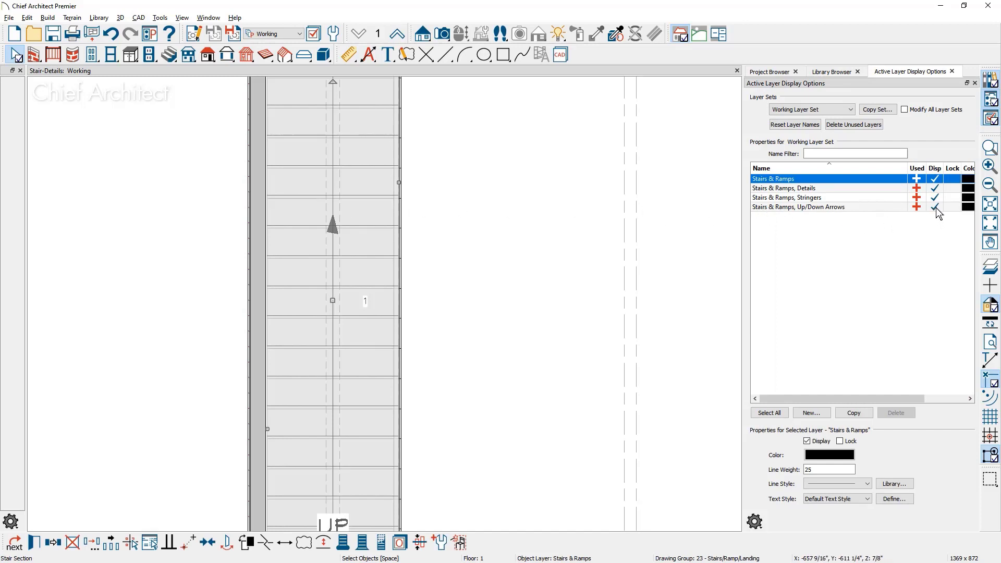
pyautogui.click(936, 207)
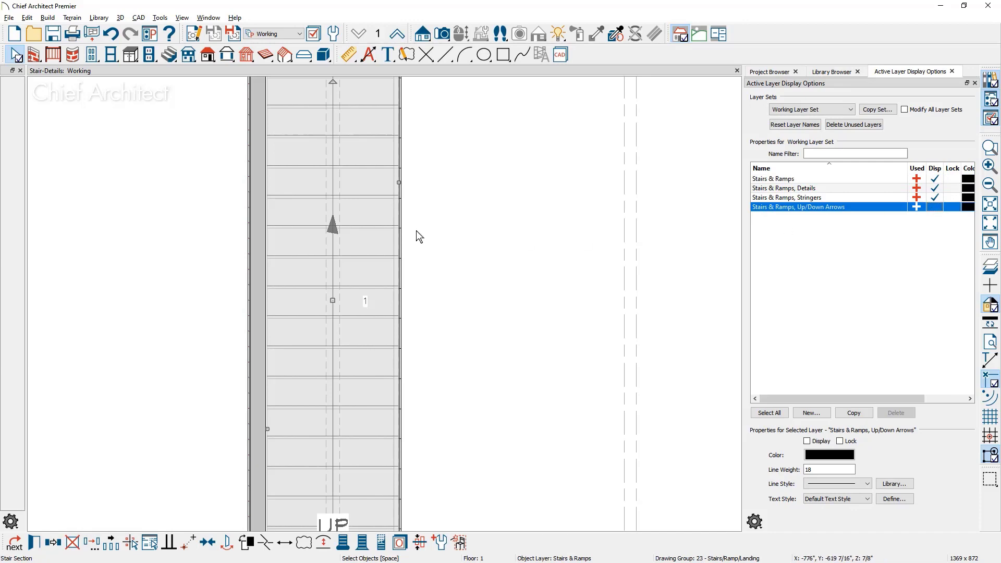
pyautogui.click(427, 230)
pyautogui.press('Escape')
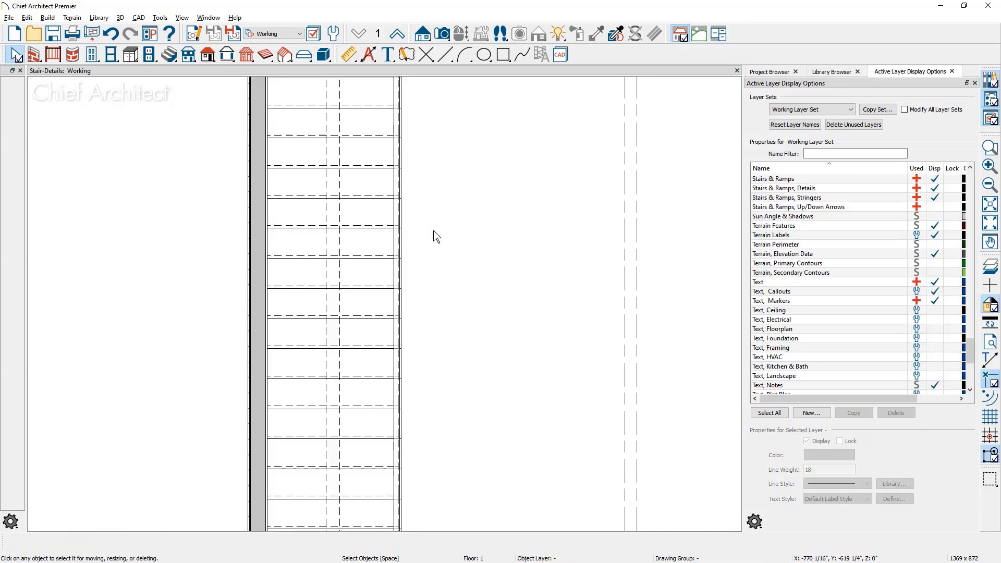
# Open the staircase's specification and change its railing style to Balusters
pyautogui.scroll(-2, 433, 231)
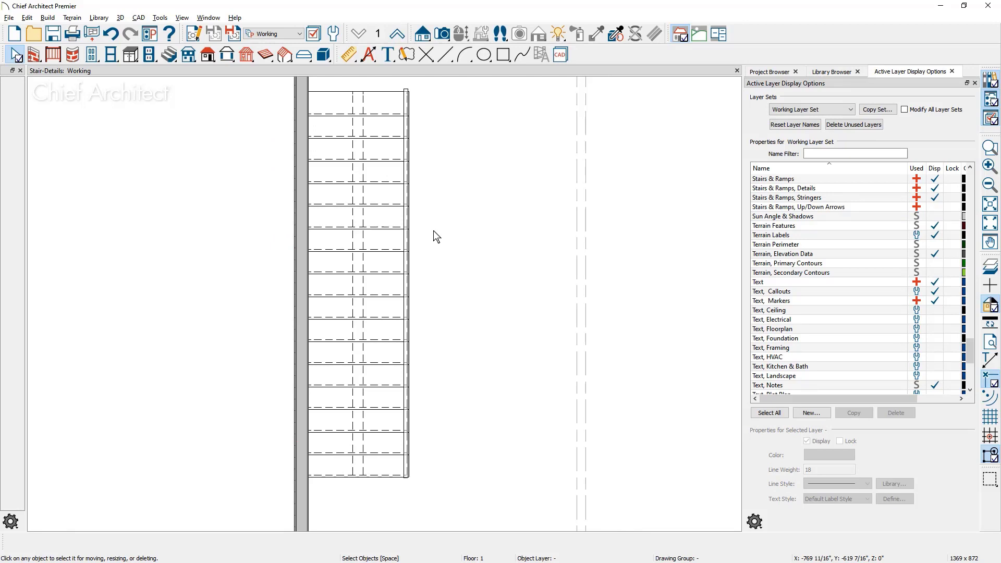
pyautogui.click(393, 278)
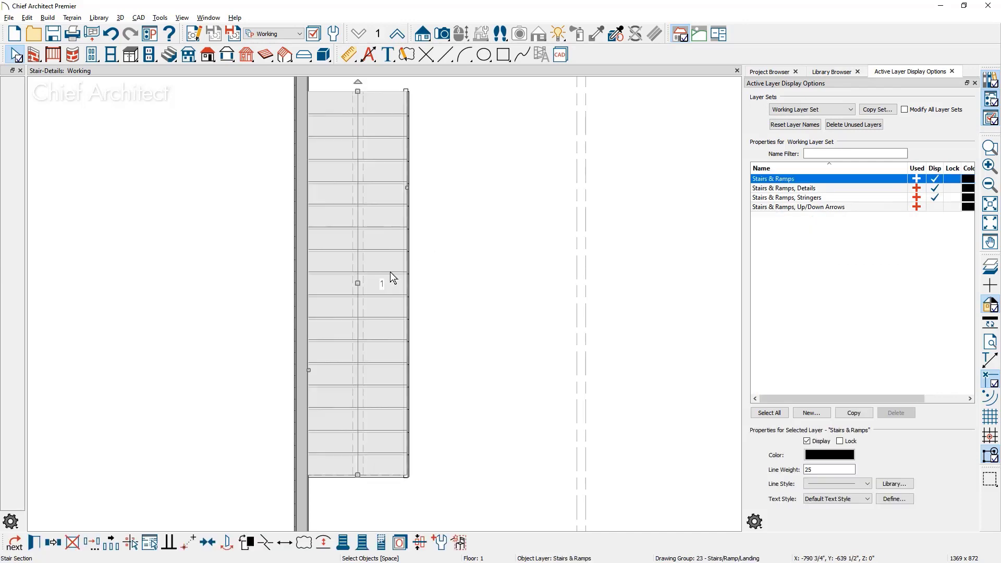
pyautogui.doubleClick(393, 277)
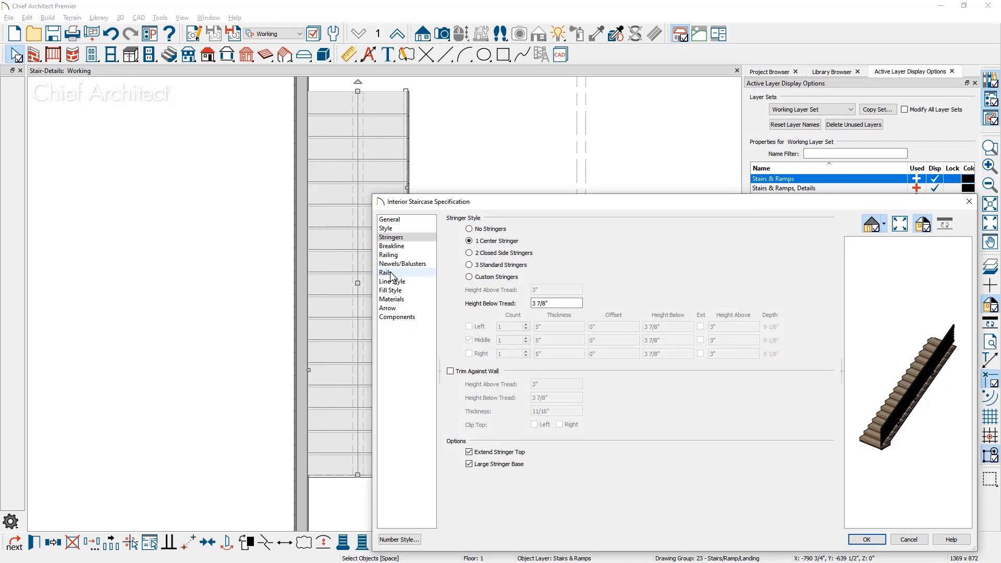
pyautogui.click(395, 255)
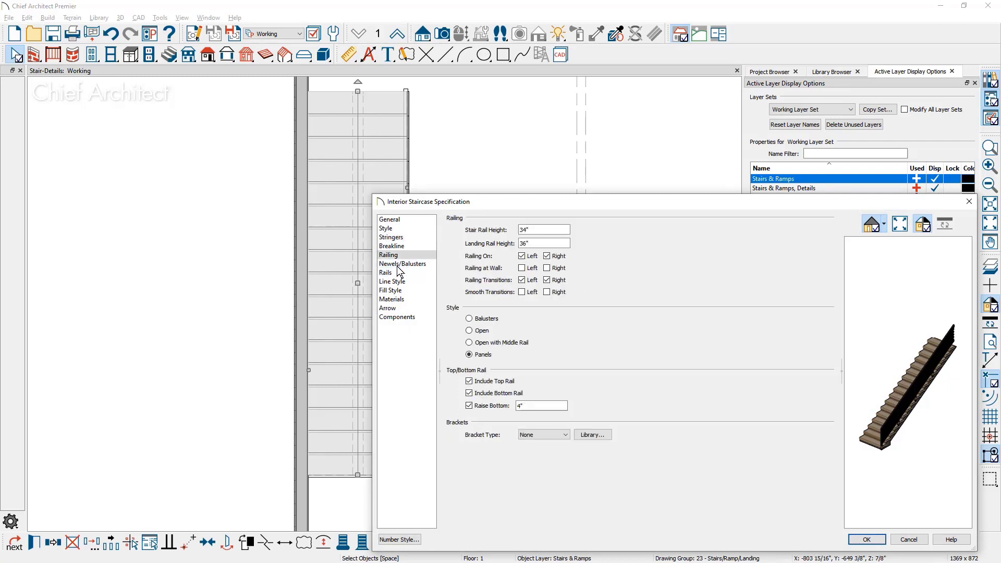
pyautogui.click(477, 320)
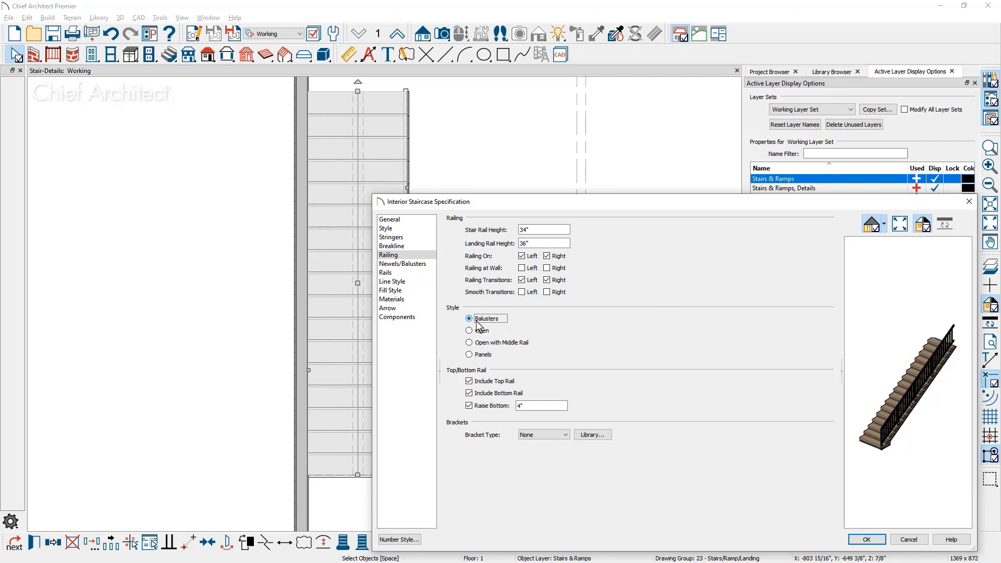
# Override the default railing plan display to draw newels, balusters and rails, keep the rail fill style, and apply the staircase changes
pyautogui.click(403, 264)
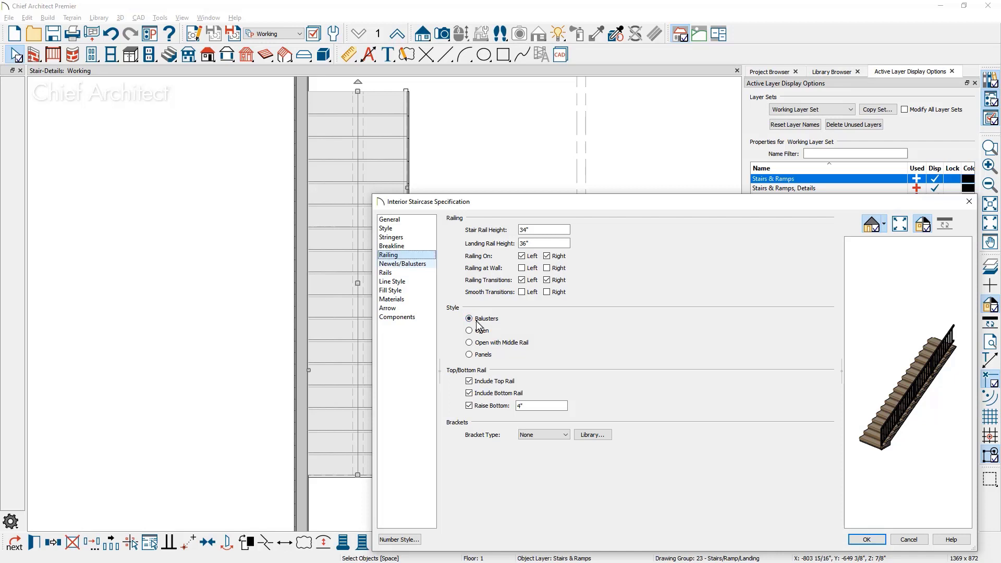
pyautogui.press('Down')
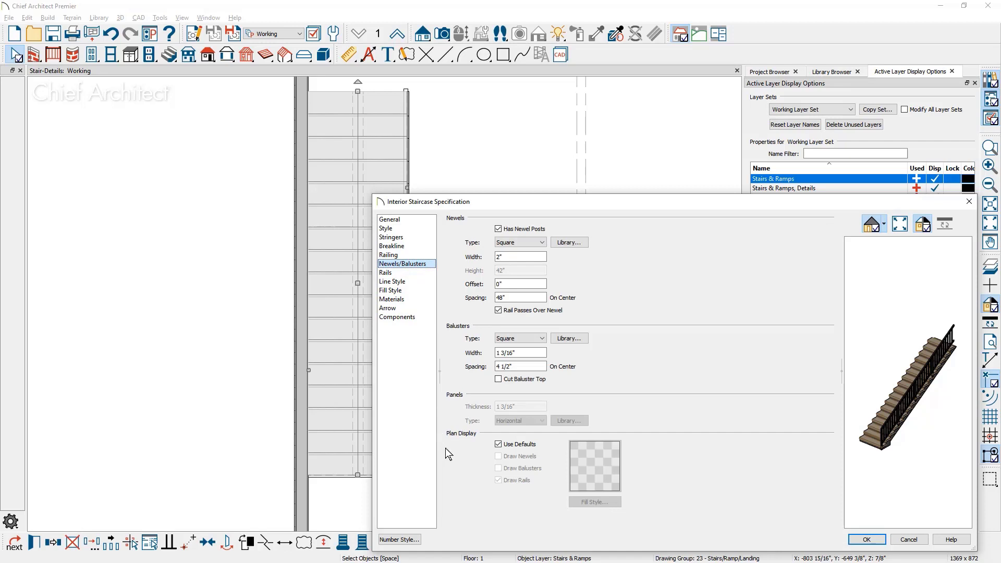
pyautogui.click(498, 446)
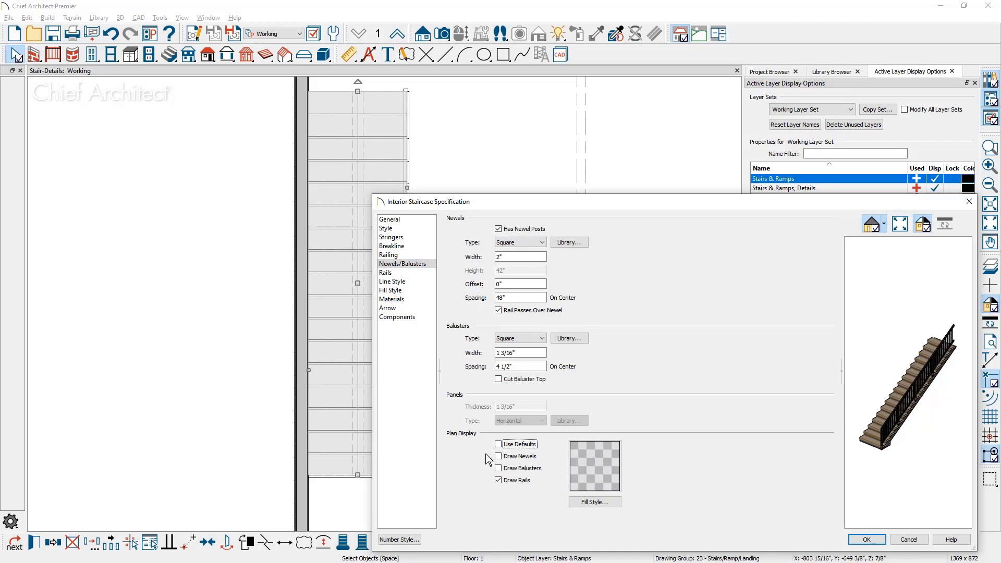
pyautogui.click(498, 457)
pyautogui.click(499, 468)
pyautogui.click(521, 480)
pyautogui.click(499, 481)
pyautogui.click(593, 502)
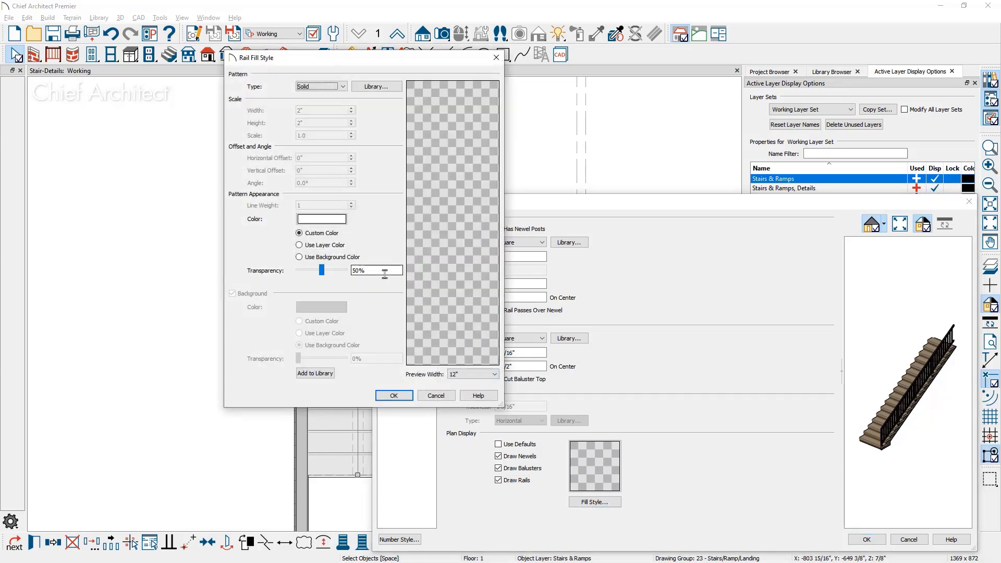
pyautogui.click(393, 395)
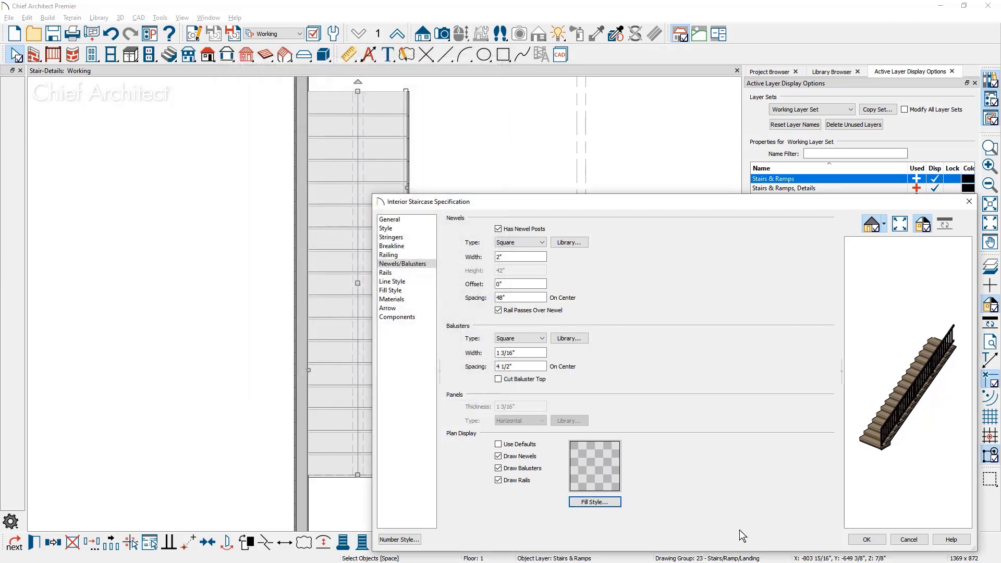
pyautogui.click(865, 539)
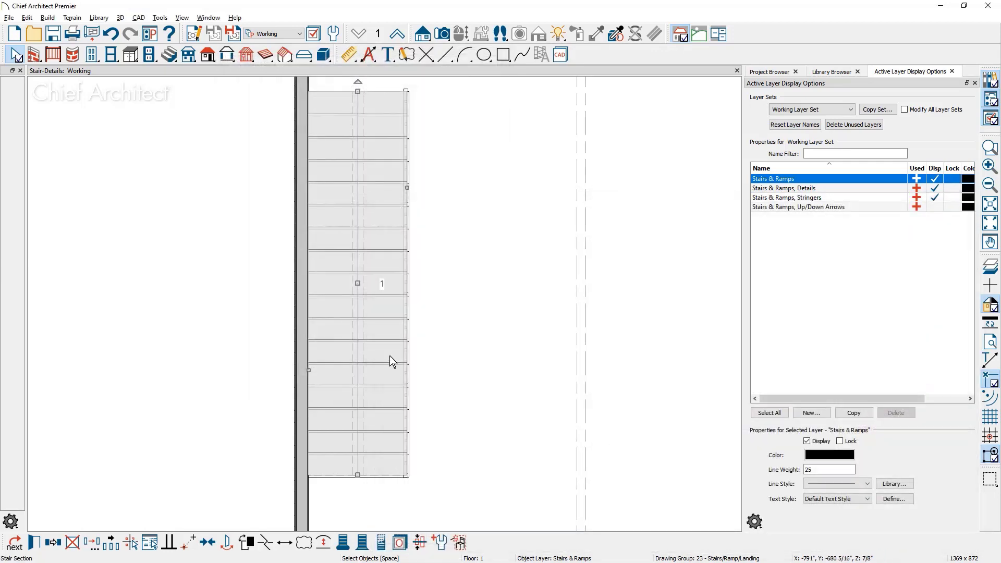
pyautogui.scroll(2, 407, 479)
pyautogui.scroll(3, 408, 472)
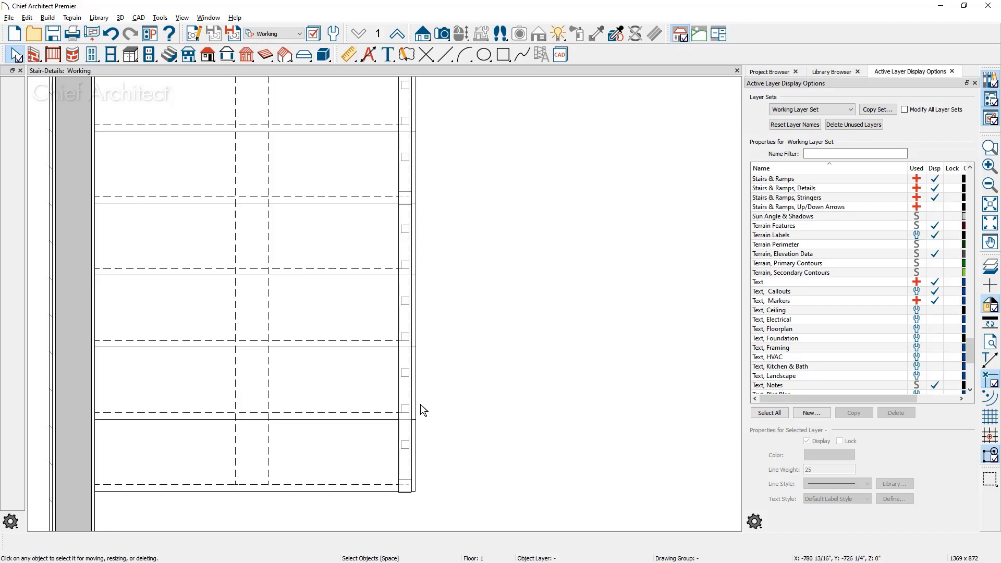
# Reopen the staircase's specification, add a breakline, and set the gap after the break to 12"
pyautogui.scroll(-3, 420, 405)
pyautogui.moveTo(420, 404); pyautogui.dragTo(378, 480, button='middle')
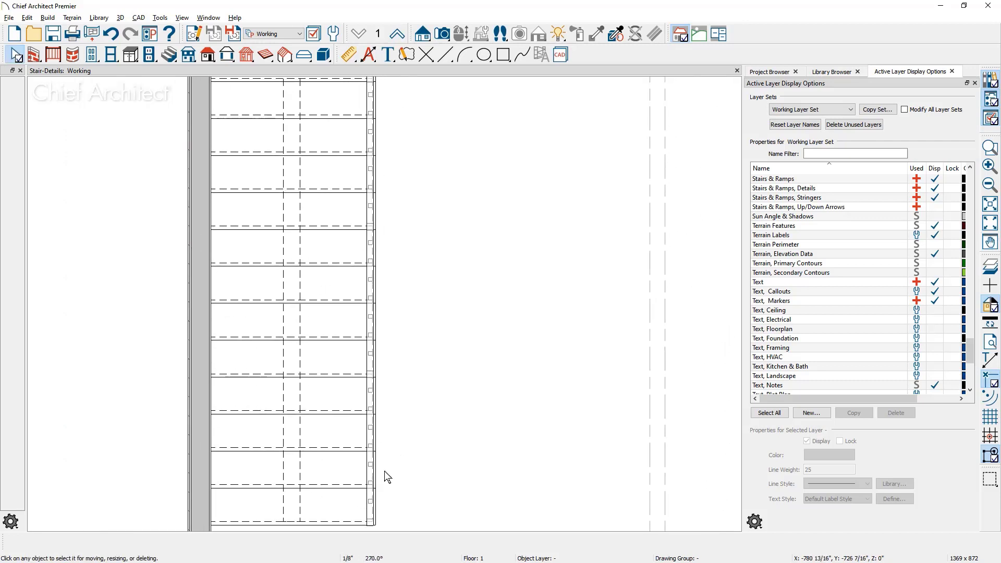
pyautogui.doubleClick(316, 413)
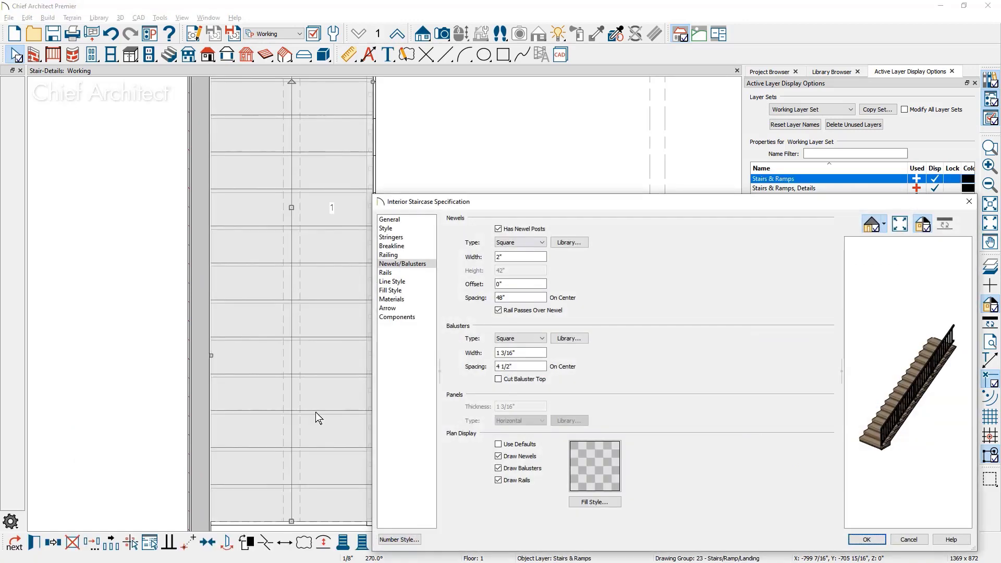
pyautogui.click(416, 247)
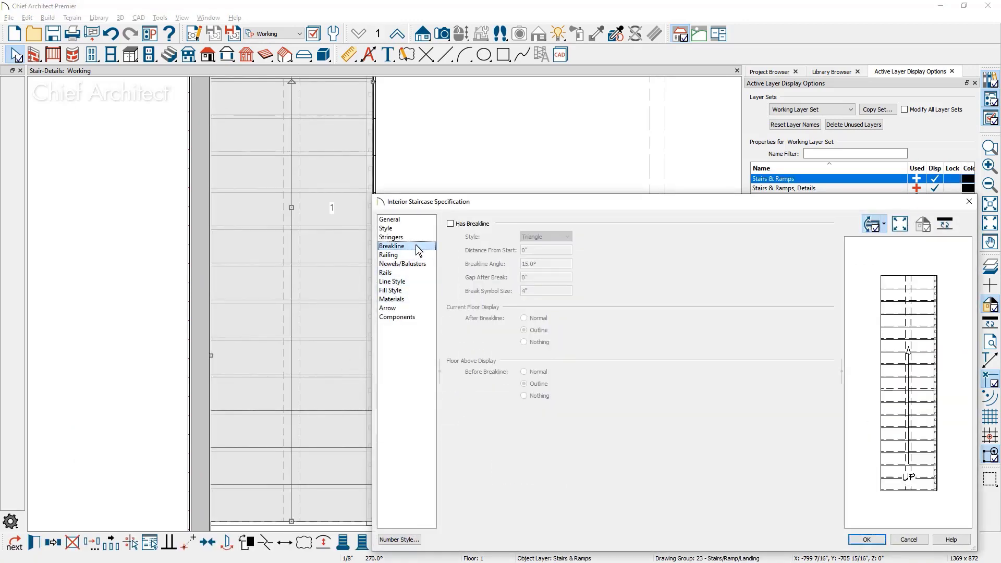
pyautogui.click(451, 224)
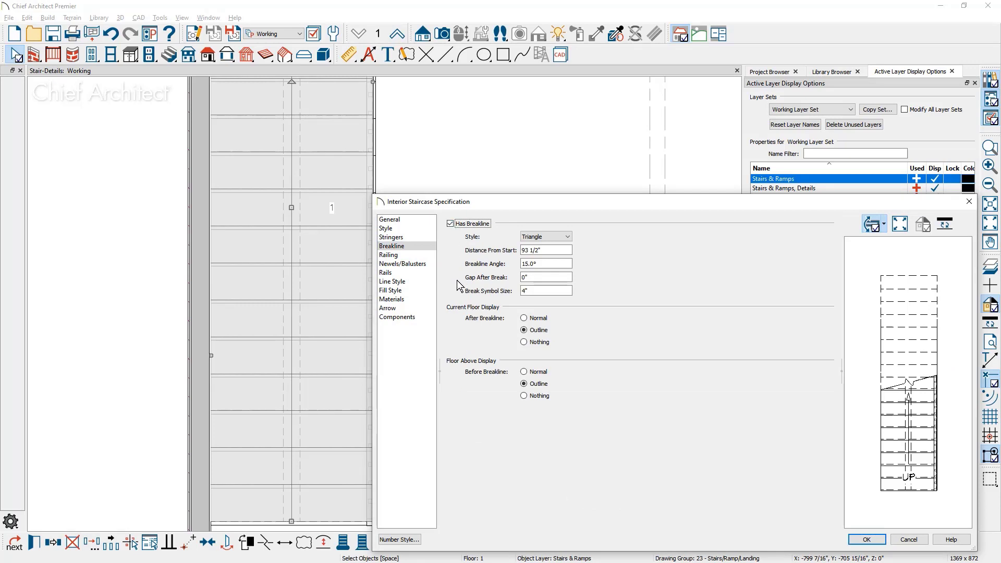
pyautogui.doubleClick(524, 278)
pyautogui.write('12')
pyautogui.press('Tab')
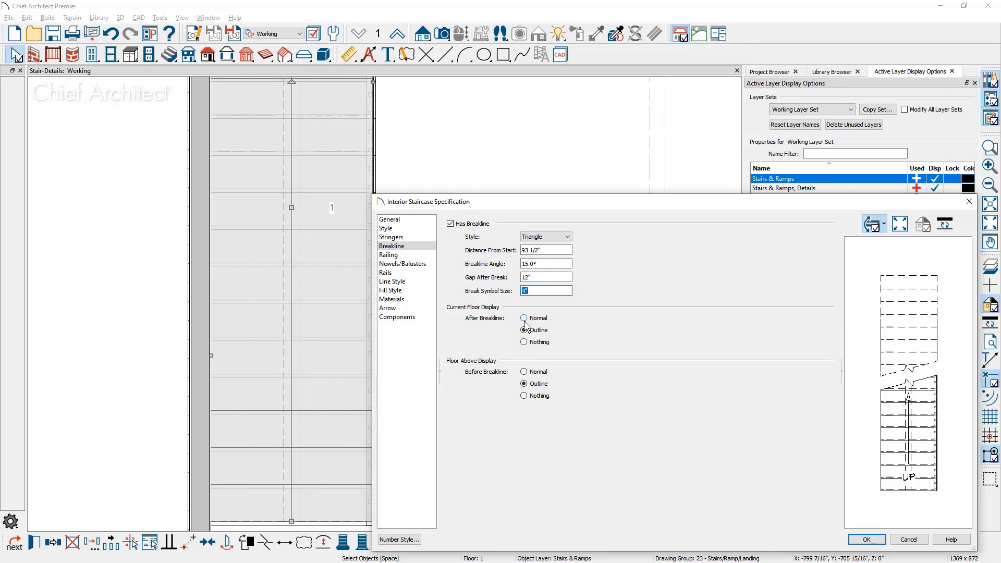
# Compare the Nothing, Outline and Normal displays after the breakline, choose Outline, and apply the staircase changes
pyautogui.click(525, 342)
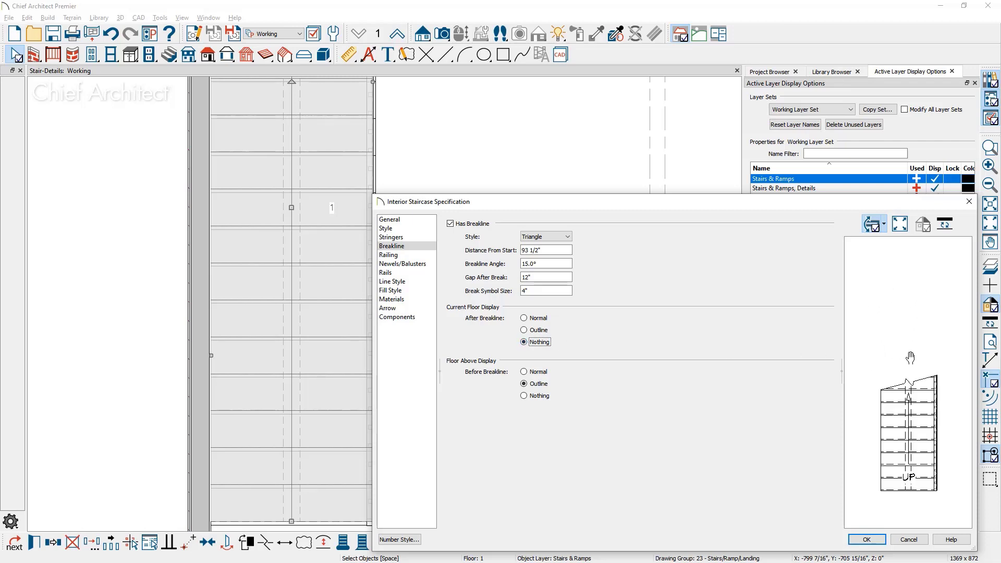
pyautogui.click(535, 330)
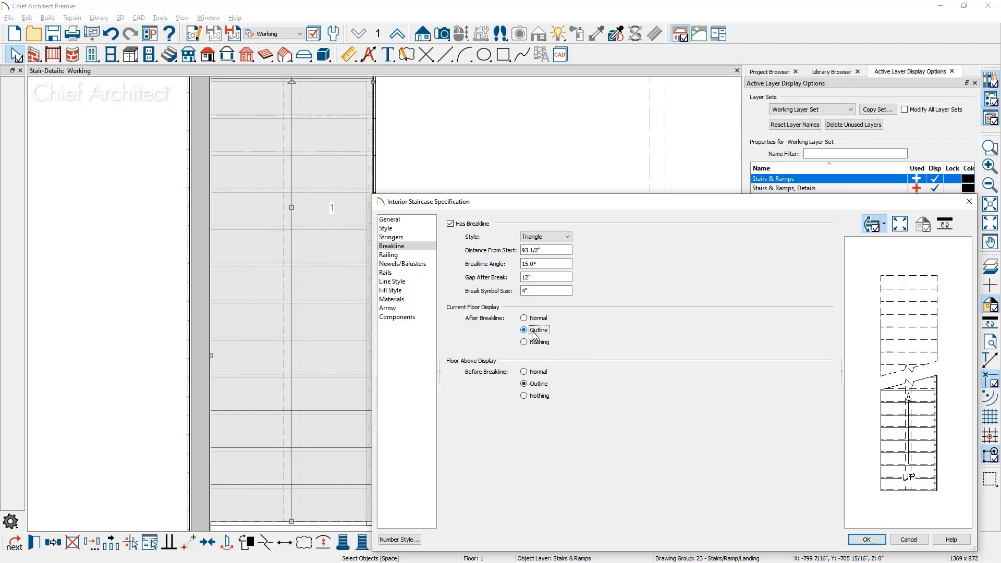
pyautogui.click(534, 320)
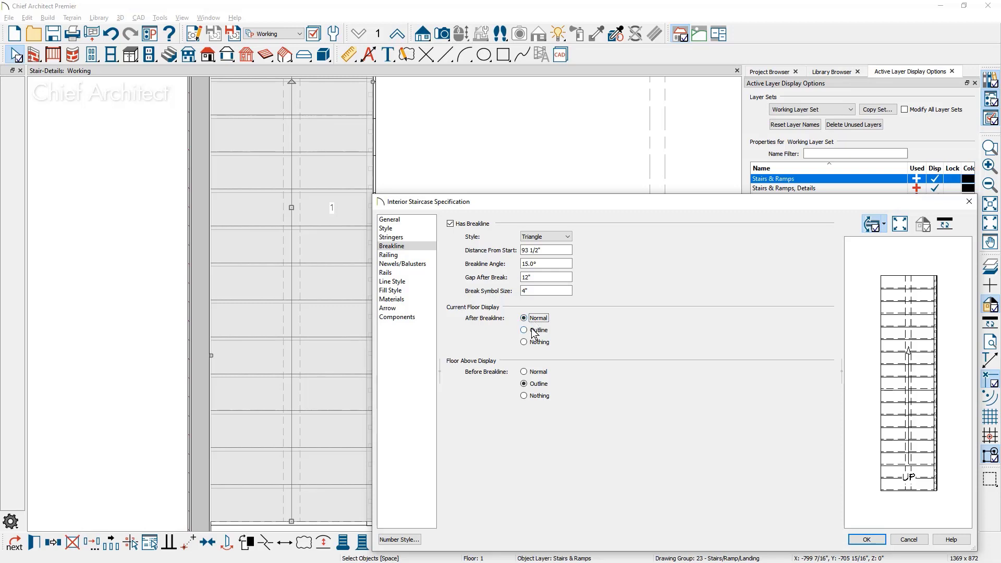
pyautogui.click(535, 332)
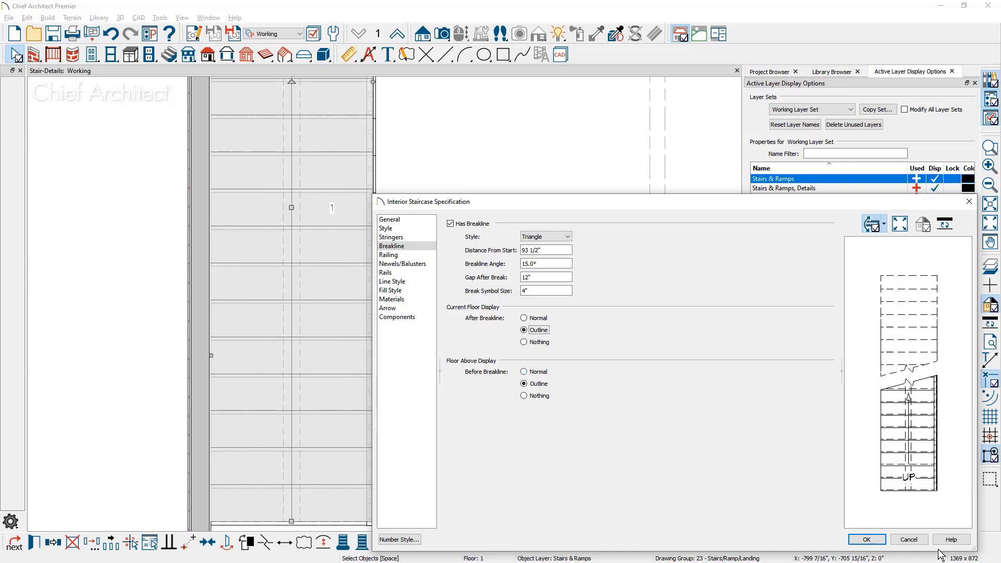
pyautogui.click(865, 539)
# Select the staircase in plan and move its breakline farther up the run
pyautogui.scroll(-1, 440, 327)
pyautogui.click(440, 327)
pyautogui.moveTo(440, 326); pyautogui.dragTo(428, 433, button='middle')
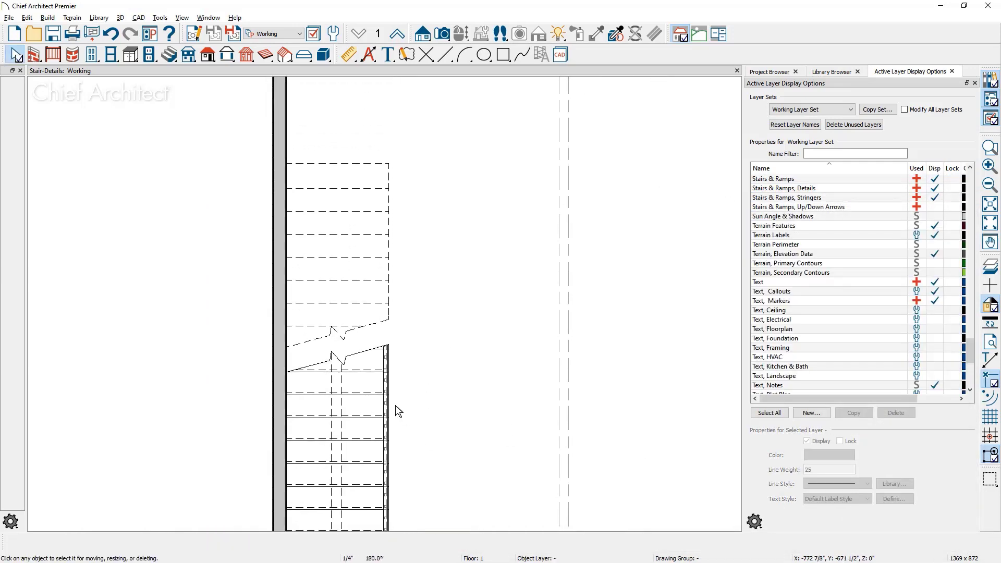
pyautogui.click(350, 367)
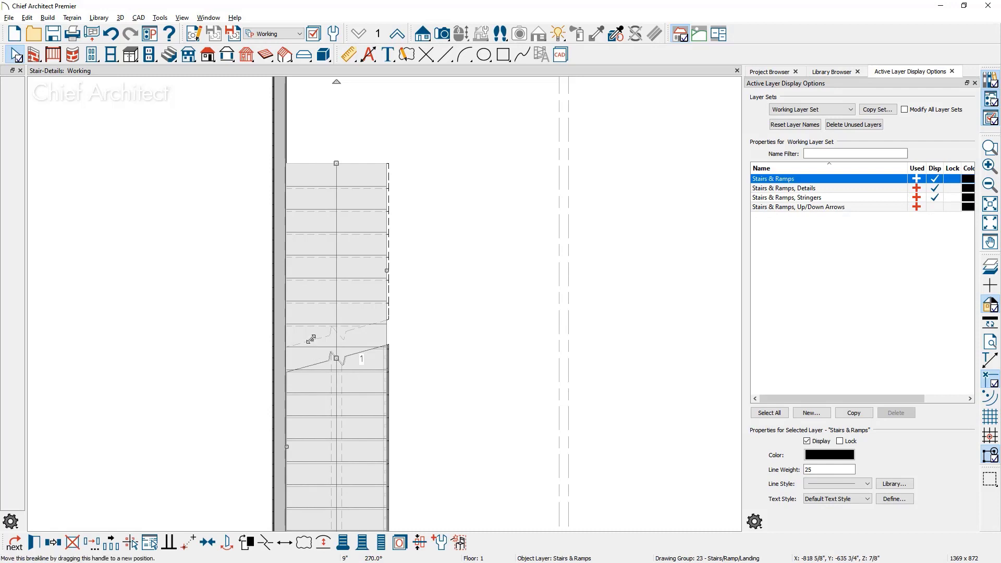
pyautogui.moveTo(311, 339); pyautogui.dragTo(311, 280)
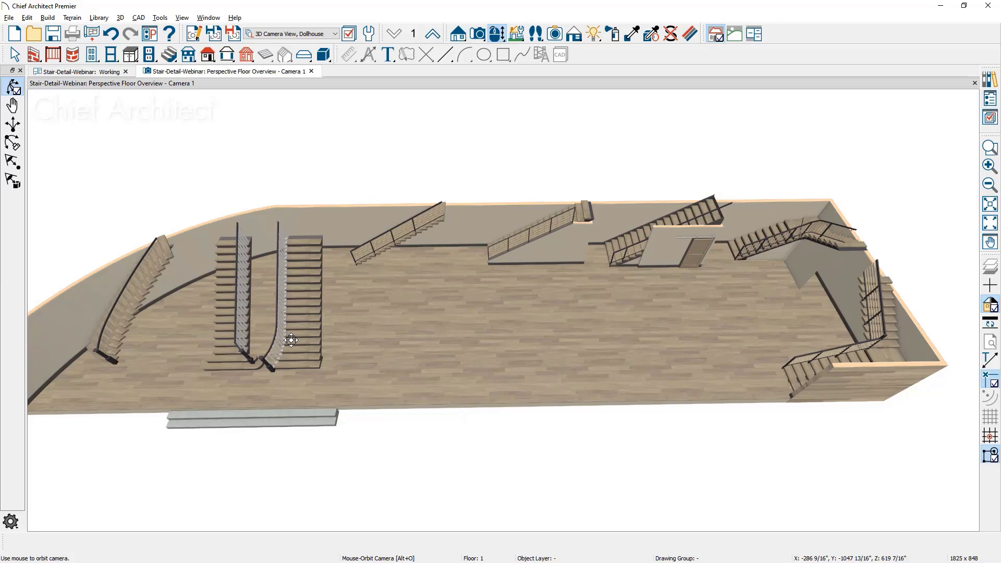
# Examine the staircase with the room and sliding door beneath it in the perspective floor overview
pyautogui.scroll(2, 594, 230)
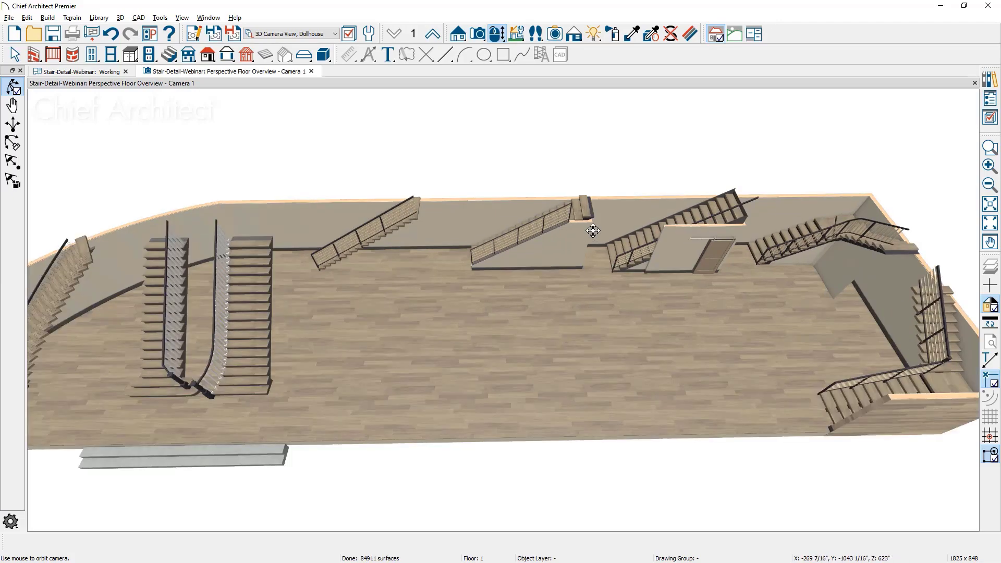
pyautogui.scroll(3, 593, 230)
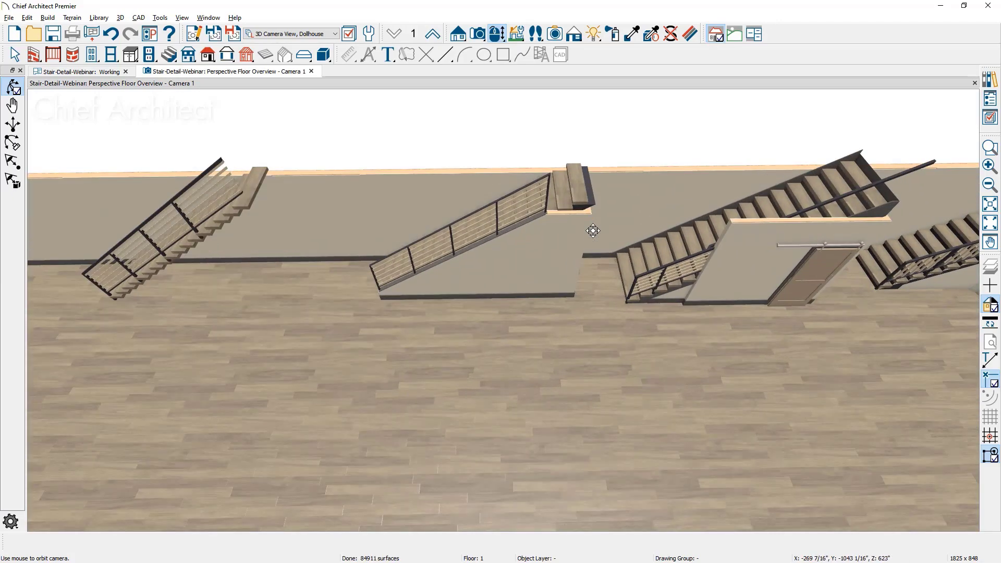
pyautogui.moveTo(593, 231); pyautogui.dragTo(288, 306, button='middle')
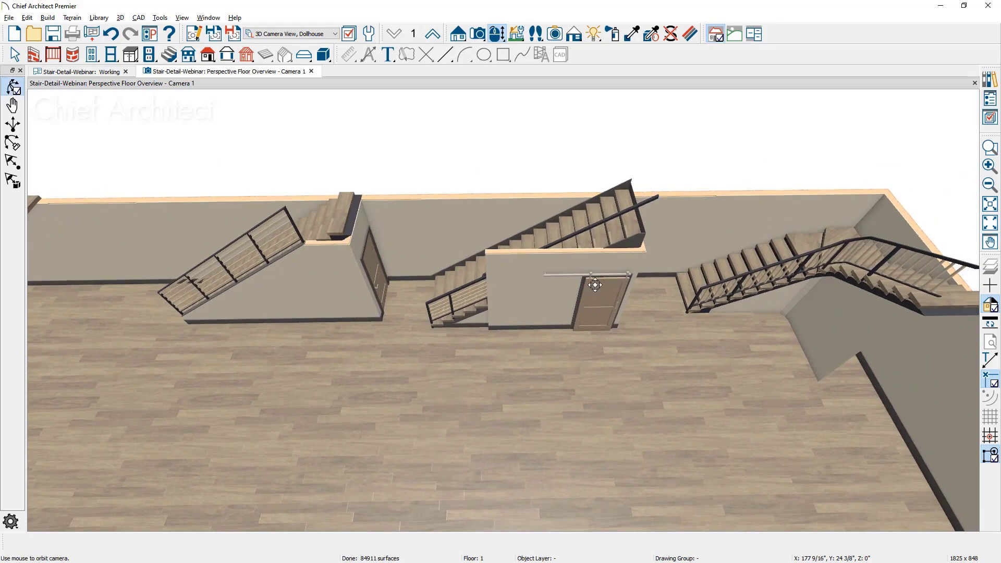
pyautogui.scroll(3, 595, 284)
pyautogui.moveTo(596, 285); pyautogui.dragTo(572, 295, button='middle')
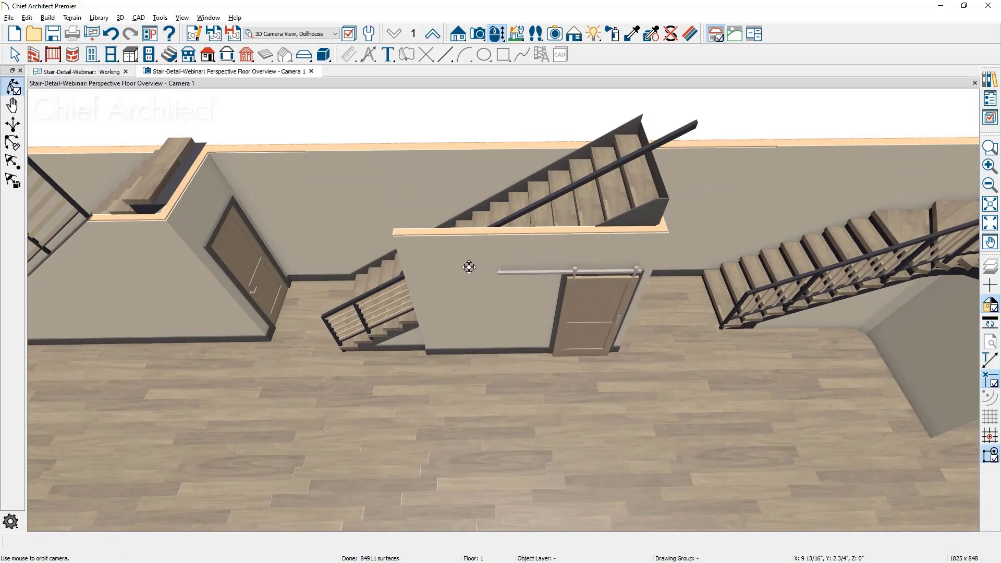
pyautogui.moveTo(467, 277); pyautogui.dragTo(489, 278)
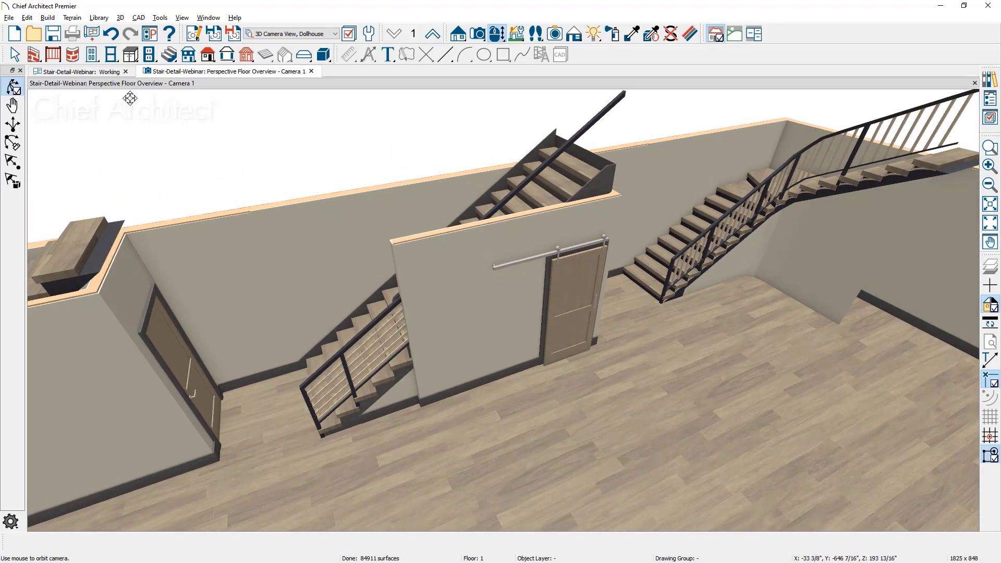
# In the working plan, set the Stair w/ Room Under staircase to display nothing after its breakline on the current floor
pyautogui.click(105, 71)
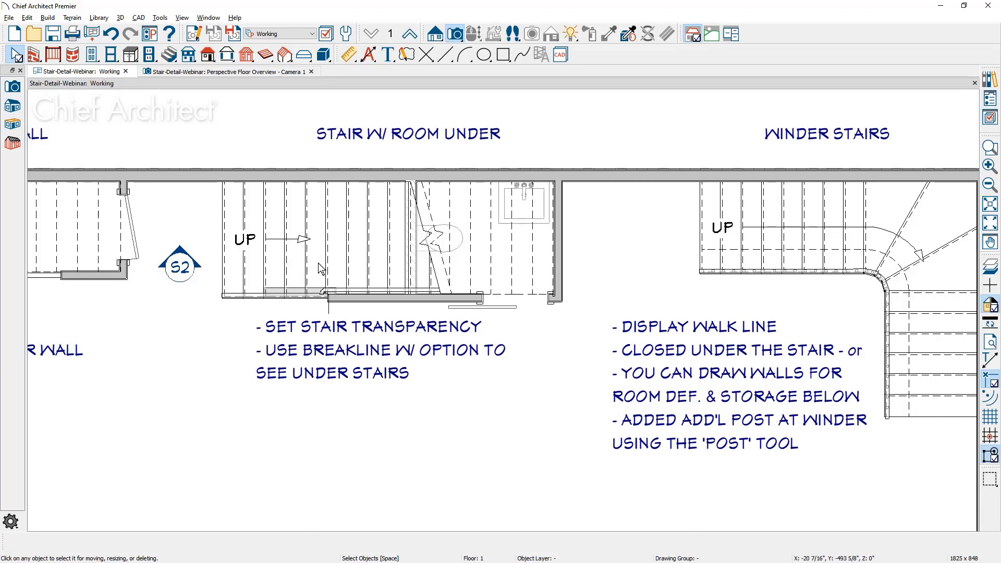
pyautogui.click(338, 255)
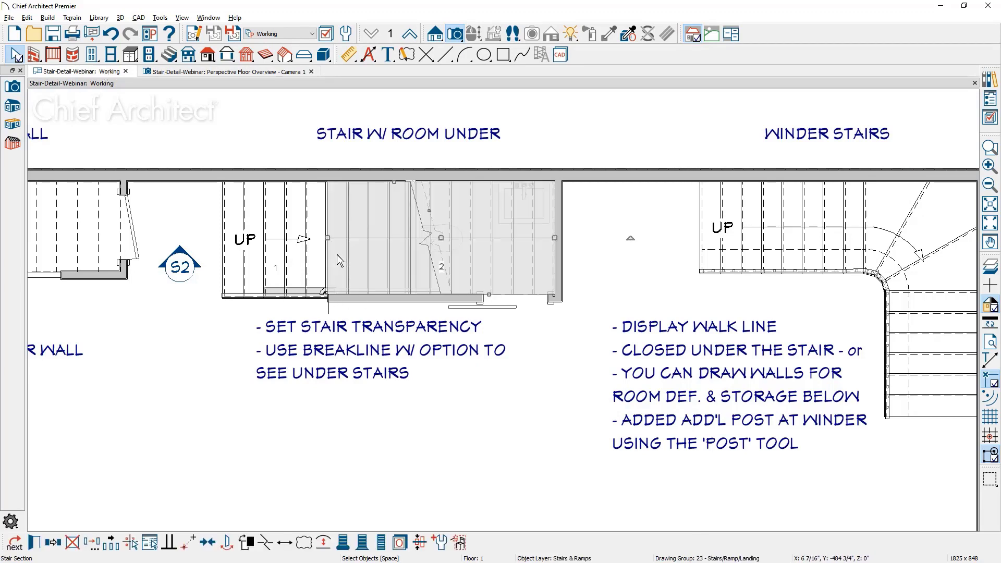
pyautogui.doubleClick(337, 255)
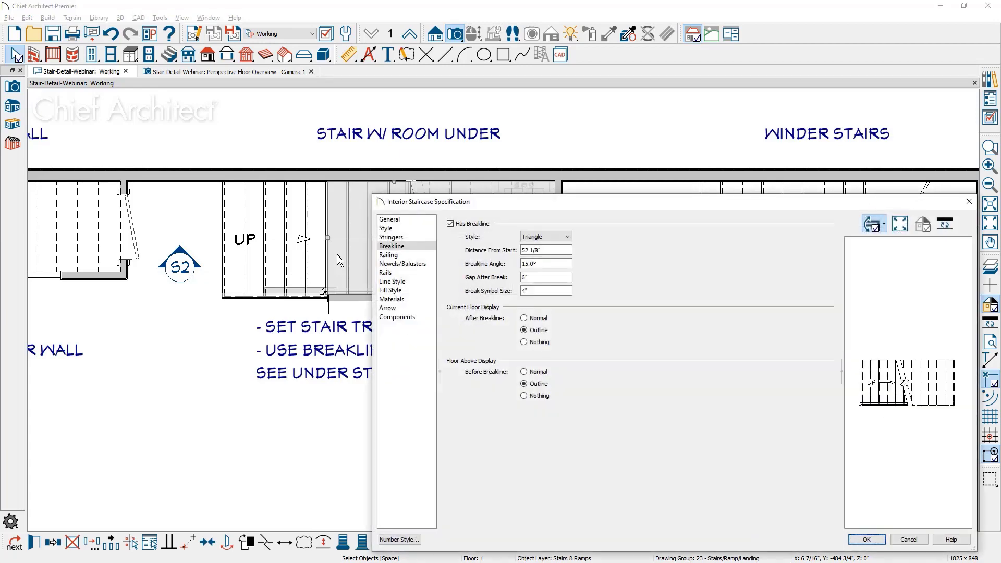
pyautogui.click(524, 343)
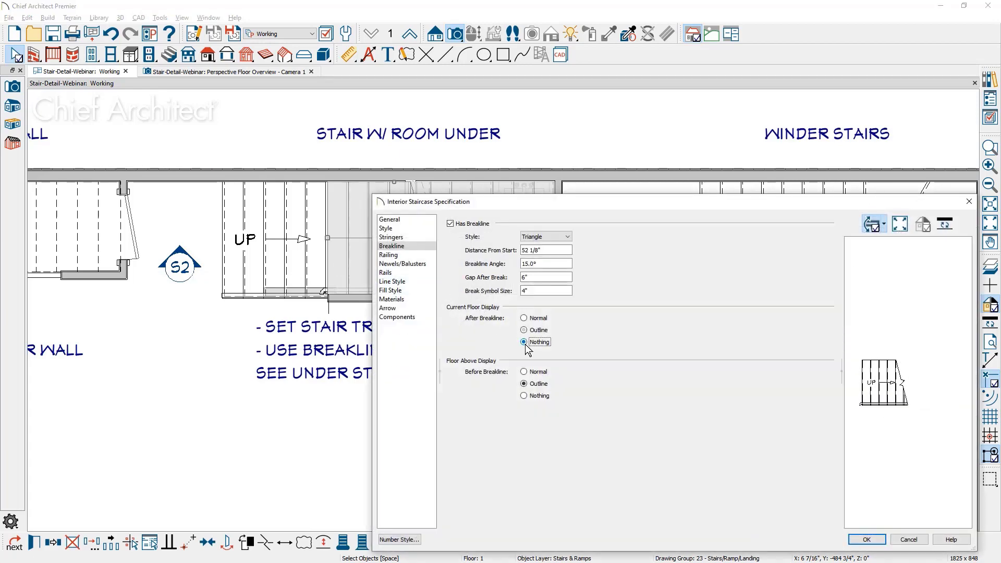
pyautogui.click(878, 541)
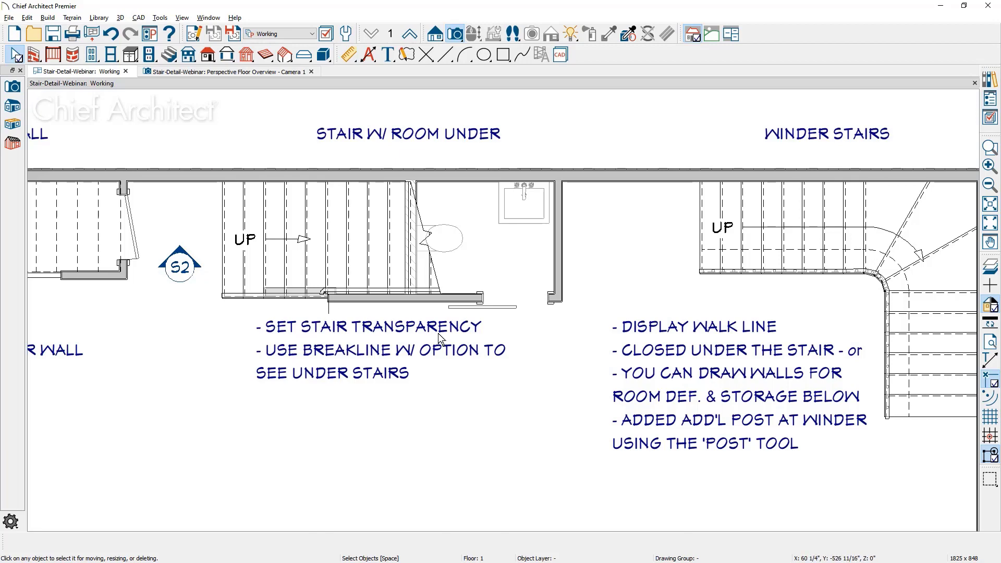
# Review the fill style and transparency of the staircase over the room, then close its specification and deselect it
pyautogui.doubleClick(375, 244)
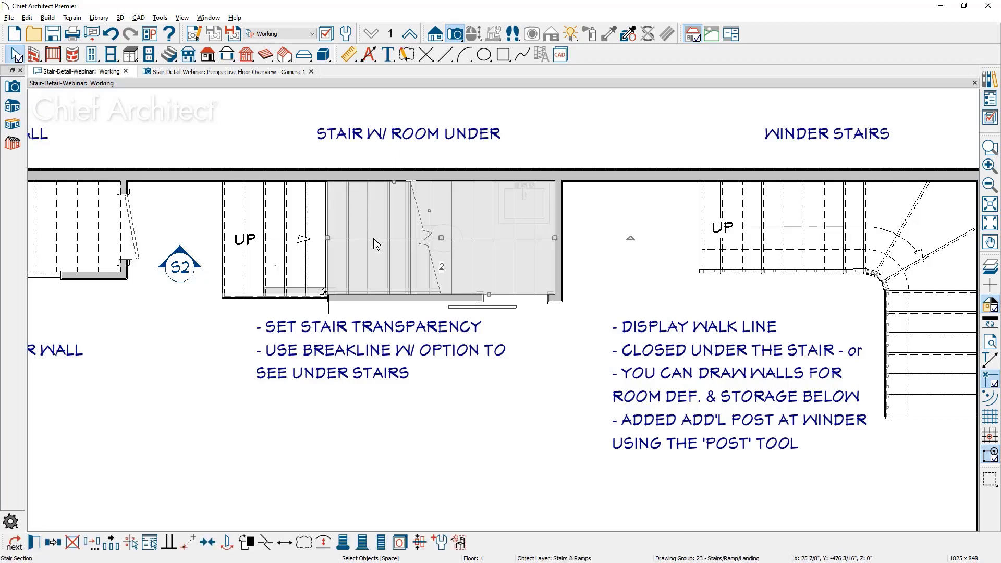
pyautogui.click(410, 290)
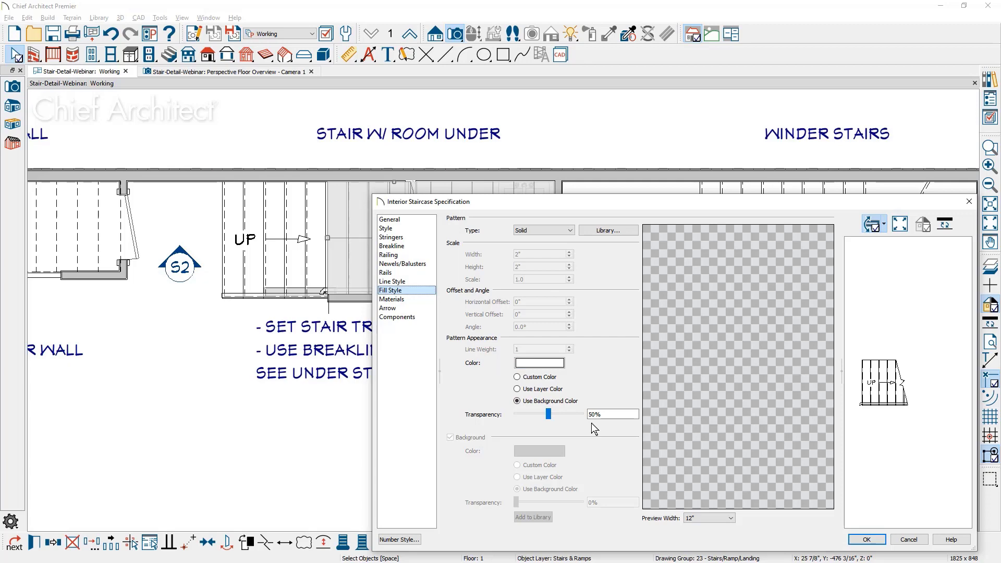
pyautogui.click(868, 538)
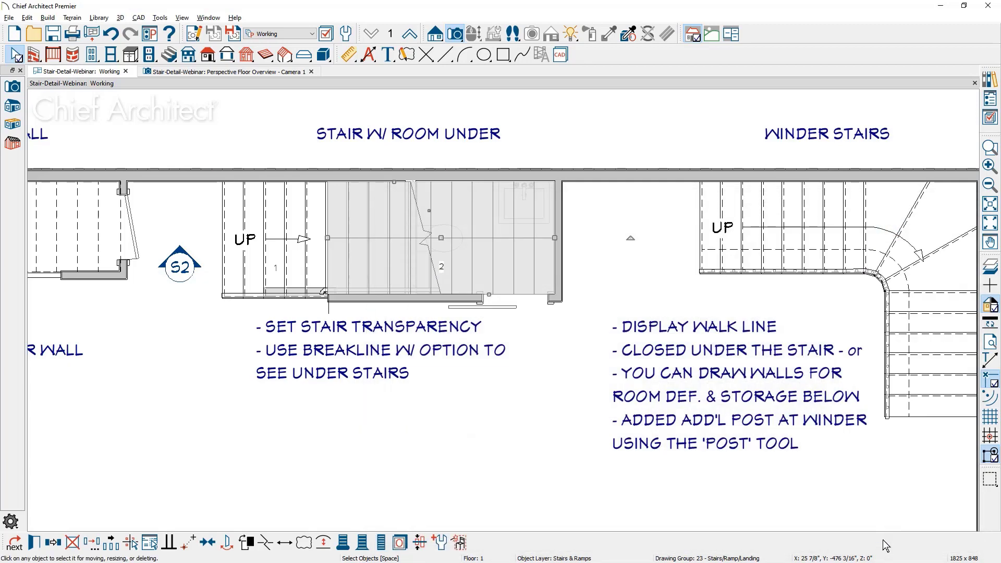
pyautogui.press('Escape')
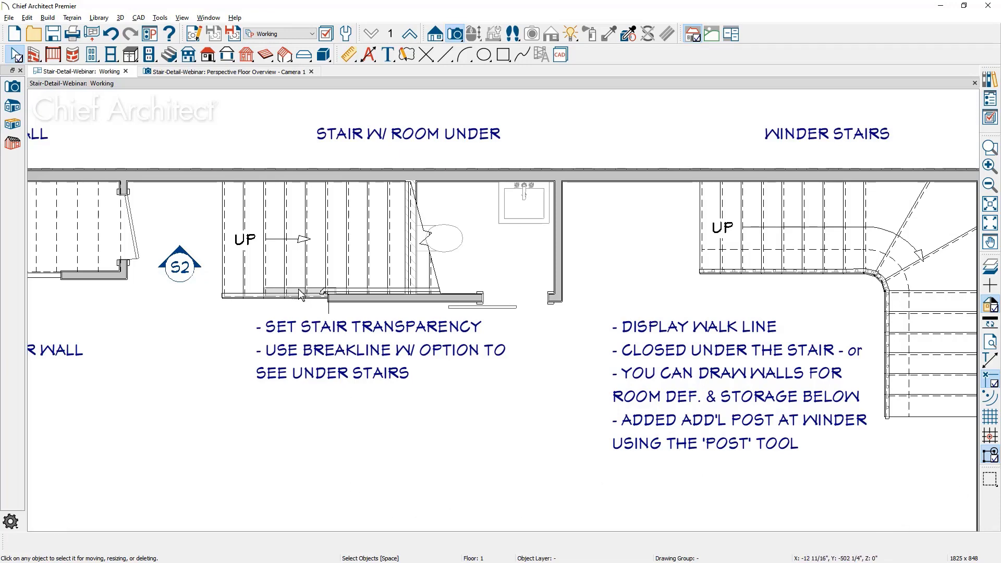
# Return to the perspective floor overview and open the specification of the winder staircase
pyautogui.click(262, 71)
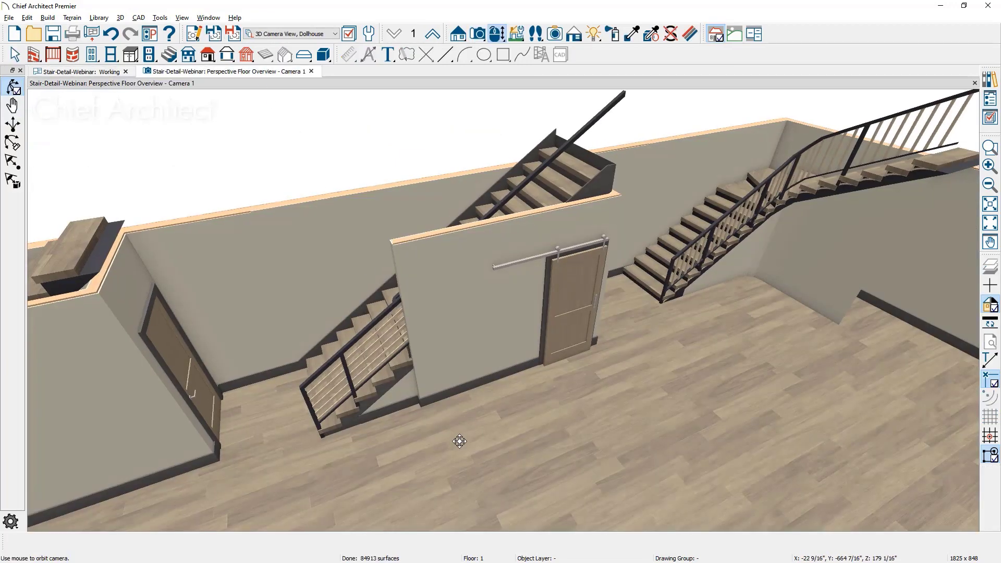
pyautogui.scroll(6, 427, 406)
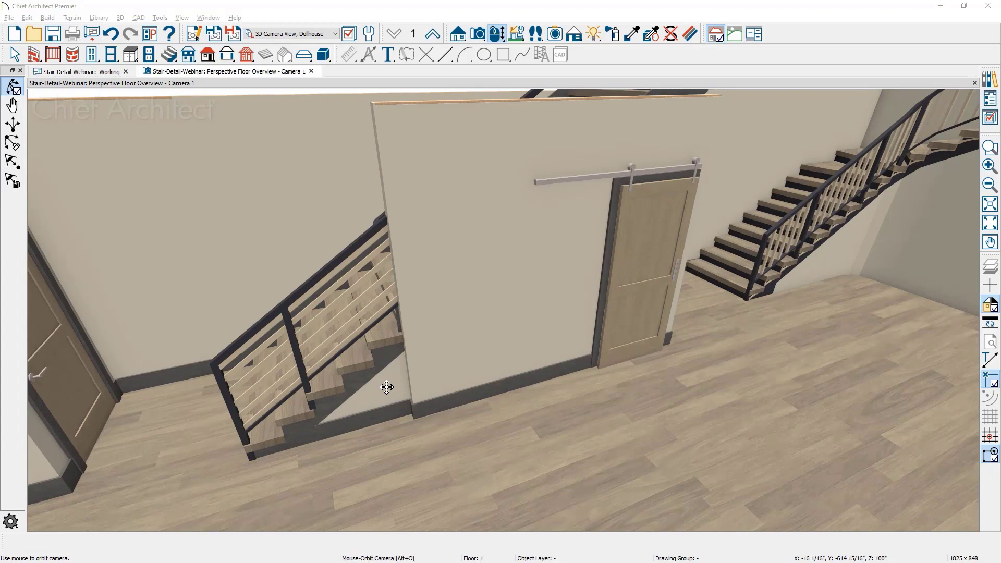
pyautogui.moveTo(679, 350); pyautogui.dragTo(252, 450, button='middle')
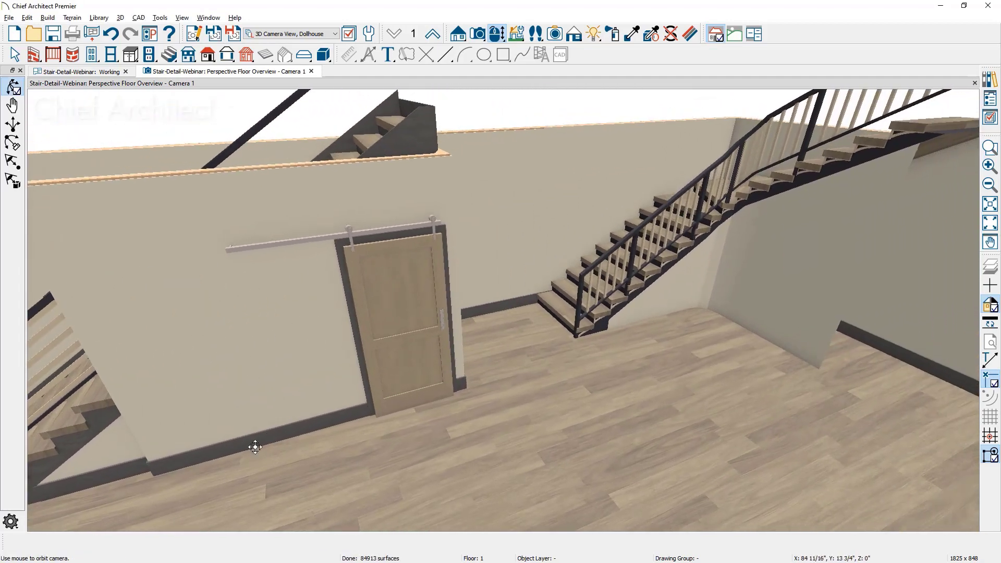
pyautogui.moveTo(628, 244); pyautogui.dragTo(479, 299, button='middle')
pyautogui.scroll(1, 636, 256)
pyautogui.scroll(1, 637, 256)
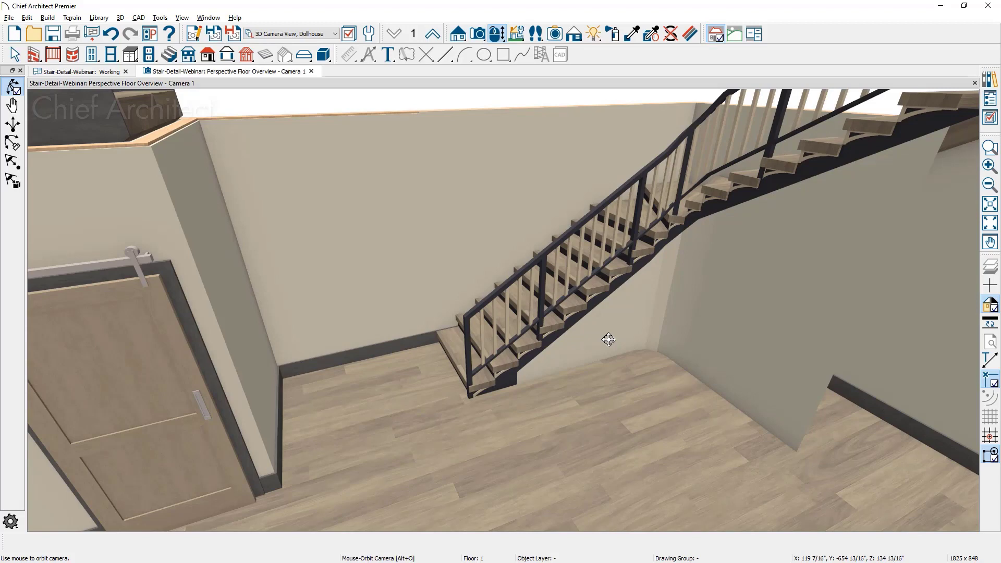
pyautogui.click(447, 344)
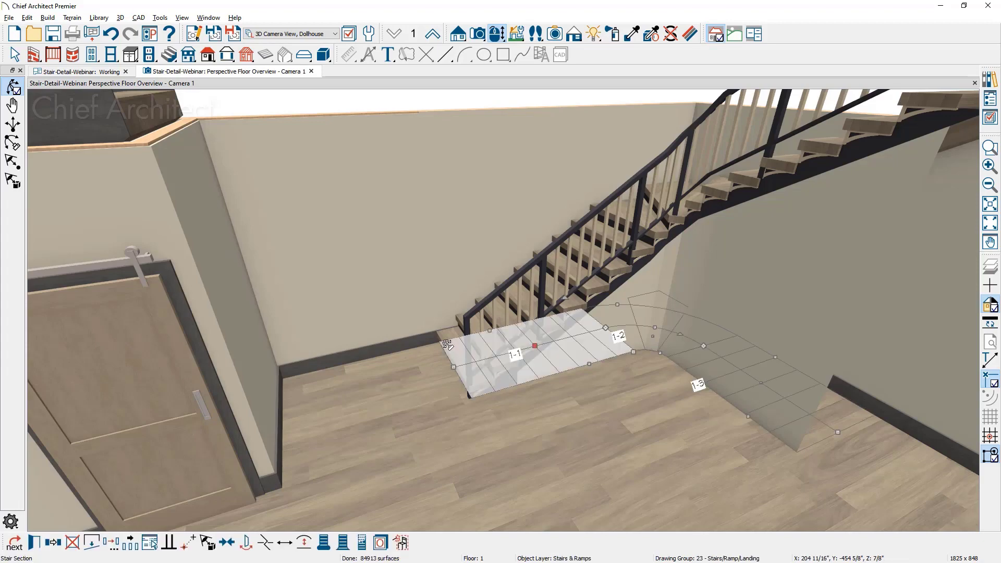
pyautogui.doubleClick(447, 344)
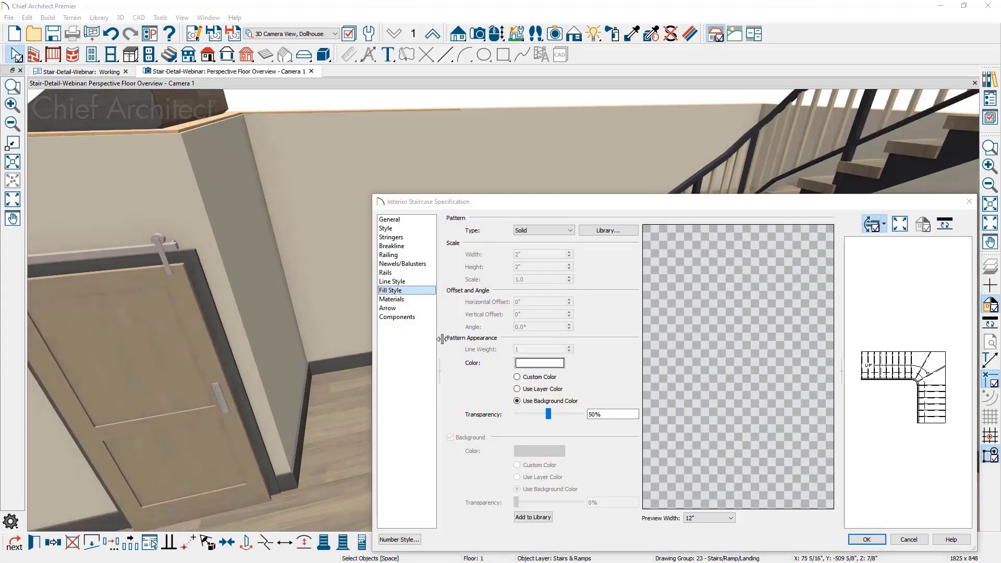
# Try the Open Underneath style option on the winder staircase, leave it turned off, and close the specification
pyautogui.click(387, 228)
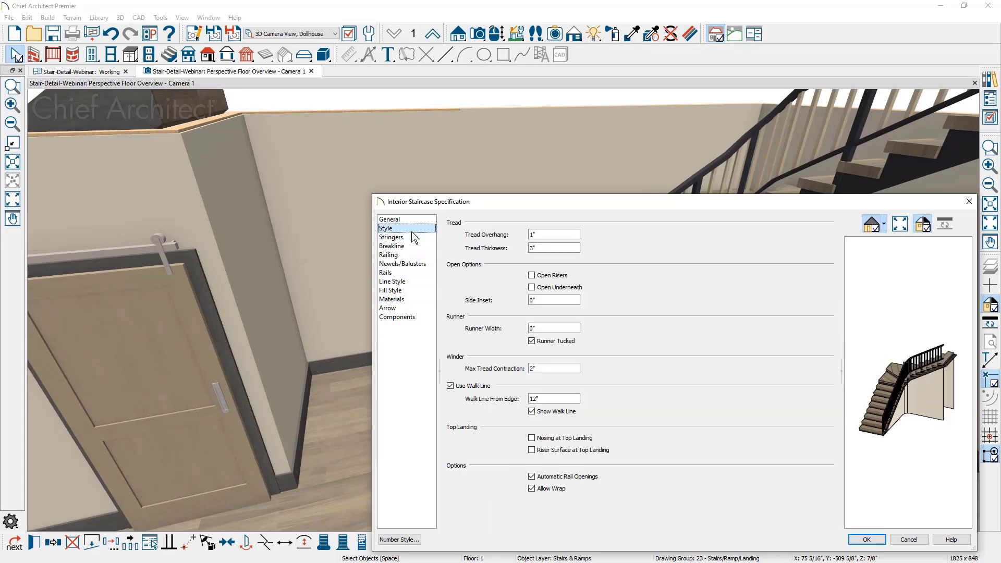
pyautogui.click(532, 288)
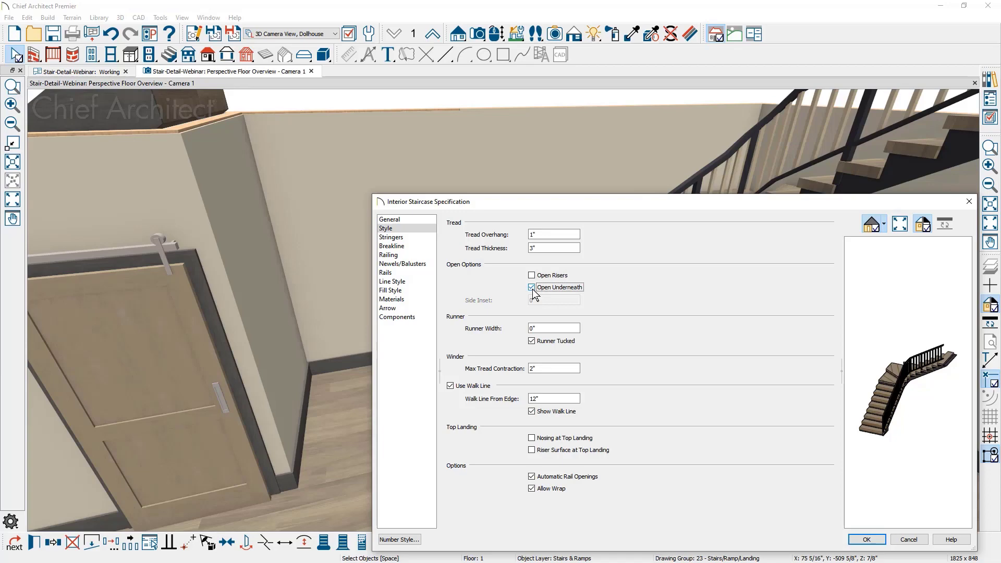
pyautogui.click(532, 288)
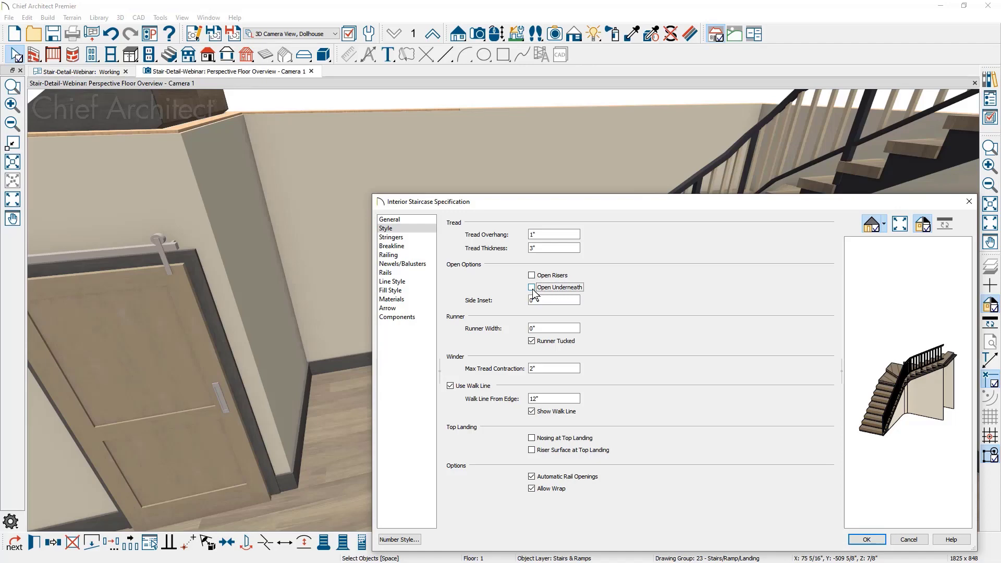
pyautogui.click(532, 287)
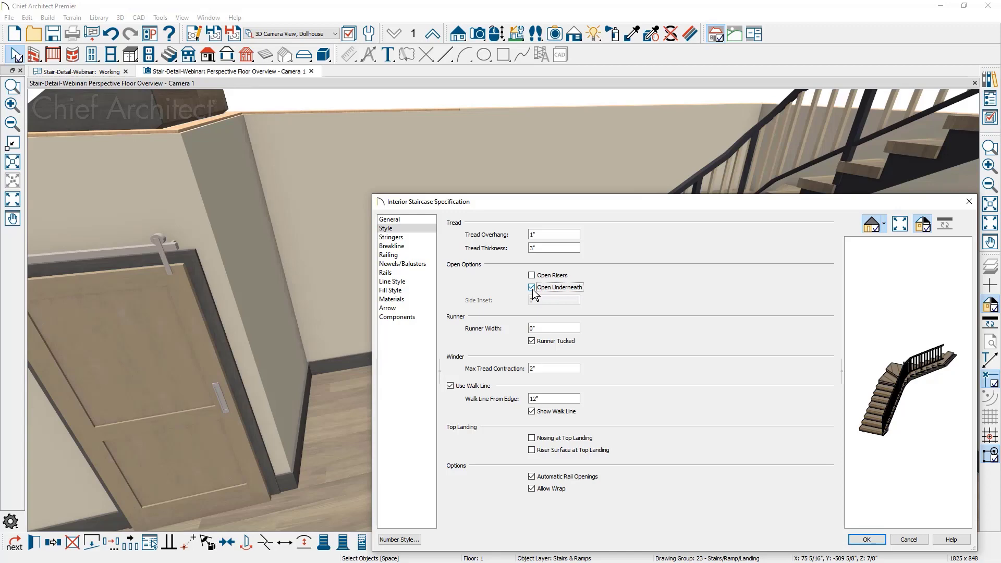
pyautogui.click(532, 287)
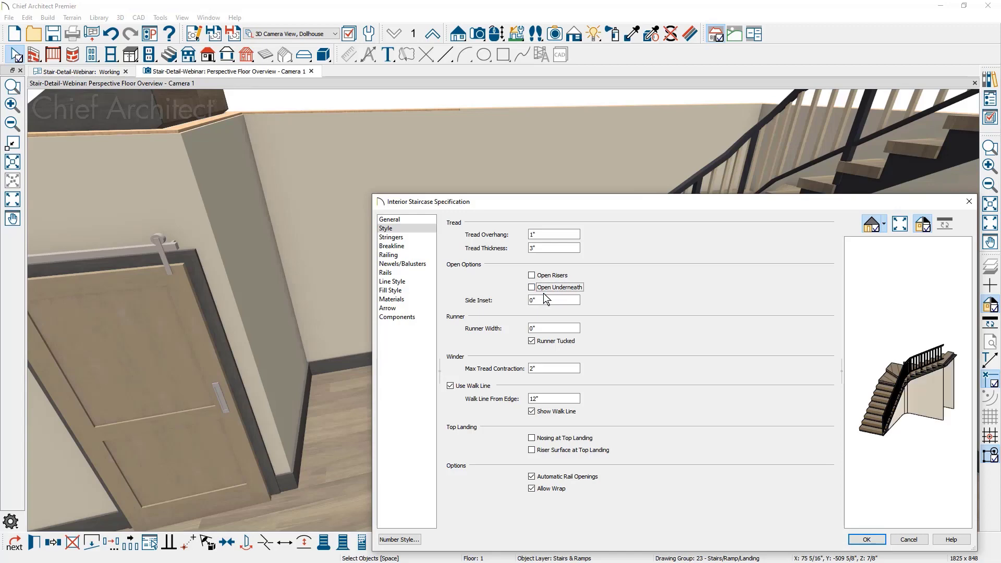
pyautogui.click(867, 540)
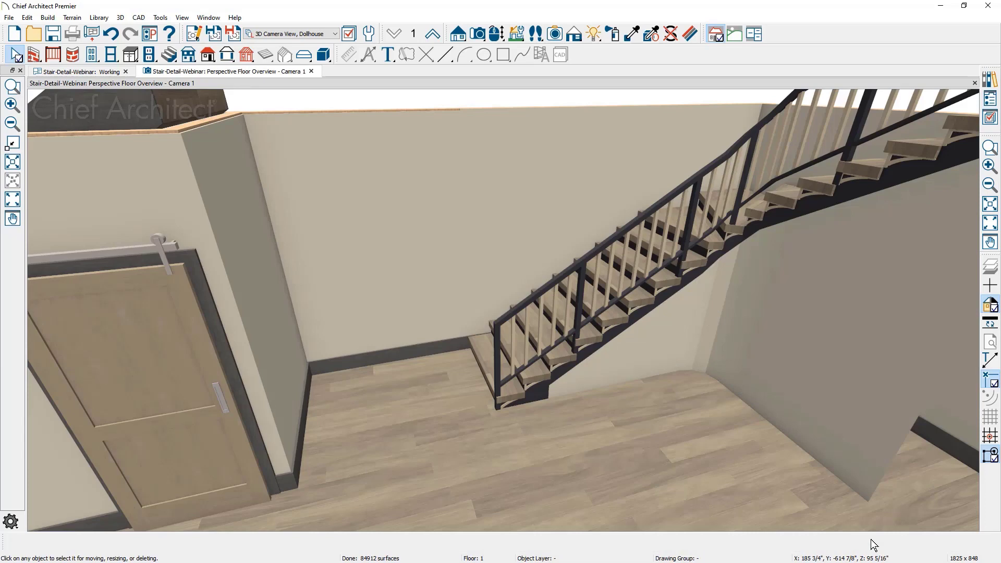
# Return to the working plan and review the walk line settings in the winder staircase's specification
pyautogui.click(114, 75)
pyautogui.moveTo(779, 335); pyautogui.dragTo(650, 328, button='middle')
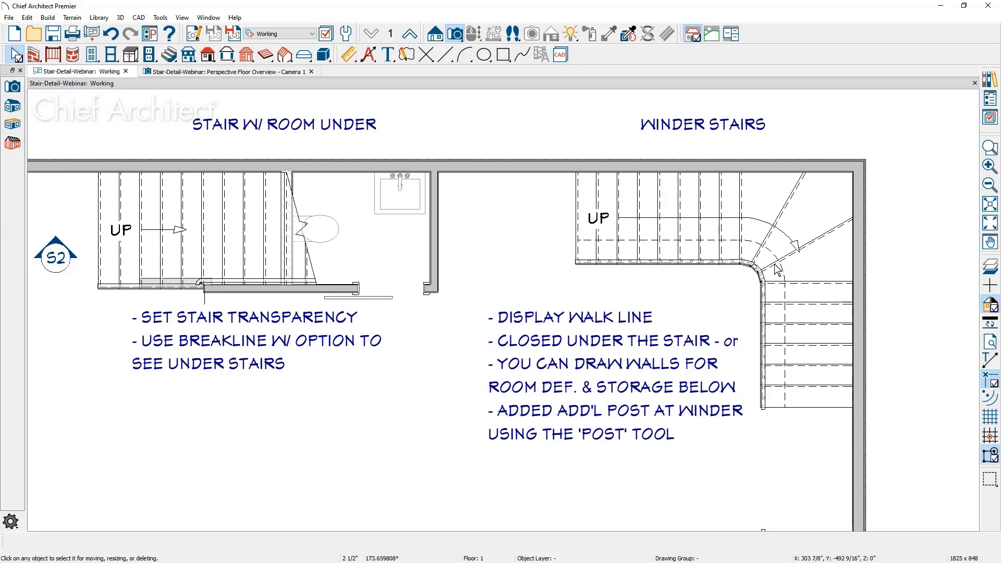
pyautogui.doubleClick(792, 353)
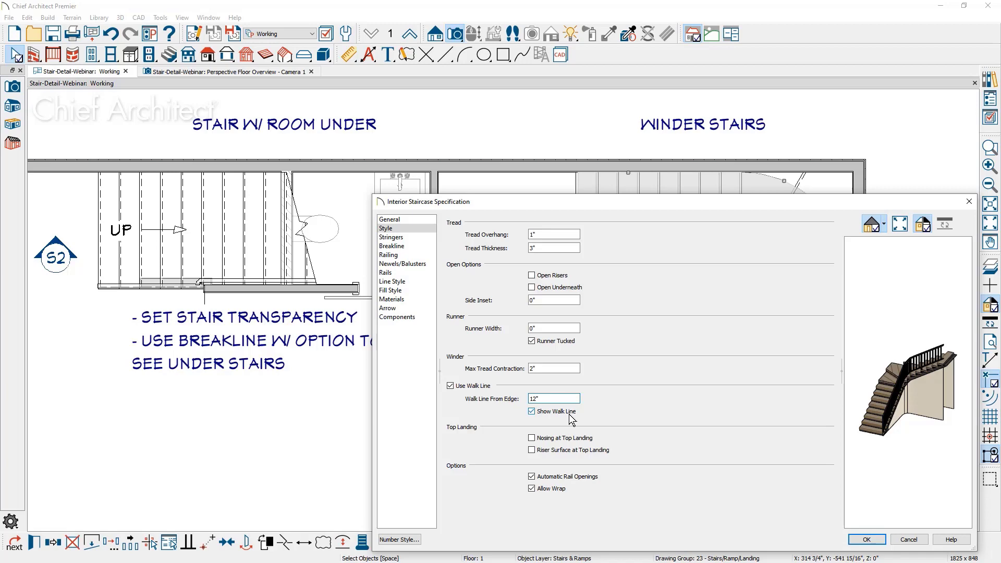
pyautogui.click(866, 539)
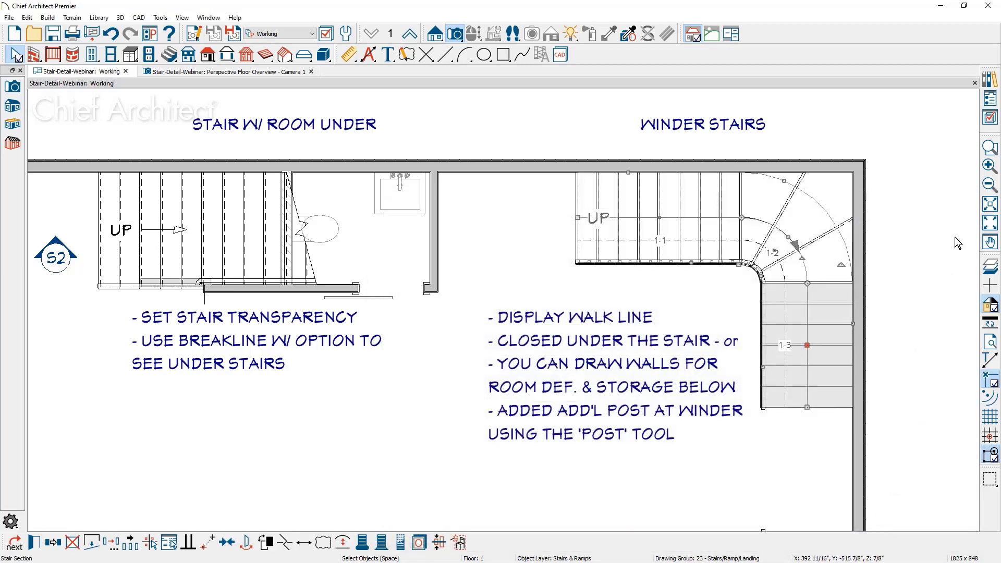
# Open the Stair Details CAD detail from the project and examine the stair winder detail
pyautogui.click(991, 98)
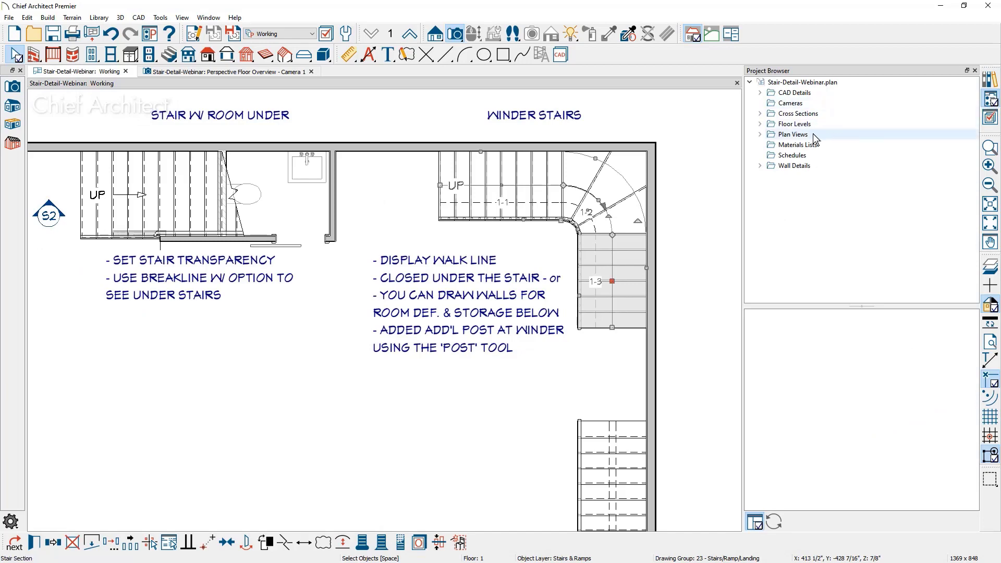
pyautogui.click(760, 92)
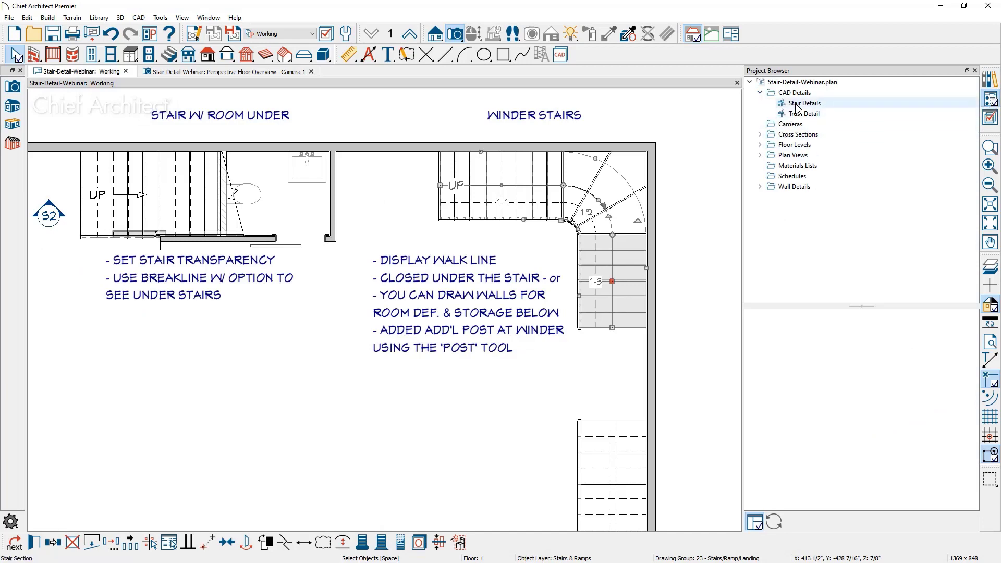
pyautogui.click(796, 103)
pyautogui.doubleClick(796, 104)
pyautogui.scroll(3, 543, 328)
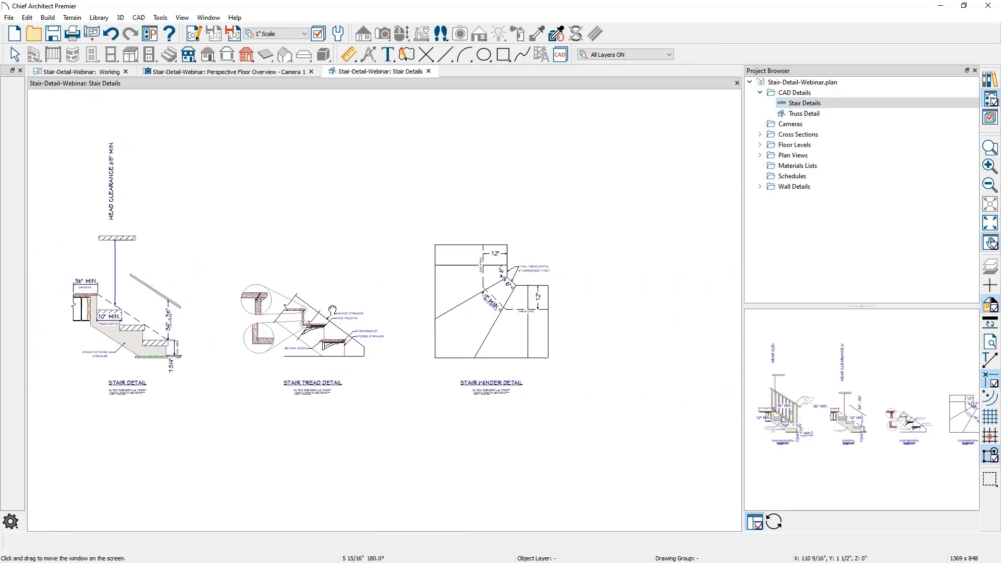
pyautogui.scroll(4, 521, 312)
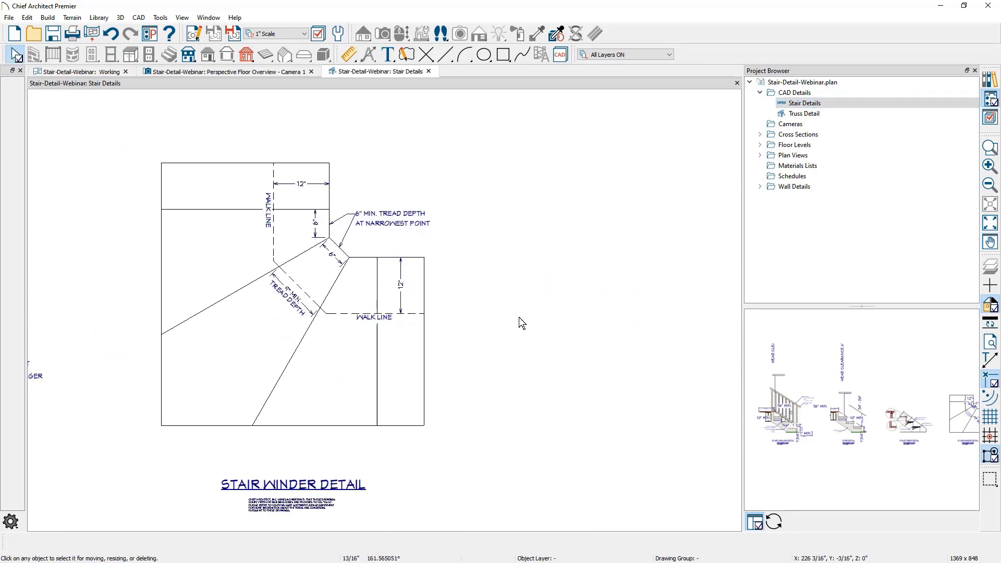
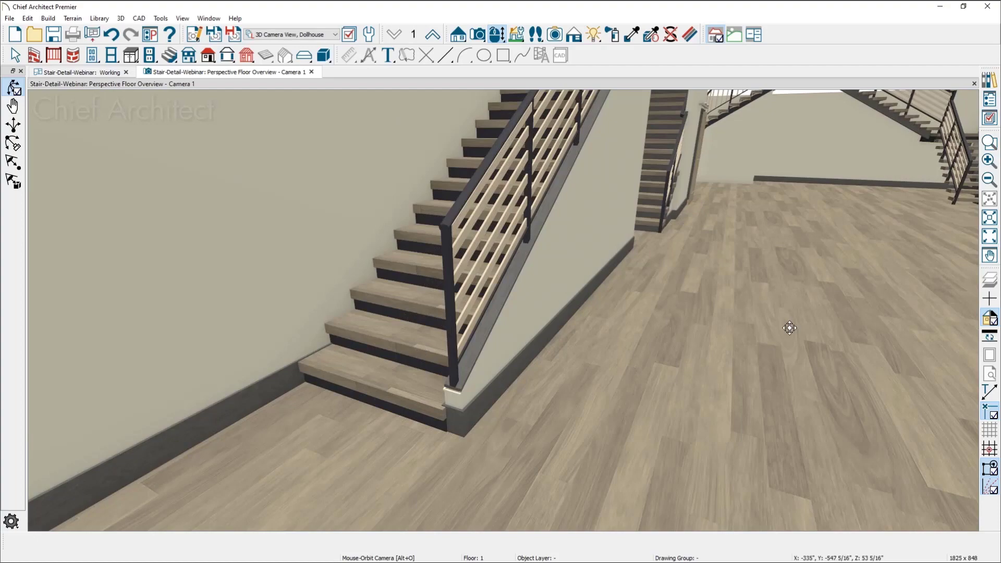
# Examine the straight staircase beside the partial wall, focusing on where its panel railing meets the wall-mounted handrail
pyautogui.moveTo(636, 402); pyautogui.dragTo(664, 182)
pyautogui.scroll(2, 697, 150)
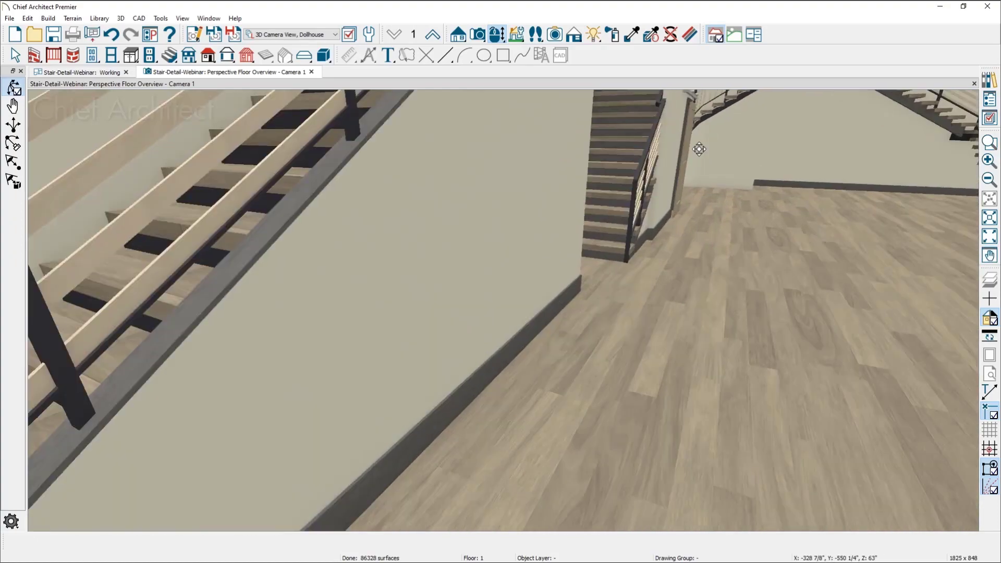
pyautogui.moveTo(699, 151); pyautogui.dragTo(404, 513, button='middle')
pyautogui.moveTo(469, 422); pyautogui.dragTo(469, 420, button='middle')
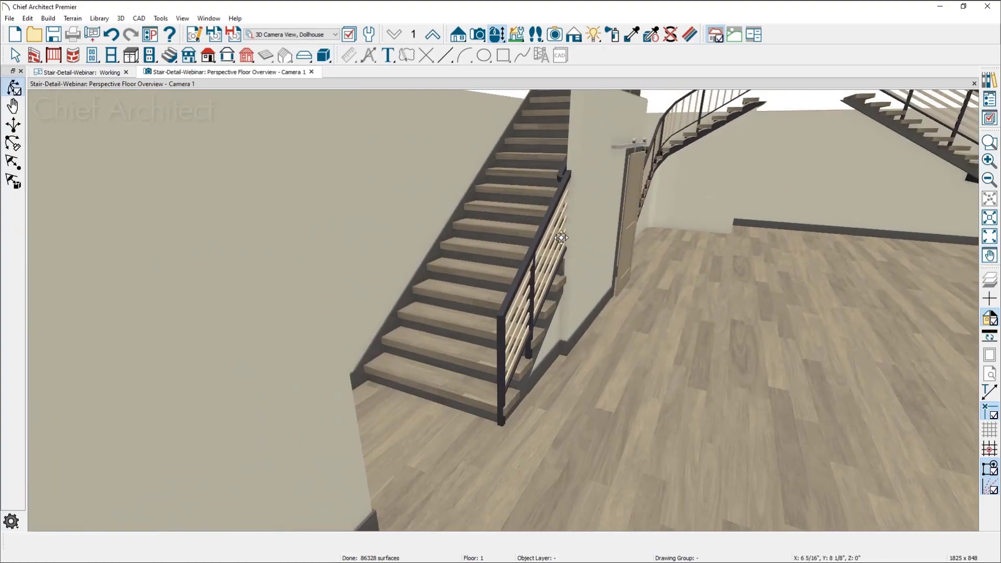
pyautogui.scroll(2, 561, 240)
pyautogui.moveTo(533, 384); pyautogui.dragTo(523, 375)
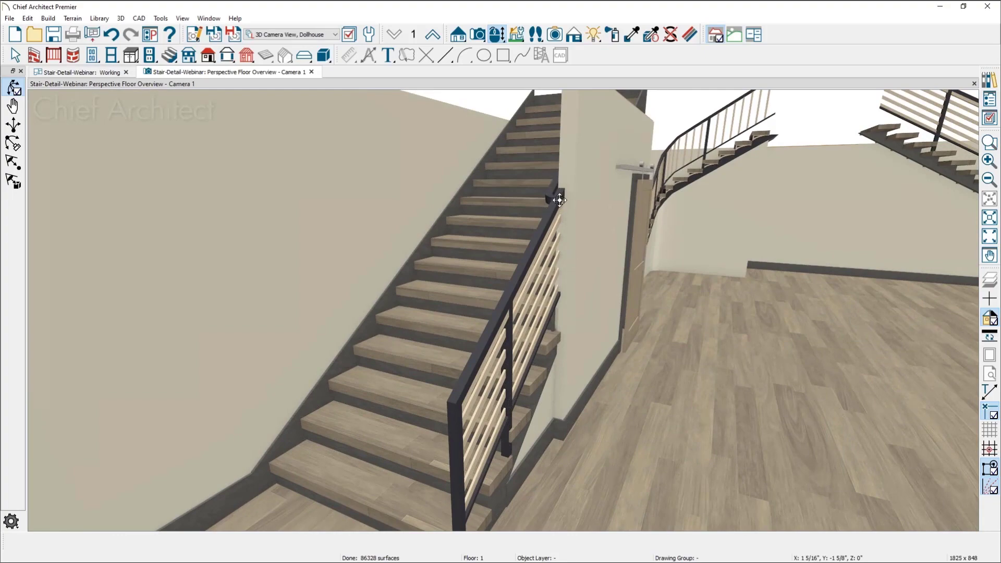
pyautogui.scroll(4, 558, 200)
pyautogui.moveTo(476, 266); pyautogui.dragTo(733, 364, button='middle')
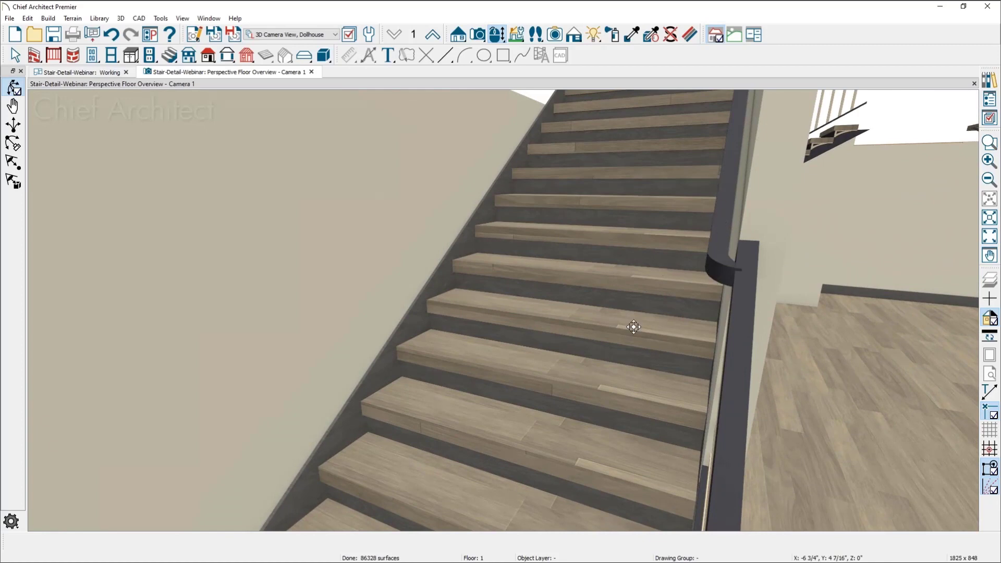
pyautogui.moveTo(635, 333); pyautogui.dragTo(667, 328)
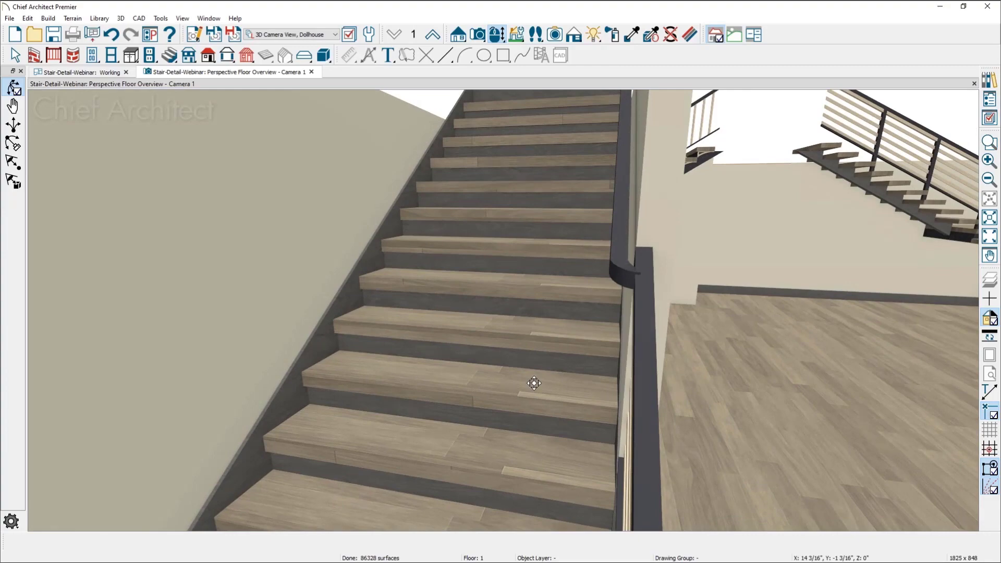
pyautogui.moveTo(531, 311); pyautogui.dragTo(545, 324)
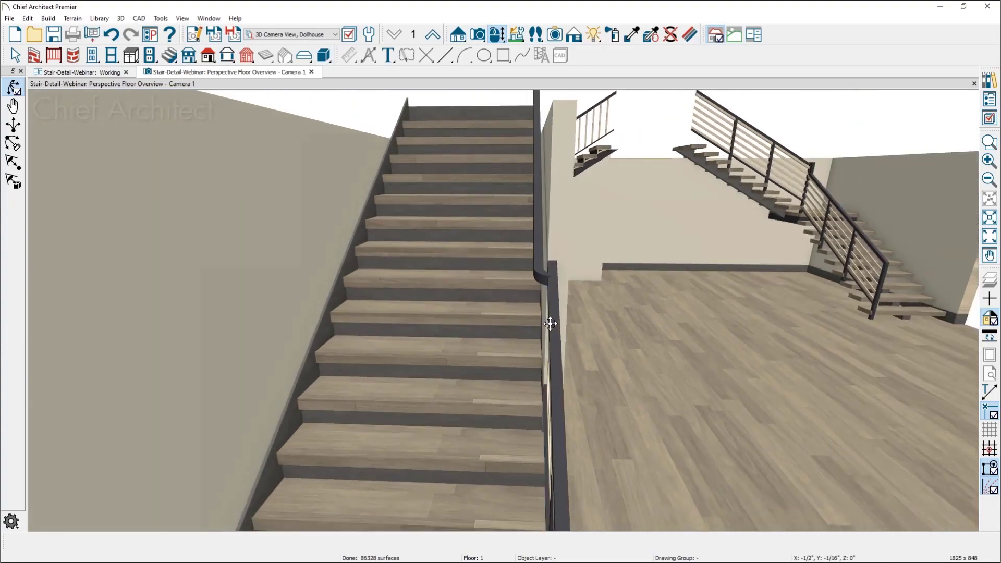
# Try turning off the right-side Railing On option for the upper section of the straight staircase beside the partial wall
pyautogui.press('space')
pyautogui.moveTo(462, 371); pyautogui.dragTo(408, 355, button='middle')
pyautogui.click(408, 359)
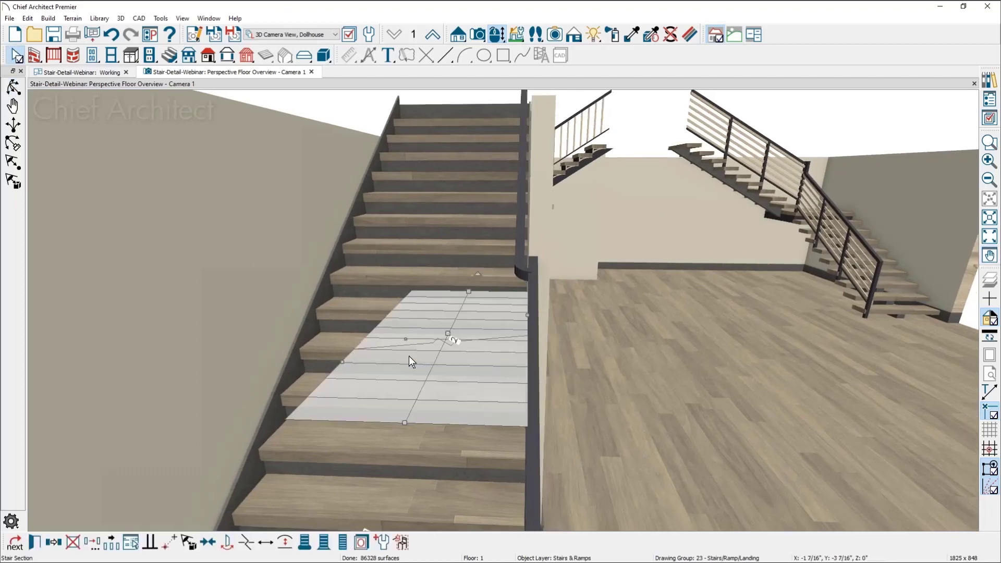
pyautogui.doubleClick(409, 360)
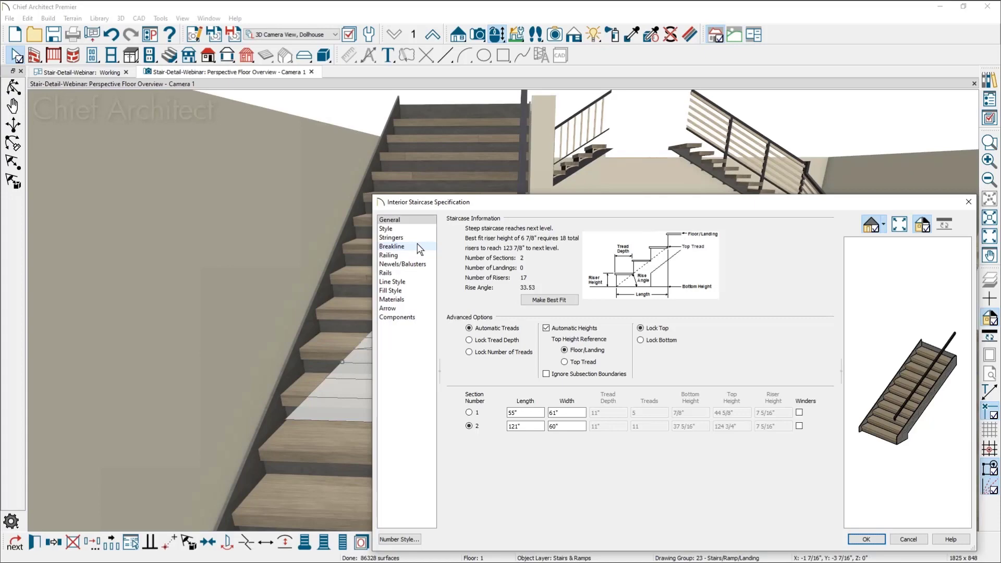
pyautogui.click(396, 255)
pyautogui.moveTo(498, 200); pyautogui.dragTo(664, 190)
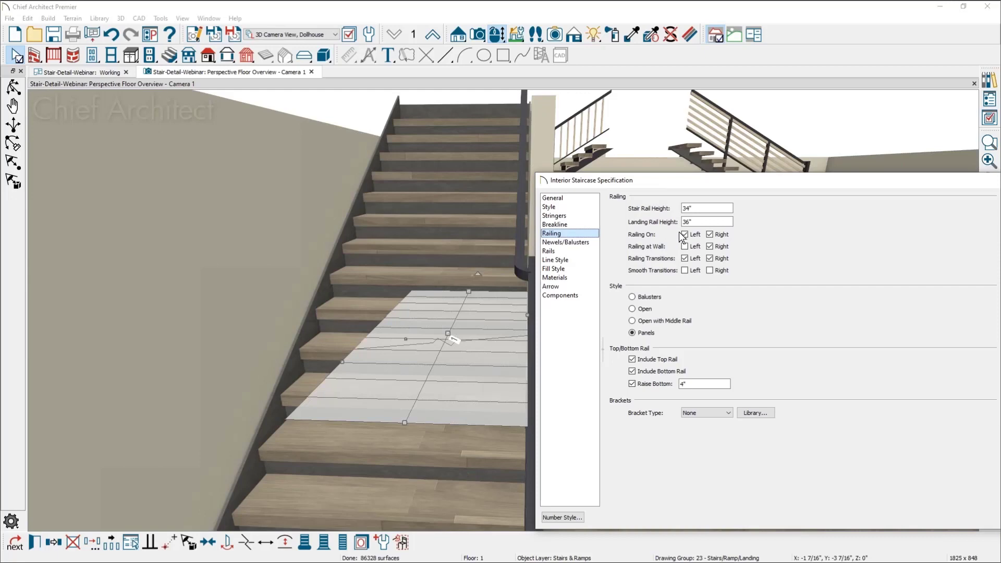
pyautogui.click(710, 235)
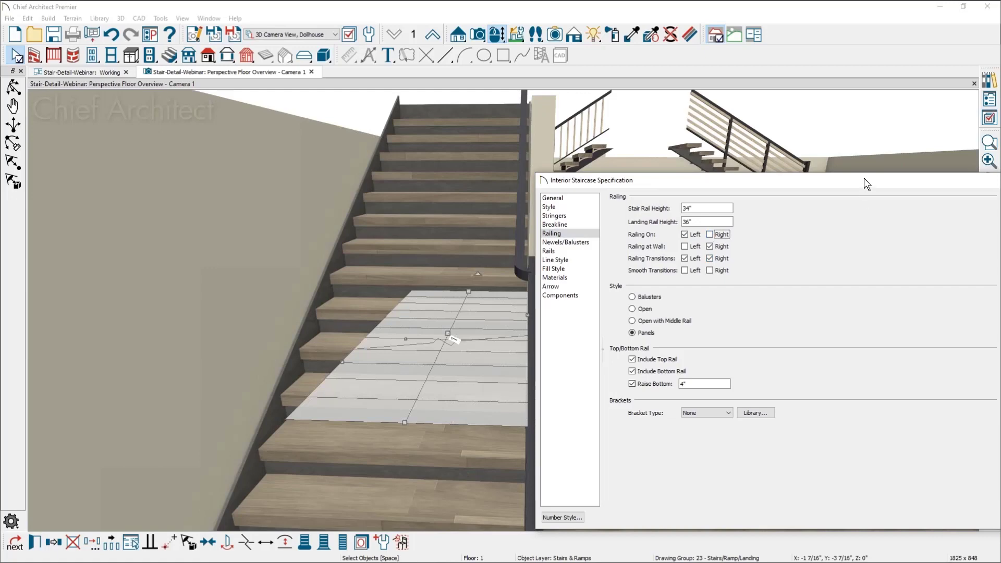
pyautogui.moveTo(864, 179); pyautogui.dragTo(709, 116)
pyautogui.click(883, 452)
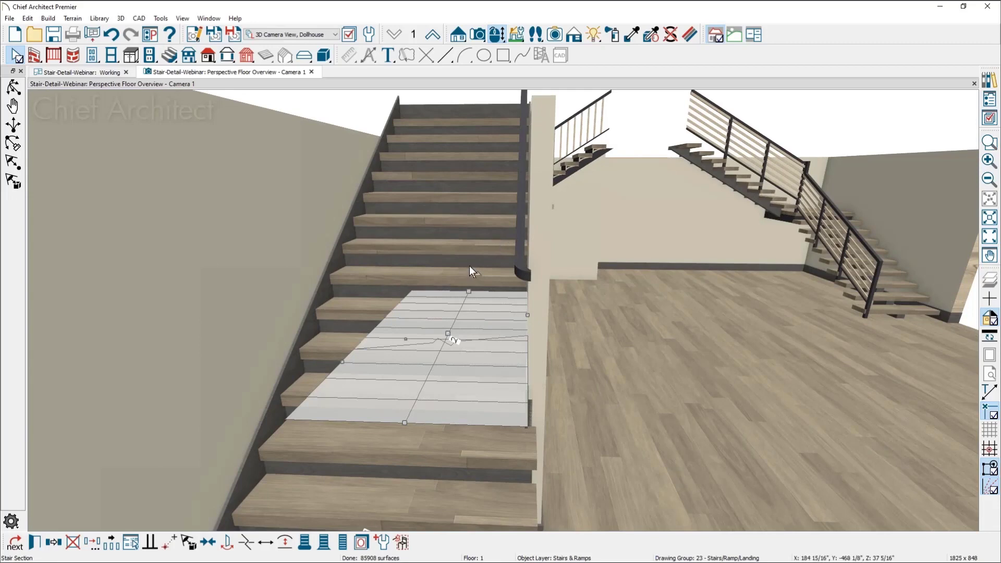
# Turn off Railing at Wall on the right side of the staircase and apply the specification
pyautogui.hotkey('ctrl', 'e')
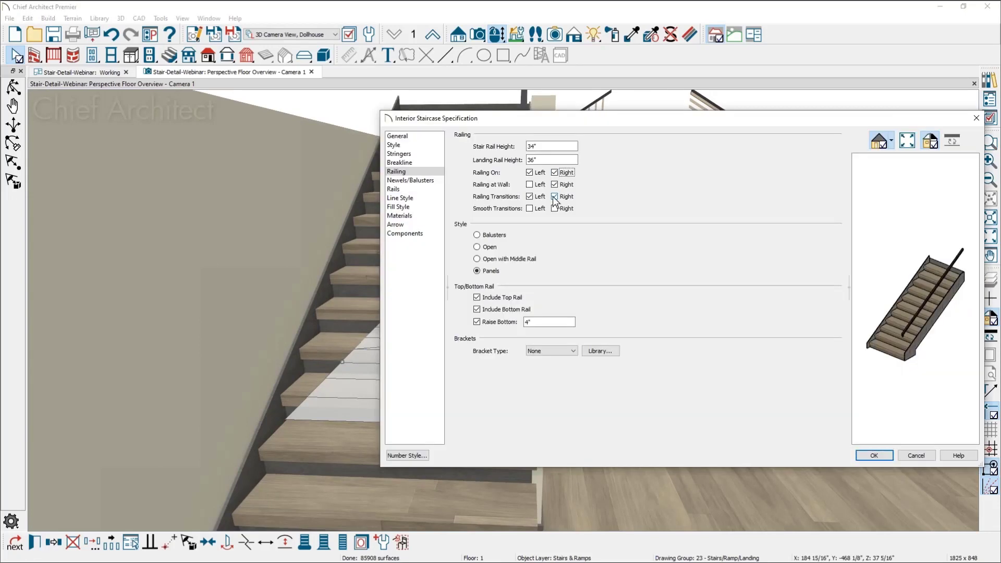
pyautogui.click(554, 185)
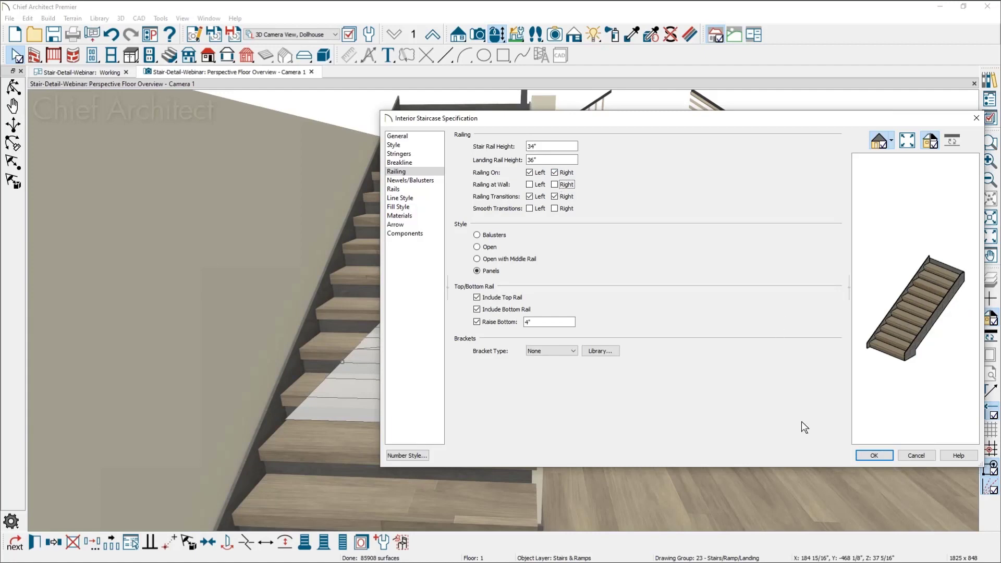
pyautogui.click(884, 456)
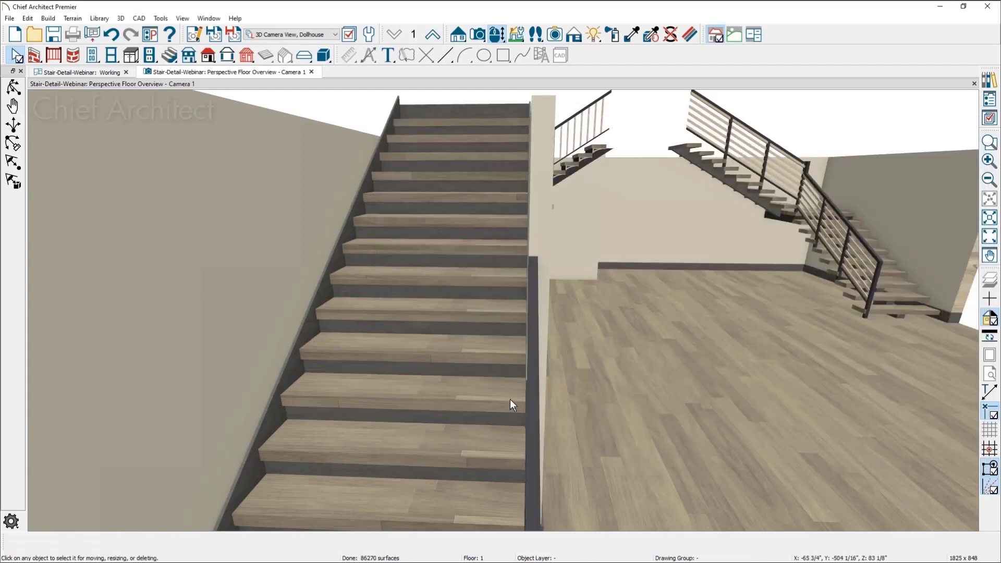
# Inspect the staircase's open-side railing from several angles, comparing where it ends at the wall with the neighbouring staircase
pyautogui.scroll(-3, 528, 383)
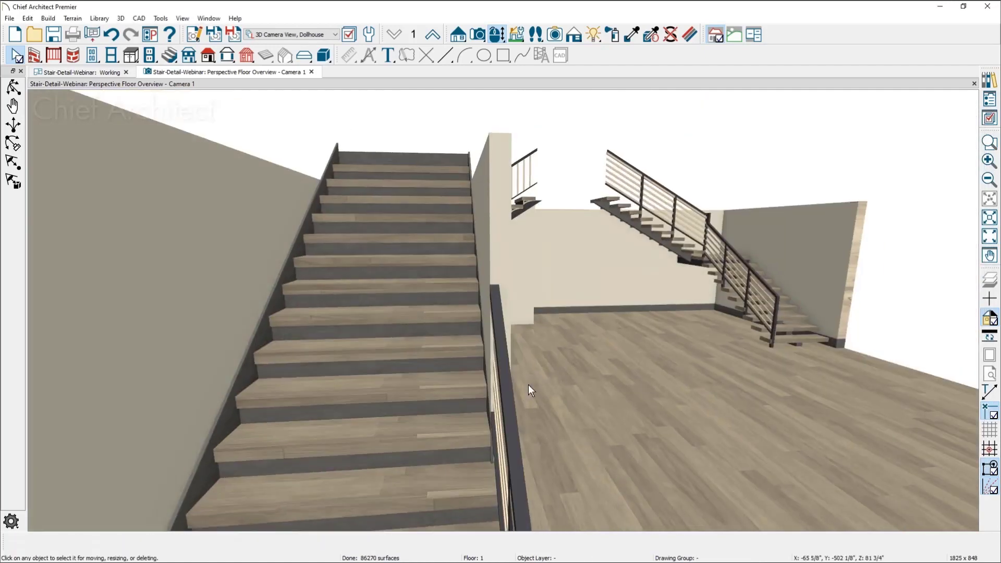
pyautogui.moveTo(536, 379); pyautogui.dragTo(568, 331, button='middle')
pyautogui.moveTo(567, 342); pyautogui.dragTo(562, 347)
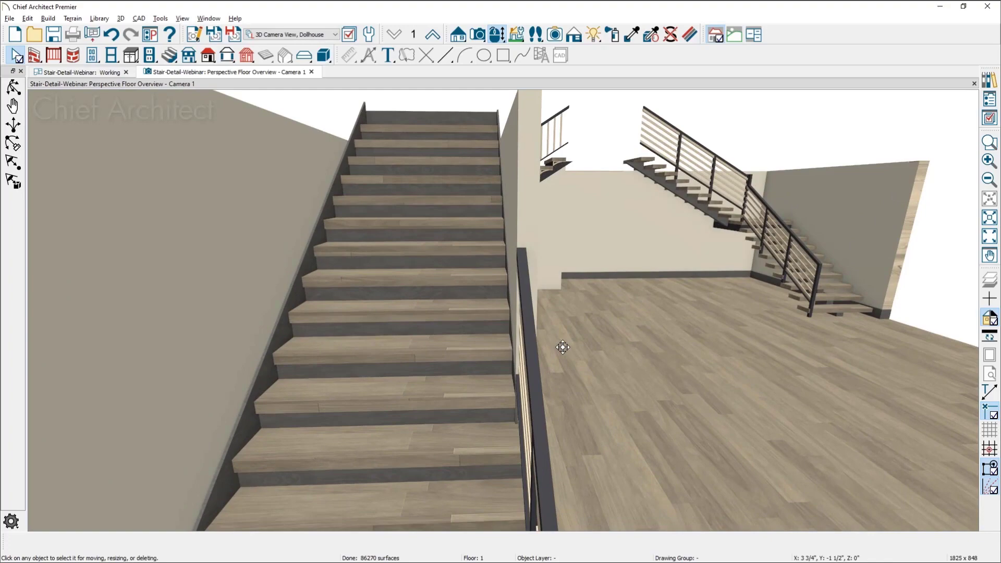
pyautogui.moveTo(563, 347); pyautogui.dragTo(531, 360)
pyautogui.moveTo(574, 372); pyautogui.dragTo(400, 255, button='middle')
pyautogui.moveTo(506, 320); pyautogui.dragTo(506, 323)
pyautogui.moveTo(506, 323); pyautogui.dragTo(369, 131, button='middle')
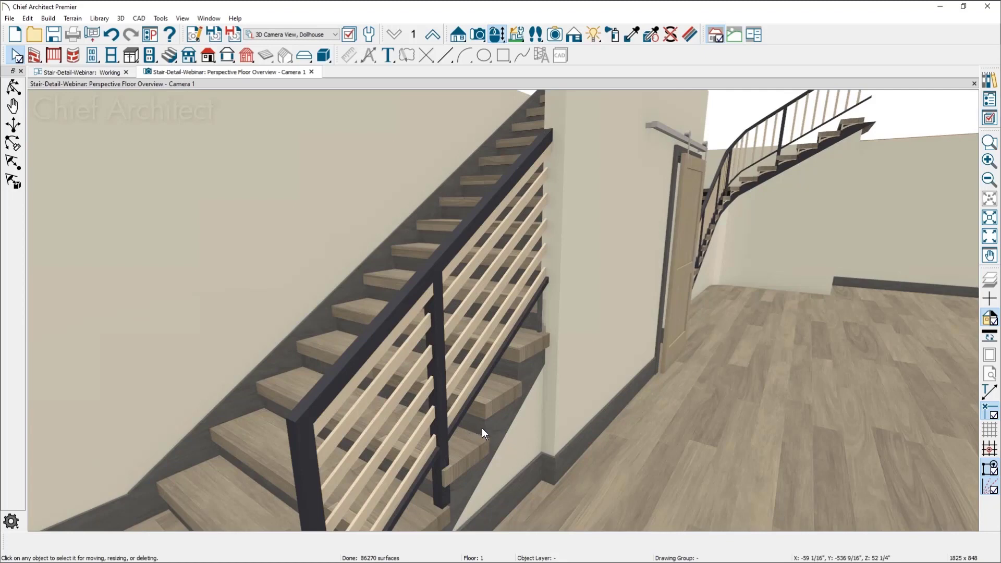
pyautogui.moveTo(493, 437); pyautogui.dragTo(493, 235, button='middle')
pyautogui.moveTo(504, 368); pyautogui.dragTo(430, 335, button='middle')
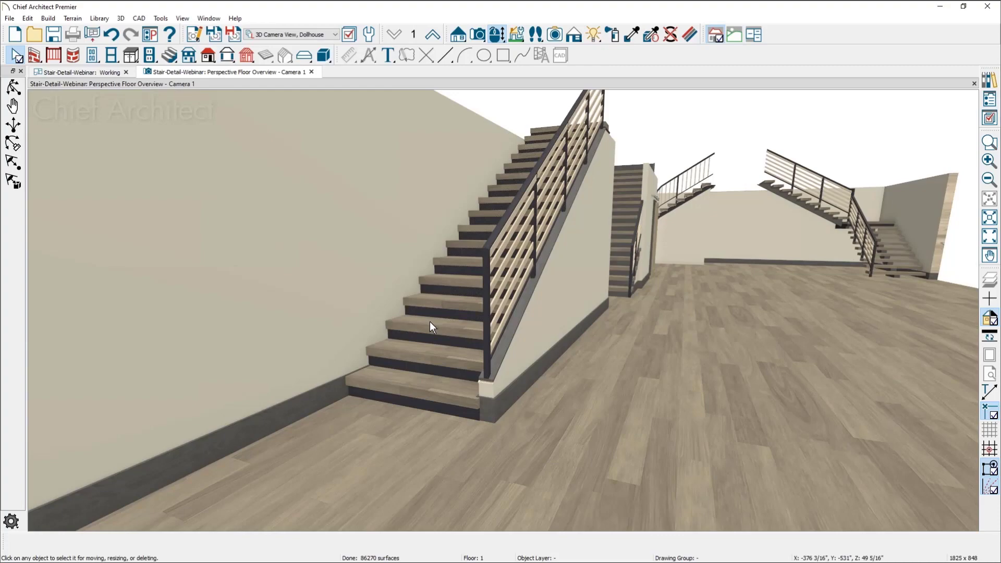
pyautogui.scroll(3, 648, 207)
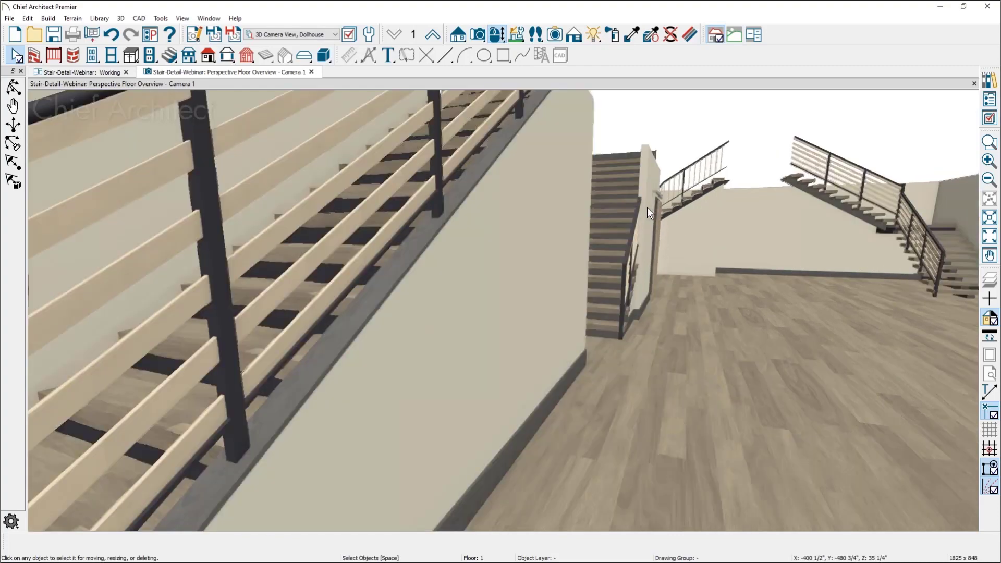
pyautogui.scroll(3, 644, 211)
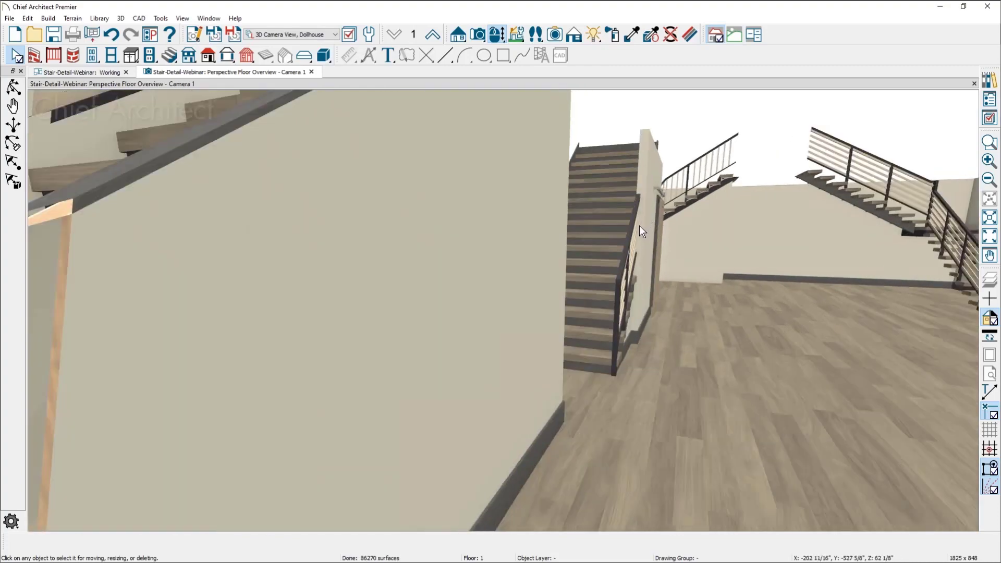
pyautogui.scroll(3, 637, 231)
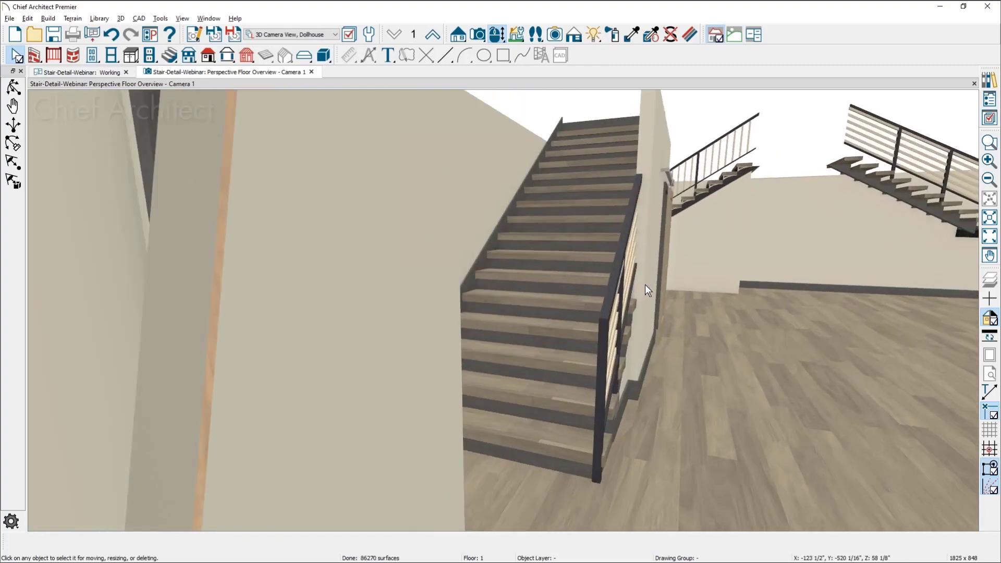
pyautogui.scroll(2, 616, 291)
pyautogui.scroll(2, 615, 291)
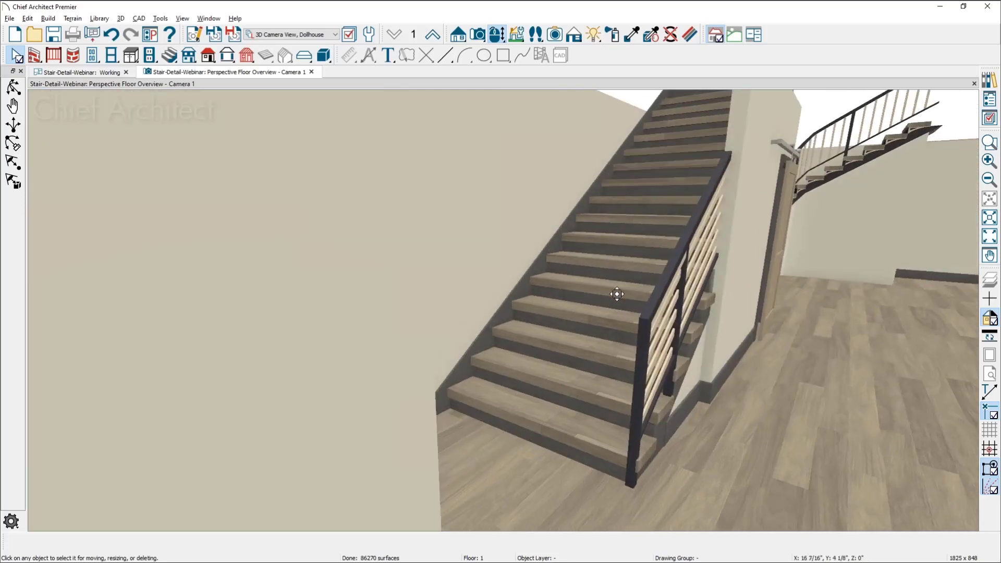
pyautogui.scroll(-1, 616, 294)
pyautogui.moveTo(617, 294); pyautogui.dragTo(488, 464, button='middle')
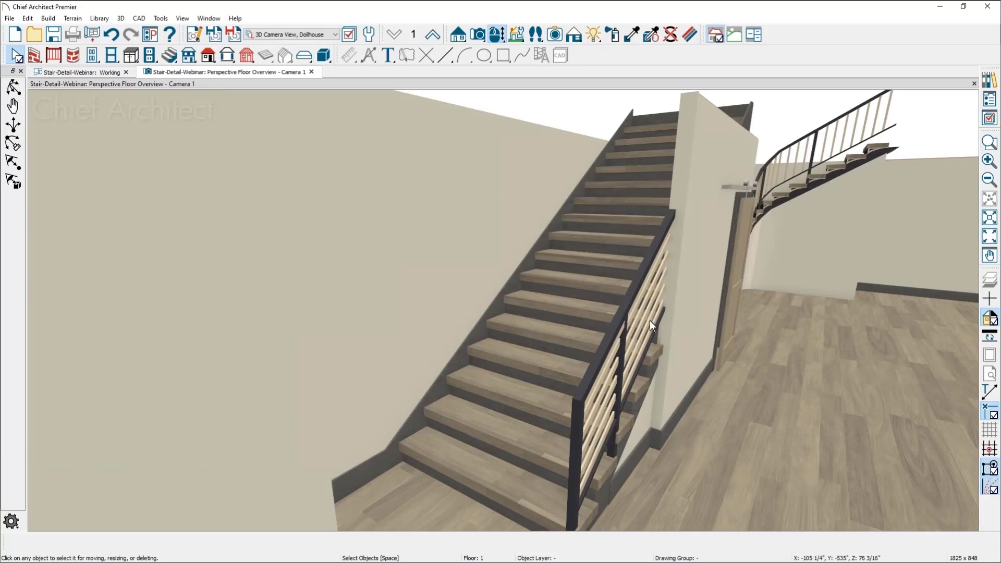
# Review the other staircases across the floor, including the curved staircase and the open-riser staircase with the landing
pyautogui.scroll(-2, 668, 300)
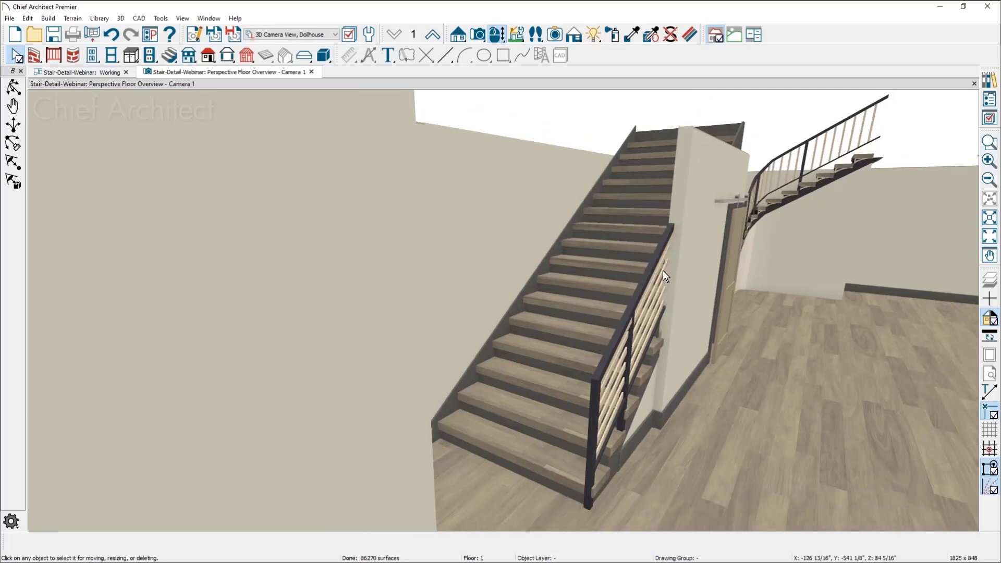
pyautogui.scroll(-5, 662, 270)
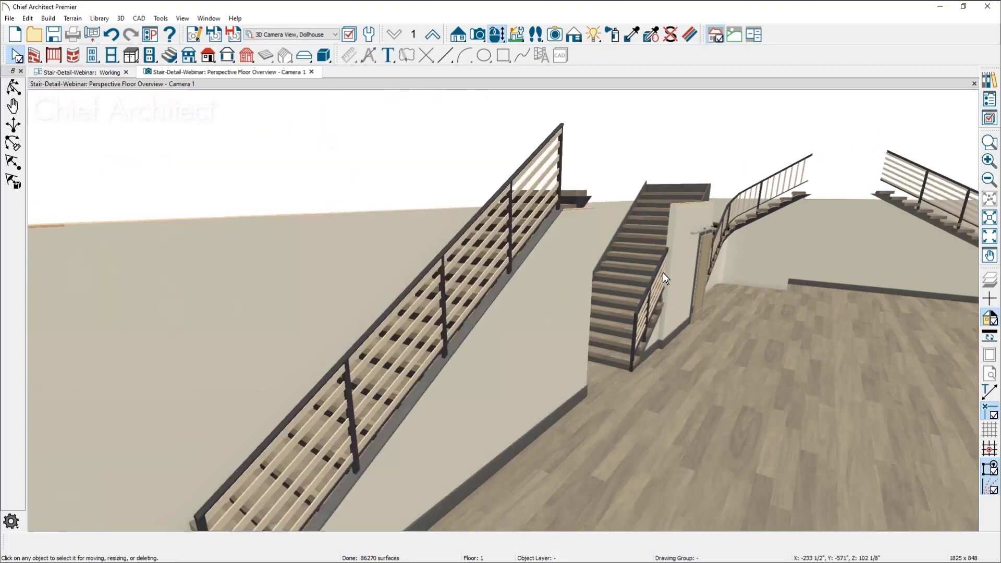
pyautogui.scroll(-1, 662, 272)
pyautogui.moveTo(677, 306); pyautogui.dragTo(471, 249, button='middle')
pyautogui.scroll(-3, 477, 239)
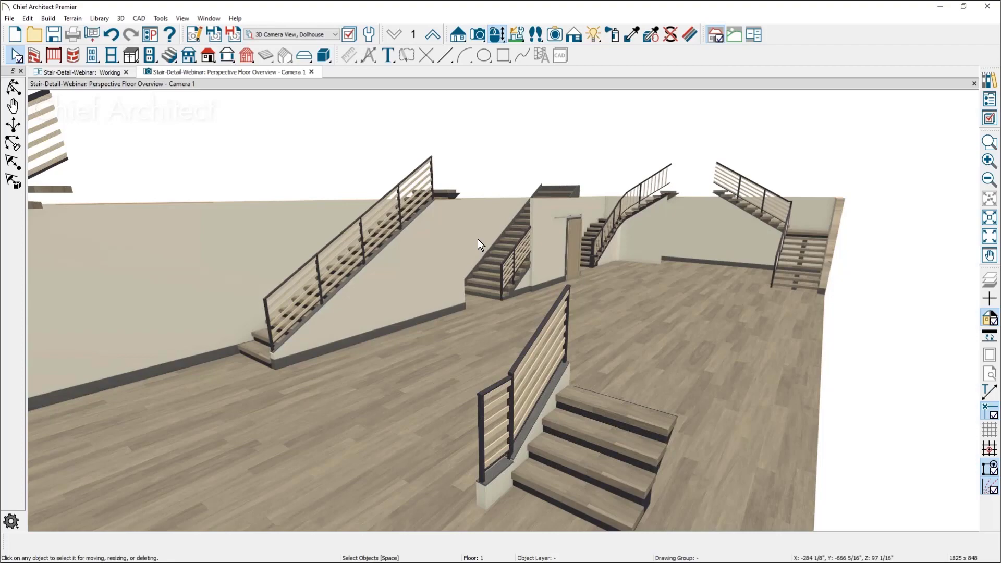
pyautogui.scroll(3, 784, 220)
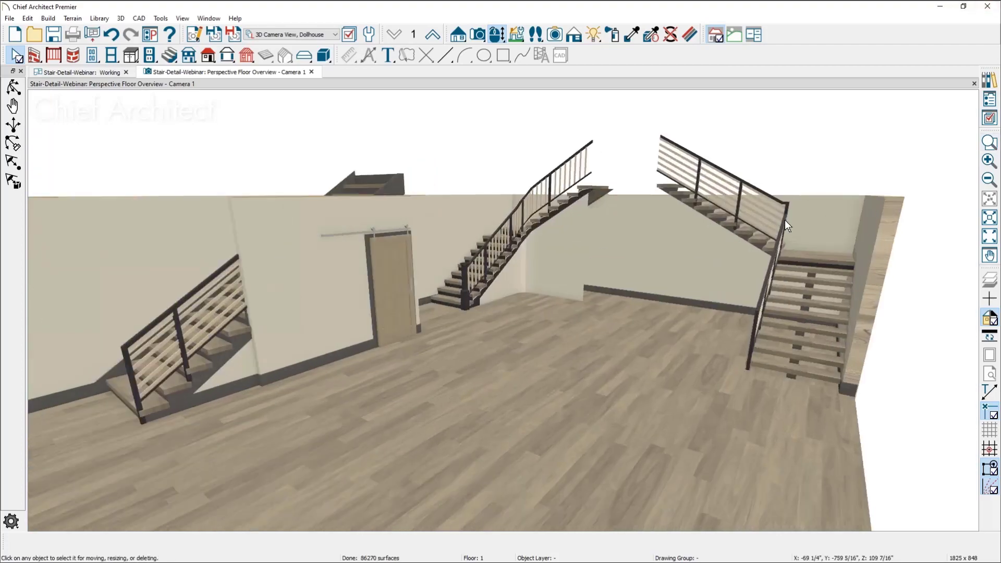
pyautogui.scroll(5, 784, 220)
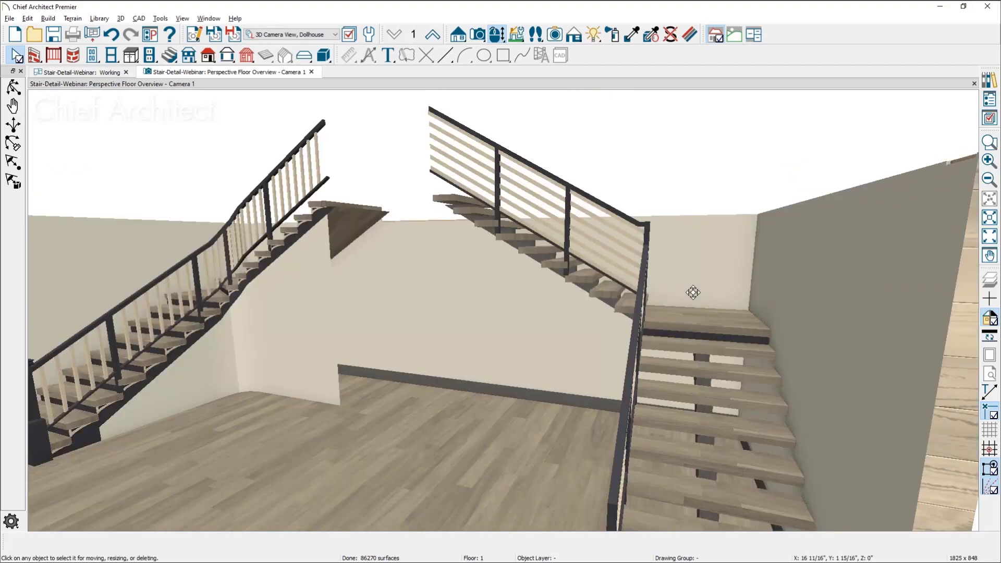
pyautogui.scroll(-1, 692, 293)
pyautogui.scroll(-1, 490, 273)
pyautogui.scroll(-1, 524, 349)
pyautogui.moveTo(603, 354); pyautogui.dragTo(605, 353)
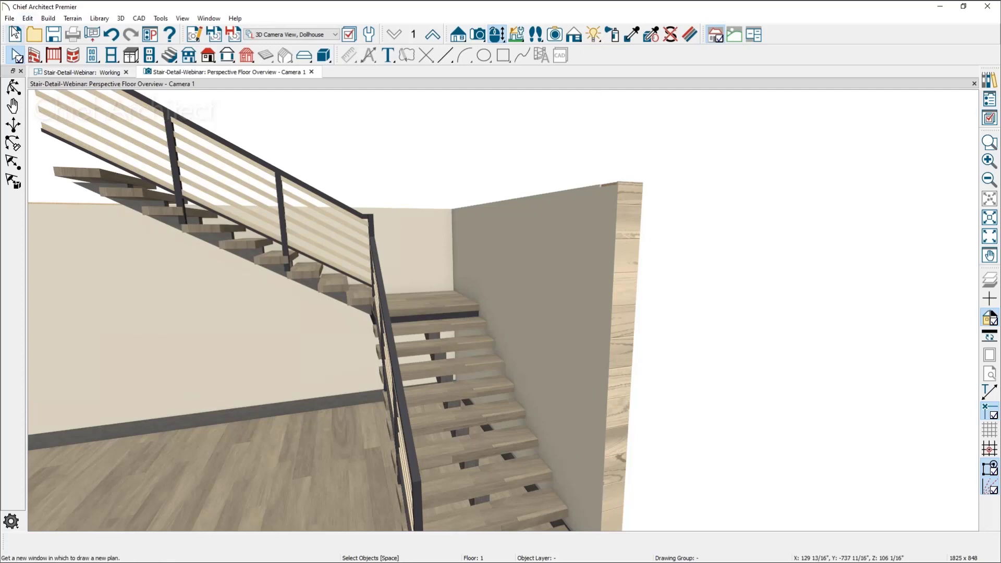
# Start a new blank plan and draw a rectangular room with straight walls
pyautogui.click(27, 19)
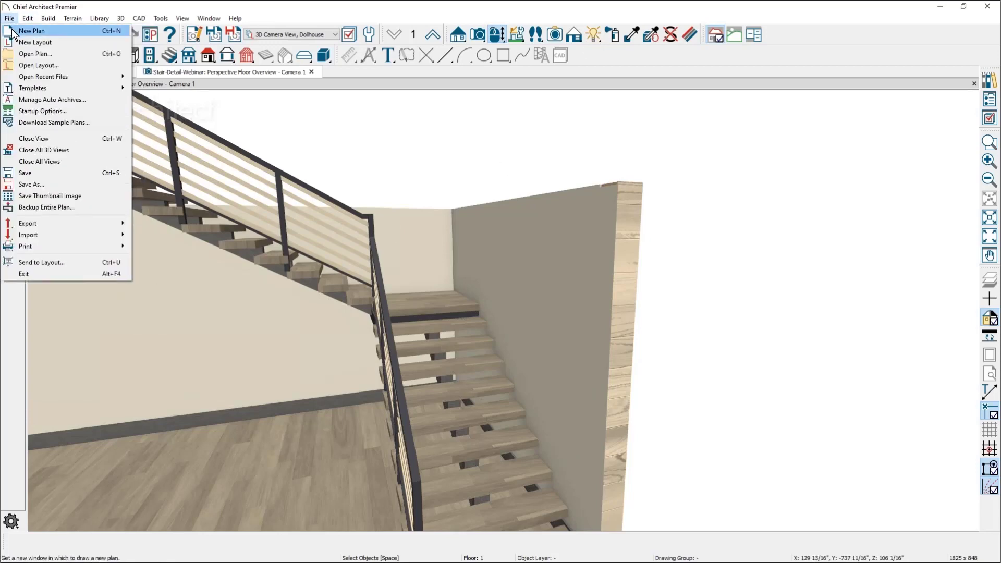
pyautogui.click(20, 30)
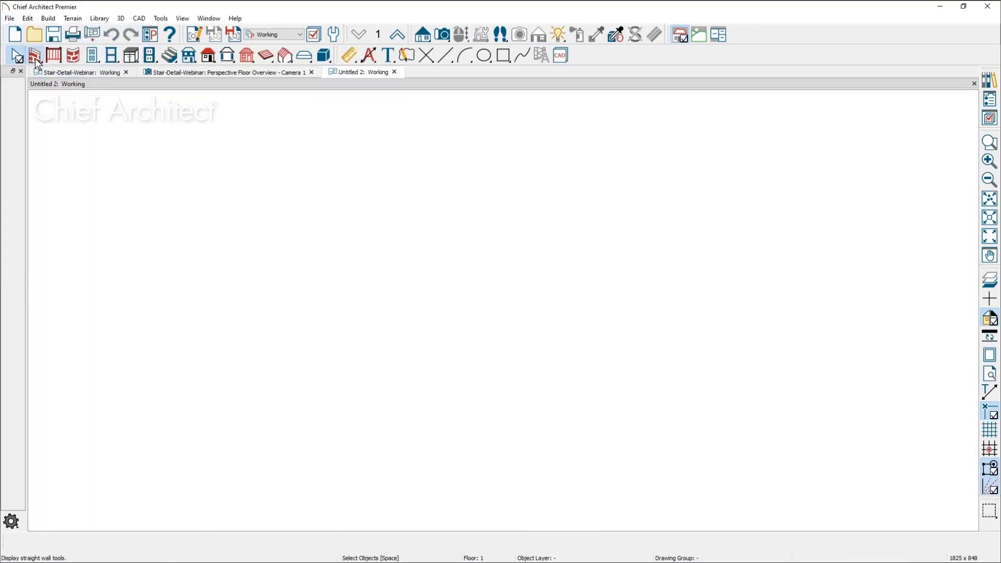
pyautogui.click(35, 55)
pyautogui.moveTo(265, 223)
pyautogui.mouseDown()
pyautogui.moveTo(483, 250)
pyautogui.moveTo(465, 465)
pyautogui.moveTo(402, 474)
pyautogui.moveTo(262, 453)
pyautogui.moveTo(277, 306)
pyautogui.moveTo(265, 227)
pyautogui.mouseUp()
pyautogui.press('space')
pyautogui.moveTo(353, 320); pyautogui.dragTo(352, 295, button='middle')
pyautogui.scroll(-1, 357, 324)
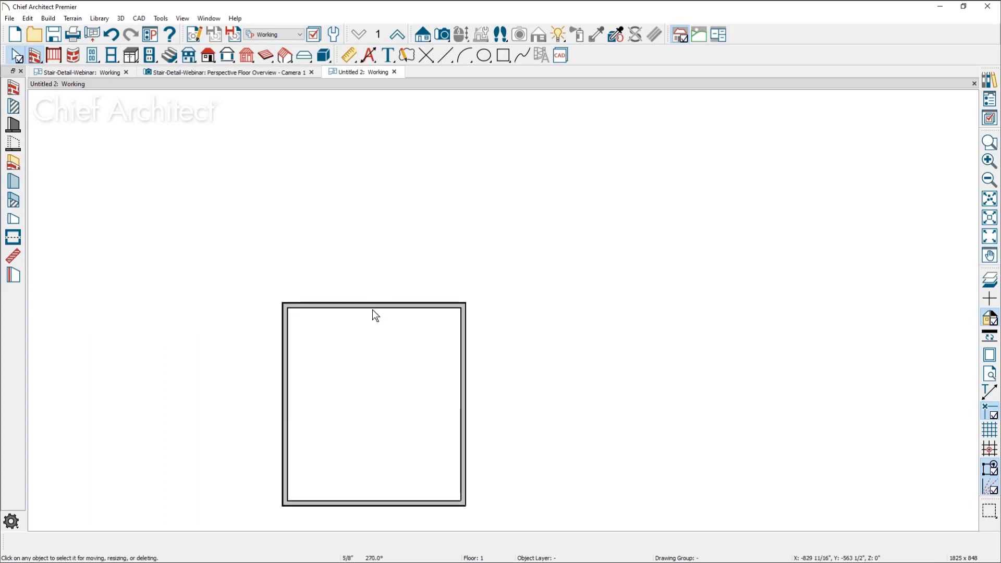
# Move the room's upper wall outward to make a longer rectangular room, and clear the selection
pyautogui.click(373, 305)
pyautogui.moveTo(373, 304); pyautogui.dragTo(381, 214)
pyautogui.press('Escape')
pyautogui.moveTo(459, 392); pyautogui.dragTo(468, 342, button='middle')
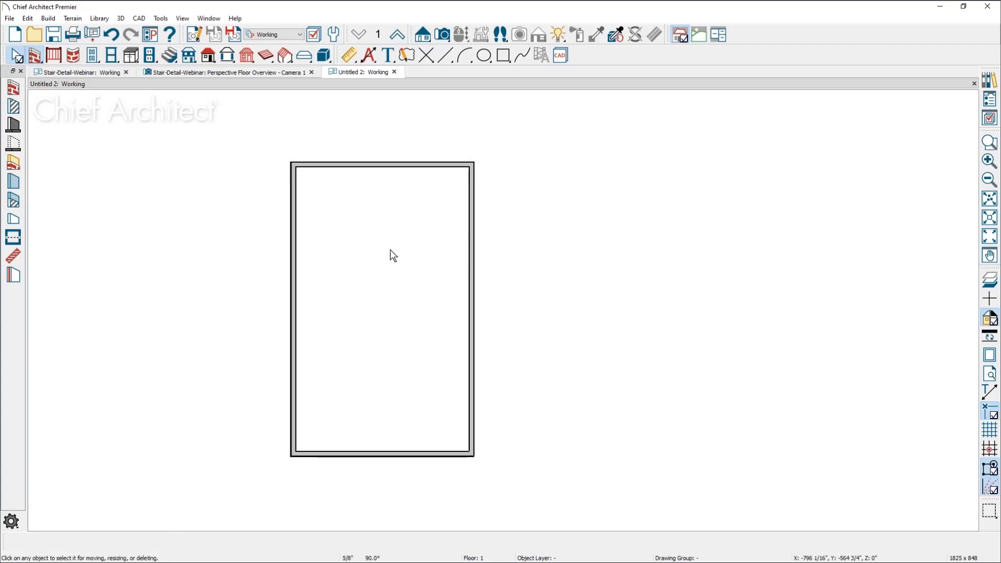
# Build a foundation below the rectangular room, using walls with footings and the default stem wall settings
pyautogui.click(48, 19)
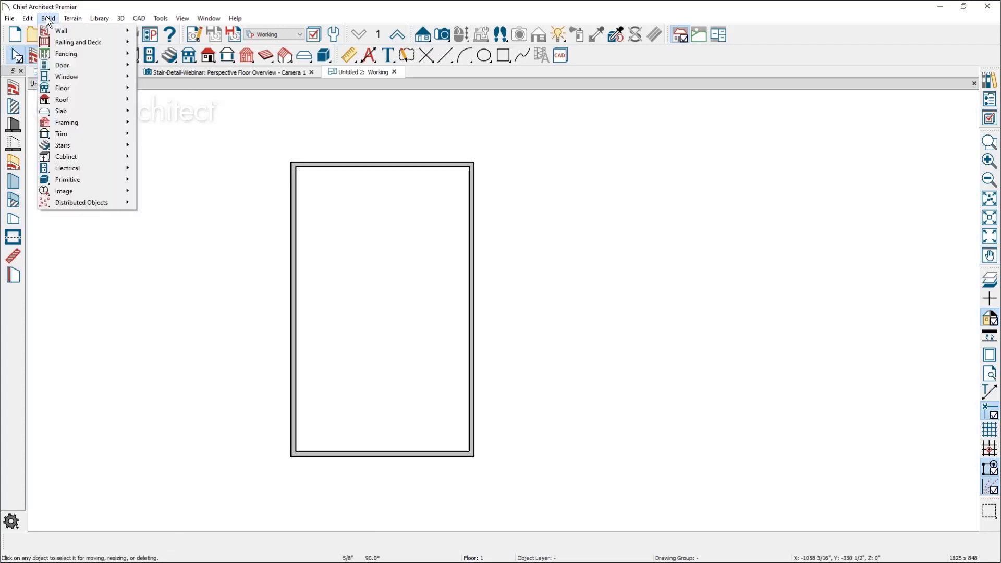
pyautogui.moveTo(83, 89)
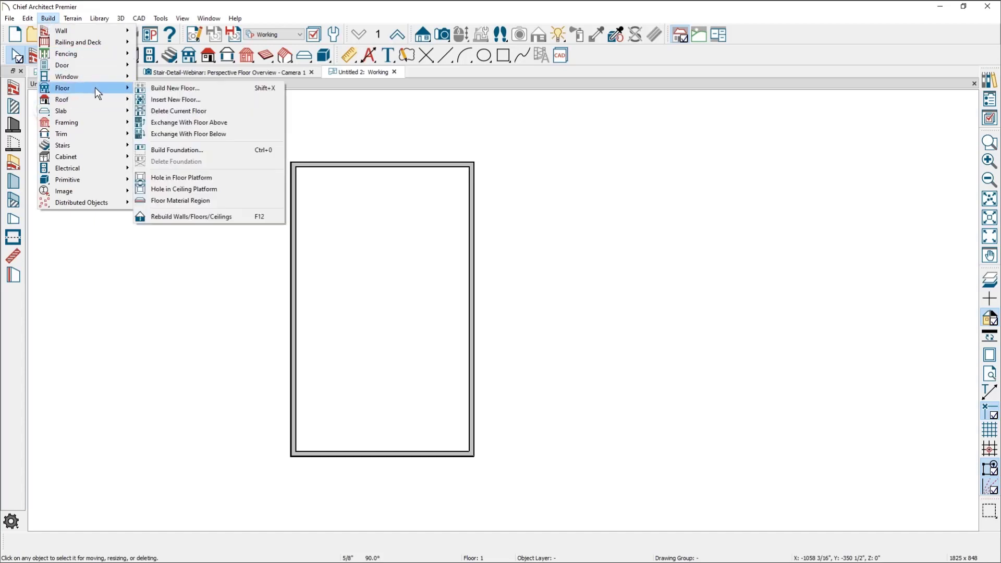
pyautogui.click(217, 150)
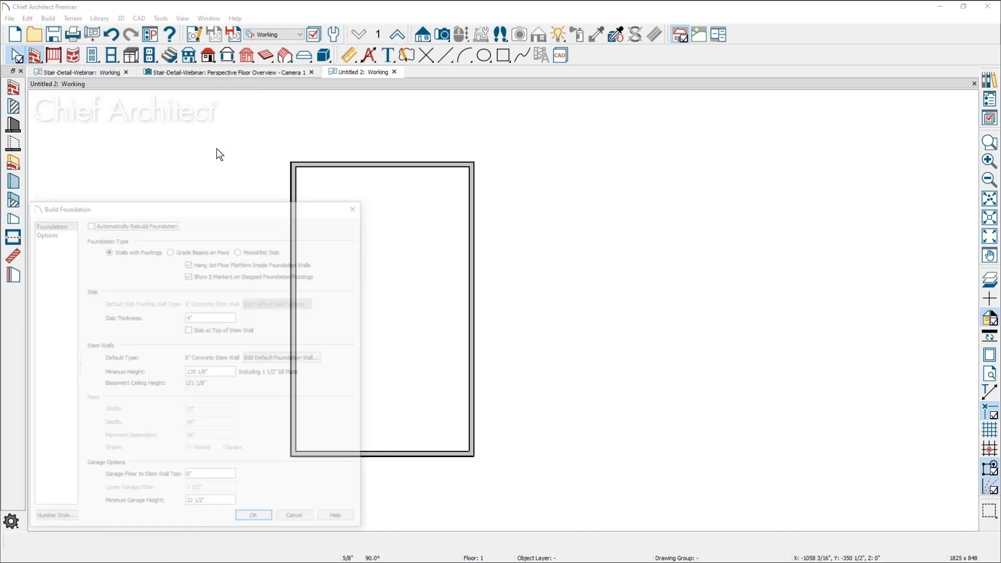
pyautogui.click(262, 520)
pyautogui.click(475, 296)
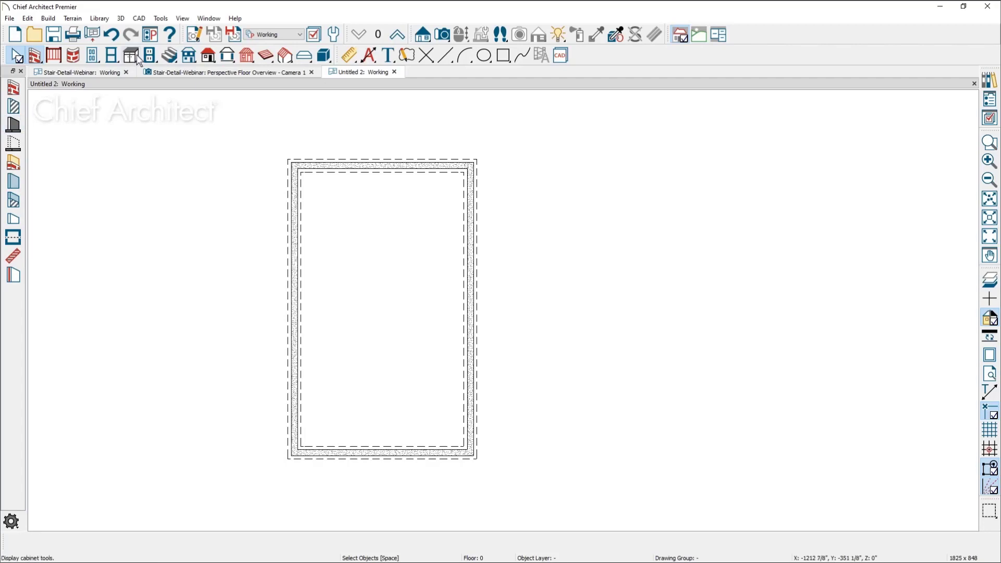
# Place a straight staircase on the foundation floor against the room's left wall, and shift it down about 1'-6 1/8" along the wall
pyautogui.click(169, 54)
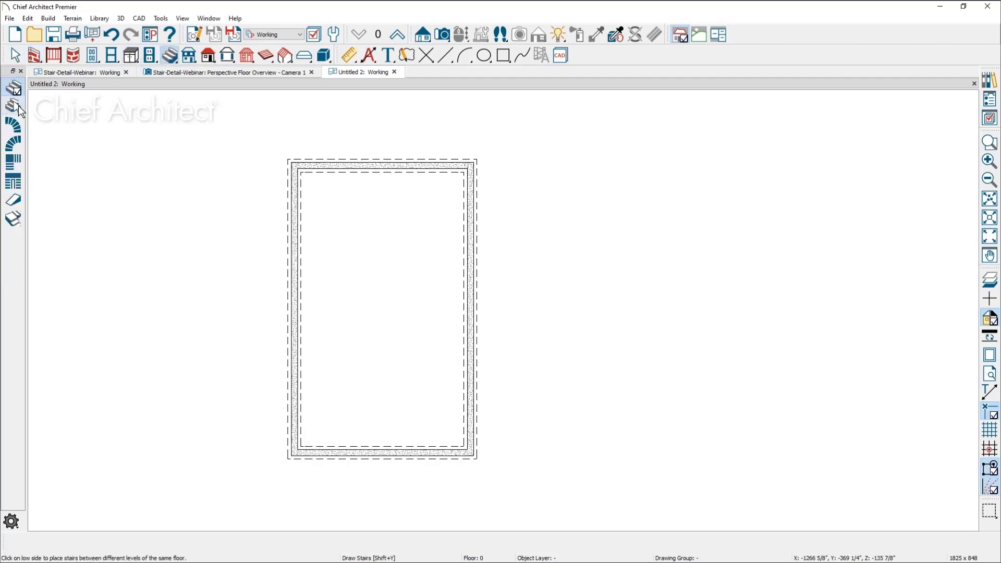
pyautogui.click(18, 105)
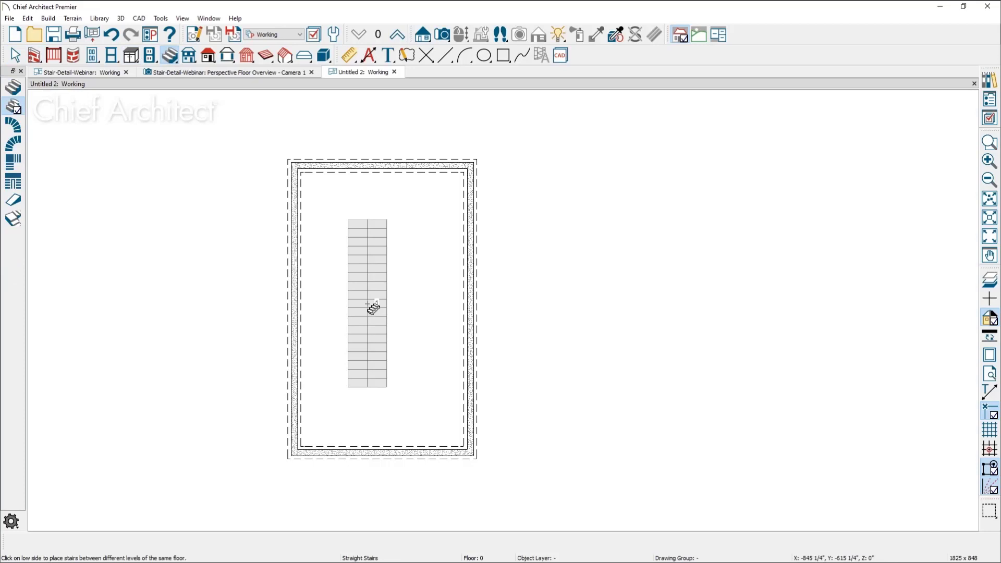
pyautogui.click(355, 313)
pyautogui.moveTo(347, 312); pyautogui.dragTo(317, 312)
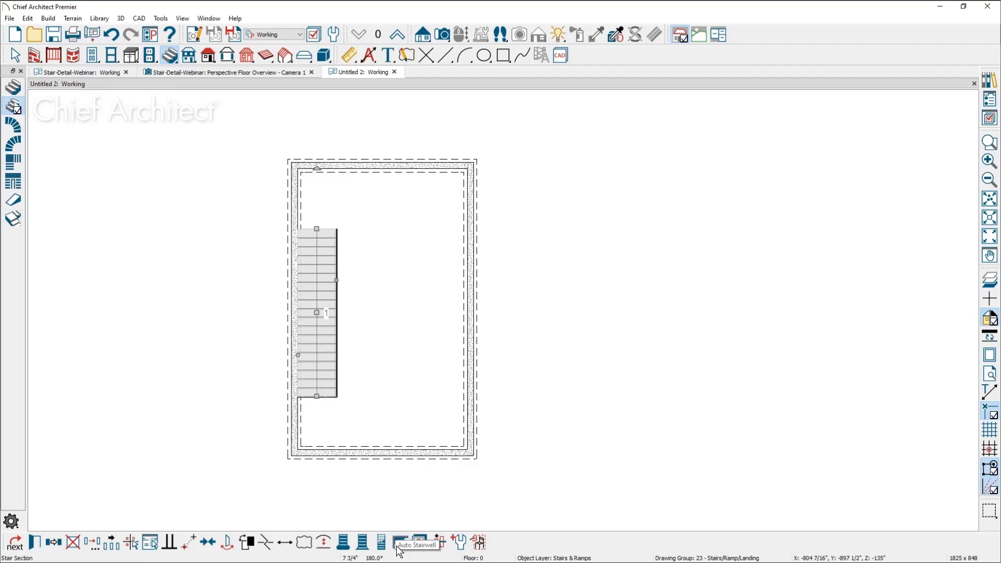
pyautogui.moveTo(317, 312); pyautogui.dragTo(317, 327)
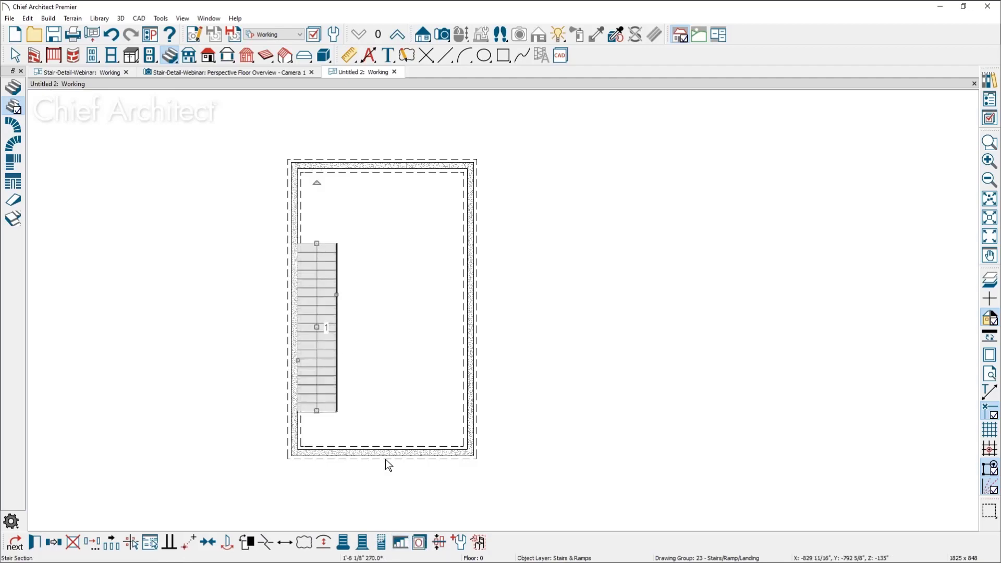
# Generate an automatic stairwell above the basement staircase and go up to floor 1
pyautogui.click(405, 542)
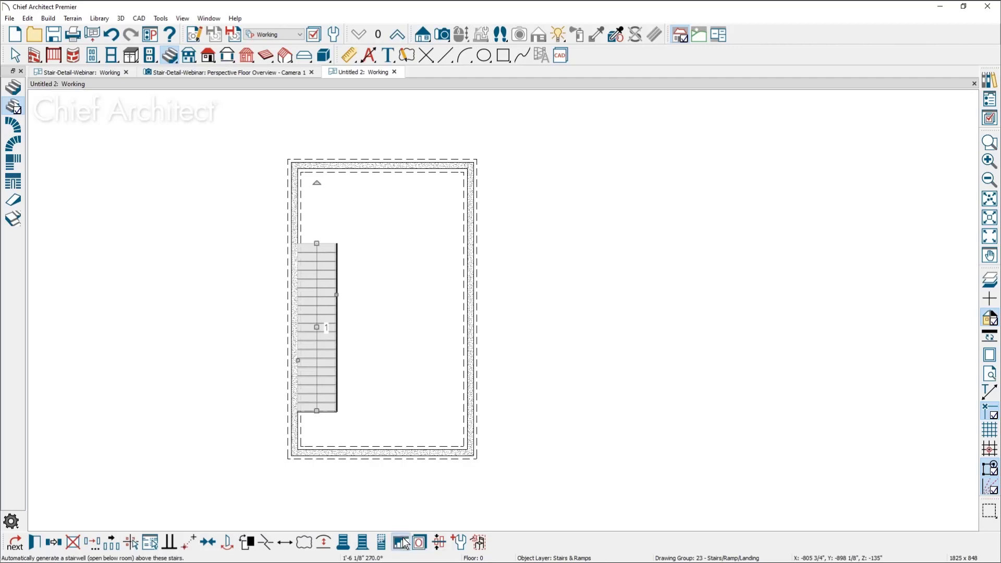
pyautogui.click(398, 34)
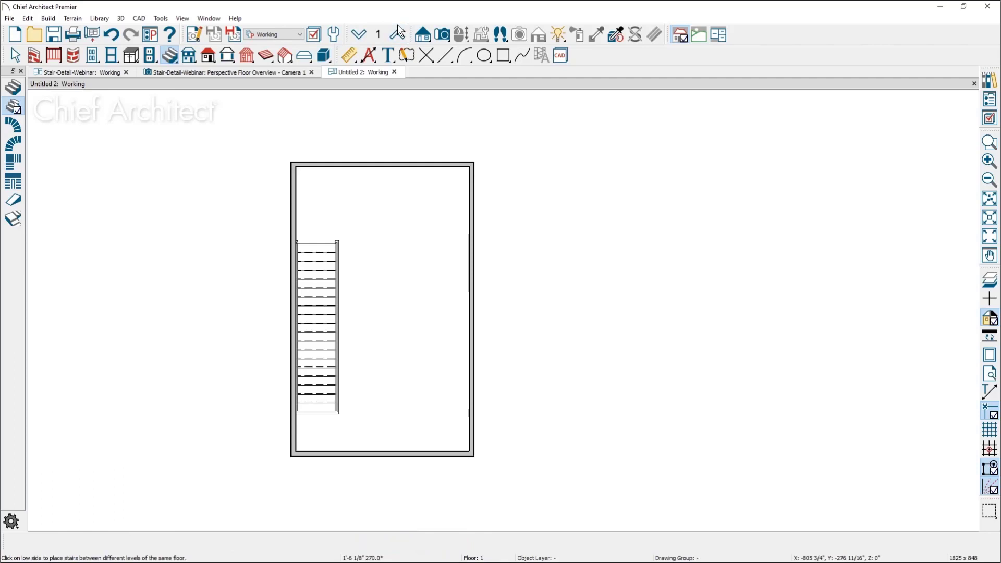
pyautogui.press('Escape')
# Draw interior walls from the stairwell railing's upper corner around to the left exterior wall, about 4'-6 1/2" across, enclosing the stair head
pyautogui.scroll(2, 332, 248)
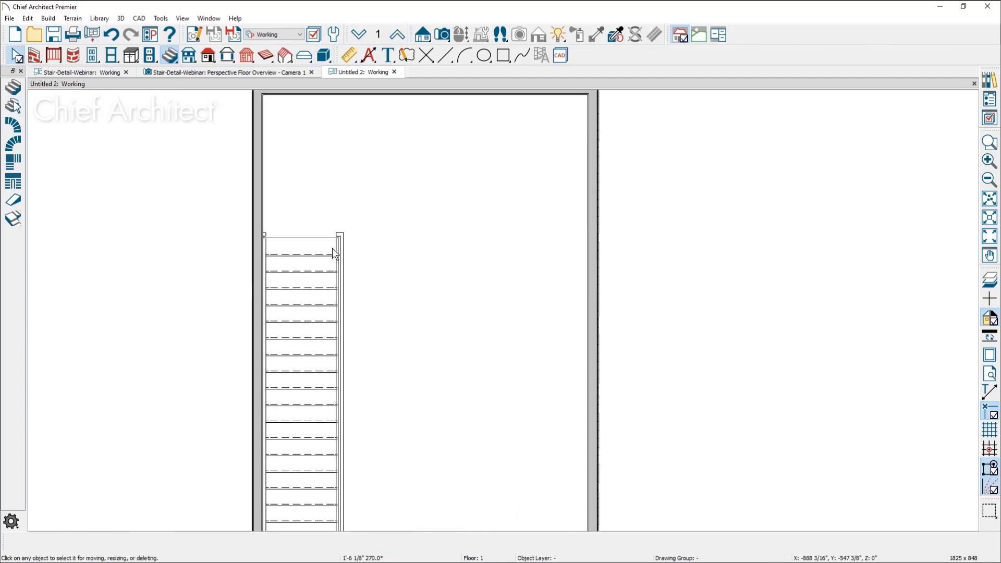
pyautogui.scroll(1, 333, 248)
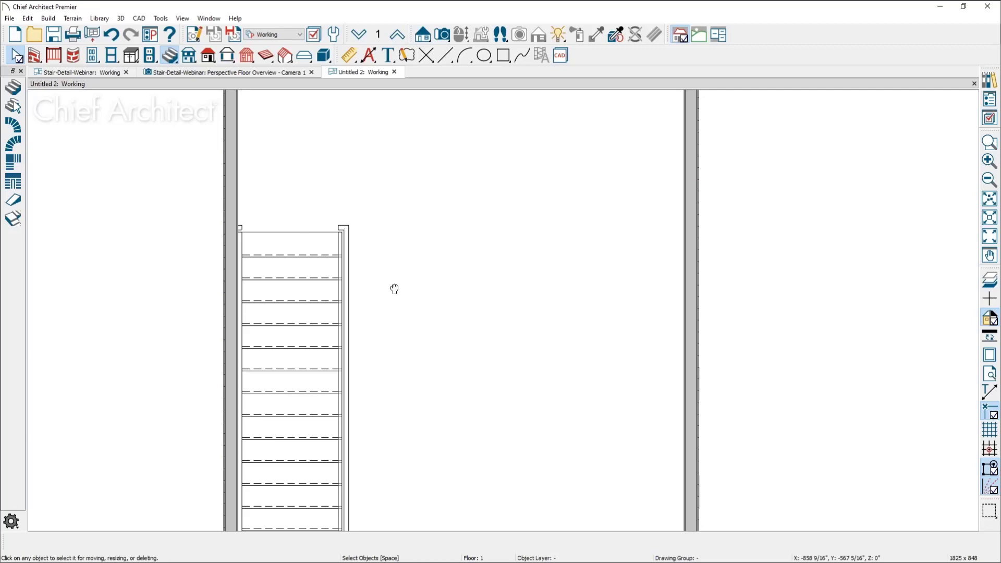
pyautogui.moveTo(395, 289); pyautogui.dragTo(396, 318, button='middle')
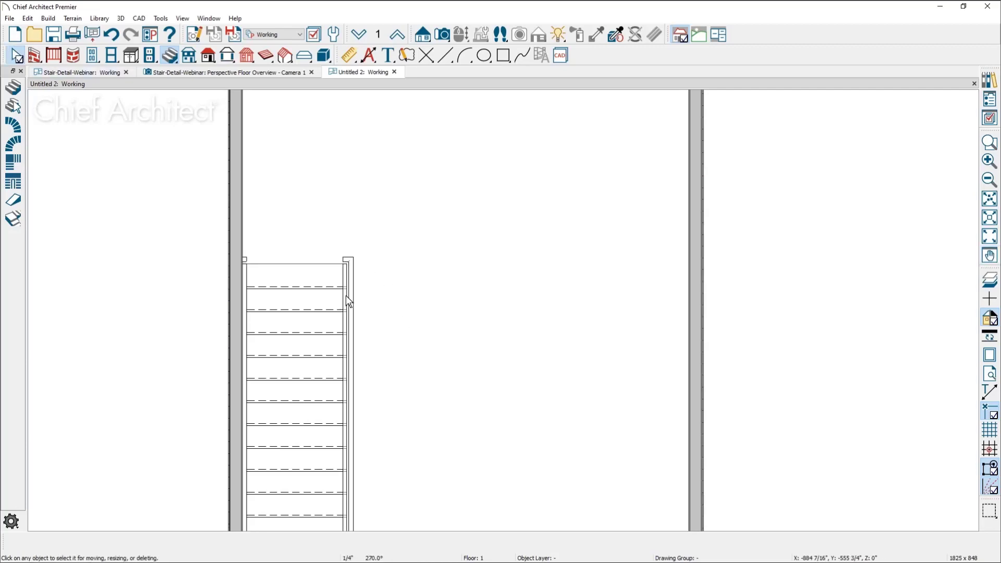
pyautogui.click(34, 55)
pyautogui.click(18, 108)
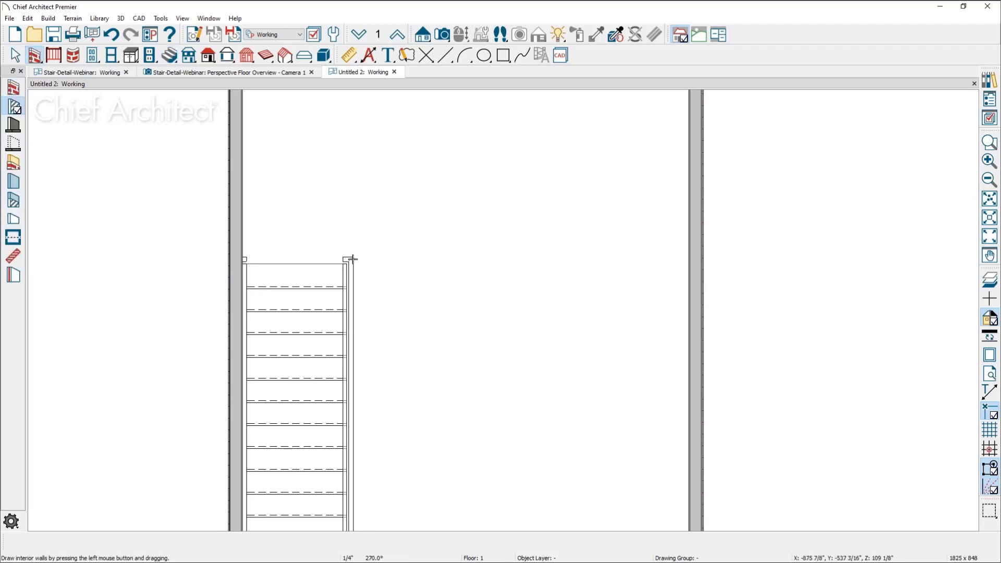
pyautogui.moveTo(353, 259)
pyautogui.mouseDown()
pyautogui.moveTo(348, 182)
pyautogui.moveTo(239, 175)
pyautogui.moveTo(241, 185)
pyautogui.mouseUp()
pyautogui.press('space')
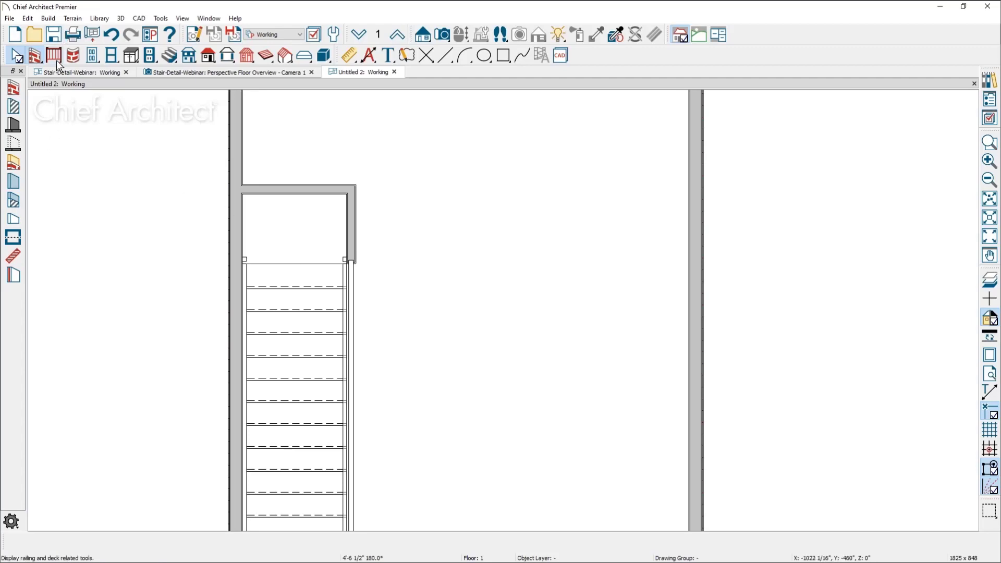
# Place a hinged door in the new interior wall facing the head of the stairs
pyautogui.click(93, 57)
pyautogui.moveTo(290, 232); pyautogui.dragTo(323, 335, button='middle')
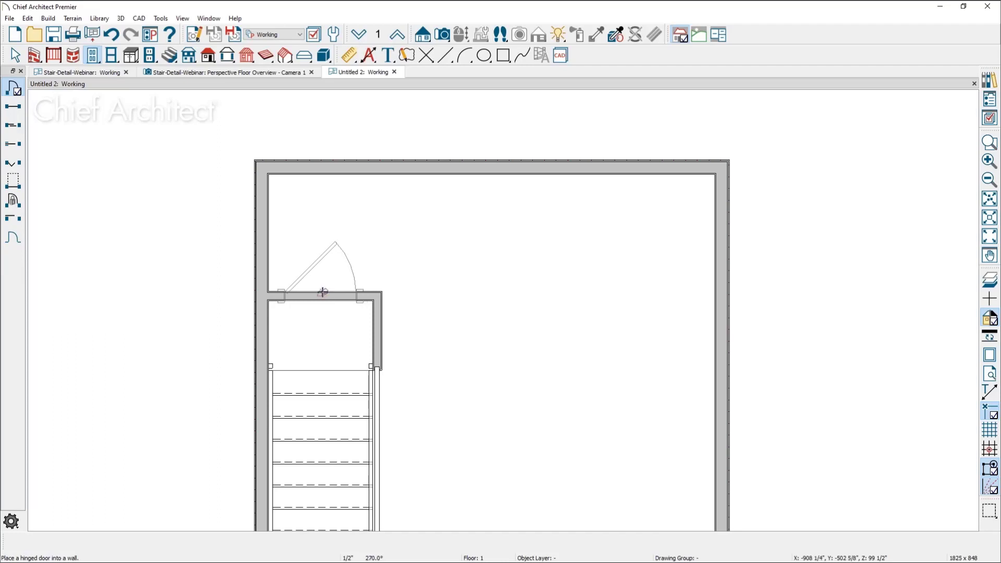
pyautogui.click(320, 294)
pyautogui.press('space')
# Try to change the railing doorway at the top of the stairs to the Hinged door type
pyautogui.moveTo(378, 394); pyautogui.dragTo(361, 280, button='middle')
pyautogui.scroll(1, 333, 242)
pyautogui.click(326, 256)
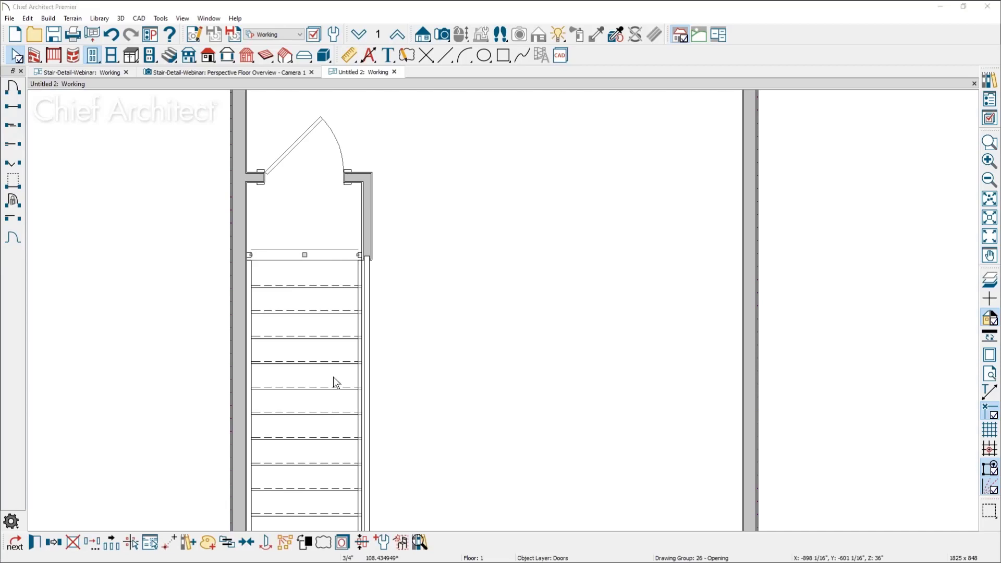
pyautogui.press('e')
pyautogui.click(409, 124)
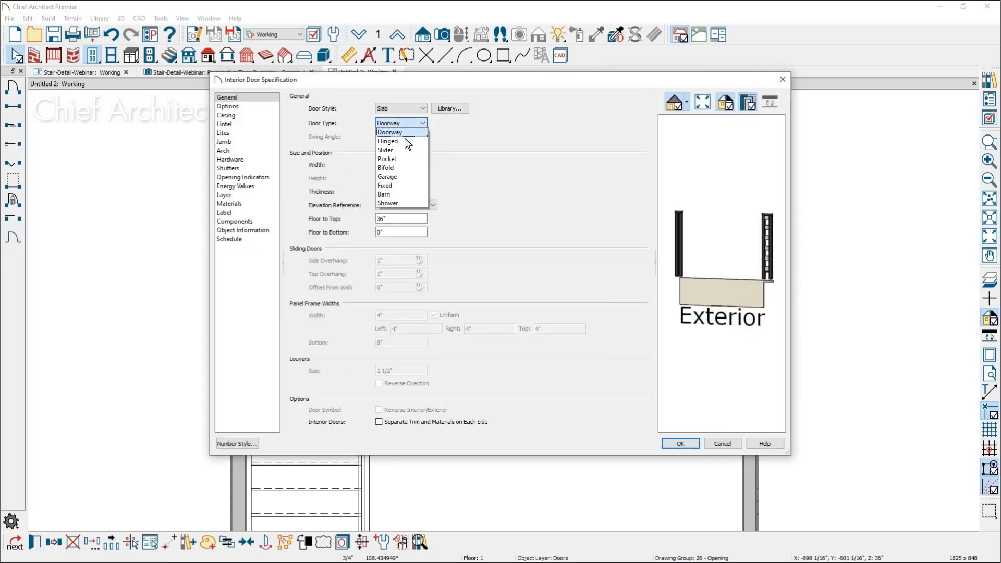
pyautogui.click(401, 141)
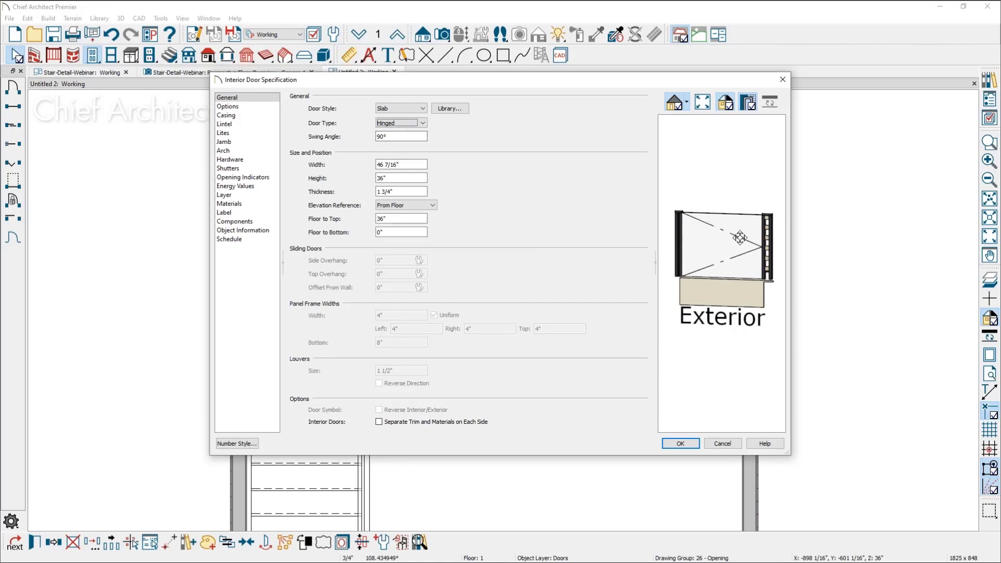
pyautogui.press('Return')
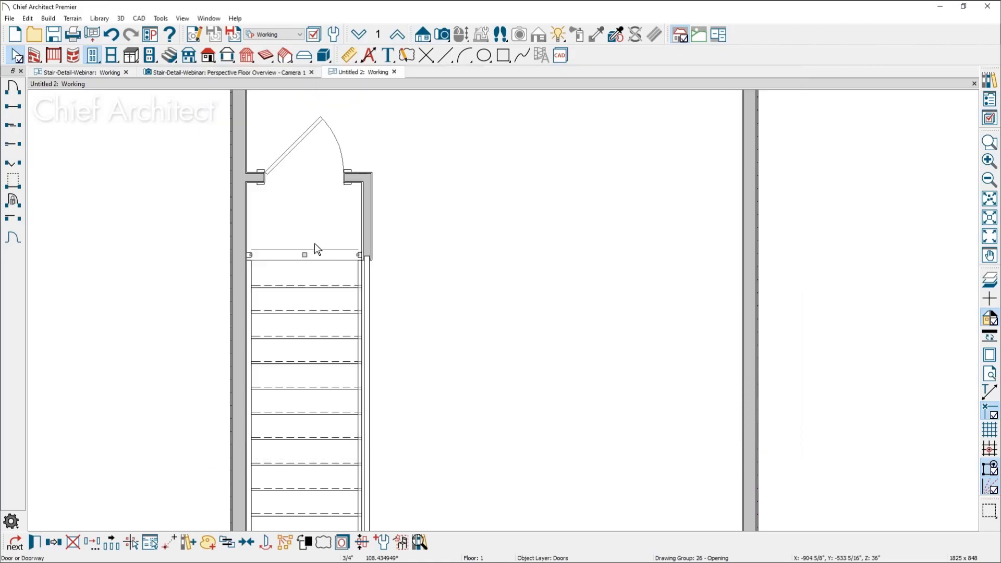
# Remove the interior walls and the hinged door from the head of the stairs
pyautogui.click(250, 255)
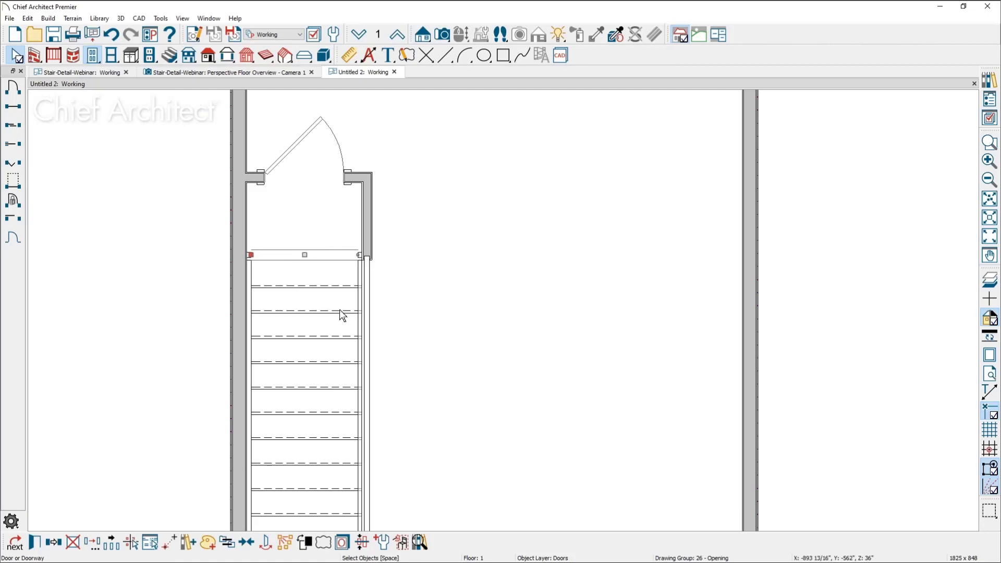
pyautogui.click(359, 178)
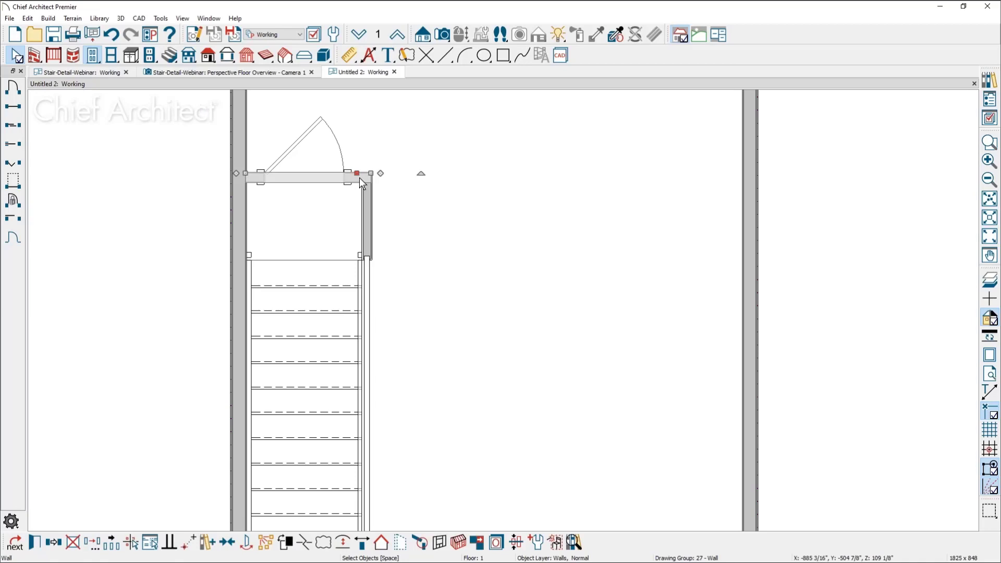
pyautogui.press('Delete')
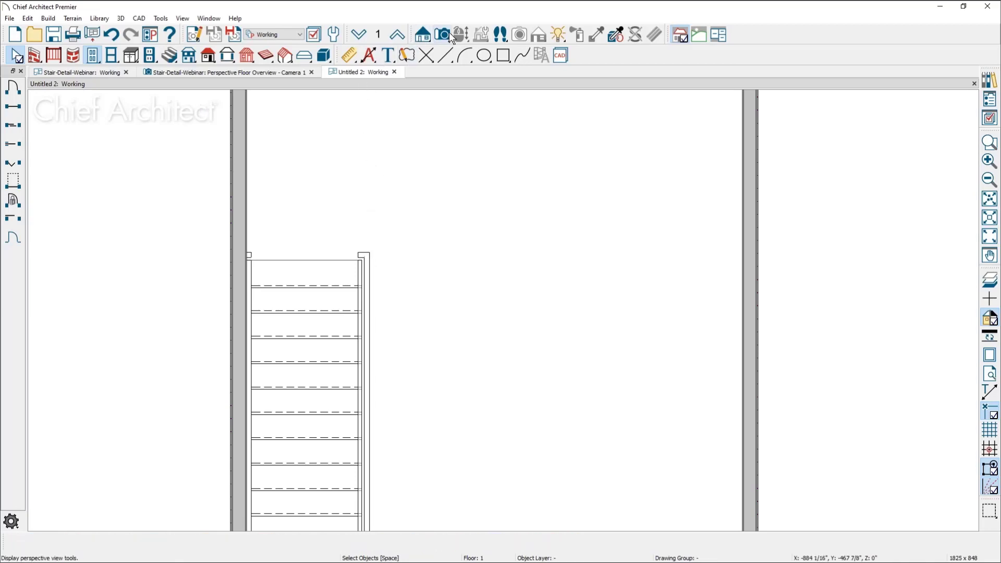
# Create a perspective floor overview of floor 1 and examine the railing ends and newels at the top of the stairs
pyautogui.click(448, 32)
pyautogui.click(13, 123)
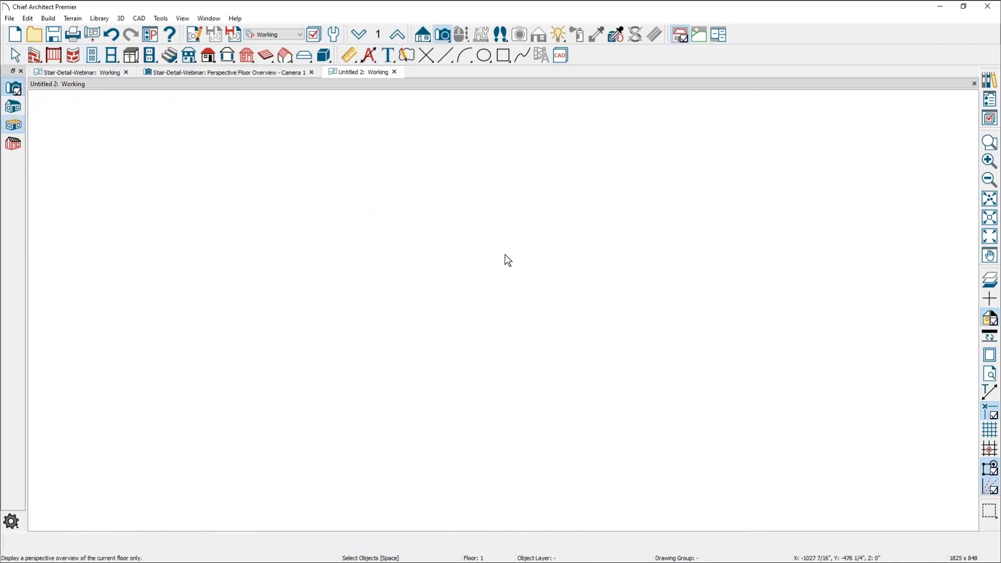
pyautogui.scroll(5, 503, 282)
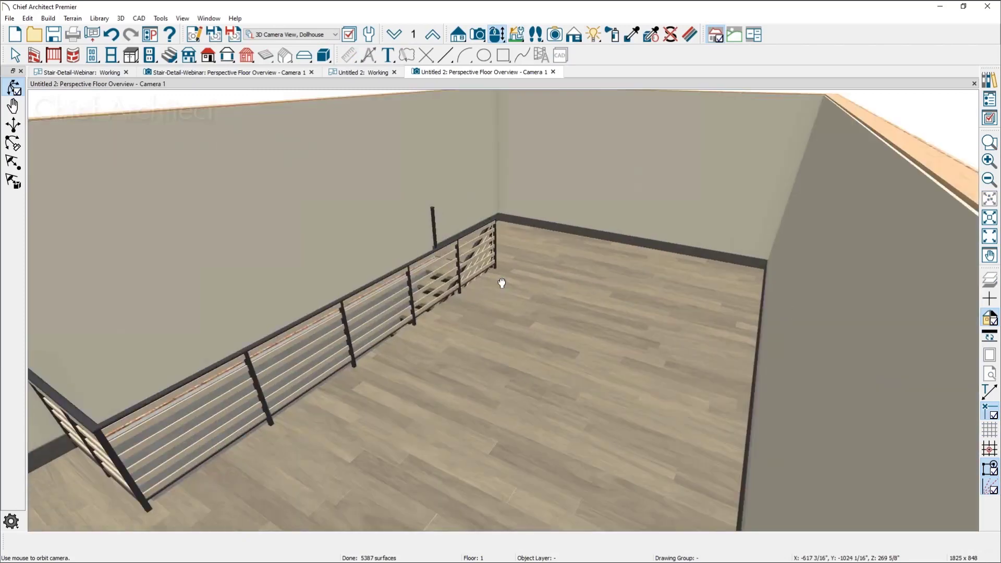
pyautogui.moveTo(501, 282); pyautogui.dragTo(338, 431, button='middle')
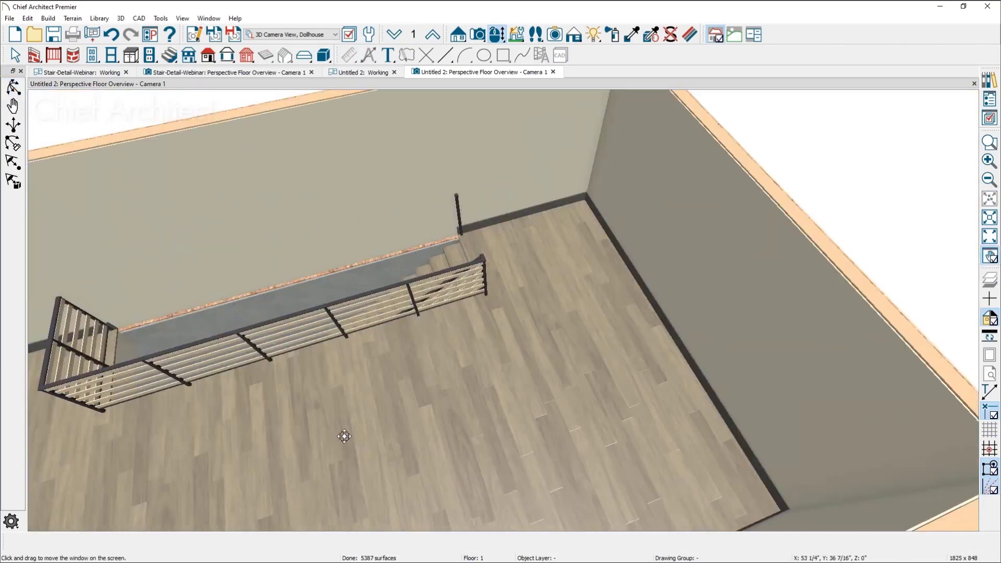
pyautogui.moveTo(381, 355); pyautogui.dragTo(637, 294)
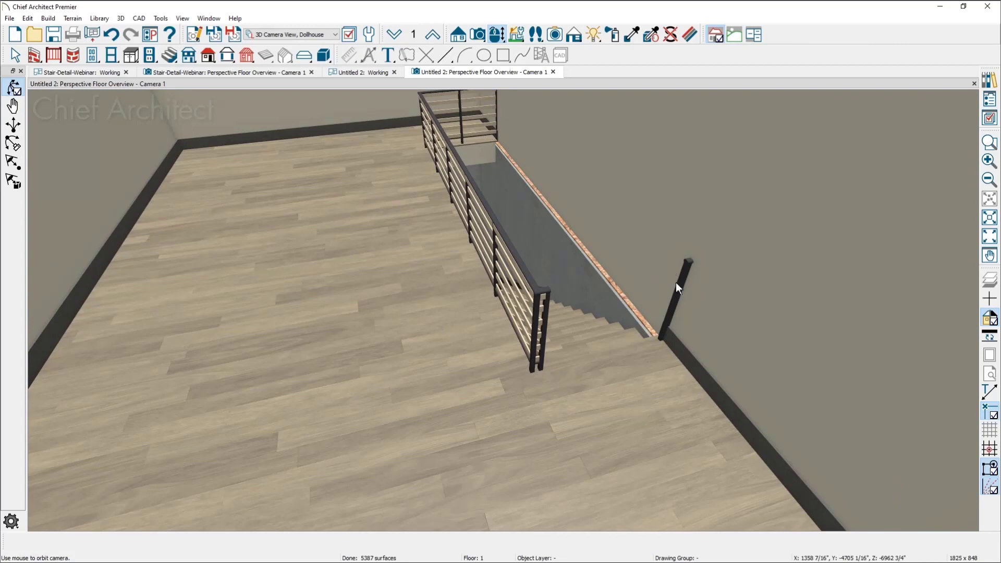
pyautogui.press('space')
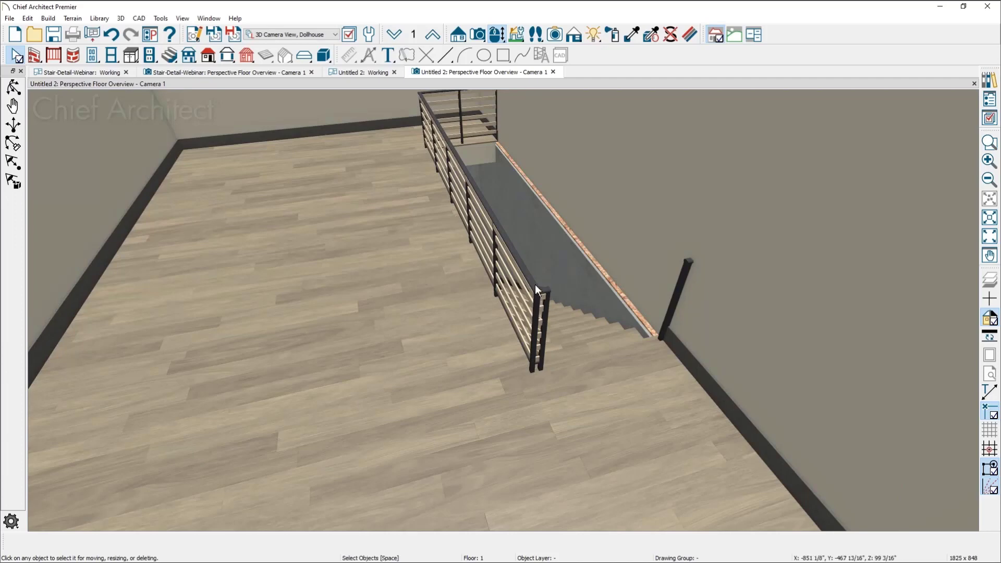
pyautogui.click(543, 295)
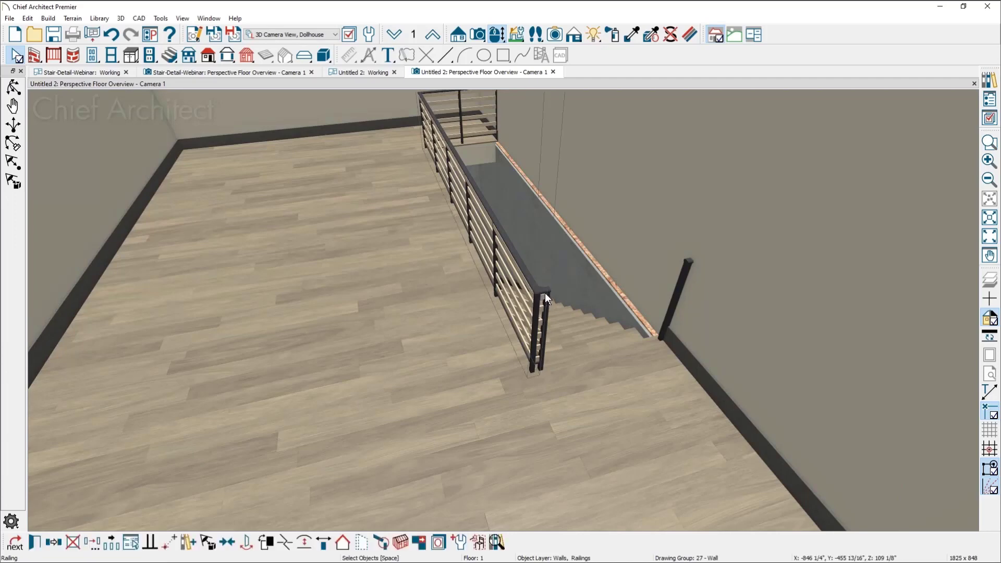
pyautogui.keyDown('shift'); pyautogui.click(545, 293); pyautogui.keyUp('shift')
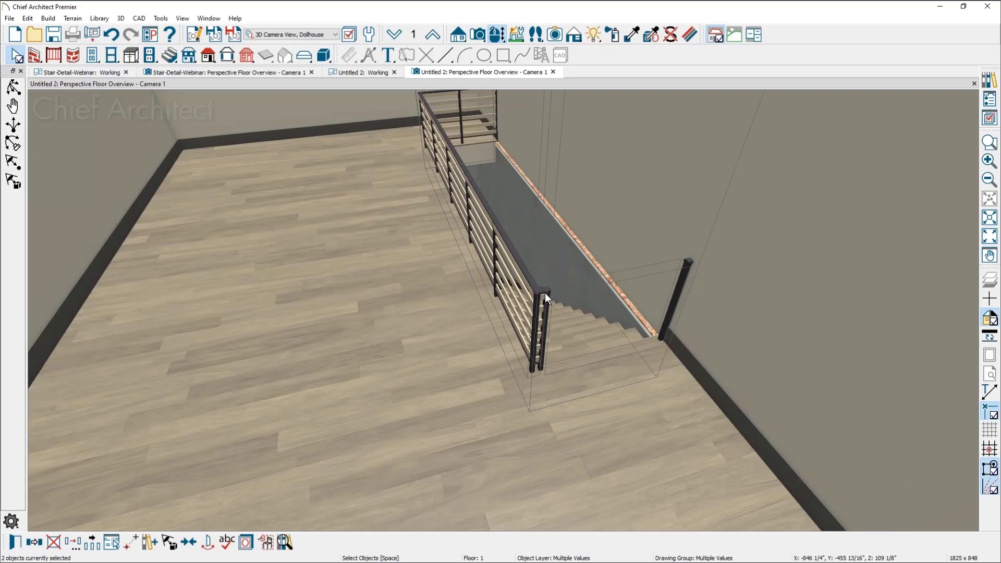
pyautogui.hotkey('ctrl', 'e')
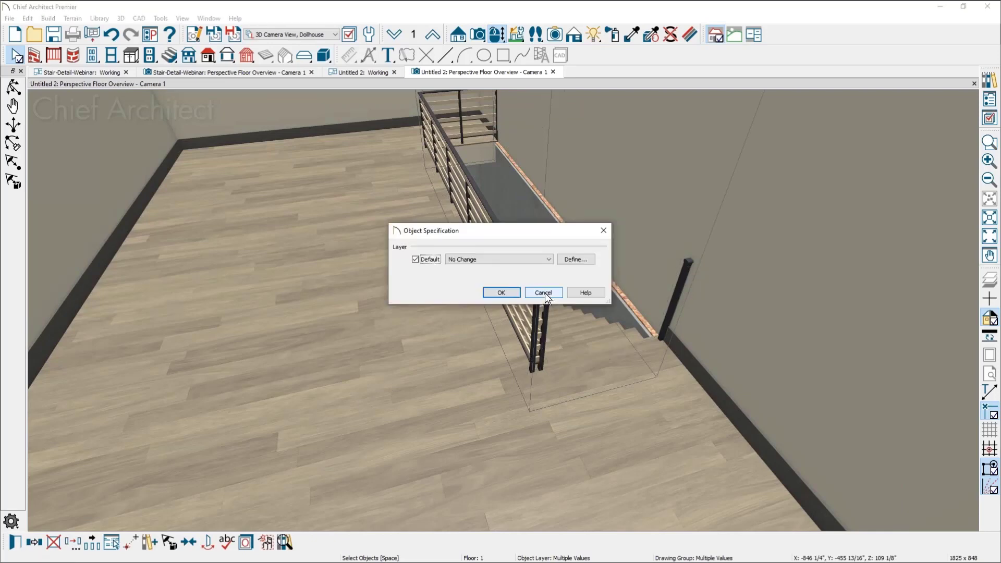
pyautogui.click(545, 292)
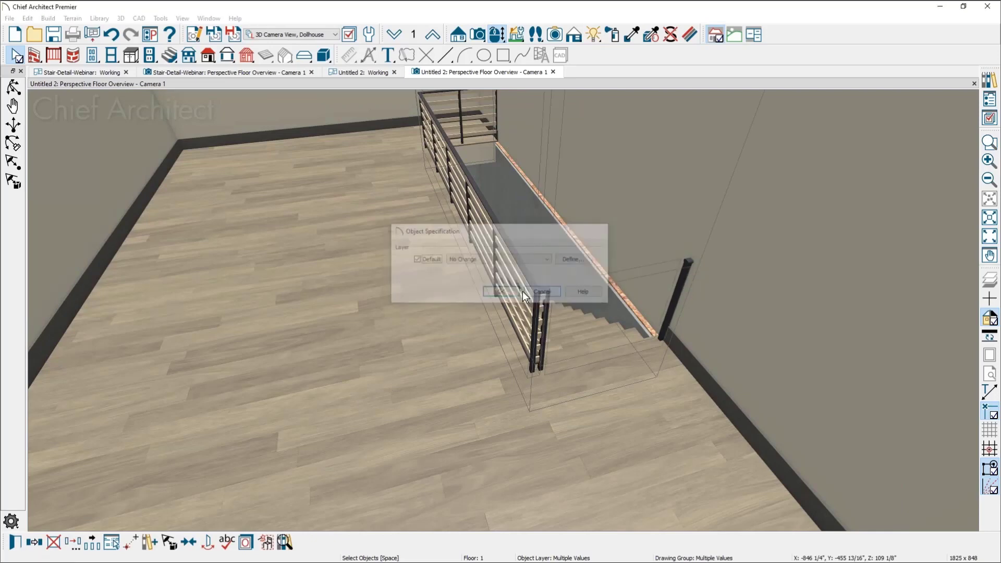
# Turn off the Railing option for the two railings around the stair opening on floor 1 in the Untitled 2 plan
pyautogui.click(348, 72)
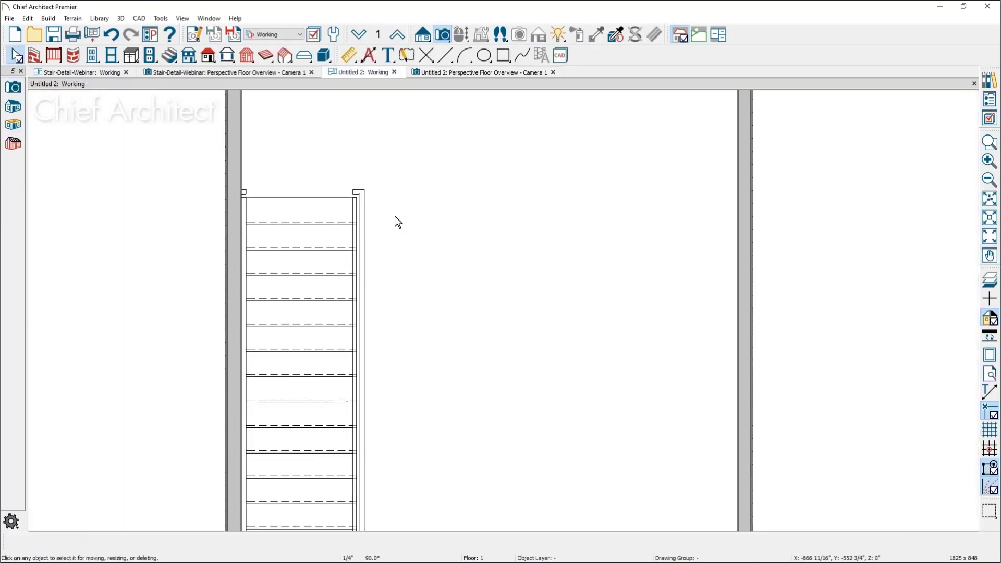
pyautogui.click(358, 193)
pyautogui.click(363, 264)
pyautogui.click(364, 264)
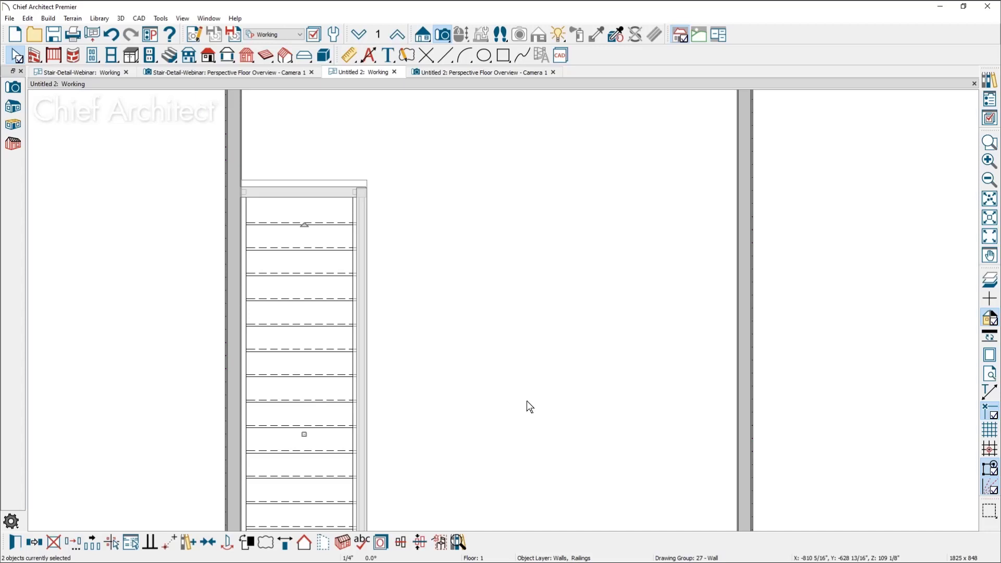
pyautogui.hotkey('ctrl', 'e')
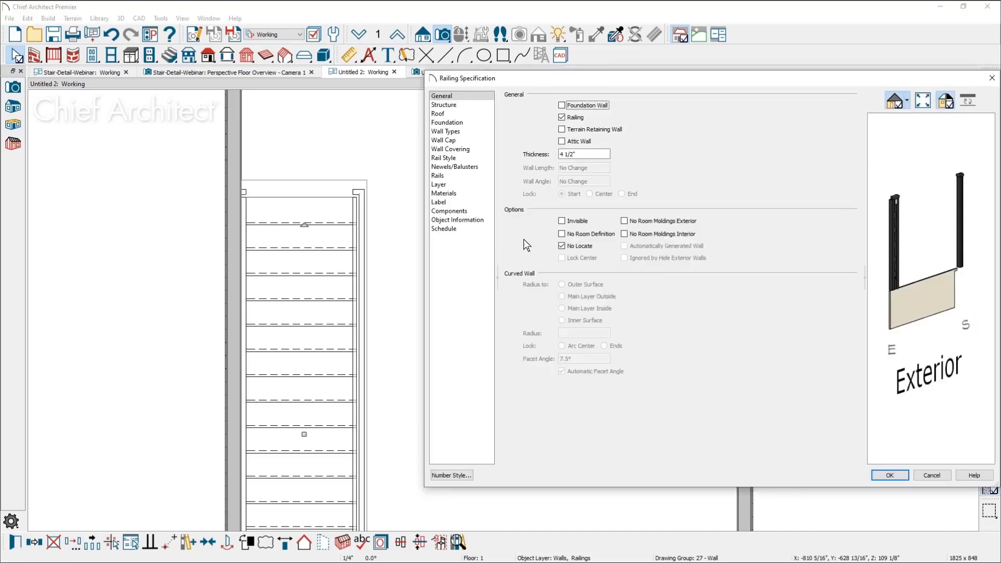
pyautogui.click(572, 122)
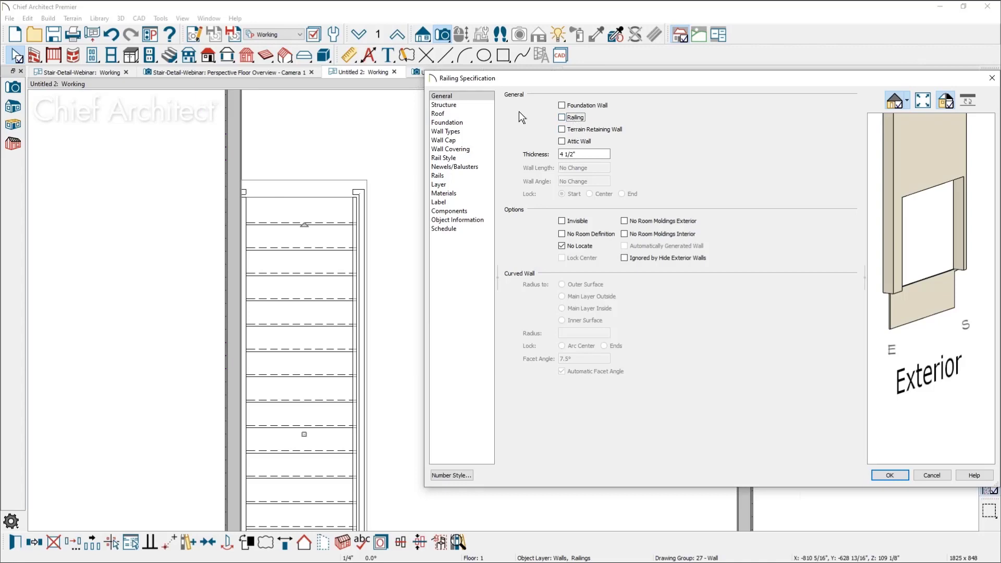
# Set the wall type of both selected stair opening walls to Interior-4
pyautogui.click(465, 132)
pyautogui.click(654, 107)
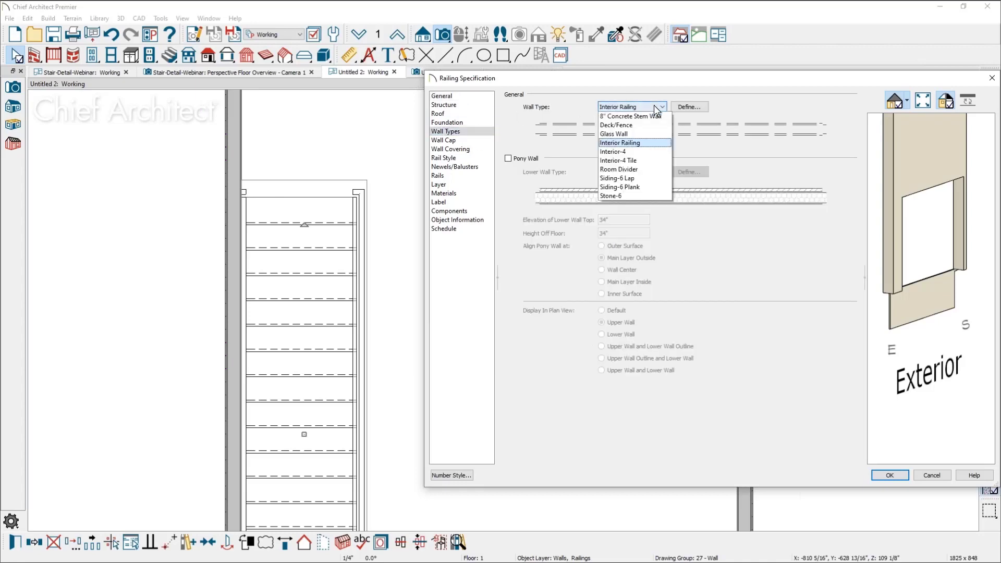
pyautogui.click(640, 153)
pyautogui.click(891, 475)
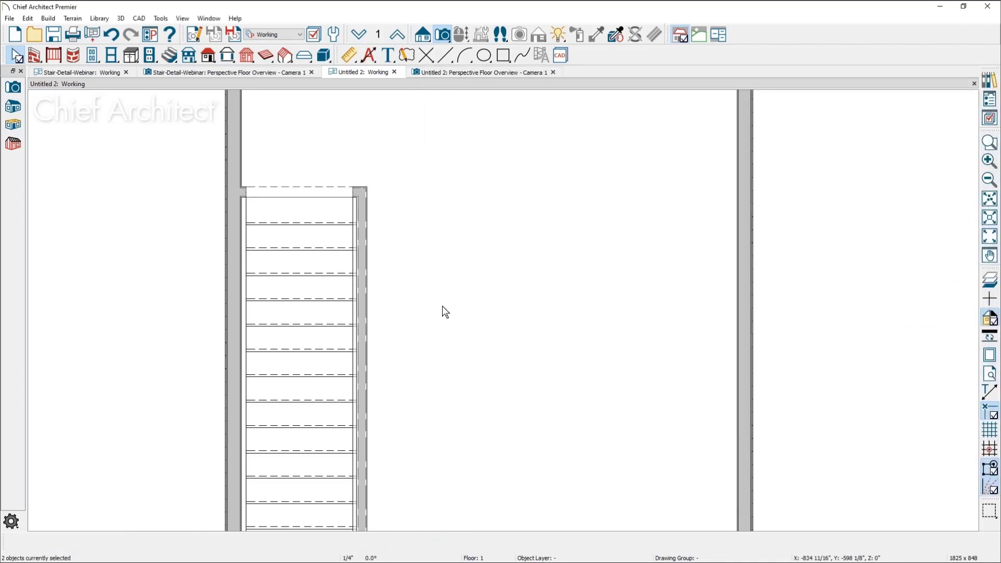
# Delete the doorway at the head of the stairs in the perspective floor overview
pyautogui.click(452, 74)
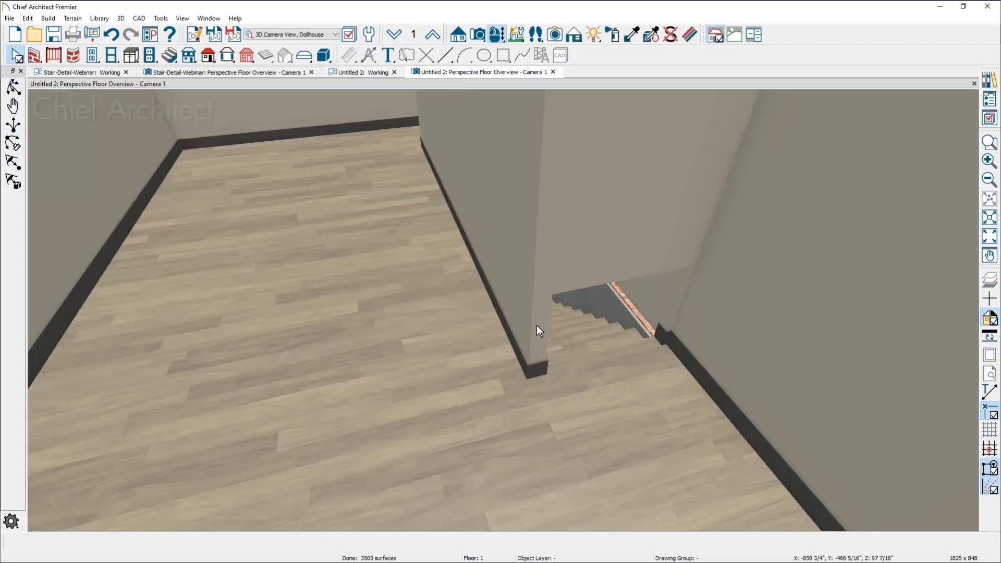
pyautogui.moveTo(560, 289); pyautogui.dragTo(547, 306)
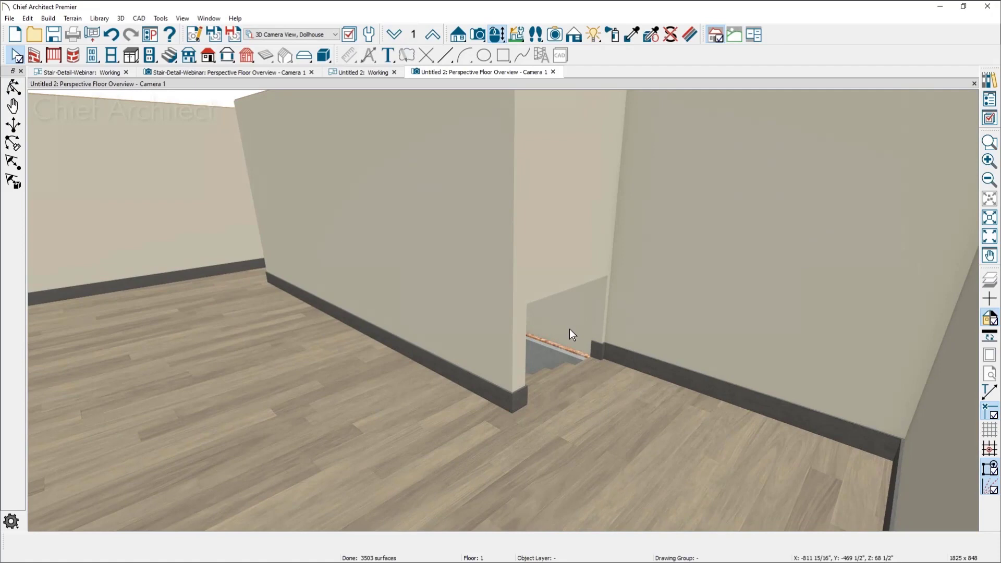
pyautogui.click(527, 333)
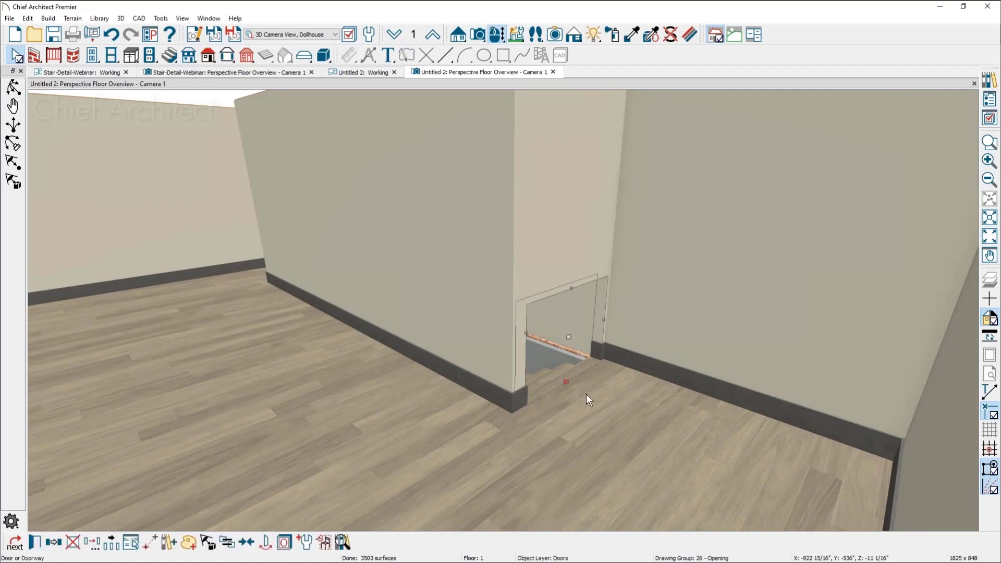
pyautogui.press('Delete')
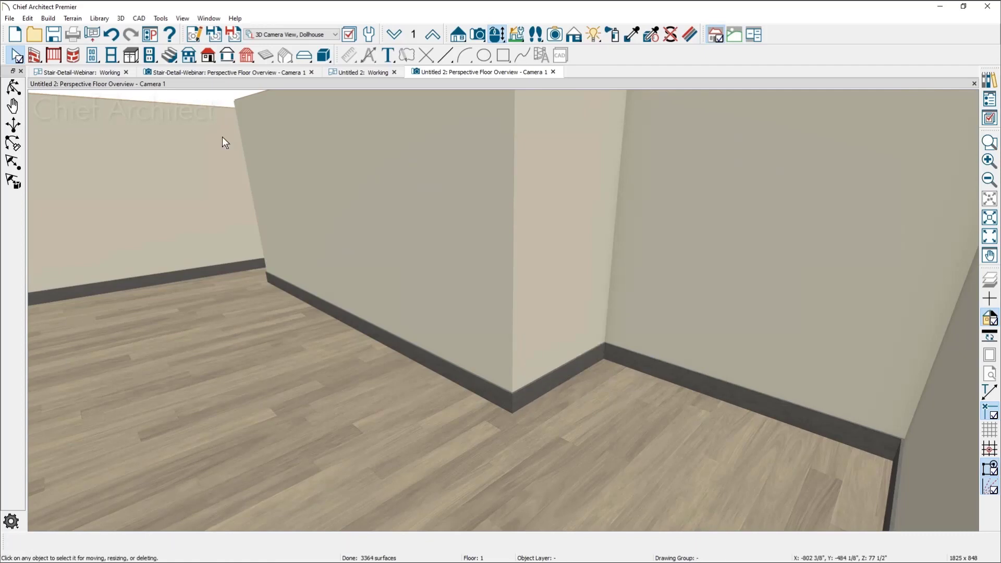
# Set the width of the basement staircase on floor 0 to 36 inches in the Untitled 2 plan
pyautogui.click(69, 76)
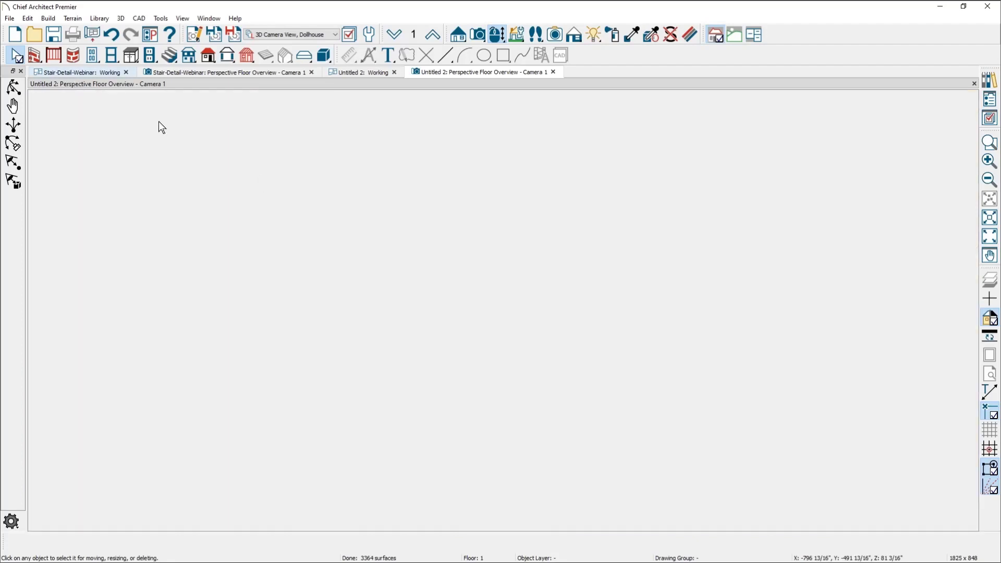
pyautogui.click(364, 74)
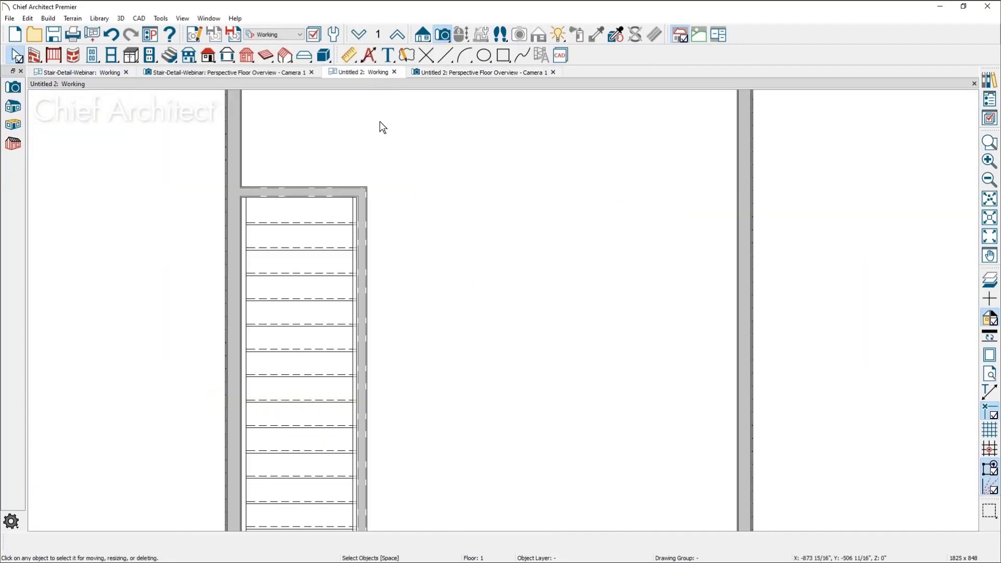
pyautogui.click(364, 289)
pyautogui.click(306, 286)
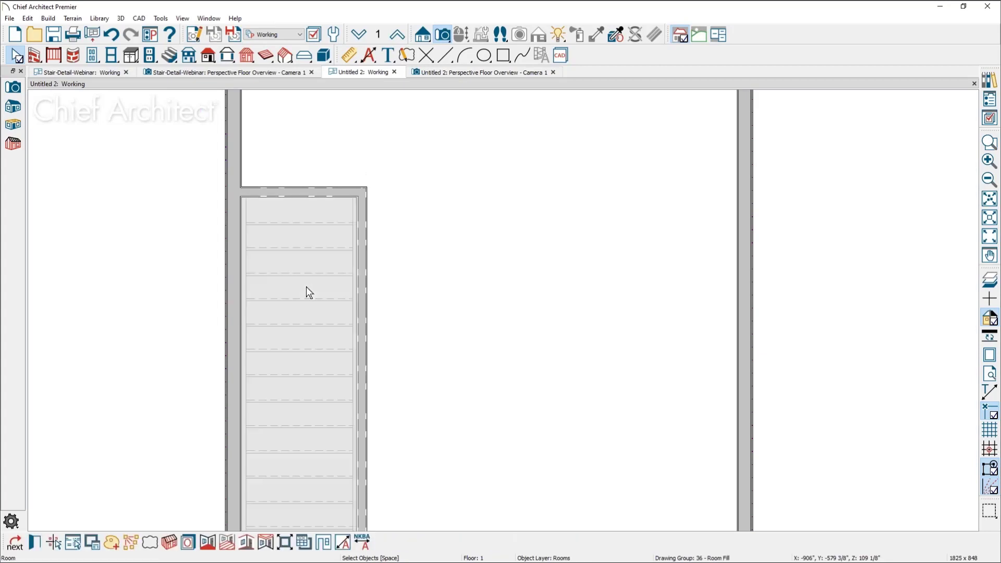
pyautogui.click(359, 34)
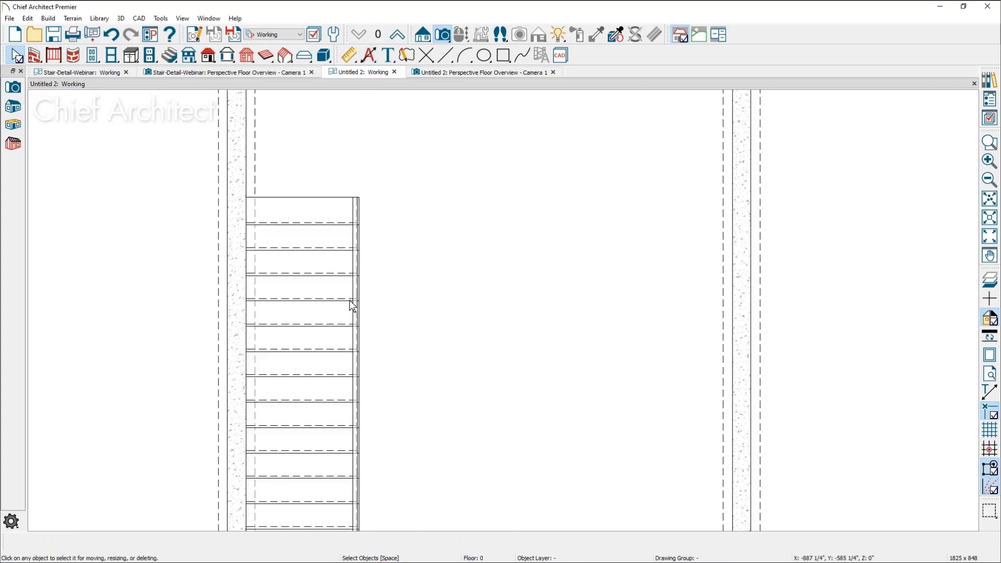
pyautogui.click(351, 306)
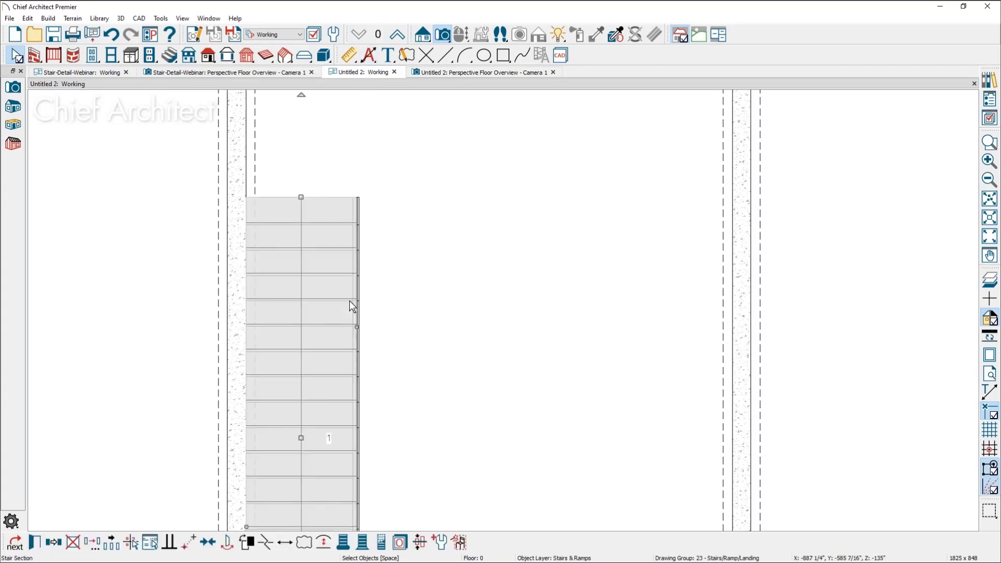
pyautogui.doubleClick(359, 432)
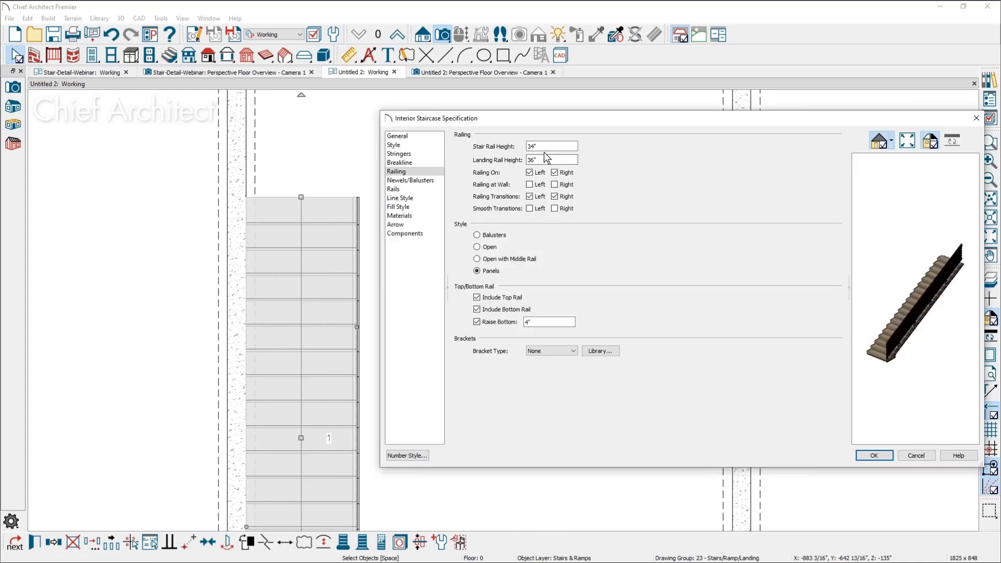
pyautogui.click(552, 164)
pyautogui.click(398, 136)
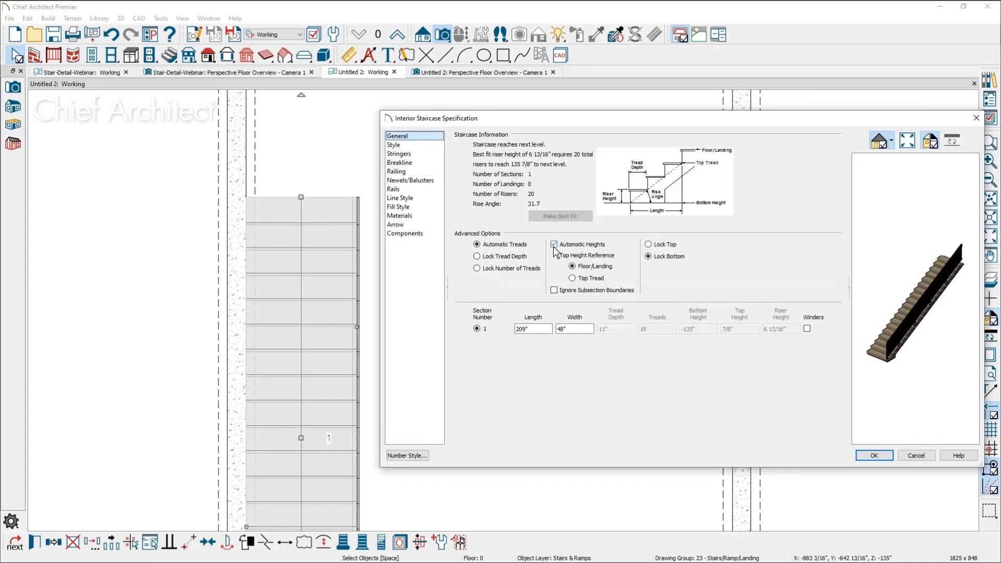
pyautogui.doubleClick(561, 329)
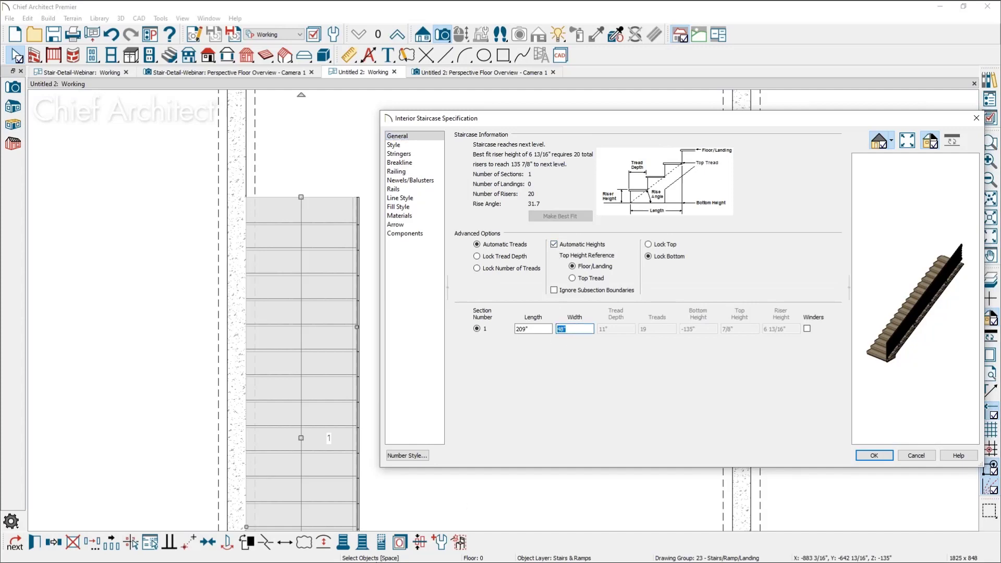
pyautogui.write('36')
pyautogui.click(884, 456)
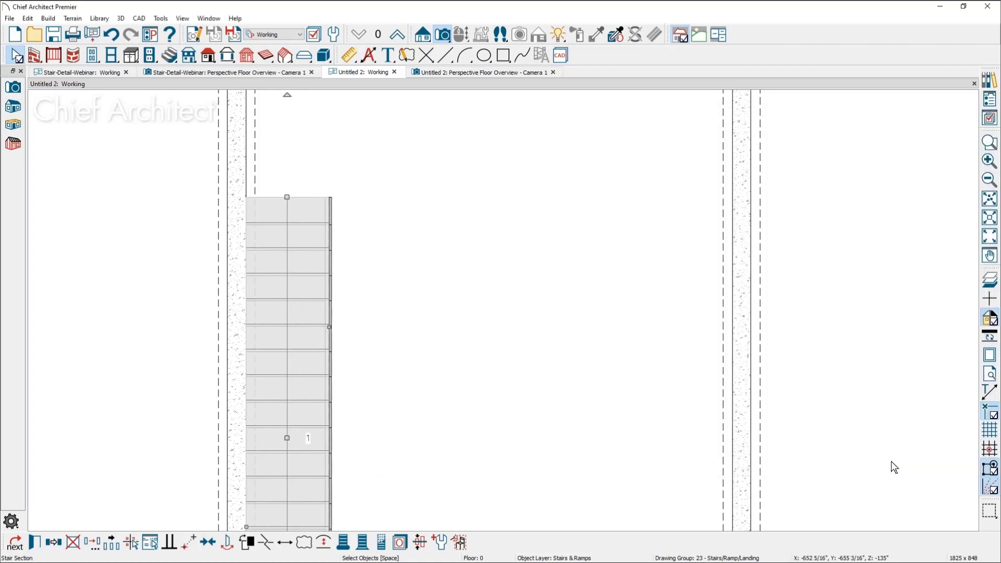
# Move the long interior stairwell wall on floor 1 inward against the open side of the staircase
pyautogui.click(397, 36)
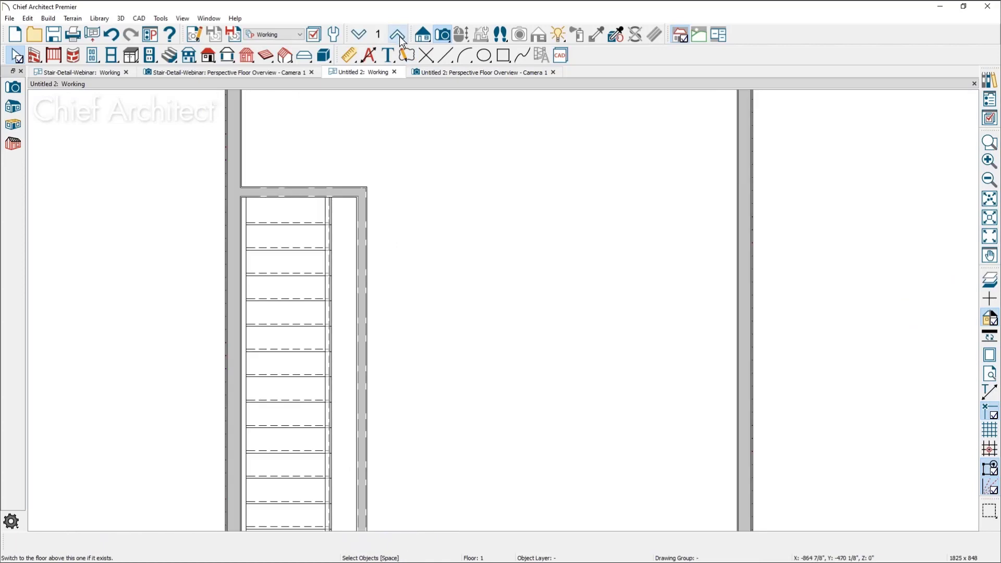
pyautogui.click(364, 315)
pyautogui.moveTo(365, 315); pyautogui.dragTo(338, 313)
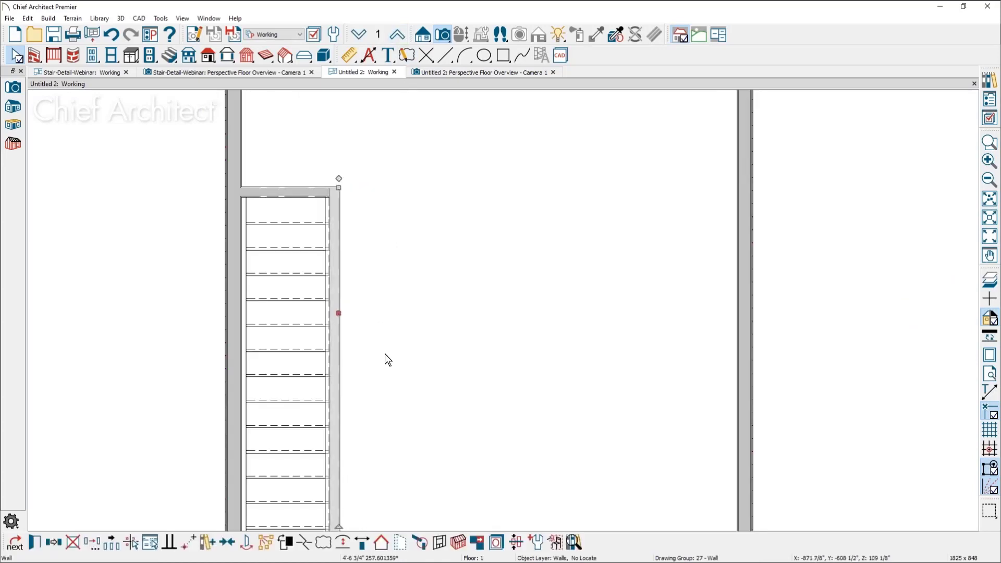
# Place a hinged door in the short wall at the head of the stairs
pyautogui.click(92, 55)
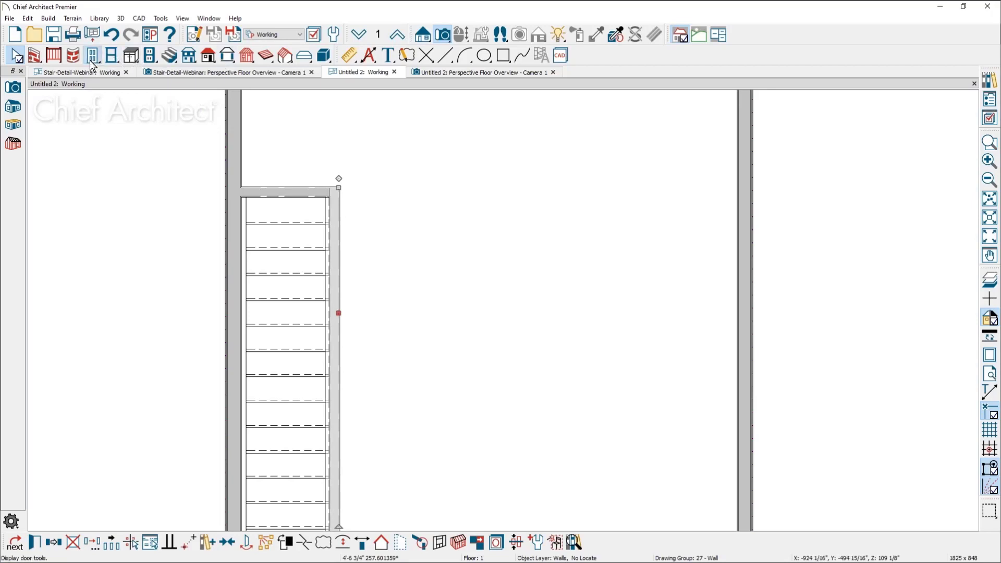
pyautogui.click(297, 182)
pyautogui.press('Escape')
# Turn off the interior casing of the hinged door at the head of the stairs
pyautogui.scroll(1, 253, 238)
pyautogui.moveTo(253, 239); pyautogui.dragTo(303, 318, button='middle')
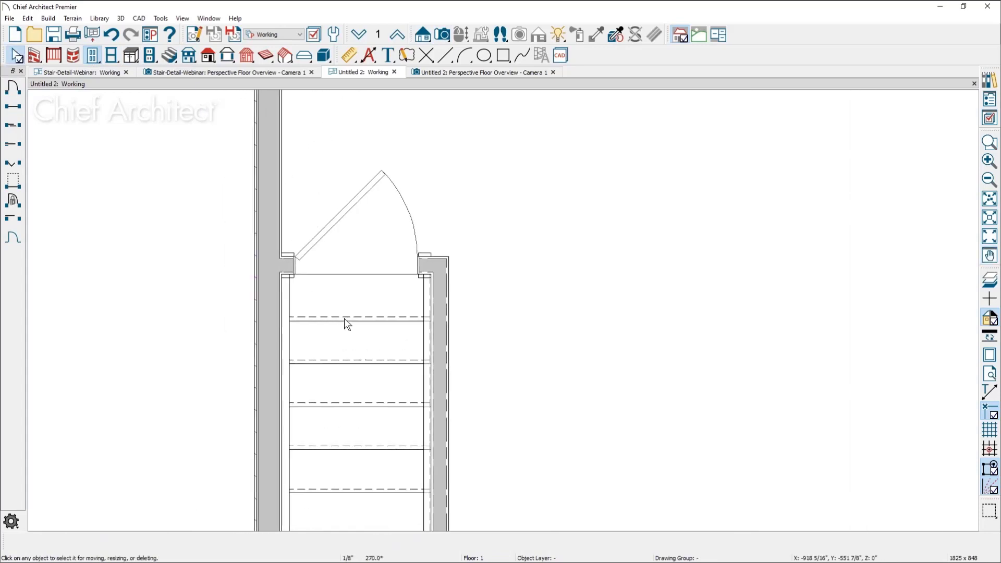
pyautogui.scroll(2, 323, 299)
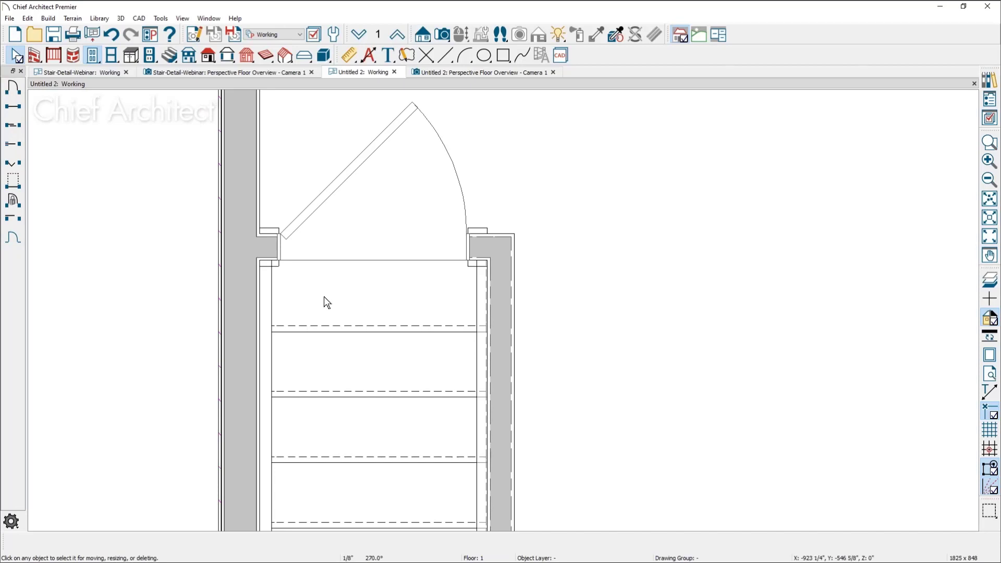
pyautogui.scroll(2, 373, 276)
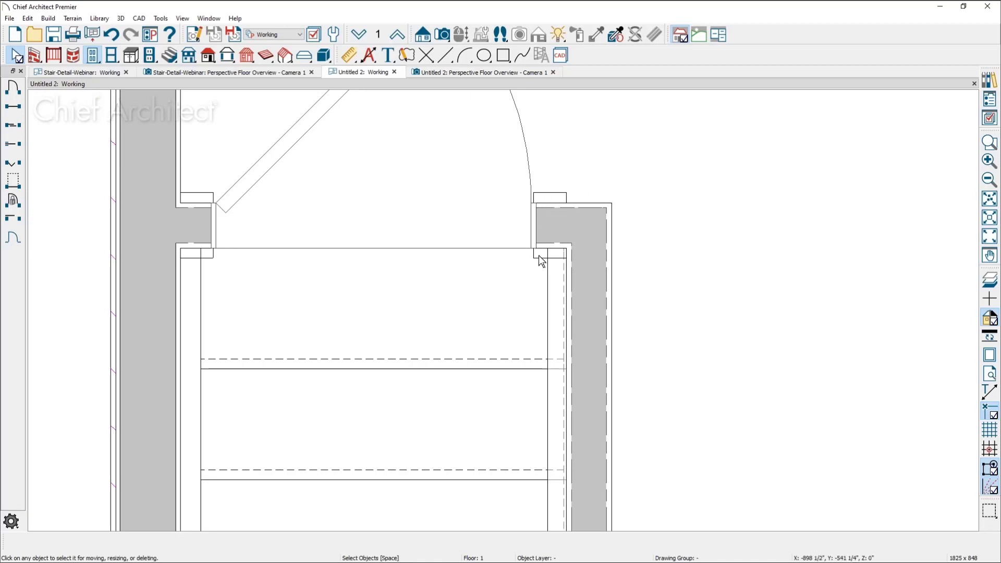
pyautogui.click(517, 235)
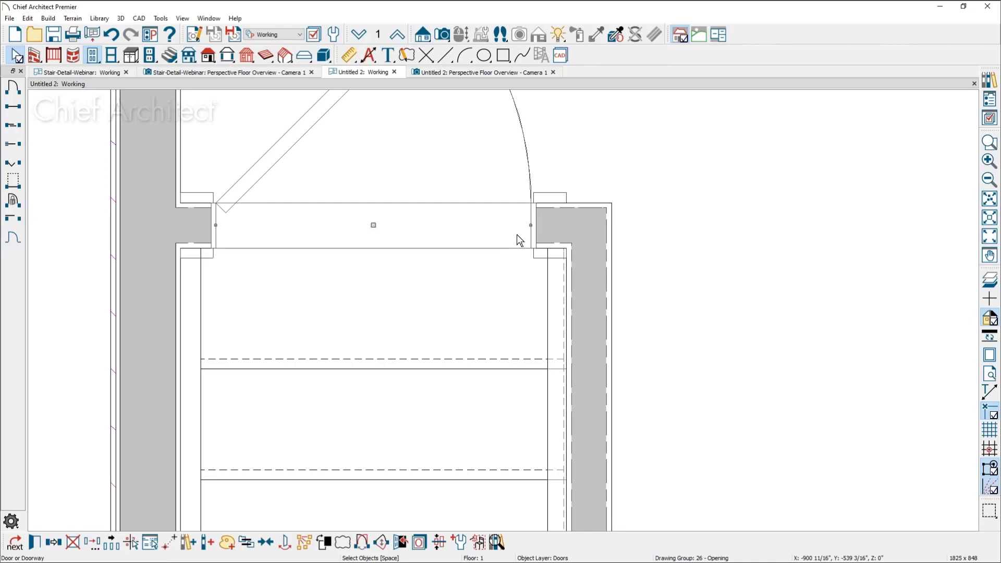
pyautogui.doubleClick(517, 233)
pyautogui.click(439, 118)
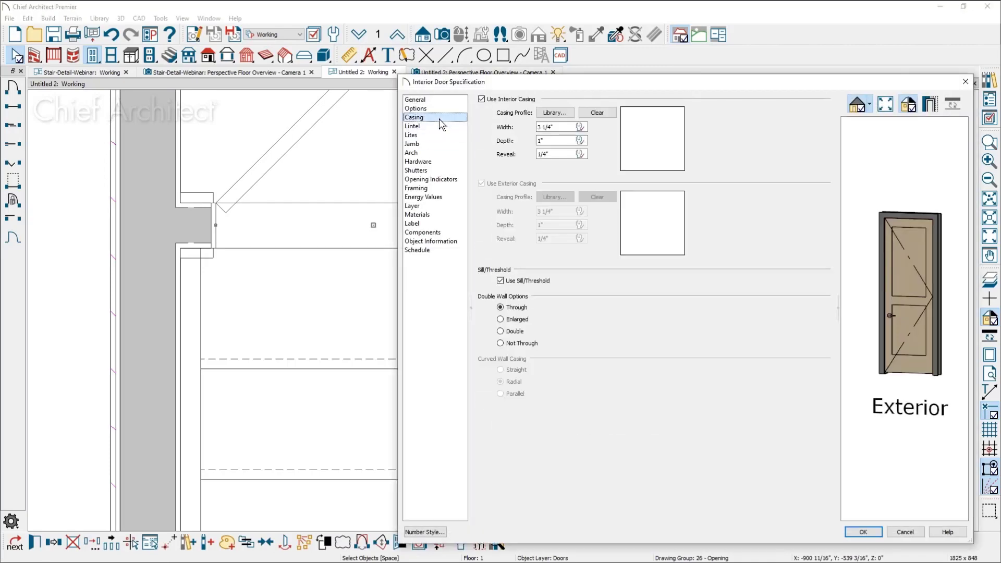
pyautogui.click(509, 100)
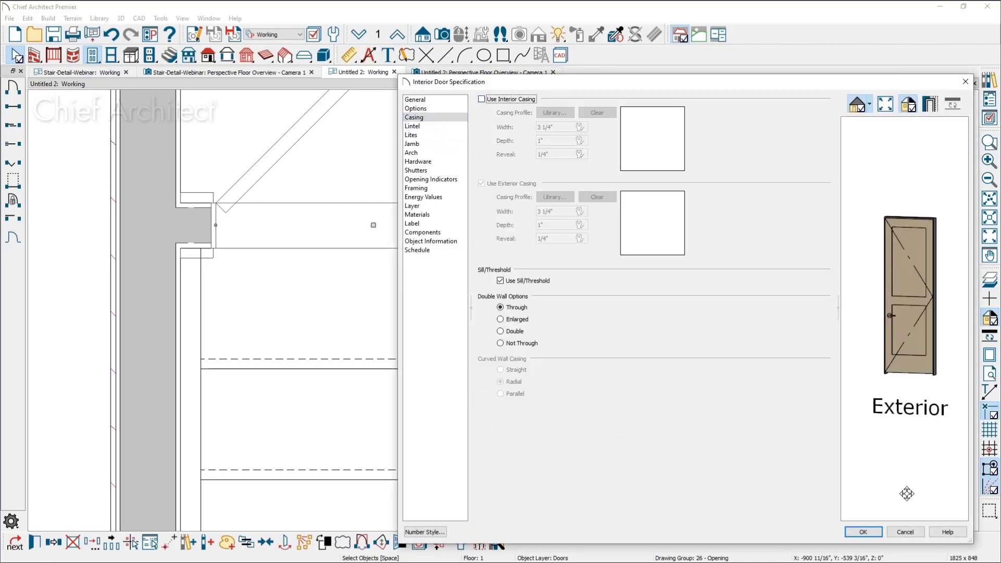
pyautogui.click(863, 532)
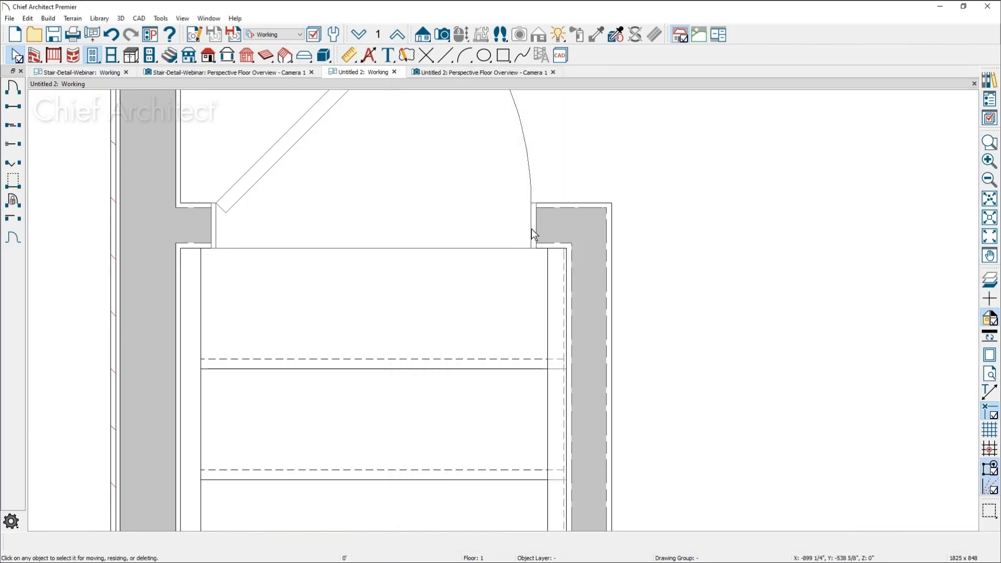
# Widen the hinged door on both sides to fill the opening between the stairwell's side walls
pyautogui.click(532, 229)
pyautogui.moveTo(532, 217); pyautogui.dragTo(576, 217)
pyautogui.moveTo(214, 226); pyautogui.dragTo(180, 226)
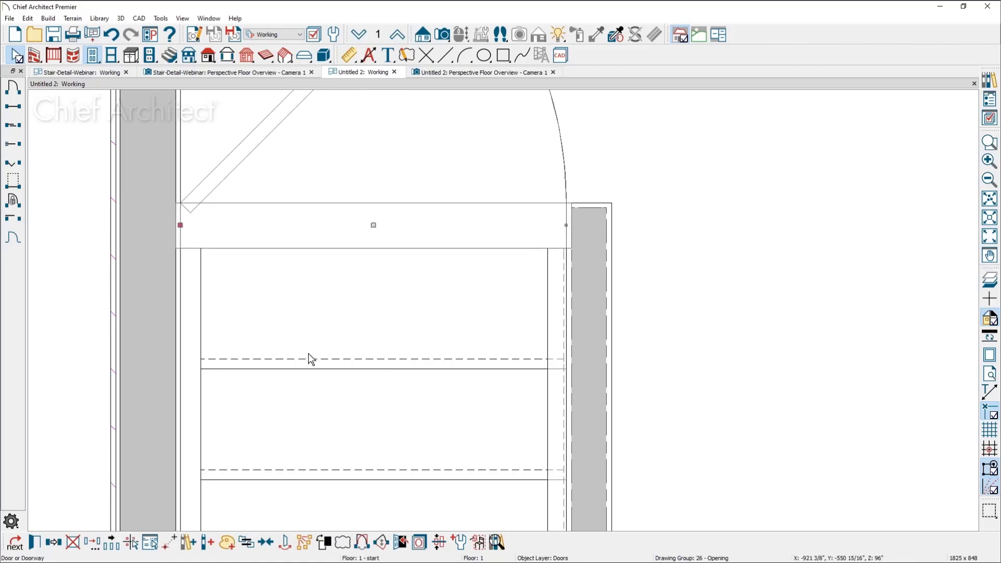
pyautogui.press('Escape')
pyautogui.scroll(-1, 310, 359)
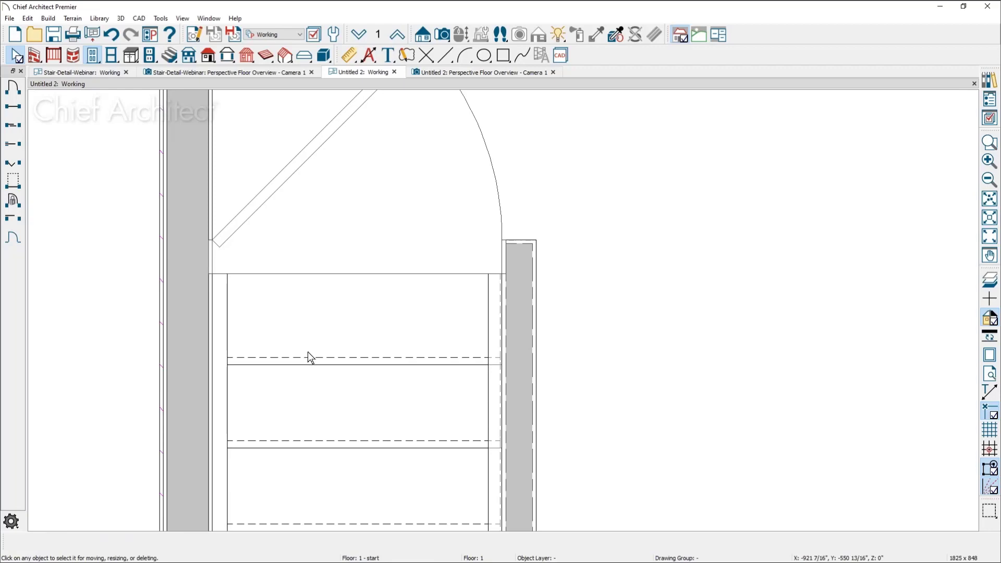
pyautogui.scroll(-1, 308, 356)
pyautogui.moveTo(358, 388); pyautogui.dragTo(359, 351, button='middle')
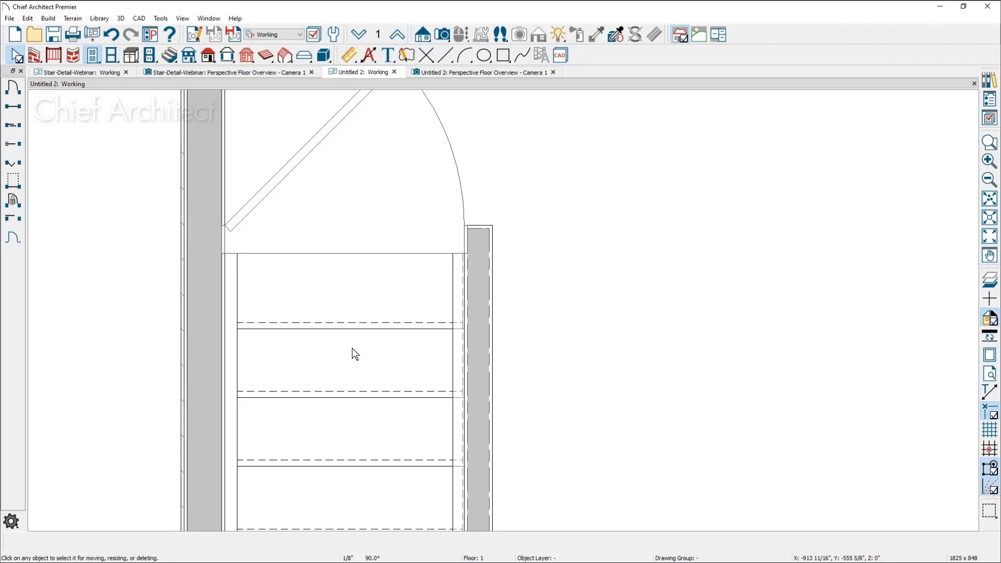
# Undo the door's widening on both sides and the removal of its casing
pyautogui.press('space')
pyautogui.click(111, 35)
pyautogui.click(111, 34)
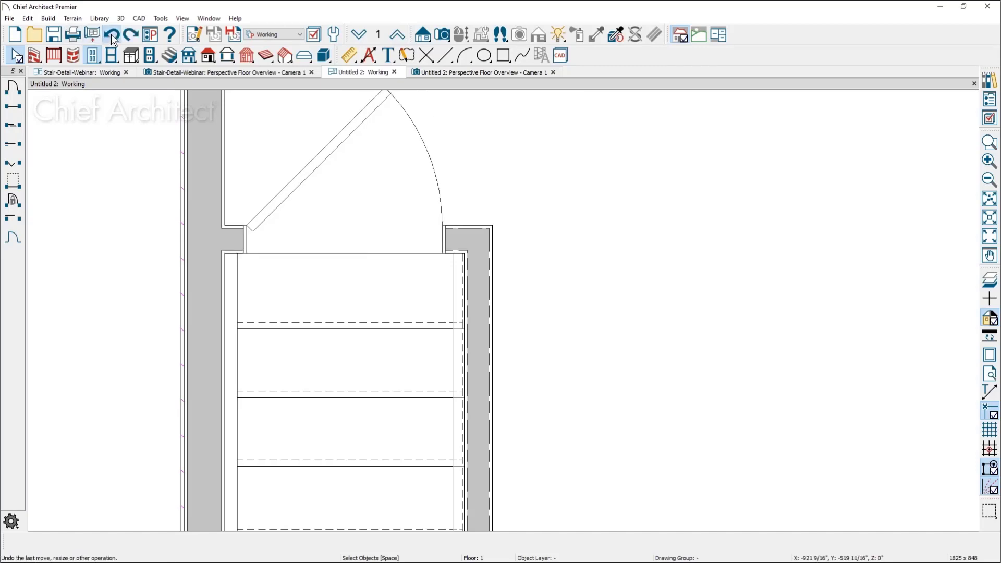
pyautogui.scroll(2, 241, 278)
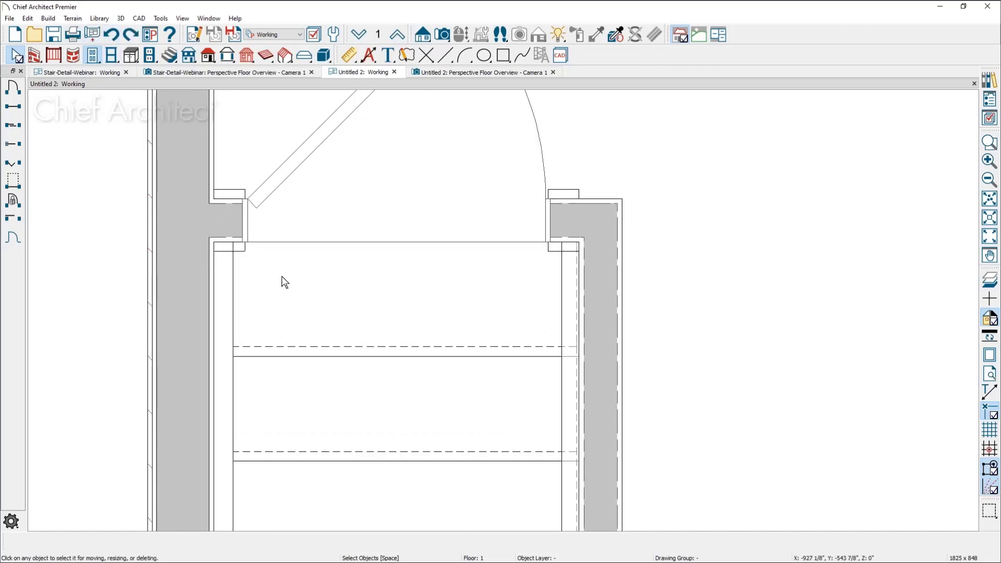
# Try to set the width of the hinged door at the head of the stairs to 35 inches
pyautogui.click(406, 228)
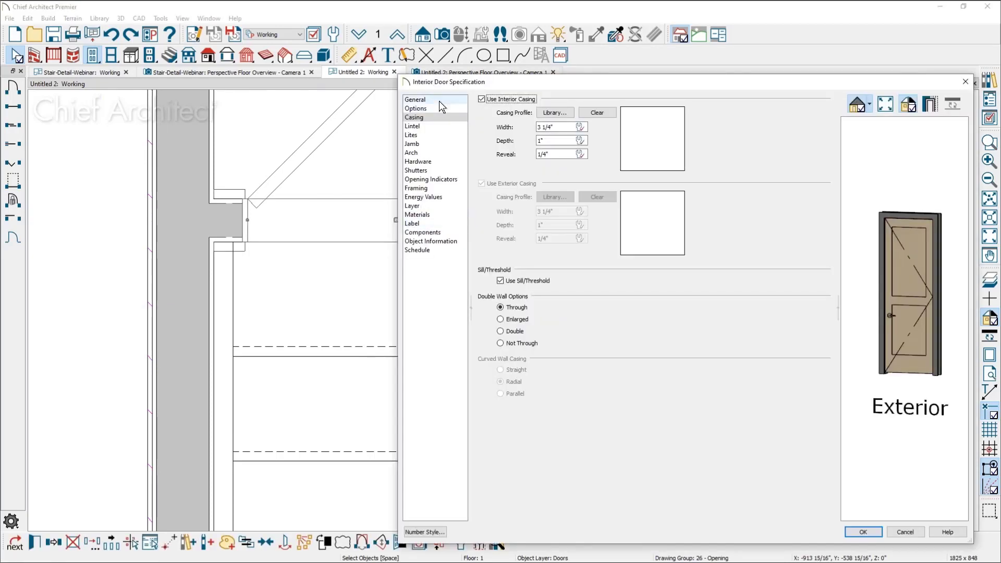
pyautogui.click(416, 99)
pyautogui.moveTo(594, 166); pyautogui.dragTo(528, 167)
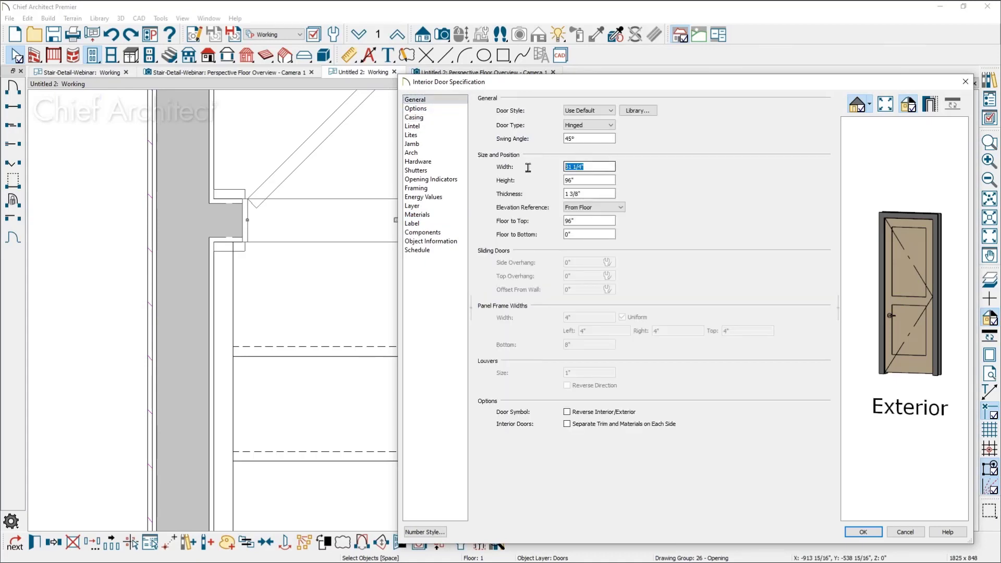
pyautogui.write('36')
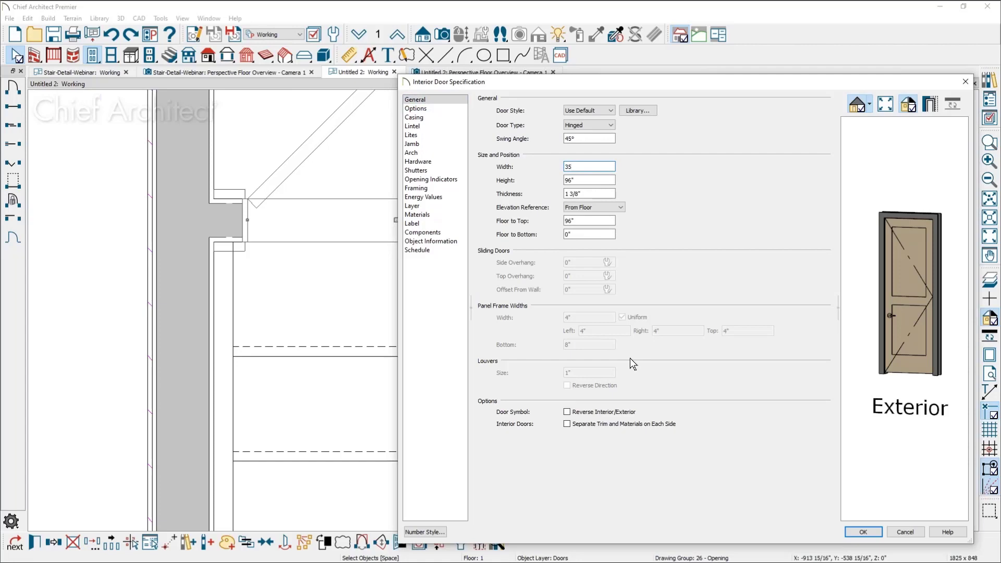
pyautogui.press('Return')
pyautogui.click(690, 401)
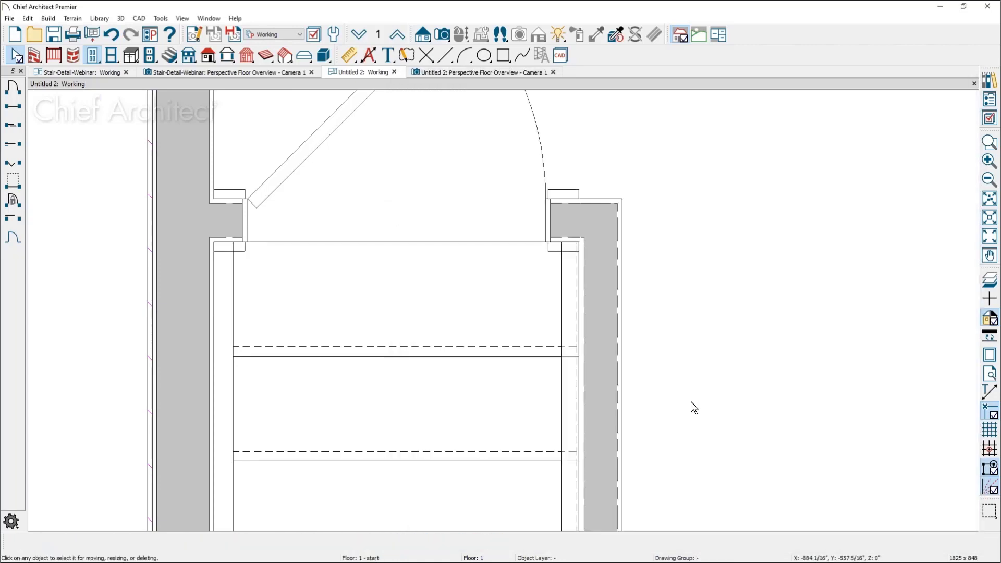
# Turn on Ignore Casing When Resizing Wall Openings in the General Plan Defaults
pyautogui.moveTo(691, 409); pyautogui.dragTo(690, 508, button='middle')
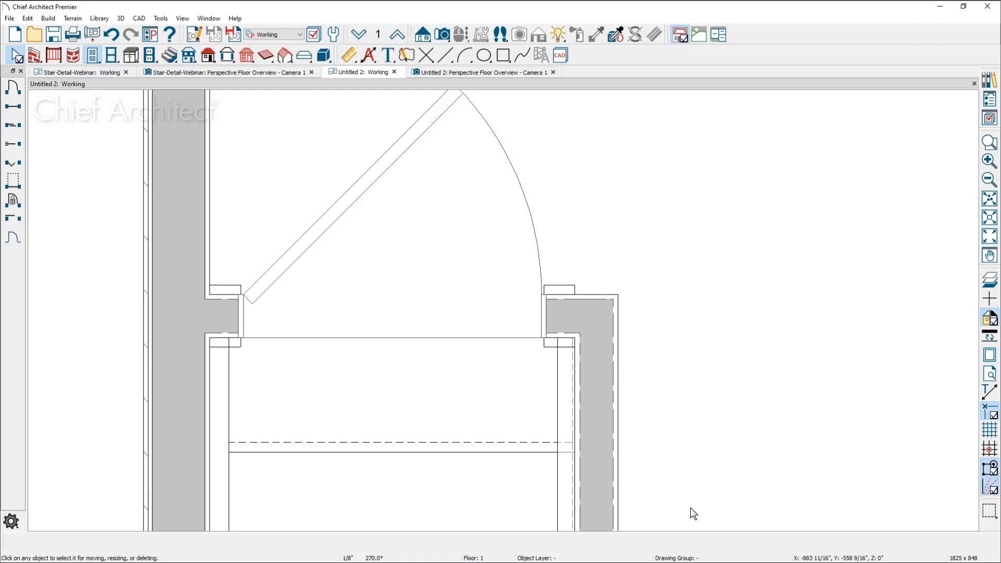
pyautogui.doubleClick(15, 57)
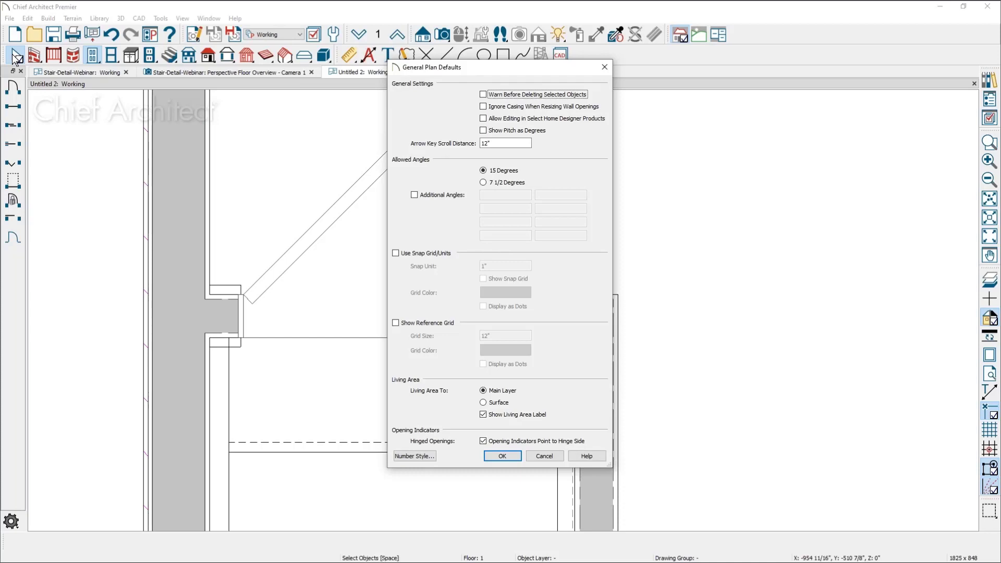
pyautogui.click(490, 107)
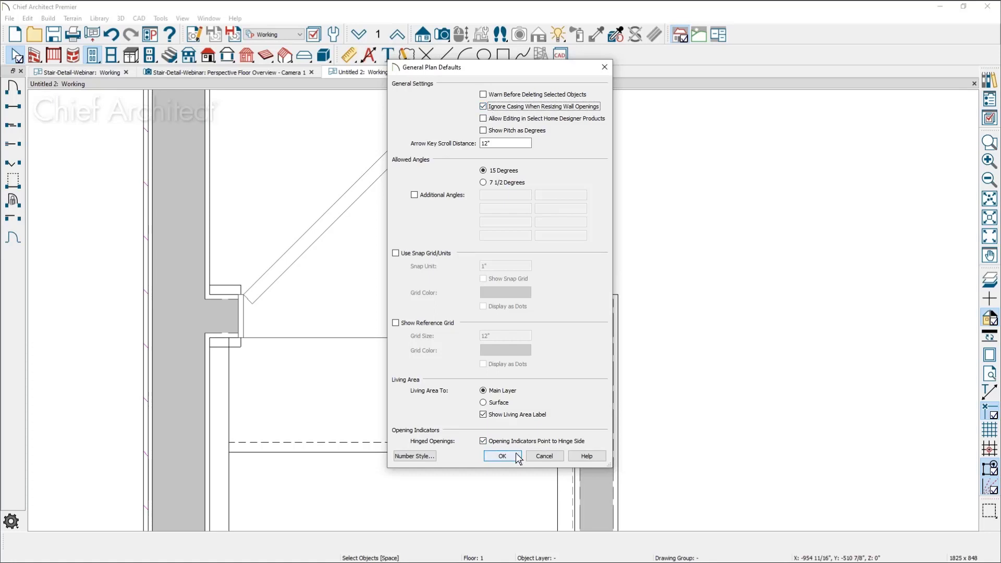
pyautogui.click(502, 457)
# Widen the hinged door on both sides so its opening lines up with the inner edges of the stair stringers
pyautogui.click(252, 320)
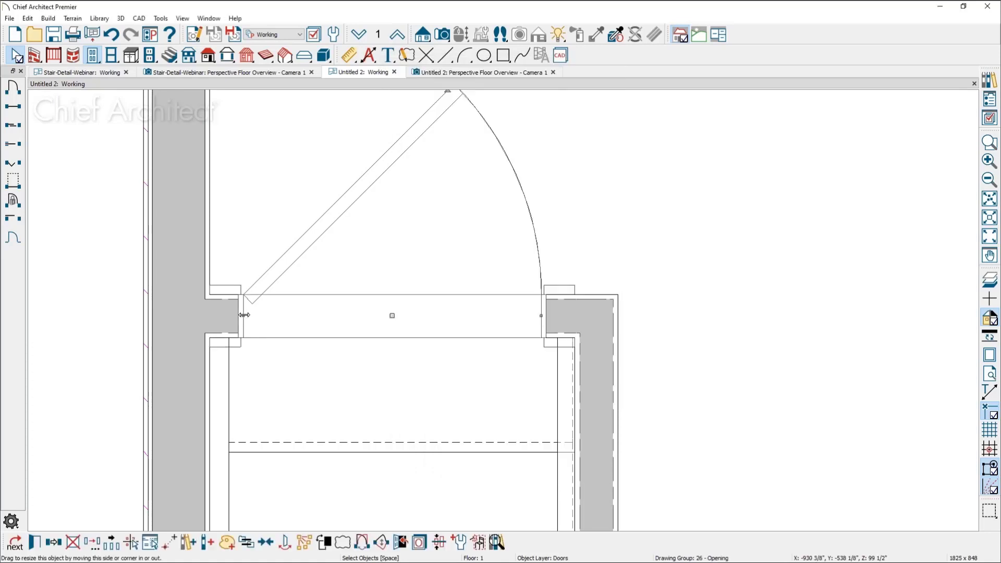
pyautogui.moveTo(229, 316); pyautogui.dragTo(228, 315)
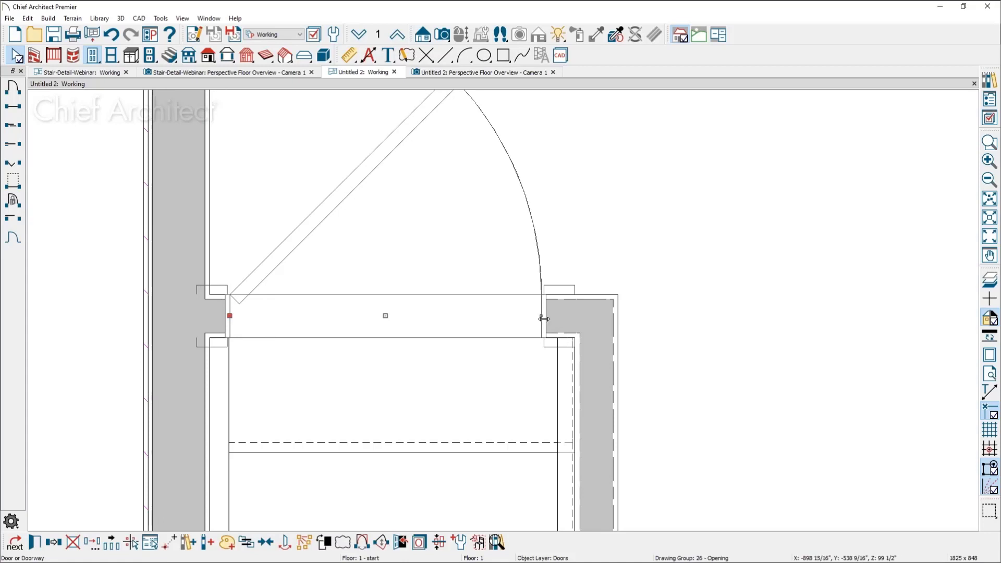
pyautogui.moveTo(542, 317); pyautogui.dragTo(560, 316)
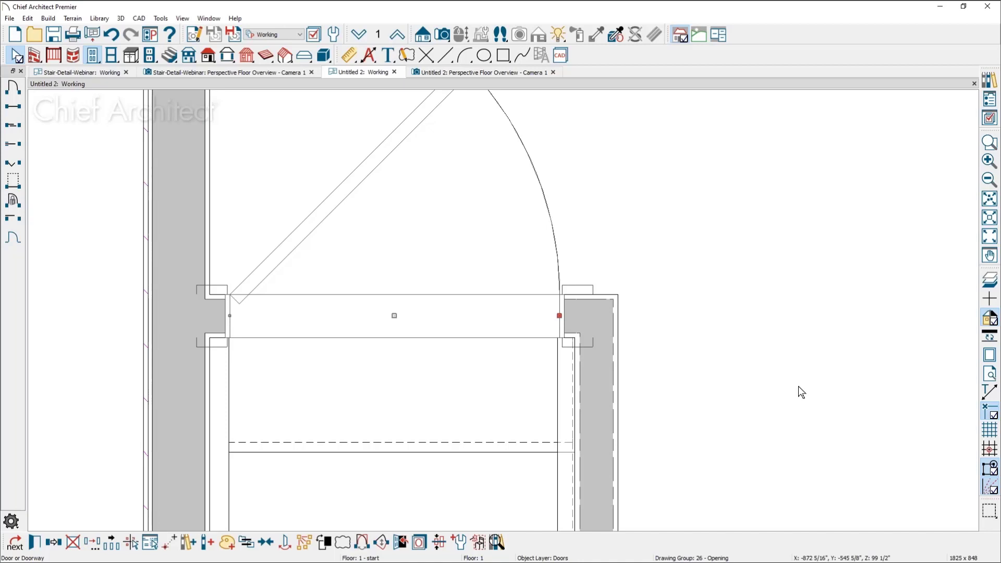
# Place a clockwise L-shaped staircase against the exterior wall opposite the basement stairs
pyautogui.scroll(-2, 263, 281)
pyautogui.scroll(-2, 262, 280)
pyautogui.moveTo(445, 315); pyautogui.dragTo(292, 305, button='middle')
pyautogui.scroll(-3, 308, 276)
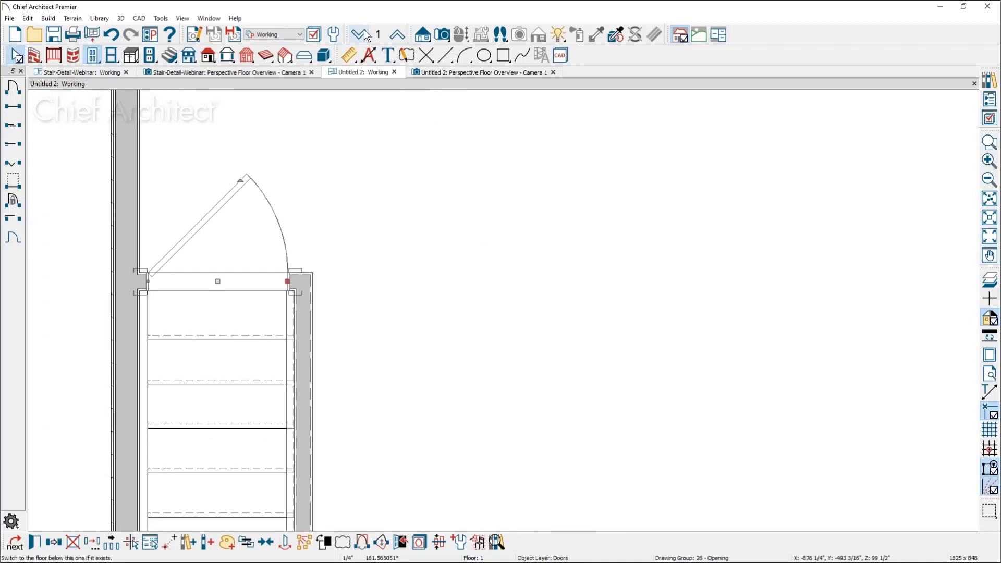
pyautogui.scroll(-3, 372, 174)
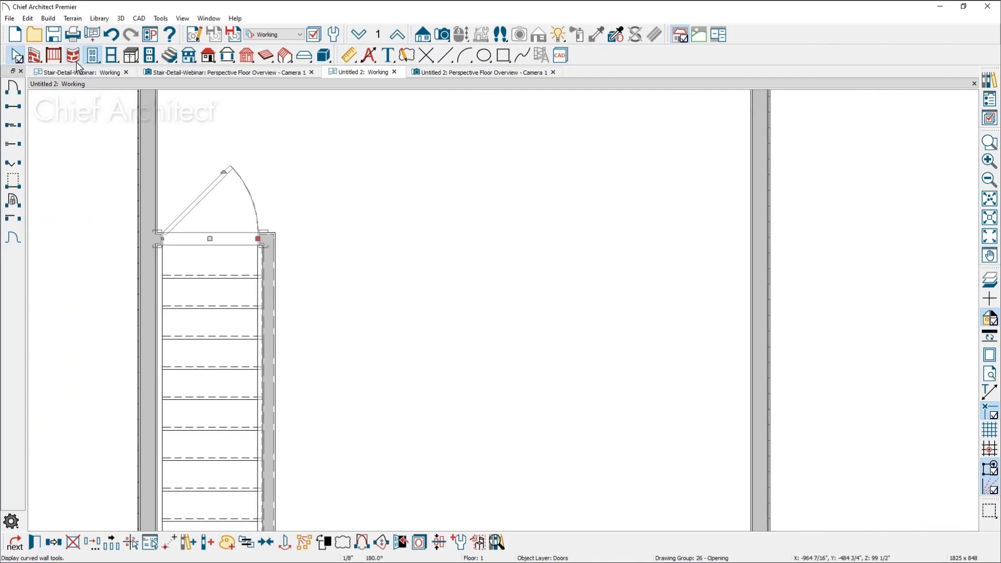
pyautogui.click(170, 55)
pyautogui.click(17, 166)
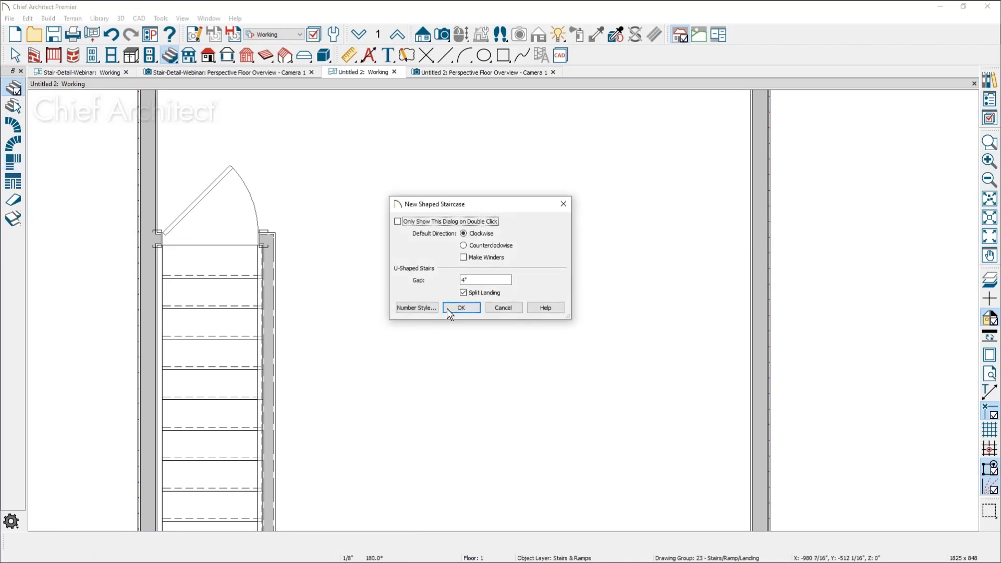
pyautogui.click(463, 307)
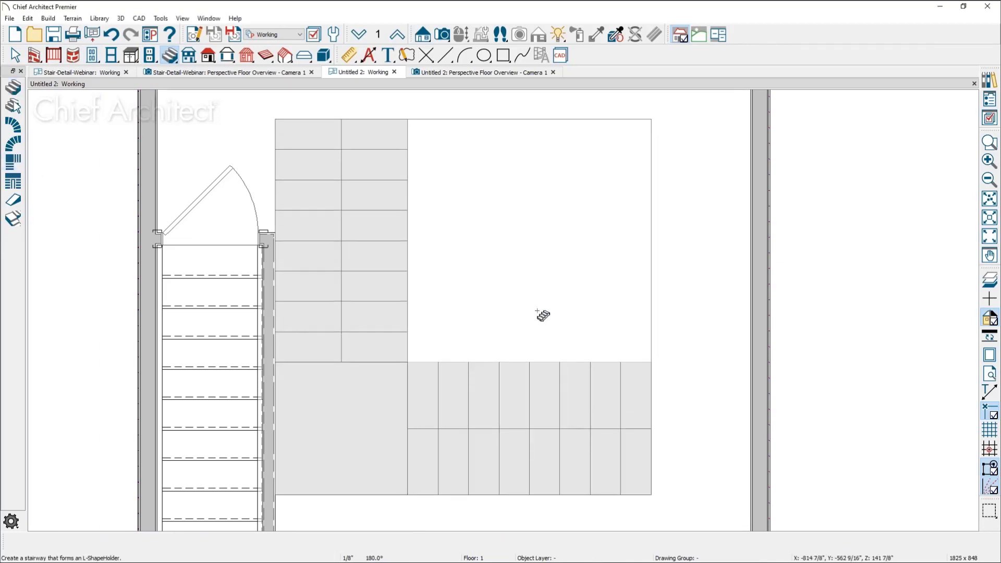
pyautogui.click(578, 314)
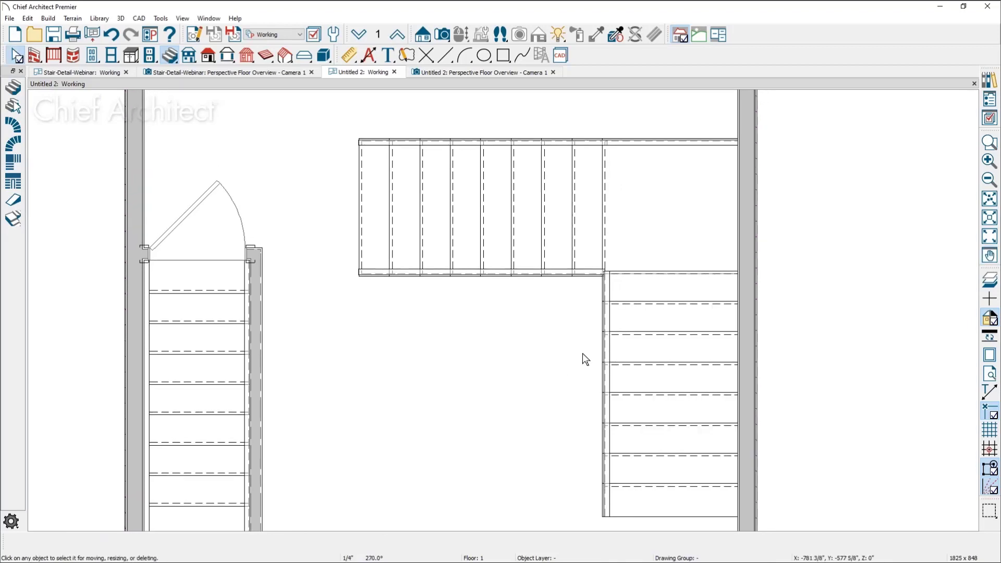
# Change the railing style of the L-shaped staircase from panels to Balusters
pyautogui.click(634, 359)
pyautogui.doubleClick(635, 361)
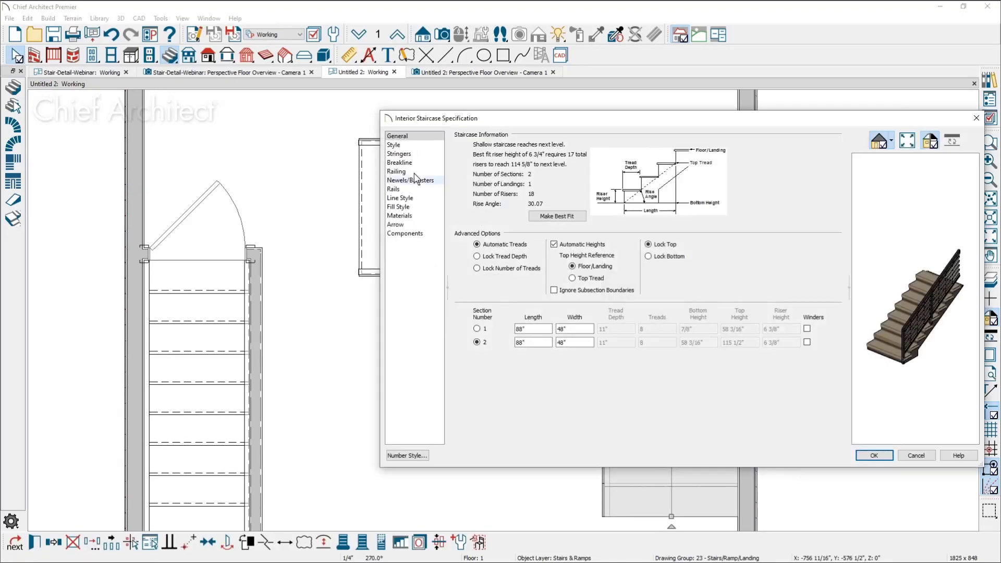
pyautogui.click(409, 146)
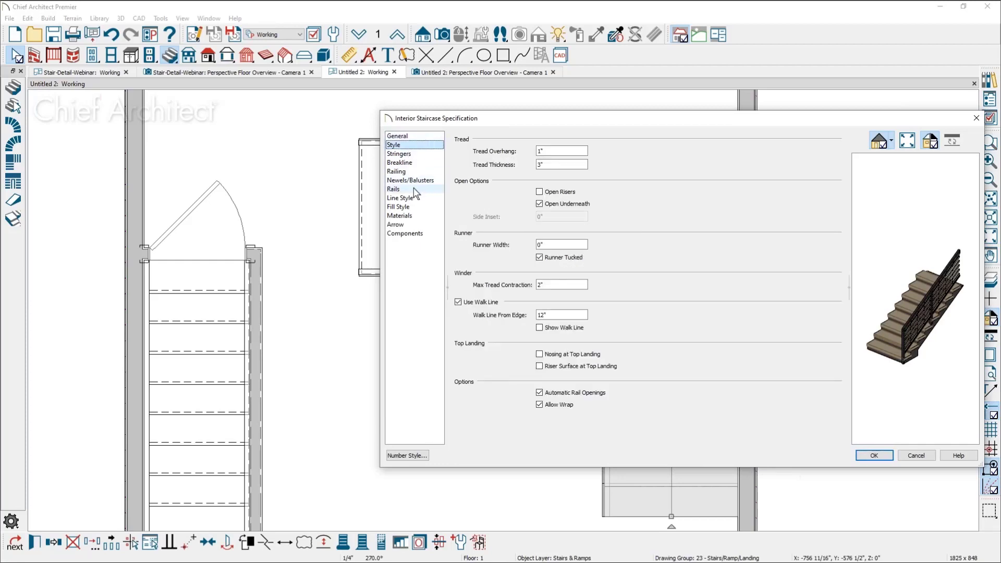
pyautogui.click(417, 172)
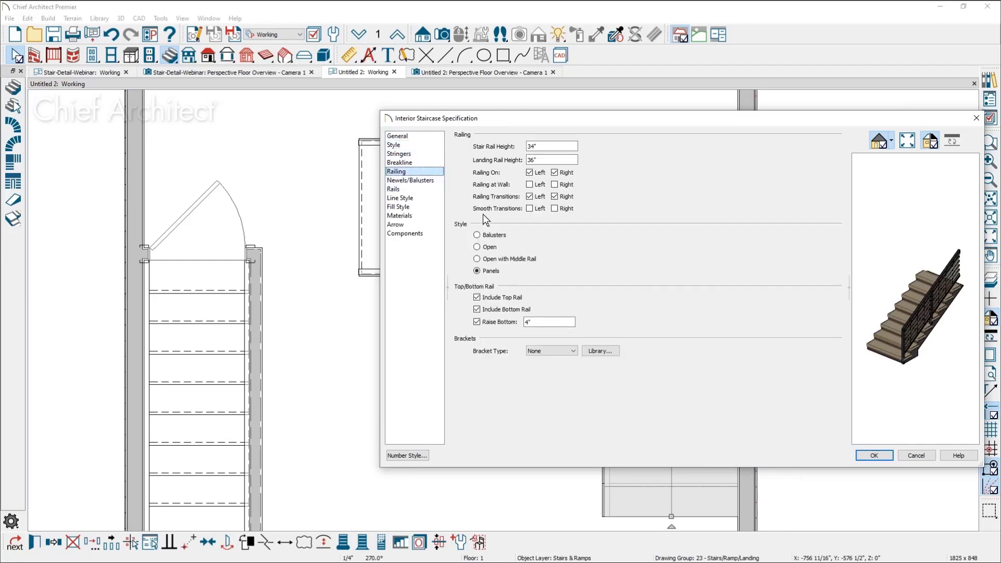
pyautogui.click(491, 235)
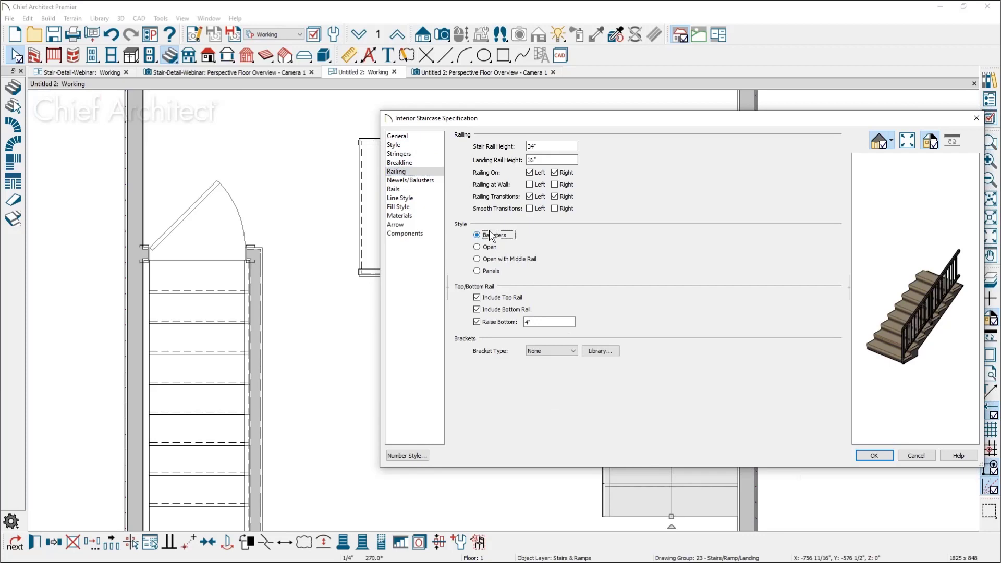
pyautogui.click(873, 455)
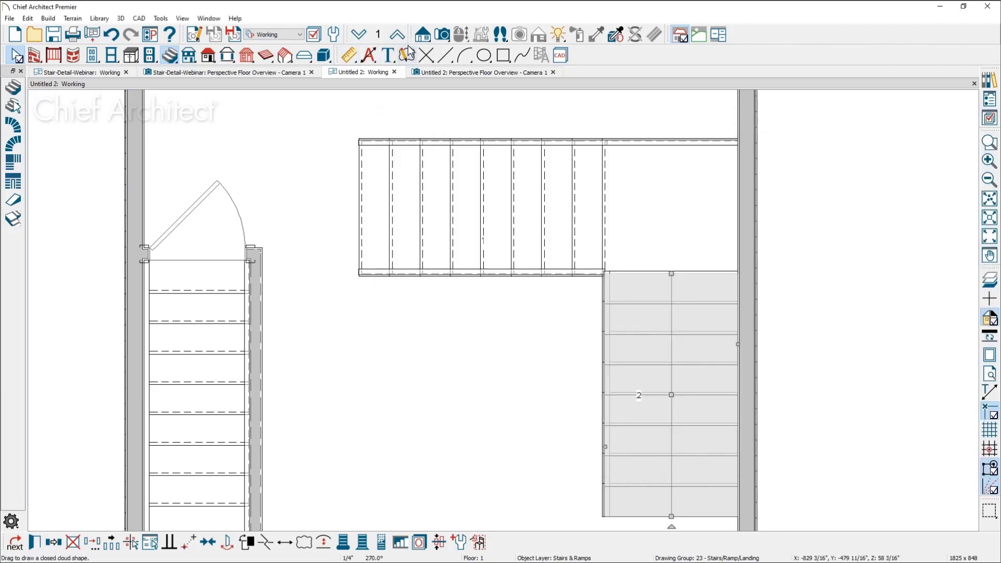
# Create a perspective floor overview and examine the L-shaped staircase's railings where they meet the landing newels
pyautogui.click(441, 34)
pyautogui.click(13, 125)
pyautogui.moveTo(398, 271); pyautogui.dragTo(494, 235)
pyautogui.scroll(6, 494, 235)
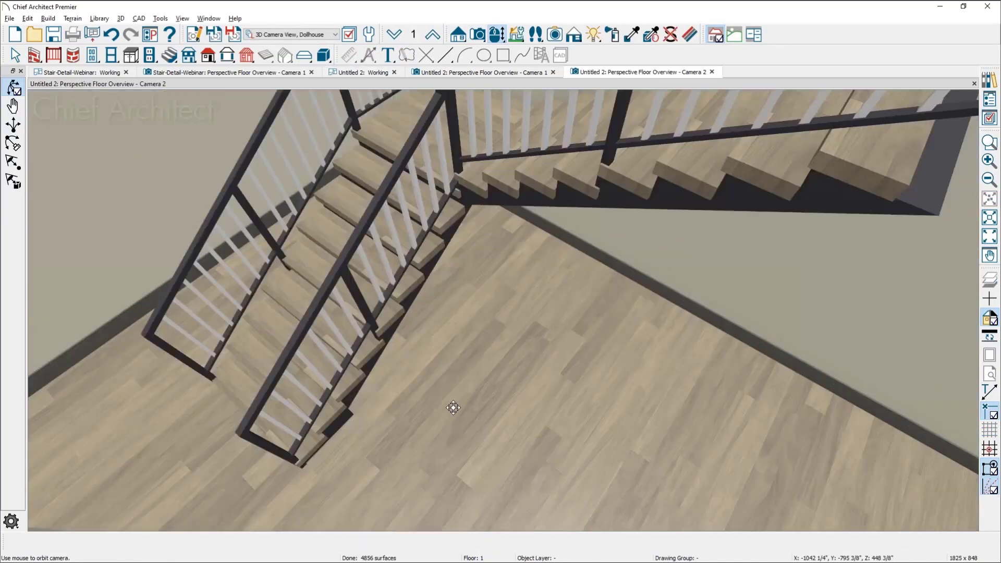
pyautogui.moveTo(454, 407); pyautogui.dragTo(444, 318)
pyautogui.moveTo(446, 505); pyautogui.dragTo(446, 501, button='middle')
pyautogui.moveTo(446, 502); pyautogui.dragTo(505, 516)
pyautogui.scroll(2, 488, 407)
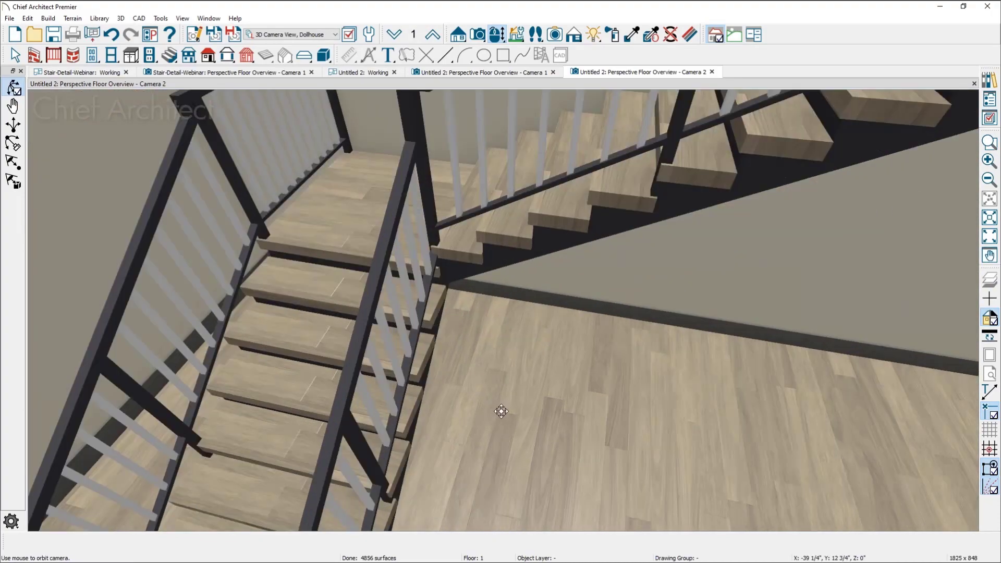
pyautogui.moveTo(502, 417); pyautogui.dragTo(495, 483, button='middle')
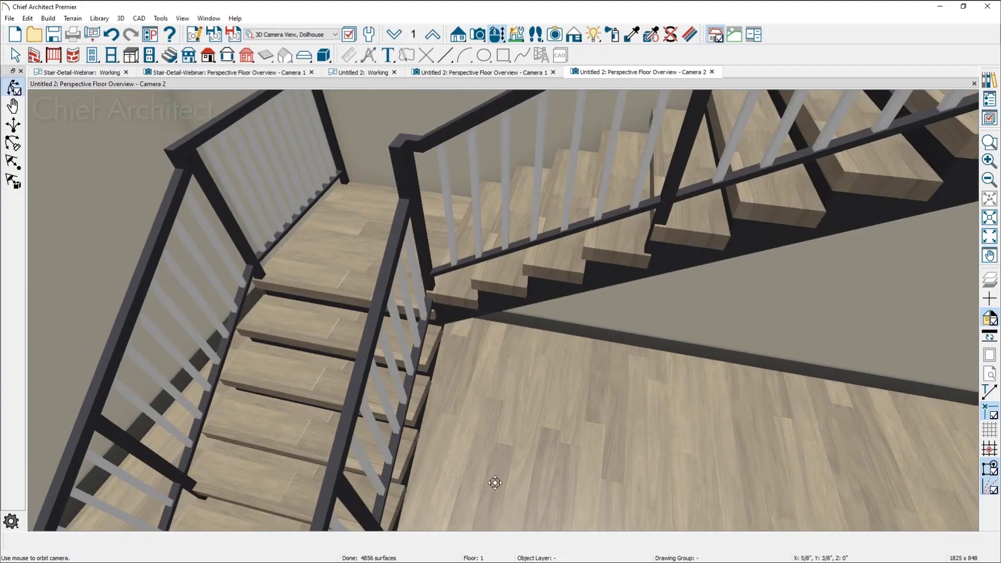
pyautogui.moveTo(496, 472); pyautogui.dragTo(473, 449)
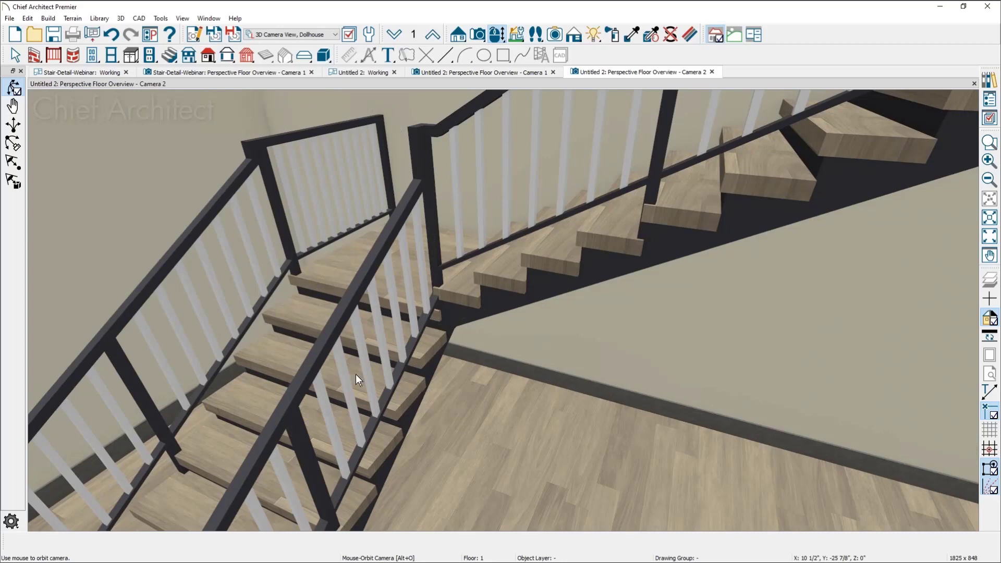
# Turn on Smooth Transitions for both the left and right railings of the L-shaped staircase's lower section
pyautogui.press('space')
pyautogui.click(302, 320)
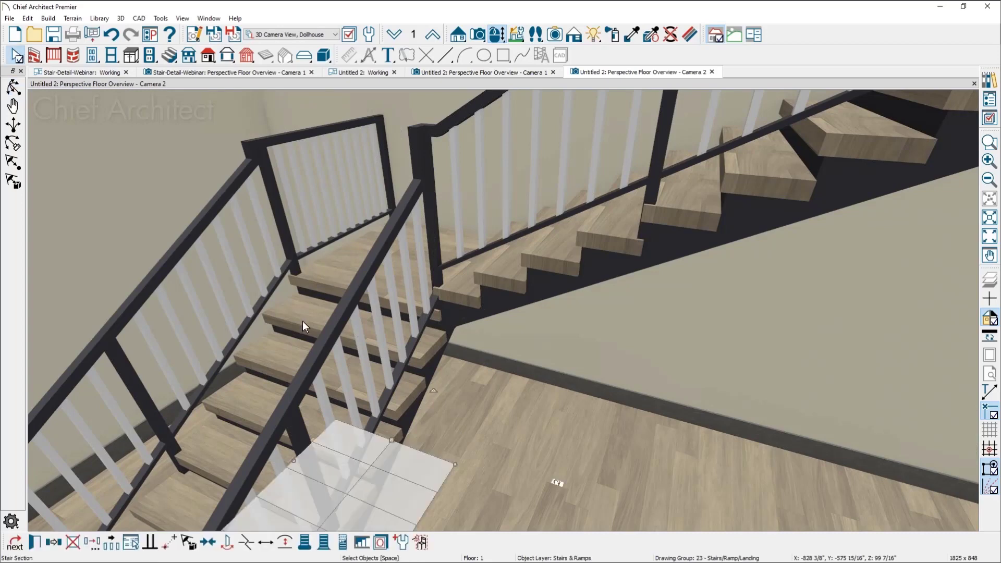
pyautogui.doubleClick(303, 321)
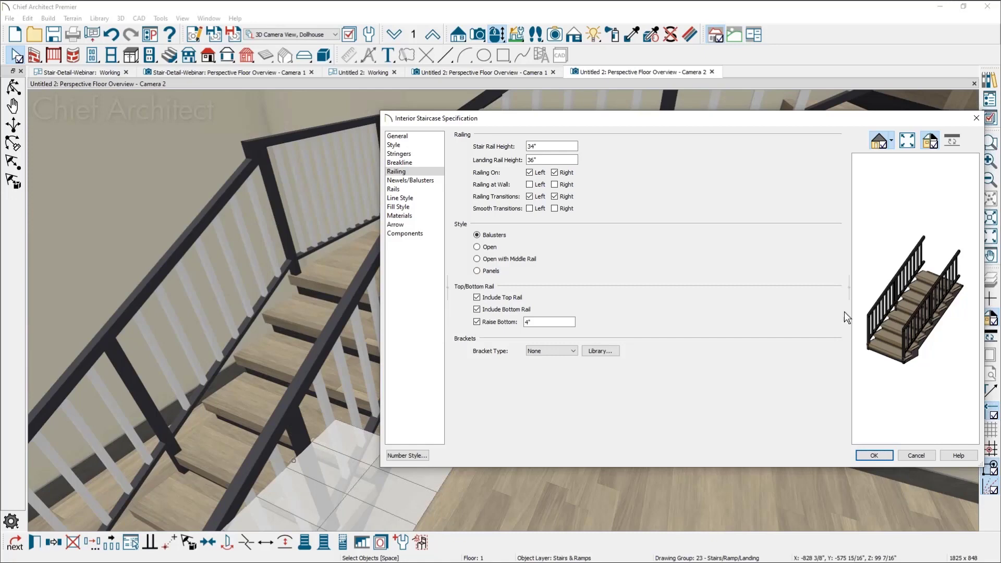
pyautogui.scroll(5, 928, 315)
pyautogui.scroll(3, 934, 337)
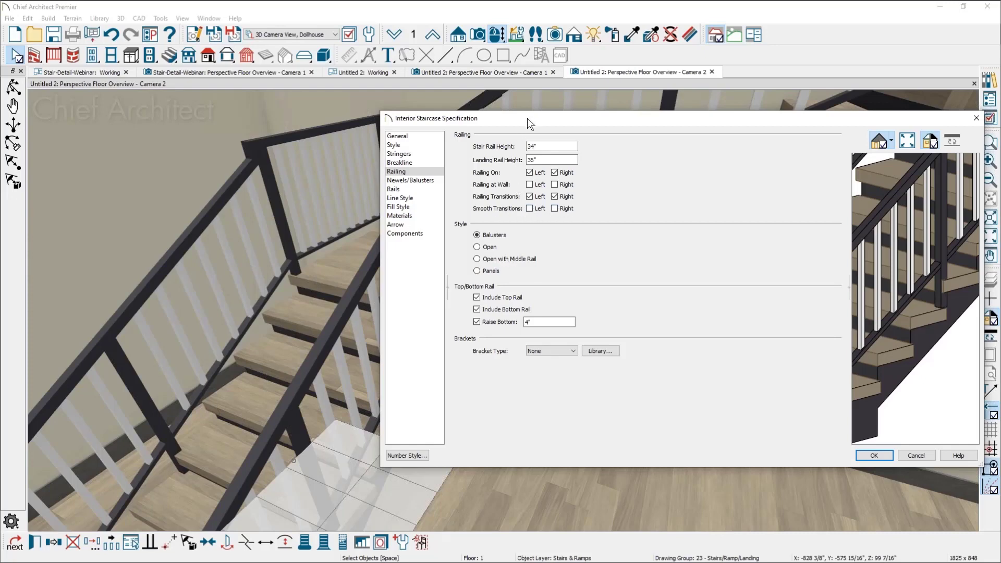
pyautogui.moveTo(527, 118); pyautogui.dragTo(525, 122)
pyautogui.click(531, 212)
pyautogui.click(553, 213)
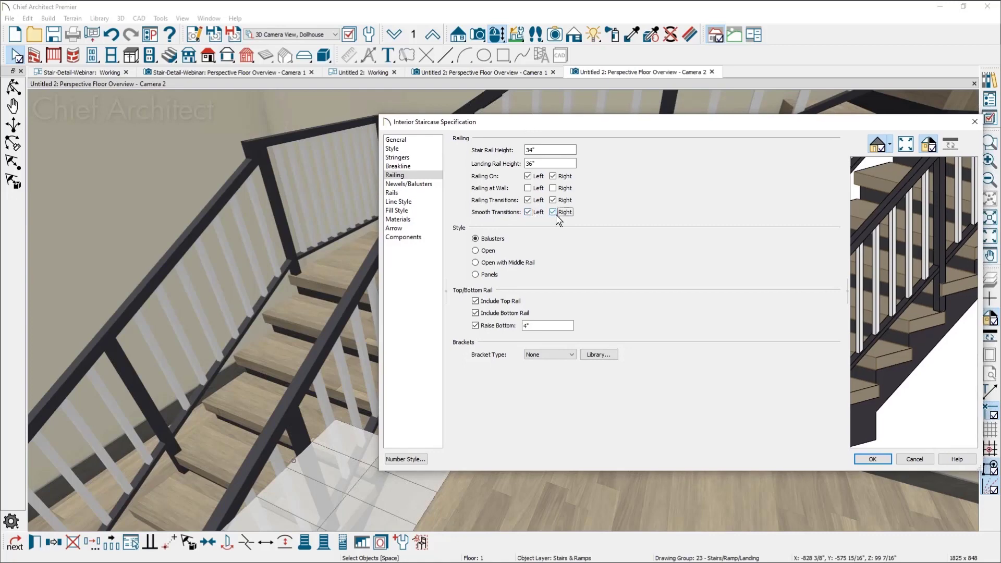
pyautogui.click(875, 461)
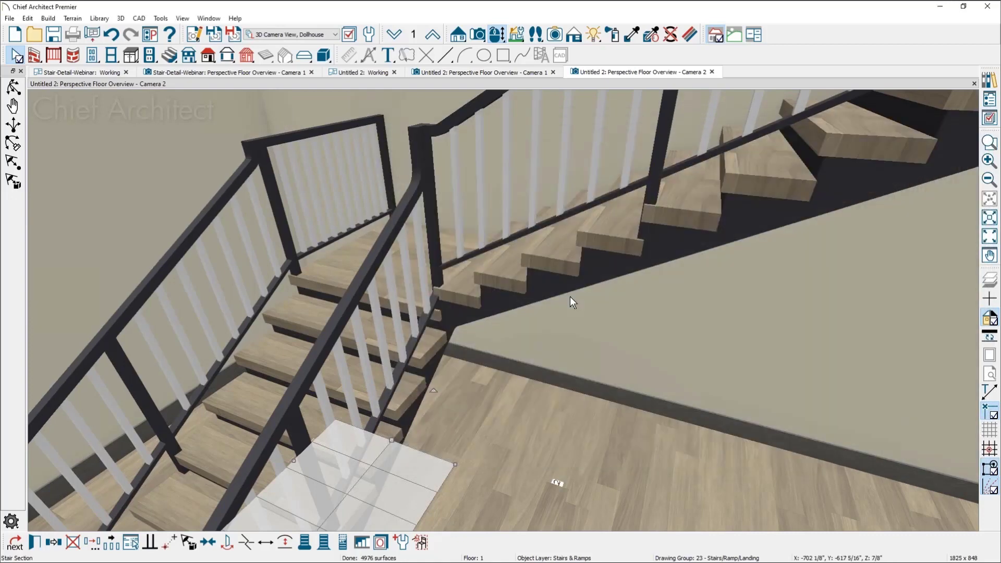
# Examine the handrail transitions at the landing newels up close, and switch to the stair section image in Windows Photo Viewer
pyautogui.moveTo(526, 290); pyautogui.dragTo(496, 261, button='middle')
pyautogui.scroll(3, 428, 143)
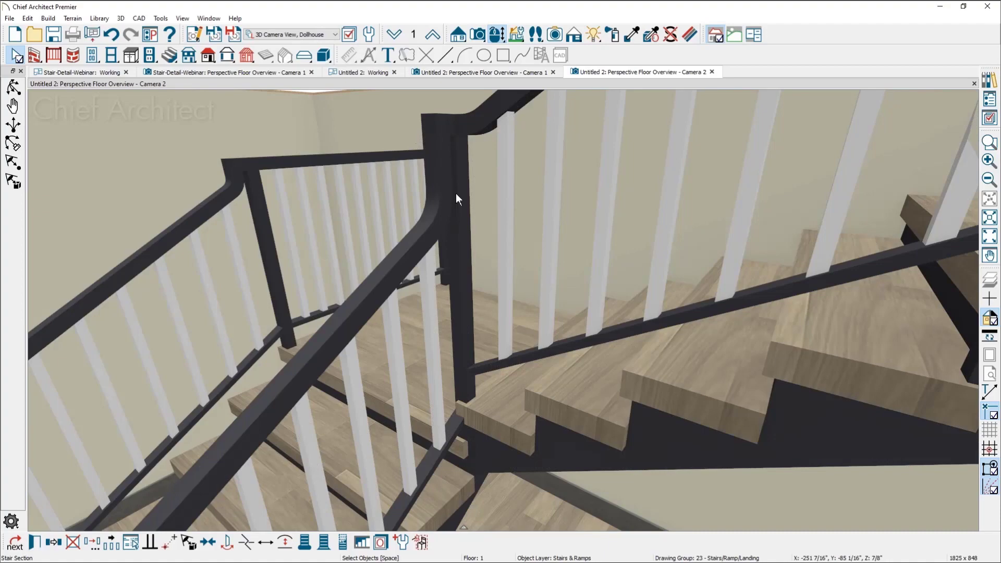
pyautogui.hotkey('alt', 'Tab')
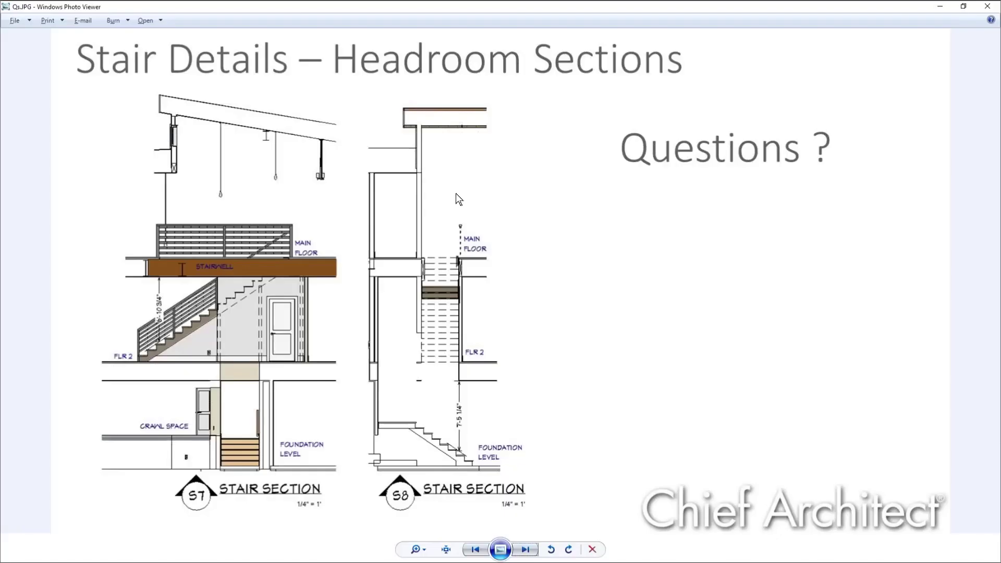
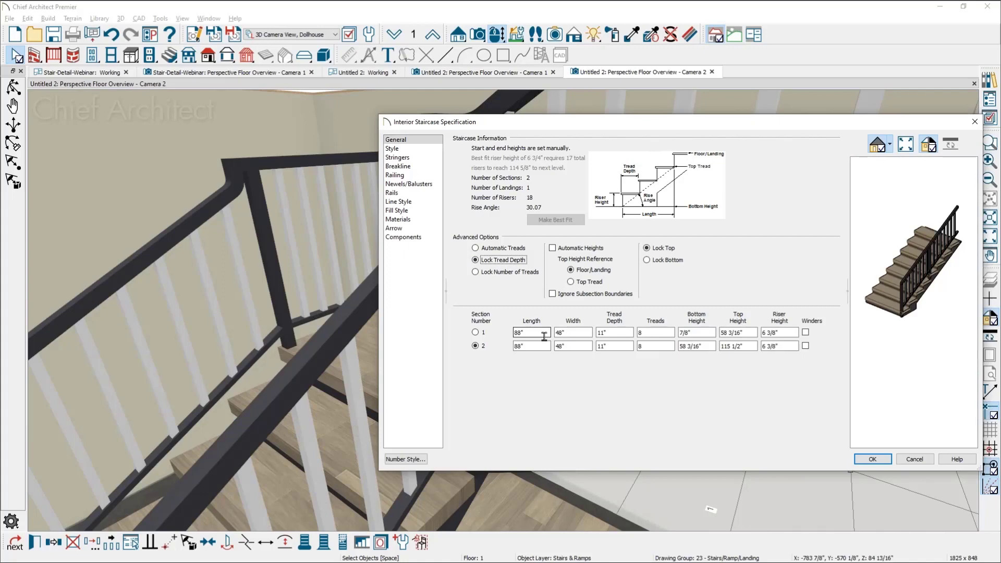
# Review the tread depth, tread overhang and tread thickness settings of the L-shaped staircase, and close its specification
pyautogui.click(607, 333)
pyautogui.scroll(3, 903, 280)
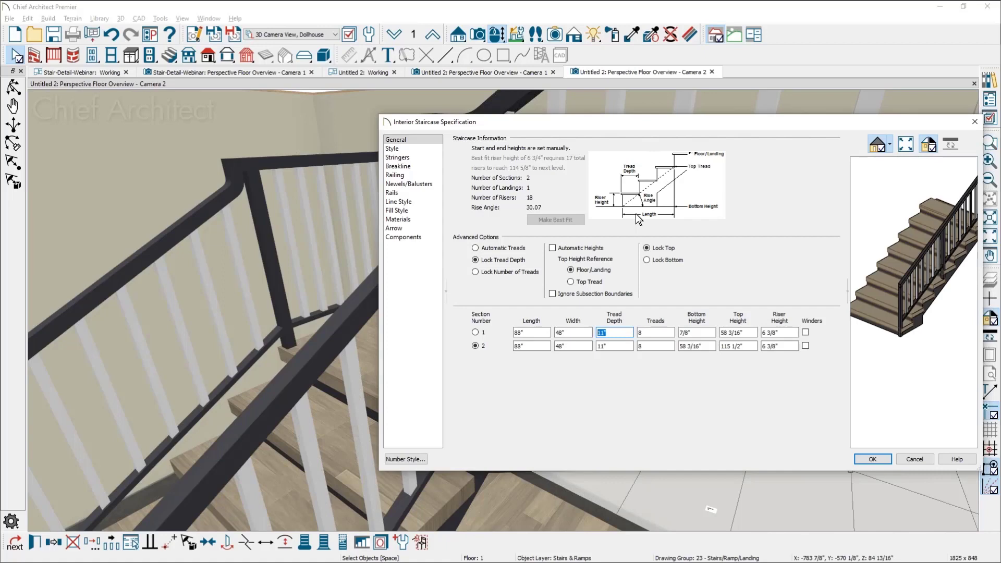
pyautogui.click(411, 148)
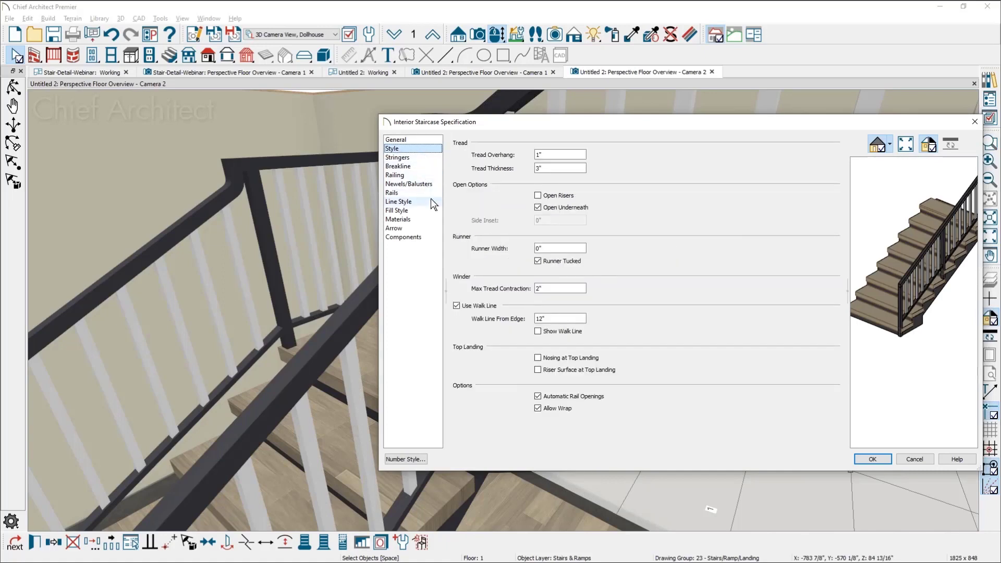
pyautogui.click(552, 155)
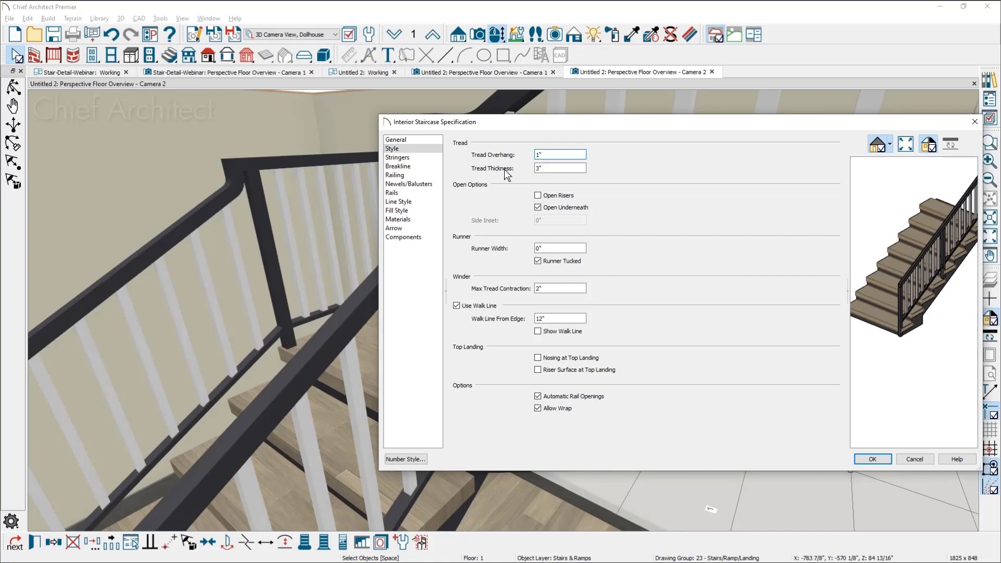
pyautogui.click(399, 140)
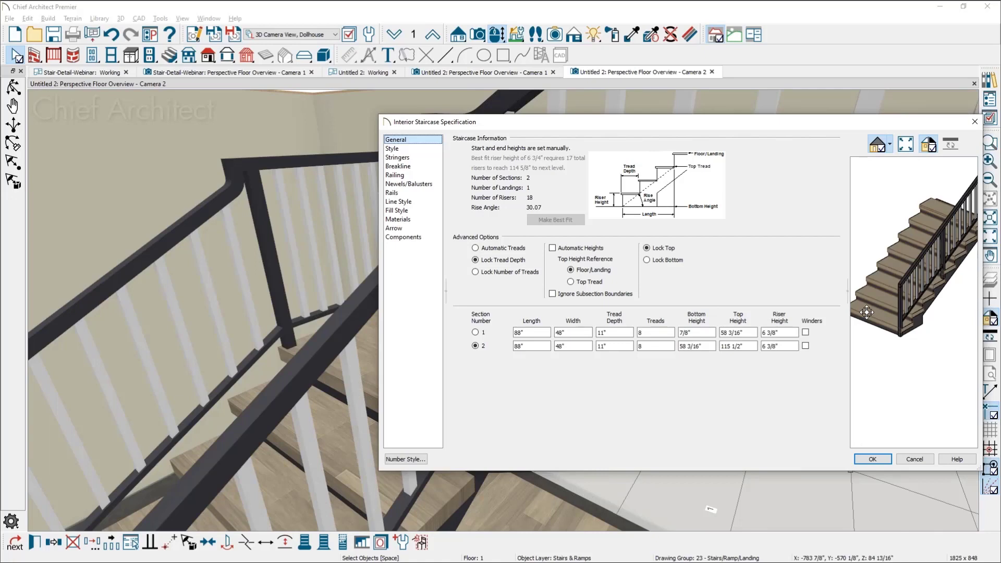
pyautogui.click(975, 123)
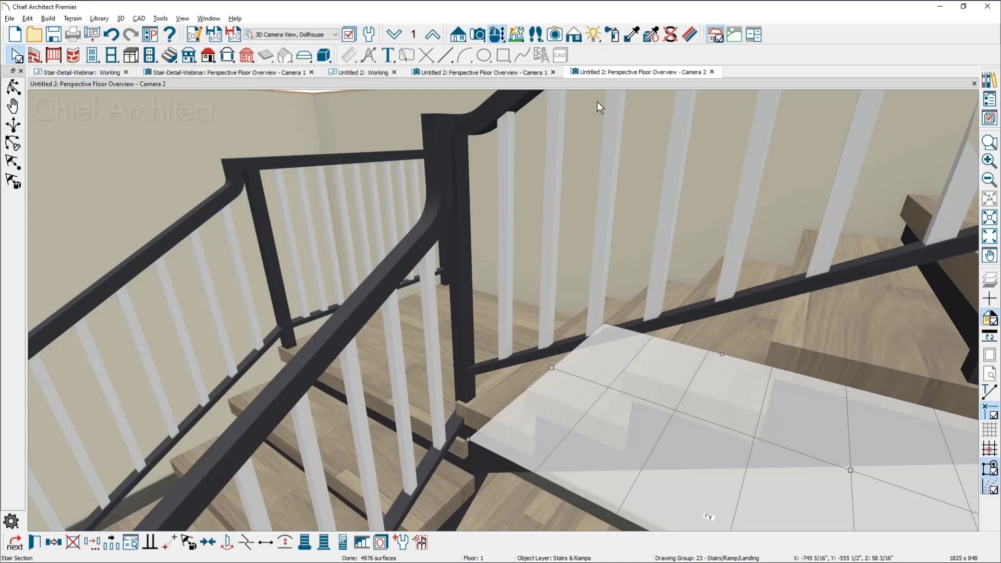
# Draw a rectangular deck with railings in the floor plan, against the exterior wall beside the basement stairwell
pyautogui.click(488, 74)
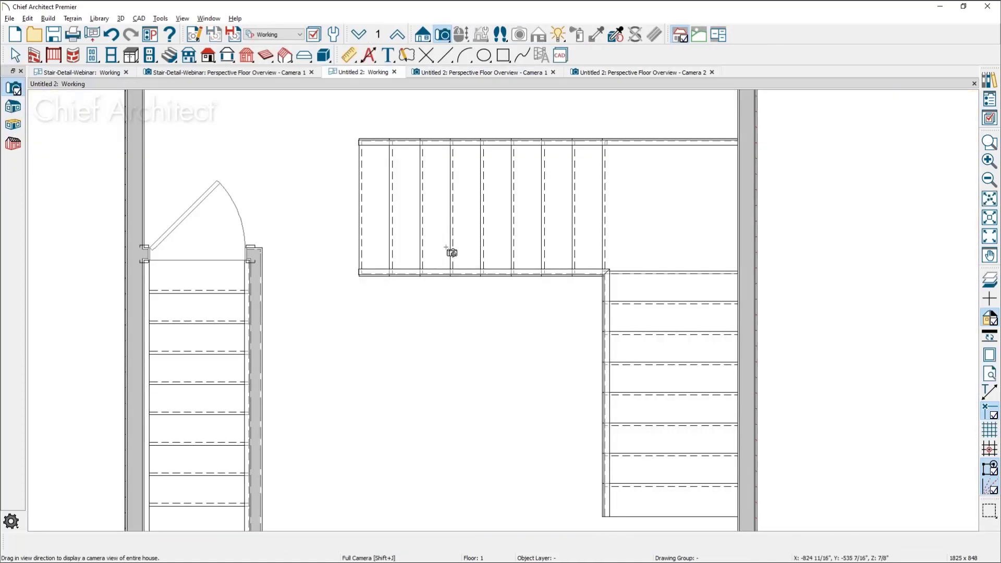
pyautogui.press('space')
pyautogui.scroll(-2, 446, 268)
pyautogui.moveTo(446, 269); pyautogui.dragTo(319, 225, button='middle')
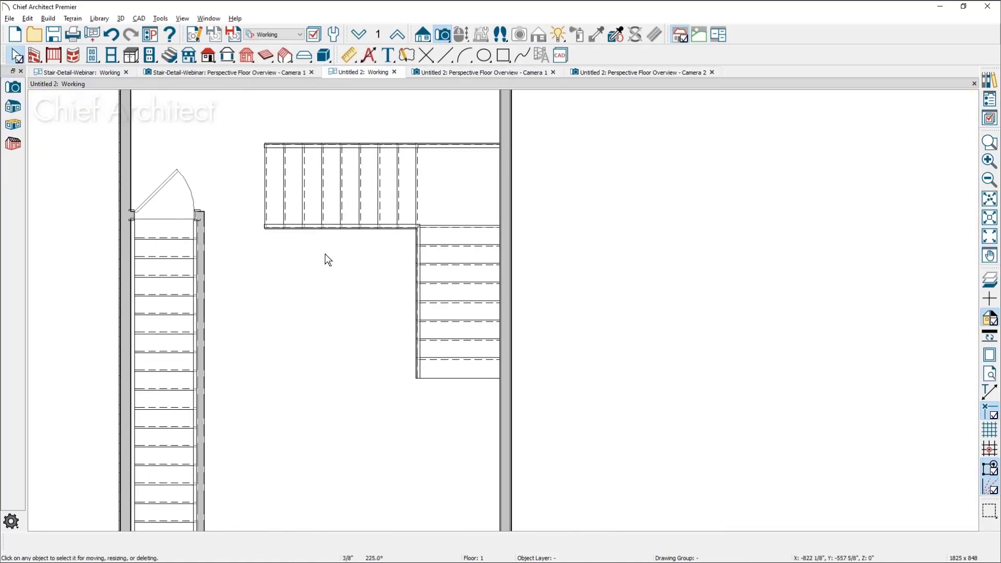
pyautogui.scroll(-1, 330, 262)
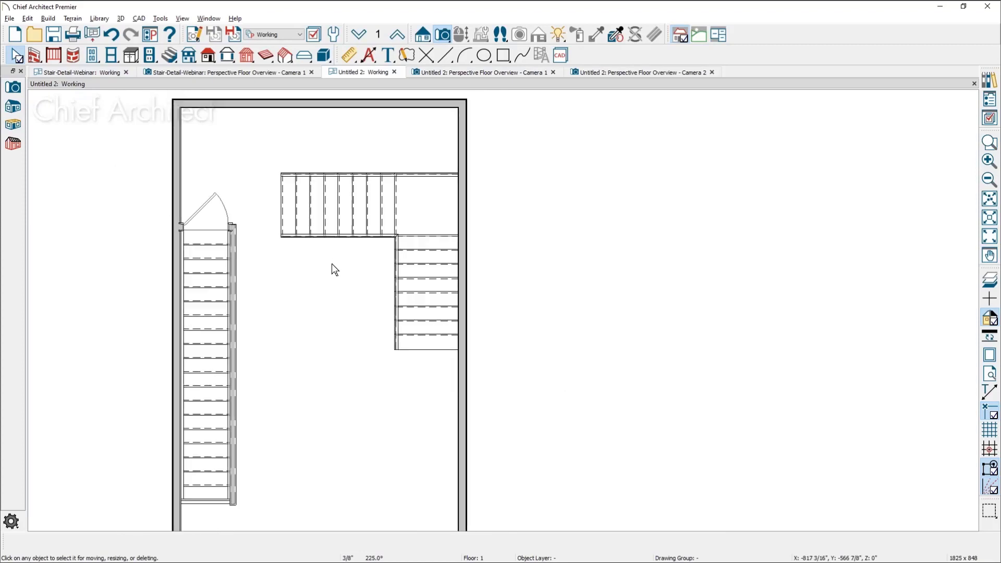
pyautogui.click(59, 56)
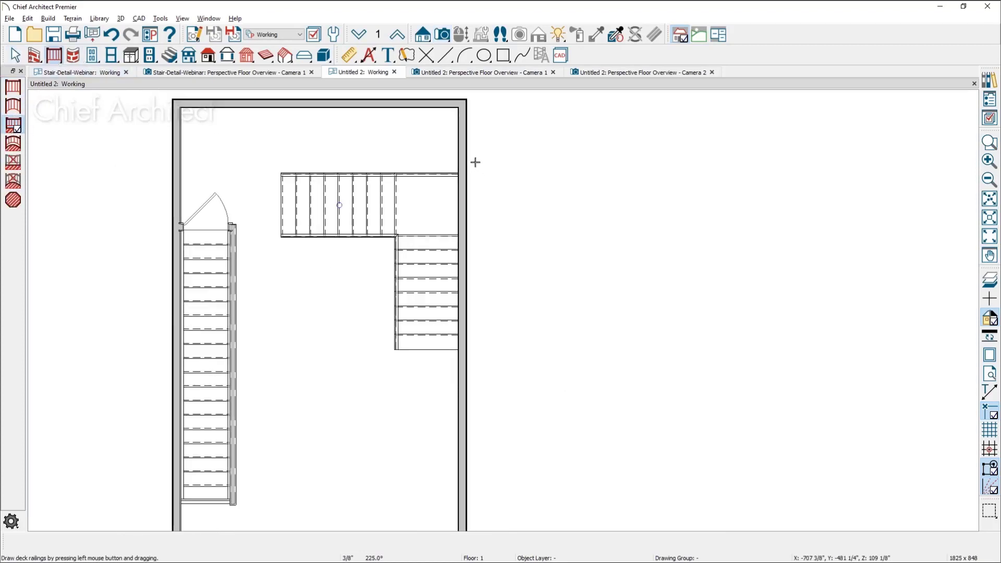
pyautogui.moveTo(502, 291); pyautogui.dragTo(818, 270, button='middle')
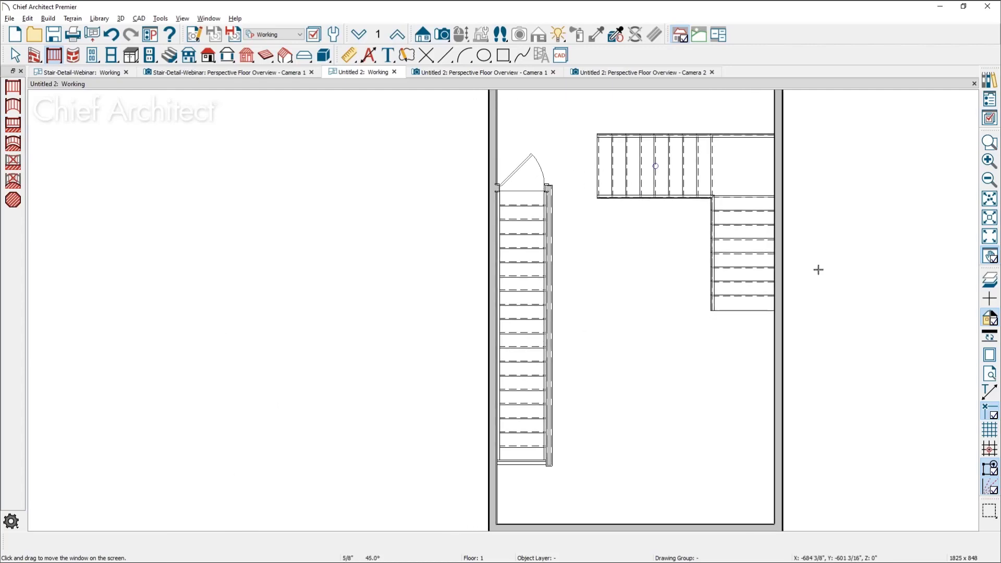
pyautogui.moveTo(488, 156); pyautogui.dragTo(489, 324)
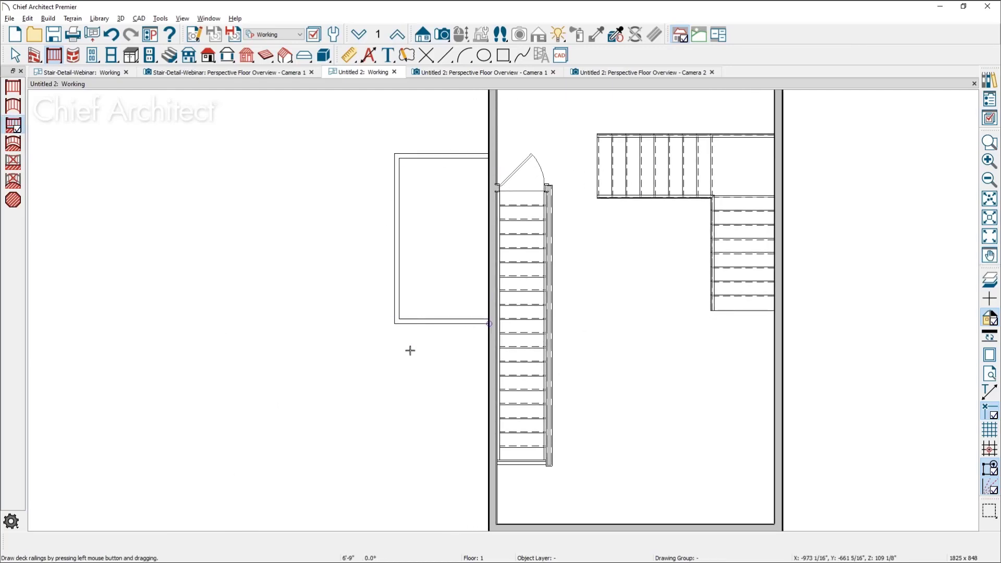
pyautogui.press('space')
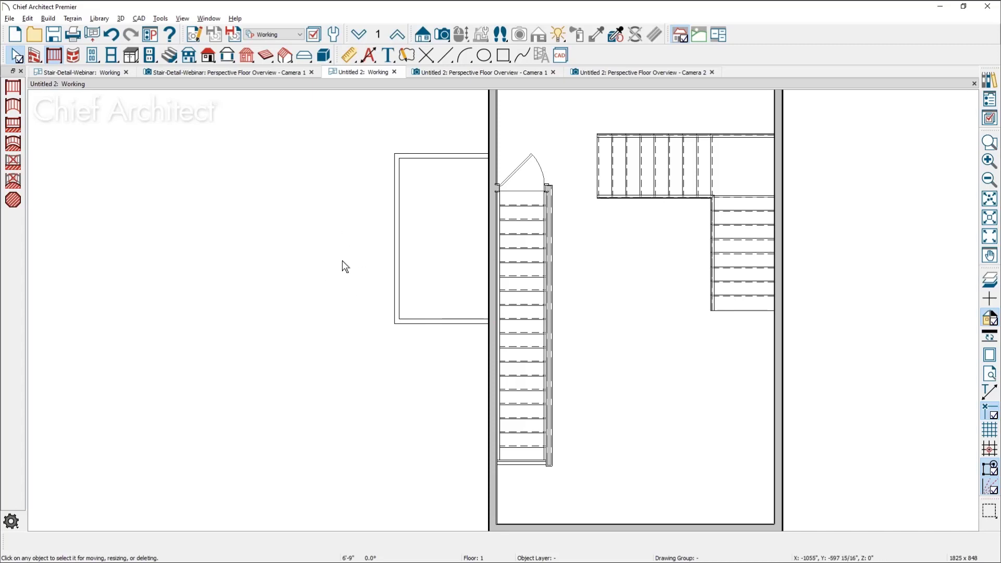
# Add an automatic stair at the middle of the deck's outer edge, opening the deck railing
pyautogui.click(171, 55)
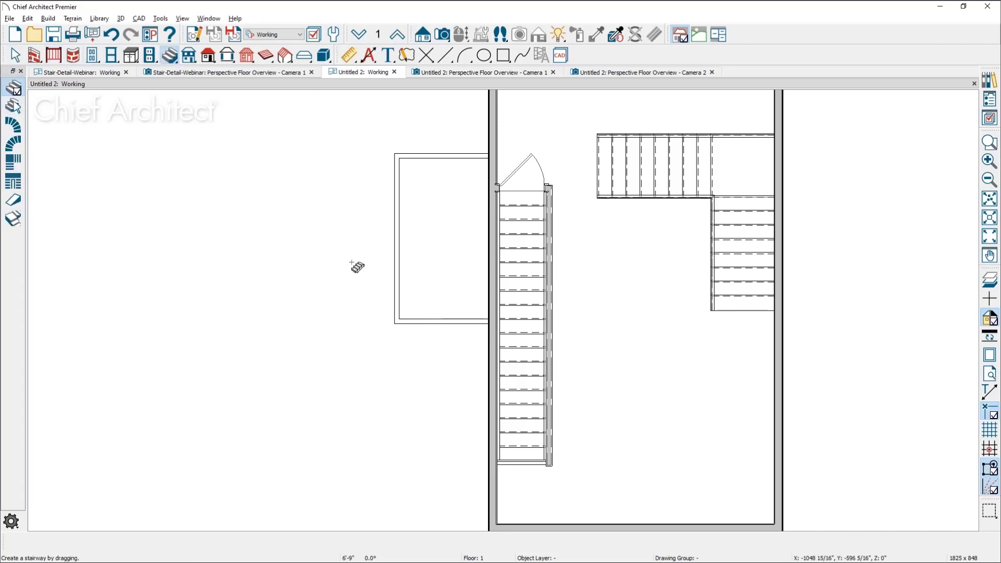
pyautogui.scroll(3, 373, 245)
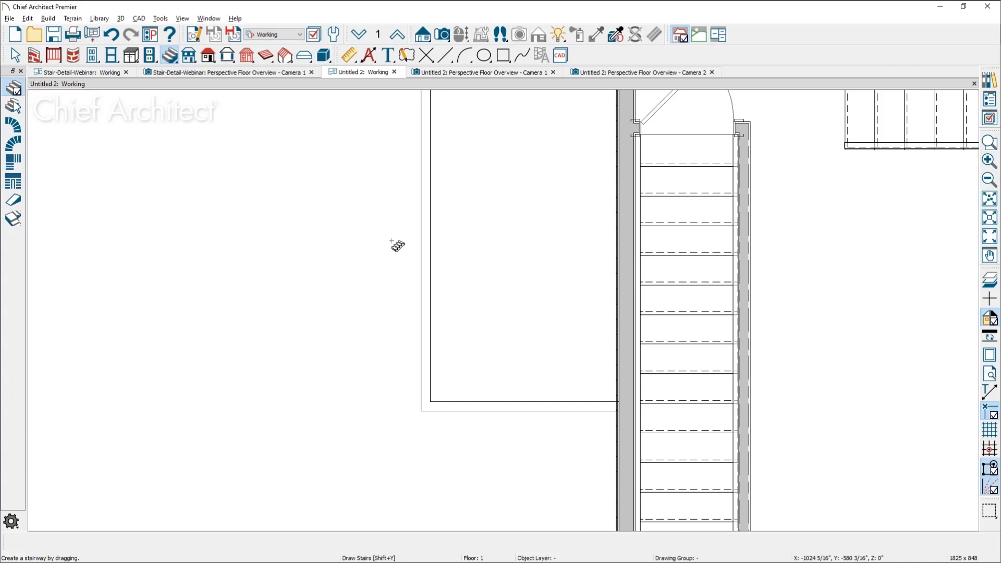
pyautogui.moveTo(392, 242); pyautogui.dragTo(392, 241)
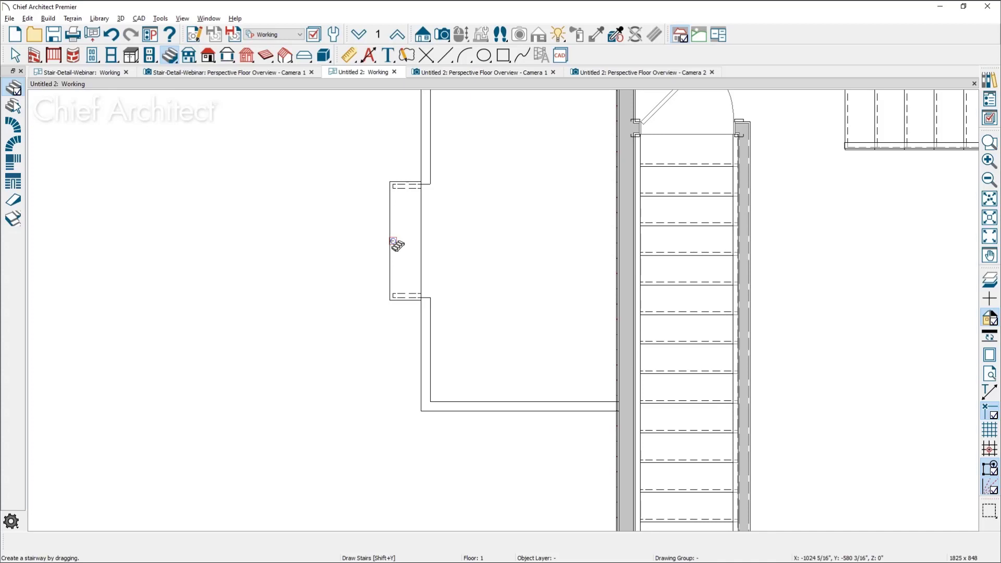
pyautogui.press('space')
# Create a perspective floor overview and examine the deck stair and the opening in the deck railing up close
pyautogui.click(442, 35)
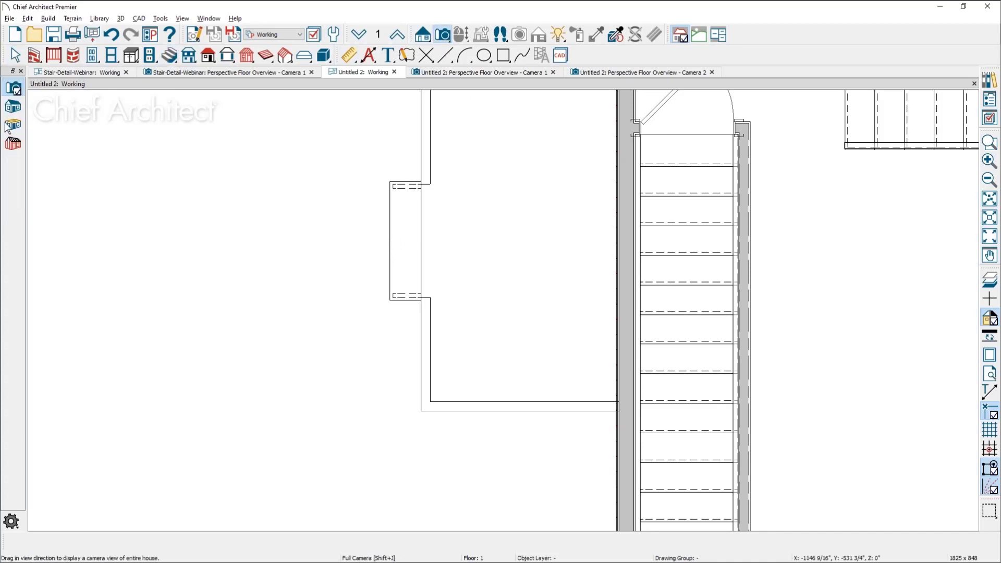
pyautogui.click(426, 346)
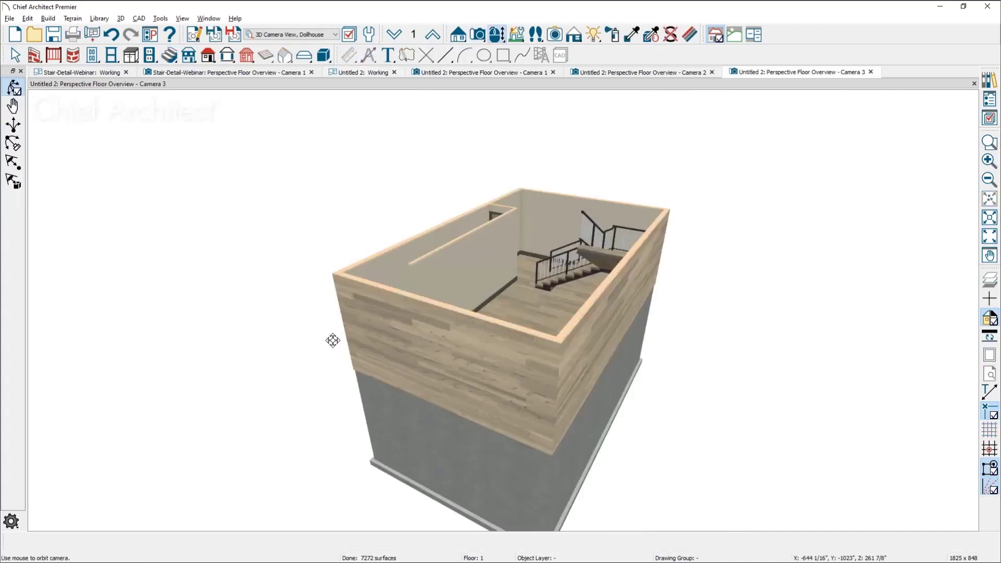
pyautogui.moveTo(324, 342); pyautogui.dragTo(493, 307)
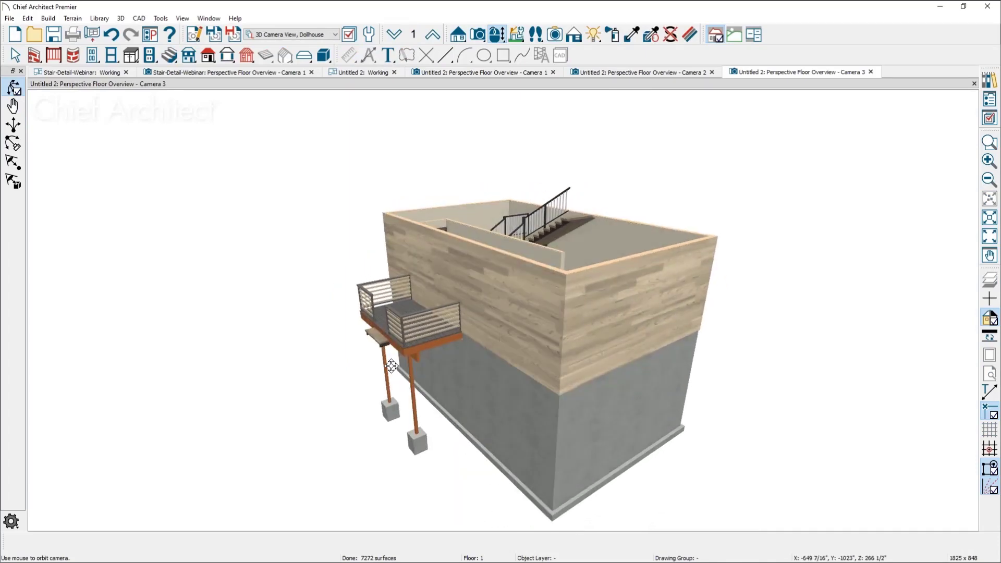
pyautogui.scroll(5, 389, 364)
pyautogui.moveTo(386, 351)
pyautogui.mouseDown()
pyautogui.moveTo(391, 335)
pyautogui.moveTo(393, 360)
pyautogui.mouseUp()
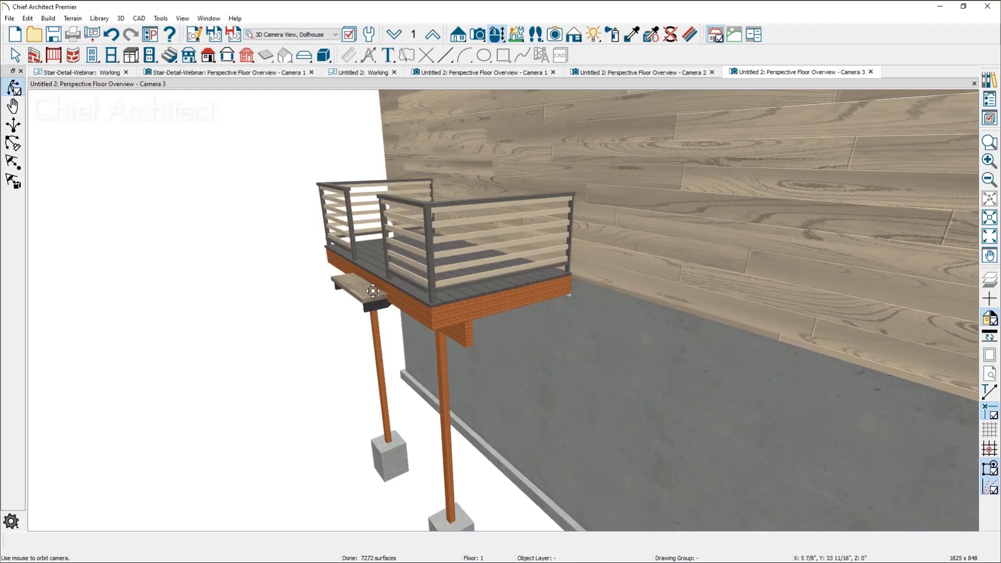
pyautogui.scroll(4, 370, 290)
pyautogui.moveTo(369, 291); pyautogui.dragTo(368, 346, button='middle')
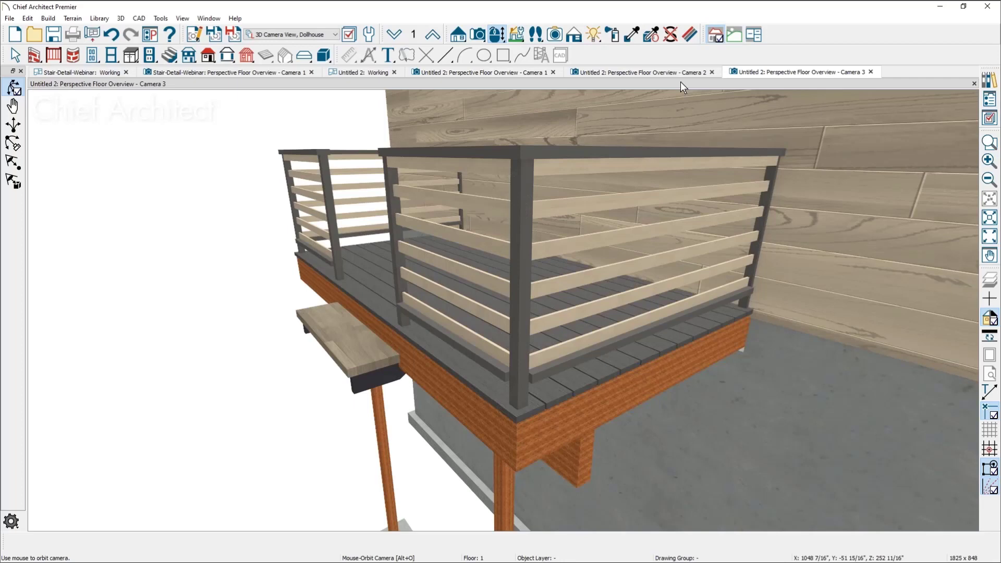
# Draw two short straight stairs running in opposite directions in the floor plan, in the open area outside the deck
pyautogui.click(374, 70)
pyautogui.moveTo(371, 251); pyautogui.dragTo(454, 237, button='middle')
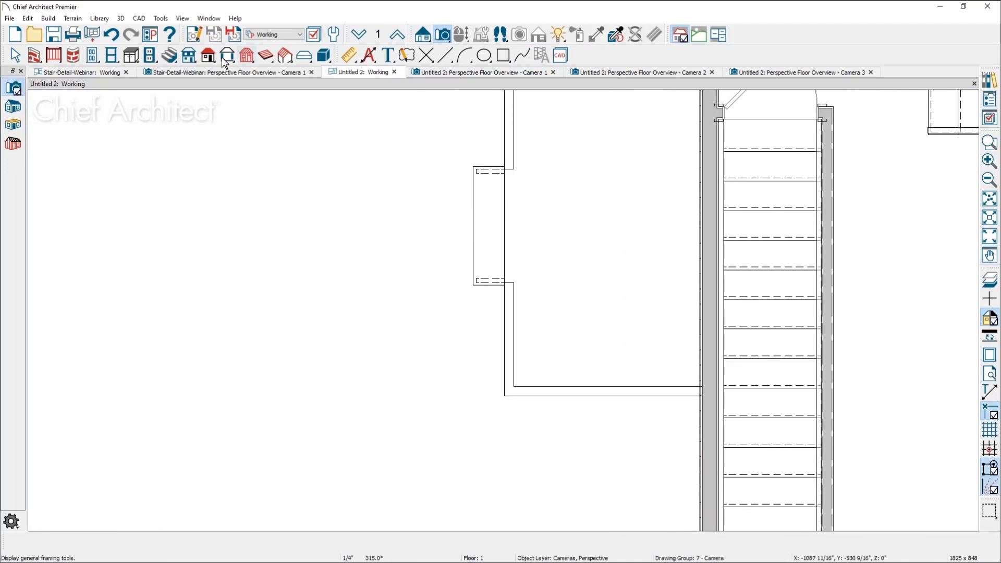
pyautogui.click(171, 55)
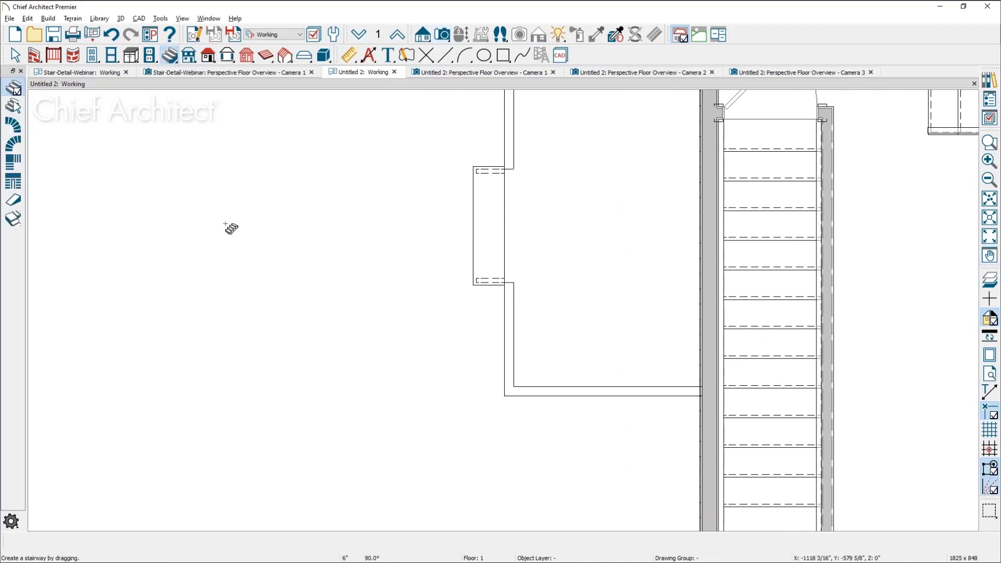
pyautogui.moveTo(222, 225); pyautogui.dragTo(363, 225)
pyautogui.moveTo(362, 331); pyautogui.dragTo(207, 330)
# Display the "Stairs & Ramps, Up/Down Arrows" layer and move the second short stair clear of the first
pyautogui.click(286, 359)
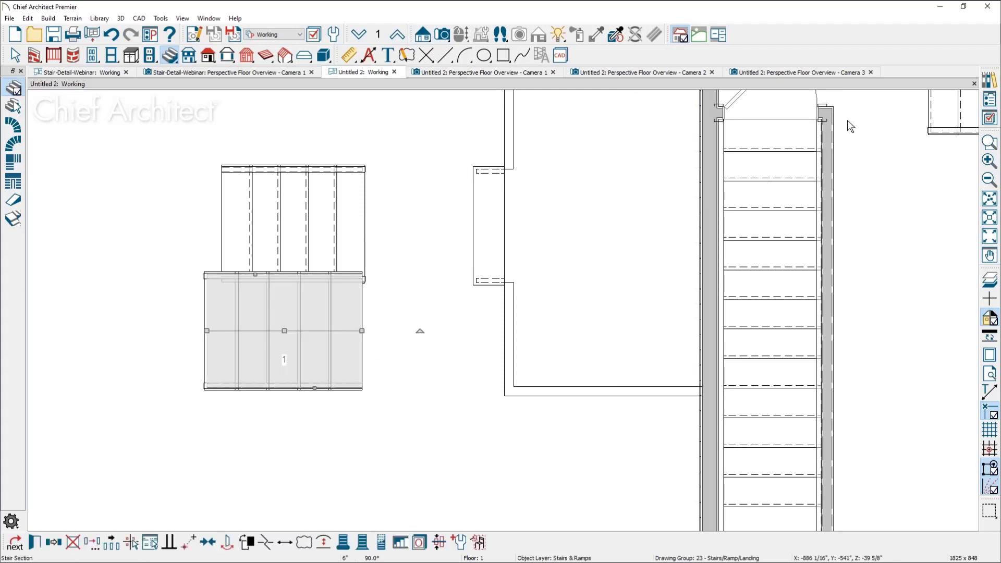
pyautogui.click(989, 119)
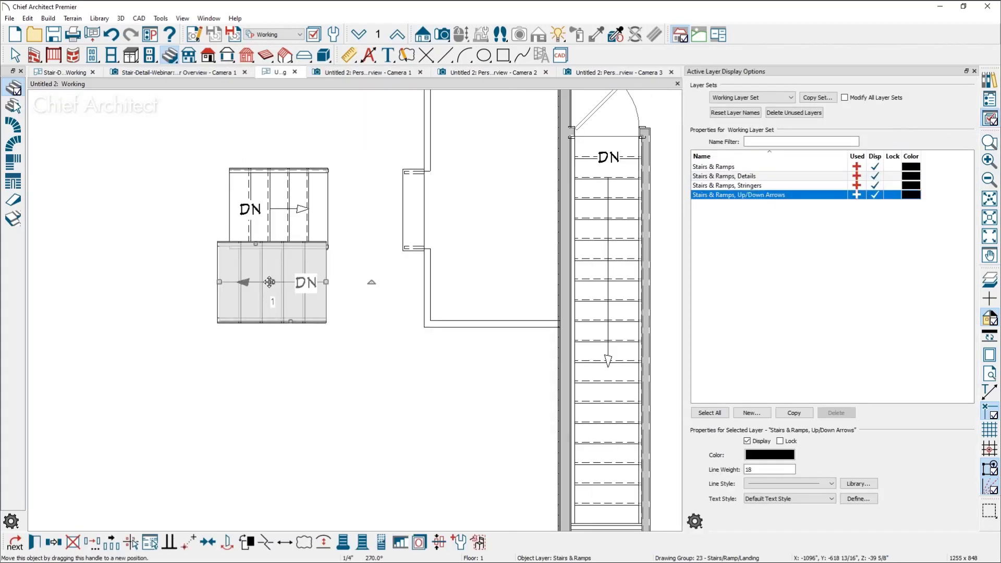
pyautogui.click(451, 429)
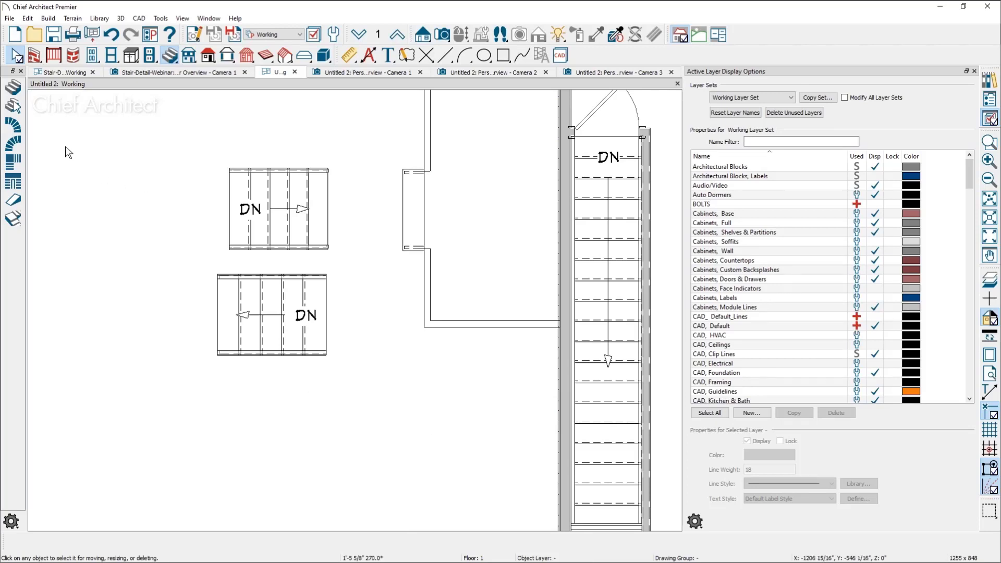
pyautogui.press('space')
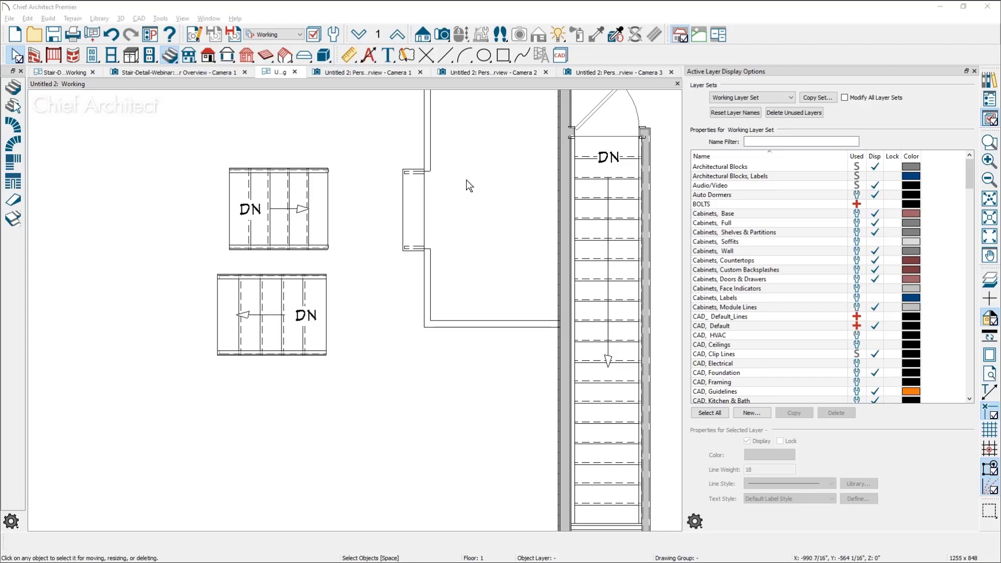
# Open the Stair Details CAD detail of Stair-Detail-Webinar.plan and examine the tread, nosing and railing notes in the Stair & Railing Detail
pyautogui.hotkey('alt', 'Tab')
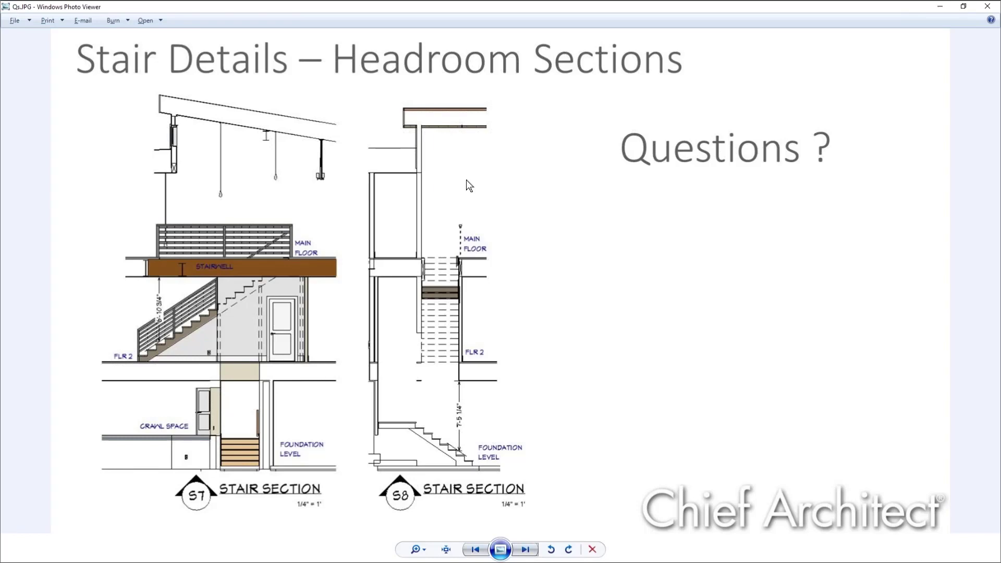
pyautogui.click(940, 7)
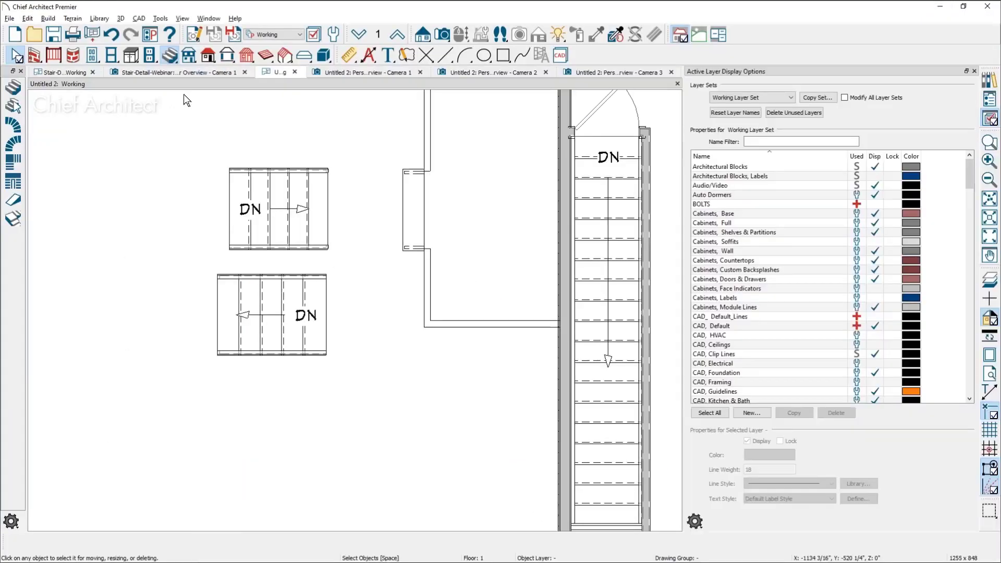
pyautogui.click(73, 72)
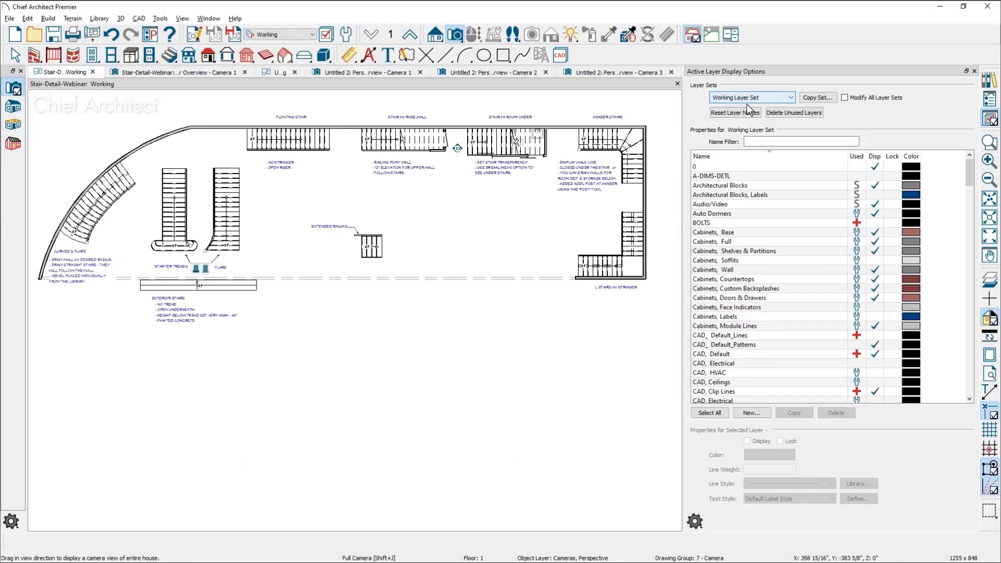
pyautogui.click(986, 103)
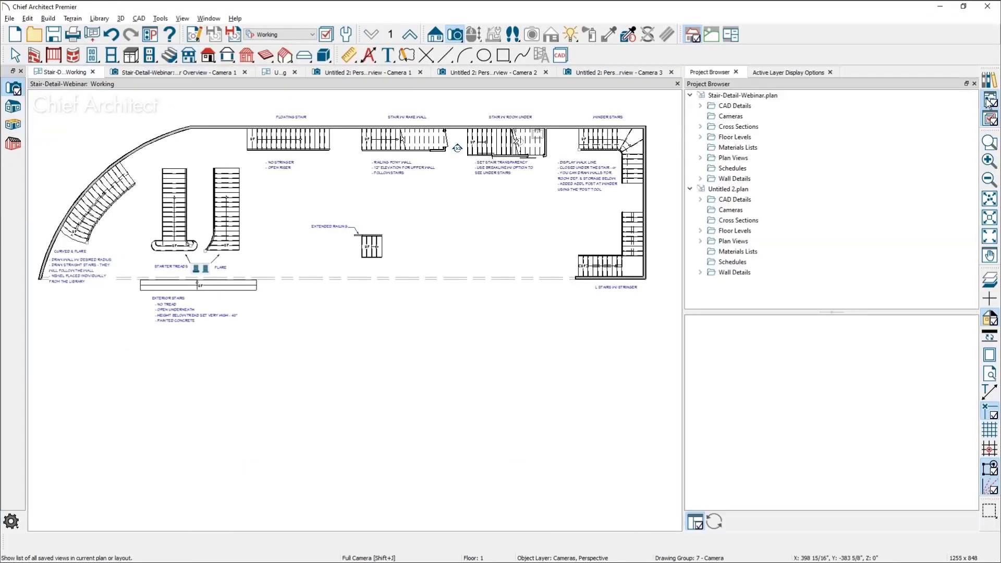
pyautogui.click(700, 105)
pyautogui.doubleClick(744, 116)
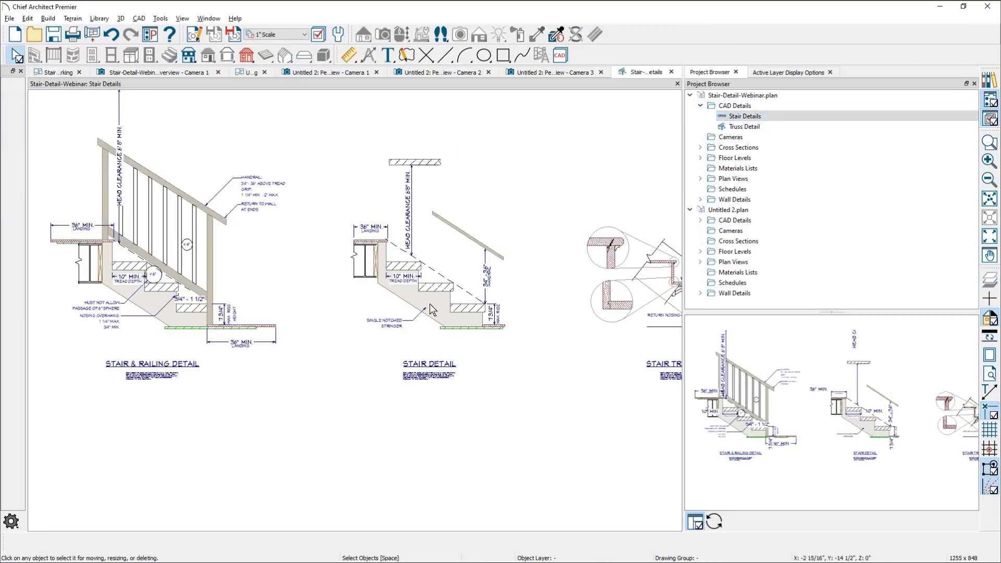
pyautogui.scroll(5, 305, 339)
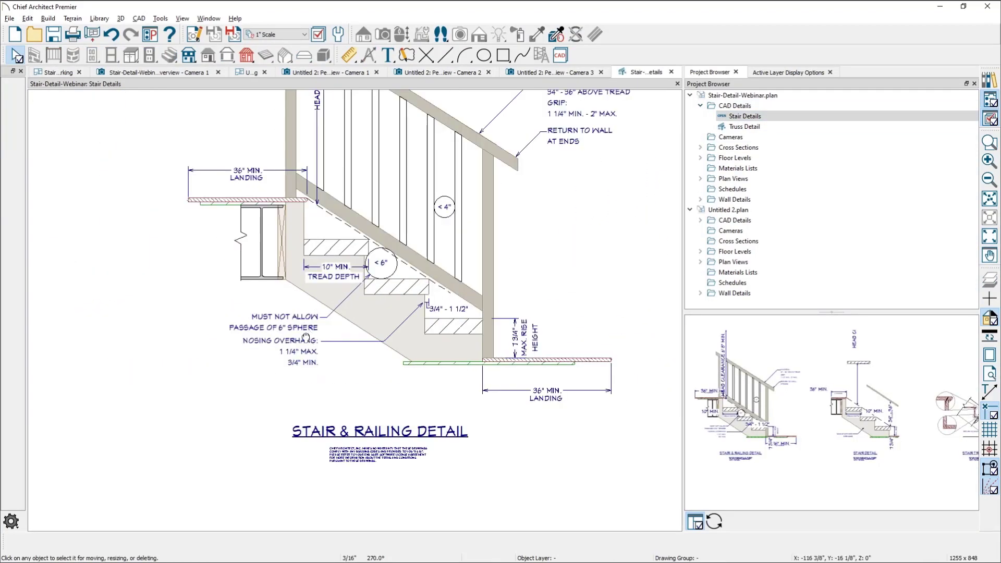
pyautogui.moveTo(305, 337); pyautogui.dragTo(295, 435, button='middle')
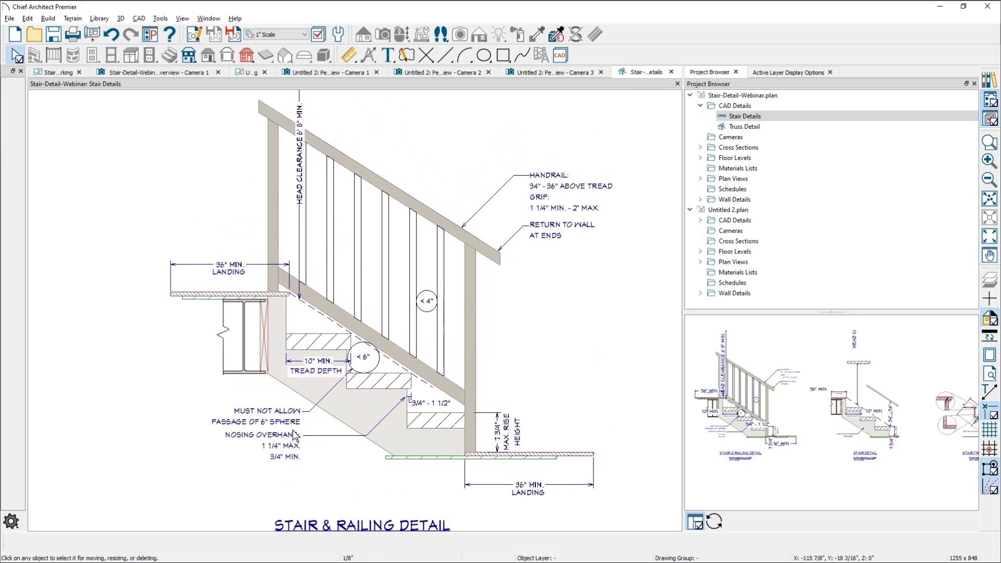
pyautogui.scroll(2, 312, 408)
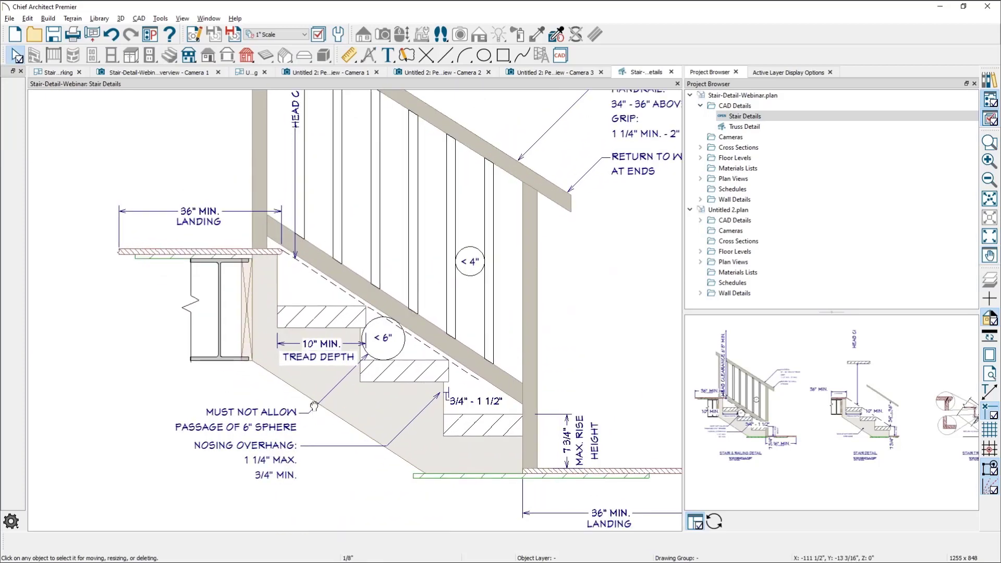
pyautogui.moveTo(313, 406); pyautogui.dragTo(286, 434, button='middle')
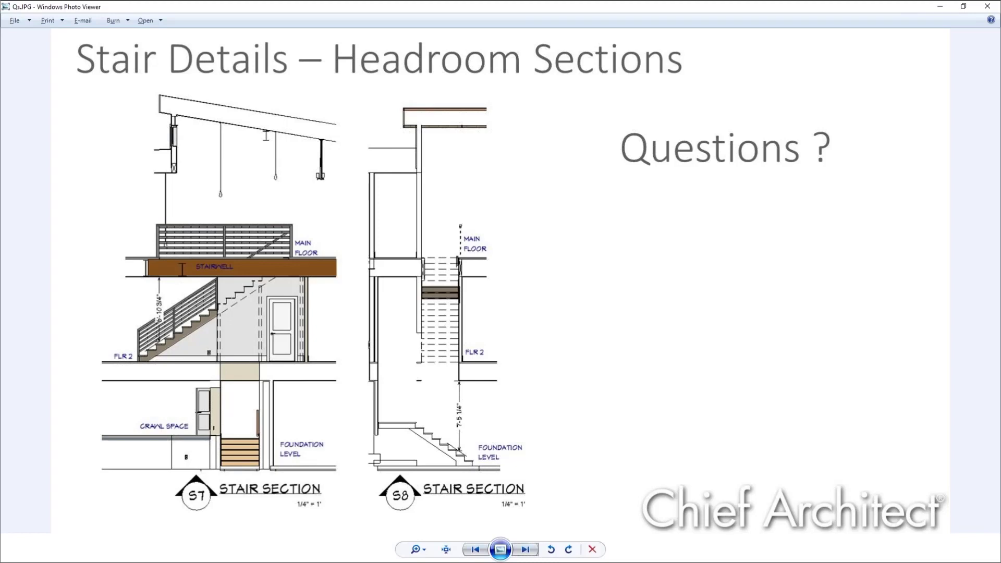
# Switch to Chief Architect and close the Stair Details CAD detail and the deck's Camera 3 overview
pyautogui.click(939, 6)
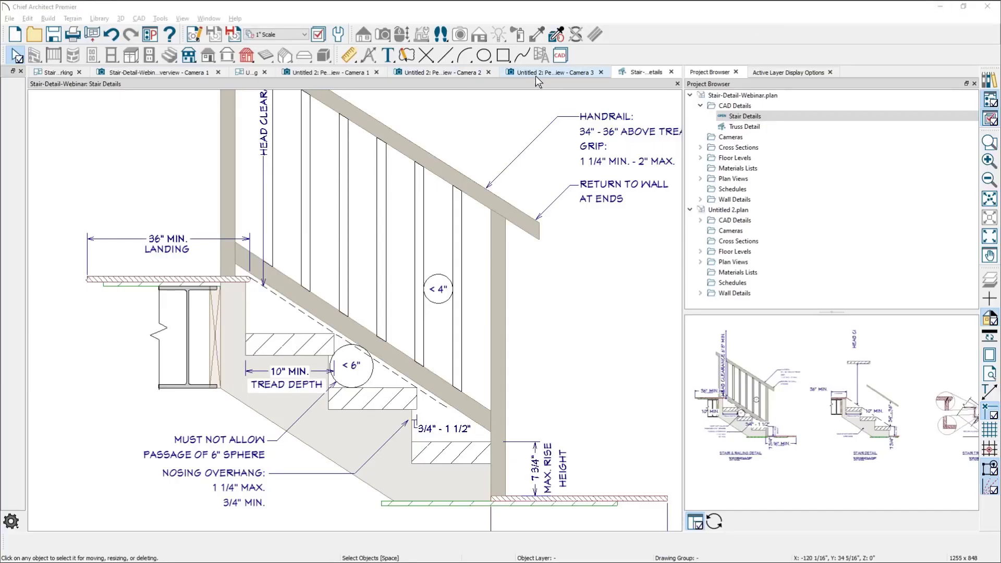
pyautogui.click(541, 73)
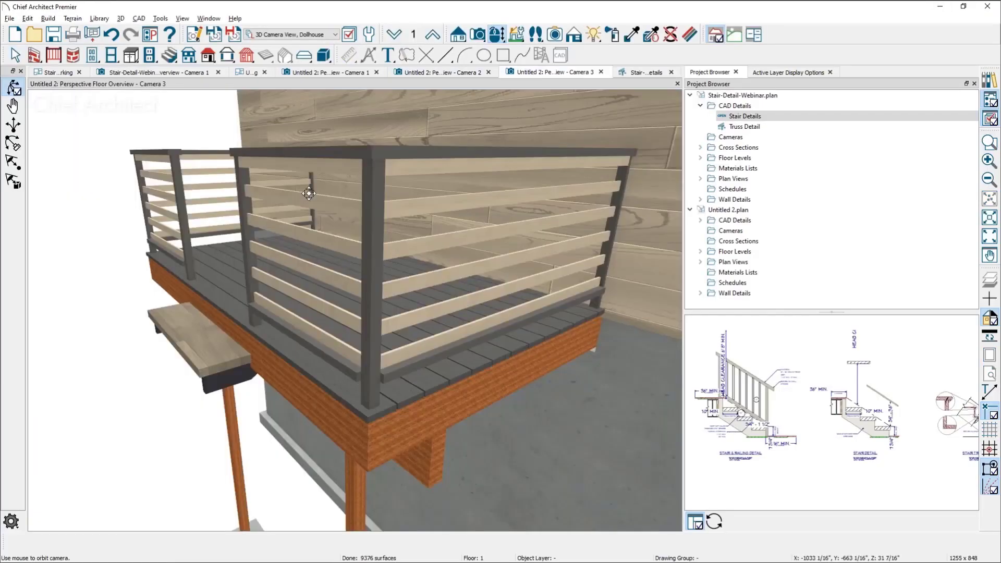
pyautogui.click(671, 73)
pyautogui.click(671, 73)
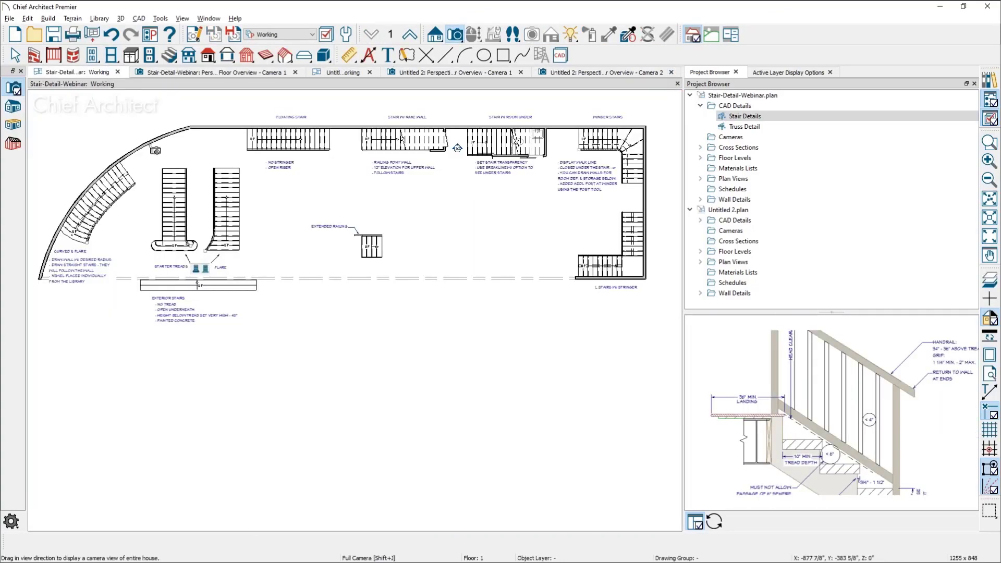
# Open the specification of the floating stair in the Working plan view and review its rail profiles and railing settings
pyautogui.scroll(3, 584, 231)
pyautogui.press('space')
pyautogui.moveTo(499, 304); pyautogui.dragTo(498, 436, button='middle')
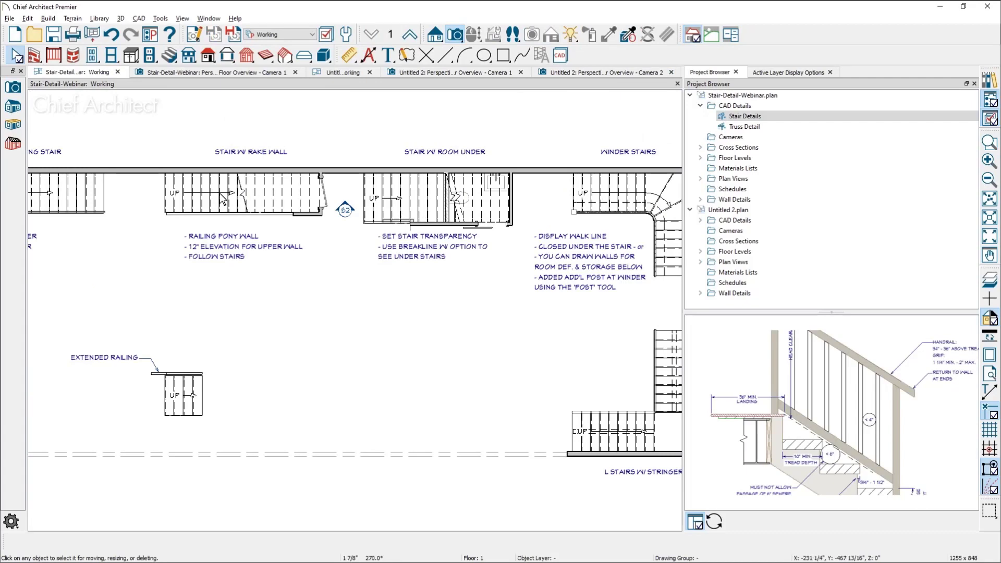
pyautogui.moveTo(220, 194); pyautogui.dragTo(447, 209, button='middle')
pyautogui.click(214, 213)
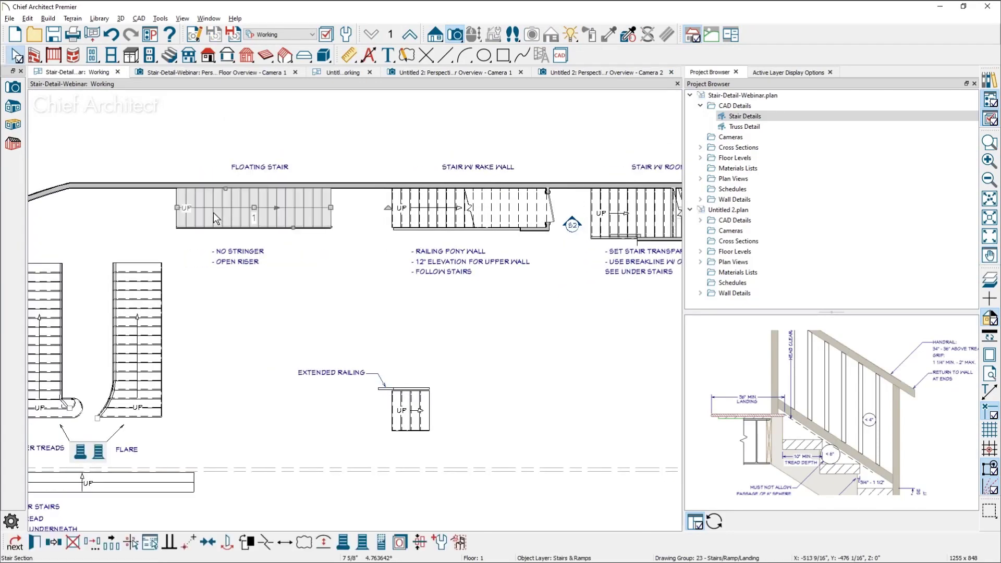
pyautogui.doubleClick(216, 219)
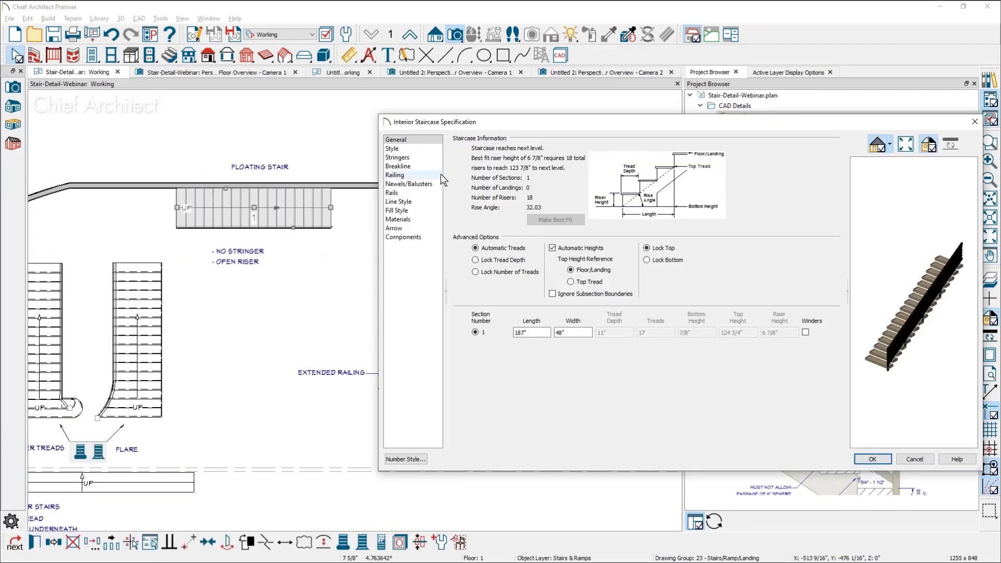
pyautogui.click(430, 192)
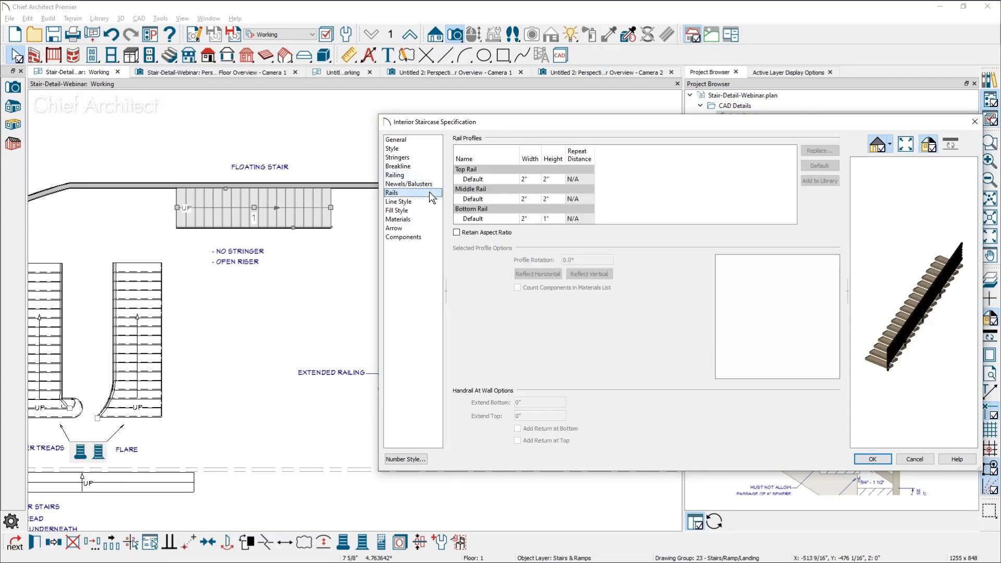
pyautogui.click(417, 175)
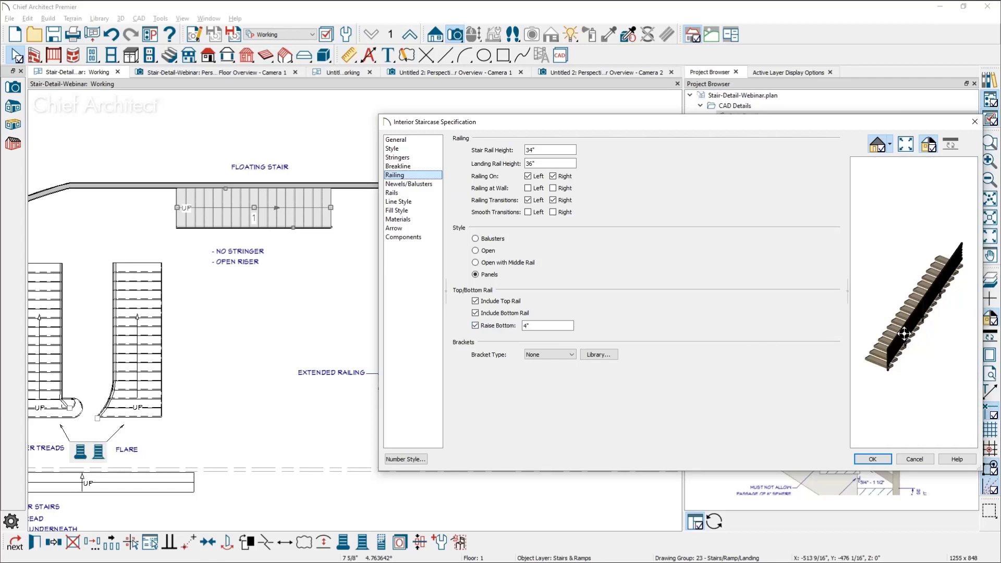
# Set the floating stair railing's Raise Bottom value to 2"
pyautogui.scroll(5, 904, 352)
pyautogui.scroll(5, 904, 352)
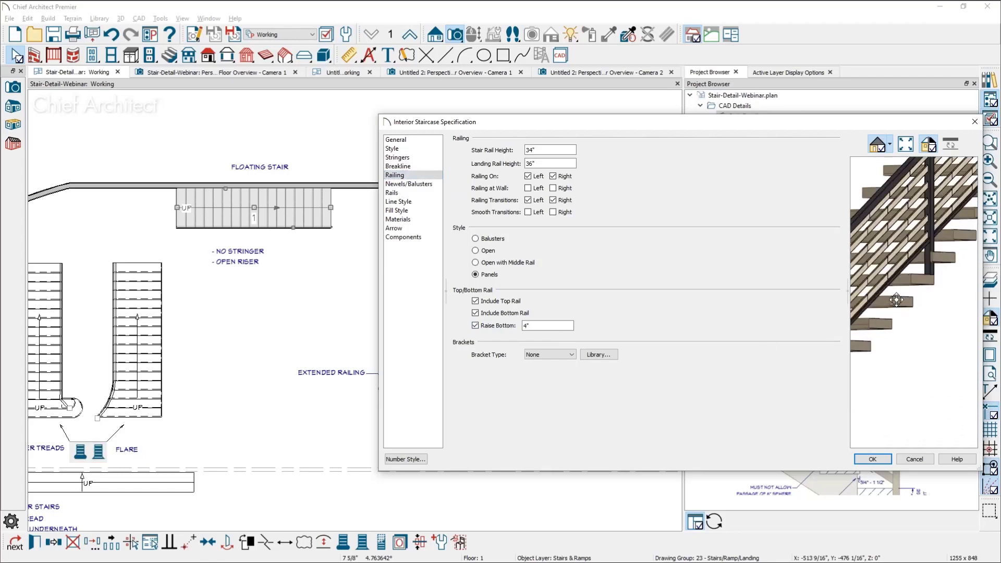
pyautogui.scroll(4, 896, 296)
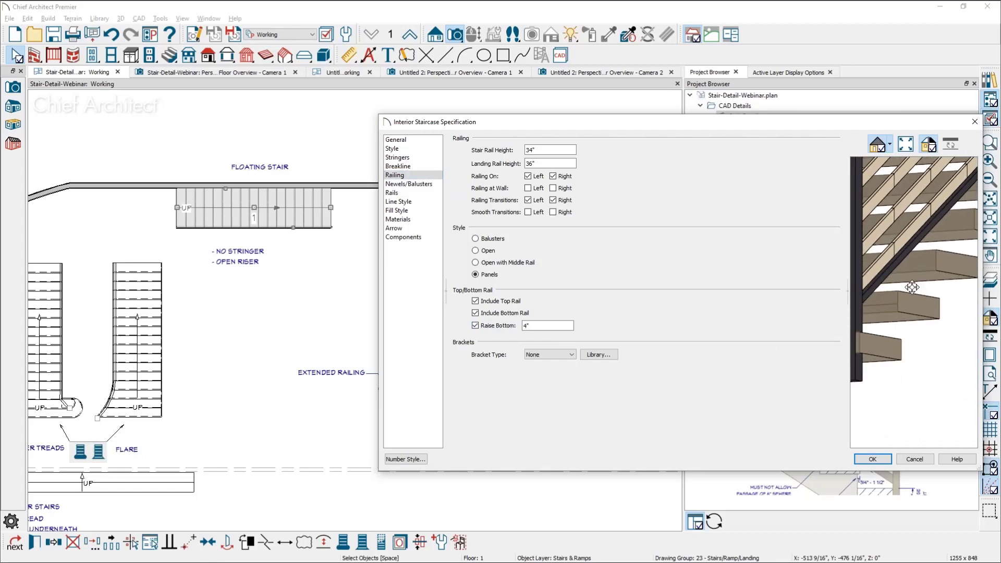
pyautogui.scroll(2, 907, 291)
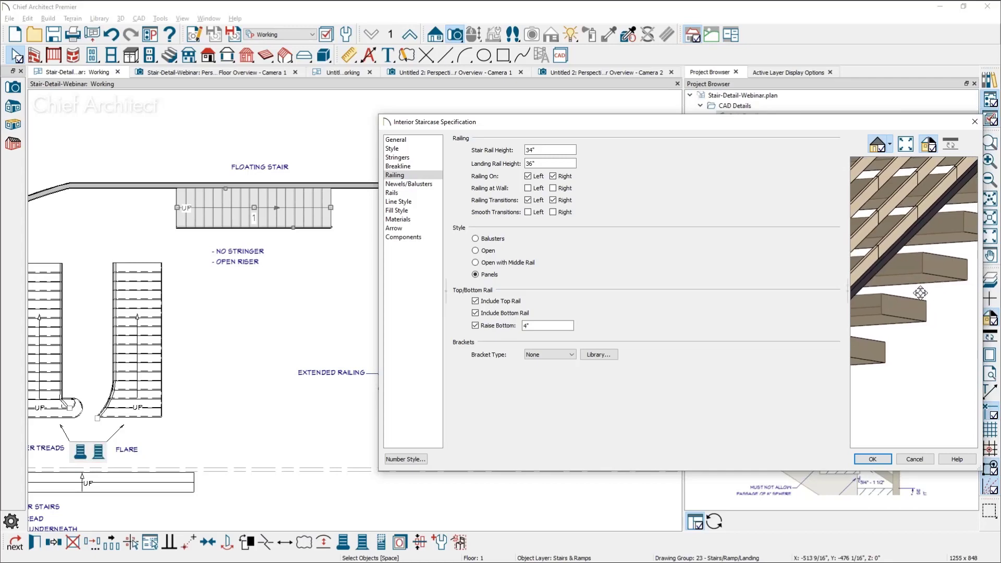
pyautogui.scroll(3, 907, 308)
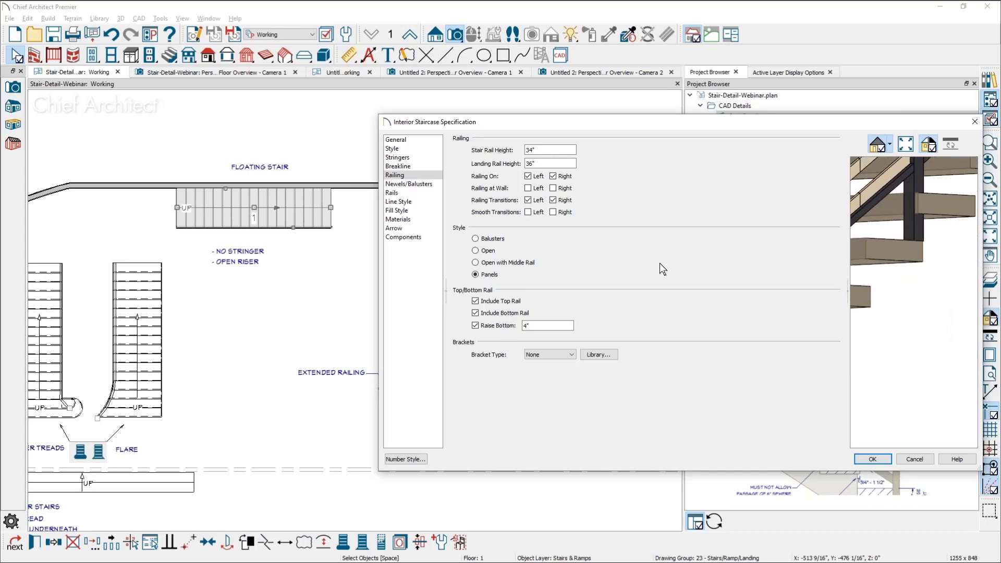
pyautogui.doubleClick(545, 326)
pyautogui.write('3')
pyautogui.press('BackSpace')
pyautogui.write('2')
pyautogui.press('Tab')
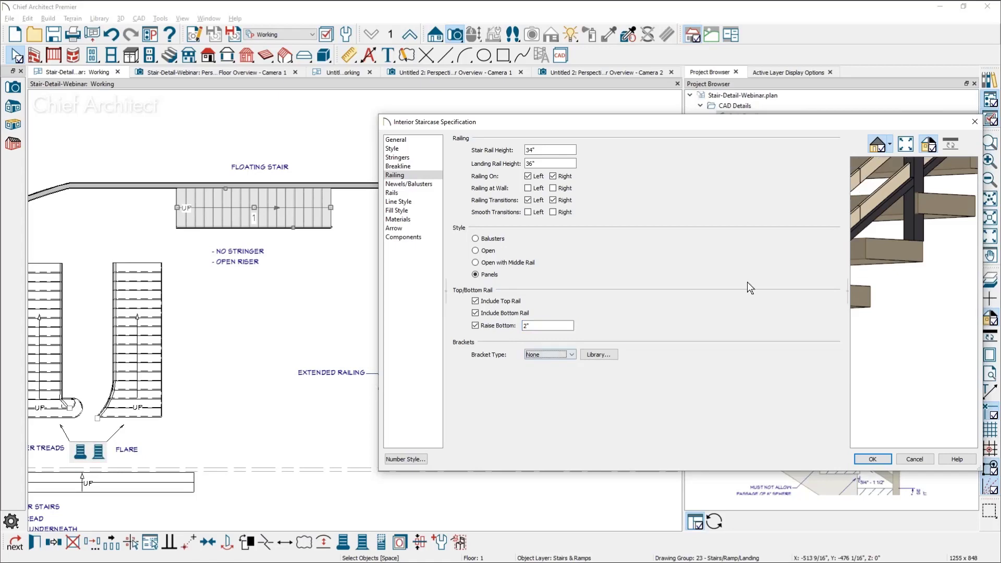
# Examine the bottom rail's position relative to the treads in the staircase preview and close the specification
pyautogui.moveTo(873, 286); pyautogui.dragTo(912, 282, button='middle')
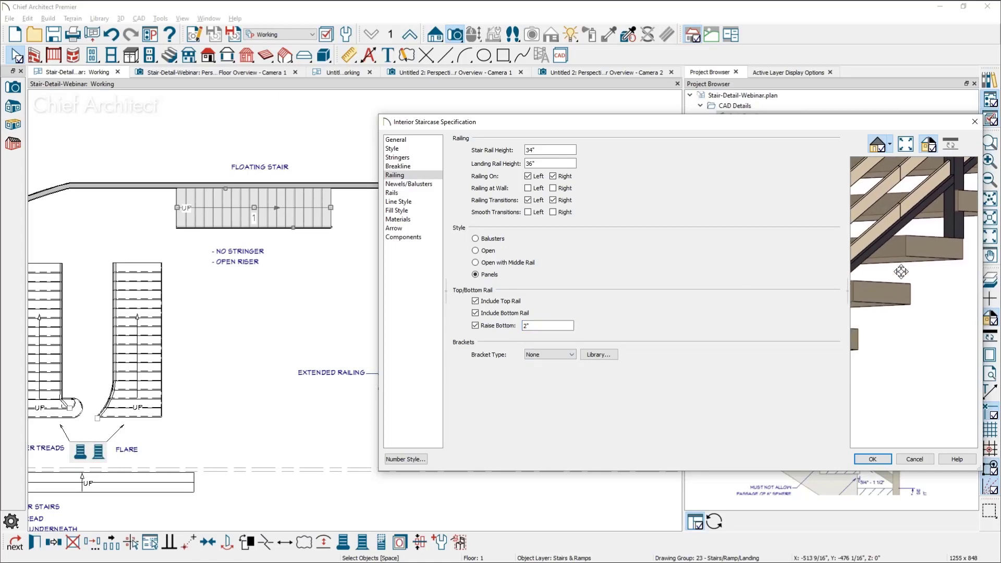
pyautogui.scroll(1, 906, 247)
pyautogui.scroll(1, 906, 247)
pyautogui.moveTo(904, 284); pyautogui.dragTo(888, 294)
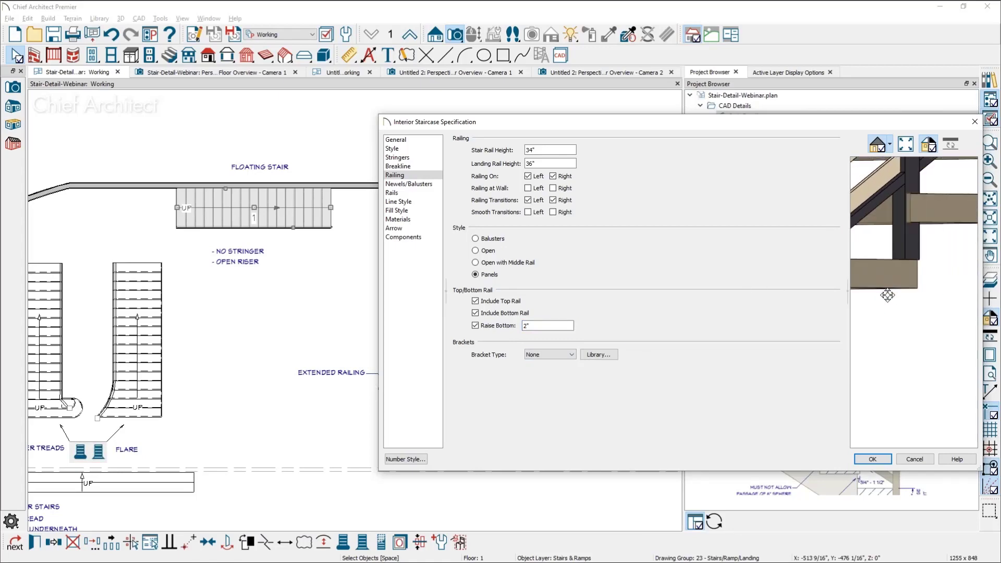
pyautogui.moveTo(887, 294); pyautogui.dragTo(982, 290, button='middle')
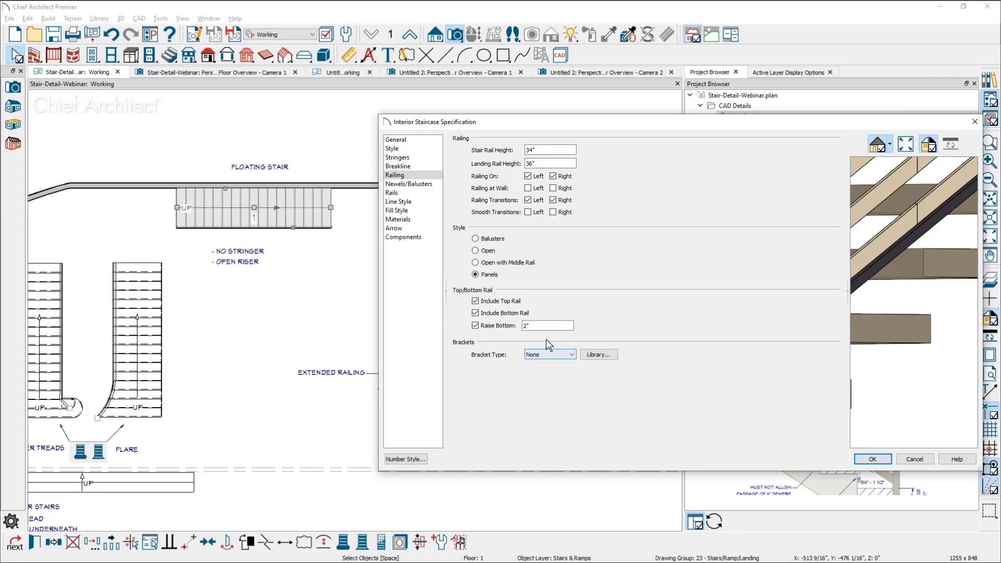
pyautogui.click(872, 459)
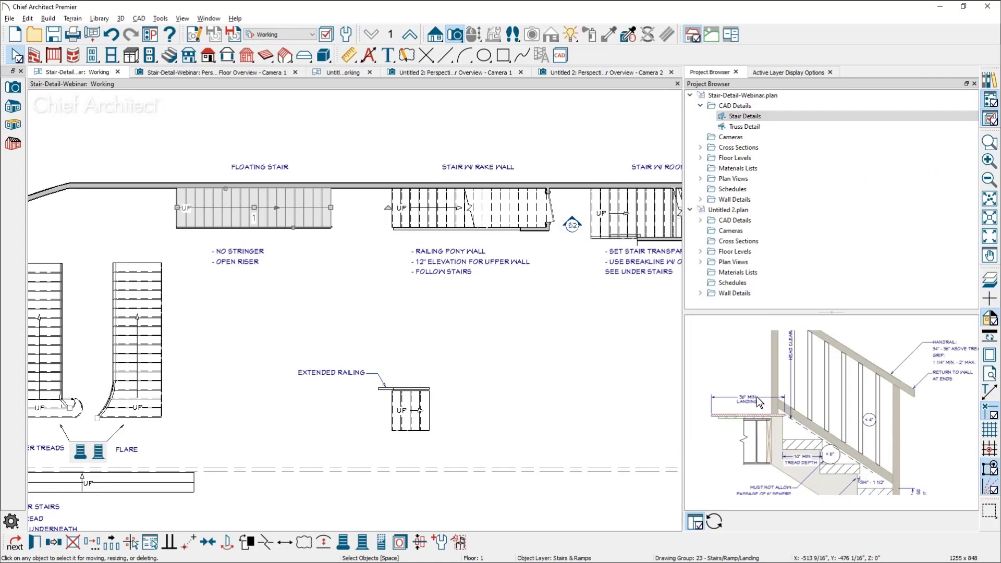
# Reopen the floating stair's specification, review the tread overhang in its style settings, and leave without changes
pyautogui.hotkey('ctrl', 'e')
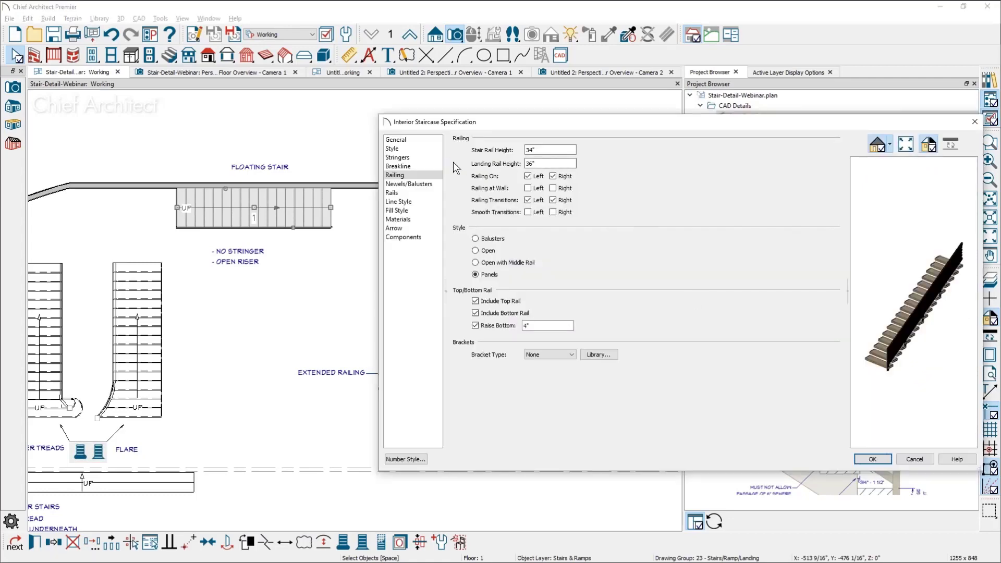
pyautogui.click(426, 149)
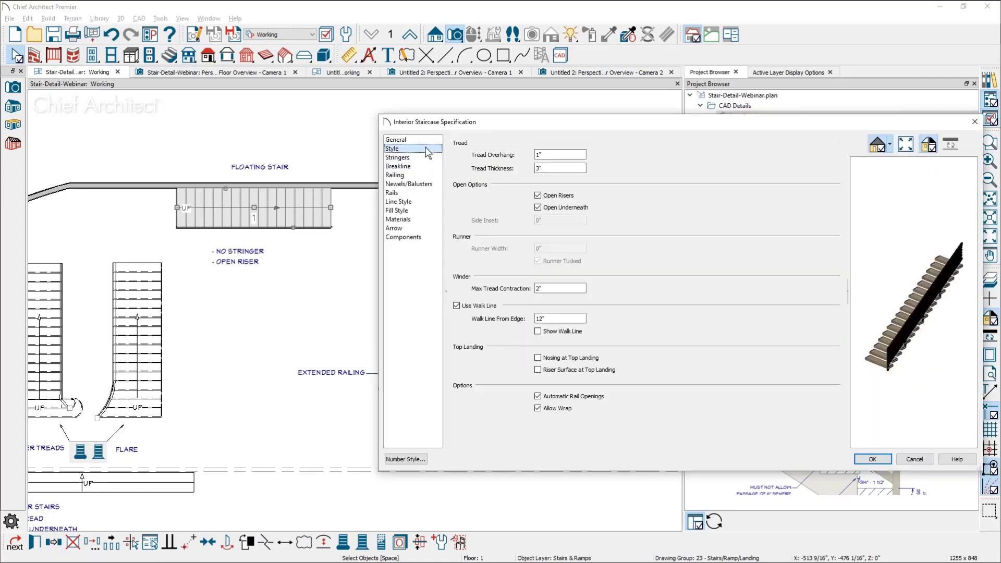
pyautogui.click(563, 155)
pyautogui.press('Escape')
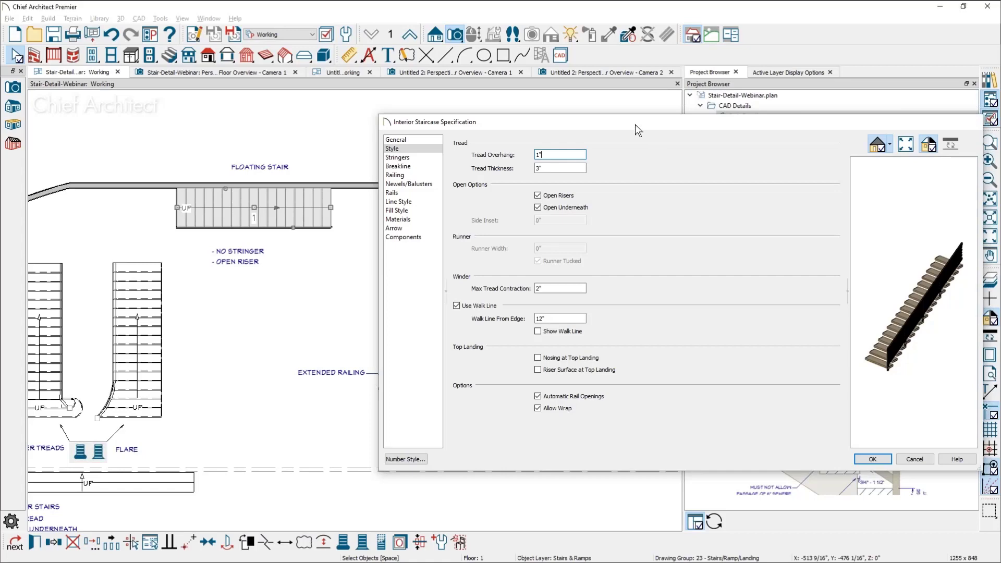
# Close Untitled 2.plan with its camera views and display the Stair-Detail-Webinar perspective floor overview, Camera 1
pyautogui.click(370, 72)
pyautogui.click(534, 301)
pyautogui.click(269, 72)
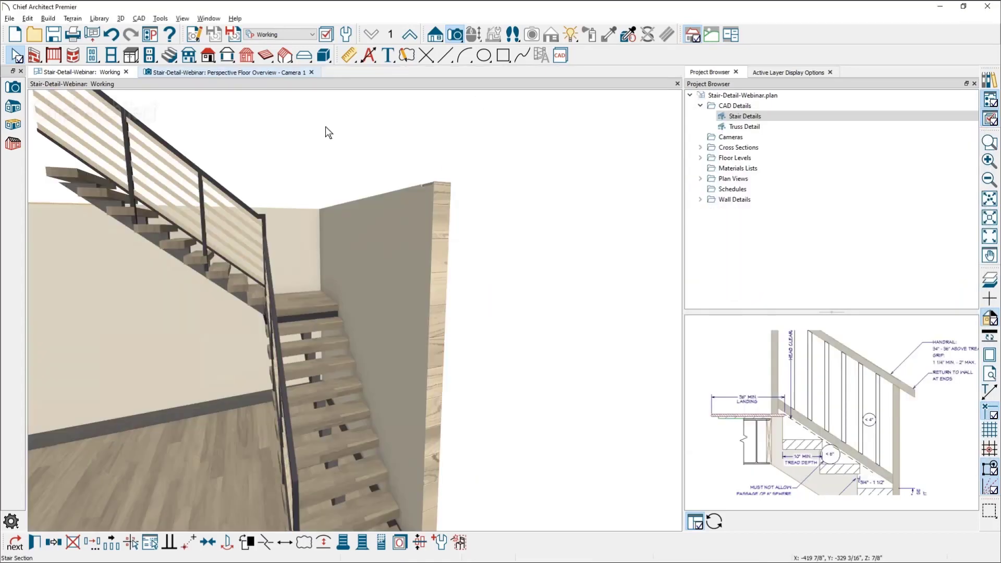
# Examine the lowest newel post and the sloping bottom rail at the foot of the closed-riser stair up close
pyautogui.moveTo(385, 349); pyautogui.dragTo(514, 310, button='middle')
pyautogui.scroll(-3, 553, 266)
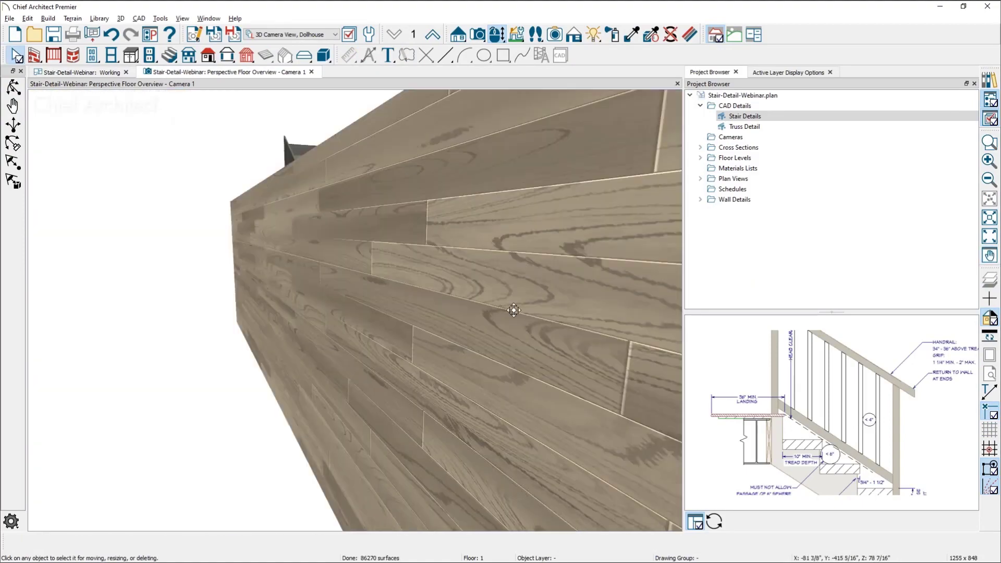
pyautogui.moveTo(514, 310); pyautogui.dragTo(473, 315)
pyautogui.moveTo(444, 375); pyautogui.dragTo(444, 273, button='middle')
pyautogui.moveTo(351, 458); pyautogui.dragTo(425, 330)
pyautogui.scroll(5, 266, 371)
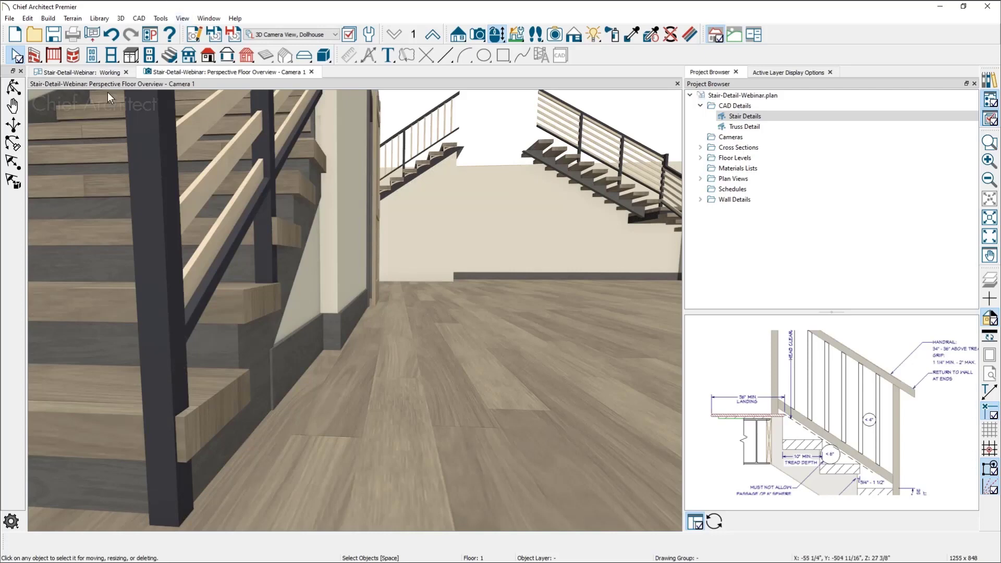
# Select the floating stair in the Working plan view and choose Default Text Style for its "Stairs & Ramps, Up/Down Arrows" layer
pyautogui.click(98, 73)
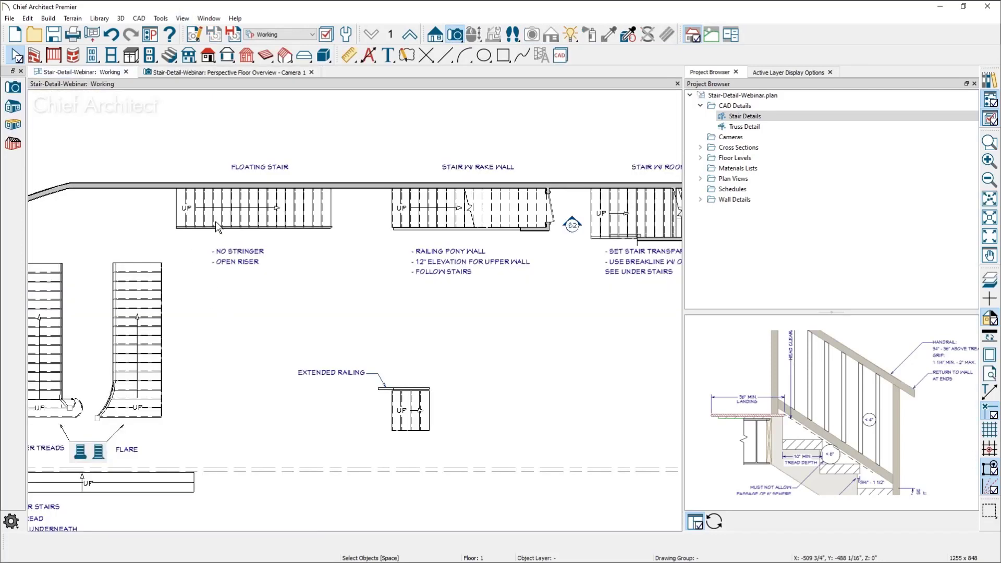
pyautogui.scroll(3, 216, 222)
pyautogui.moveTo(189, 227); pyautogui.dragTo(205, 261, button='middle')
pyautogui.scroll(2, 191, 275)
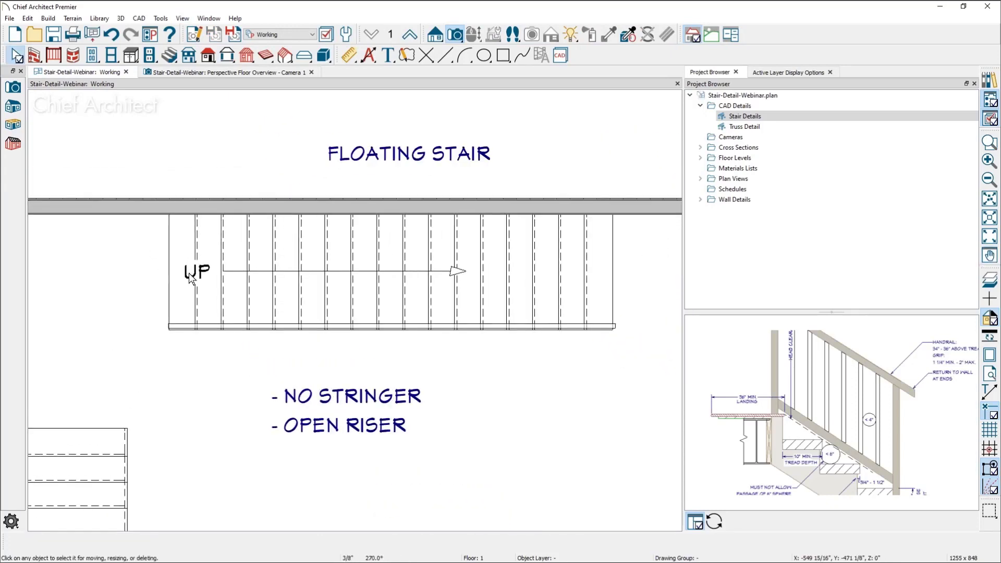
pyautogui.scroll(2, 190, 275)
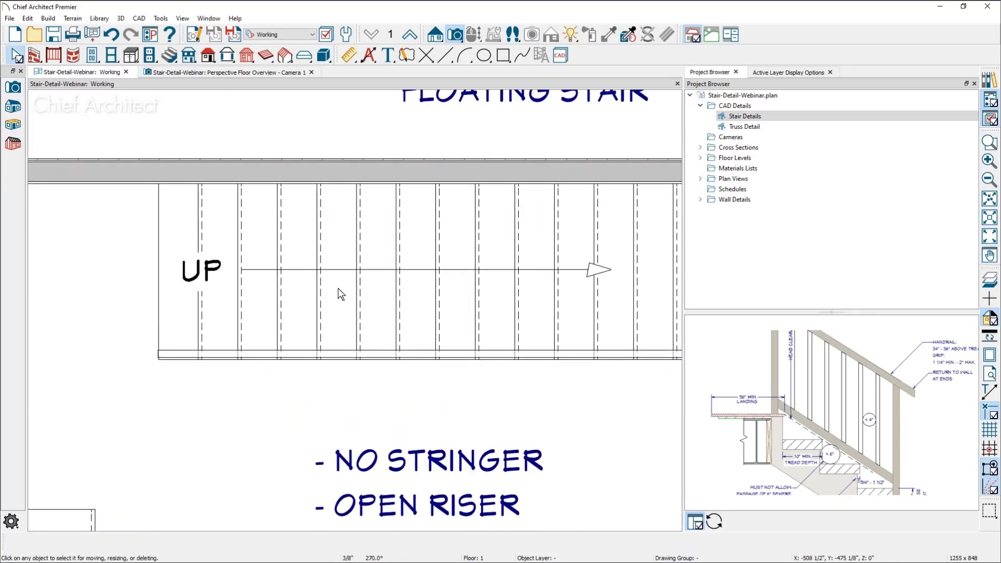
pyautogui.moveTo(335, 290); pyautogui.dragTo(319, 323, button='middle')
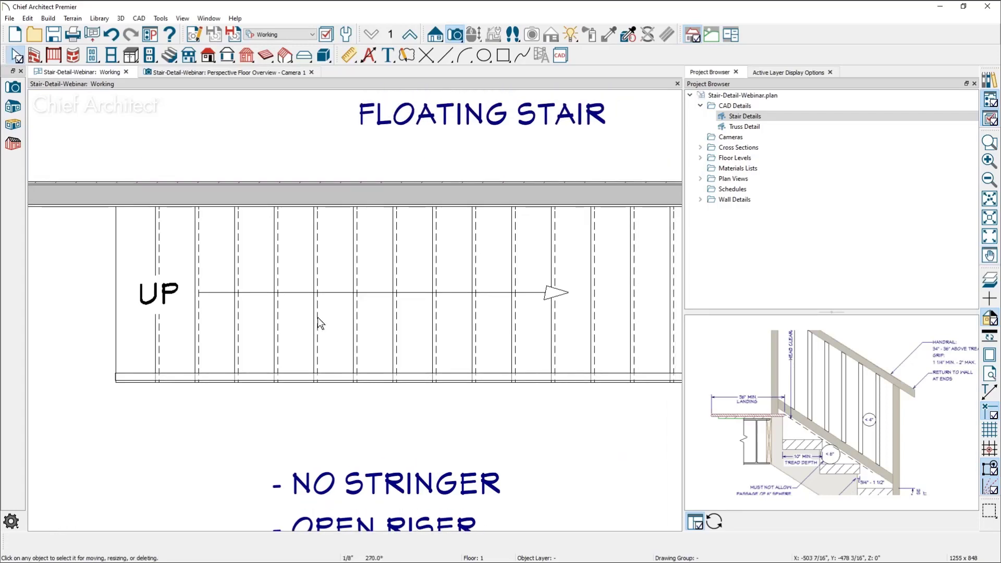
pyautogui.click(268, 310)
pyautogui.click(784, 71)
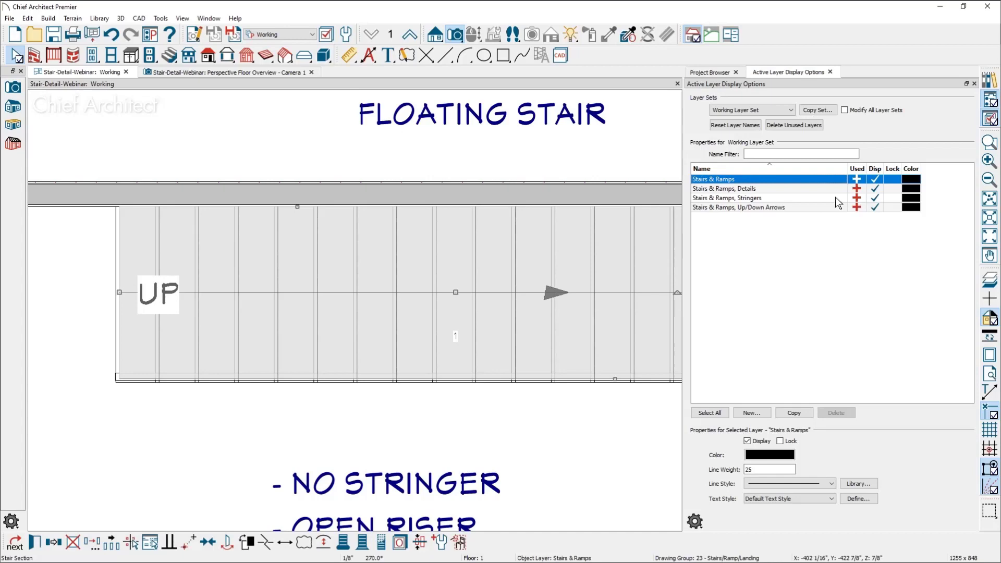
pyautogui.click(806, 208)
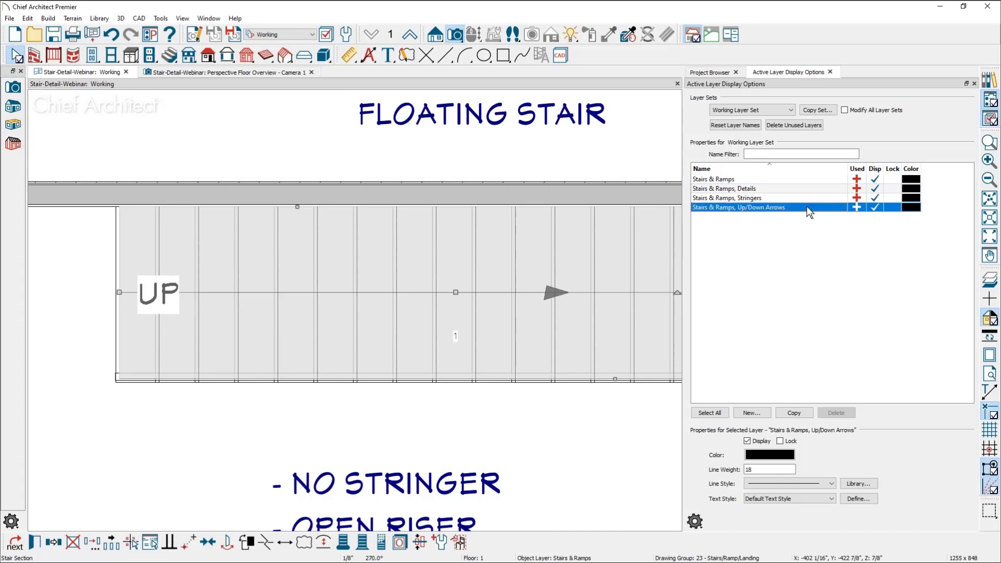
pyautogui.click(831, 498)
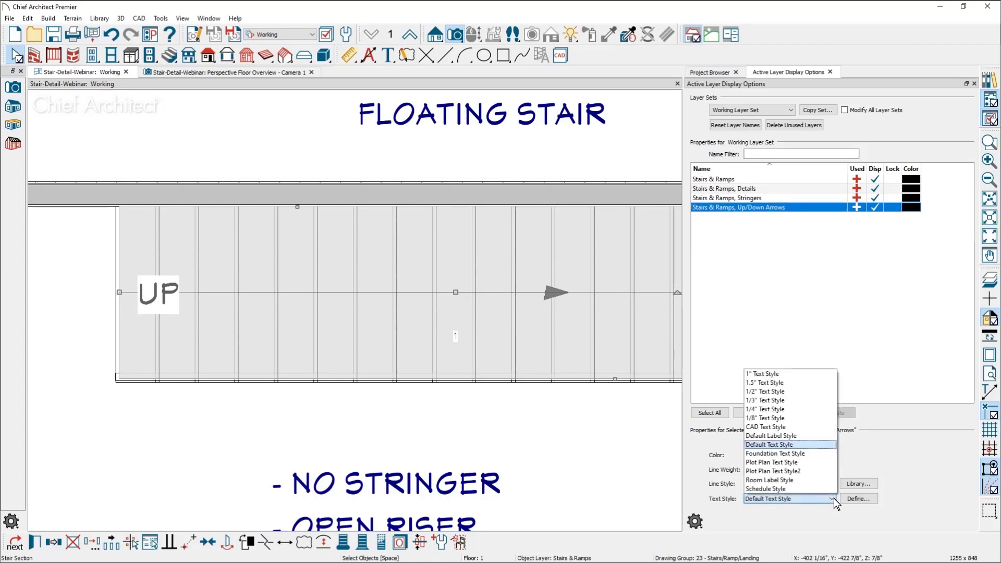
pyautogui.click(817, 445)
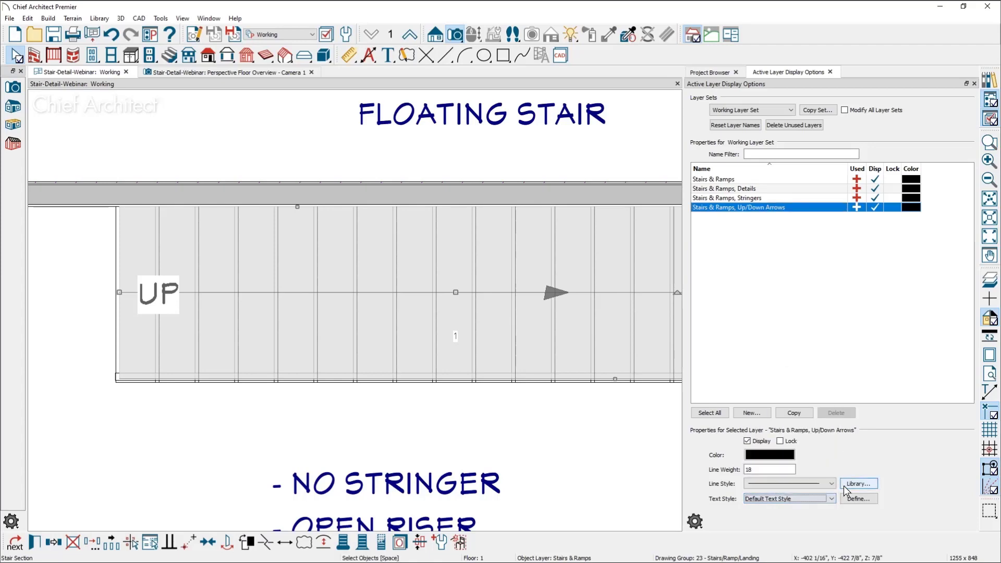
# Try the Caveat font in the definition of the Default Text Style used by the Up/Down Arrows layer
pyautogui.click(854, 497)
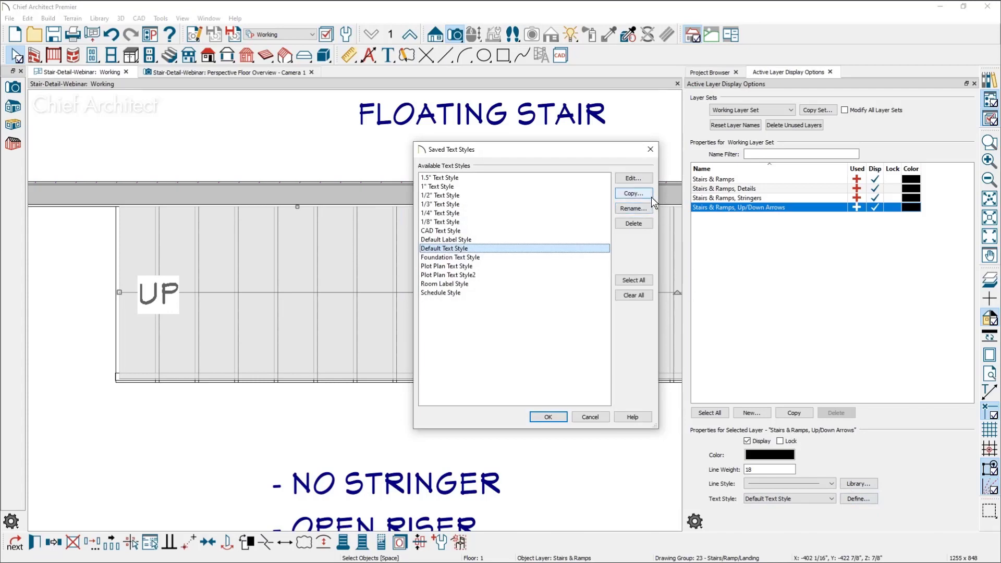
pyautogui.click(638, 179)
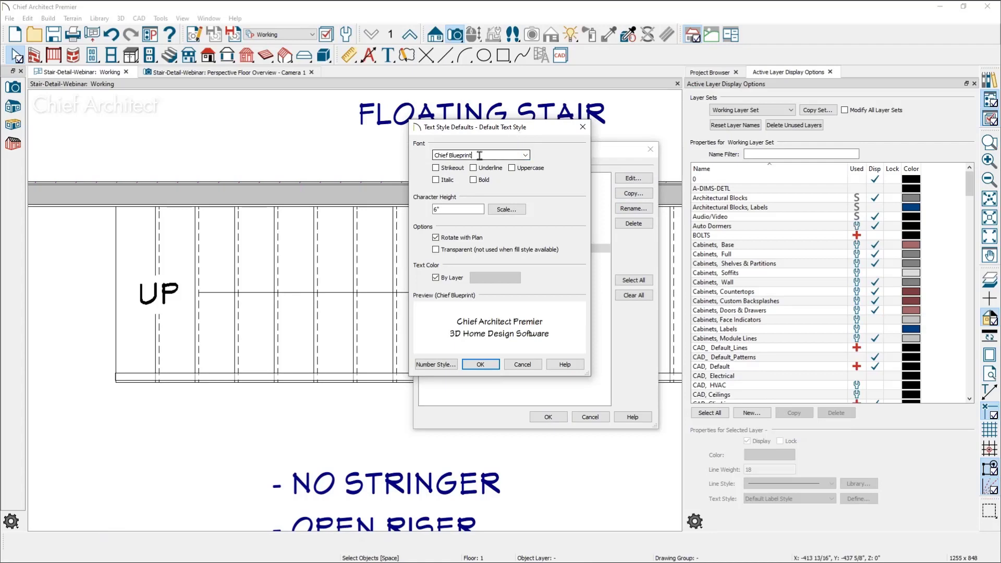
pyautogui.click(525, 155)
pyautogui.click(454, 185)
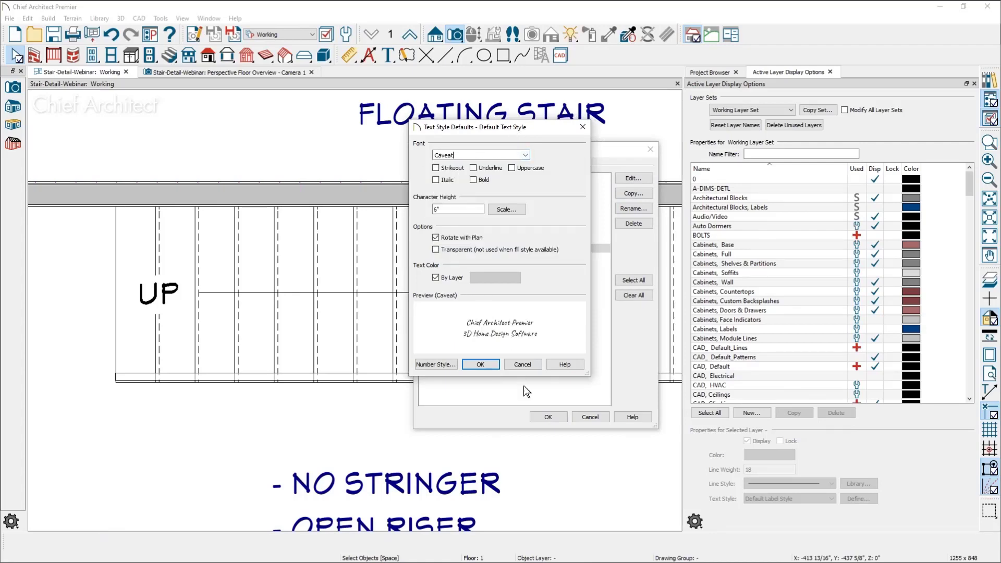
pyautogui.click(521, 364)
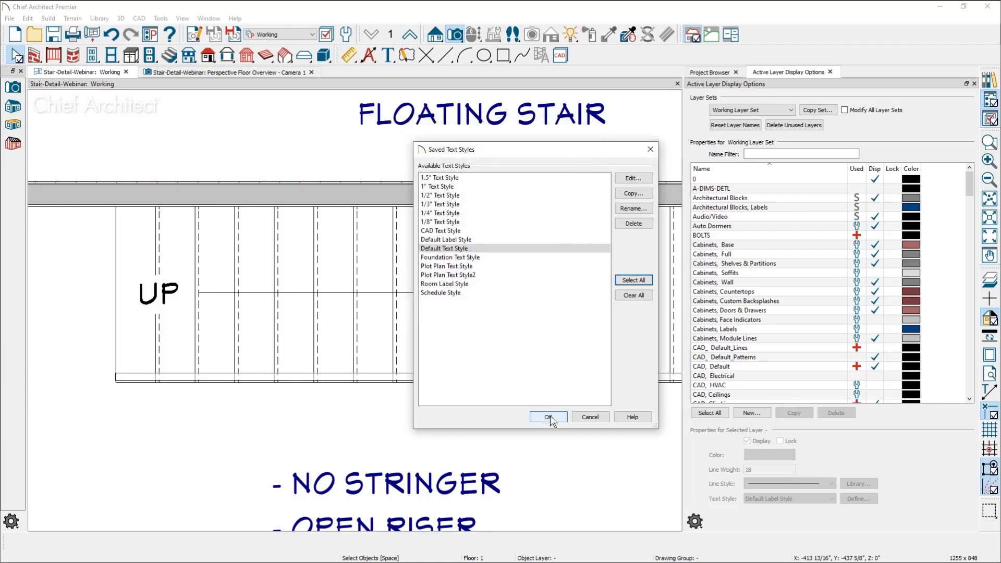
# Apply the edited text style and bring up the Stair Details Headroom Sections image briefly before minimizing it
pyautogui.click(548, 416)
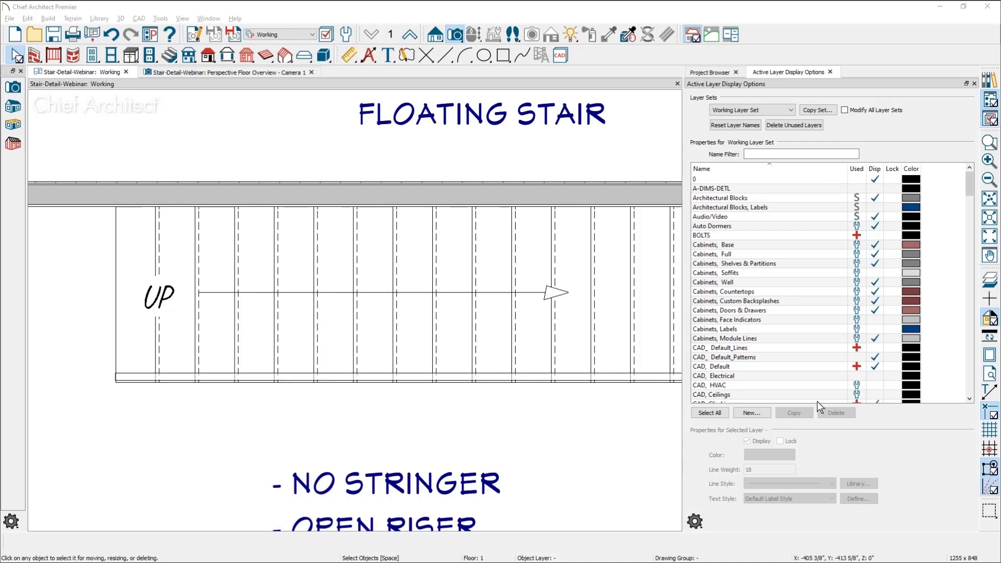
pyautogui.hotkey('alt', 'Tab')
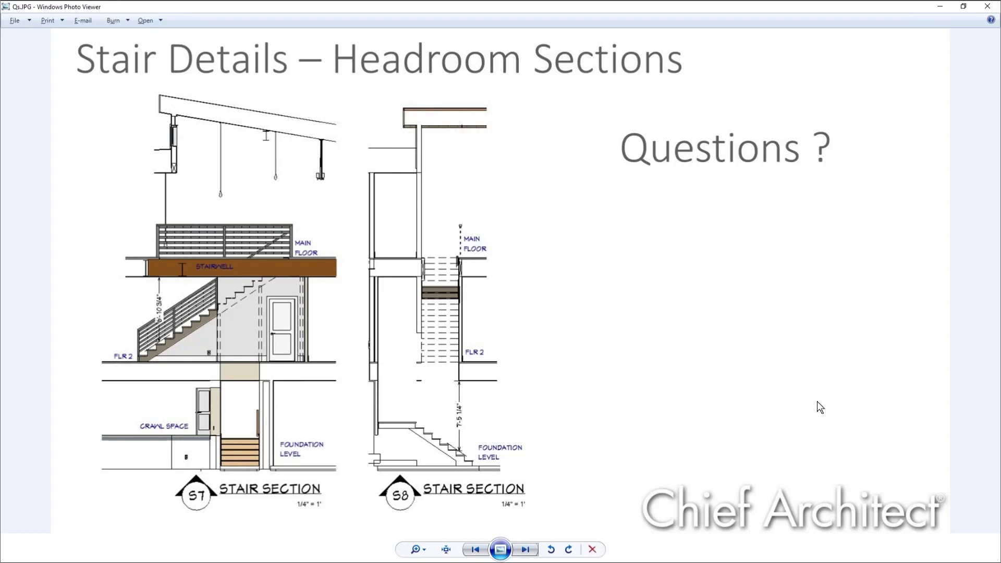
pyautogui.click(941, 6)
# Draw two interior walls forming a corner in the empty area beyond the L stairs with stringer, the vertical one about 12'-6" long
pyautogui.scroll(-6, 436, 140)
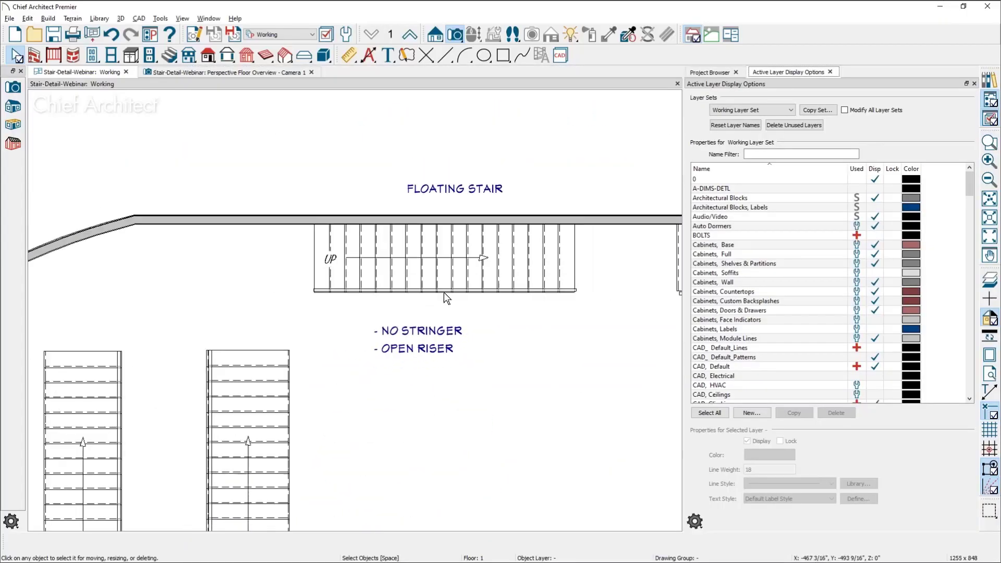
pyautogui.moveTo(444, 293); pyautogui.dragTo(168, 185, button='middle')
pyautogui.scroll(-3, 168, 185)
pyautogui.moveTo(306, 258); pyautogui.dragTo(173, 249, button='middle')
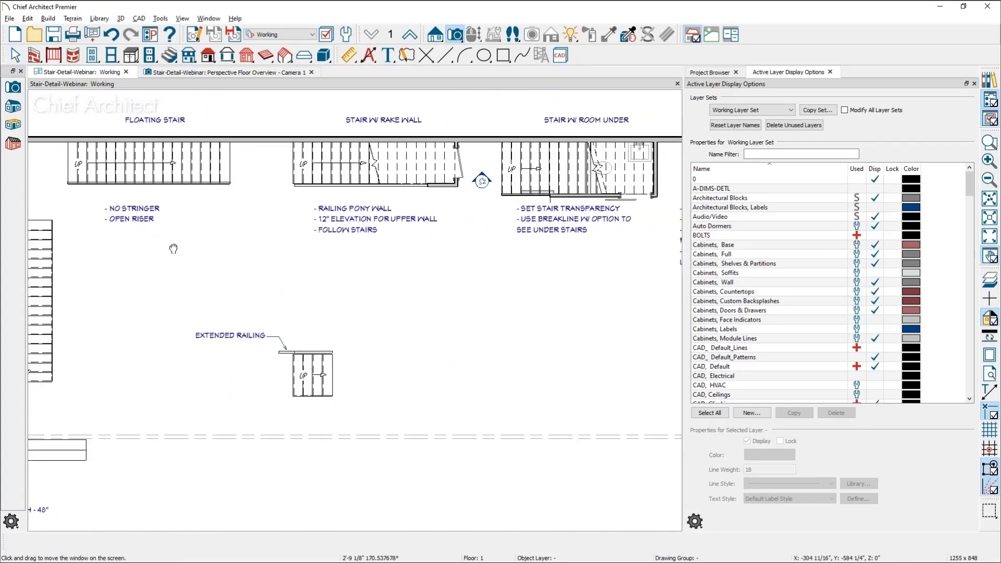
pyautogui.moveTo(386, 301); pyautogui.dragTo(190, 273, button='middle')
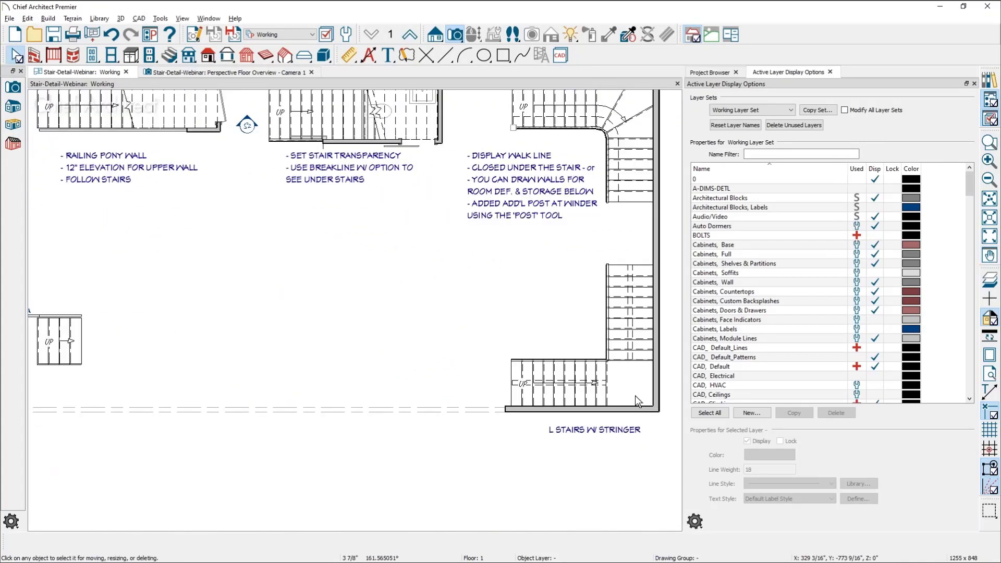
pyautogui.moveTo(637, 402); pyautogui.dragTo(398, 366, button='middle')
pyautogui.scroll(1, 399, 366)
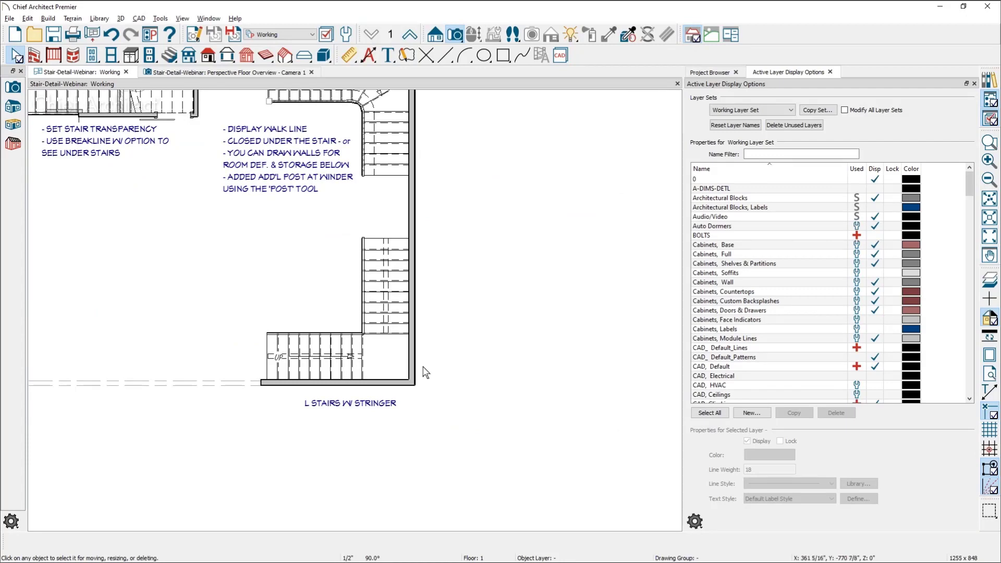
pyautogui.scroll(2, 371, 358)
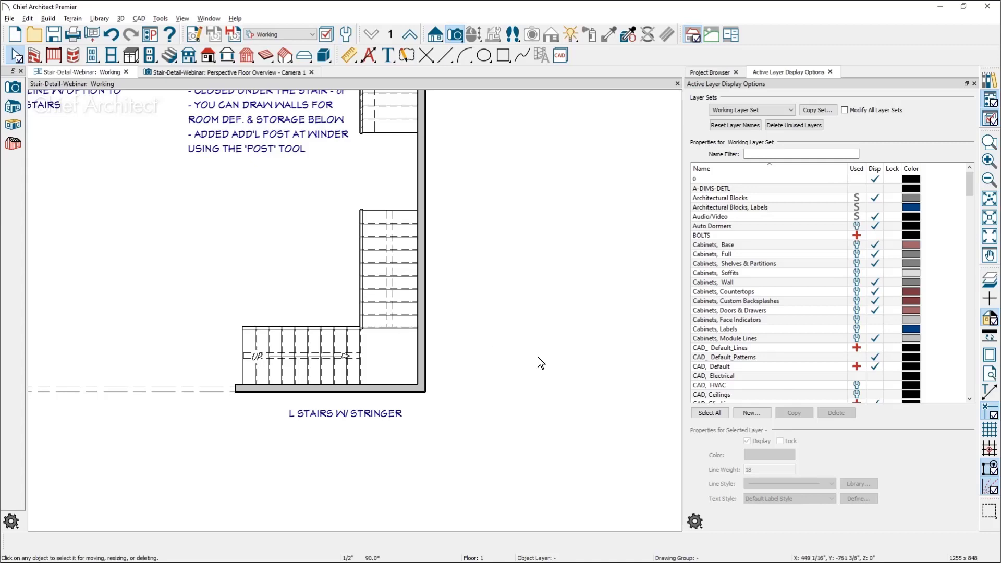
pyautogui.moveTo(538, 357); pyautogui.dragTo(304, 346, button='middle')
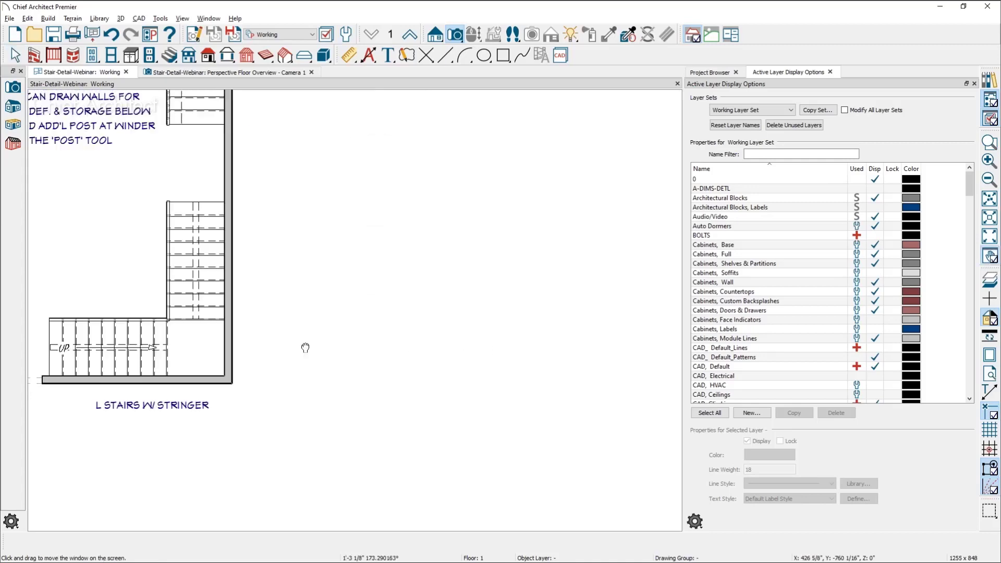
pyautogui.click(34, 55)
pyautogui.click(13, 107)
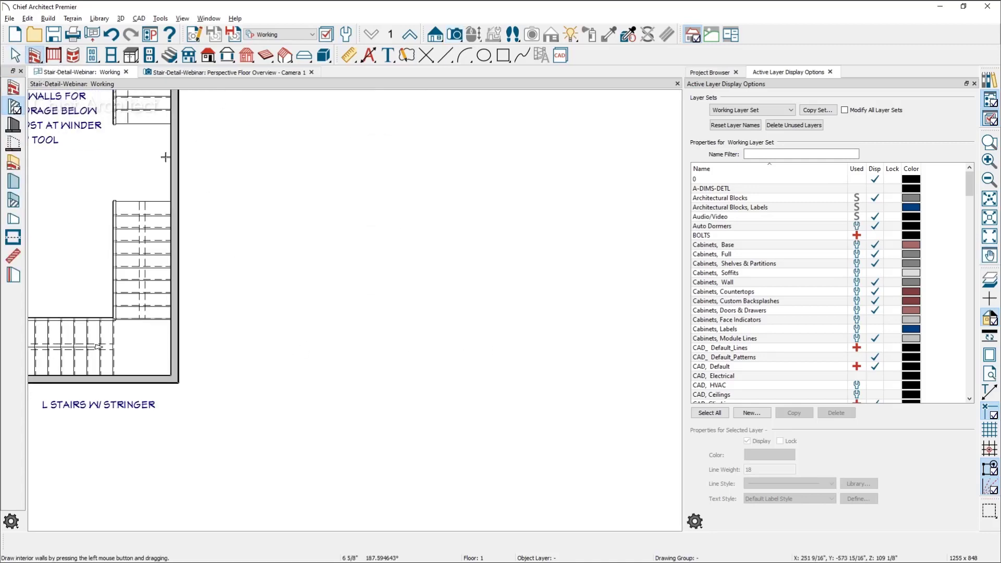
pyautogui.moveTo(320, 240)
pyautogui.mouseDown()
pyautogui.moveTo(454, 230)
pyautogui.moveTo(451, 417)
pyautogui.mouseUp()
pyautogui.press('space')
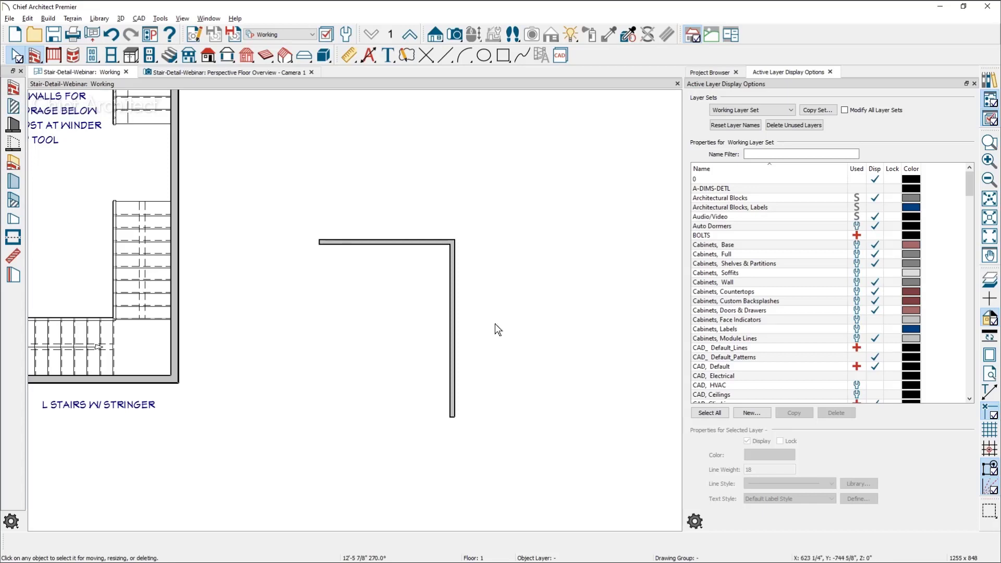
# Draw a straight stair about 9' long rising parallel to the horizontal interior wall, on its outer side
pyautogui.click(170, 54)
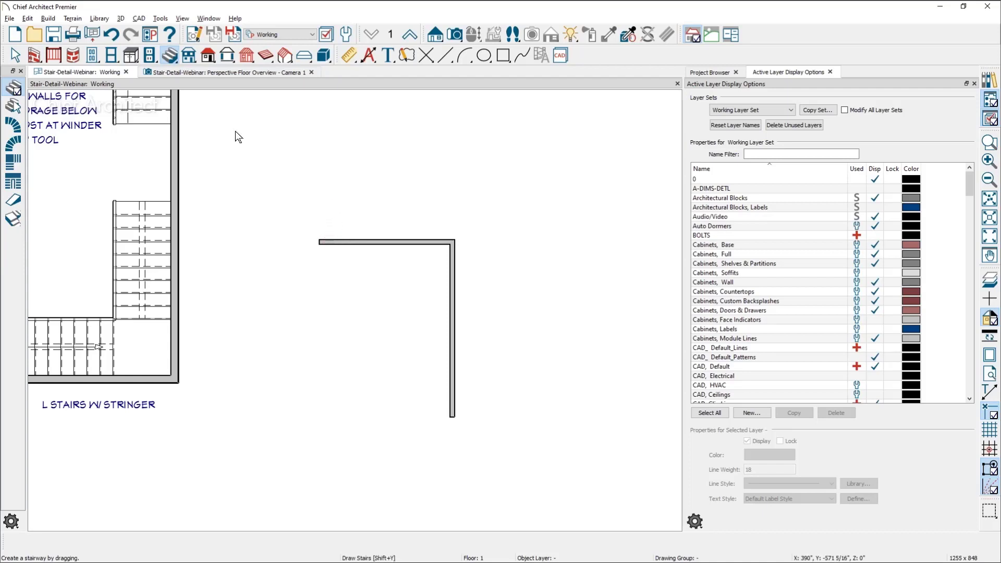
pyautogui.click(15, 87)
pyautogui.moveTo(327, 208); pyautogui.dragTo(455, 199)
pyautogui.press('space')
# Move the horizontal interior wall up against the edge of the new stair
pyautogui.click(402, 241)
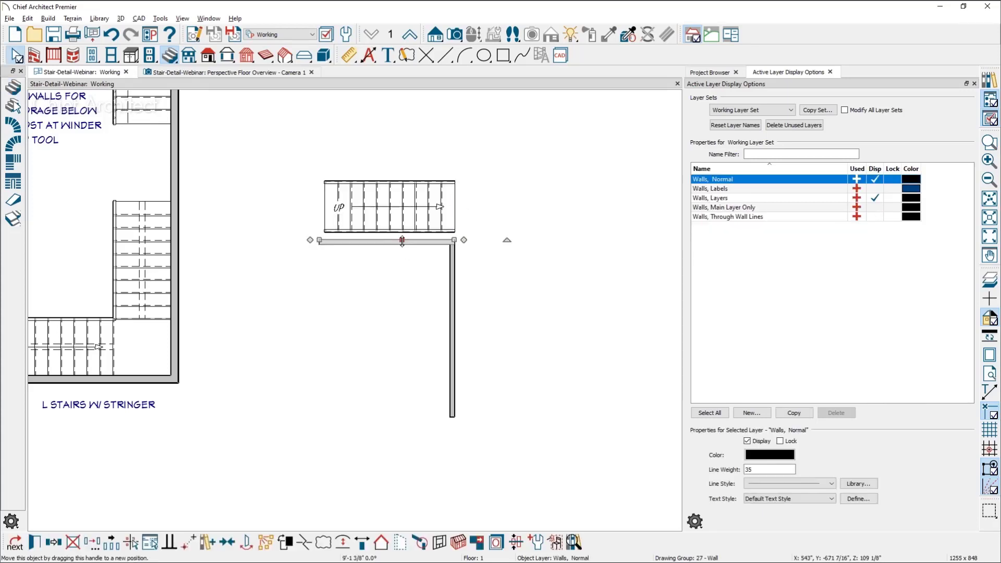
pyautogui.moveTo(402, 241); pyautogui.dragTo(402, 233)
pyautogui.click(439, 276)
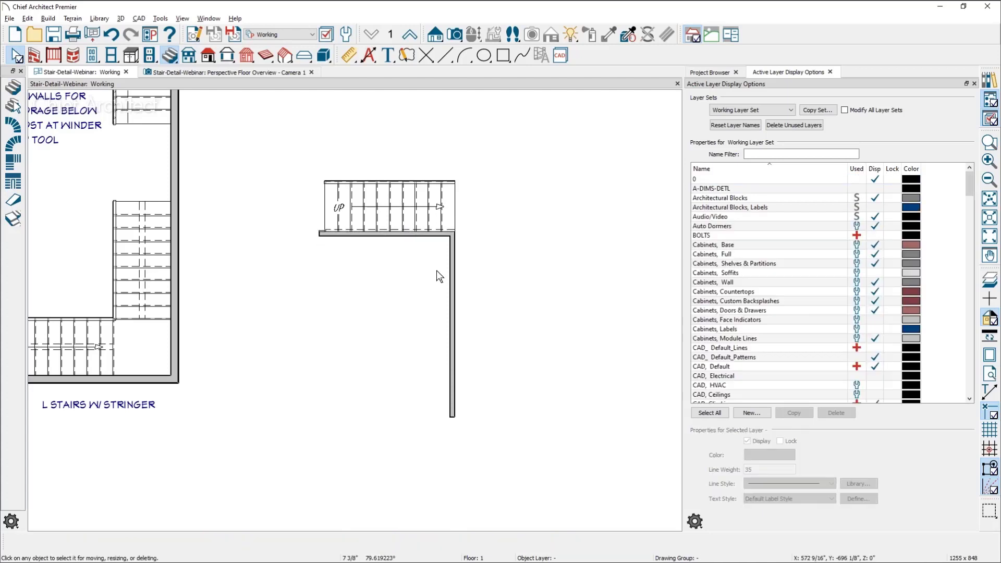
# Draw a second straight stair running down the outer side of the vertical wall and align it with the wall face
pyautogui.scroll(2, 438, 267)
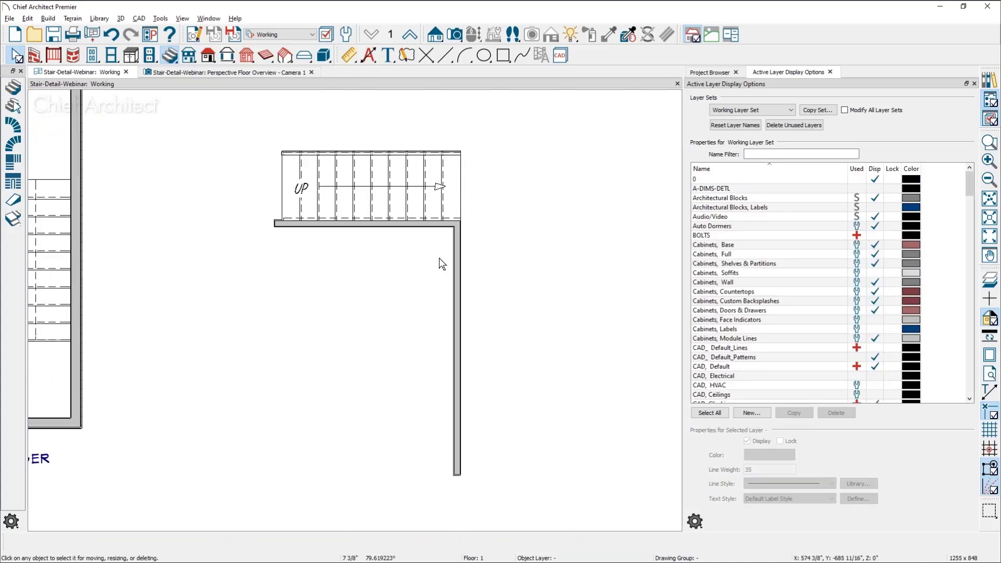
pyautogui.click(18, 90)
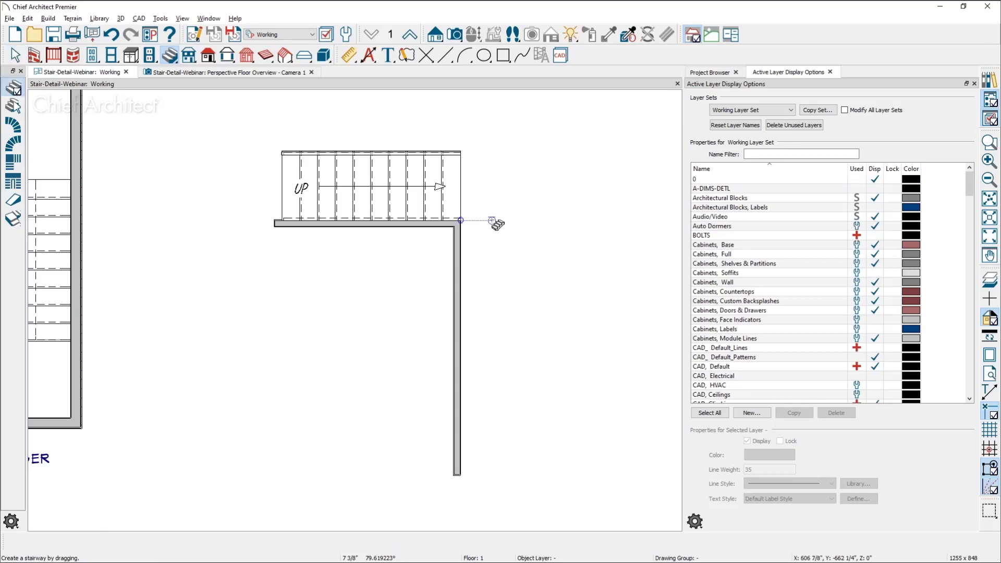
pyautogui.moveTo(492, 220); pyautogui.dragTo(492, 351)
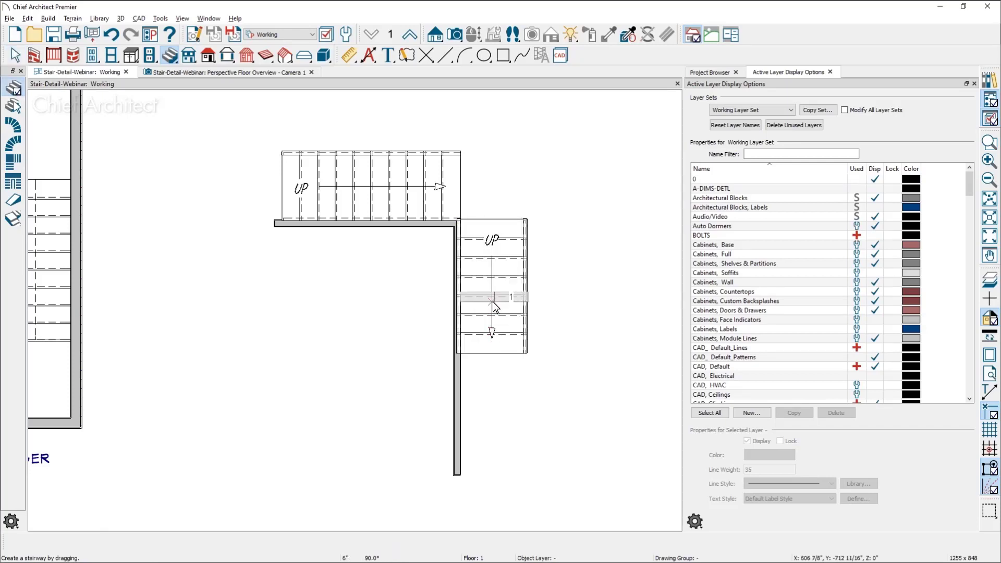
pyautogui.moveTo(494, 288)
pyautogui.mouseDown()
pyautogui.moveTo(527, 288)
pyautogui.moveTo(494, 288)
pyautogui.mouseUp()
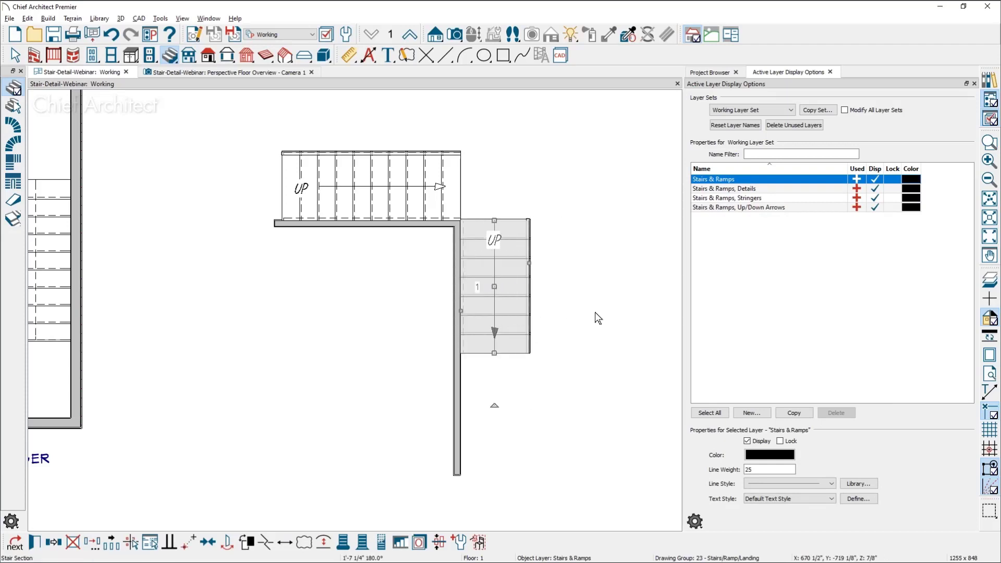
pyautogui.press('Escape')
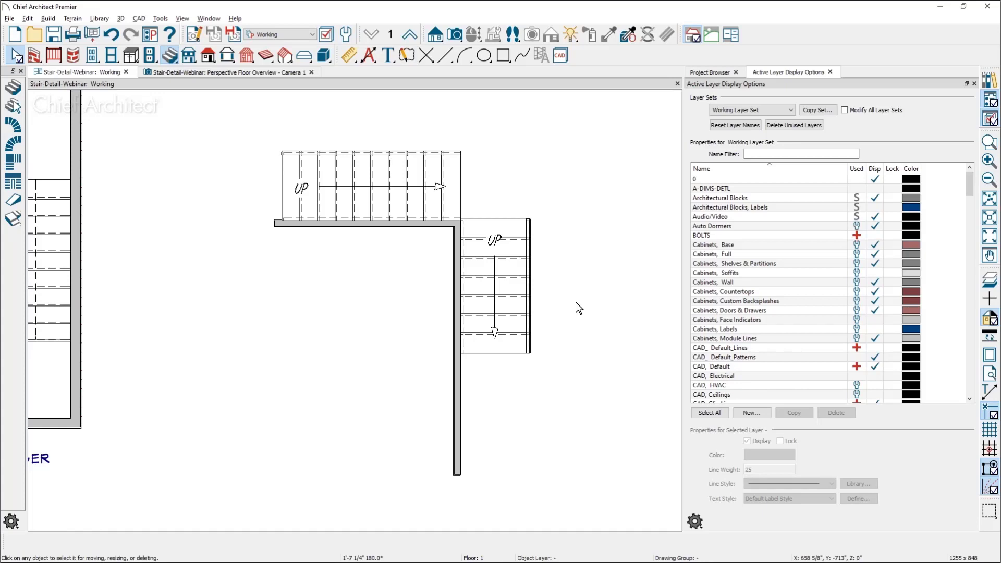
# Move the second stair about 4'-7" down along the vertical wall, away from the corner
pyautogui.press('space')
pyautogui.click(493, 288)
pyautogui.moveTo(493, 287); pyautogui.dragTo(494, 377)
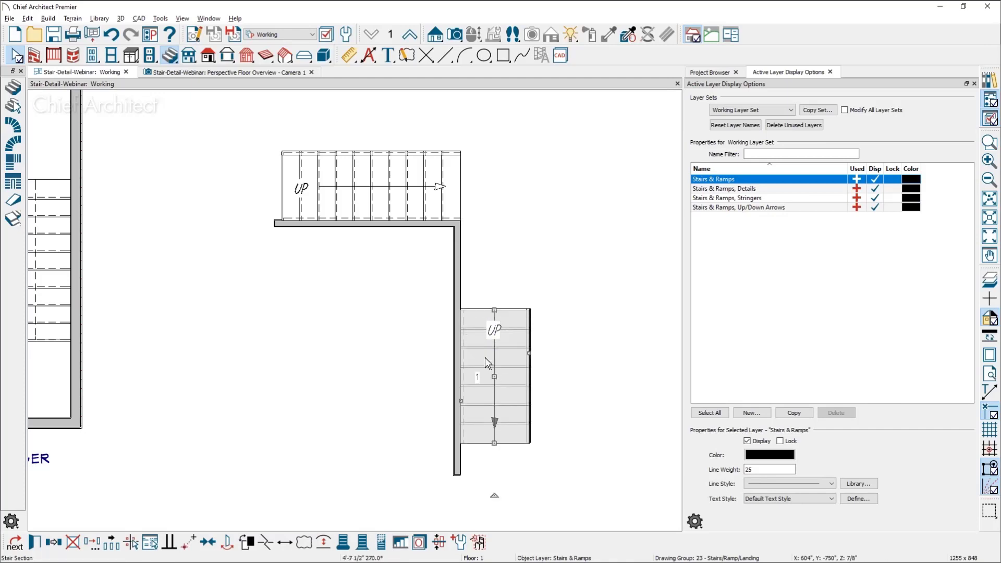
# Extend the first stair's upper end with a section about 2'-7" long and curve that section around the wall corner
pyautogui.click(14, 89)
pyautogui.moveTo(461, 186); pyautogui.dragTo(515, 187)
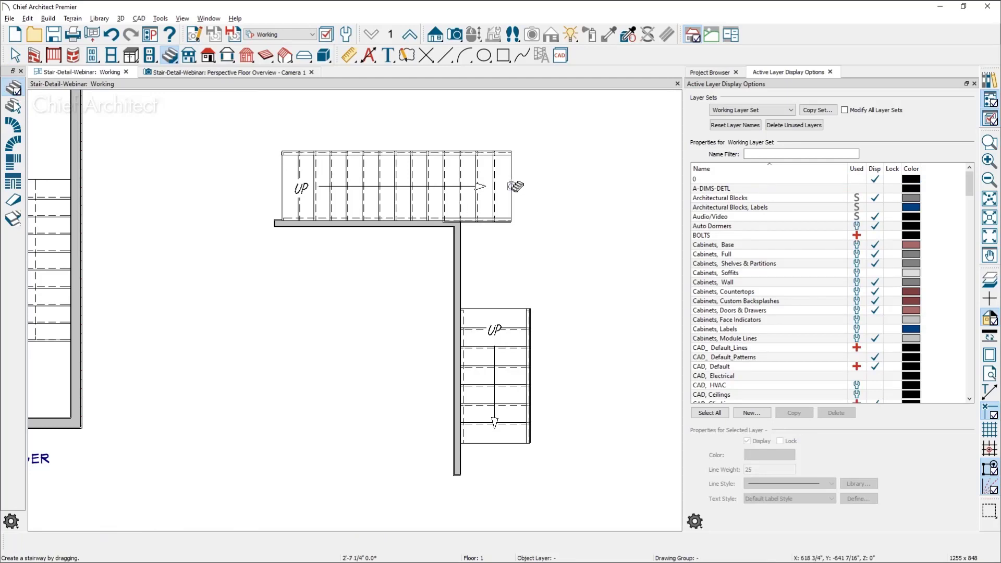
pyautogui.click(513, 187)
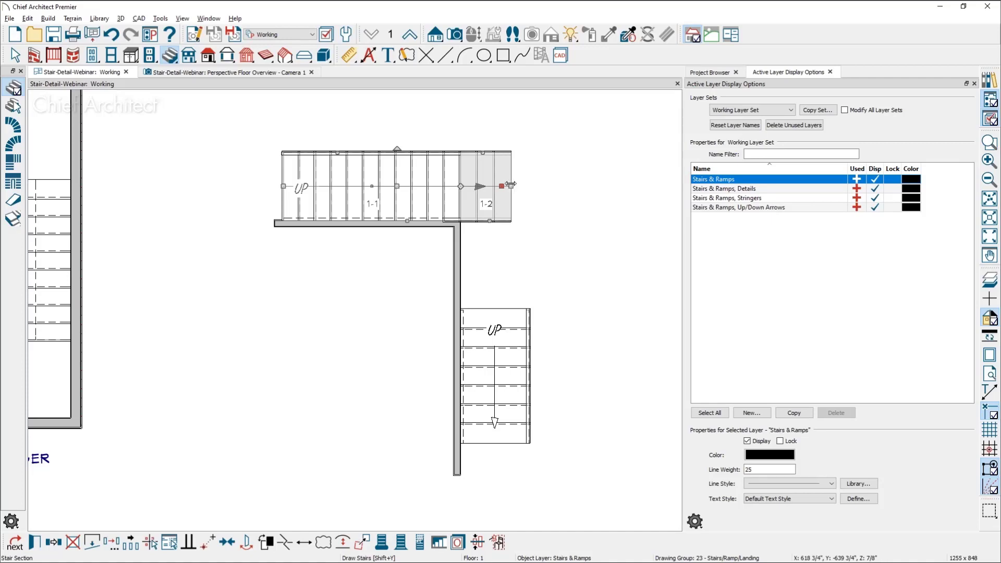
pyautogui.moveTo(502, 186); pyautogui.dragTo(502, 230)
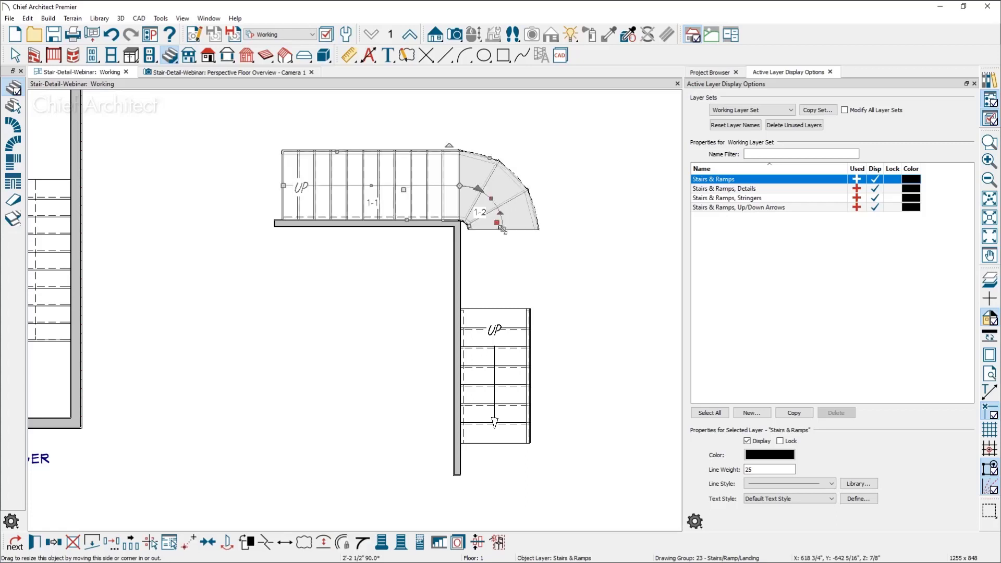
# Delete the separate second stair beside the vertical wall
pyautogui.click(502, 356)
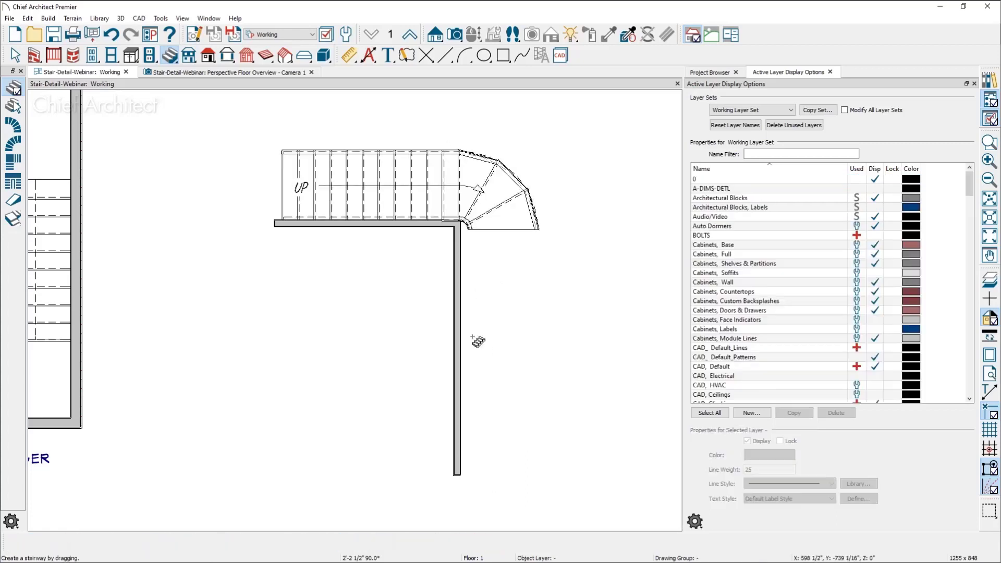
pyautogui.press('Delete')
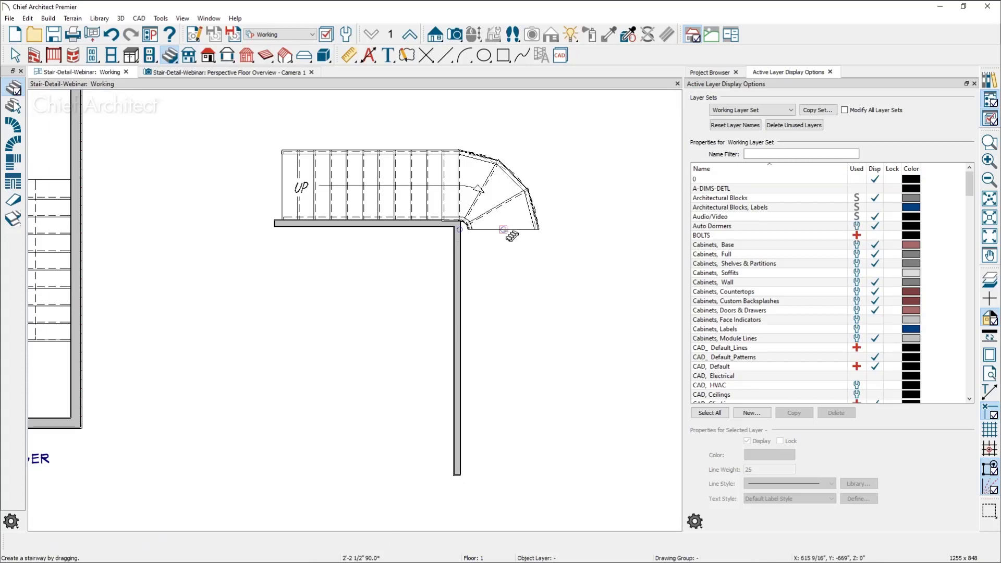
# Add a straight flight about 6' long from the curved section's end and move the vertical interior wall about 6" against it
pyautogui.moveTo(503, 230); pyautogui.dragTo(467, 344)
pyautogui.click(459, 326)
pyautogui.click(455, 351)
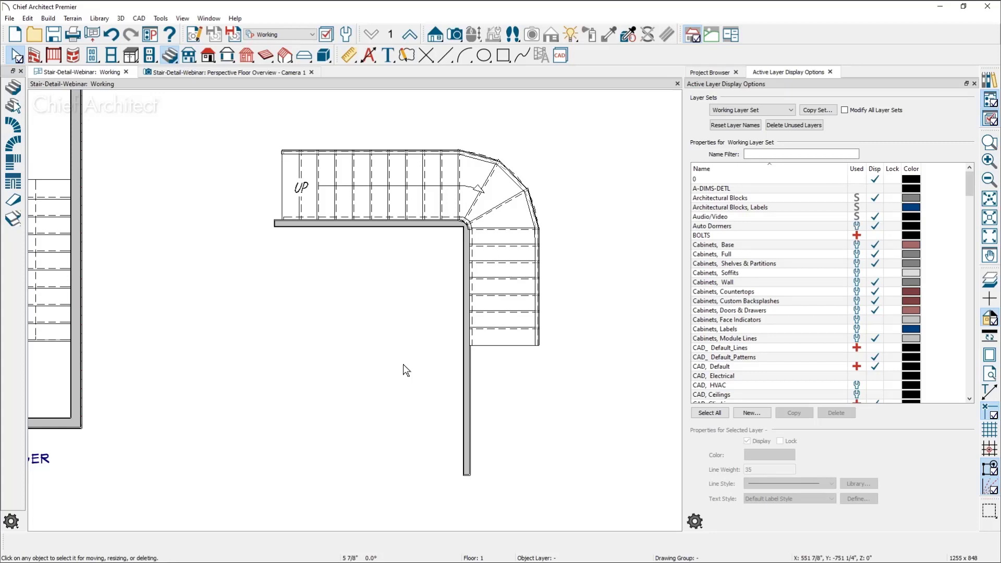
# Draw two exterior walls forming a corner around the stair's outer side, the vertical one about 13'-5" long
pyautogui.moveTo(537, 255); pyautogui.dragTo(488, 319, button='middle')
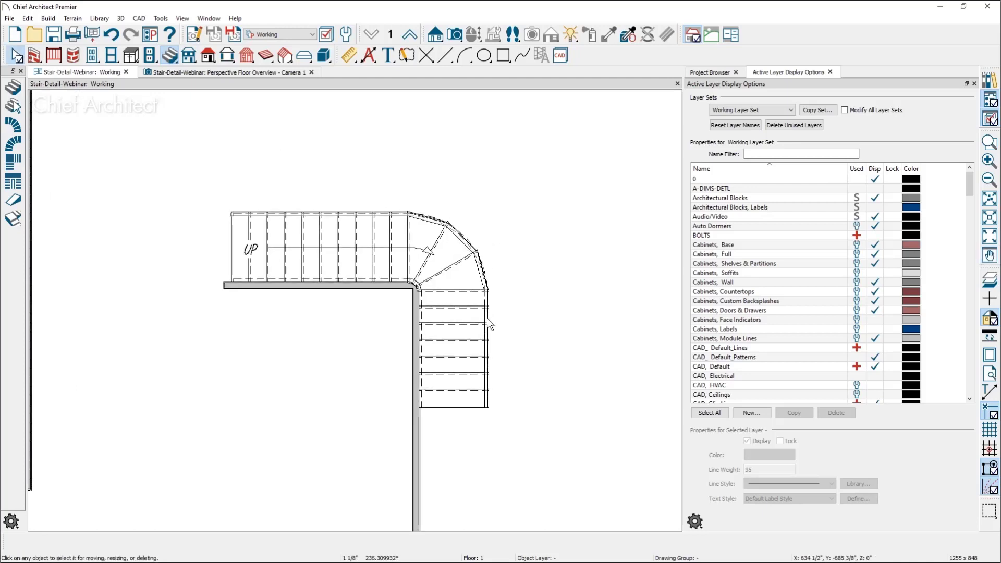
pyautogui.click(35, 57)
pyautogui.moveTo(232, 205)
pyautogui.mouseDown()
pyautogui.moveTo(534, 208)
pyautogui.moveTo(530, 470)
pyautogui.mouseUp()
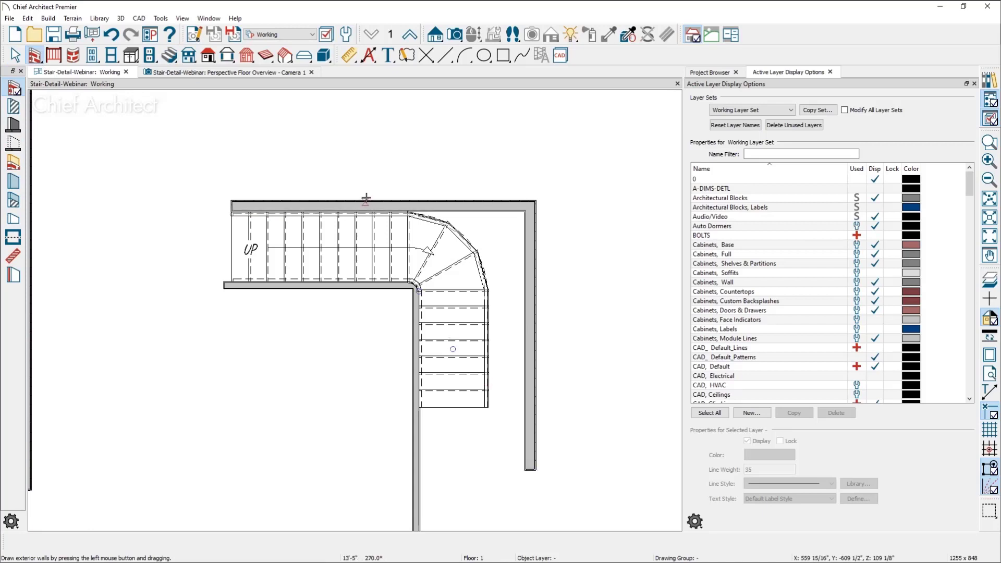
# Move the vertical exterior wall about 1'-10" inward against the outer edge of the lower flight
pyautogui.click(368, 208)
pyautogui.moveTo(383, 202); pyautogui.dragTo(383, 203)
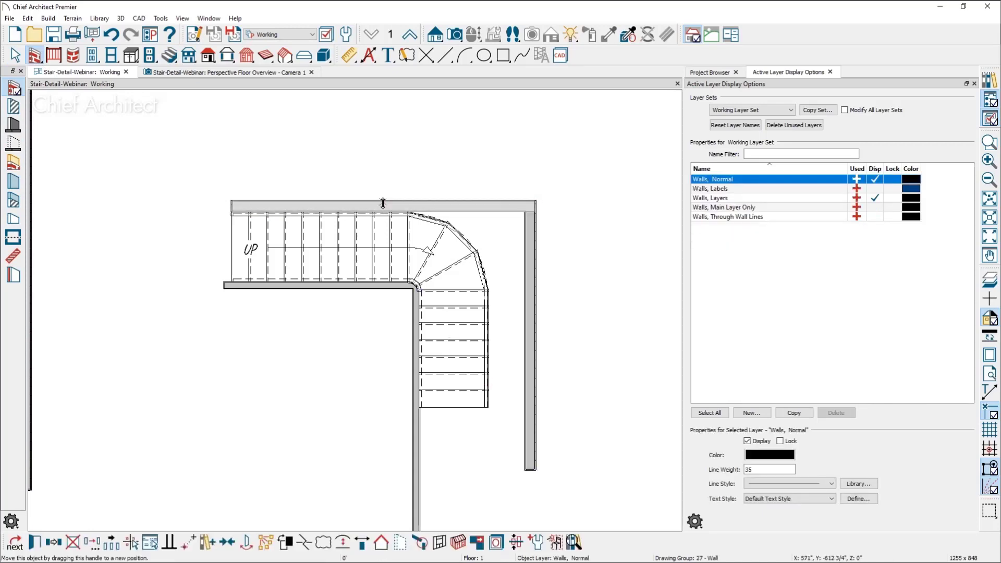
pyautogui.click(534, 333)
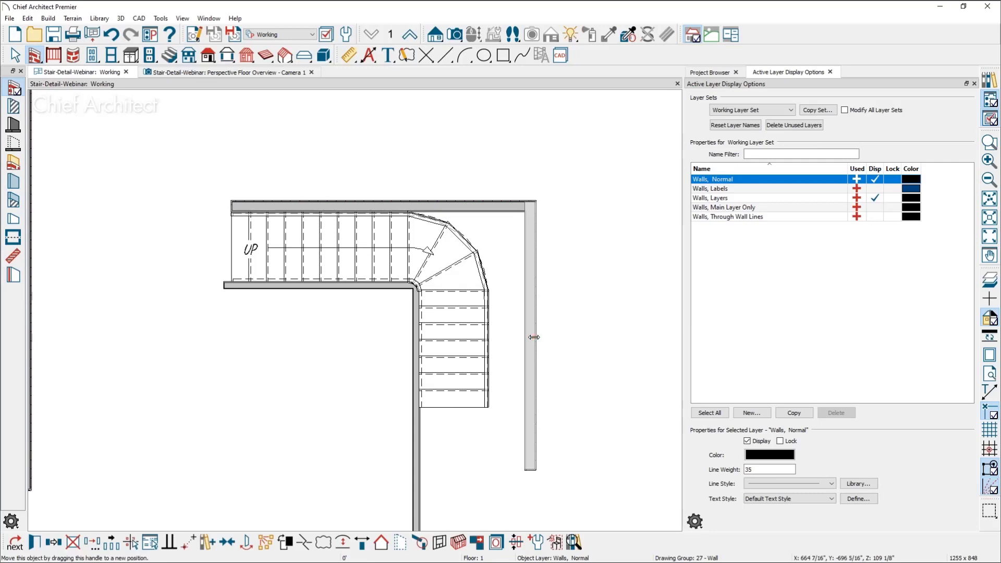
pyautogui.moveTo(534, 335); pyautogui.dragTo(497, 341)
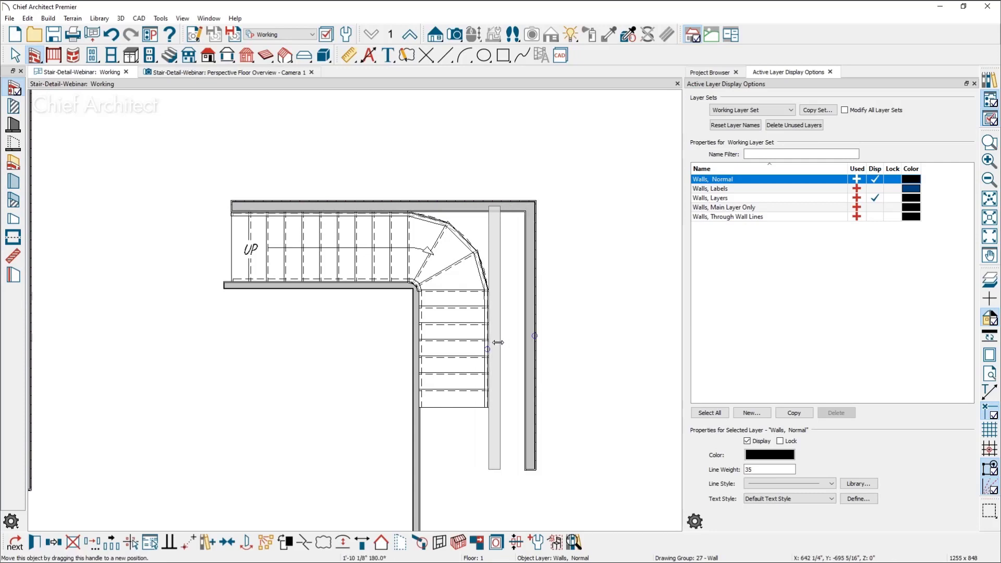
pyautogui.click(390, 396)
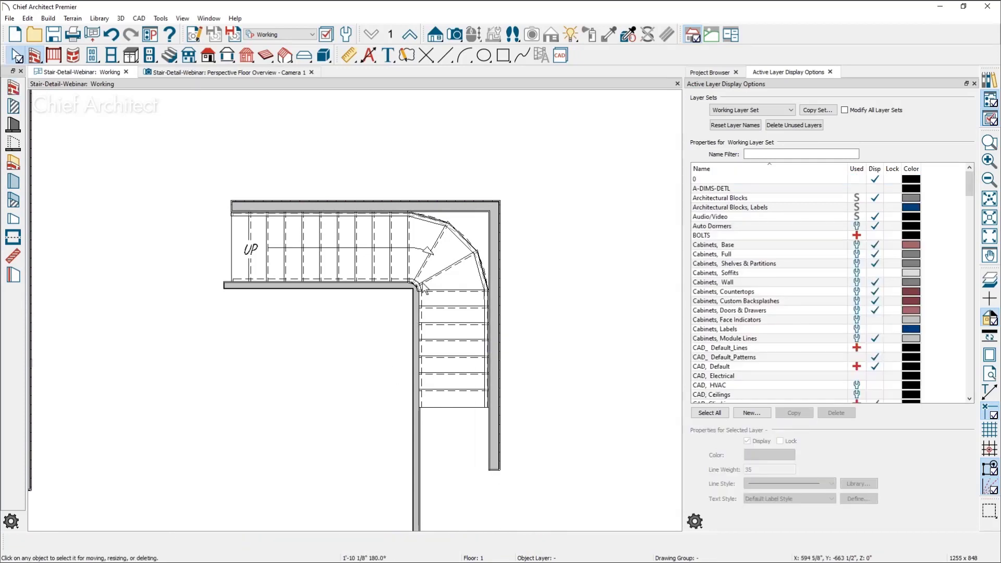
# Turn on Winders for the L-shaped stair's sections in the staircase specification
pyautogui.click(458, 267)
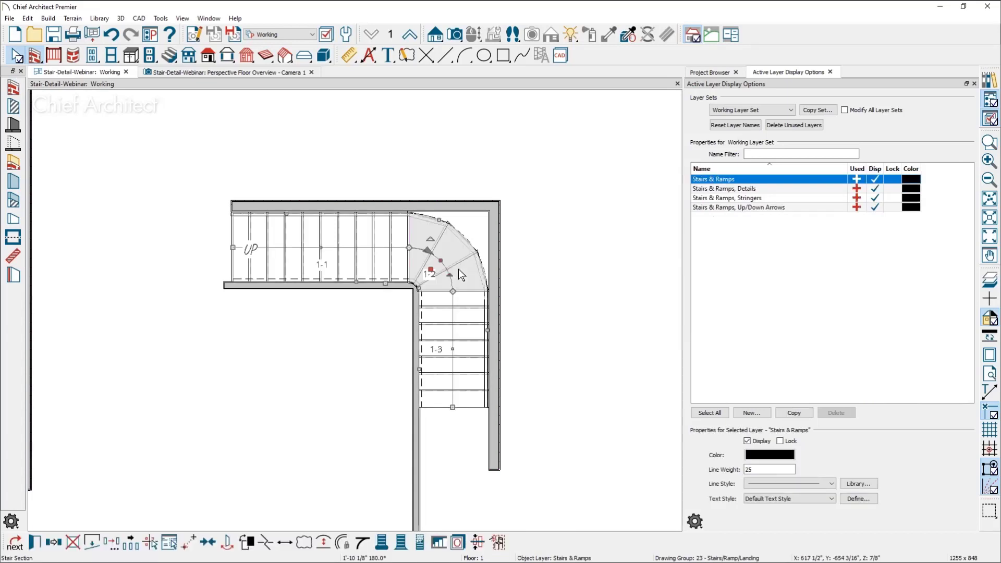
pyautogui.doubleClick(458, 268)
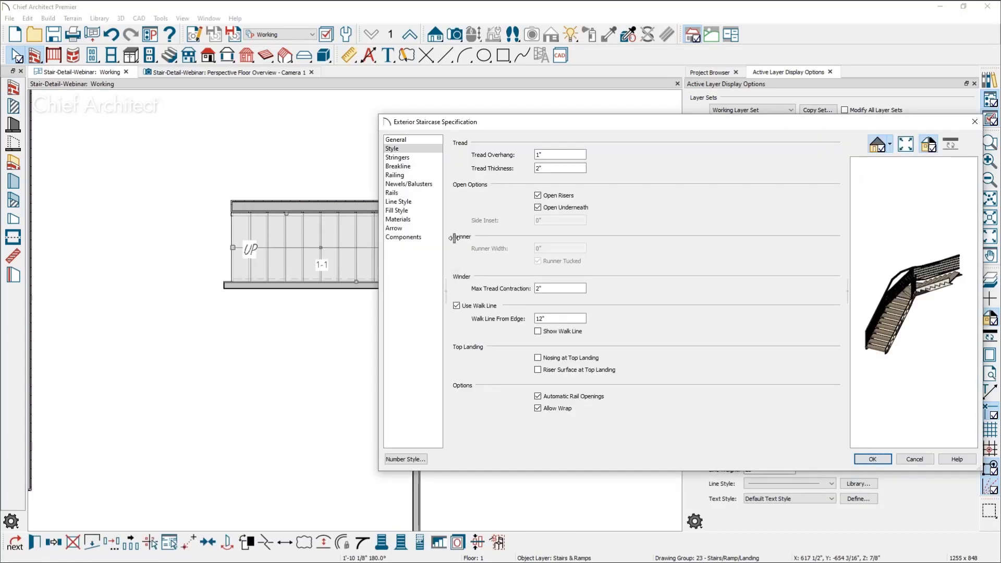
pyautogui.click(427, 140)
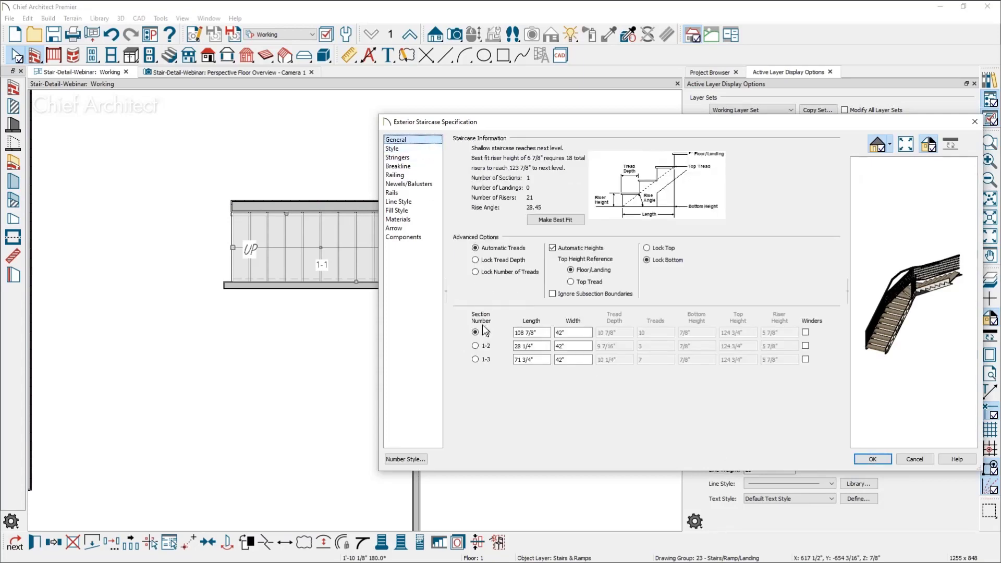
pyautogui.click(805, 346)
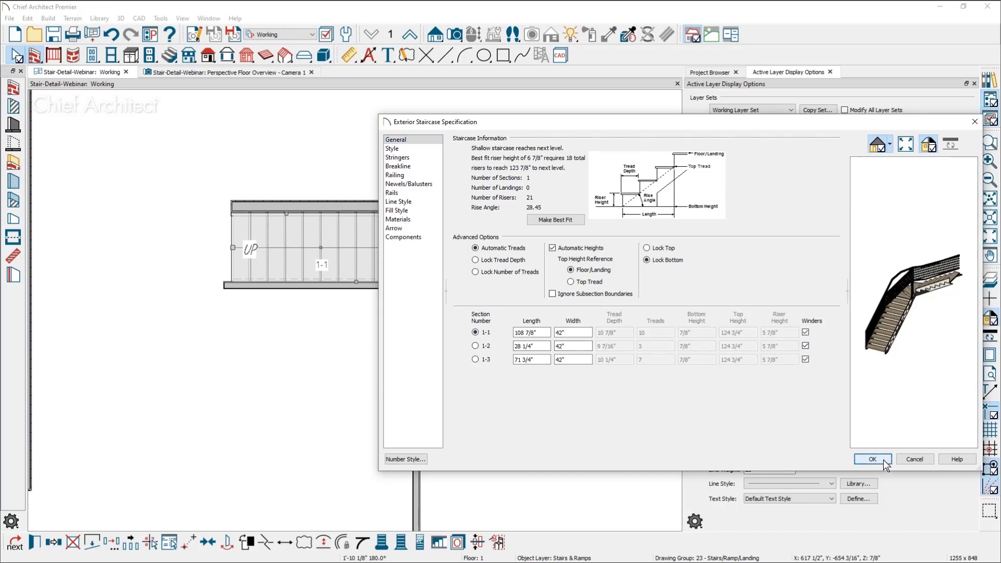
pyautogui.click(872, 459)
pyautogui.click(537, 348)
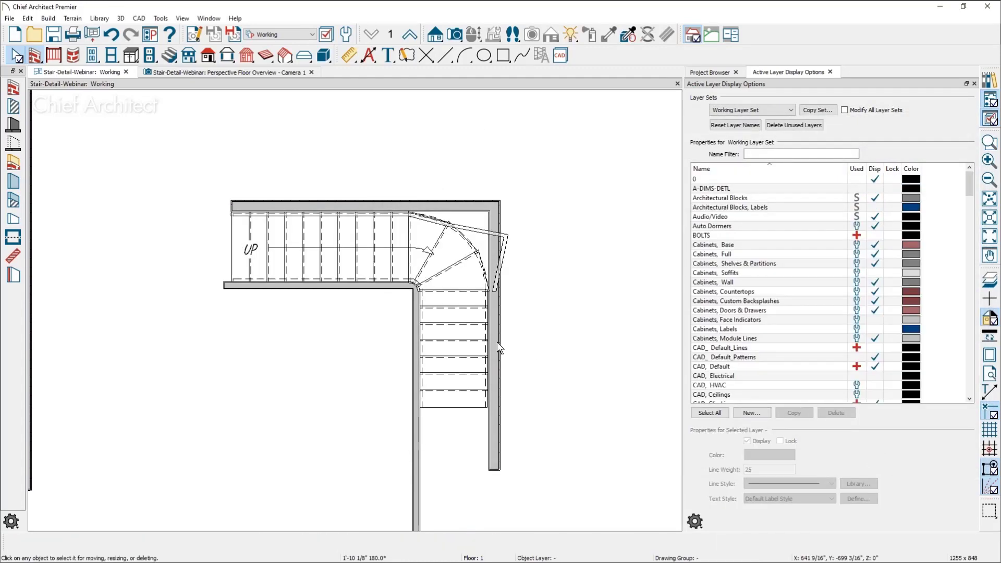
# Reposition the vertical and horizontal exterior walls so both sit tight against the winder stair's outer edges
pyautogui.click(503, 337)
pyautogui.moveTo(516, 332); pyautogui.dragTo(498, 333)
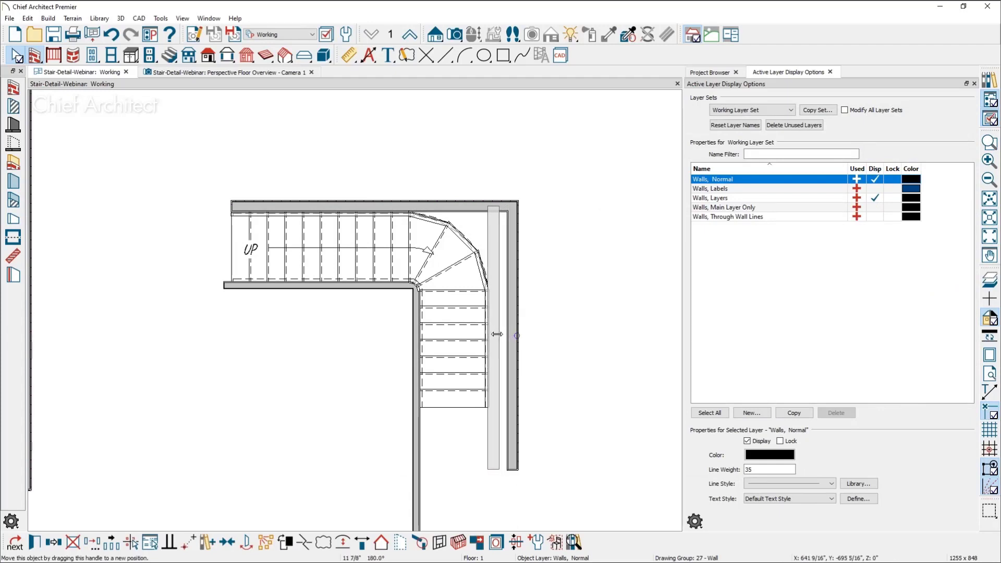
pyautogui.click(472, 208)
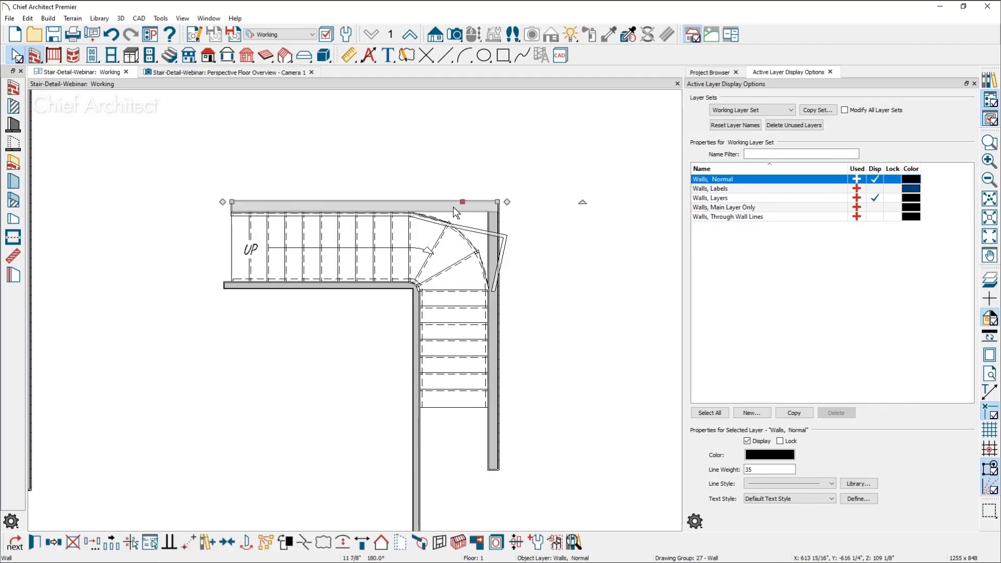
pyautogui.moveTo(461, 191)
pyautogui.mouseDown()
pyautogui.moveTo(463, 162)
pyautogui.moveTo(449, 204)
pyautogui.mouseUp()
pyautogui.press('Escape')
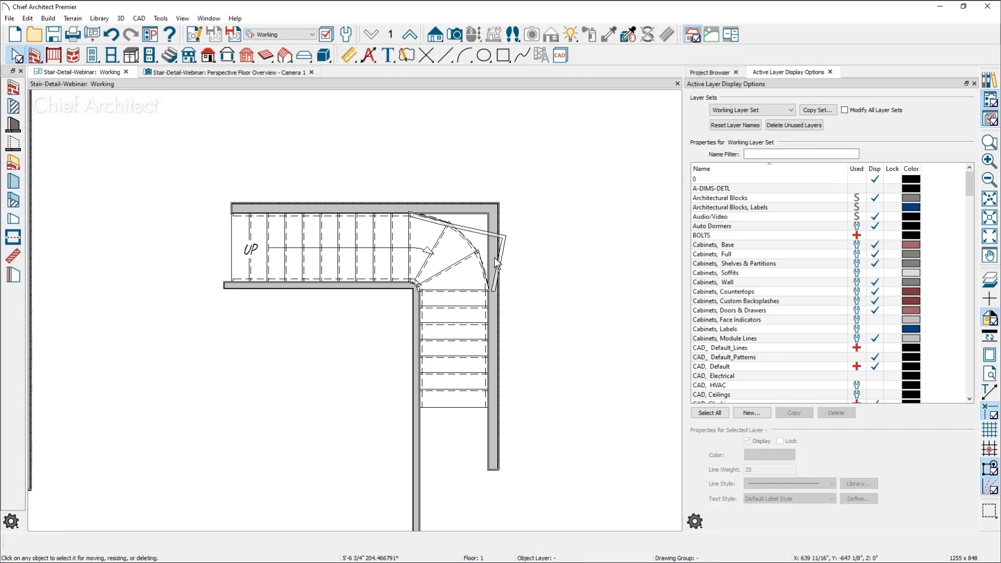
# Examine the L-shaped winder stair in the perspective overview camera and review its general staircase settings
pyautogui.scroll(-3, 497, 264)
pyautogui.moveTo(466, 290); pyautogui.dragTo(456, 283, button='middle')
pyautogui.scroll(5, 477, 248)
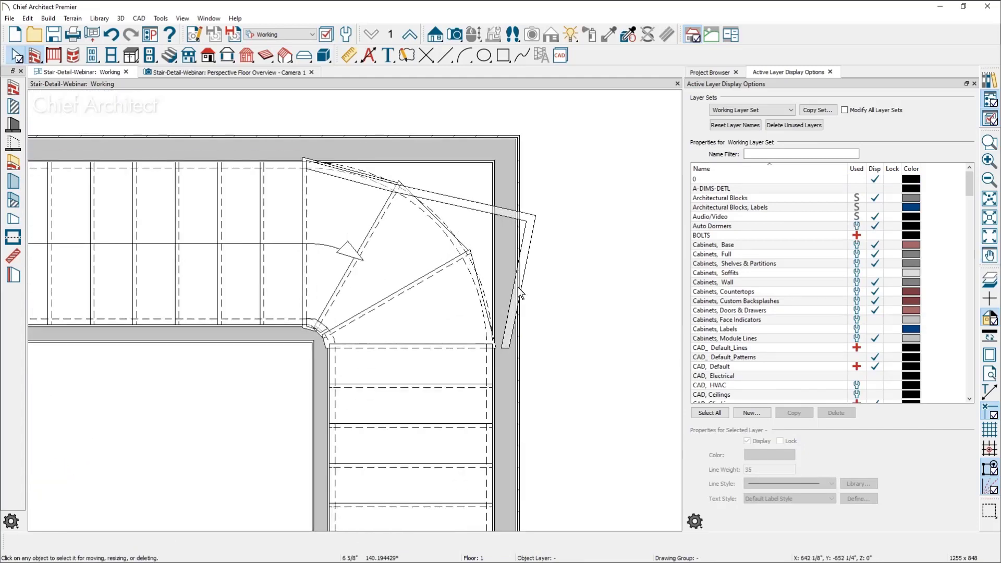
pyautogui.click(277, 73)
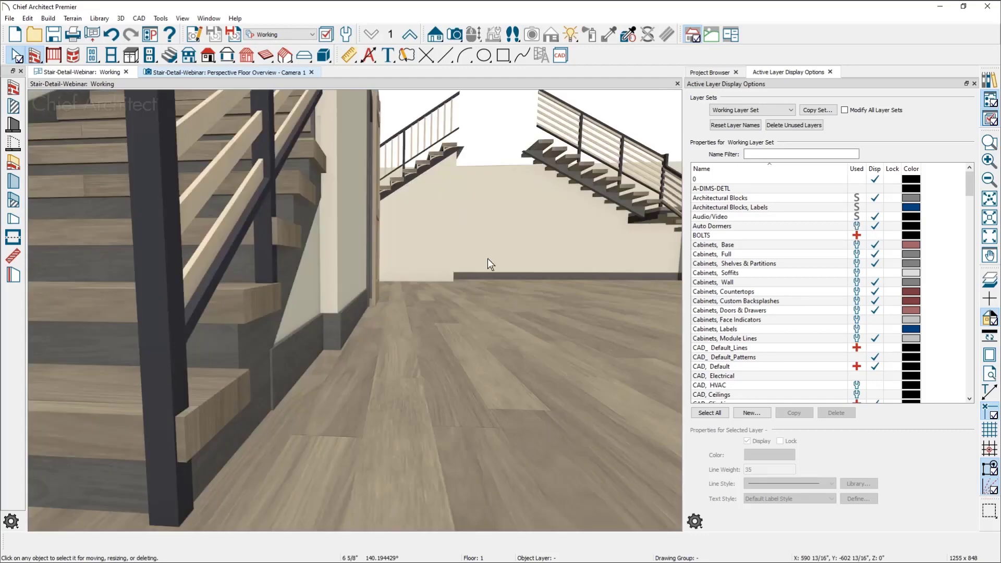
pyautogui.moveTo(489, 263); pyautogui.dragTo(391, 305, button='middle')
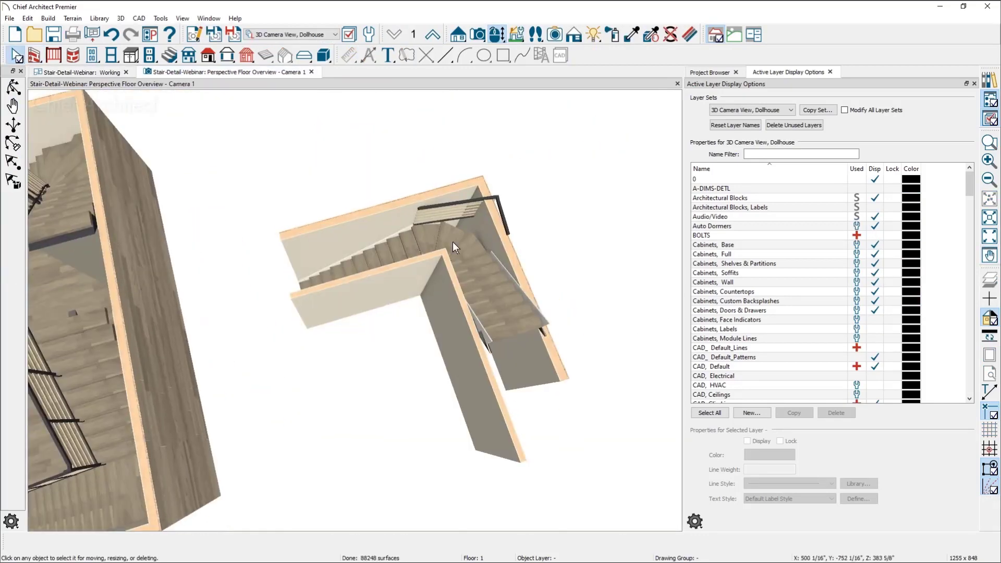
pyautogui.scroll(3, 452, 242)
pyautogui.click(438, 236)
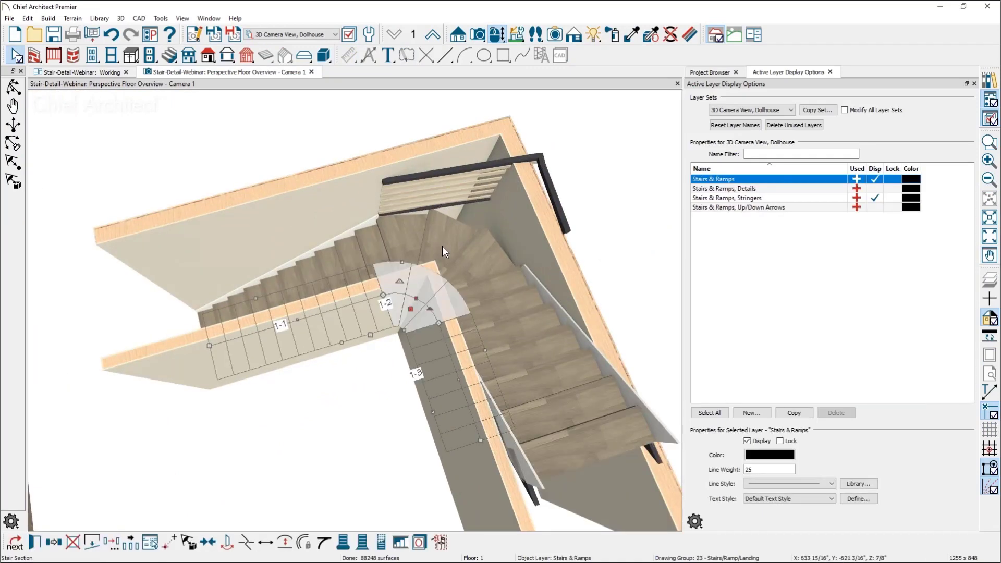
pyautogui.doubleClick(493, 271)
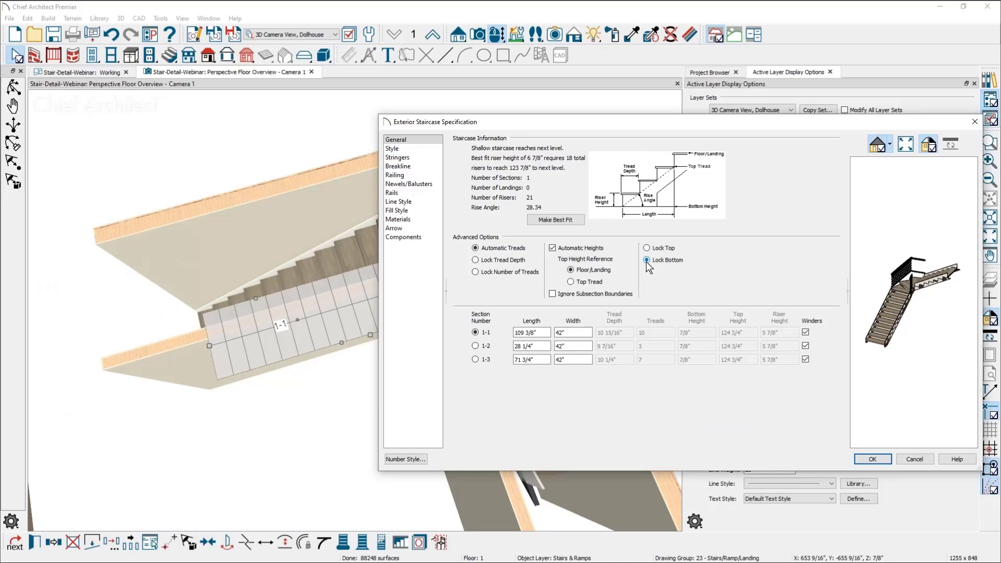
pyautogui.click(879, 459)
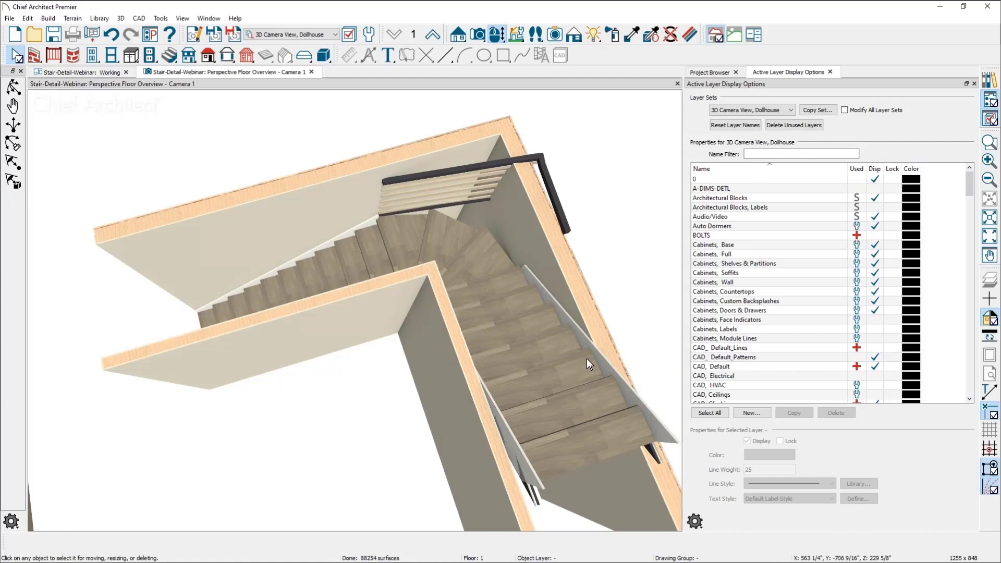
pyautogui.moveTo(576, 337); pyautogui.dragTo(549, 340, button='middle')
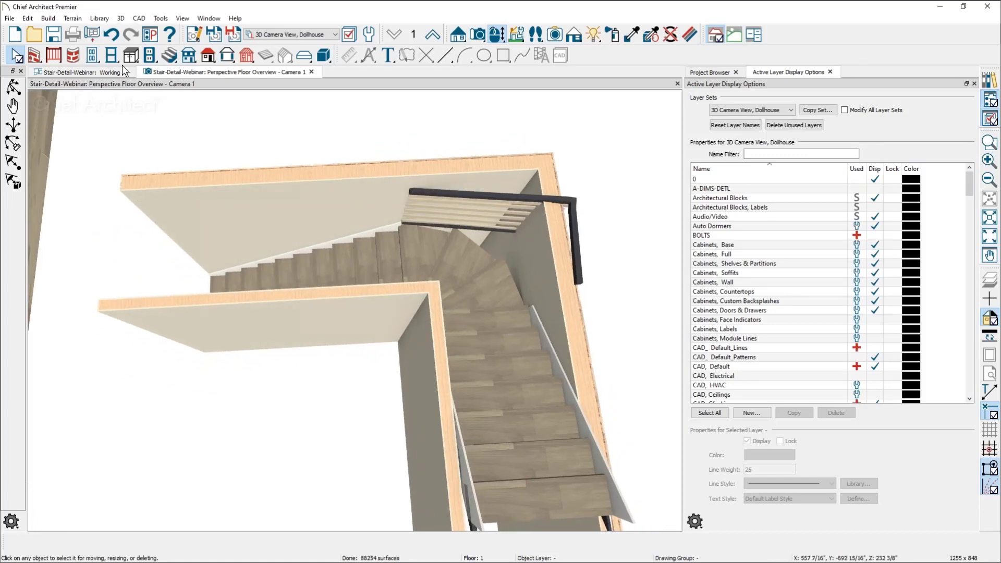
# In the plan view, draw interior walls across both ends of the L-shaped stair to enclose it between the existing walls
pyautogui.click(79, 74)
pyautogui.scroll(3, 433, 330)
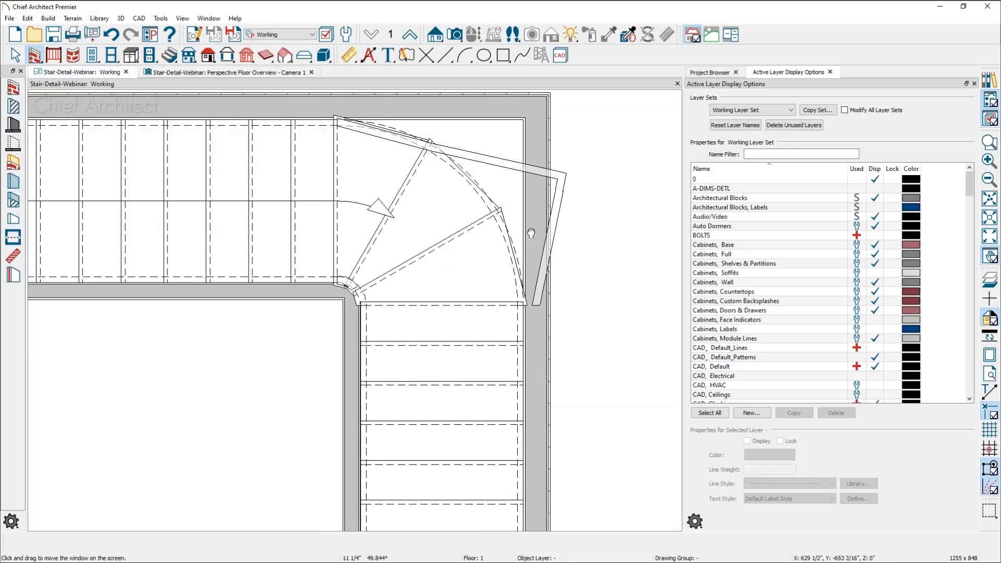
pyautogui.scroll(-2, 614, 281)
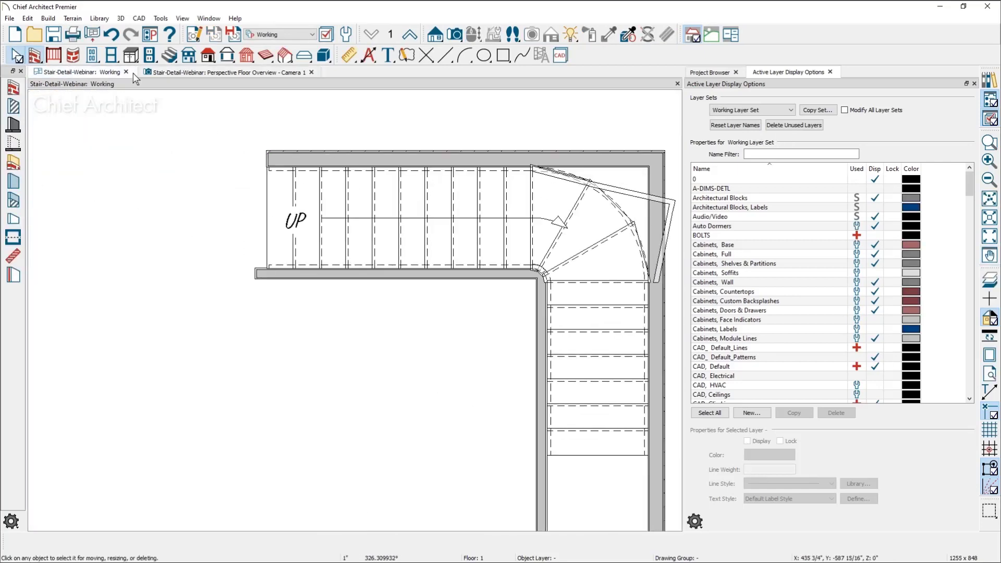
pyautogui.click(13, 106)
pyautogui.moveTo(270, 162); pyautogui.dragTo(260, 273)
pyautogui.moveTo(358, 390); pyautogui.dragTo(358, 335, button='middle')
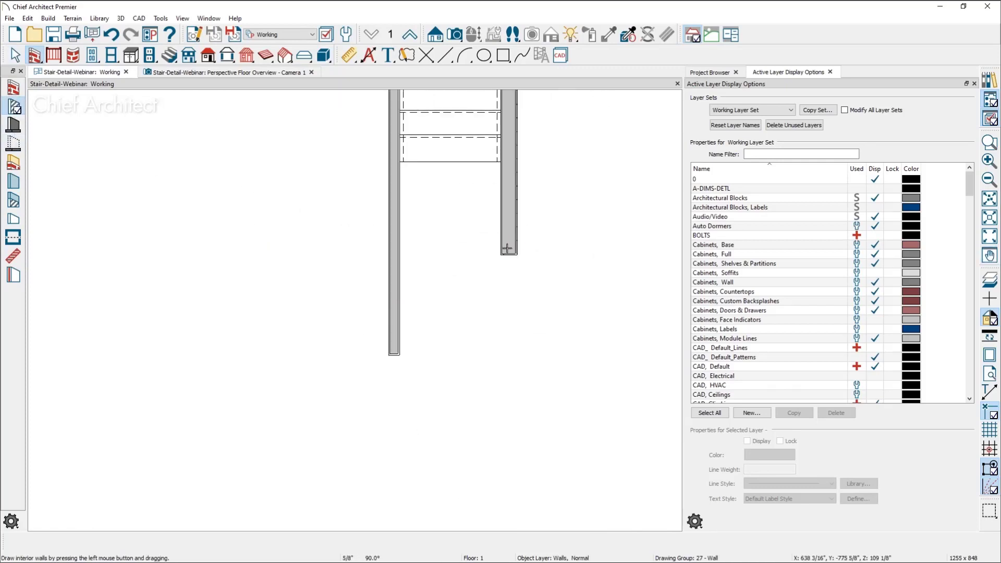
pyautogui.moveTo(507, 249); pyautogui.dragTo(370, 233)
pyautogui.press('space')
pyautogui.moveTo(411, 307); pyautogui.dragTo(450, 514, button='middle')
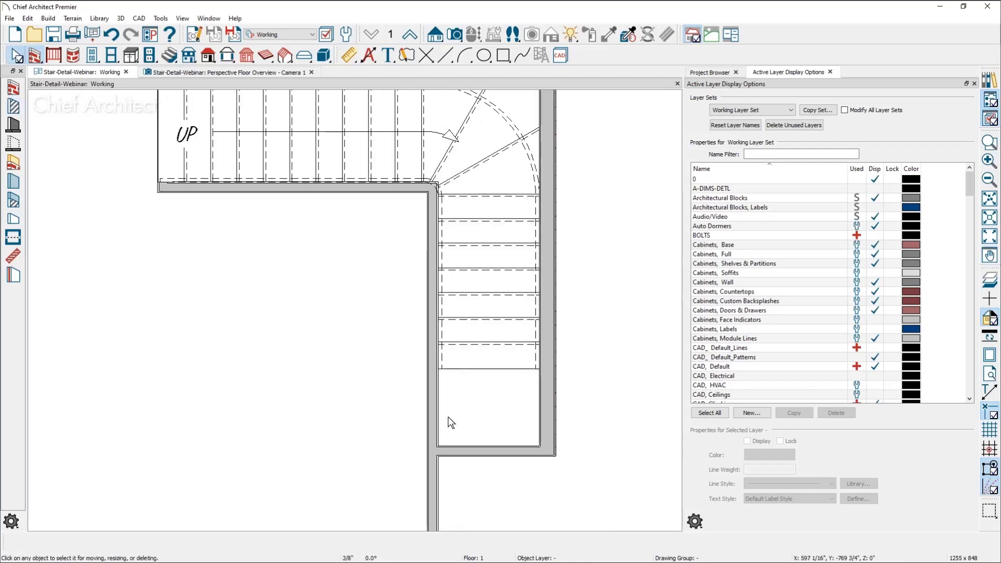
pyautogui.moveTo(450, 393); pyautogui.dragTo(440, 474, button='middle')
# Examine the enclosed winder stair from above in the perspective overview camera and switch to the presentation slide
pyautogui.click(280, 73)
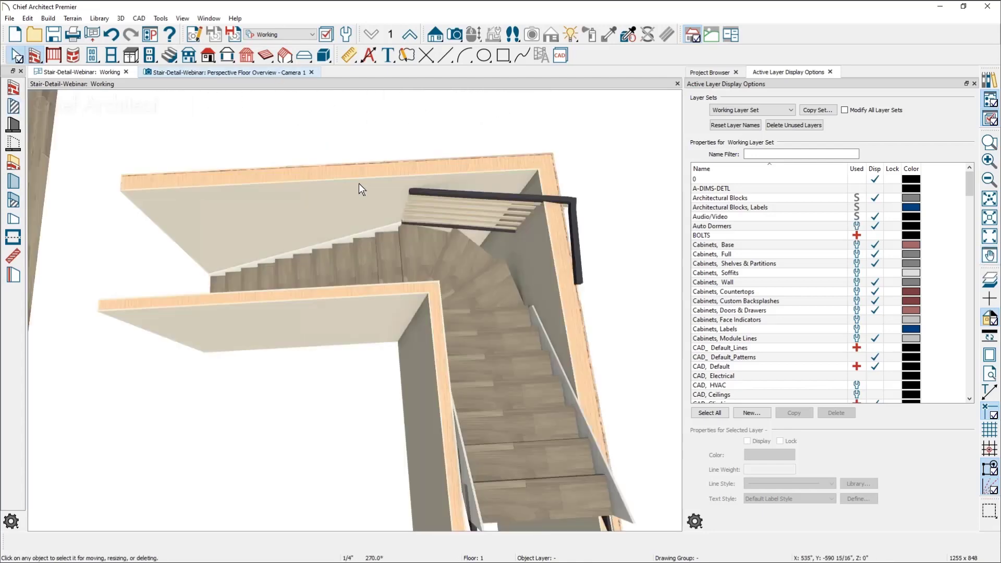
pyautogui.moveTo(391, 328); pyautogui.dragTo(101, 331)
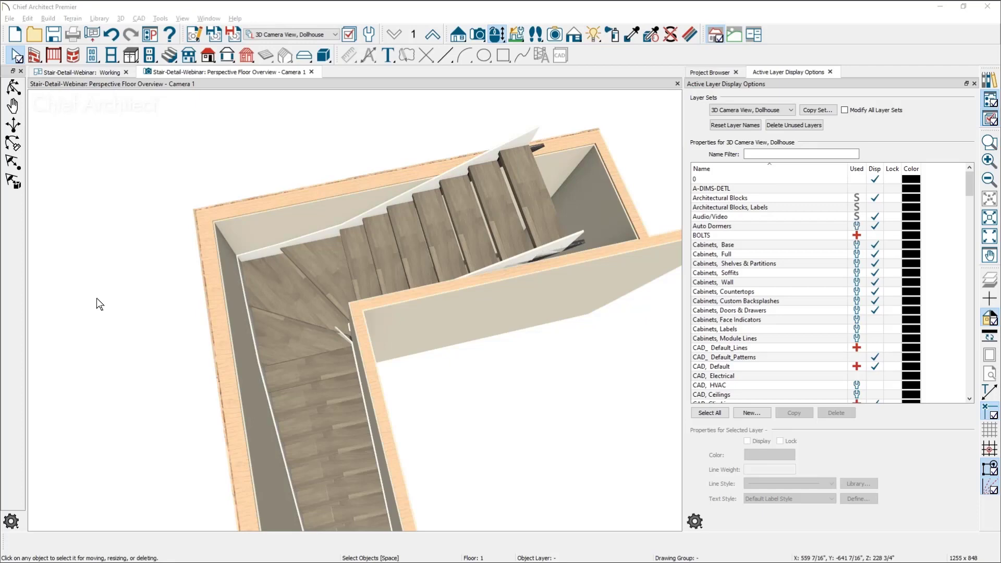
pyautogui.hotkey('alt', 'Tab')
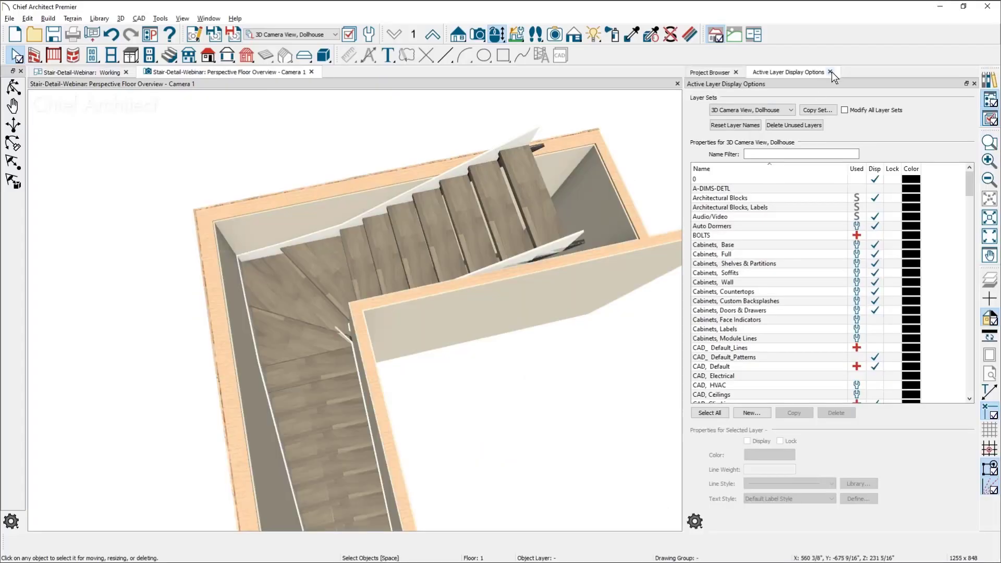
# Close Active Layer Display Options and the Project Browser, and frame the room's two corner staircases in the camera view
pyautogui.click(830, 72)
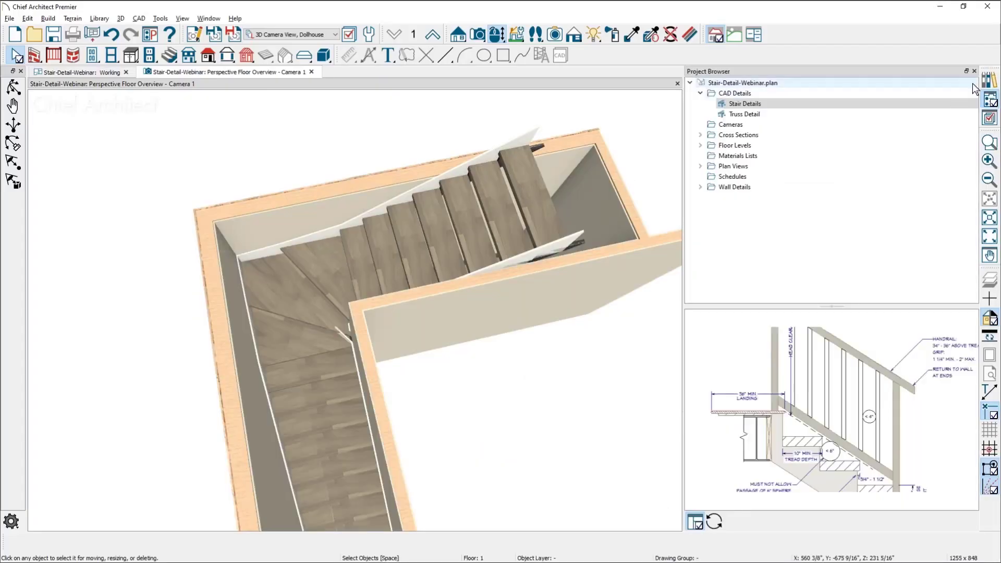
pyautogui.click(974, 71)
pyautogui.scroll(-3, 674, 220)
pyautogui.moveTo(650, 298); pyautogui.dragTo(510, 236, button='middle')
pyautogui.scroll(-2, 557, 281)
pyautogui.moveTo(584, 342); pyautogui.dragTo(556, 192, button='middle')
pyautogui.moveTo(556, 192); pyautogui.dragTo(545, 127)
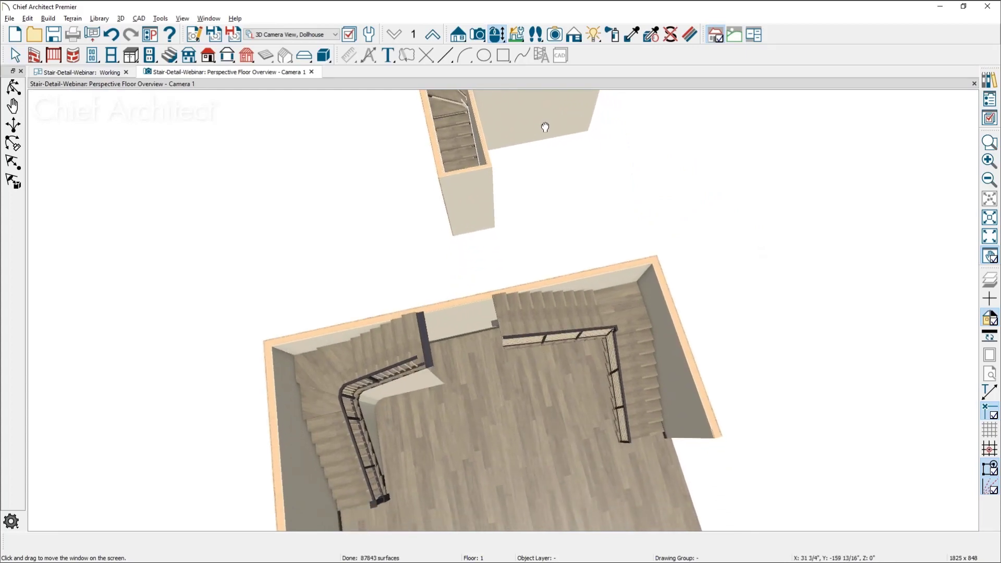
pyautogui.moveTo(568, 440); pyautogui.dragTo(559, 358)
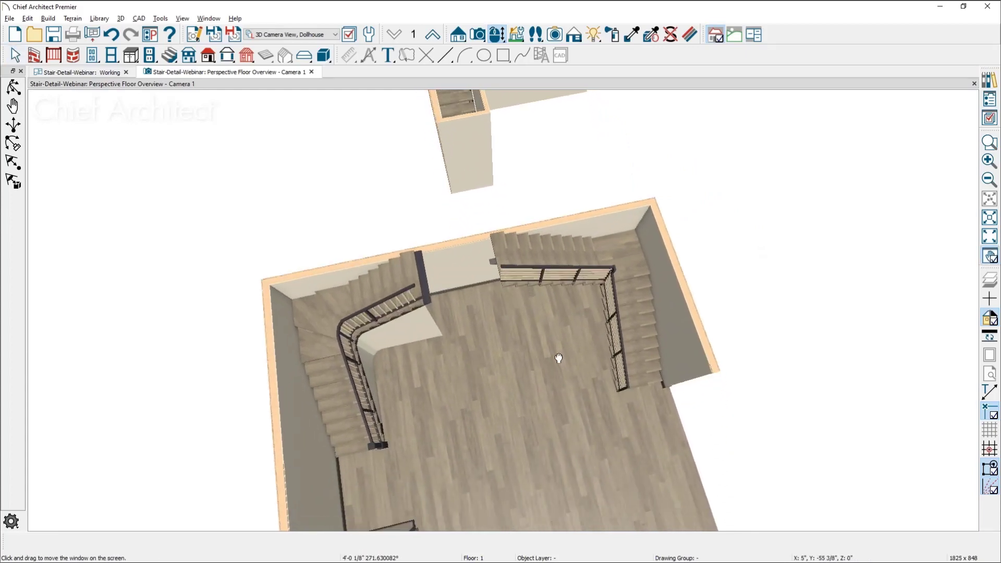
pyautogui.moveTo(558, 358); pyautogui.dragTo(556, 347, button='middle')
pyautogui.moveTo(552, 373); pyautogui.dragTo(532, 325)
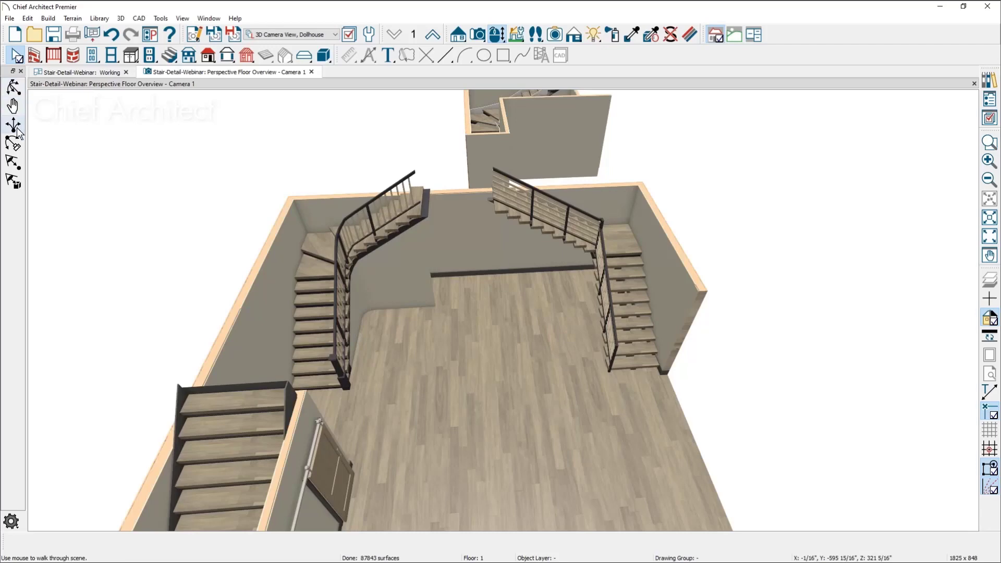
# Orbit around the room to examine the curved stair's newel, railing and stringer up close, and return to the working plan view
pyautogui.click(13, 87)
pyautogui.moveTo(458, 339); pyautogui.dragTo(425, 309)
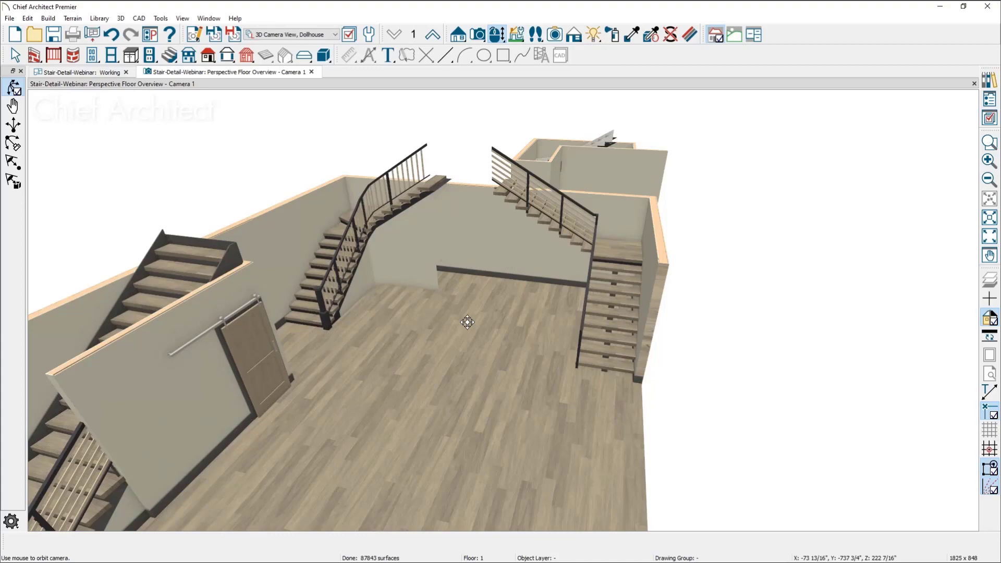
pyautogui.scroll(5, 398, 260)
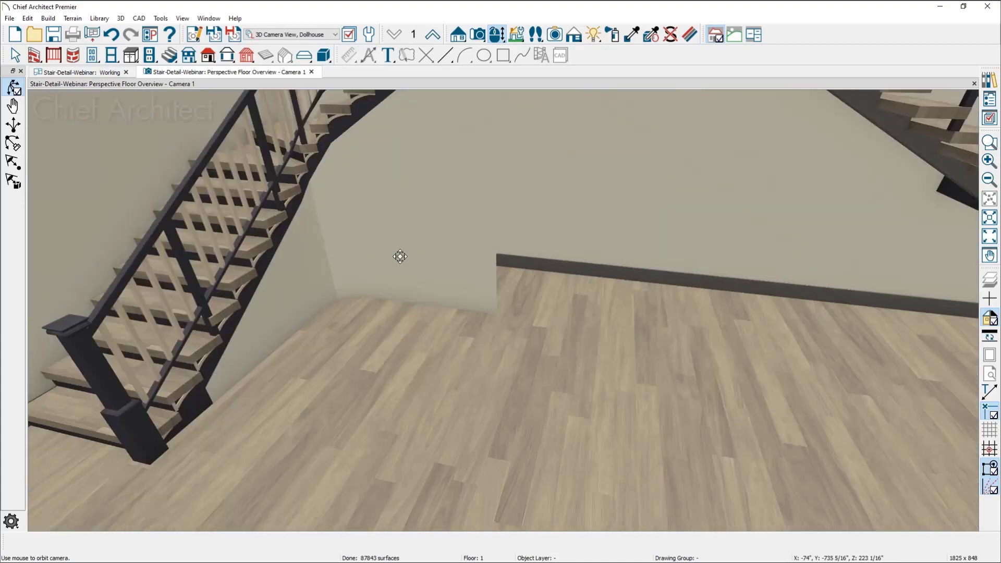
pyautogui.scroll(-5, 400, 257)
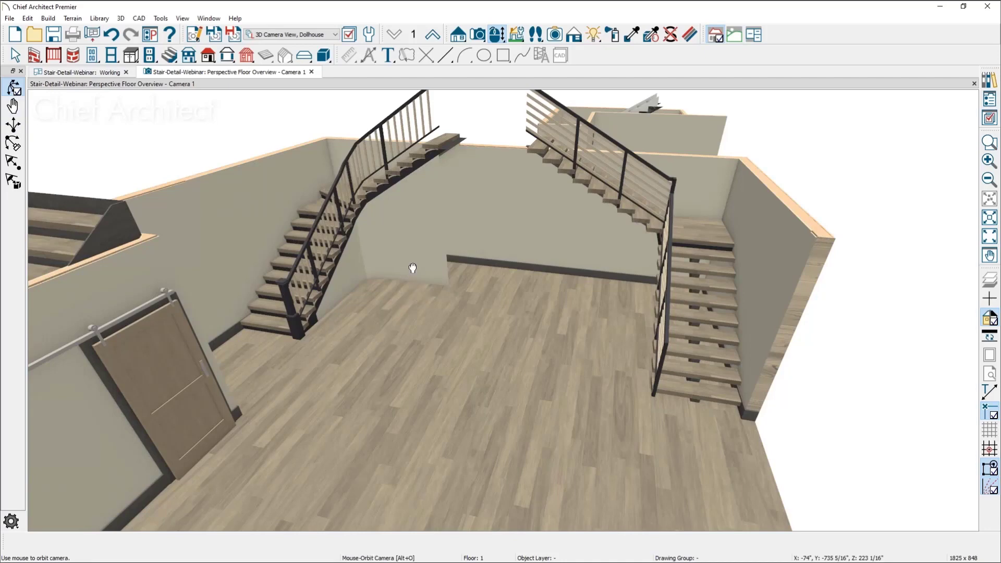
pyautogui.moveTo(412, 268); pyautogui.dragTo(471, 259)
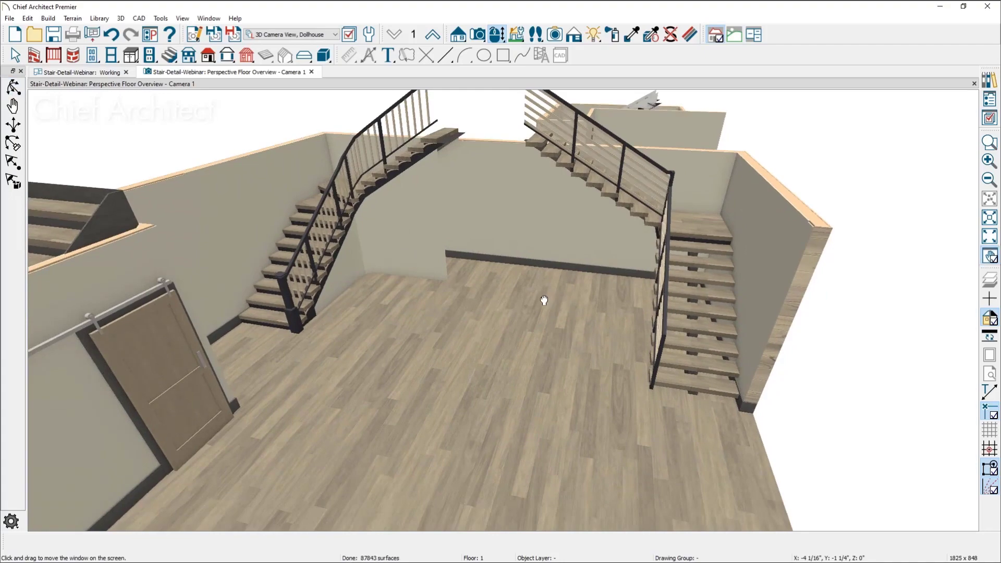
pyautogui.moveTo(543, 300); pyautogui.dragTo(567, 297)
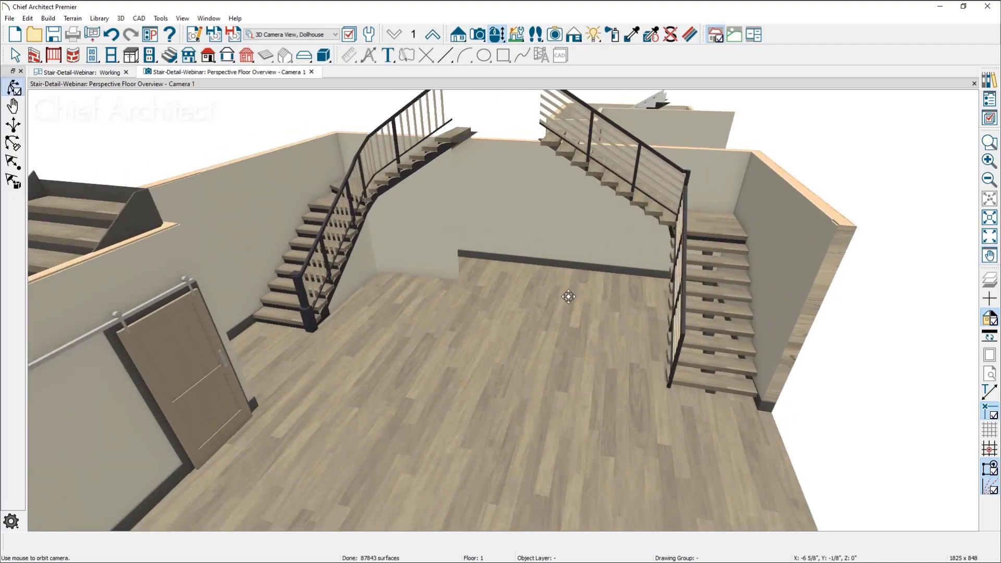
pyautogui.scroll(3, 431, 267)
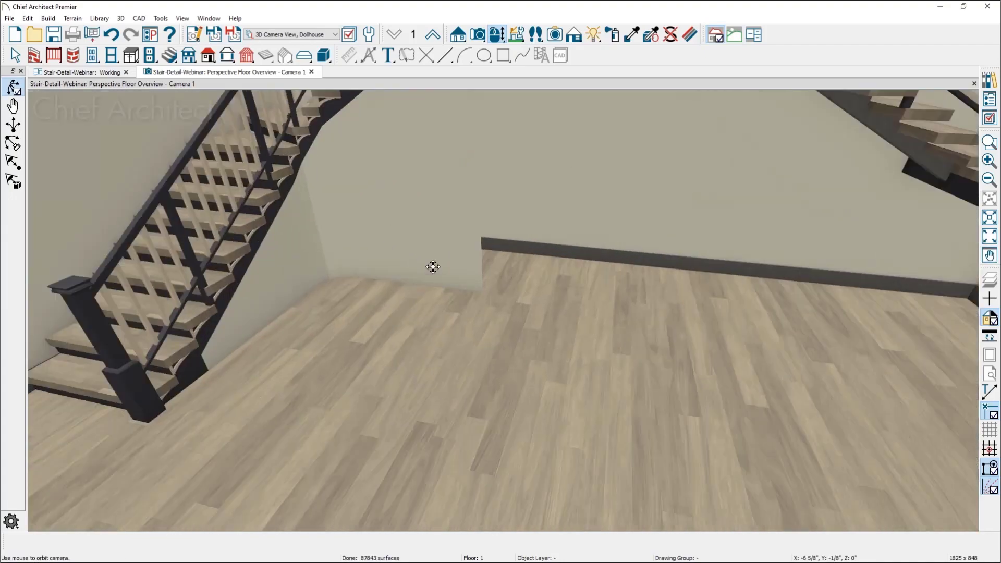
pyautogui.scroll(3, 426, 280)
pyautogui.moveTo(276, 316); pyautogui.dragTo(607, 346, button='middle')
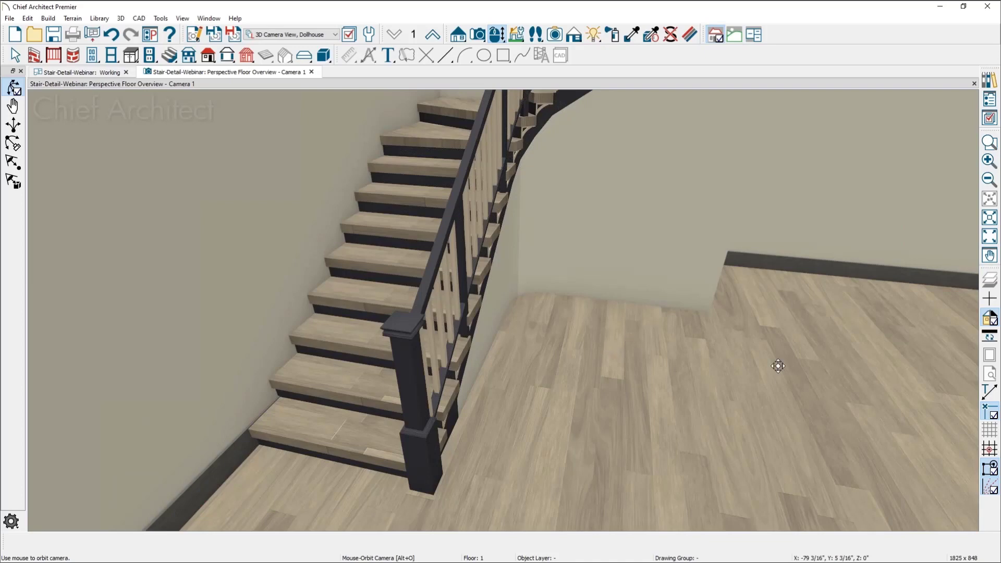
pyautogui.moveTo(777, 365); pyautogui.dragTo(479, 383, button='middle')
pyautogui.moveTo(580, 384); pyautogui.dragTo(490, 372)
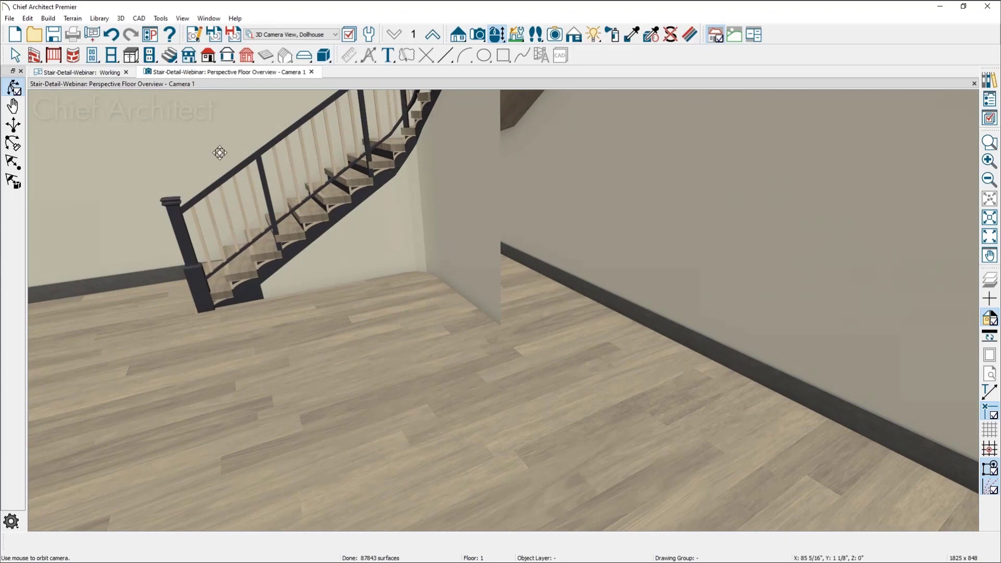
pyautogui.click(102, 72)
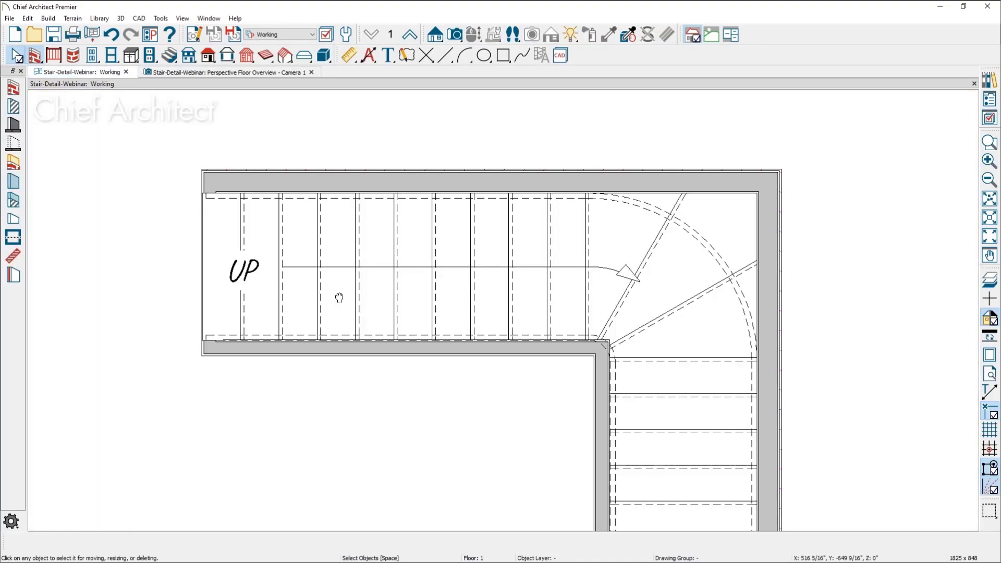
# Examine the wall-enclosed L-shaped winder stair, the annotated winder stairs and the stair with a room under in the plan
pyautogui.moveTo(336, 292); pyautogui.dragTo(478, 283, button='middle')
pyautogui.scroll(-1, 478, 280)
pyautogui.scroll(-2, 486, 278)
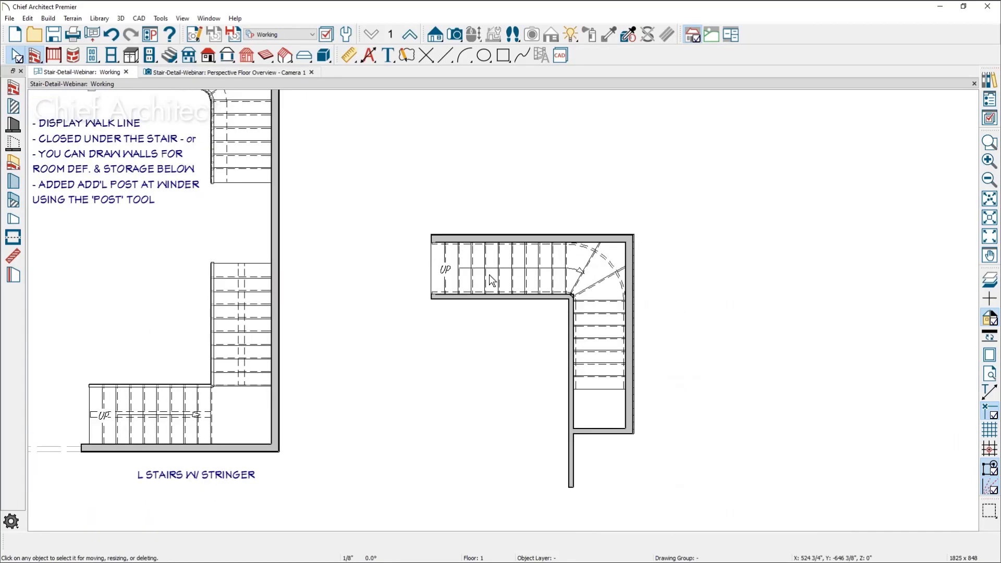
pyautogui.scroll(-2, 490, 279)
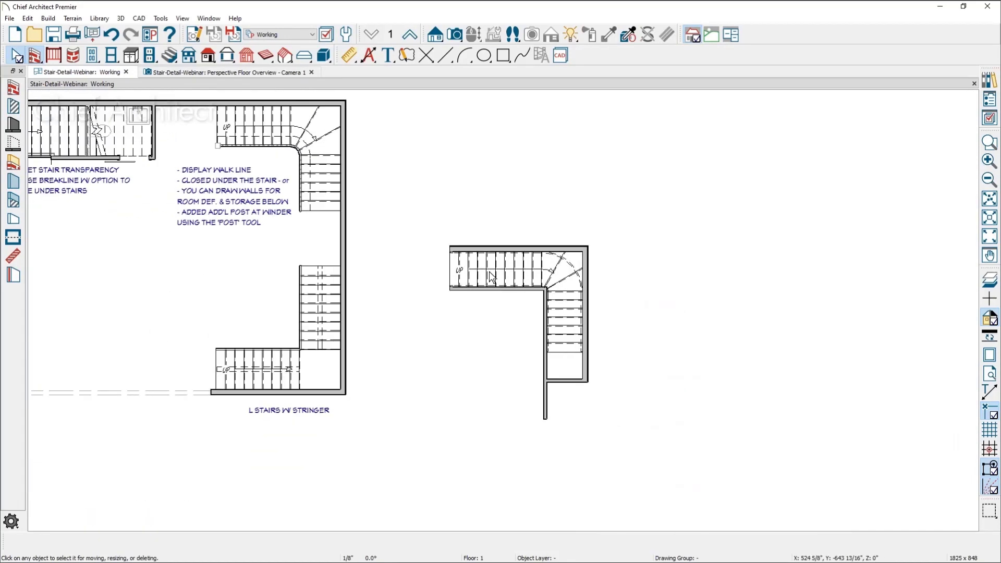
pyautogui.scroll(2, 492, 276)
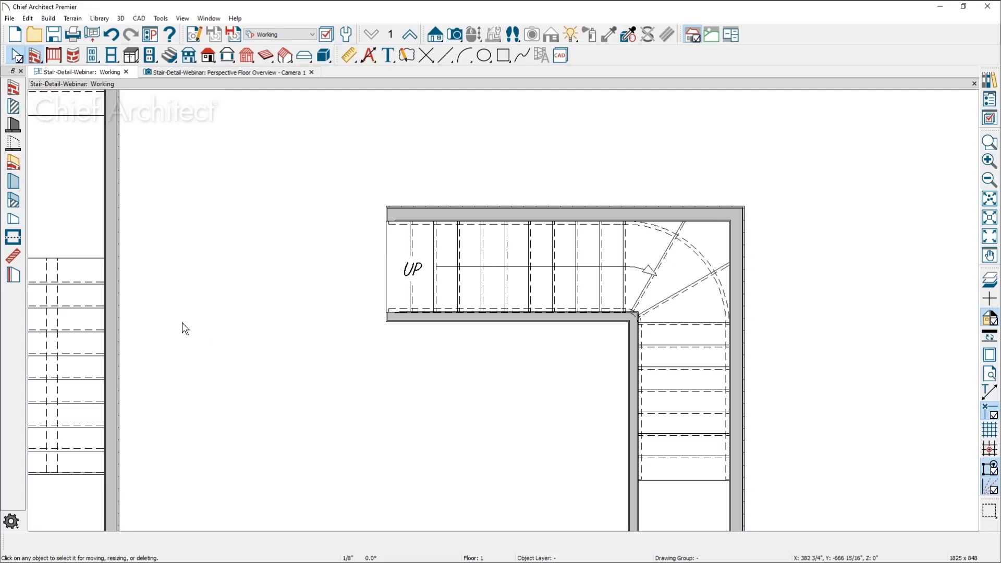
pyautogui.moveTo(182, 322); pyautogui.dragTo(999, 562, button='middle')
pyautogui.moveTo(774, 367); pyautogui.dragTo(776, 407, button='middle')
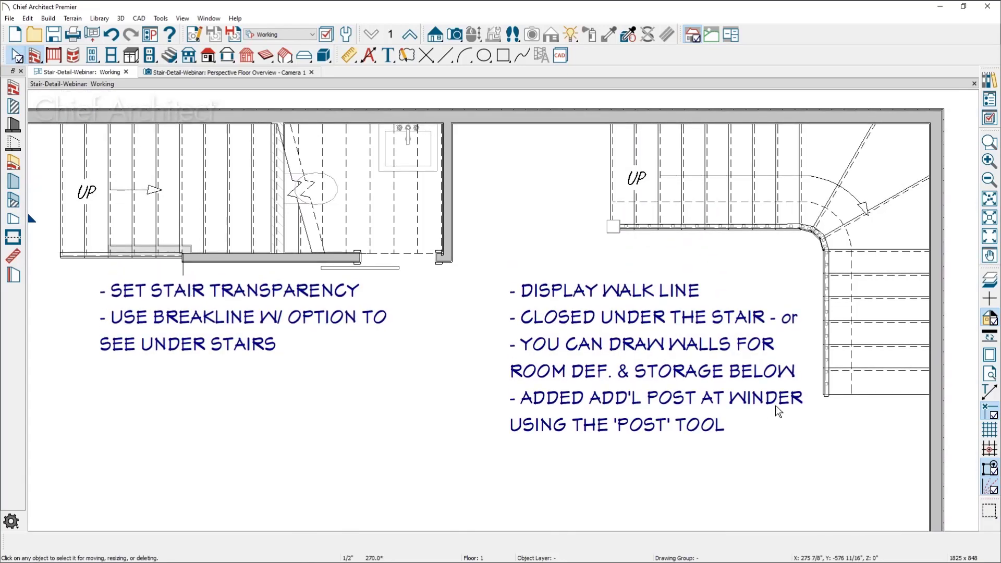
pyautogui.scroll(-3, 542, 251)
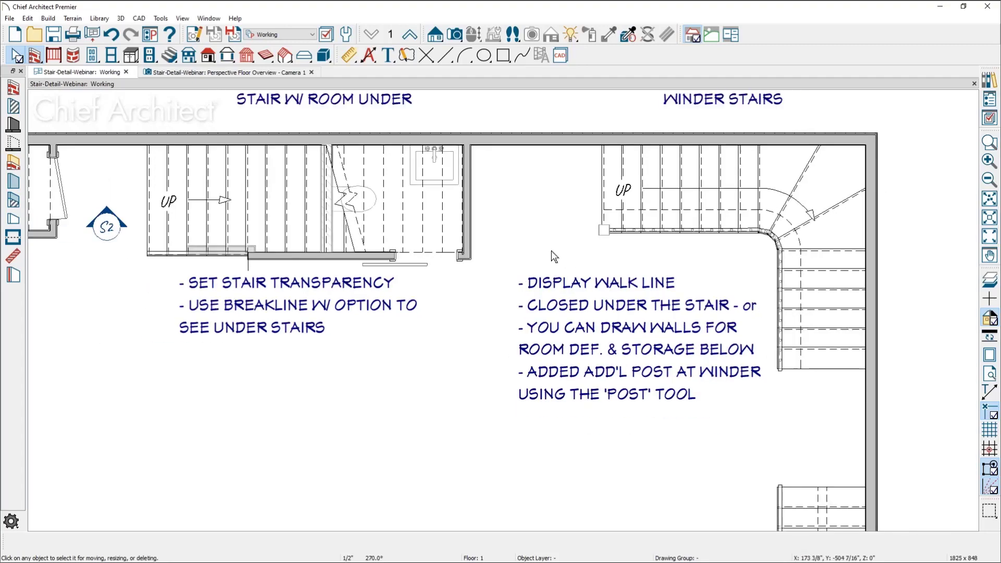
pyautogui.scroll(-4, 530, 251)
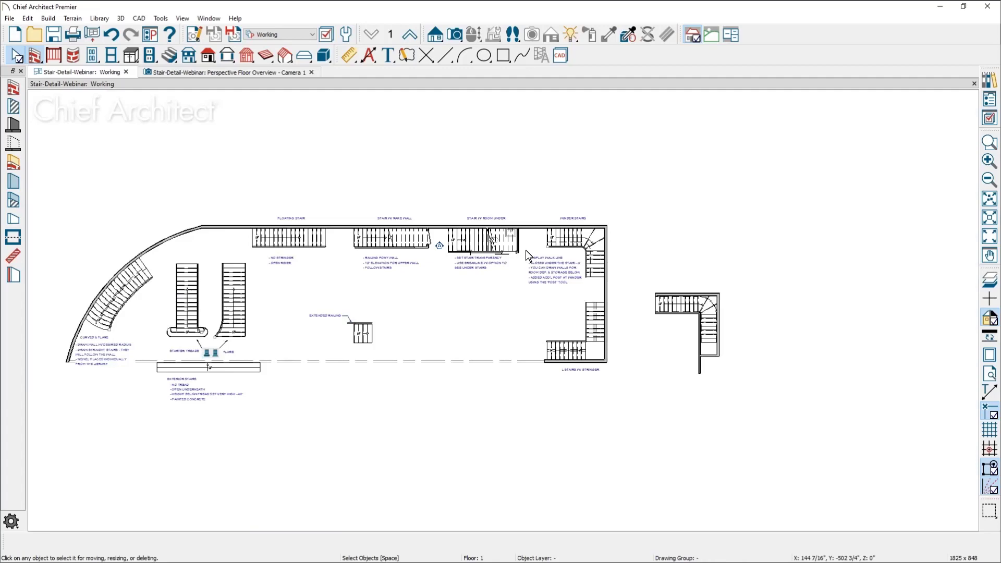
# Examine the curved stair and the neighbouring starter-tread and flared stairs up close in the plan
pyautogui.moveTo(82, 261); pyautogui.dragTo(485, 261, button='middle')
pyautogui.scroll(3, 547, 293)
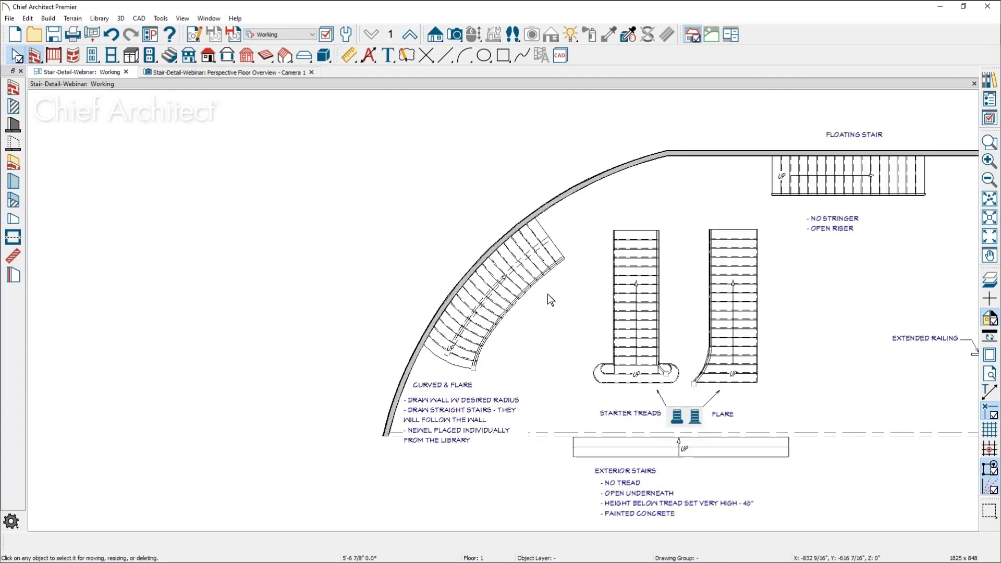
pyautogui.scroll(2, 548, 295)
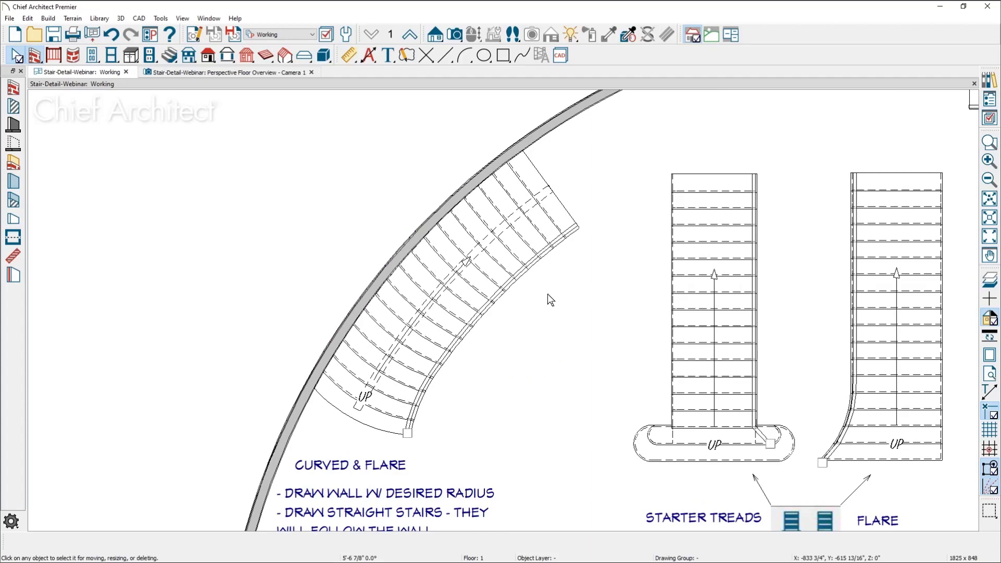
pyautogui.scroll(-5, 373, 231)
pyautogui.moveTo(691, 325); pyautogui.dragTo(325, 315, button='middle')
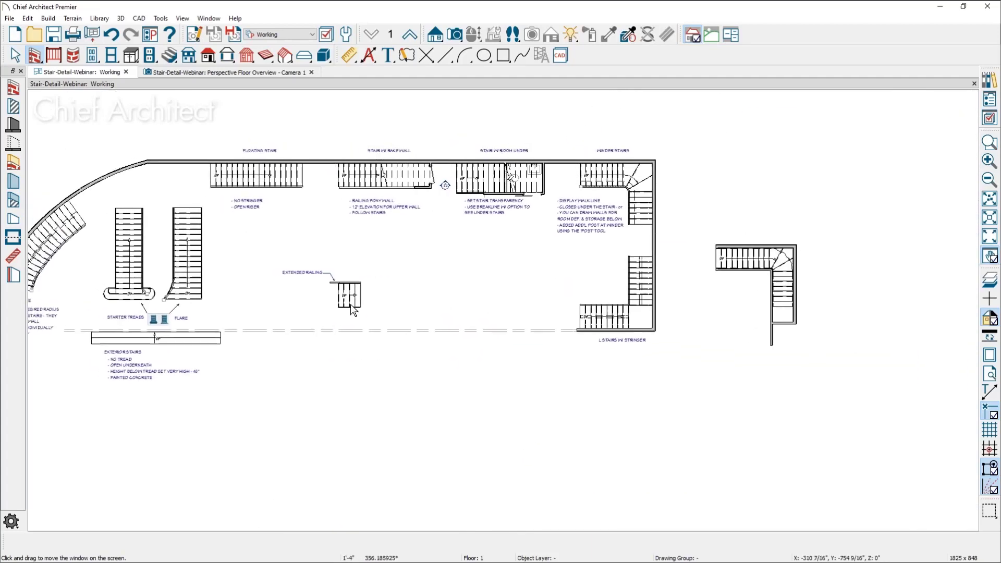
pyautogui.click(990, 144)
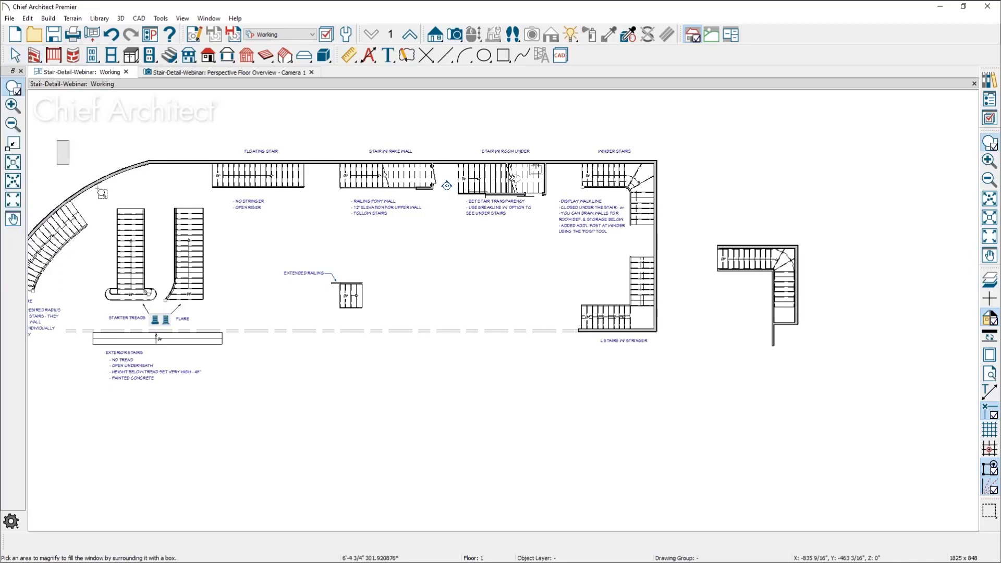
pyautogui.moveTo(102, 194); pyautogui.dragTo(280, 349)
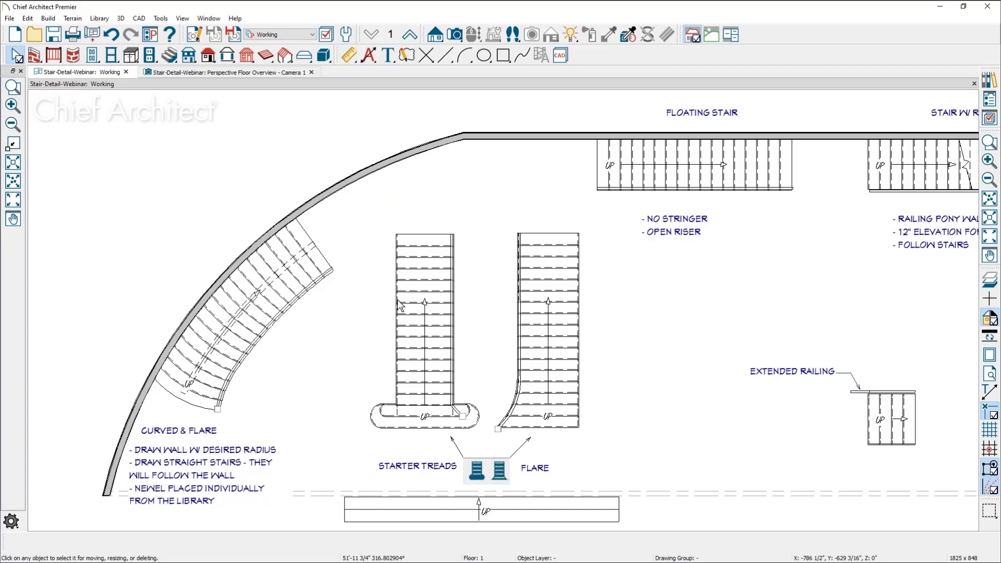
pyautogui.click(989, 143)
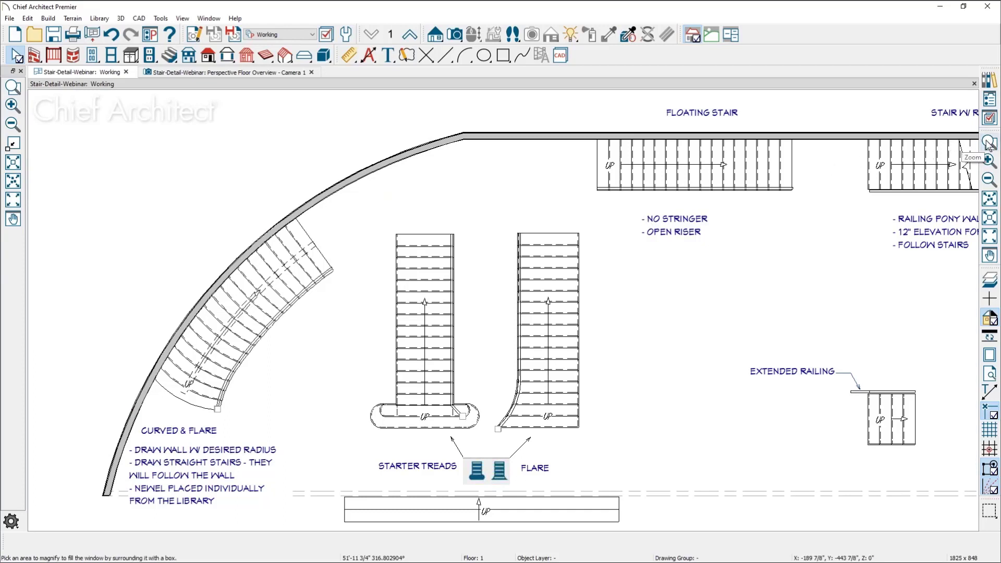
# Delete the stray CAD arc outside the curved wall and fit the remaining plan in the window
pyautogui.click(986, 203)
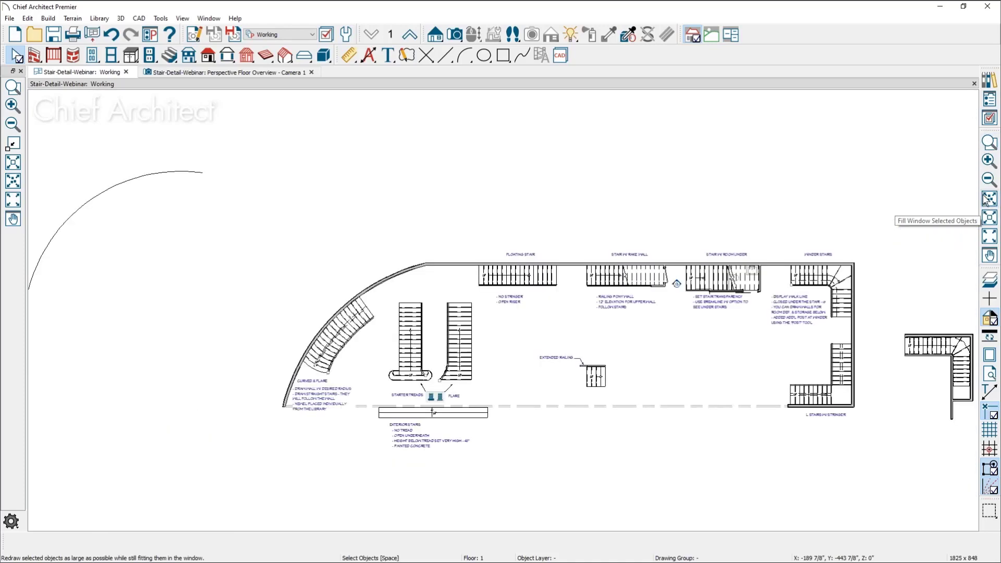
pyautogui.click(198, 175)
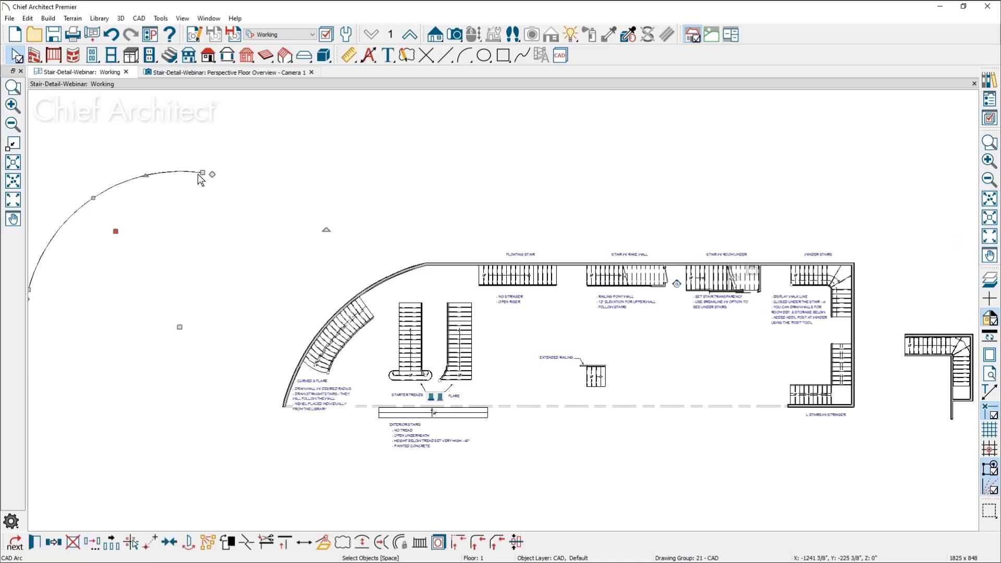
pyautogui.press('Delete')
pyautogui.press('F6')
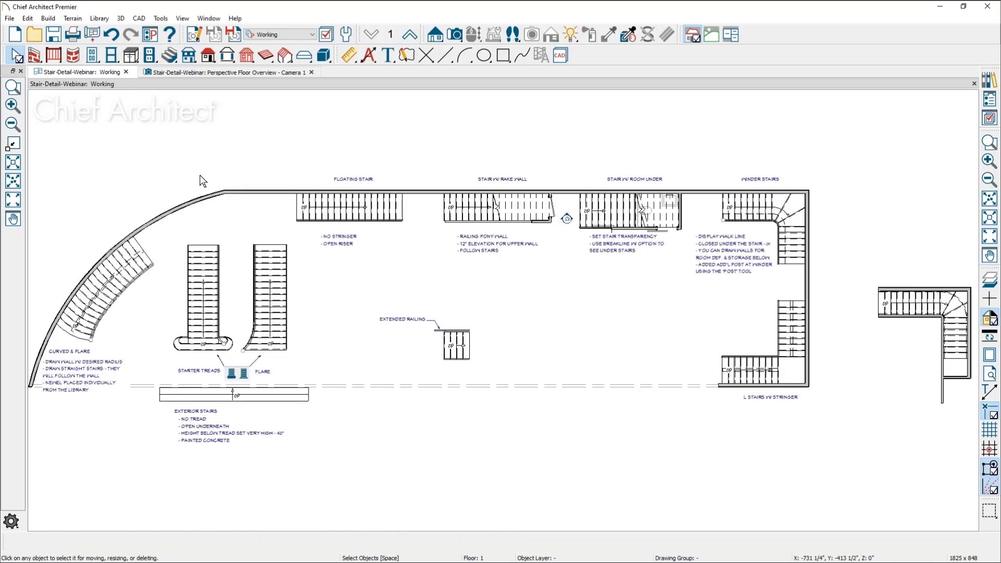
# Examine the stair with a room under, including its break line and transparency, and return to the full plan
pyautogui.scroll(10, 643, 164)
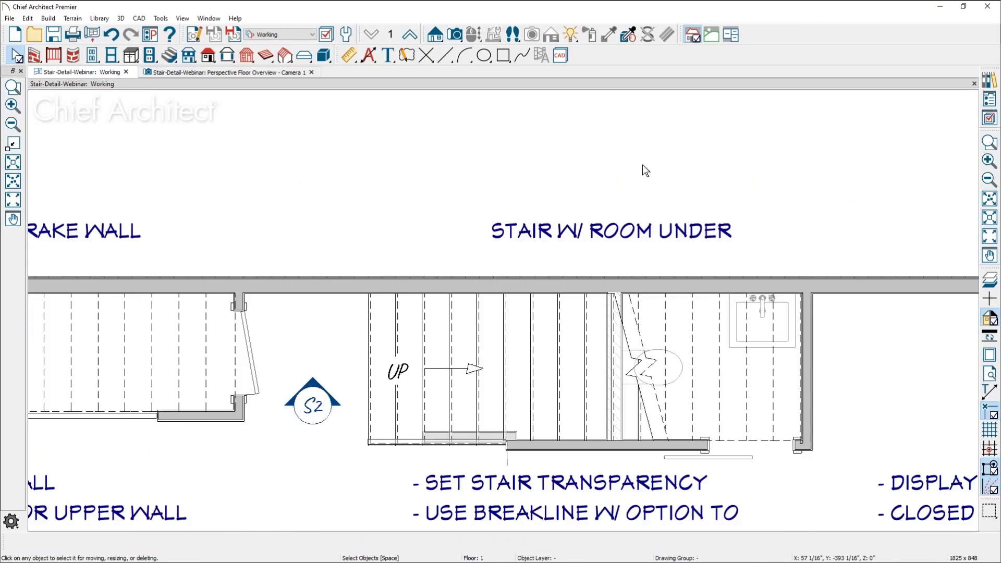
pyautogui.scroll(-2, 627, 376)
pyautogui.moveTo(627, 376); pyautogui.dragTo(602, 198, button='middle')
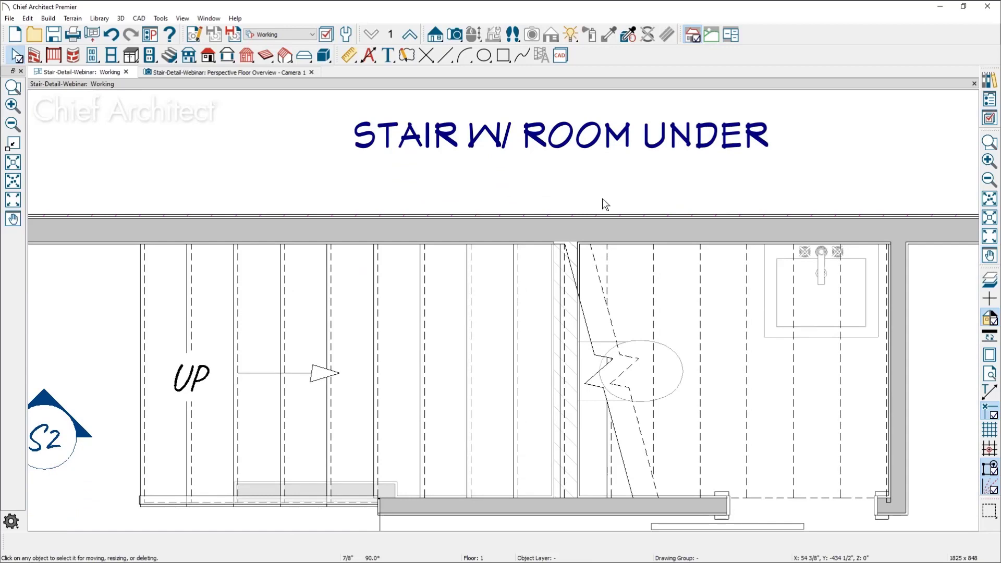
pyautogui.click(990, 237)
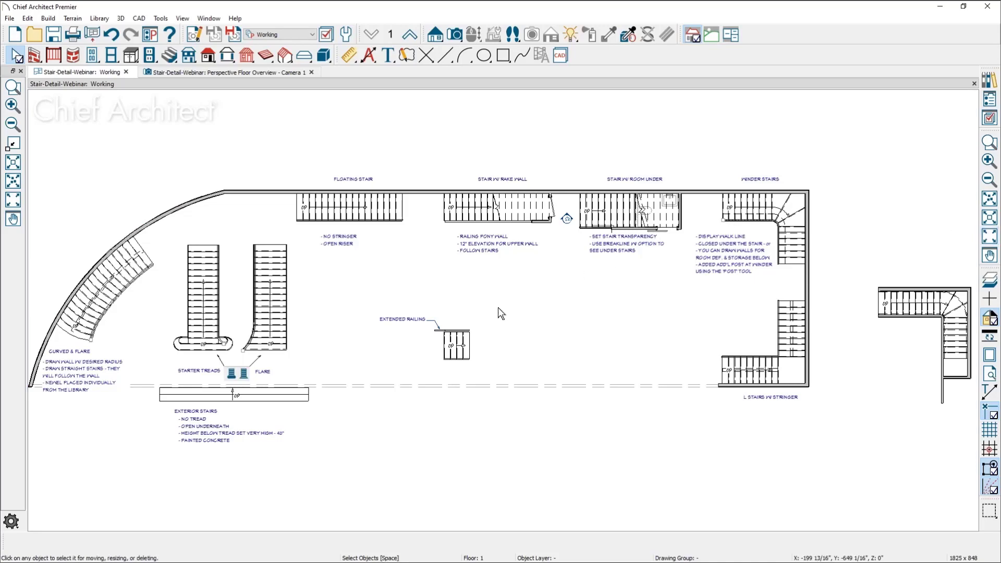
# Review the Edit, Behaviors and Snap Properties preferences and close the dialog without changing any setting
pyautogui.press('l')
pyautogui.press('Escape')
pyautogui.click(27, 18)
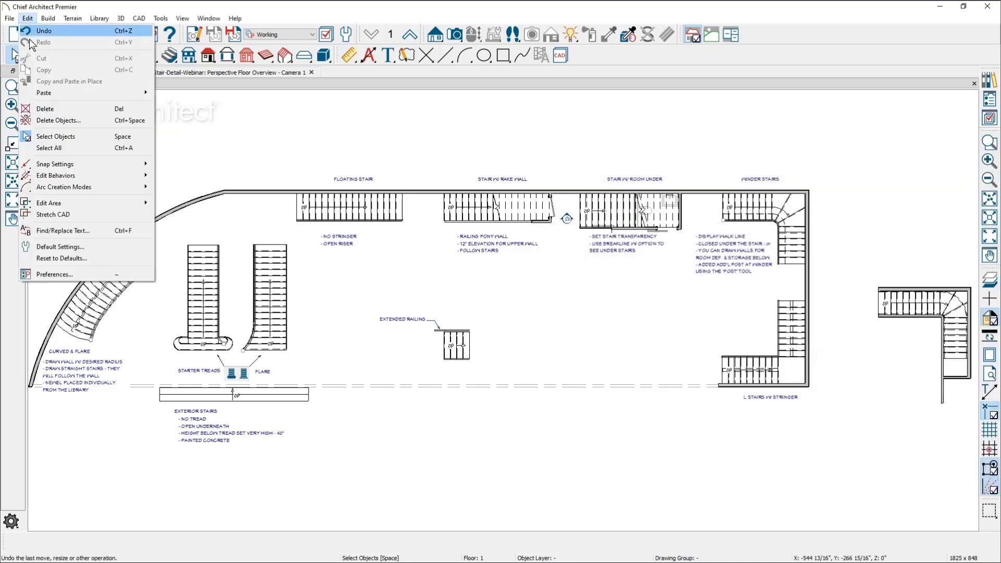
pyautogui.click(55, 273)
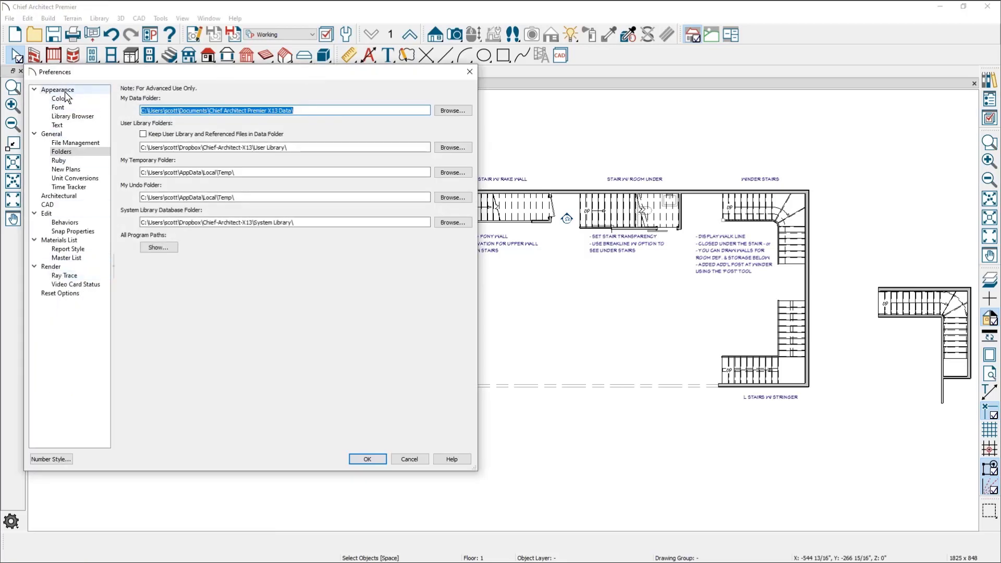
pyautogui.click(63, 215)
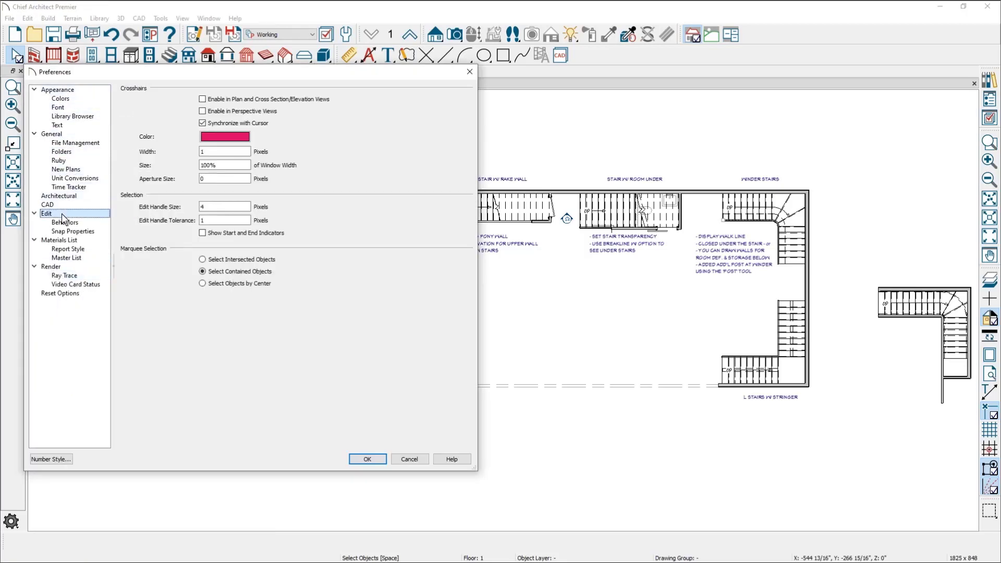
pyautogui.click(67, 223)
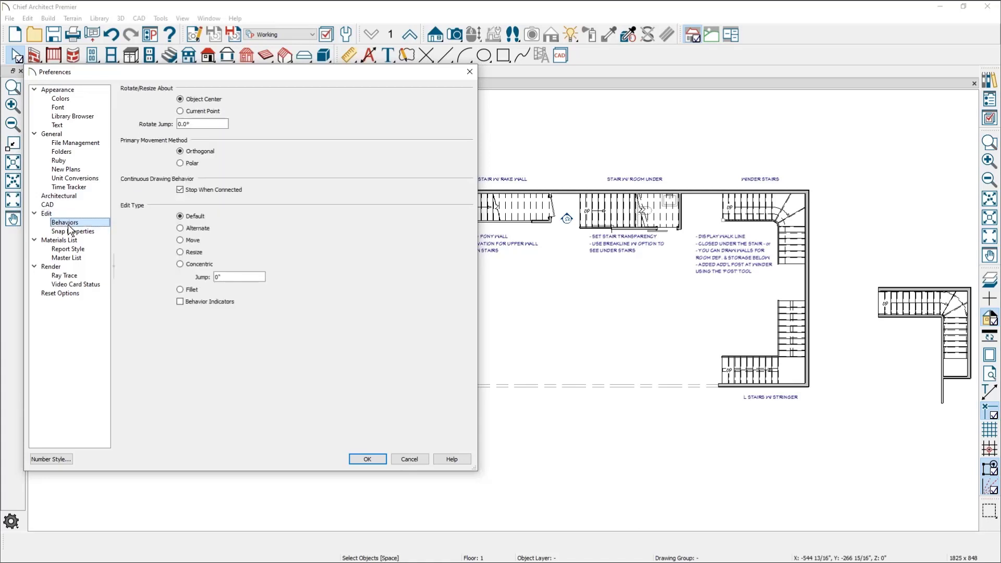
pyautogui.click(70, 231)
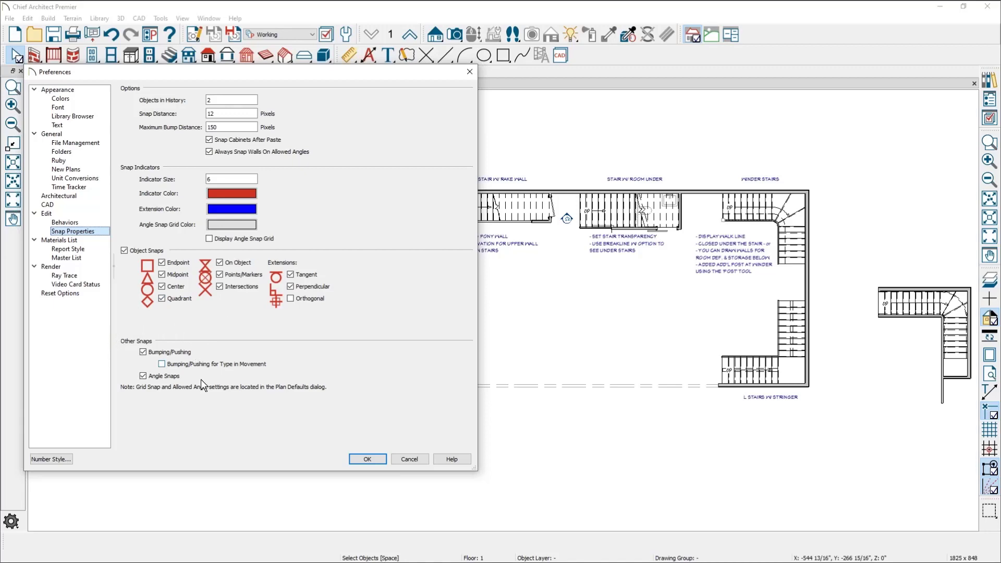
pyautogui.click(409, 458)
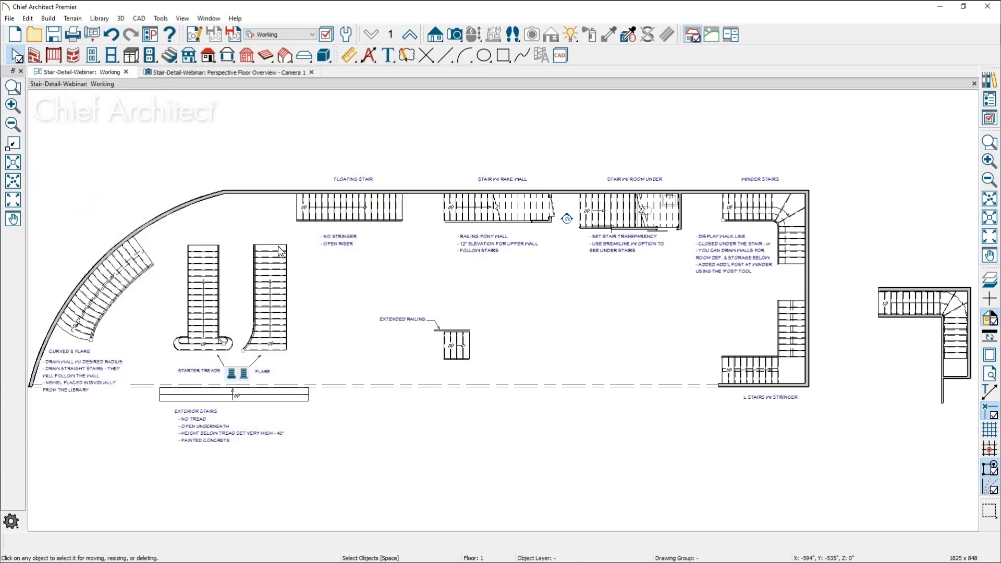
# Paste a copy of the short extended-railing stair section above the flared stairs and move it against the straight wall
pyautogui.click(466, 348)
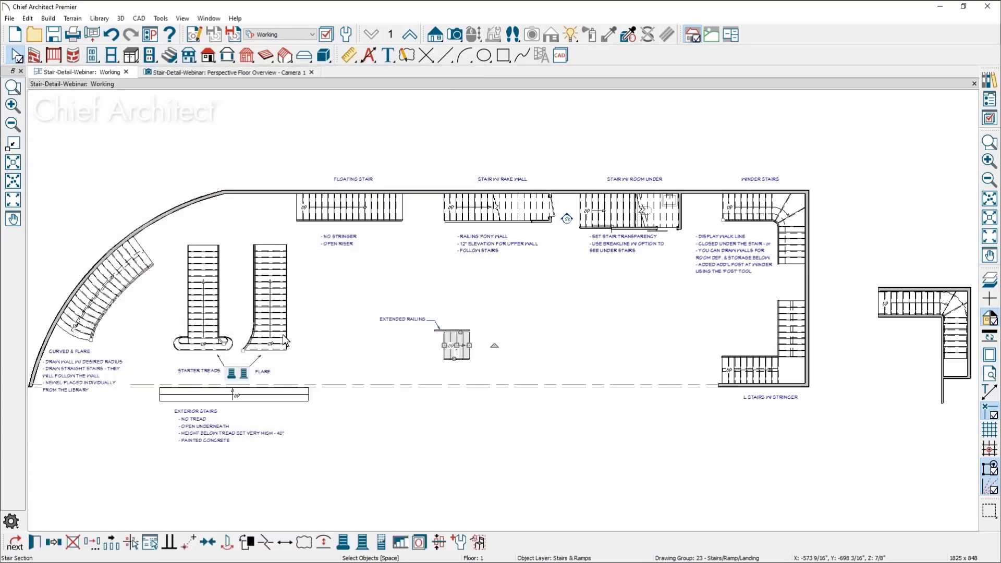
pyautogui.hotkey('ctrl', 'c')
pyautogui.hotkey('ctrl', 'v')
pyautogui.scroll(1, 230, 211)
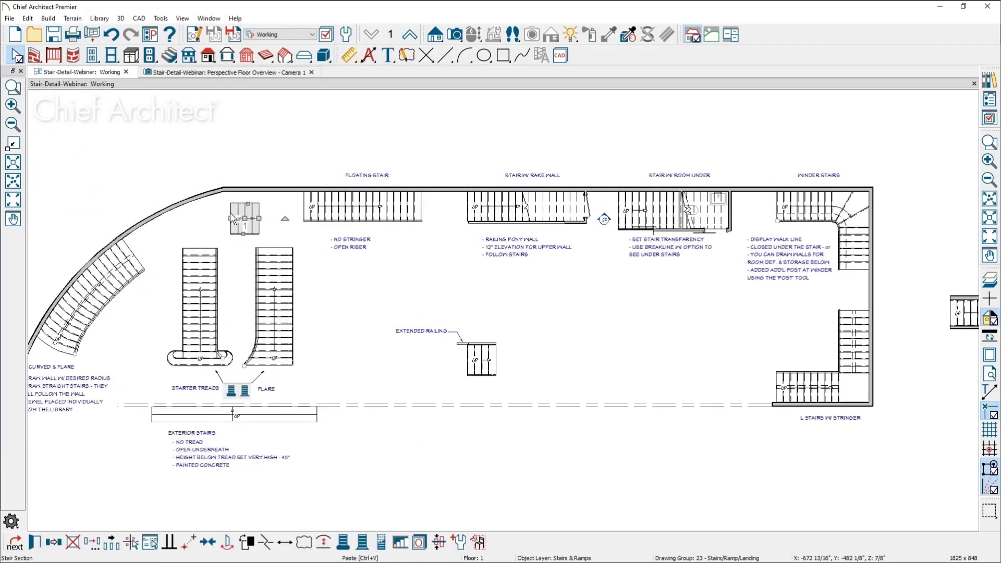
pyautogui.scroll(7, 230, 212)
pyautogui.moveTo(413, 352); pyautogui.dragTo(424, 409, button='middle')
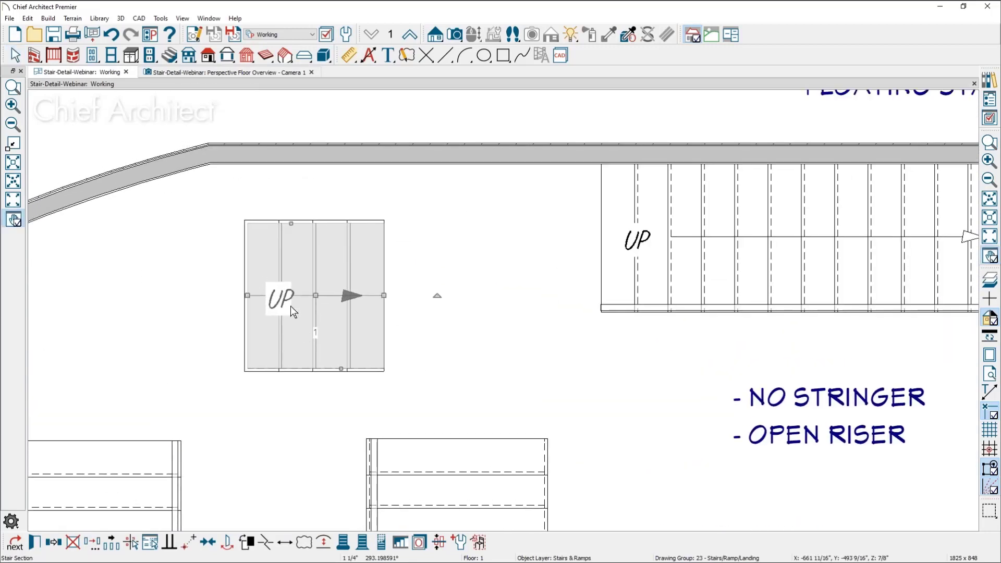
pyautogui.moveTo(315, 296); pyautogui.dragTo(332, 235)
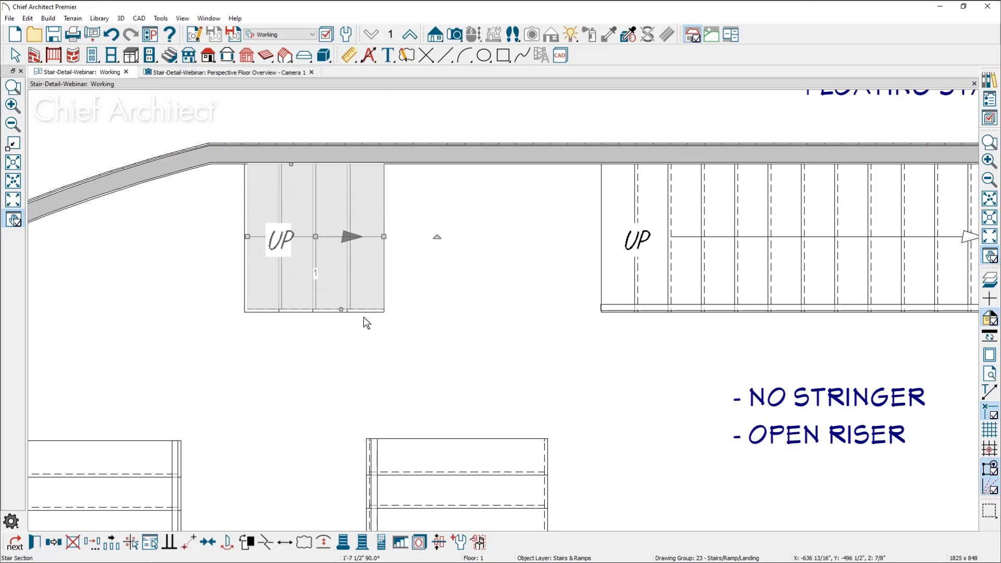
# Move the copied stair section away from the wall and shift it a relative distance of 3" at a 90° angle
pyautogui.moveTo(316, 237); pyautogui.dragTo(336, 263)
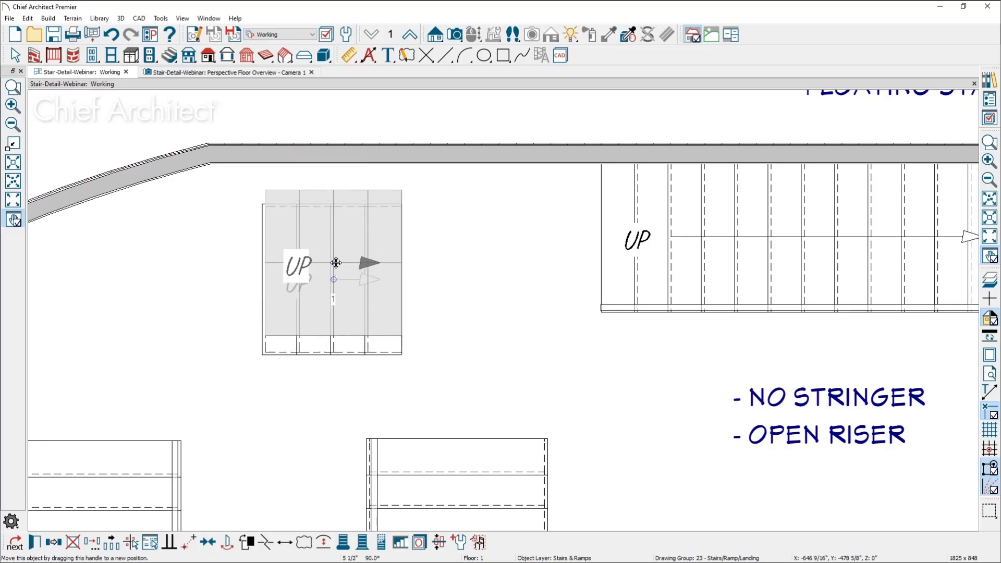
pyautogui.press('Tab')
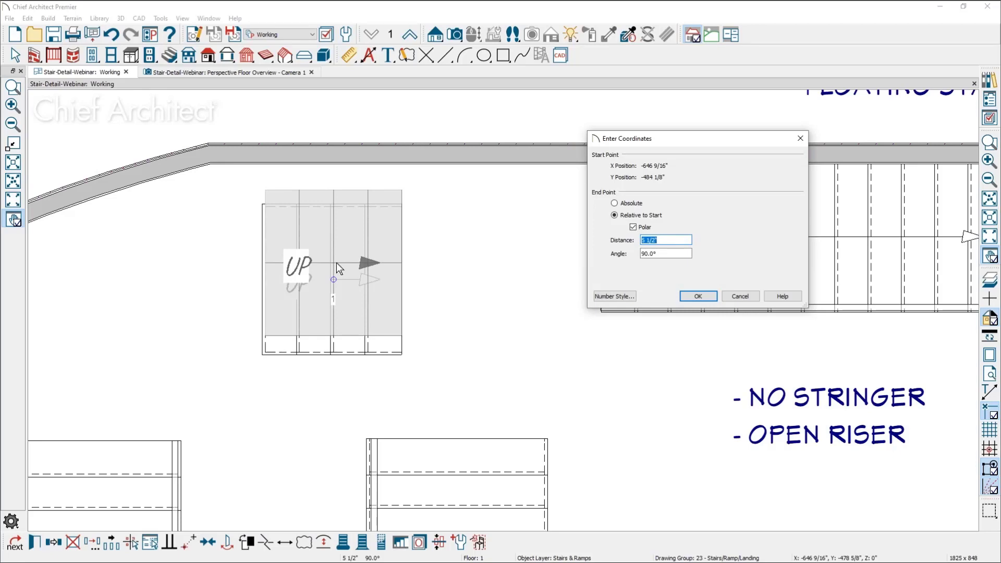
pyautogui.hotkey('ctrl', 'v')
pyautogui.press('Return')
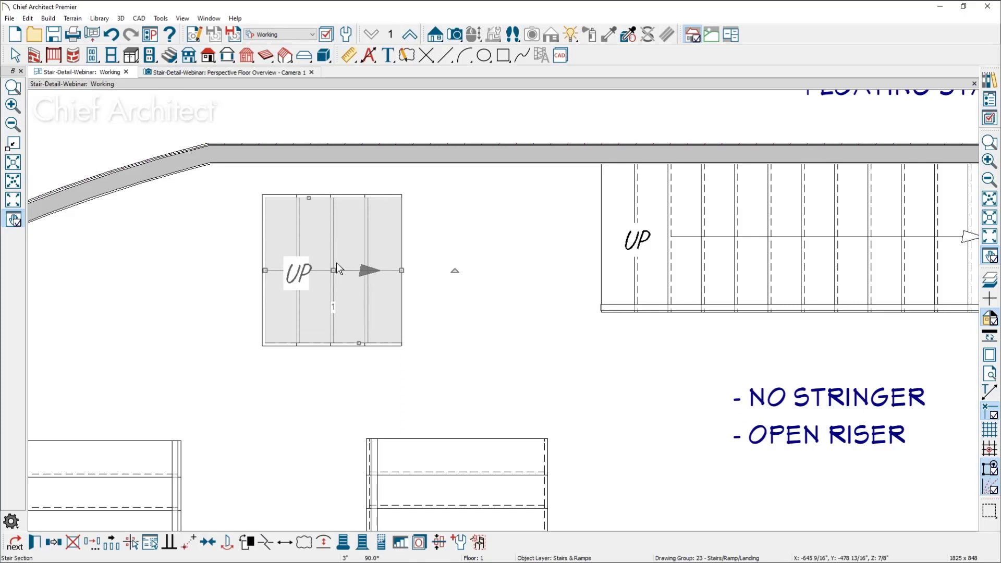
pyautogui.hotkey('ctrl', 'v')
pyautogui.doubleClick(336, 263)
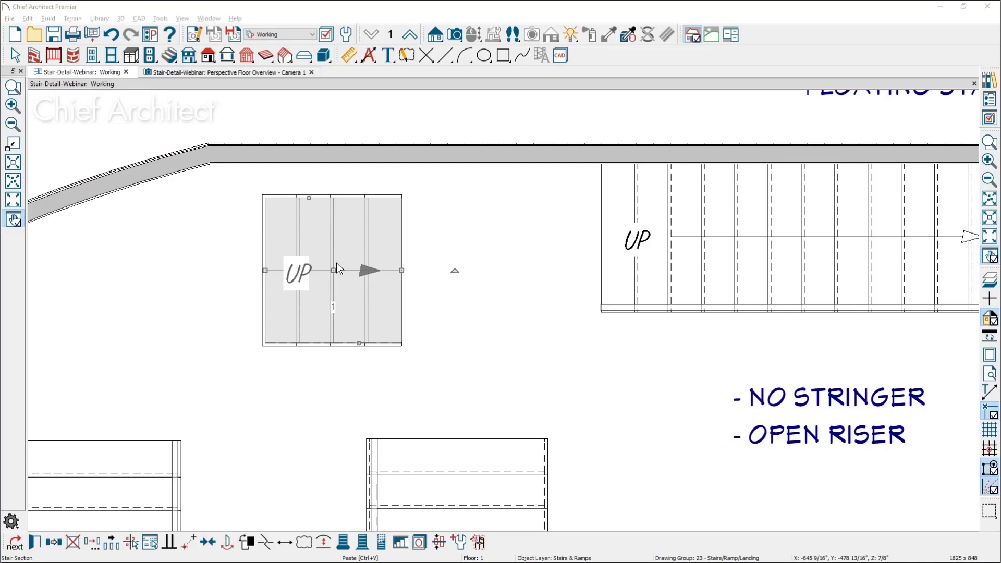
# Switch to the browser and open the ChiefTalk Professional Forum from the User Center of the Chief Architect website
pyautogui.hotkey('alt', 'Tab')
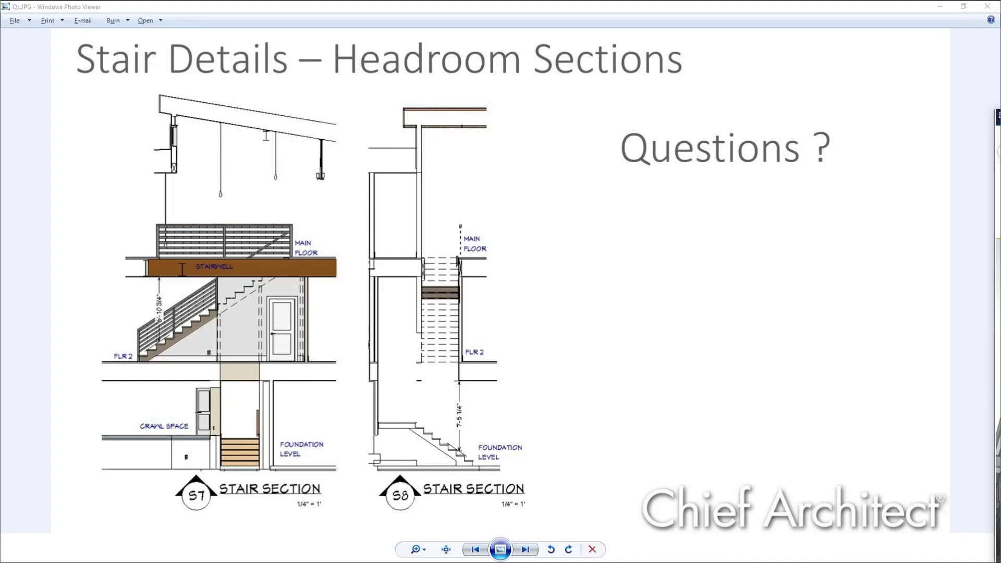
pyautogui.moveTo(1000, 111); pyautogui.dragTo(273, 23)
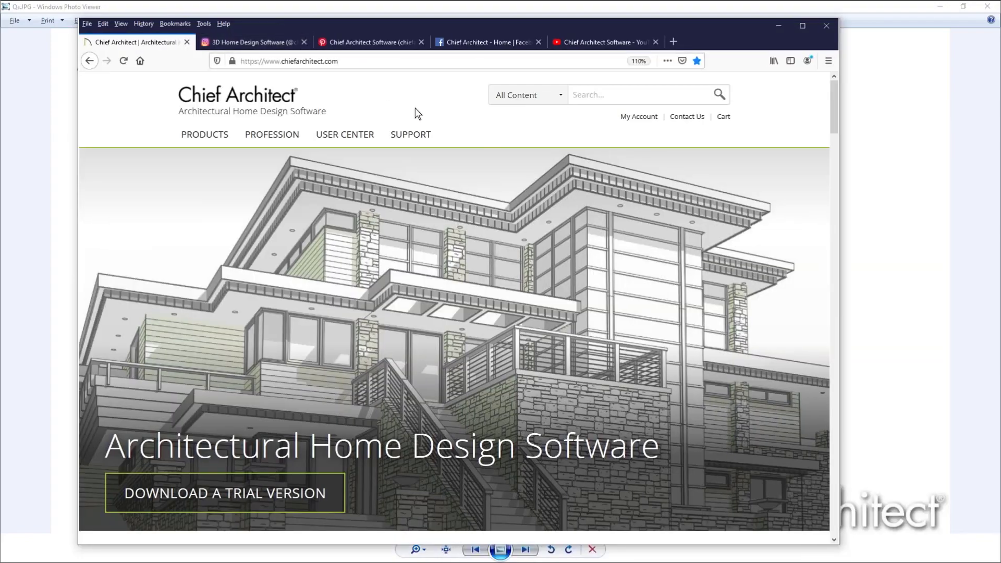
pyautogui.moveTo(352, 136)
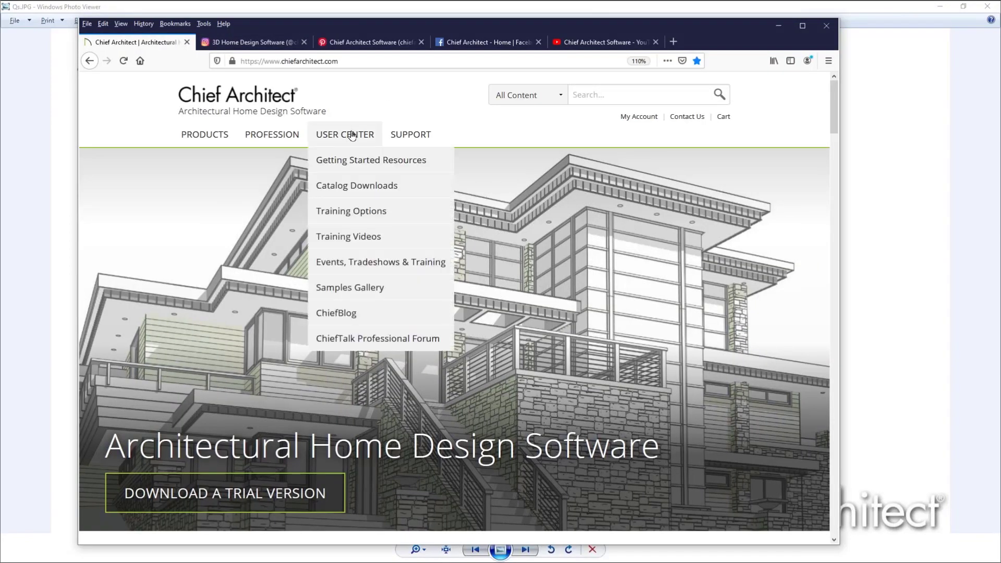
pyautogui.click(441, 340)
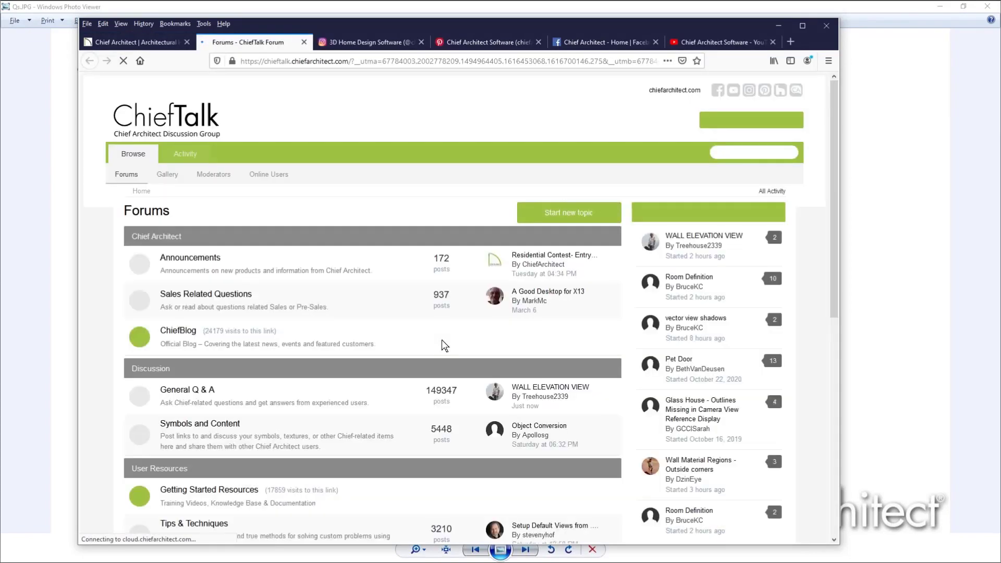
pyautogui.scroll(-2, 371, 317)
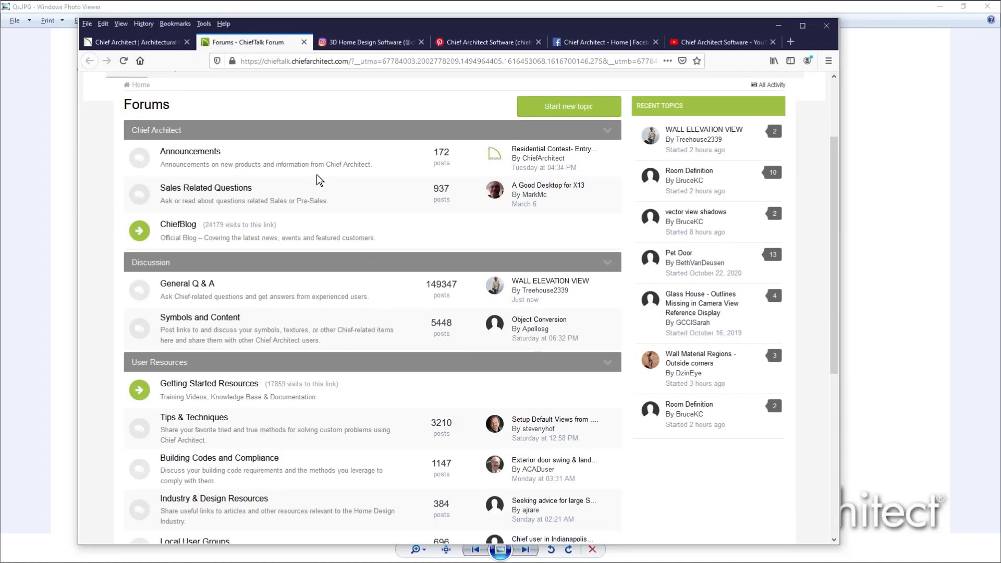
# Open the Announcements topic "March 25 Free Webinar - Stair Details and Sections" and examine its outline and project file link
pyautogui.click(203, 151)
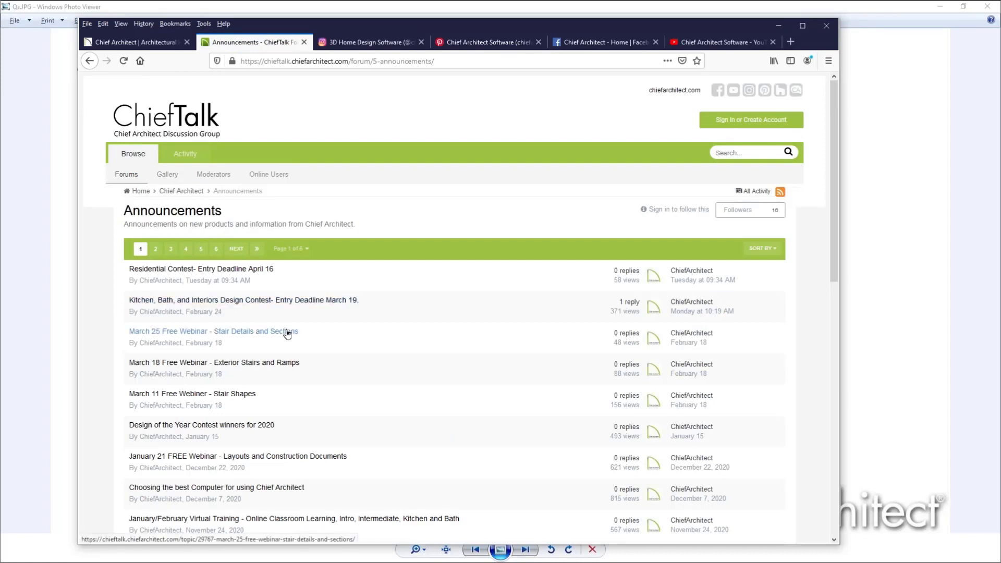
pyautogui.moveTo(292, 337)
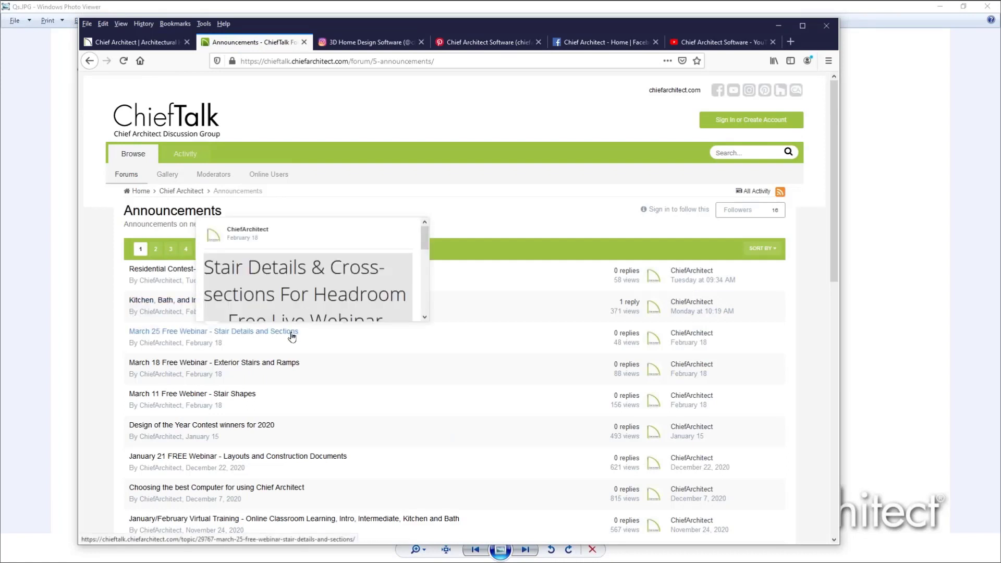
pyautogui.click(241, 339)
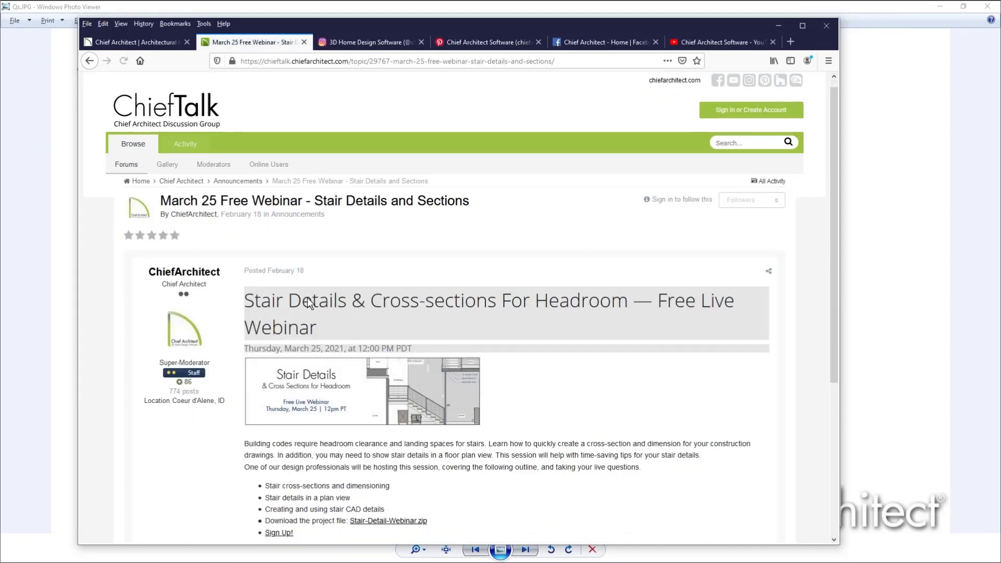
pyautogui.scroll(-4, 308, 298)
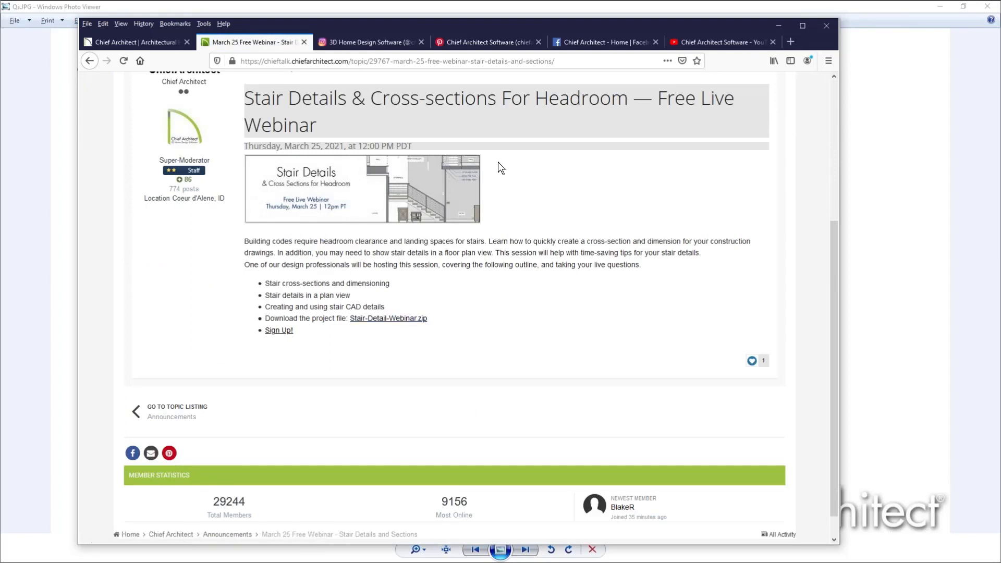
# Return to Chief Architect, open the Stair Details CAD detail of the plan, and examine the railing and stair drawings
pyautogui.click(481, 15)
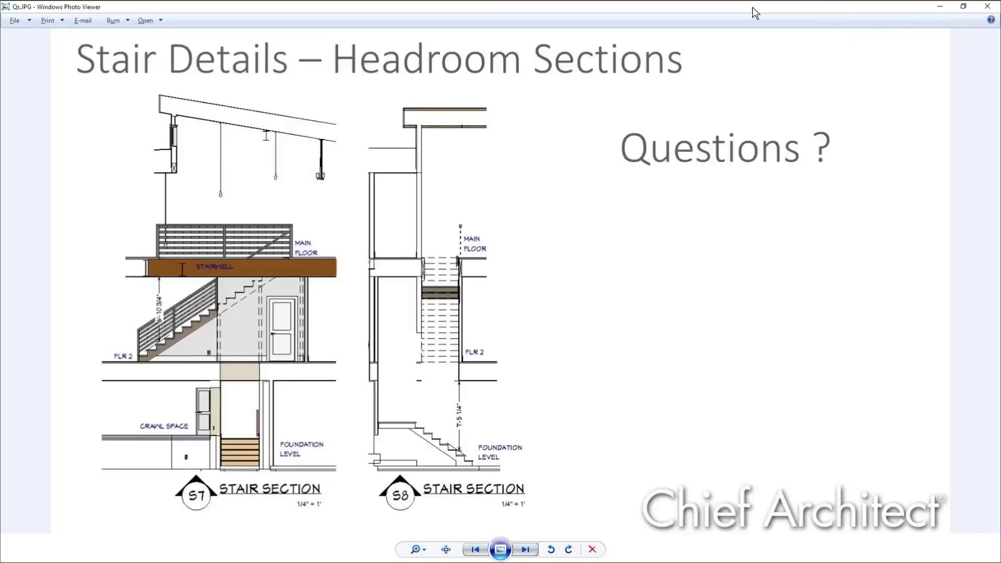
pyautogui.click(937, 2)
pyautogui.click(414, 3)
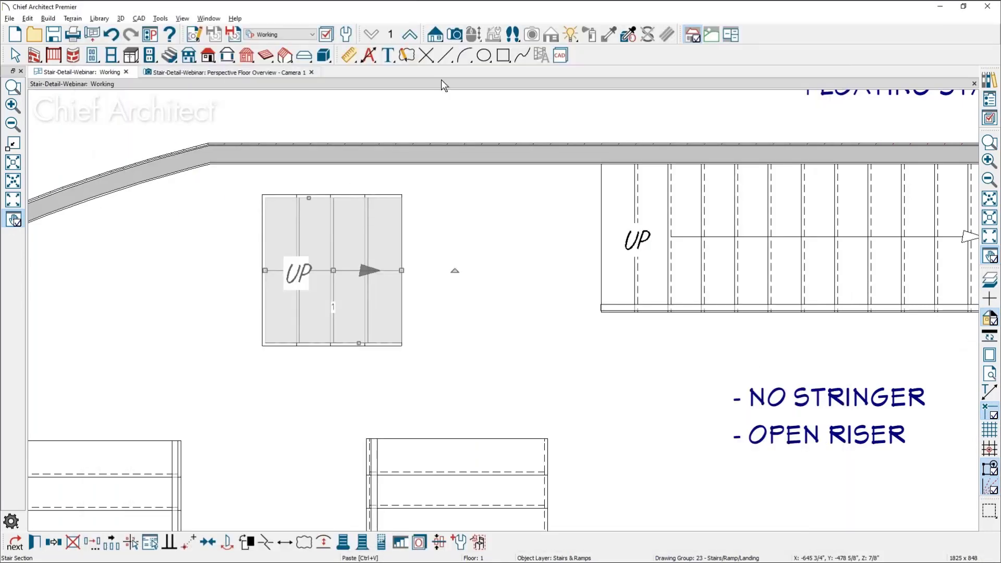
pyautogui.click(991, 106)
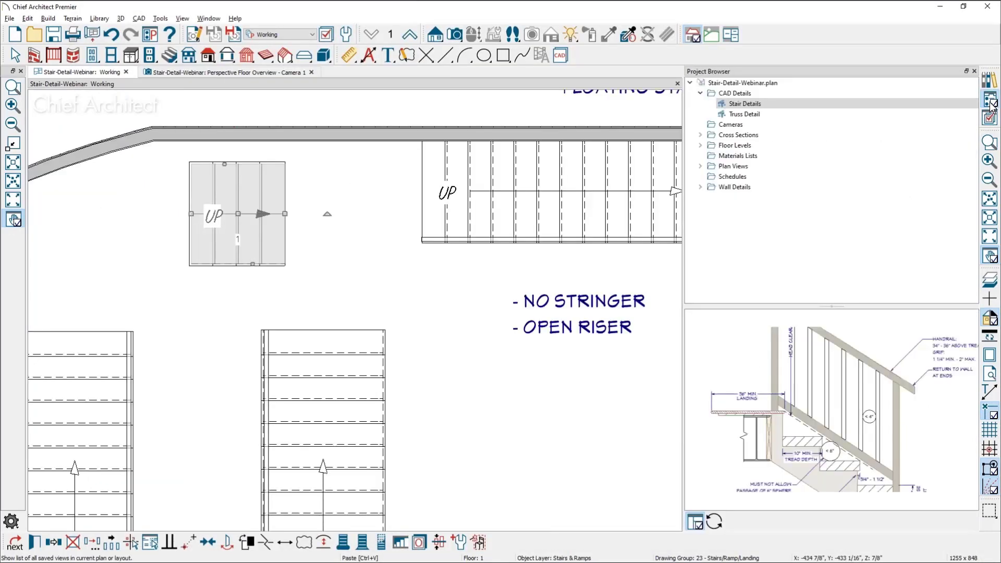
pyautogui.doubleClick(768, 104)
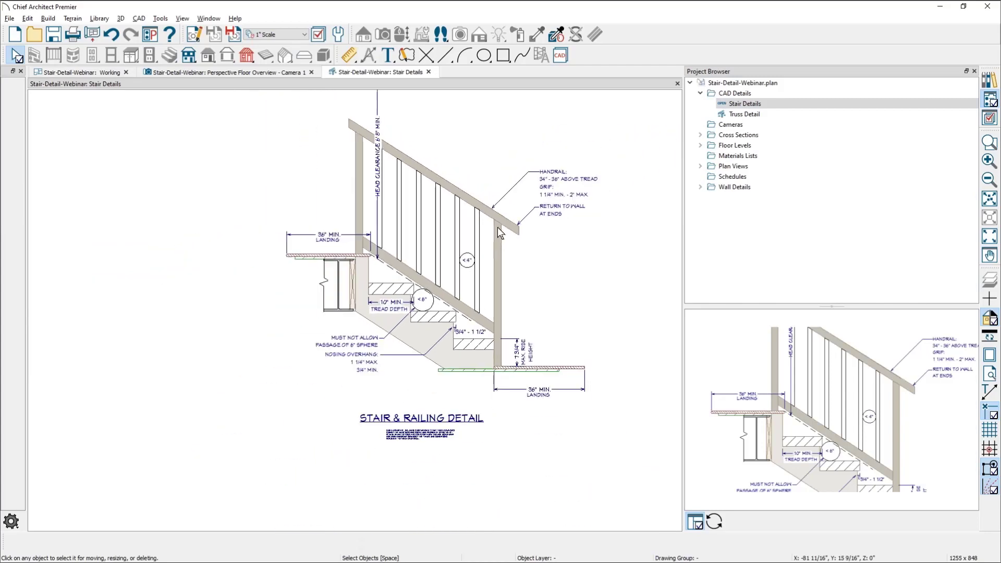
pyautogui.scroll(-5, 500, 233)
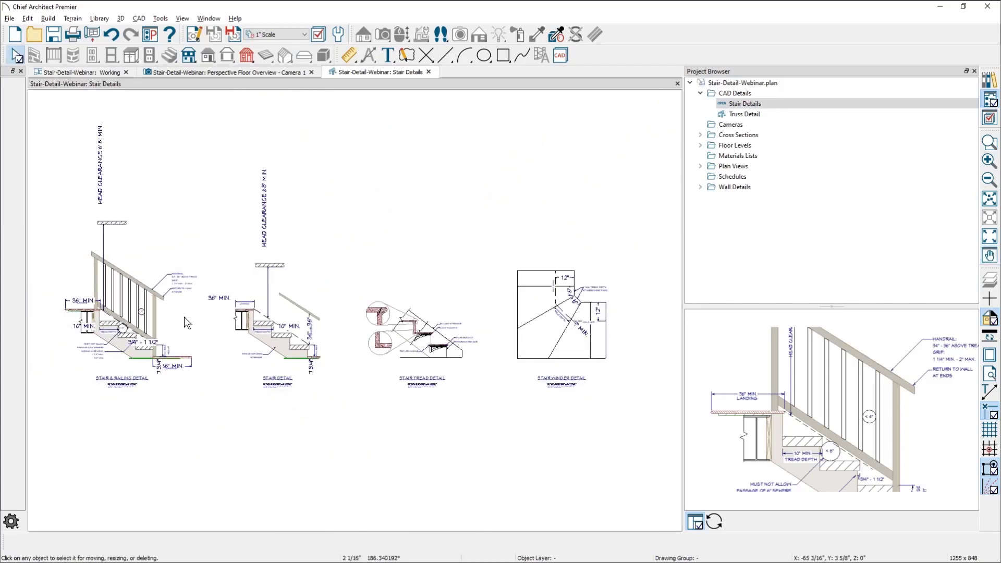
pyautogui.moveTo(206, 309); pyautogui.dragTo(230, 309, button='middle')
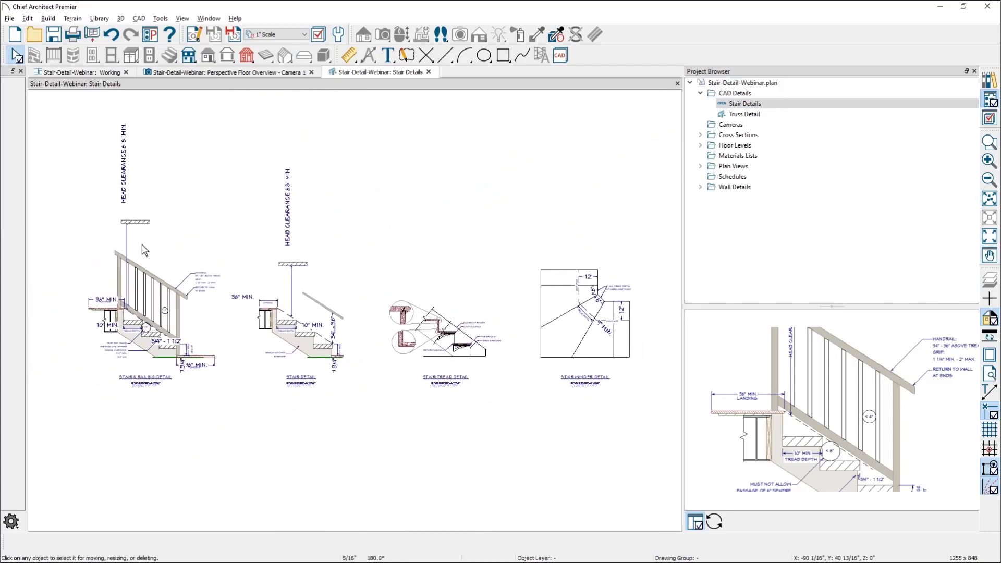
pyautogui.scroll(1, 148, 295)
pyautogui.scroll(1, 239, 423)
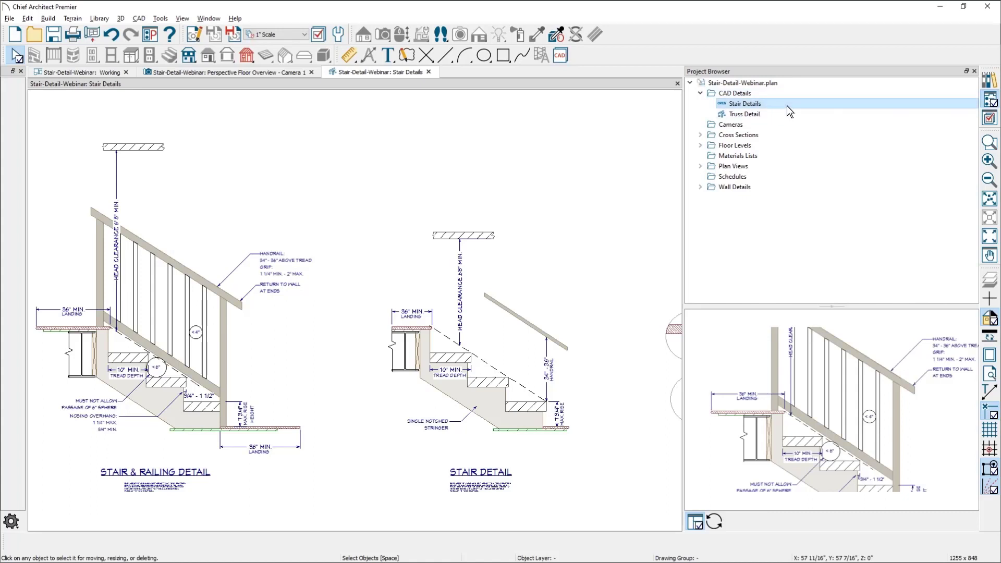
# Switch back to the browser and bring up the Chief Architect home page with its User Center resources
pyautogui.hotkey('alt', 'Tab')
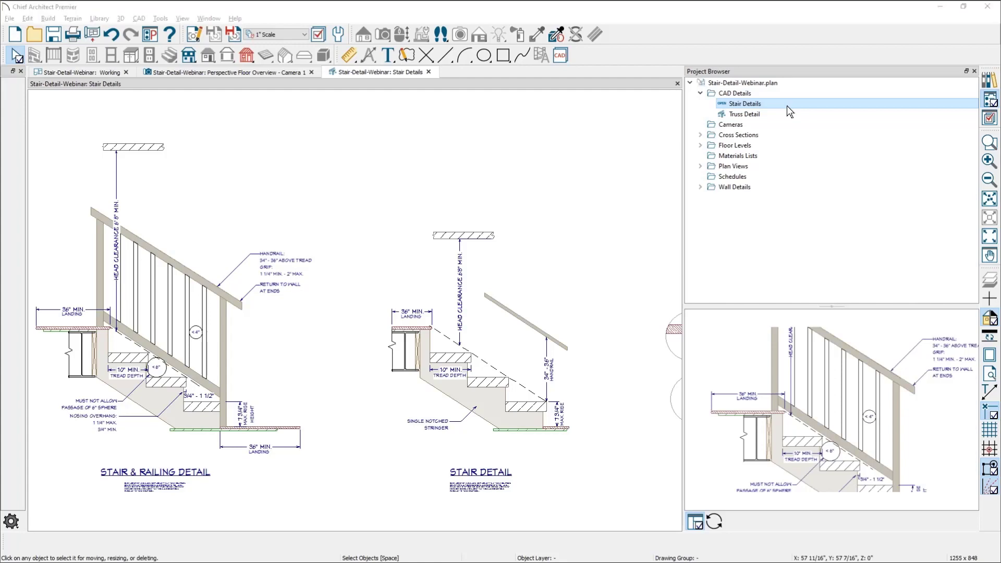
pyautogui.hotkey('alt', 'Tab')
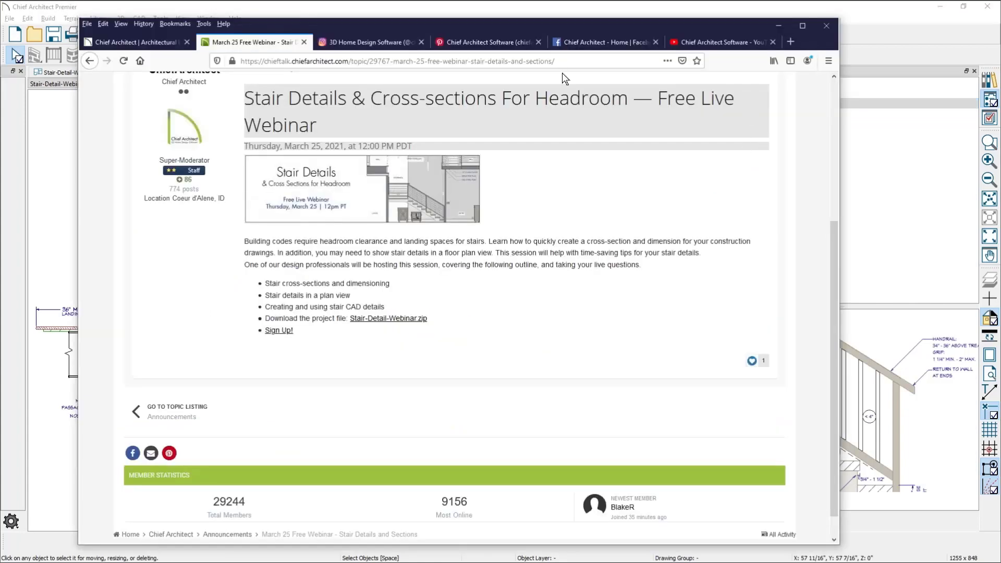
pyautogui.click(161, 42)
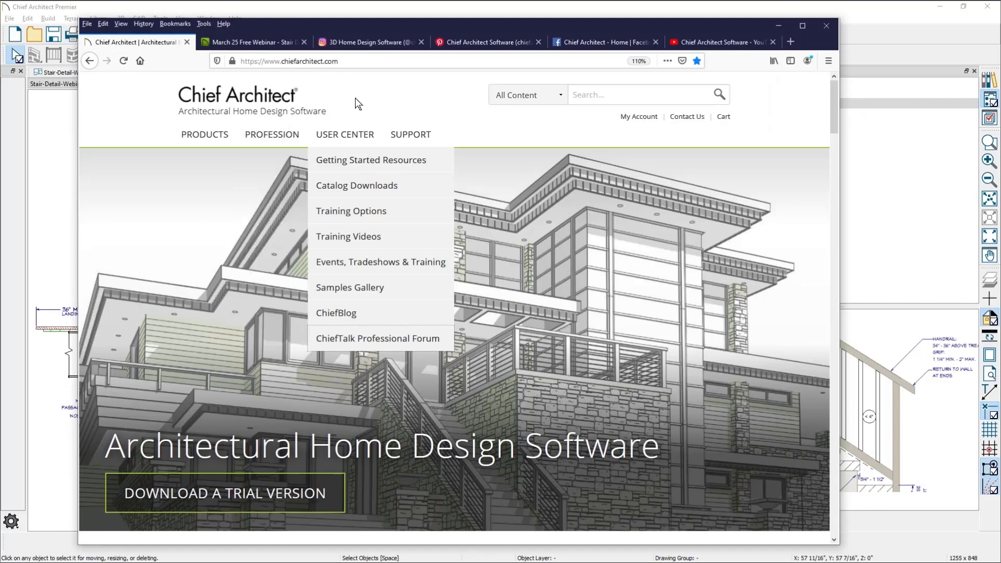
# Return to the Working plan view in Chief Architect, select the floating stair, and show the Active Layer Display Options
pyautogui.hotkey('alt', 'Tab')
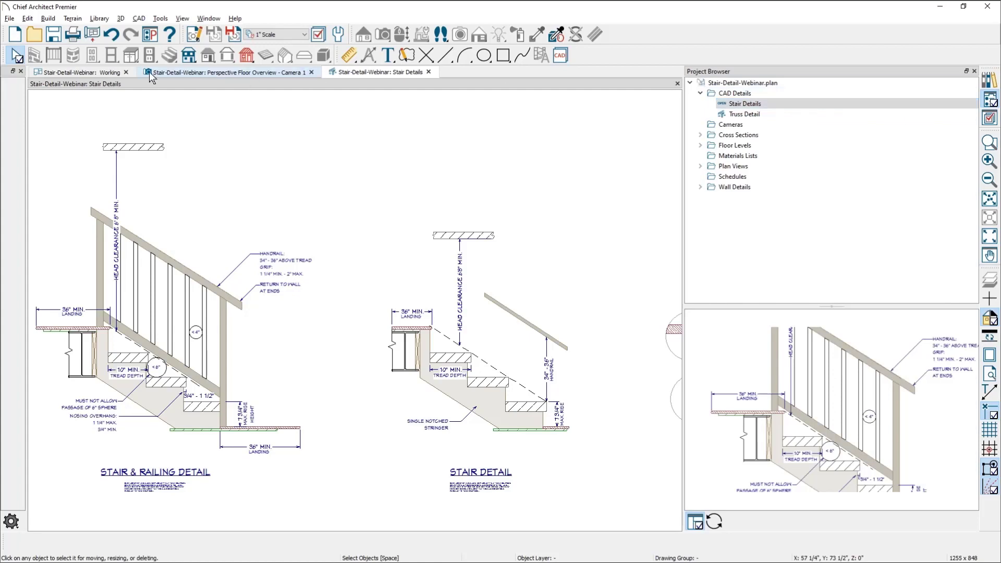
pyautogui.click(92, 72)
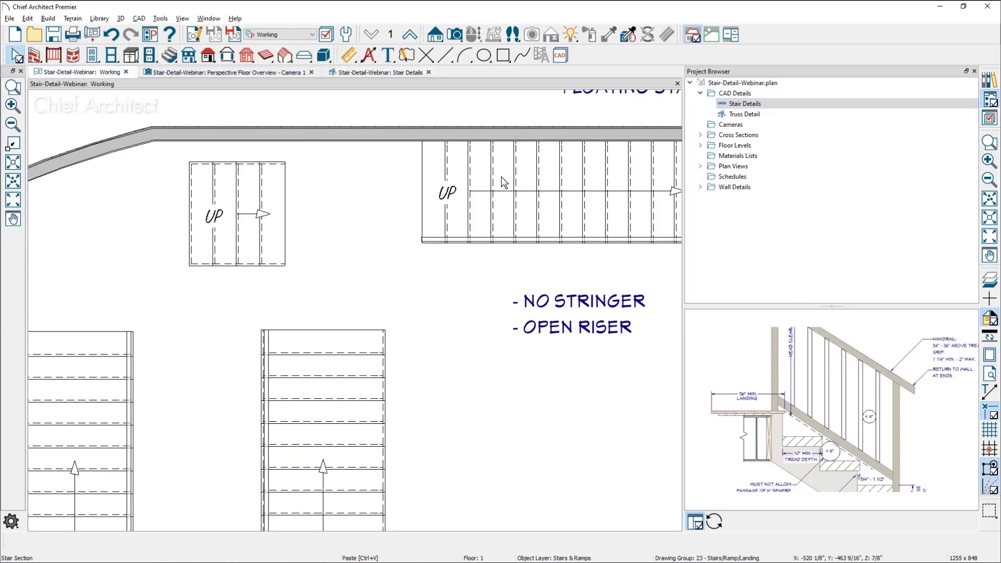
pyautogui.click(508, 187)
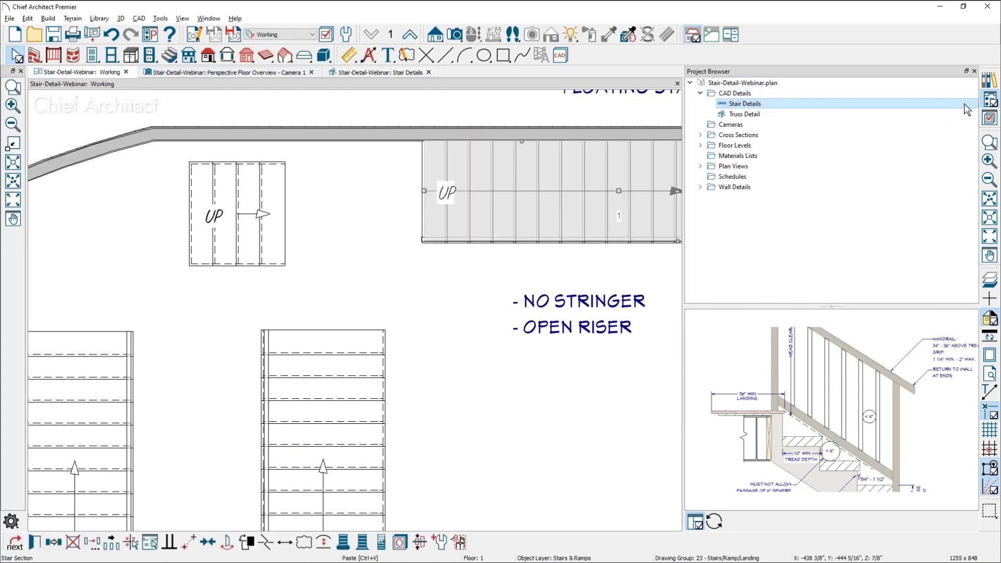
pyautogui.click(990, 119)
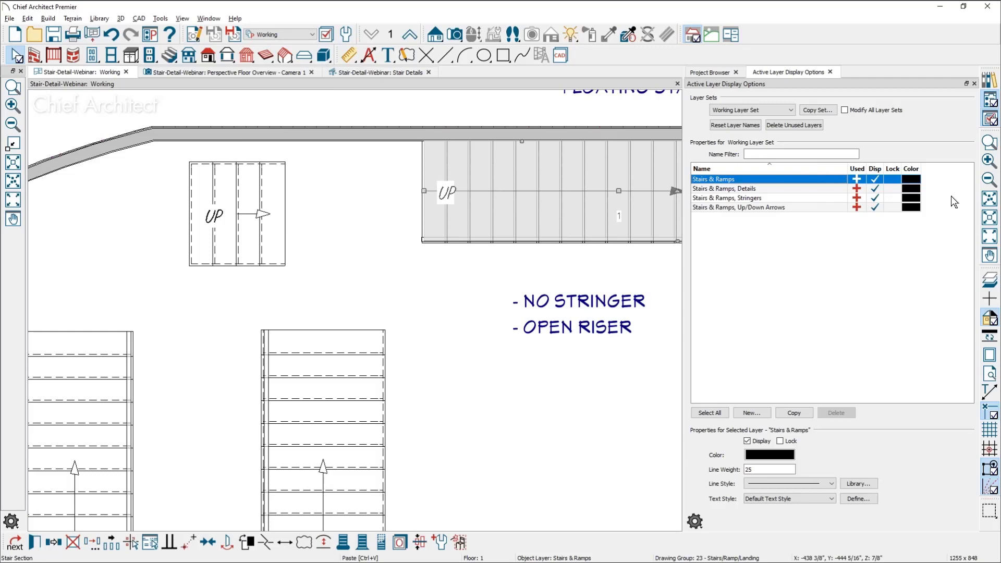
# Turn Show All Layers on in the Active Layer Display Options and back off, and reopen the display settings
pyautogui.click(695, 522)
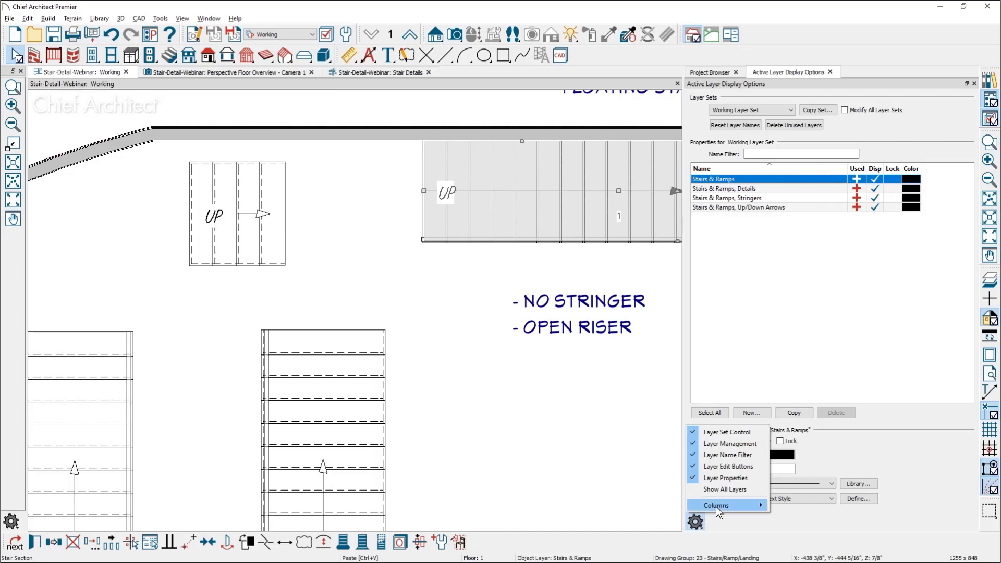
pyautogui.click(723, 490)
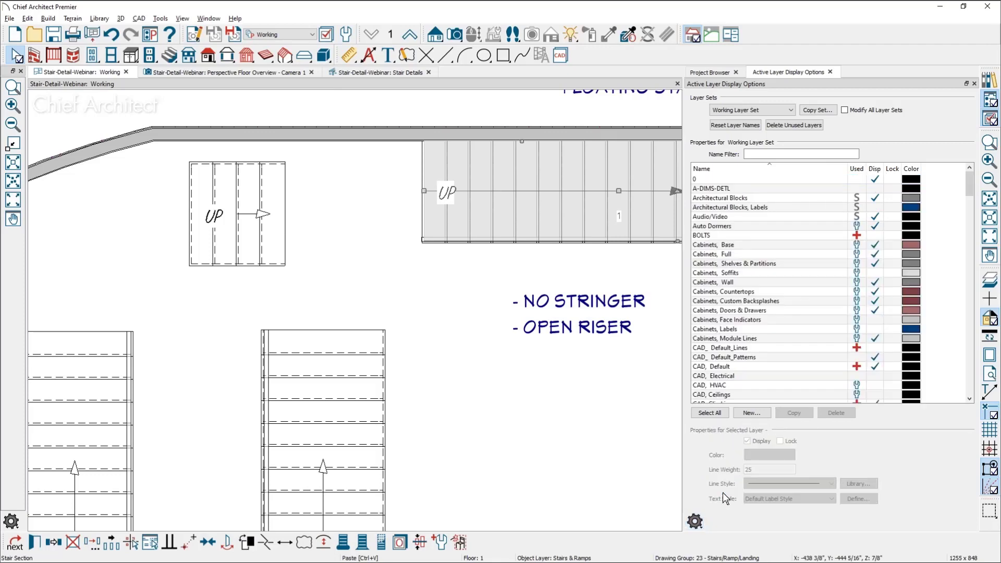
pyautogui.click(697, 523)
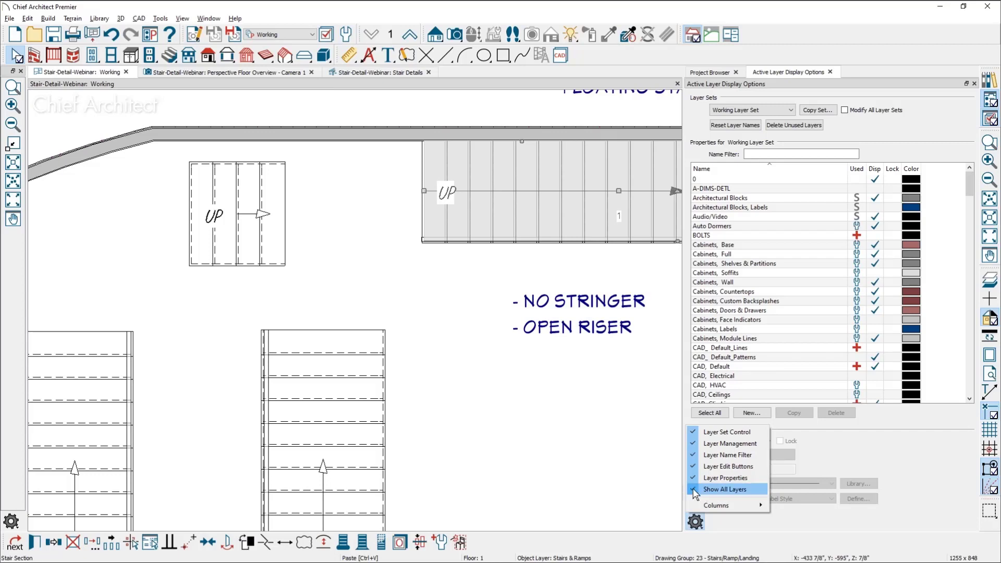
pyautogui.click(696, 489)
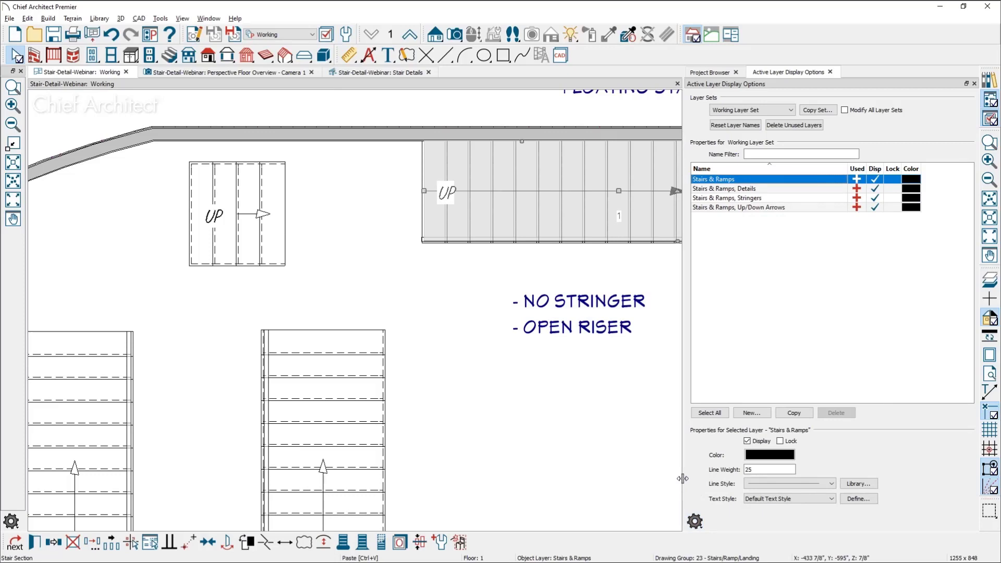
pyautogui.click(695, 522)
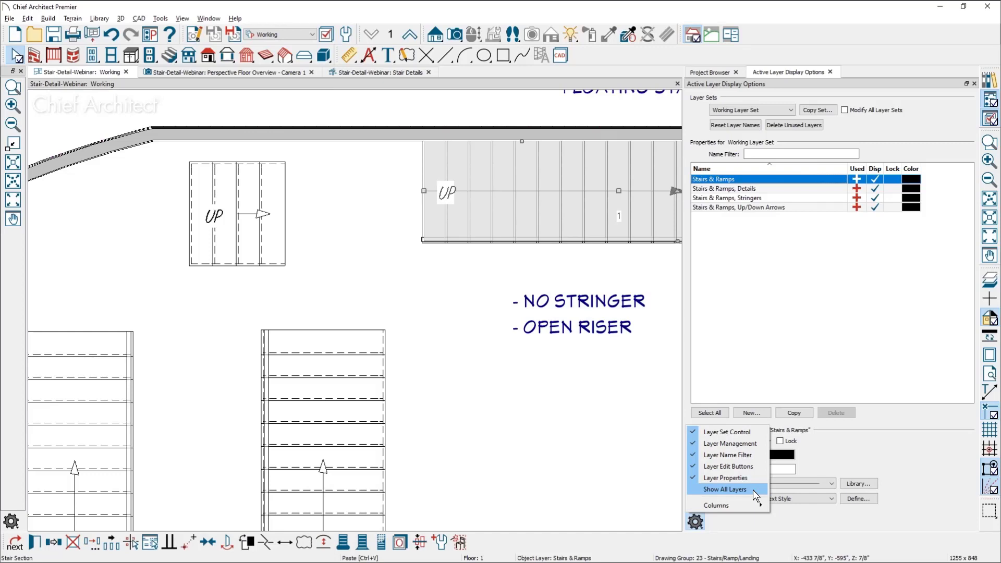
# Bring up the Questions slide, and minimize it and the browser window to return to the plan
pyautogui.hotkey('alt', 'Tab')
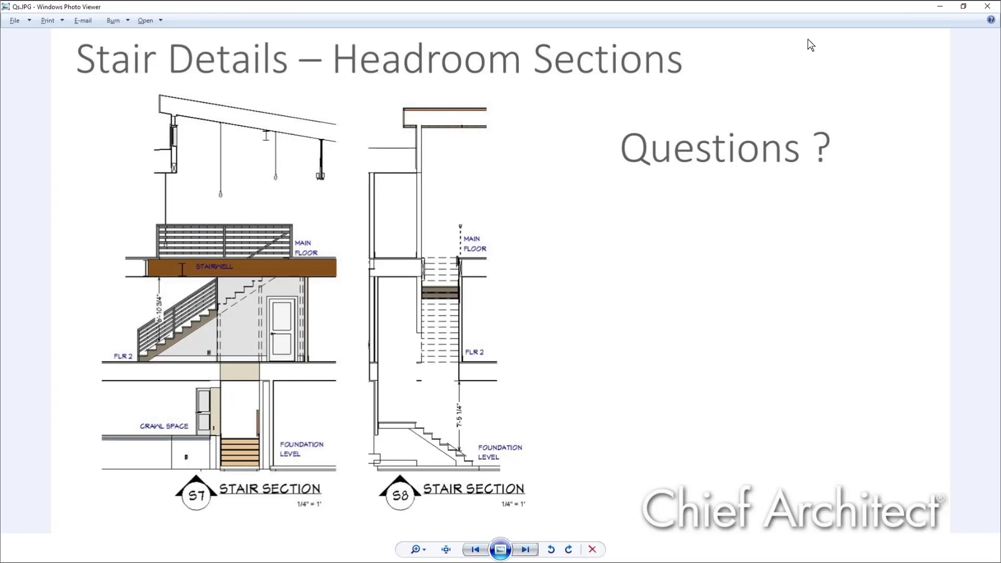
pyautogui.click(938, 3)
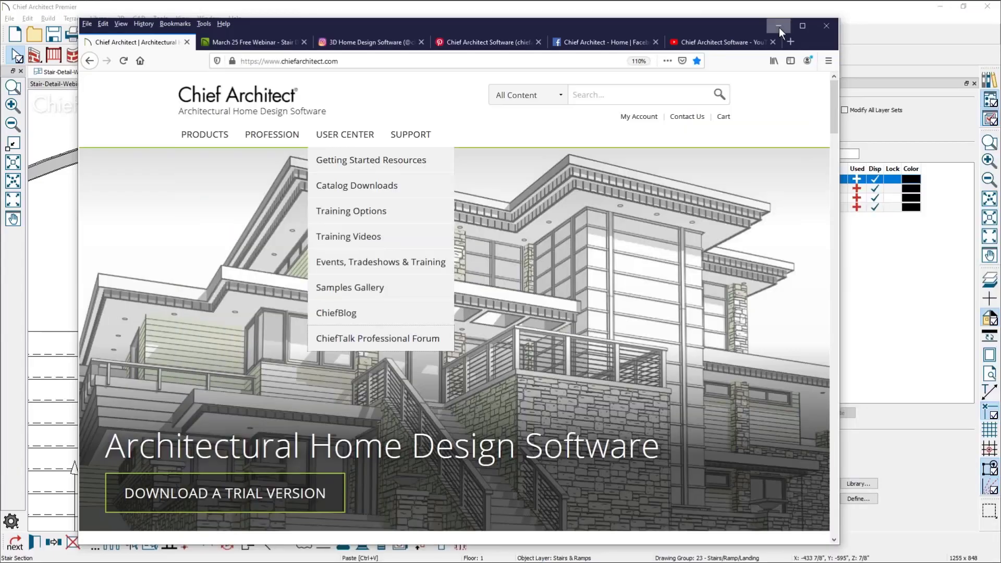
pyautogui.click(778, 27)
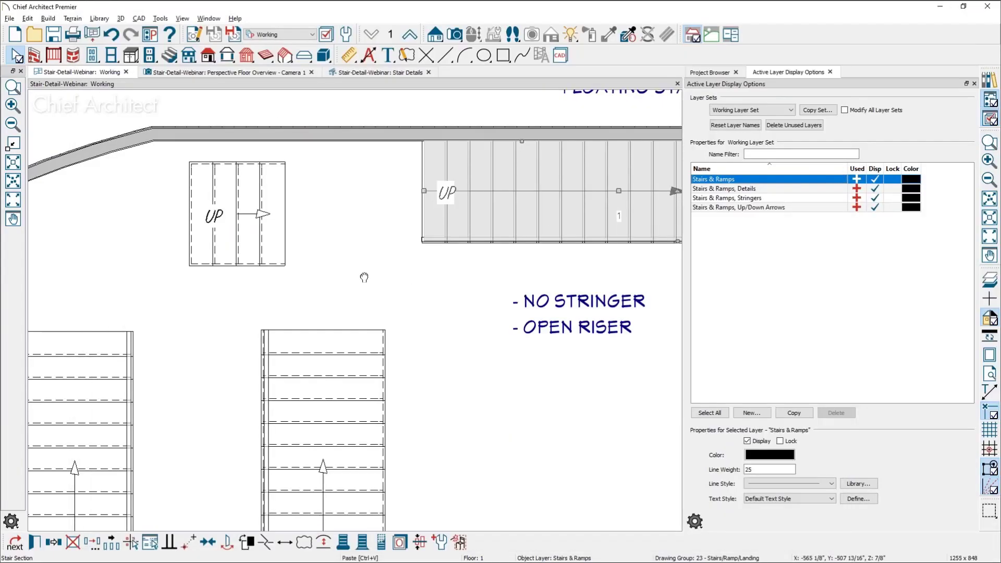
# Open the floating stair's specification and show its rail profiles
pyautogui.moveTo(364, 277); pyautogui.dragTo(246, 291, button='middle')
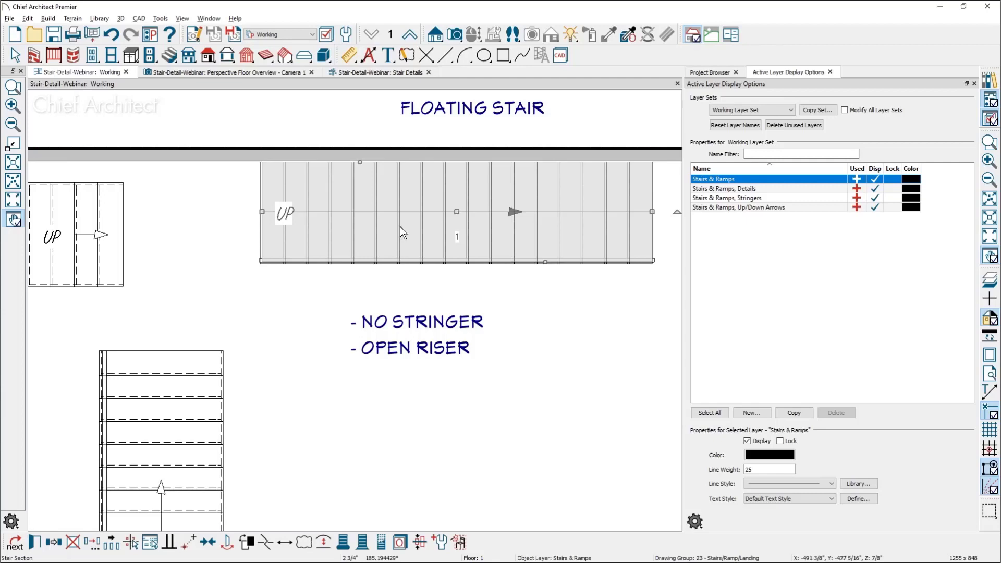
pyautogui.doubleClick(436, 210)
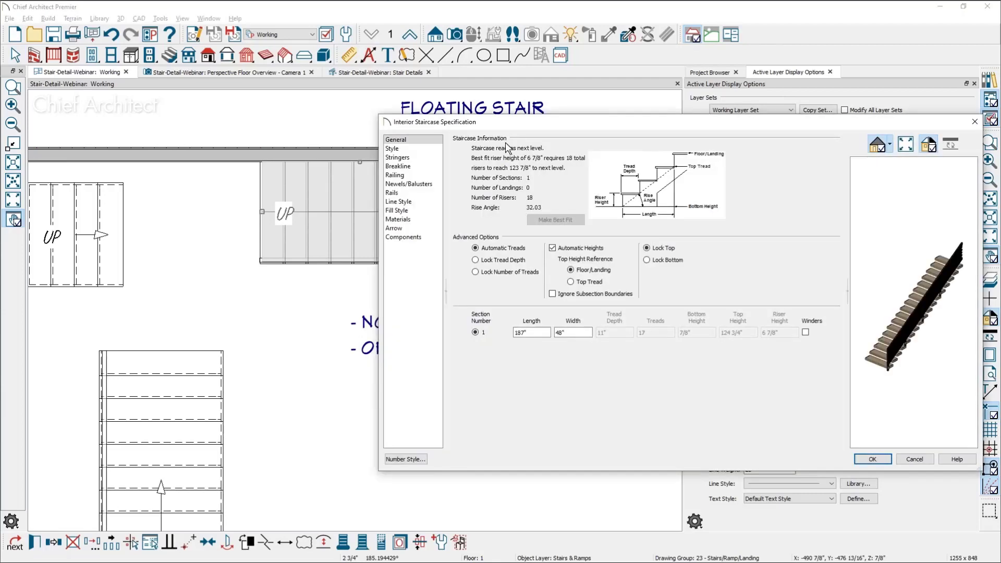
pyautogui.click(420, 193)
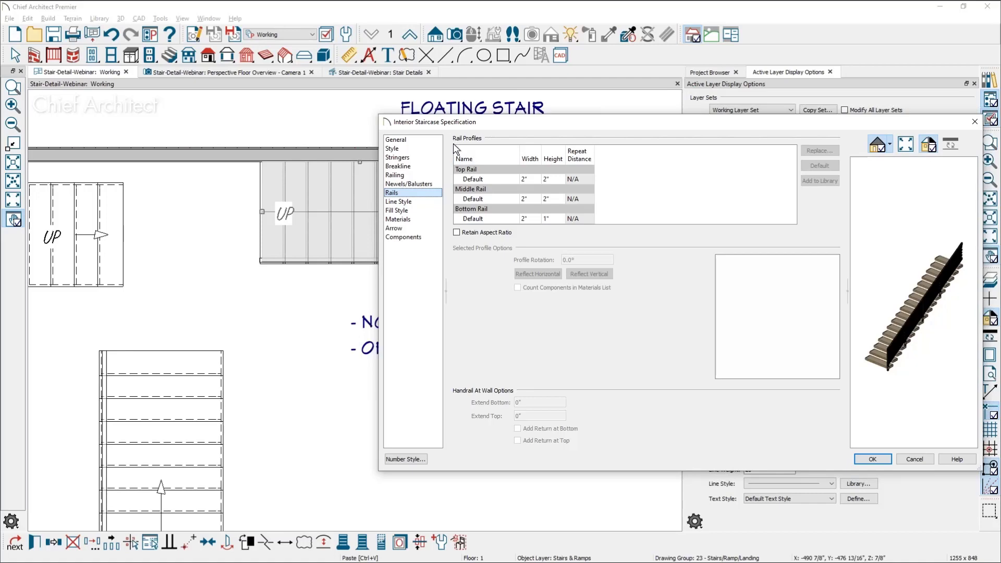
# Replace the floating stair's Default top rail profile with Oval Rail from the core catalog's Handrails and Caps, and accept the specification
pyautogui.click(486, 180)
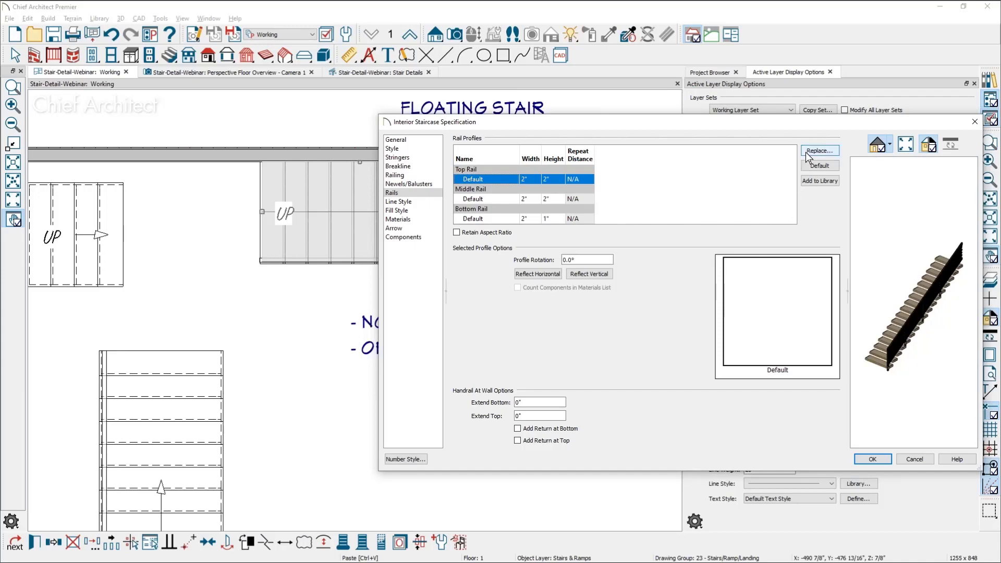
pyautogui.click(819, 150)
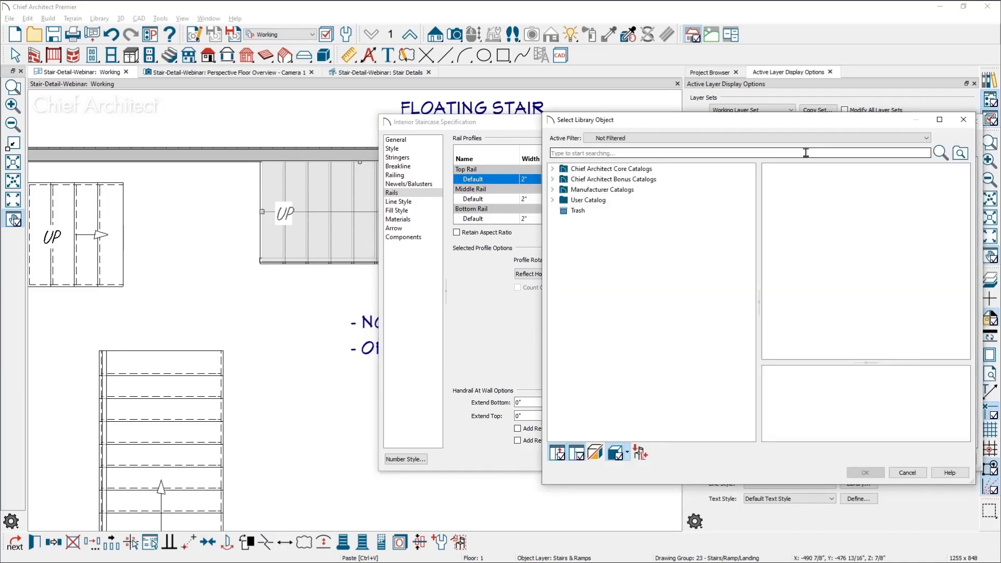
pyautogui.click(552, 168)
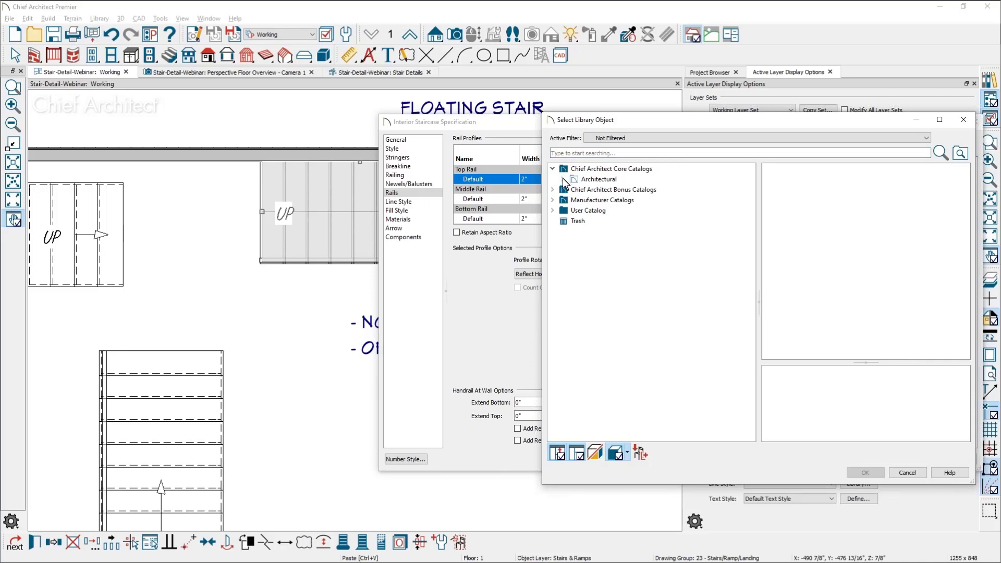
pyautogui.click(563, 180)
pyautogui.click(588, 190)
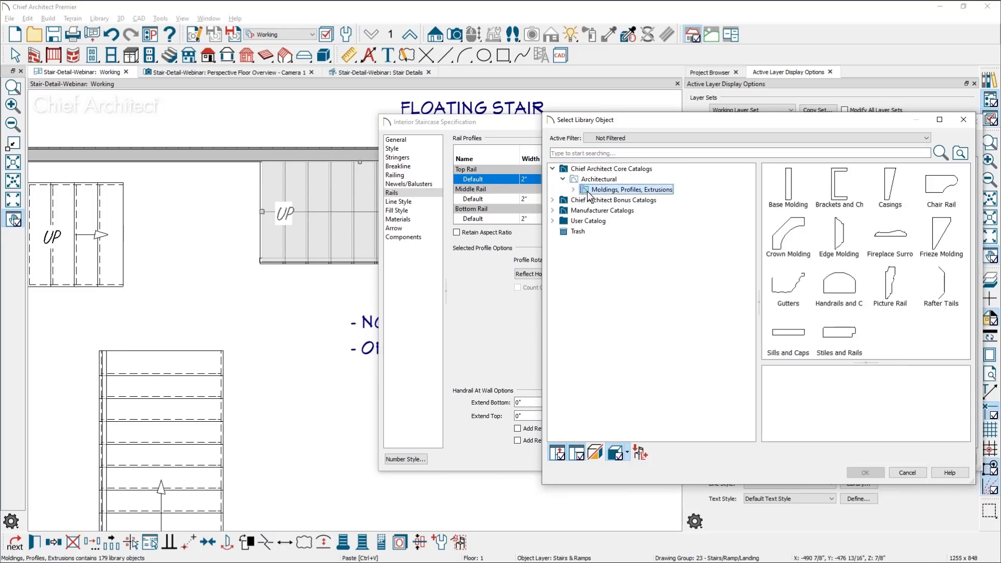
pyautogui.doubleClick(837, 292)
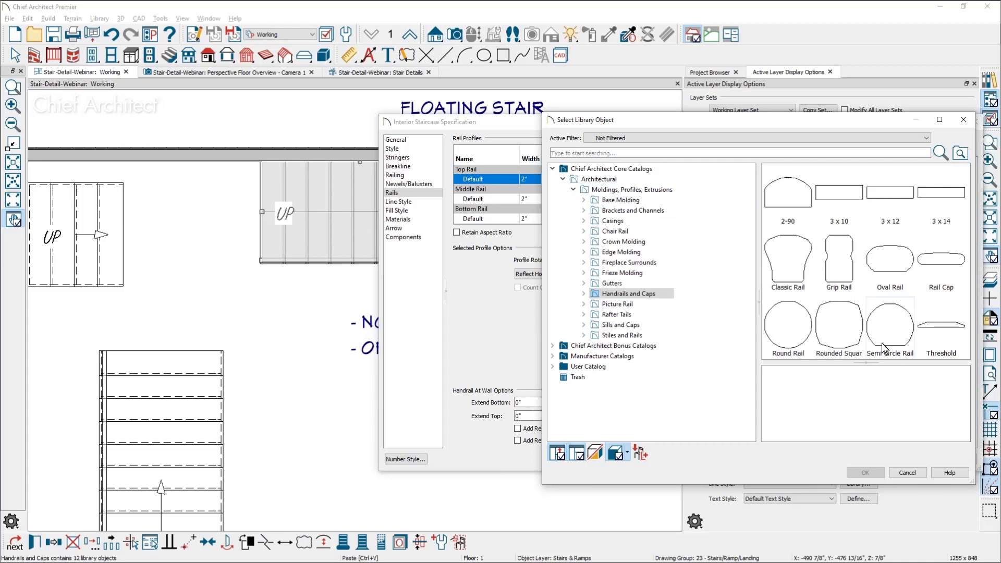
pyautogui.click(886, 269)
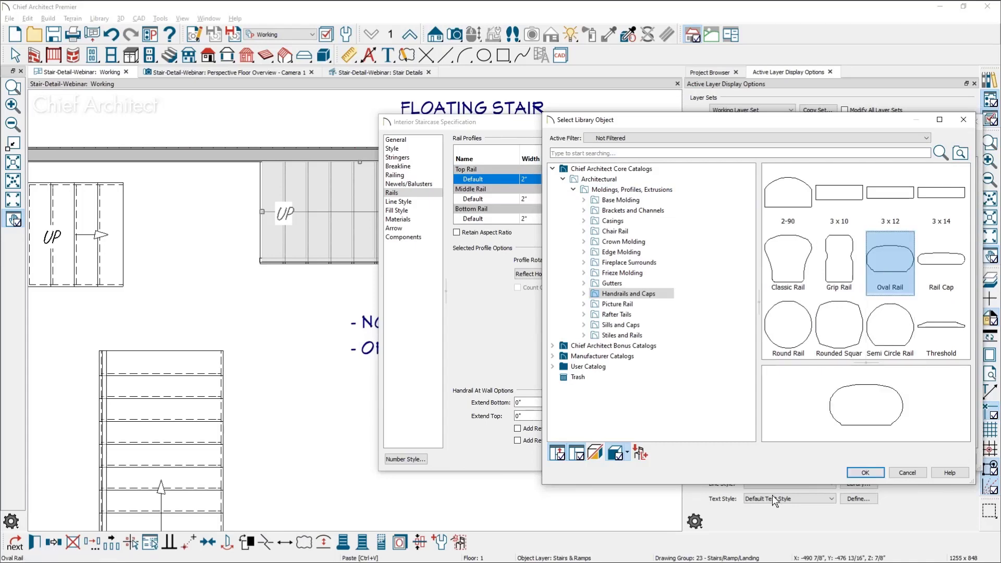
pyautogui.click(866, 471)
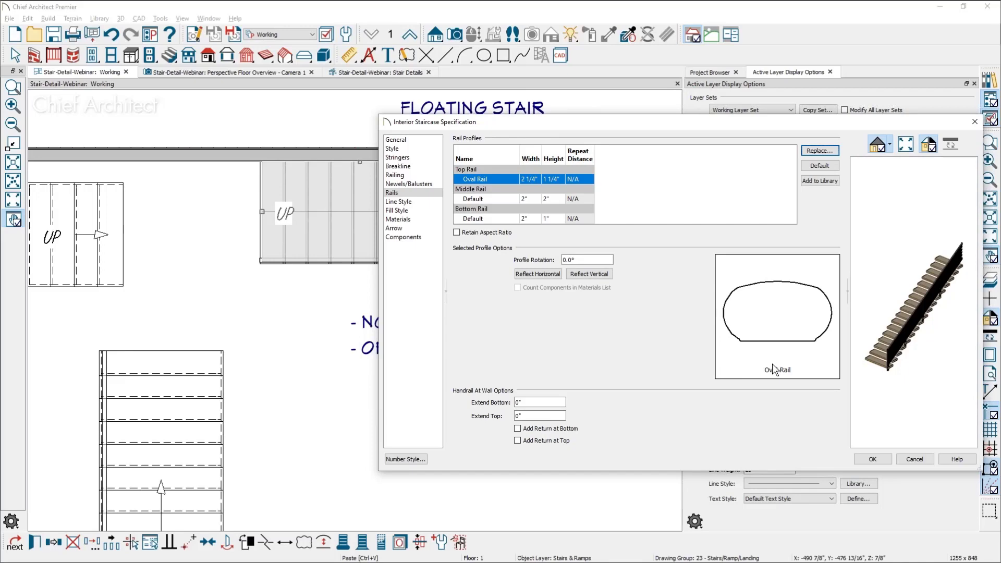
pyautogui.click(874, 457)
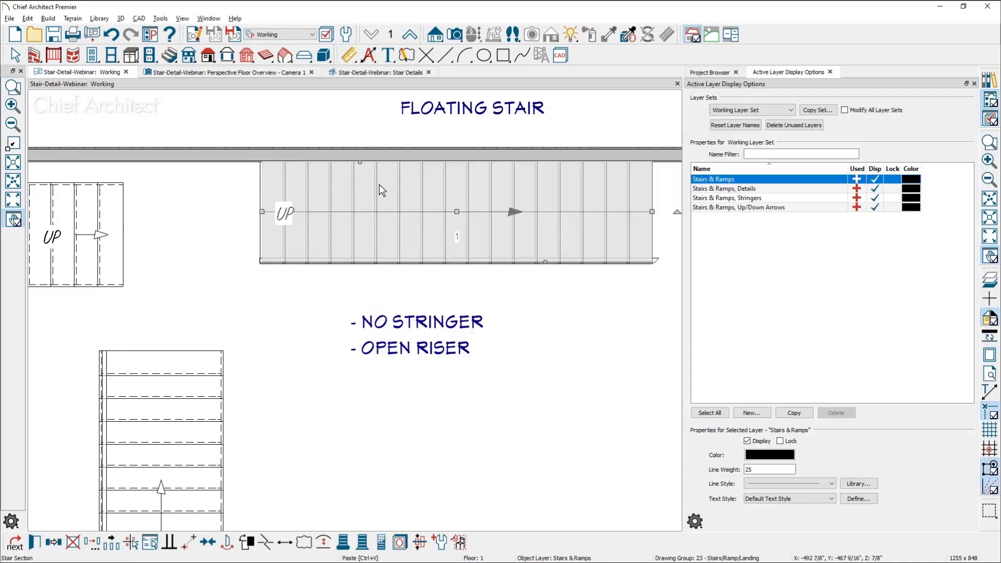
# Switch to the Perspective Floor Overview camera view and render it with the vector view technique
pyautogui.click(296, 76)
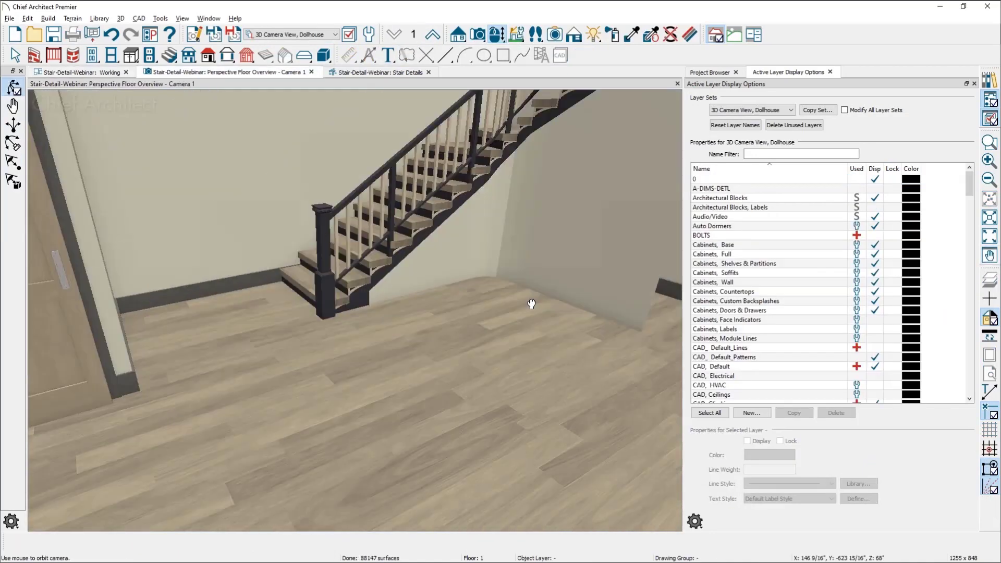
pyautogui.moveTo(531, 304); pyautogui.dragTo(495, 256)
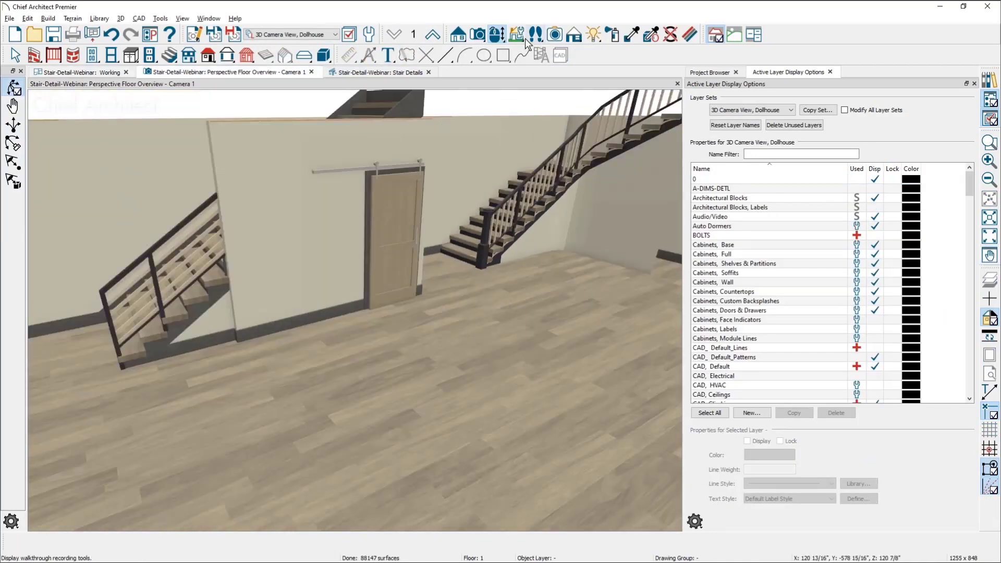
pyautogui.click(574, 35)
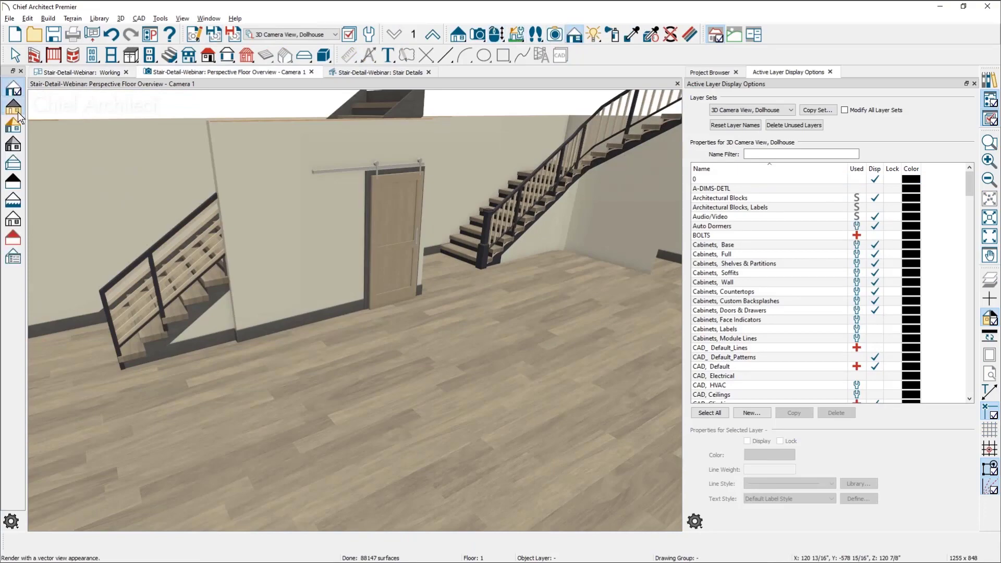
pyautogui.click(18, 117)
# Examine the top rail, horizontal panels and first newel post of the straight stair with the solid wall beneath it
pyautogui.scroll(5, 268, 299)
pyautogui.moveTo(324, 326); pyautogui.dragTo(447, 322, button='middle')
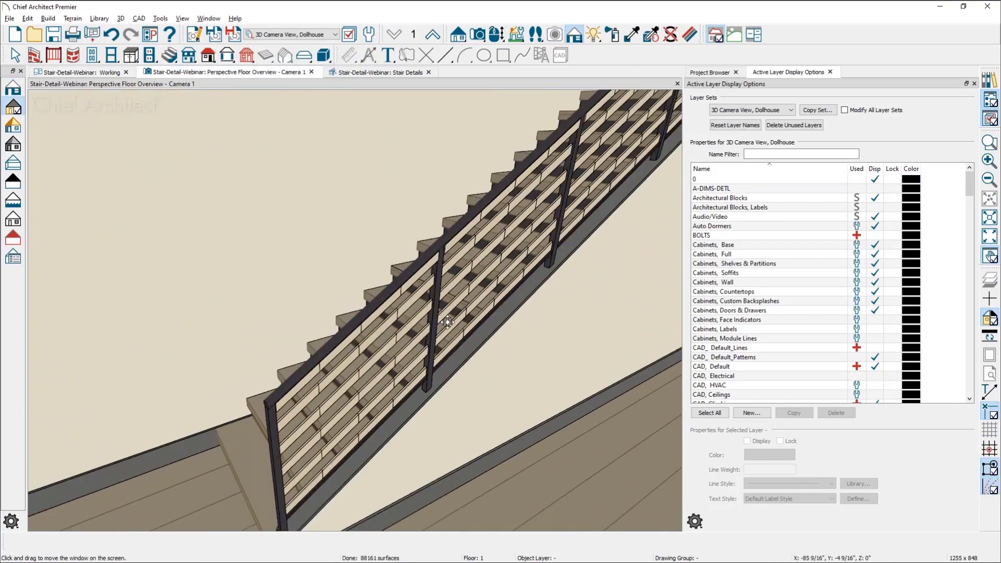
pyautogui.moveTo(447, 322); pyautogui.dragTo(389, 353)
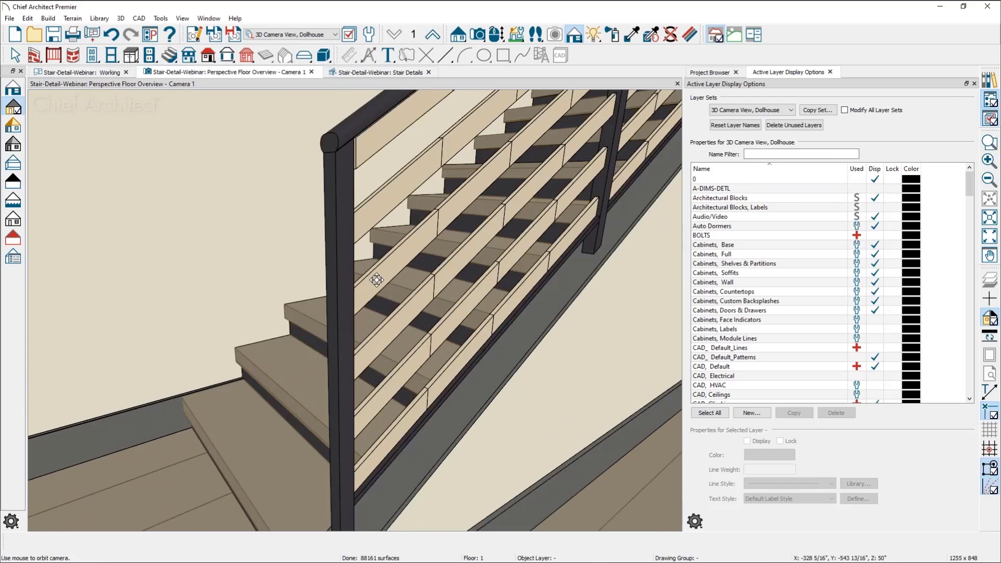
pyautogui.scroll(2, 296, 114)
pyautogui.scroll(-4, 279, 176)
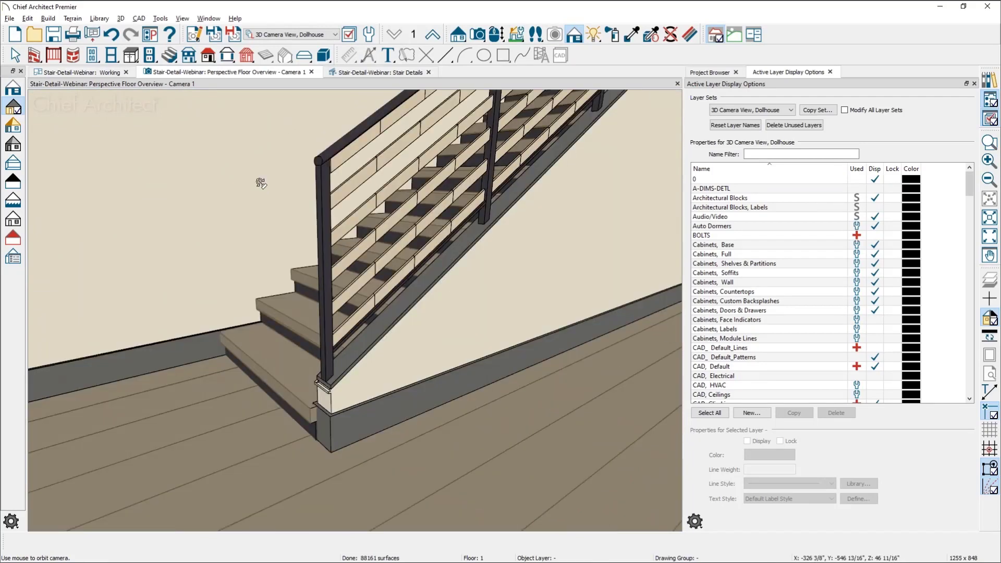
pyautogui.moveTo(263, 185); pyautogui.dragTo(274, 191)
pyautogui.moveTo(277, 241); pyautogui.dragTo(278, 277, button='middle')
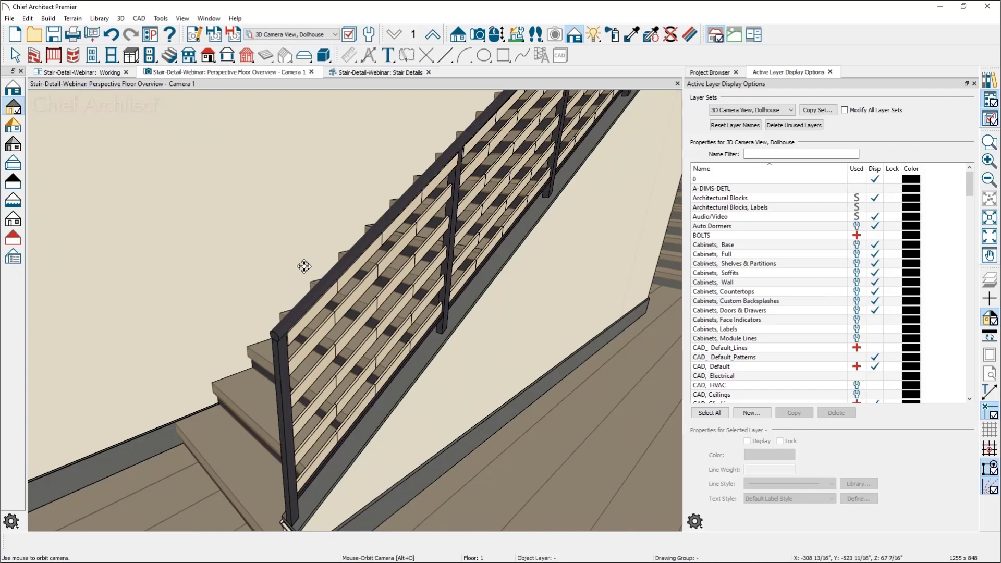
# Survey the other staircases in the model and examine the newel post and curved handrail at the foot of the wide stair
pyautogui.scroll(-5, 304, 266)
pyautogui.scroll(-5, 304, 266)
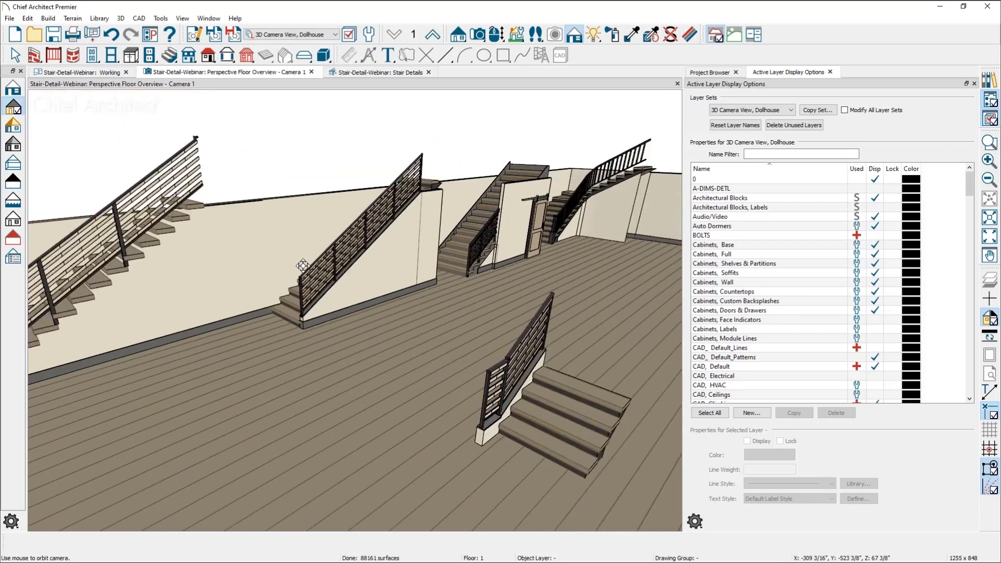
pyautogui.moveTo(304, 266); pyautogui.dragTo(425, 210, button='middle')
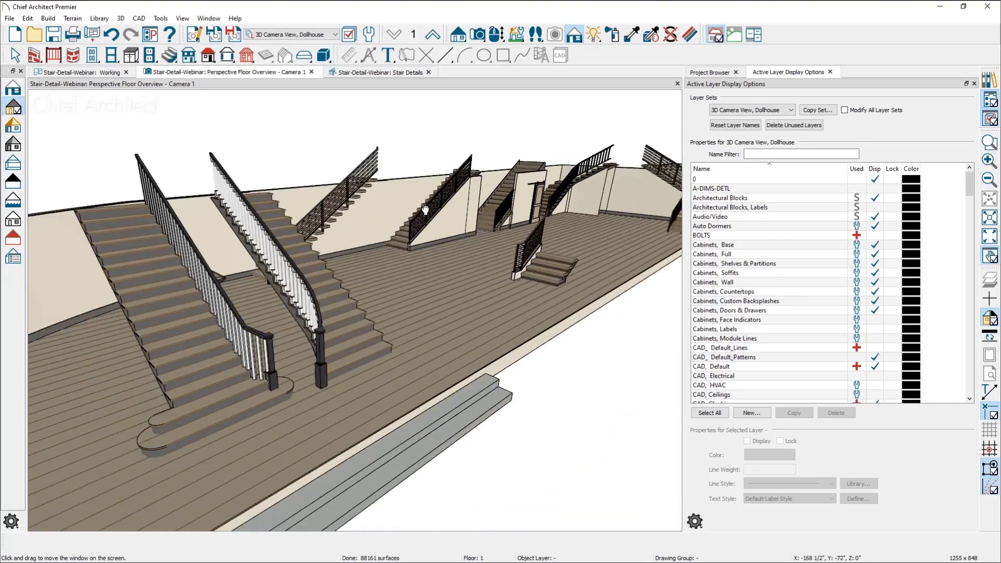
pyautogui.scroll(5, 376, 283)
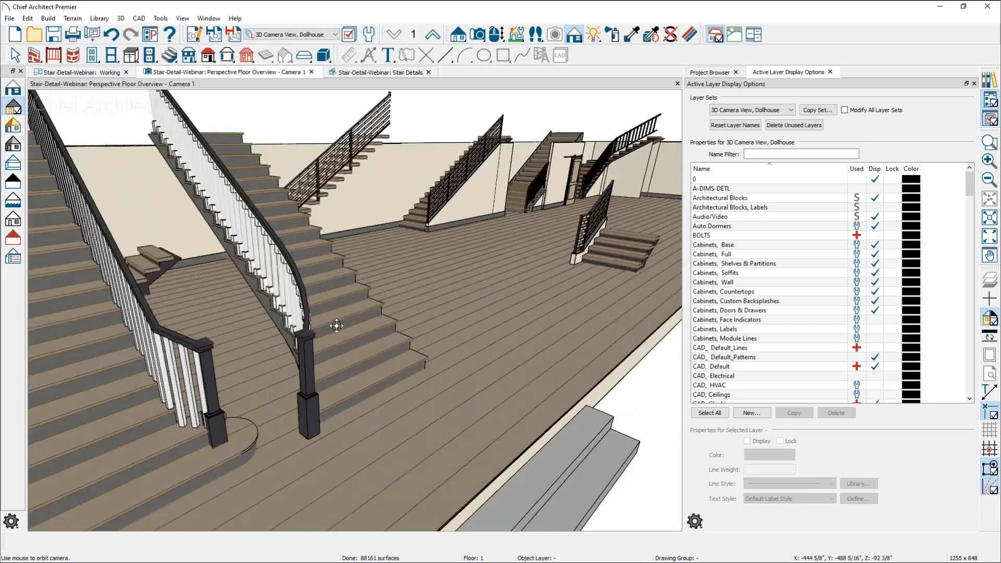
pyautogui.scroll(3, 347, 335)
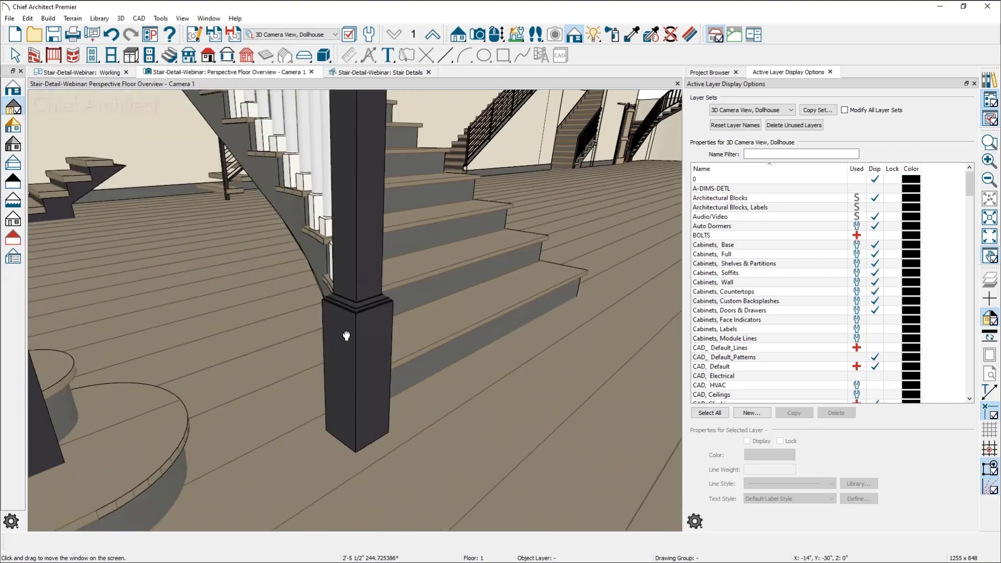
pyautogui.moveTo(347, 335); pyautogui.dragTo(336, 357, button='middle')
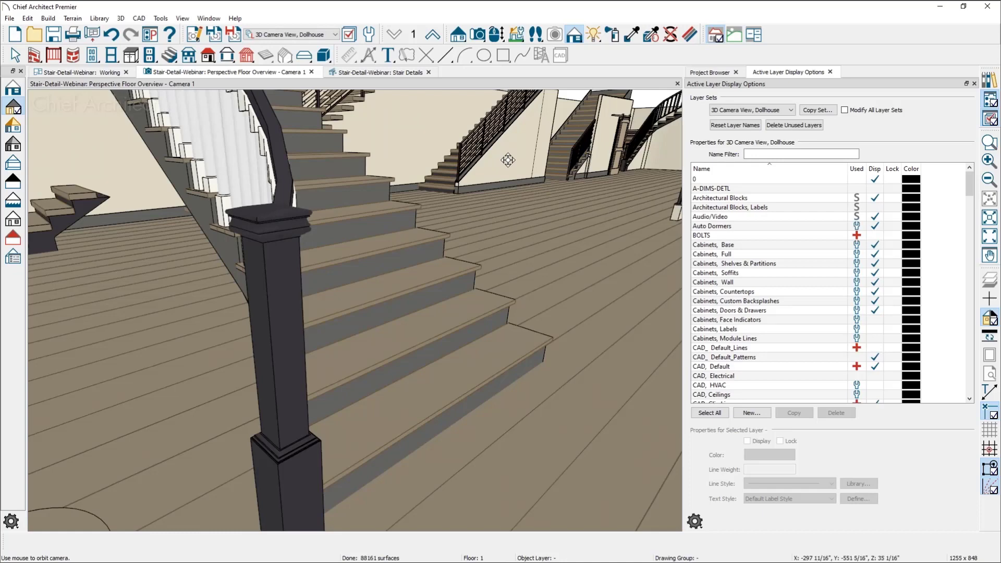
# Bring the straight stair with the horizontal-panel railing back into view and restore the standard rendering technique
pyautogui.moveTo(507, 156); pyautogui.dragTo(439, 254)
pyautogui.press('space')
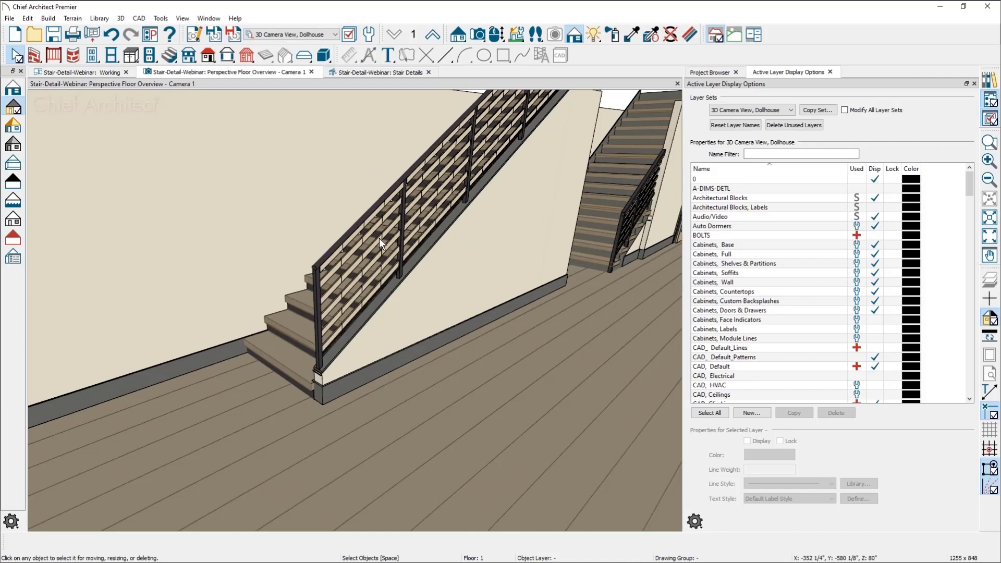
pyautogui.click(17, 89)
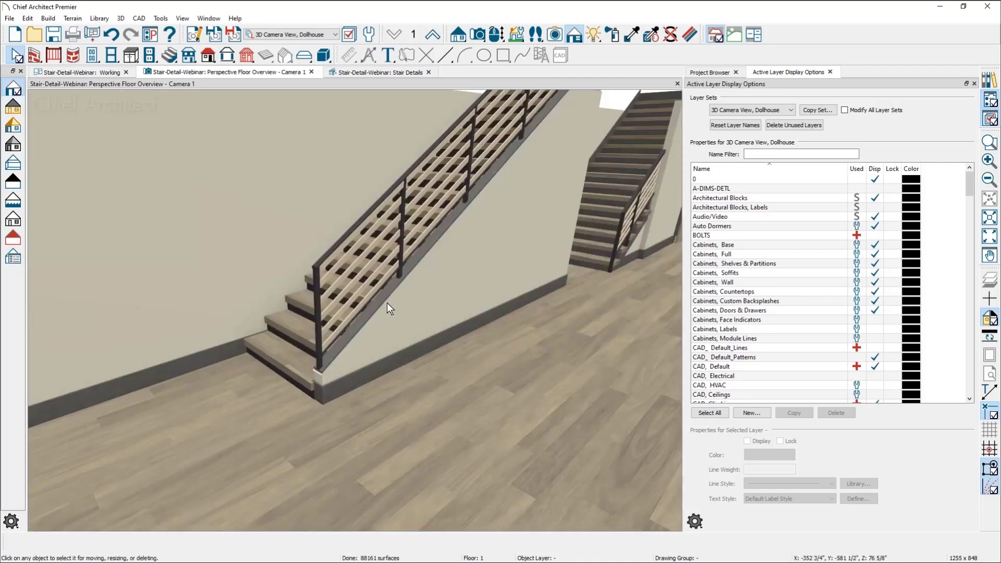
# Select the straight stair with the horizontal-panel railing and open the newel and baluster settings in its specification
pyautogui.moveTo(345, 333); pyautogui.dragTo(359, 330, button='middle')
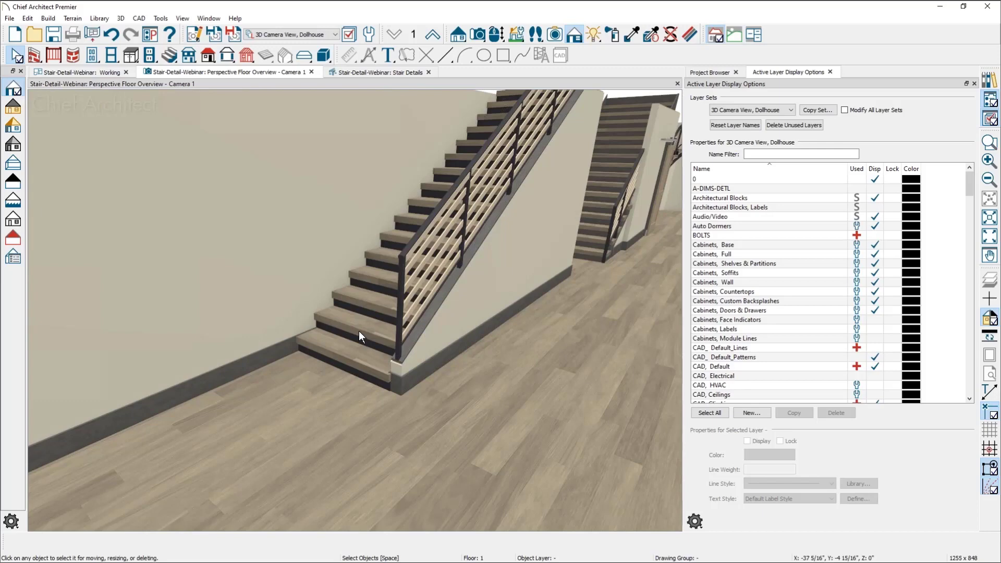
pyautogui.scroll(3, 594, 247)
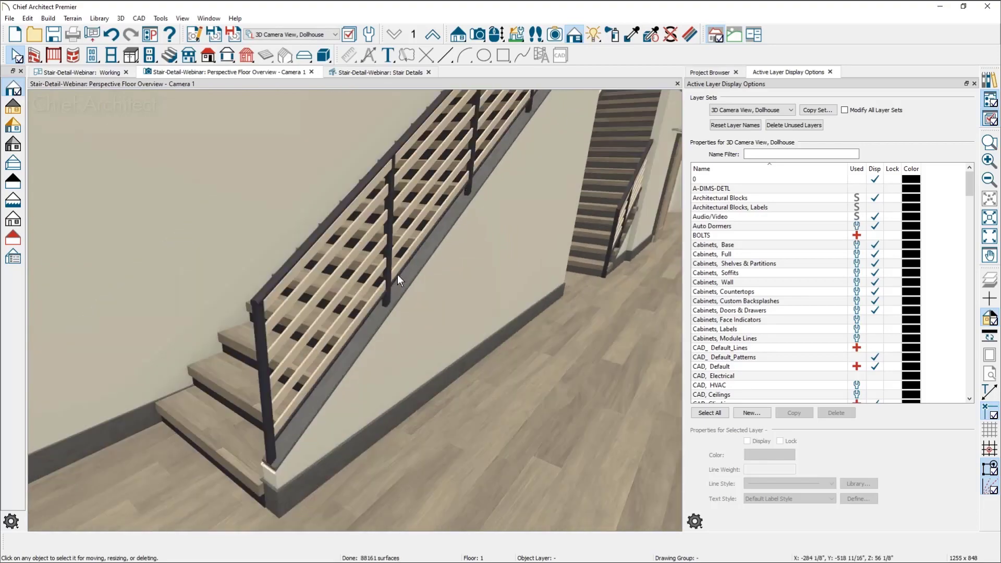
pyautogui.moveTo(319, 335); pyautogui.dragTo(396, 298, button='middle')
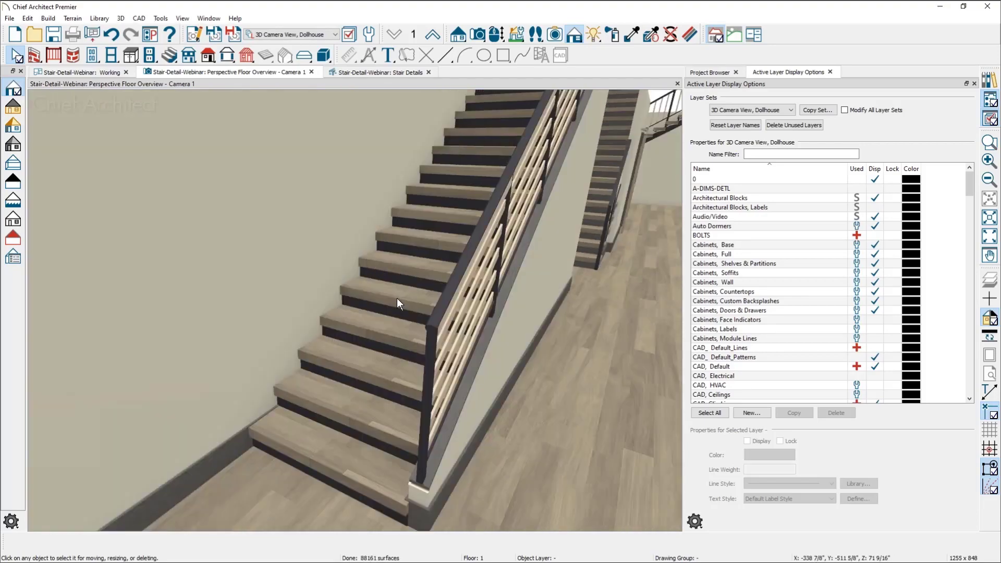
pyautogui.click(397, 297)
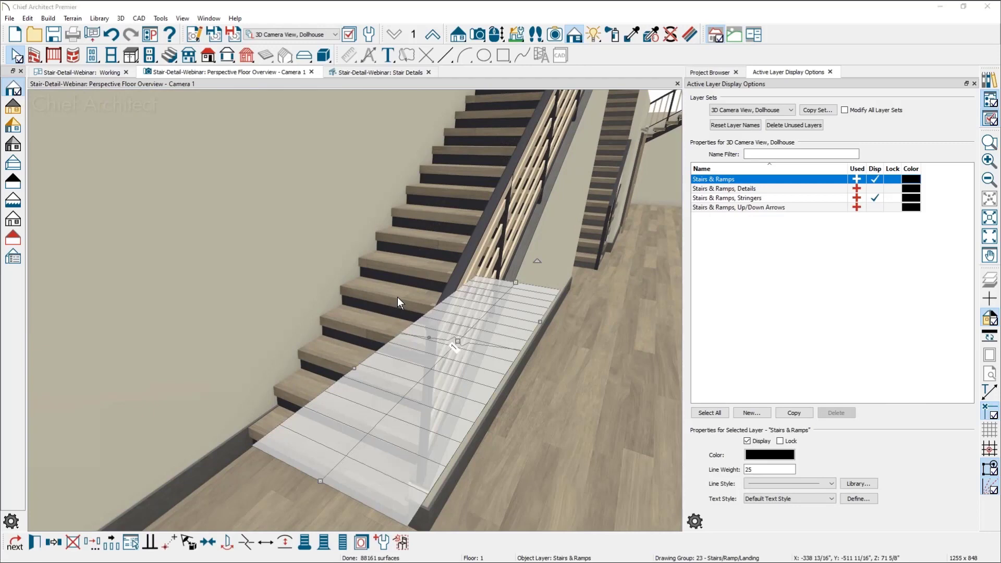
pyautogui.doubleClick(397, 296)
pyautogui.click(408, 184)
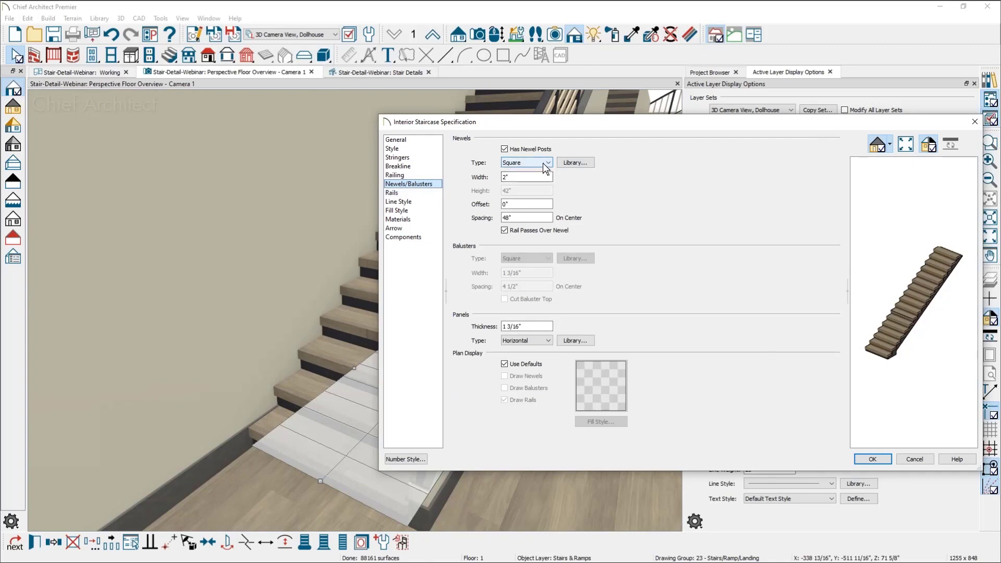
# Browse the Boxed, Capped, Classic and Grecian newel styles in the core Millwork library, and close both dialogs without choosing one
pyautogui.click(590, 162)
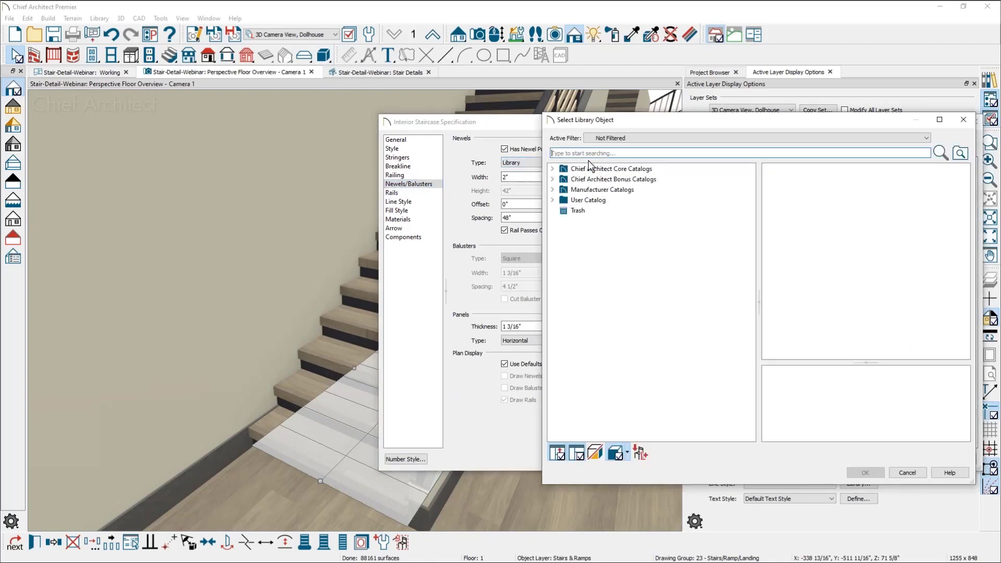
pyautogui.click(552, 168)
pyautogui.click(562, 179)
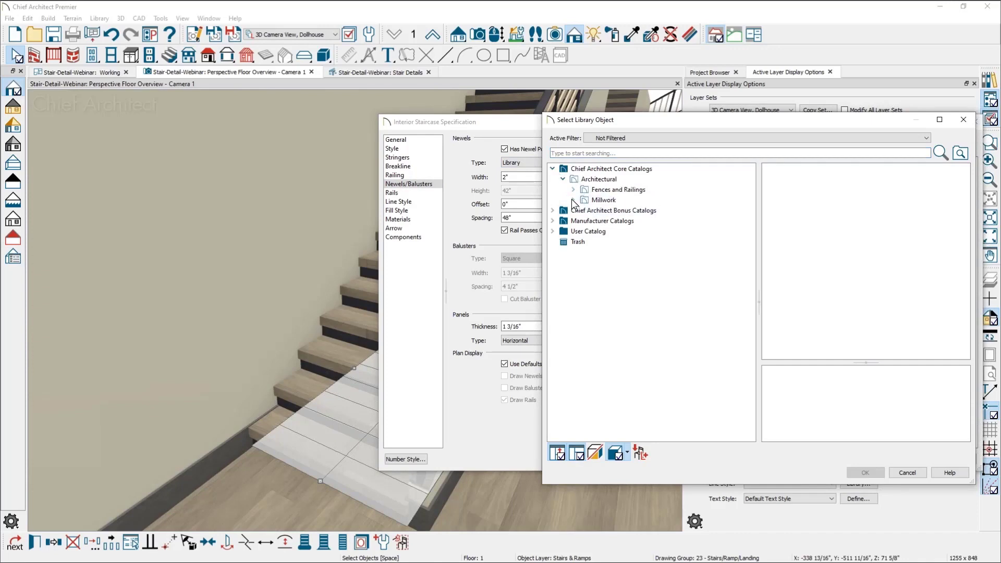
pyautogui.click(573, 200)
pyautogui.click(630, 211)
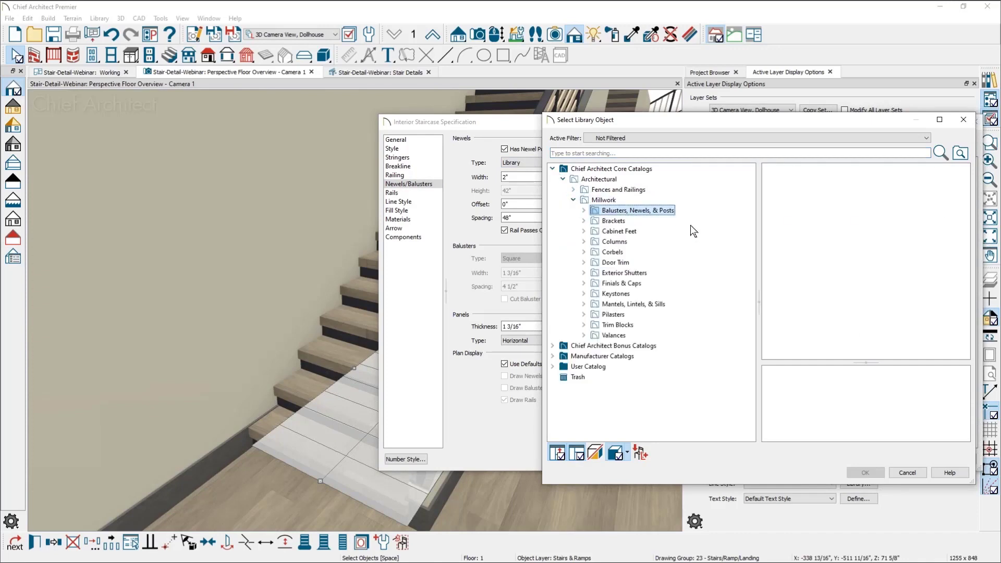
pyautogui.click(583, 211)
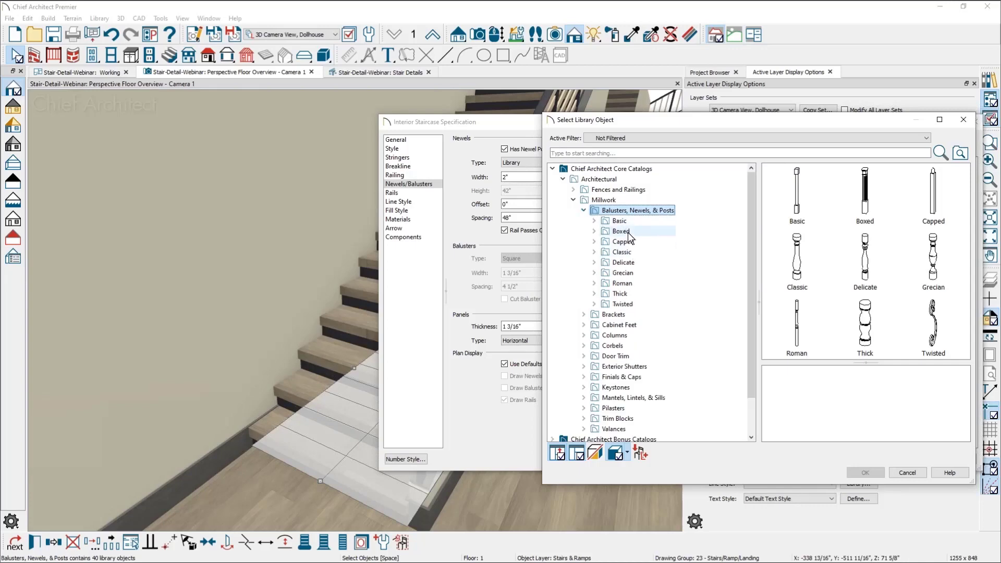
pyautogui.click(629, 233)
pyautogui.click(630, 242)
pyautogui.click(630, 251)
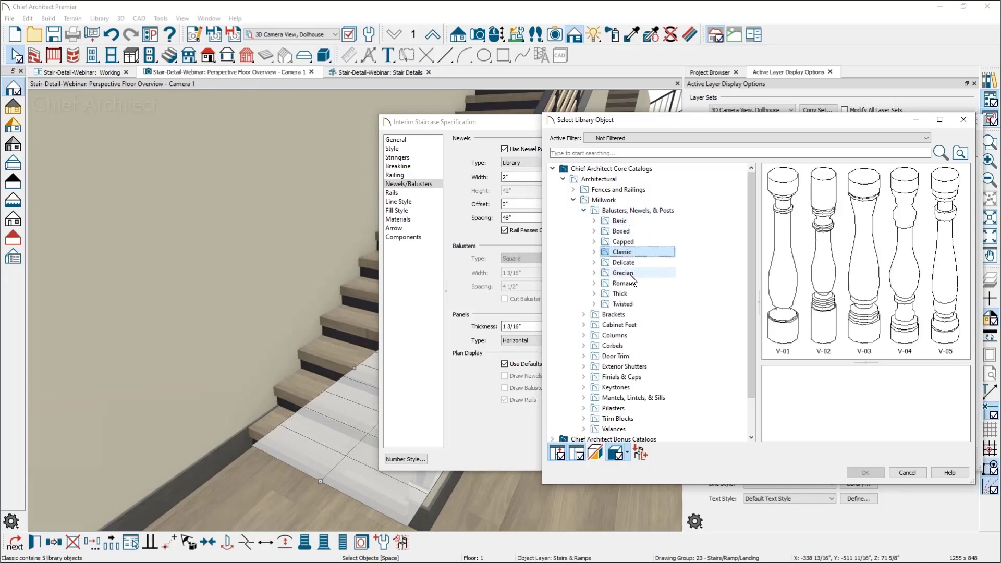
pyautogui.click(629, 274)
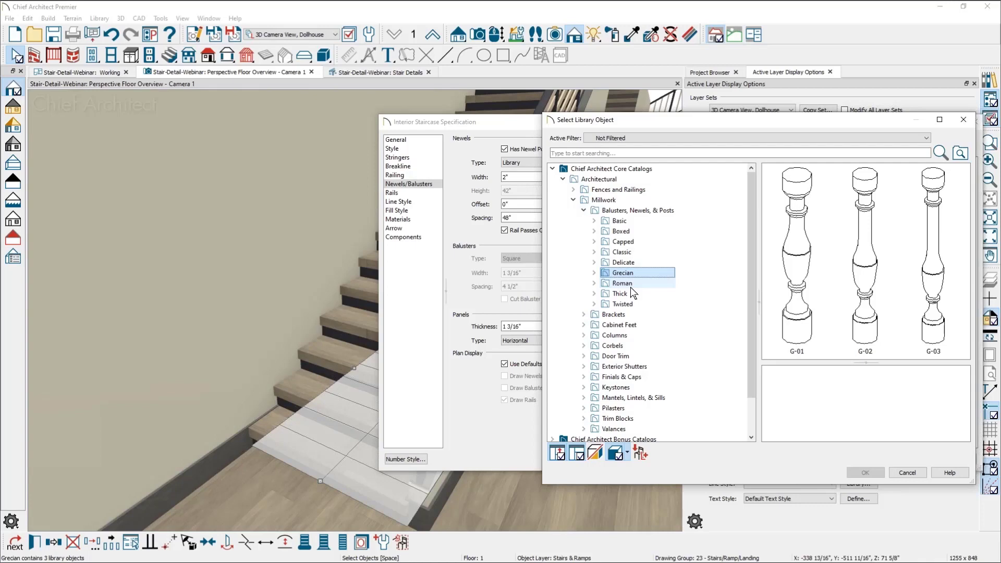
pyautogui.click(963, 120)
pyautogui.click(974, 123)
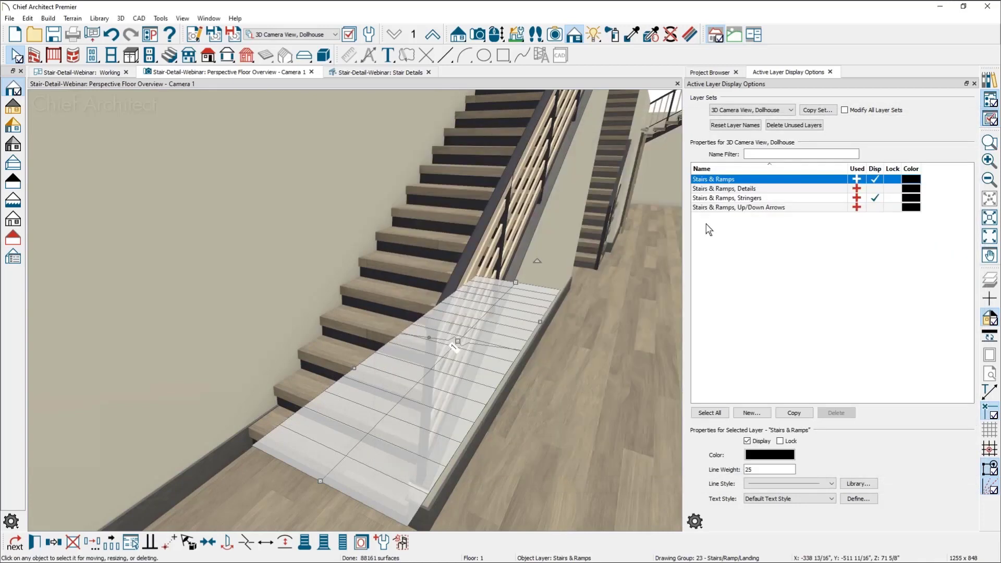
pyautogui.click(570, 259)
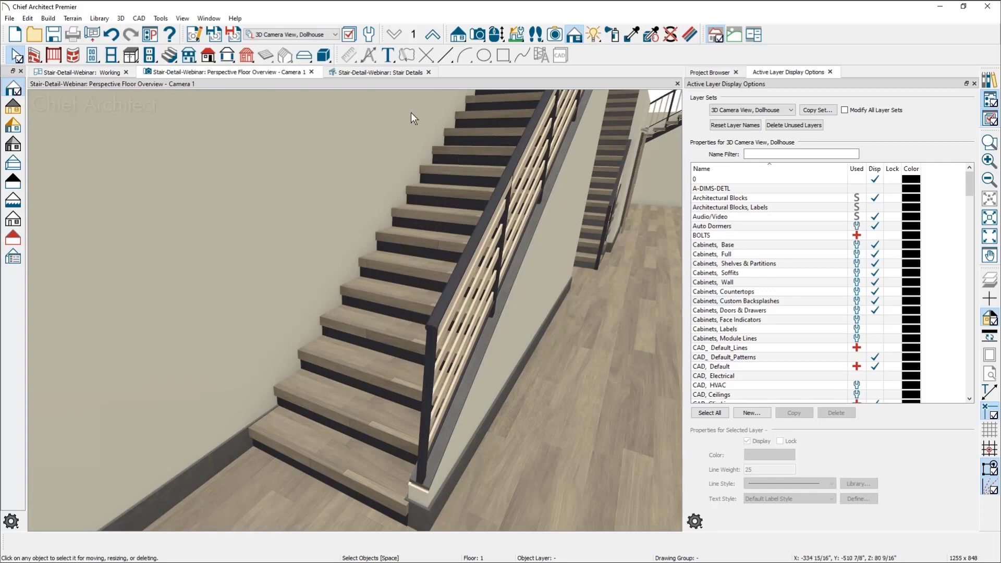
# Switch to the Stair Details CAD detail and examine the Stair & Railing Detail drawing up close
pyautogui.click(401, 72)
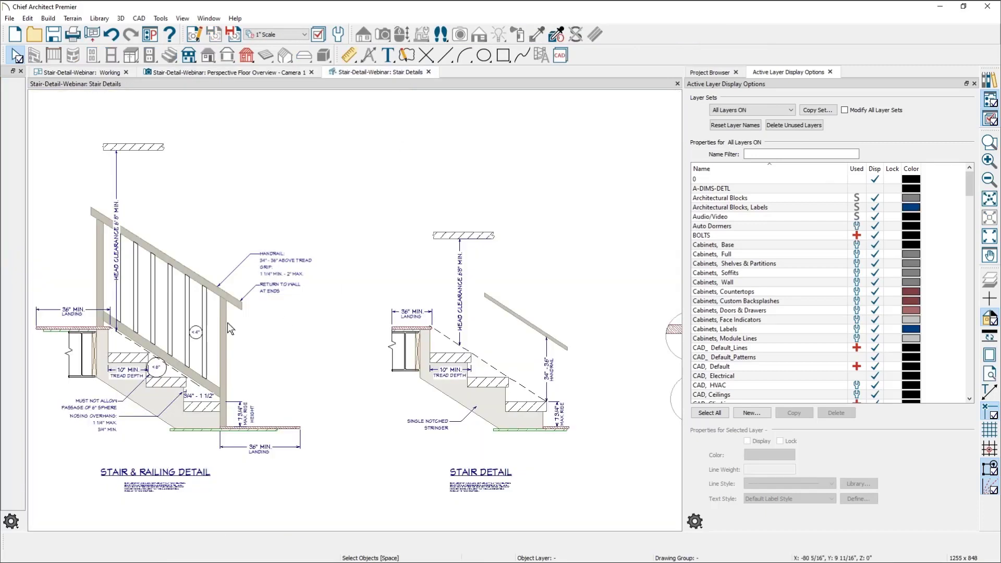
pyautogui.moveTo(227, 322); pyautogui.dragTo(306, 315, button='middle')
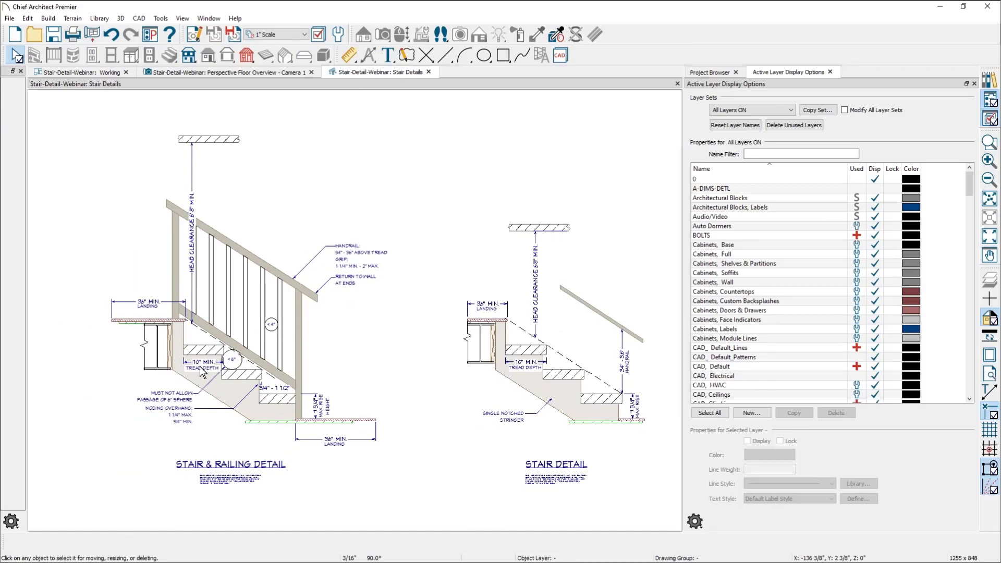
pyautogui.scroll(2, 194, 368)
pyautogui.moveTo(194, 368); pyautogui.dragTo(327, 396, button='middle')
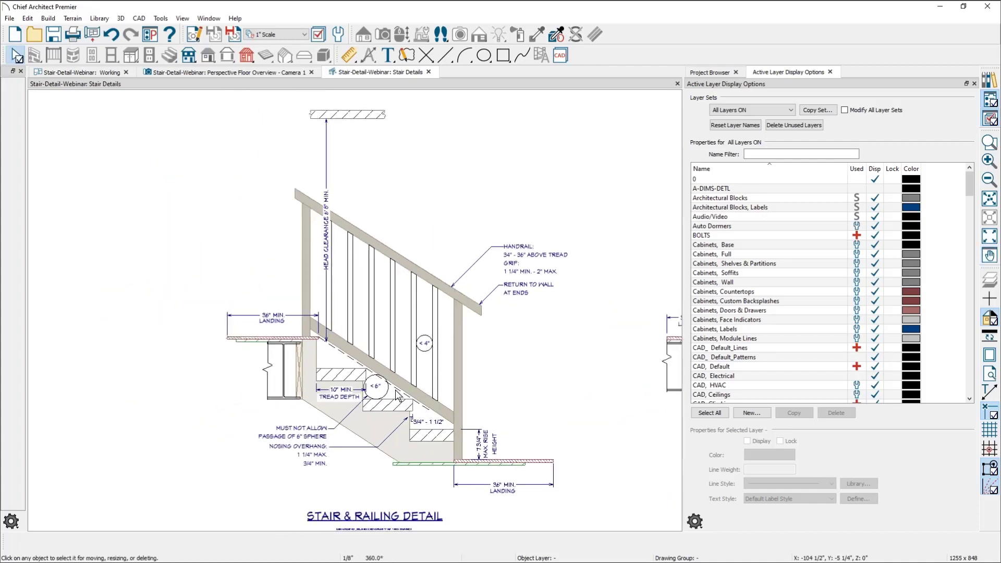
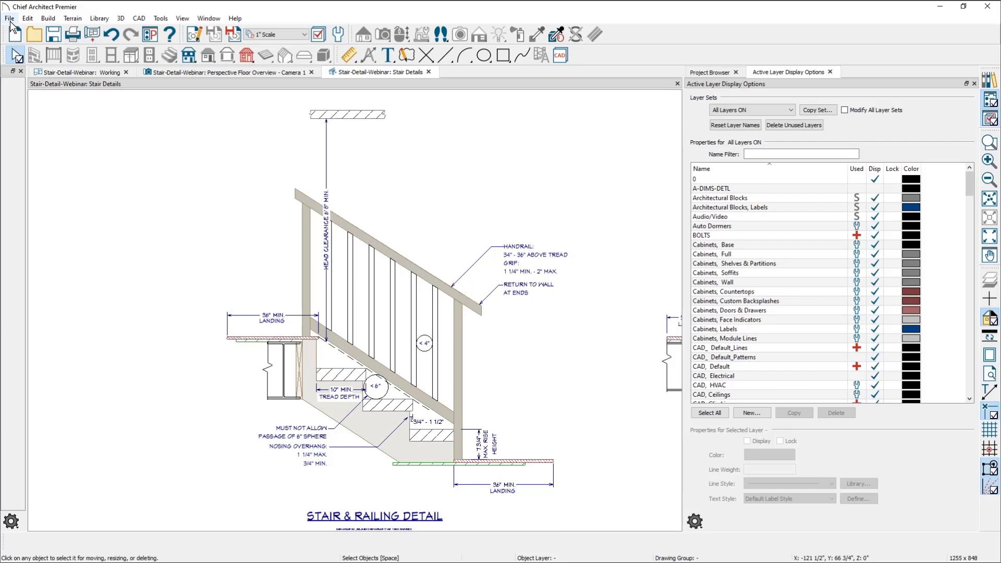
# Start a new plan and place a clockwise U-shaped staircase with winders made in place of the flat landing
pyautogui.click(9, 20)
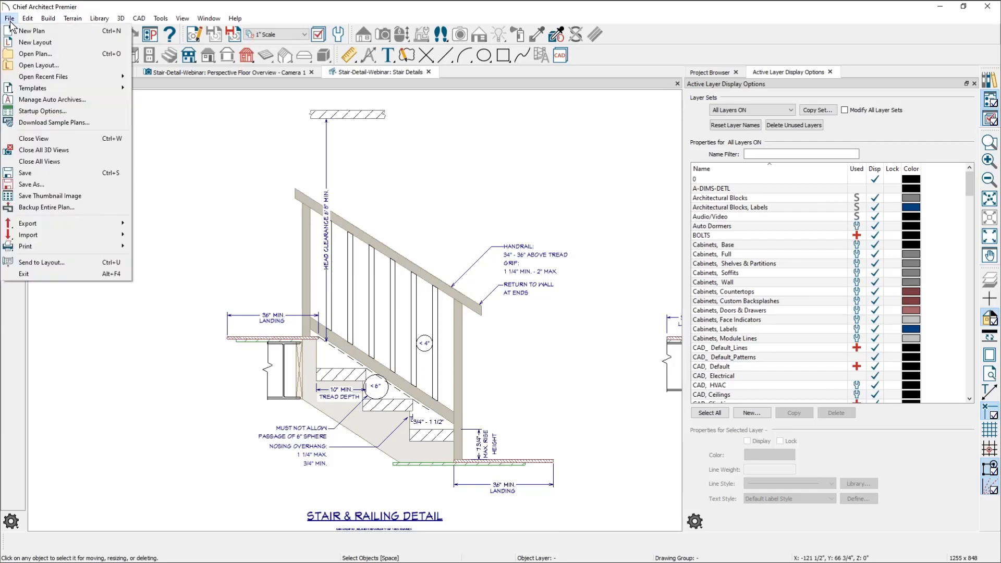
pyautogui.click(20, 33)
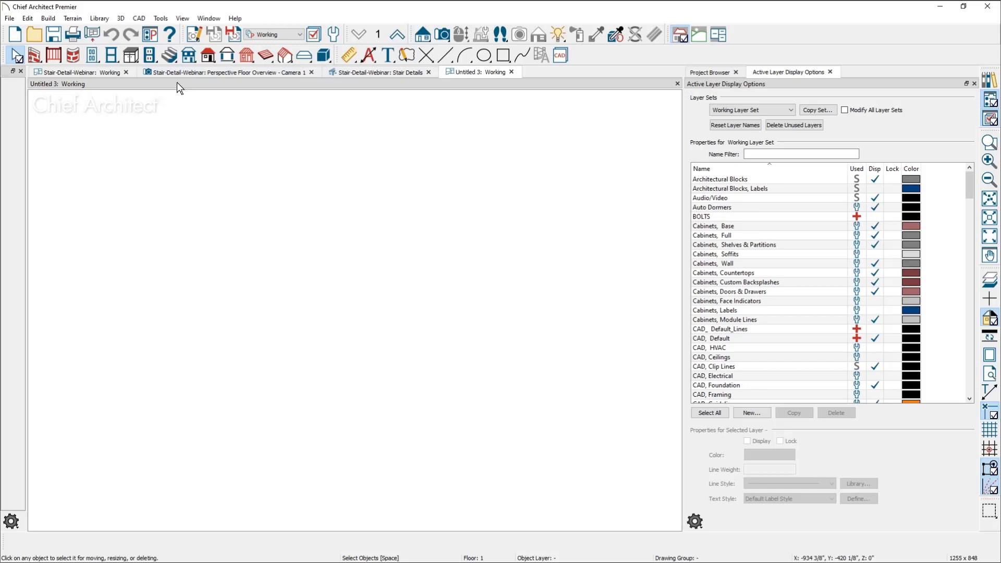
pyautogui.click(169, 55)
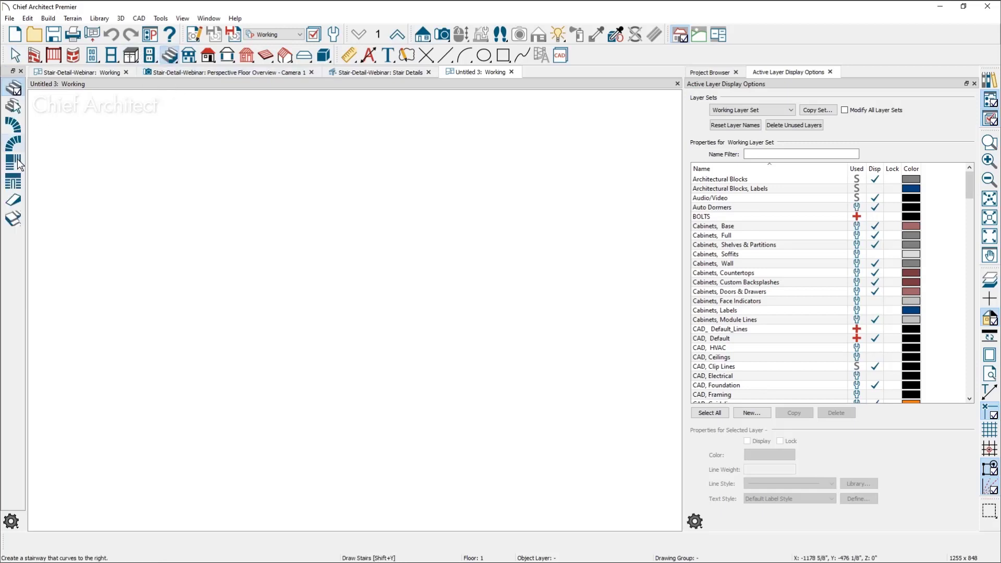
pyautogui.click(13, 181)
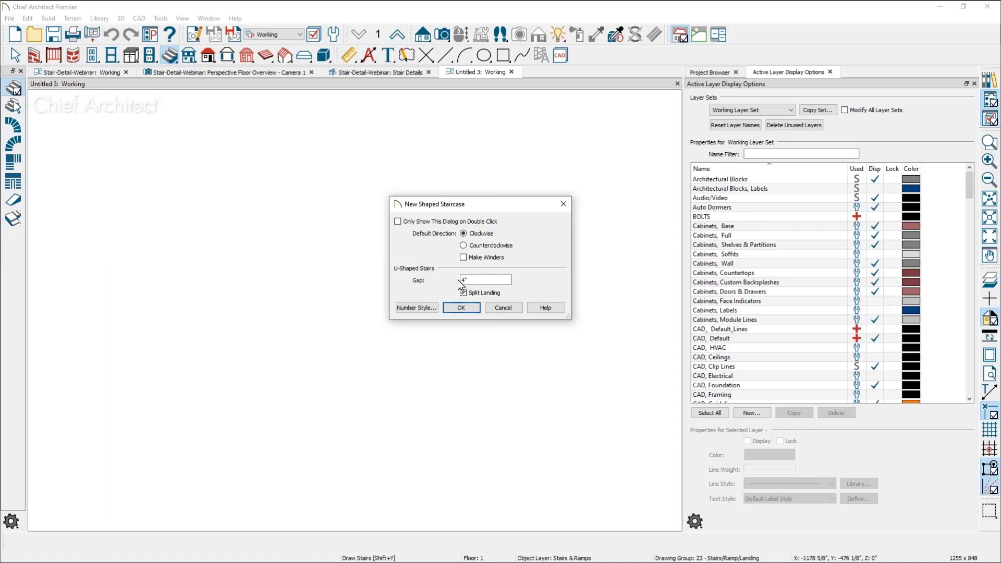
pyautogui.click(464, 257)
pyautogui.click(460, 307)
pyautogui.click(294, 281)
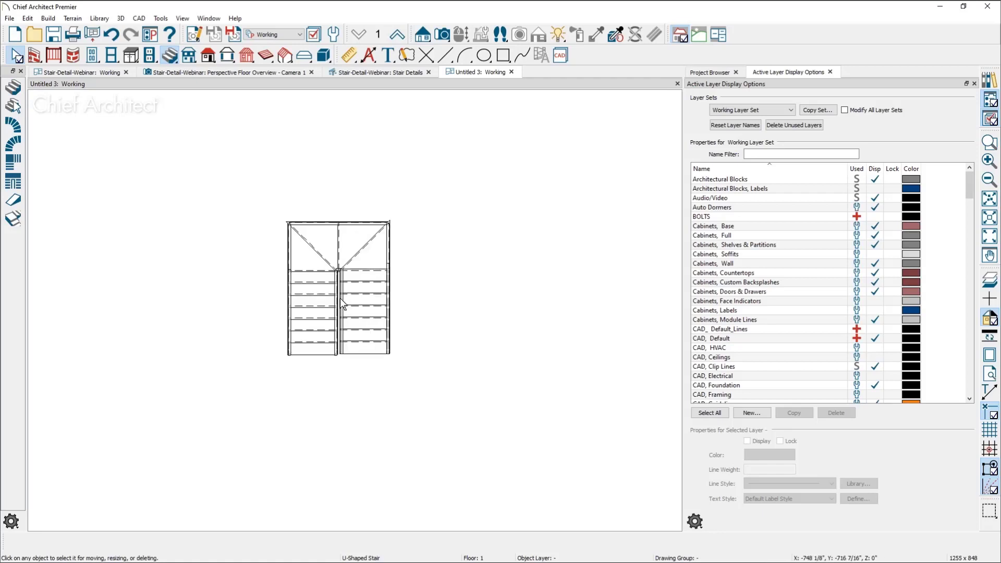
pyautogui.scroll(5, 342, 289)
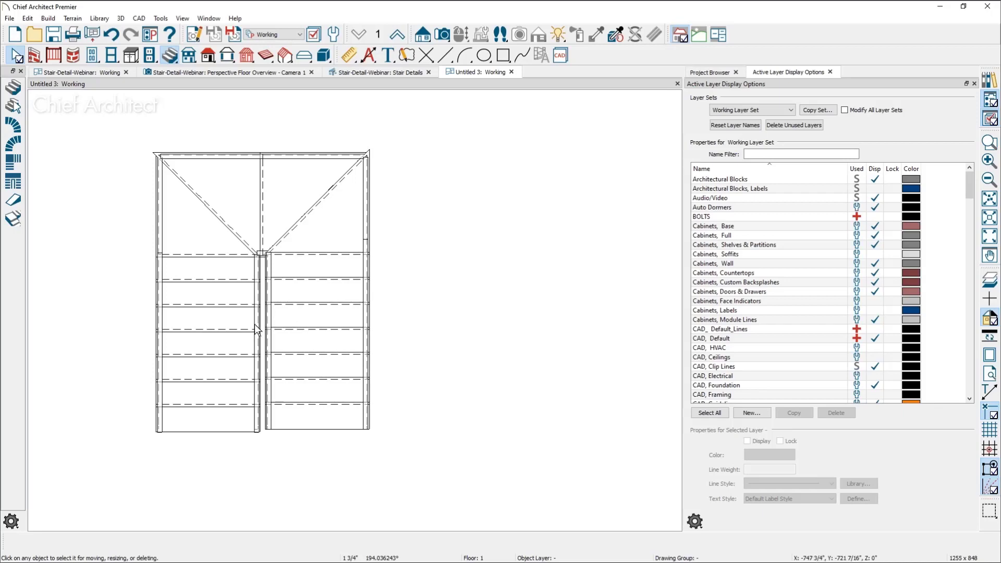
pyautogui.click(304, 351)
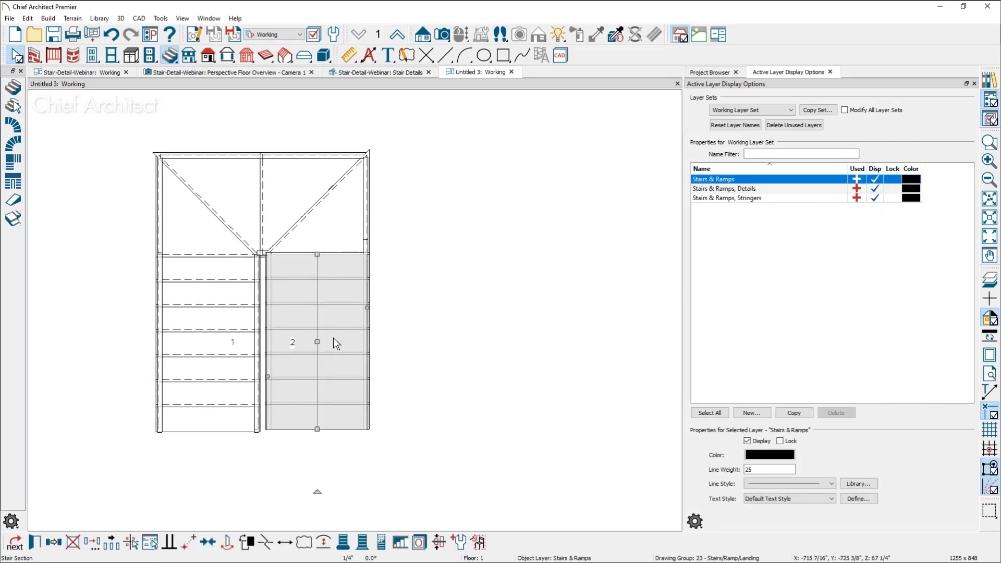
pyautogui.click(695, 522)
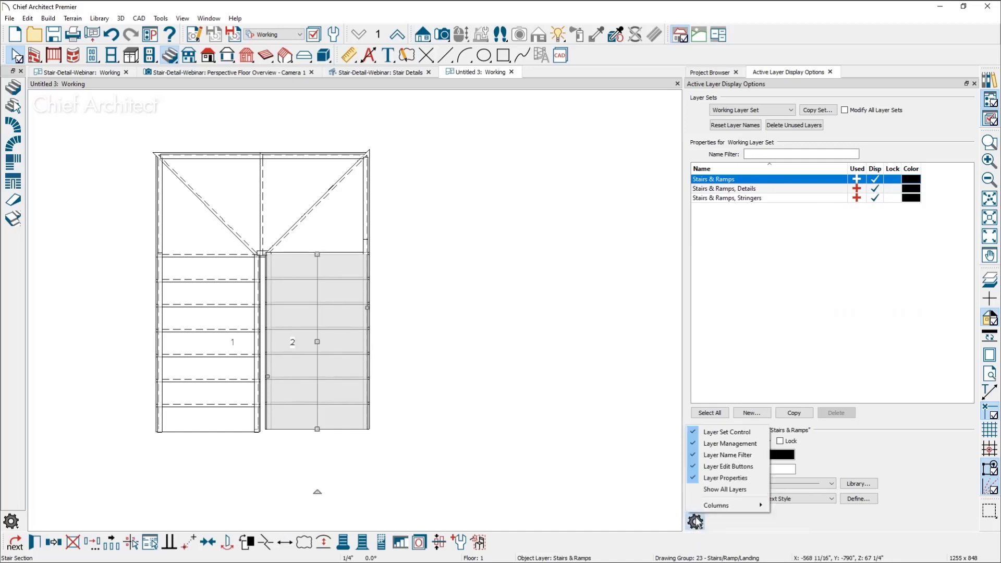
pyautogui.click(541, 343)
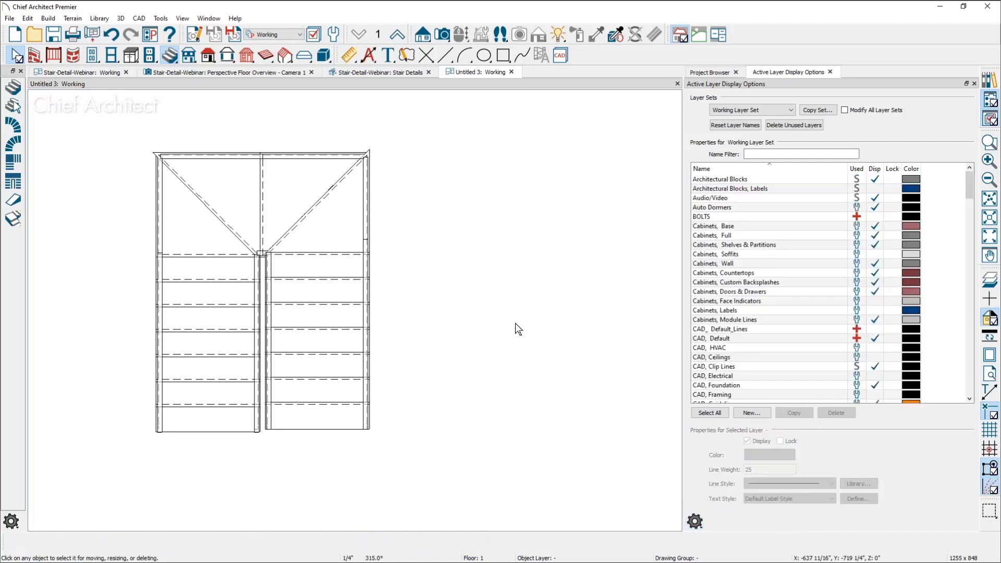
# Close the Stair-Detail-Webinar plan together with its views, without saving its changes
pyautogui.moveTo(368, 294); pyautogui.dragTo(391, 289, button='middle')
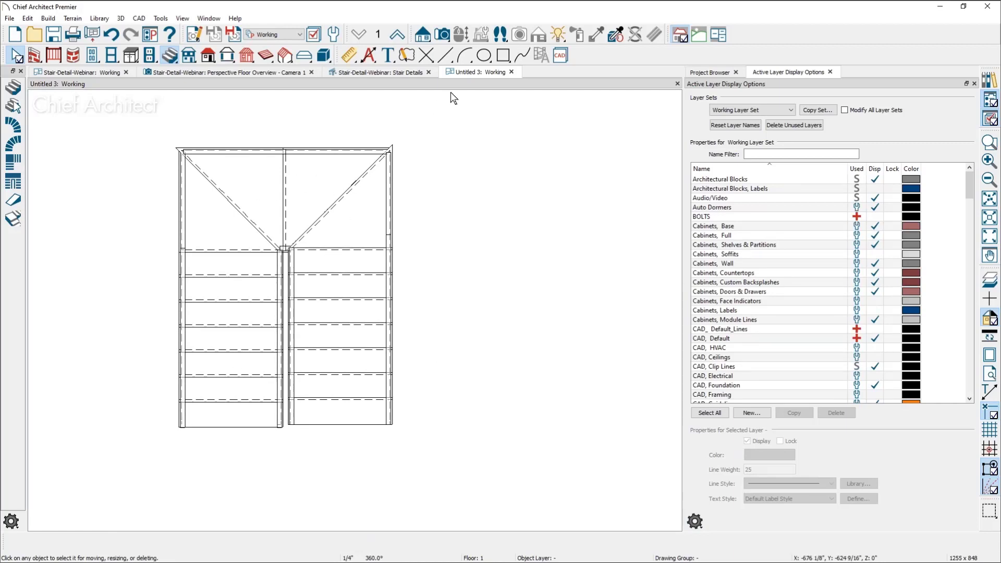
pyautogui.click(125, 73)
pyautogui.click(561, 299)
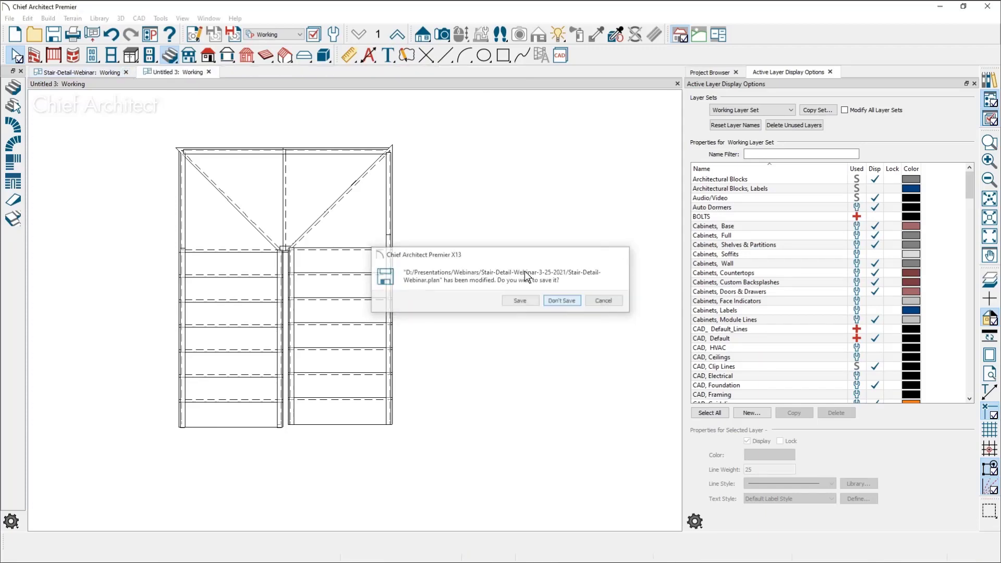
# Create a perspective floor overview of the U-shaped staircase and examine its winder treads from several angles
pyautogui.hotkey('shift', 'j')
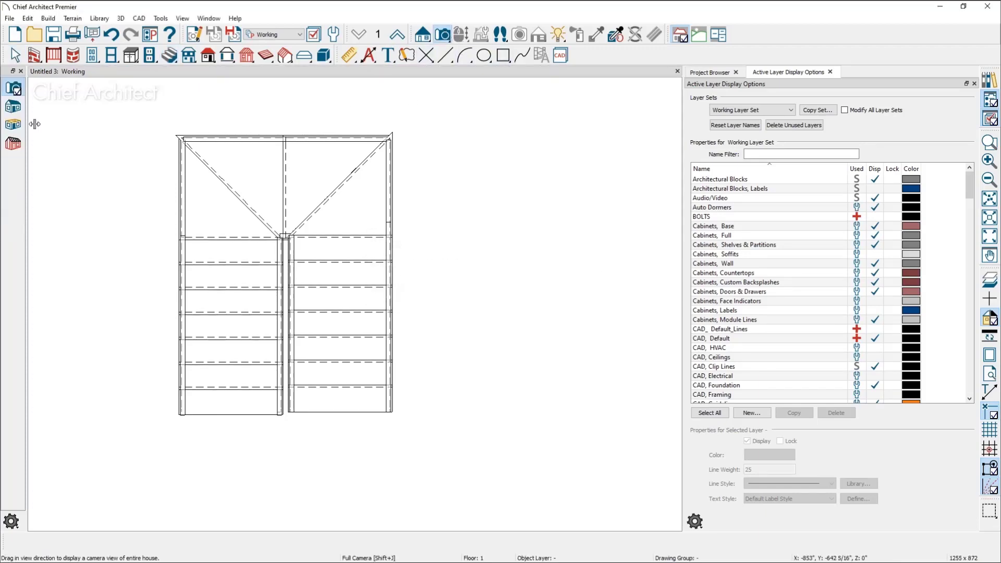
pyautogui.click(16, 127)
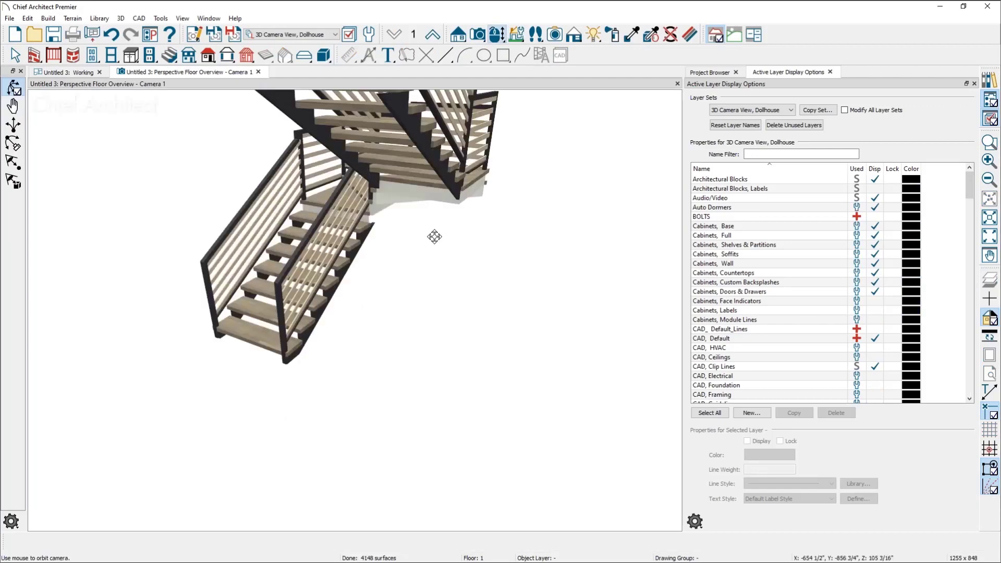
pyautogui.moveTo(476, 339); pyautogui.dragTo(302, 379)
pyautogui.scroll(5, 345, 359)
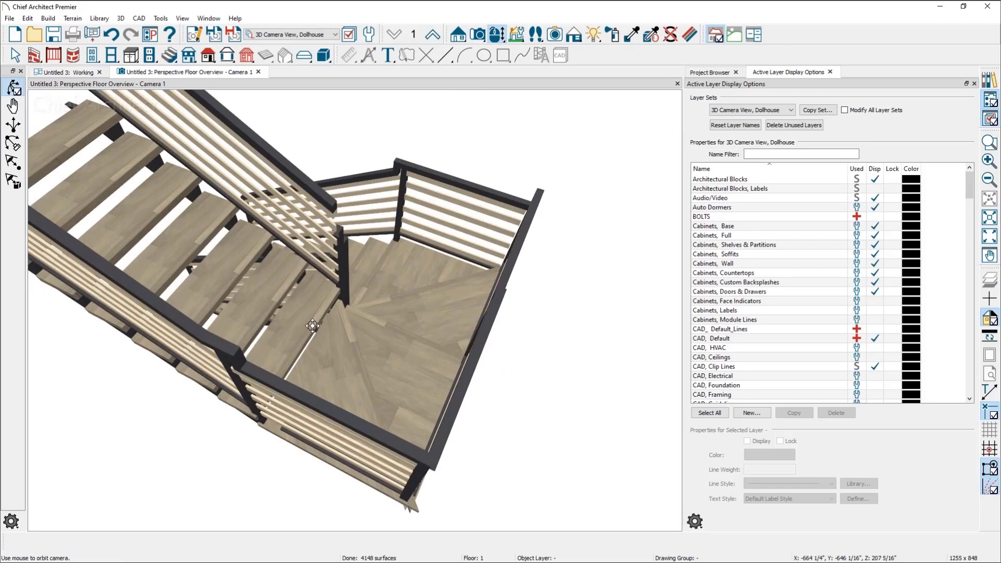
pyautogui.scroll(-3, 372, 307)
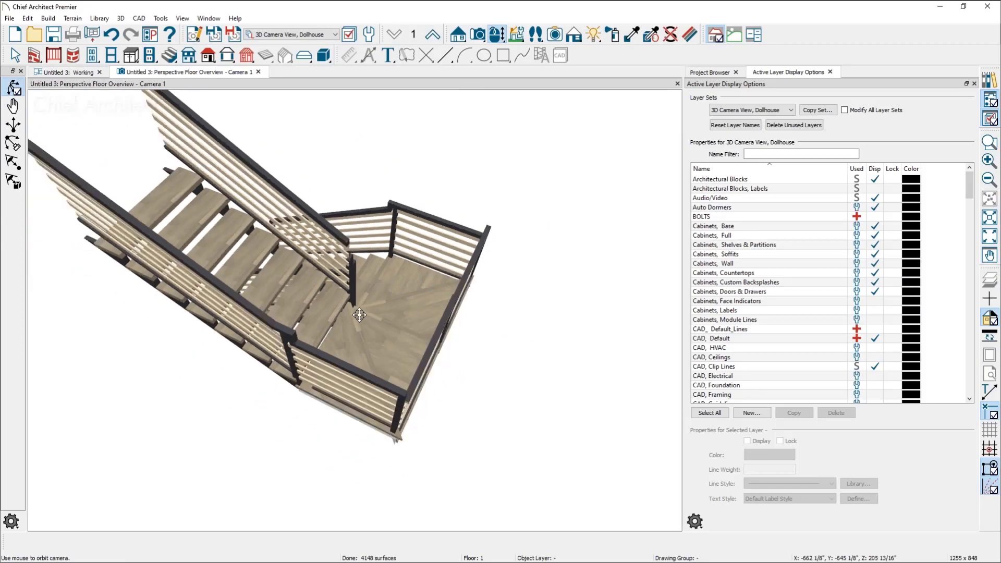
pyautogui.scroll(-4, 389, 317)
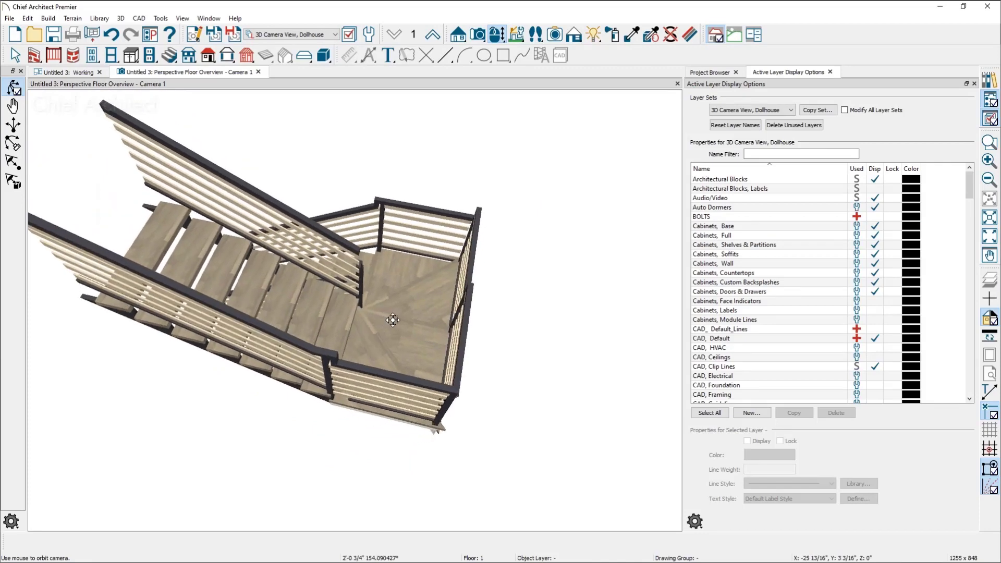
# In the floor plan, shorten the right flight from its winder end to about 3'-7 1/2" long, leaving a gap below the winders
pyautogui.click(86, 73)
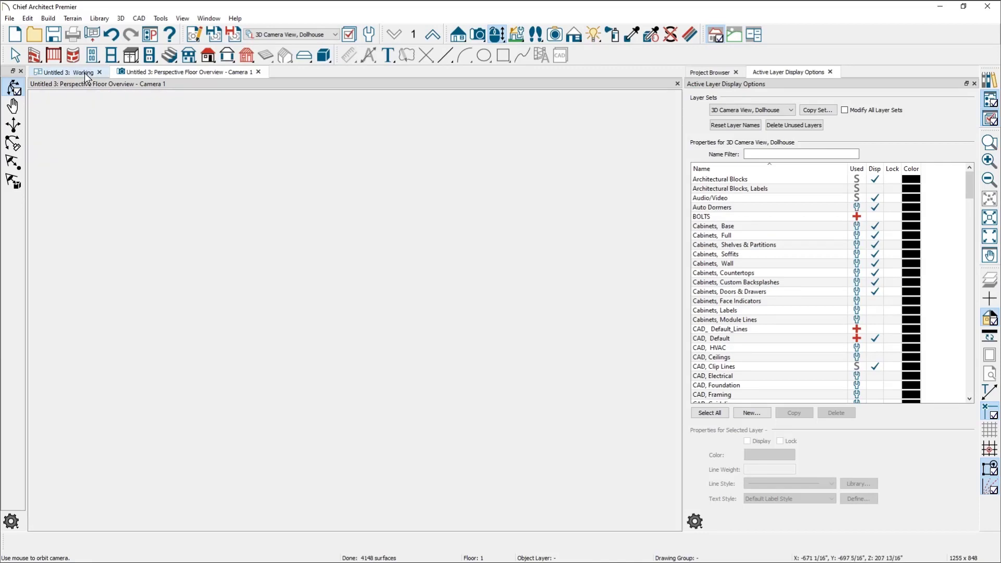
pyautogui.click(359, 316)
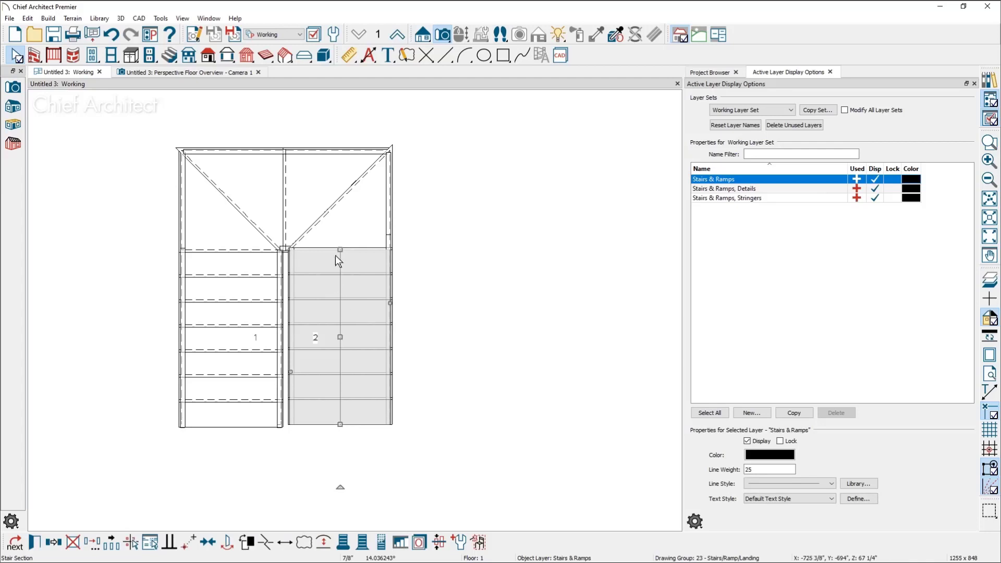
pyautogui.moveTo(340, 250); pyautogui.dragTo(334, 318)
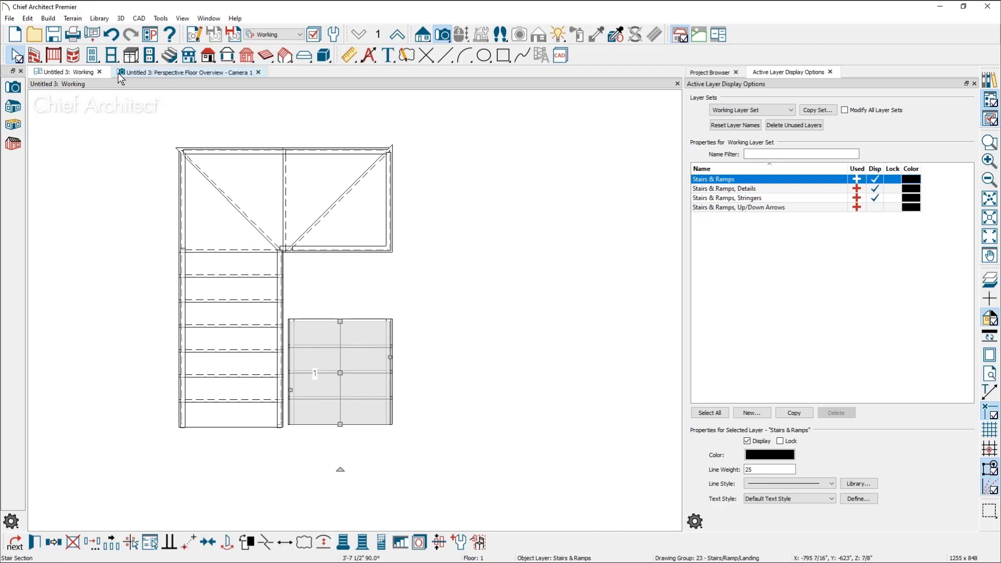
# Draw a rectangular stair landing filling the gap between the right-hand winders and the shortened flight
pyautogui.click(168, 56)
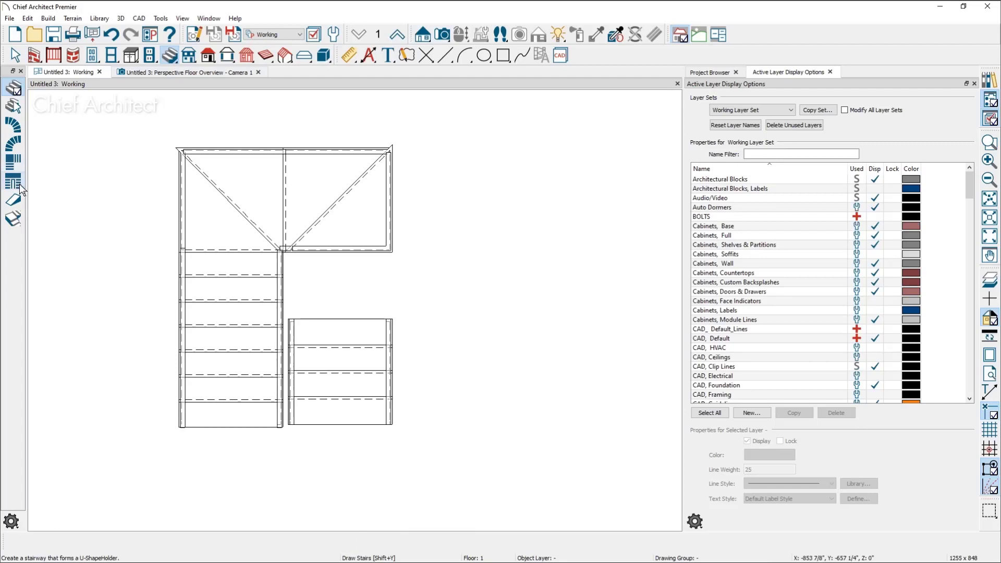
pyautogui.click(13, 218)
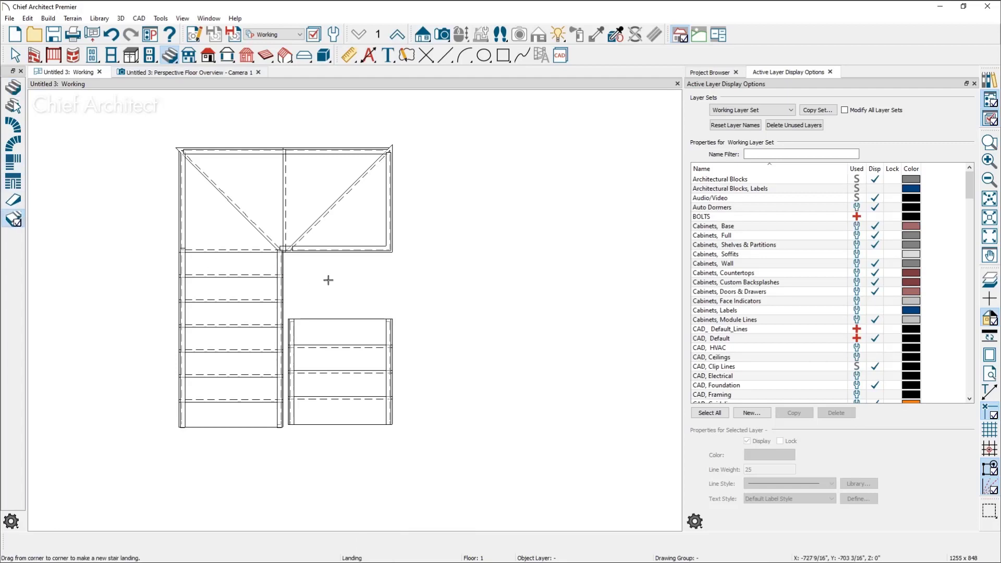
pyautogui.moveTo(285, 250); pyautogui.dragTo(393, 318)
pyautogui.press('Escape')
# Select the new rectangular landing and pull its left edge in about 3" to line up with the right flight
pyautogui.scroll(1, 298, 298)
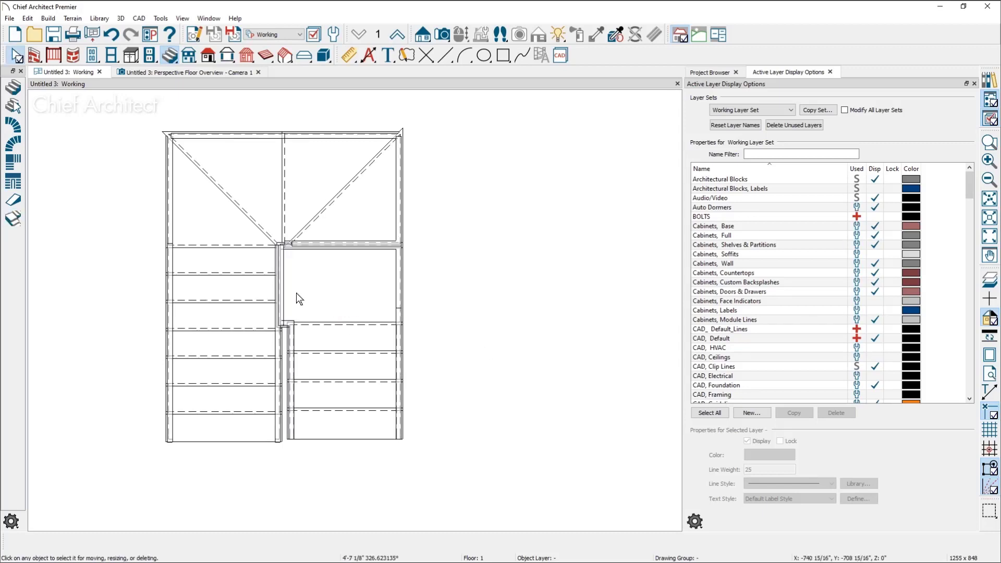
pyautogui.scroll(1, 285, 286)
pyautogui.click(276, 279)
pyautogui.click(279, 291)
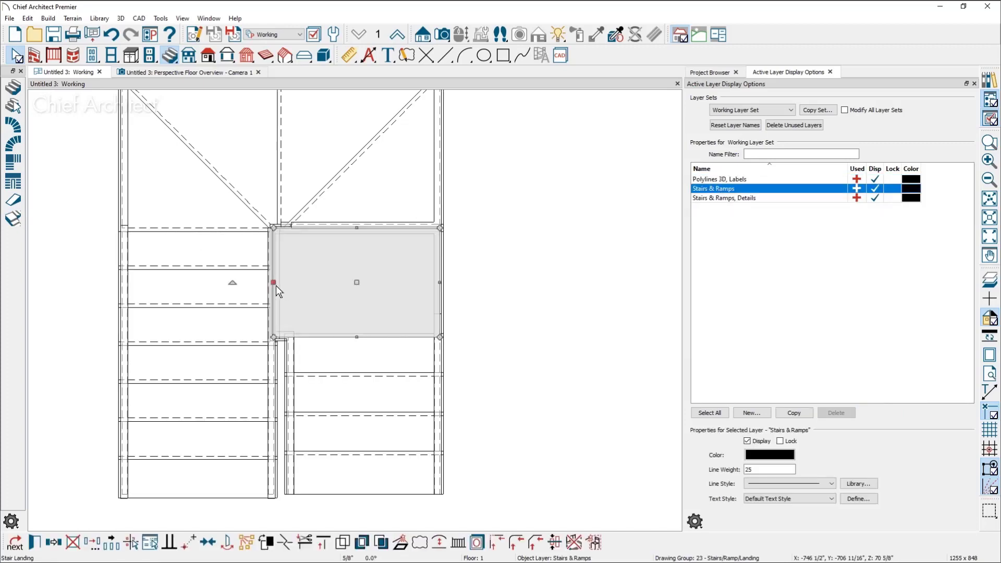
pyautogui.moveTo(274, 284); pyautogui.dragTo(284, 295)
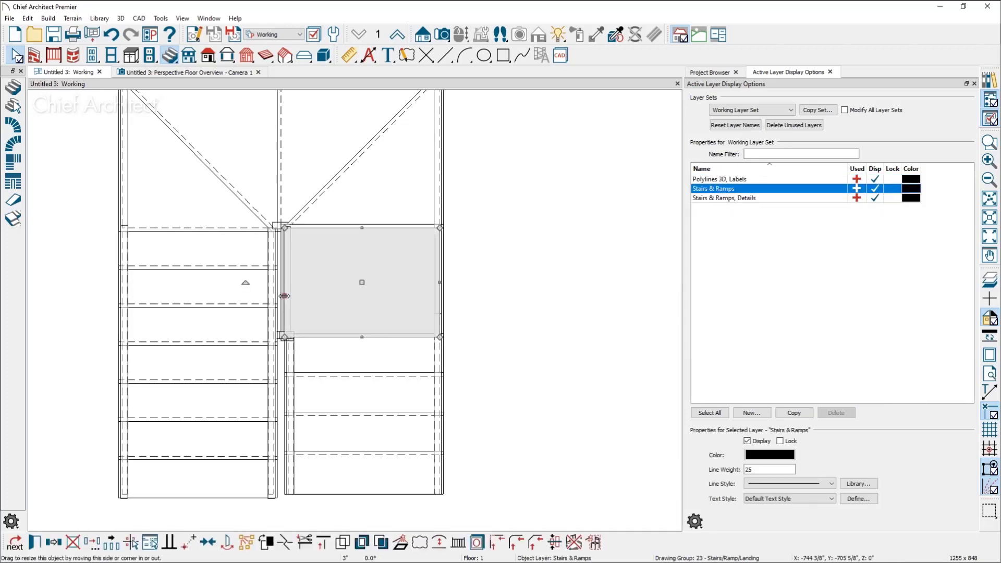
pyautogui.press('Escape')
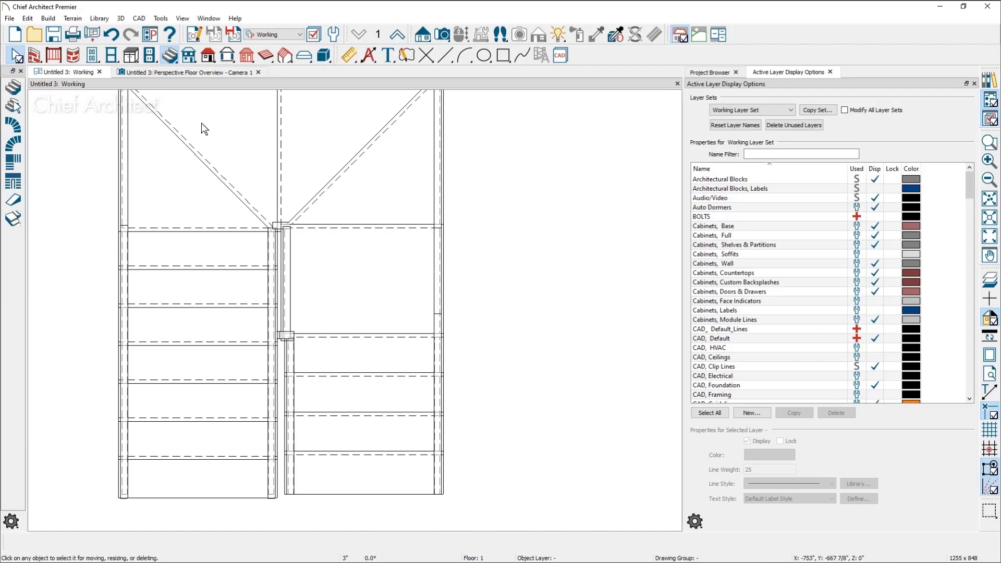
# Examine the added landing and the winders in the perspective floor overview, and select the triangular winder next to the unshortened flight
pyautogui.click(186, 72)
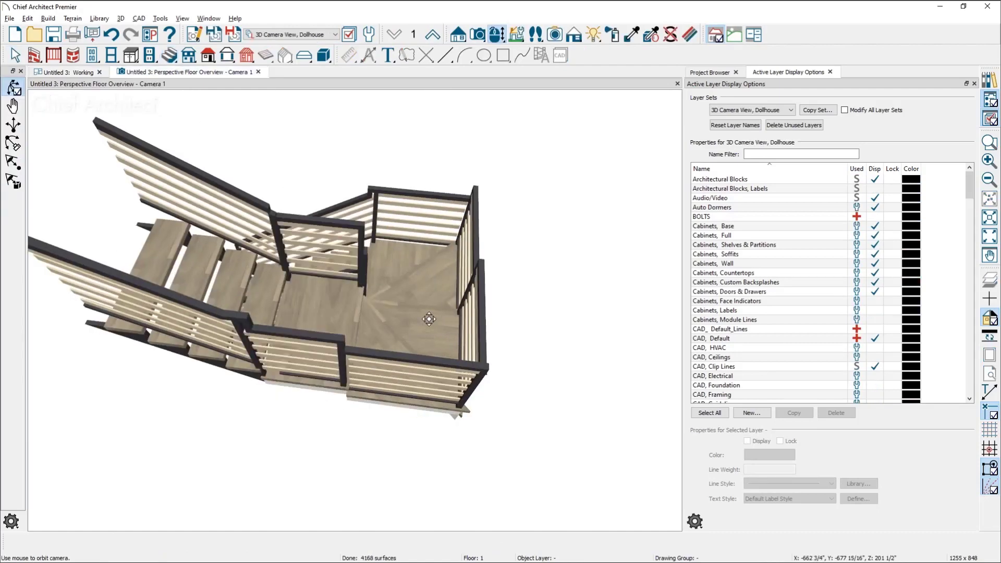
pyautogui.moveTo(429, 319); pyautogui.dragTo(313, 342)
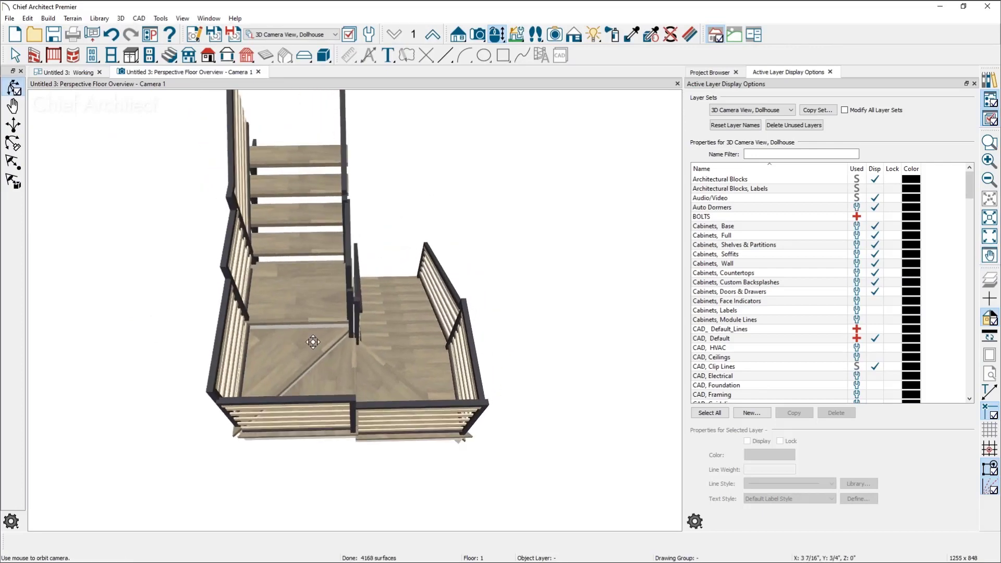
pyautogui.scroll(1, 290, 315)
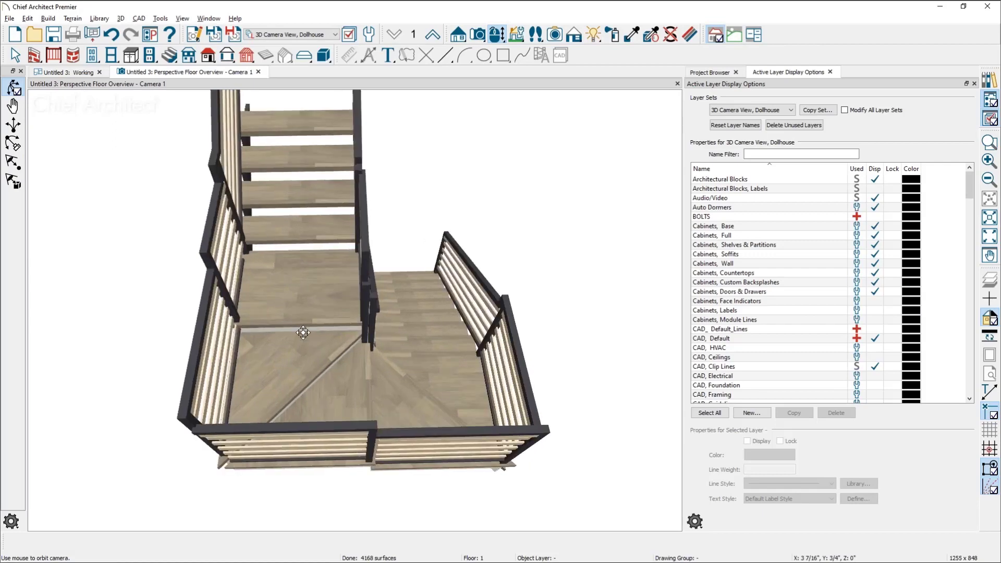
pyautogui.moveTo(303, 332); pyautogui.dragTo(190, 333)
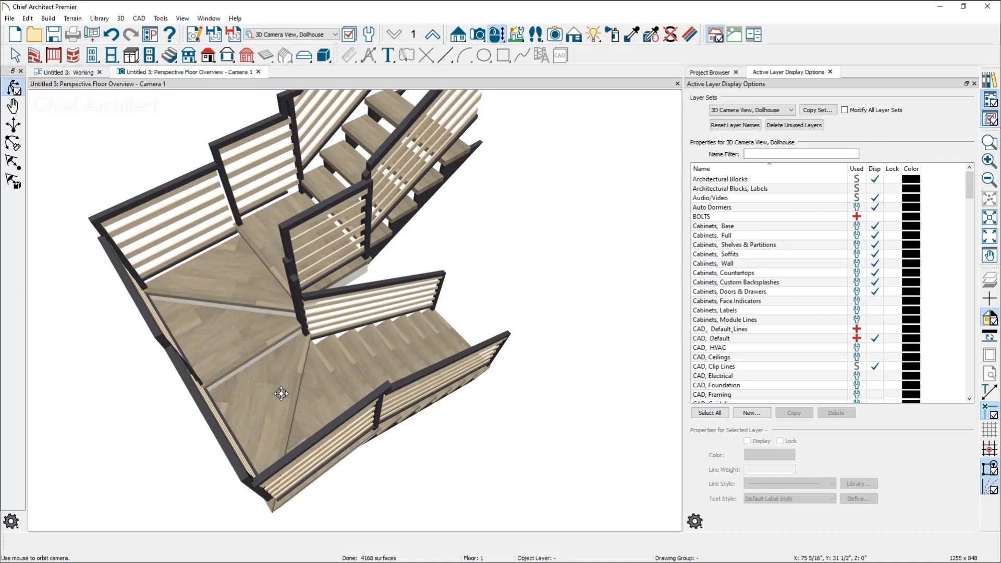
pyautogui.click(282, 386)
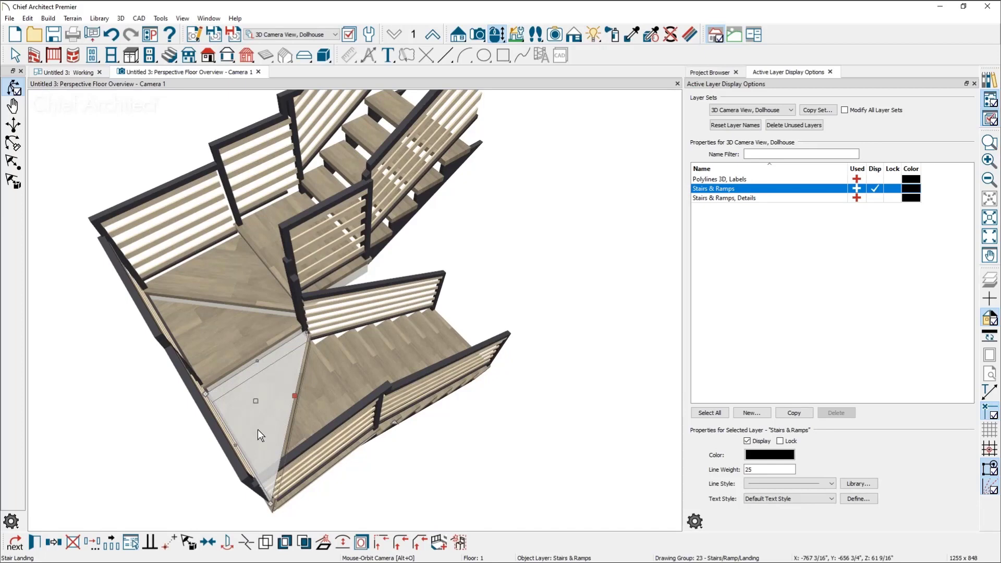
# Return to the floor plan and examine how the triangular winders meet the center post and the added rectangular landing
pyautogui.click(85, 73)
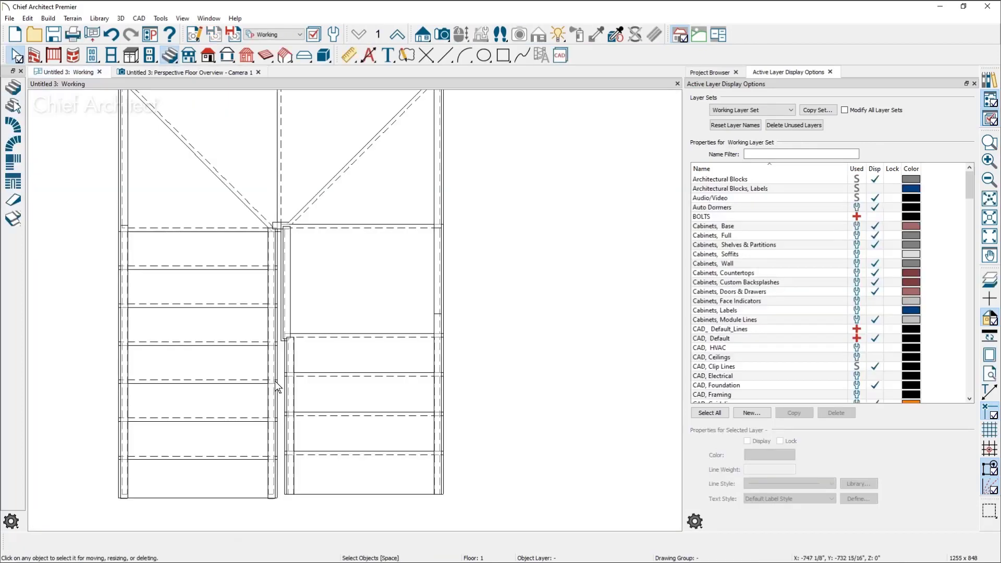
pyautogui.moveTo(353, 327); pyautogui.dragTo(401, 376, button='middle')
pyautogui.click(277, 241)
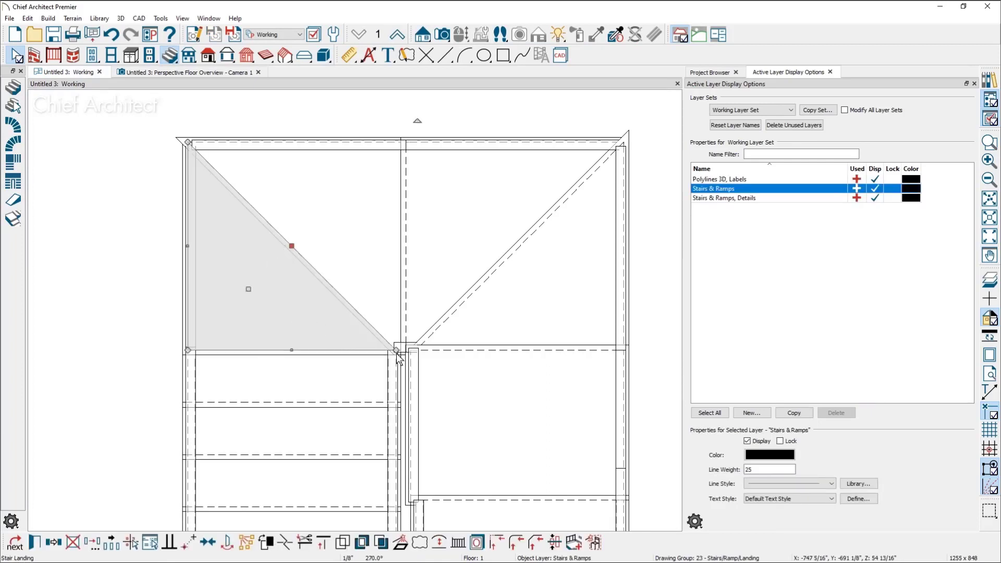
pyautogui.scroll(2, 396, 351)
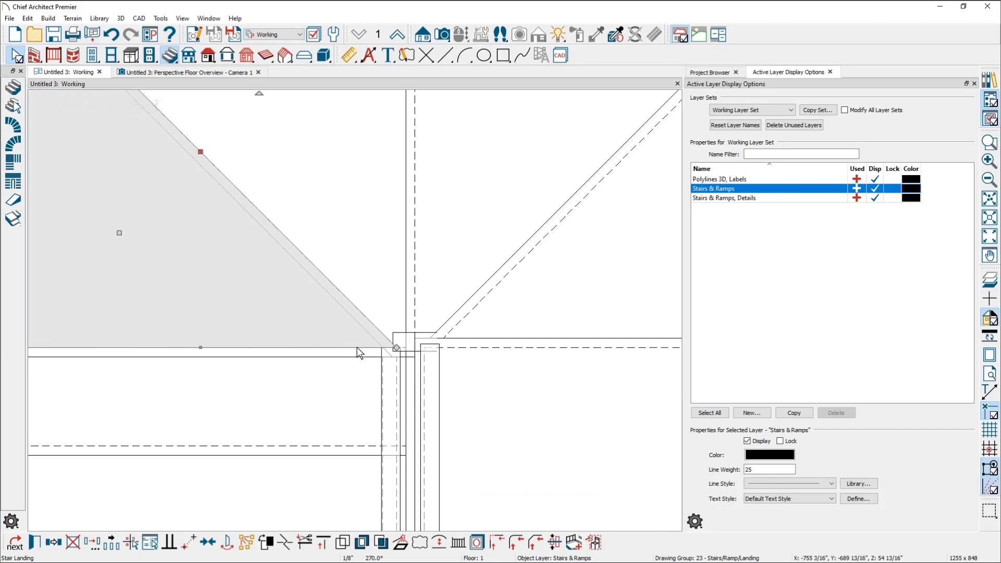
pyautogui.scroll(-2, 420, 339)
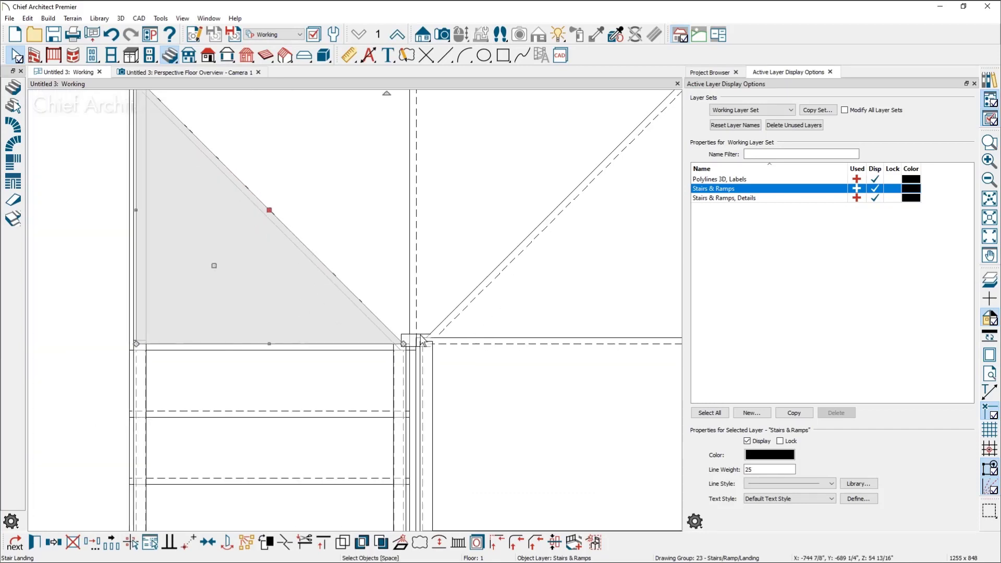
pyautogui.moveTo(234, 343); pyautogui.dragTo(270, 375, button='middle')
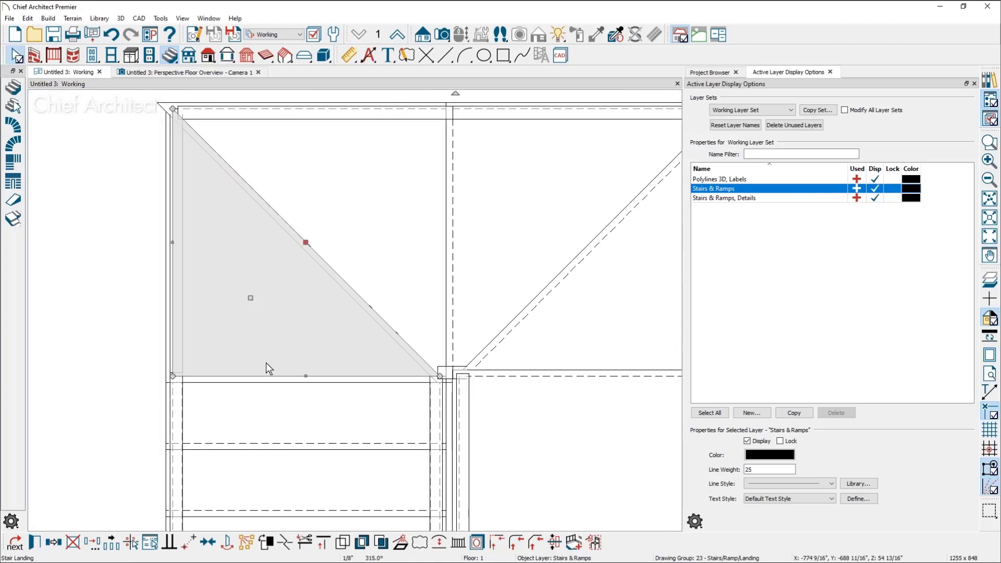
pyautogui.moveTo(173, 126)
pyautogui.mouseDown()
pyautogui.moveTo(164, 268)
pyautogui.moveTo(168, 132)
pyautogui.moveTo(171, 232)
pyautogui.mouseUp()
pyautogui.press('Escape')
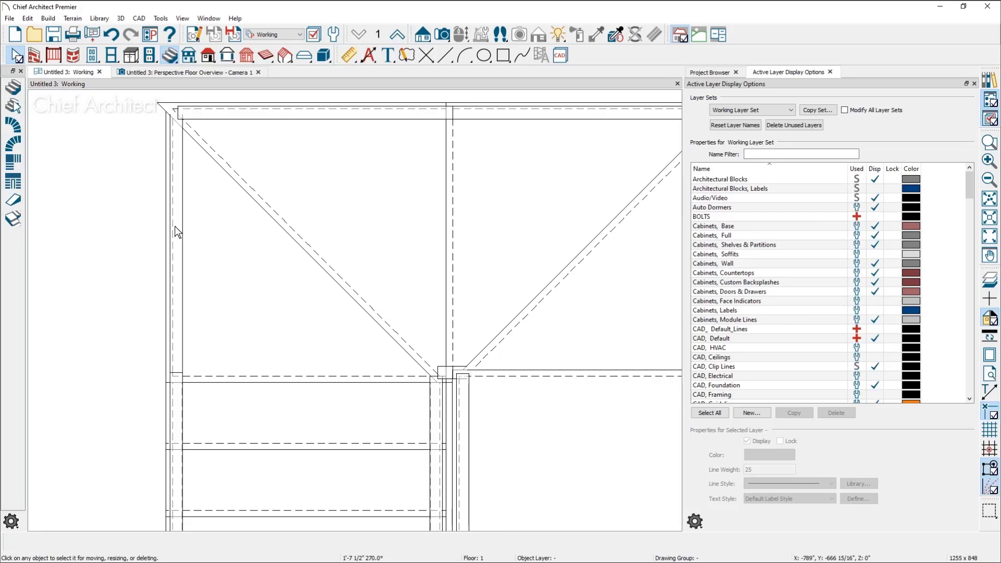
pyautogui.moveTo(463, 359); pyautogui.dragTo(316, 243, button='middle')
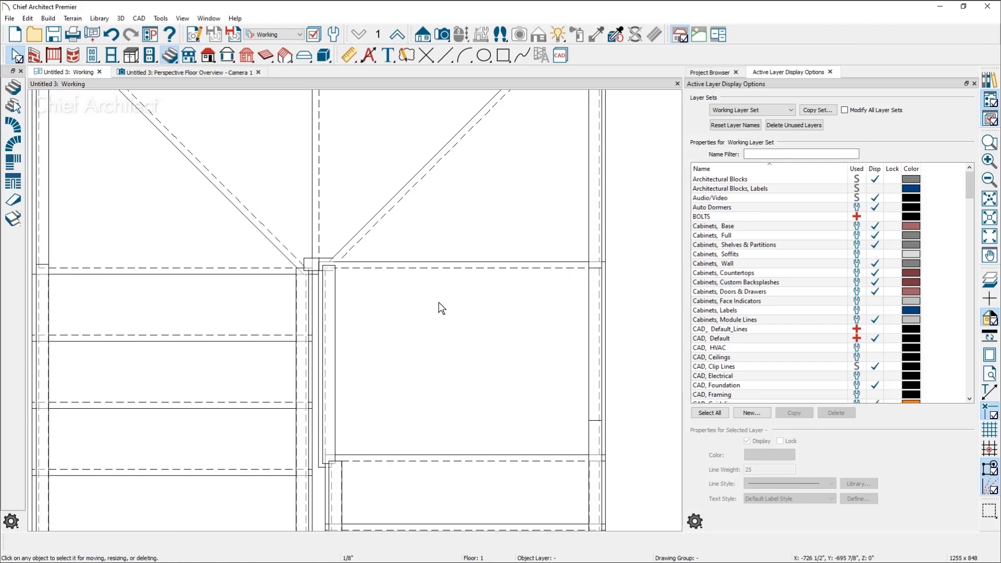
# Open the rectangular landing's specification, turn Auto Adjust Height off and back on, and accept the dialog
pyautogui.doubleClick(451, 303)
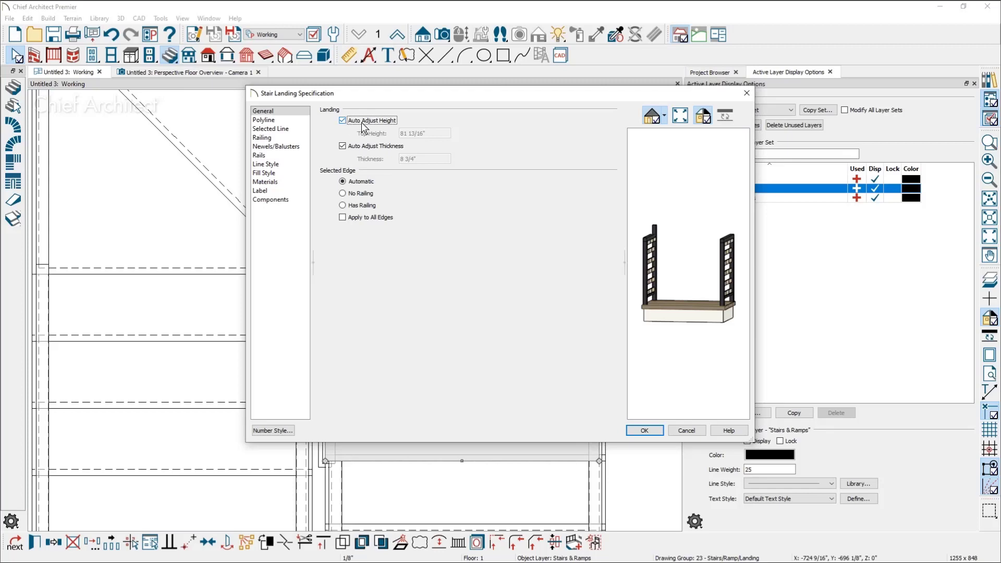
pyautogui.click(363, 124)
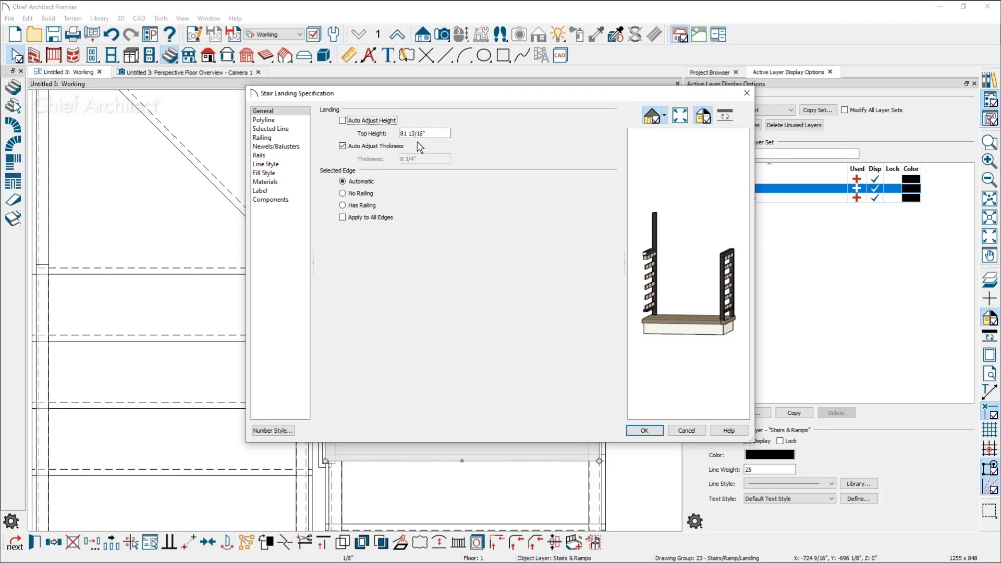
pyautogui.click(359, 123)
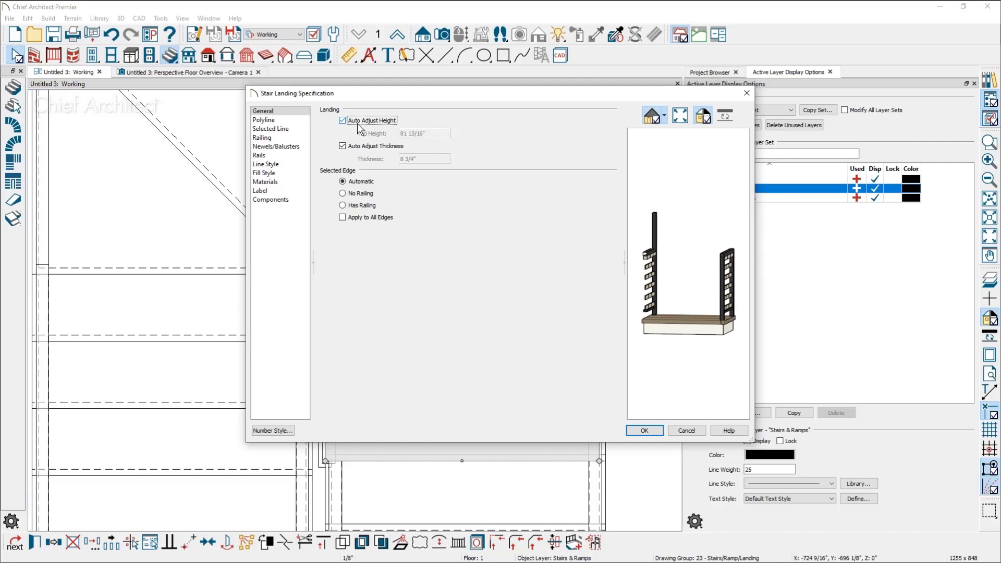
pyautogui.click(644, 430)
pyautogui.press('Escape')
pyautogui.scroll(-2, 426, 305)
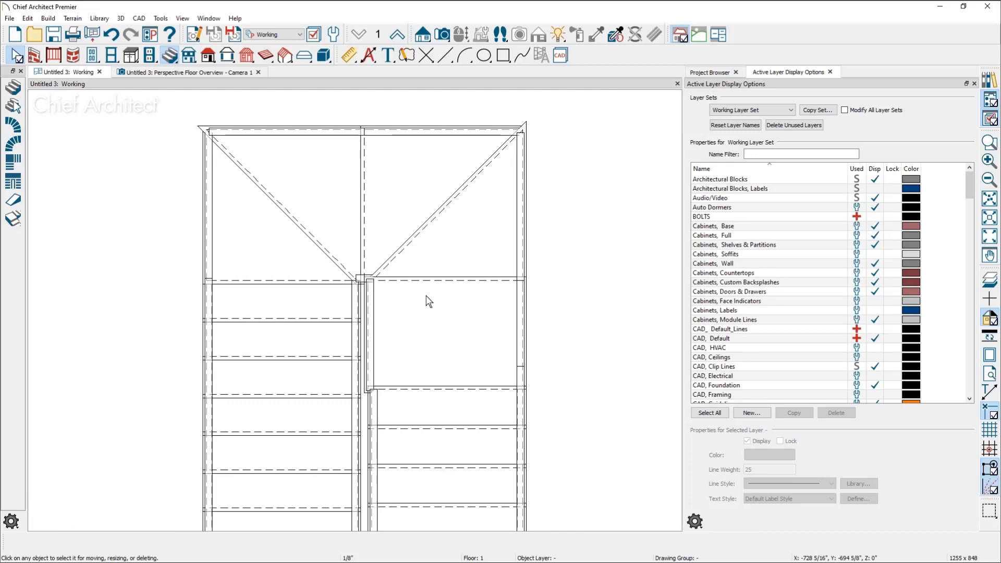
# In the shortened right flight's general specification, turn Automatic Heights off and back on, and accept the dialog
pyautogui.click(451, 437)
pyautogui.doubleClick(450, 431)
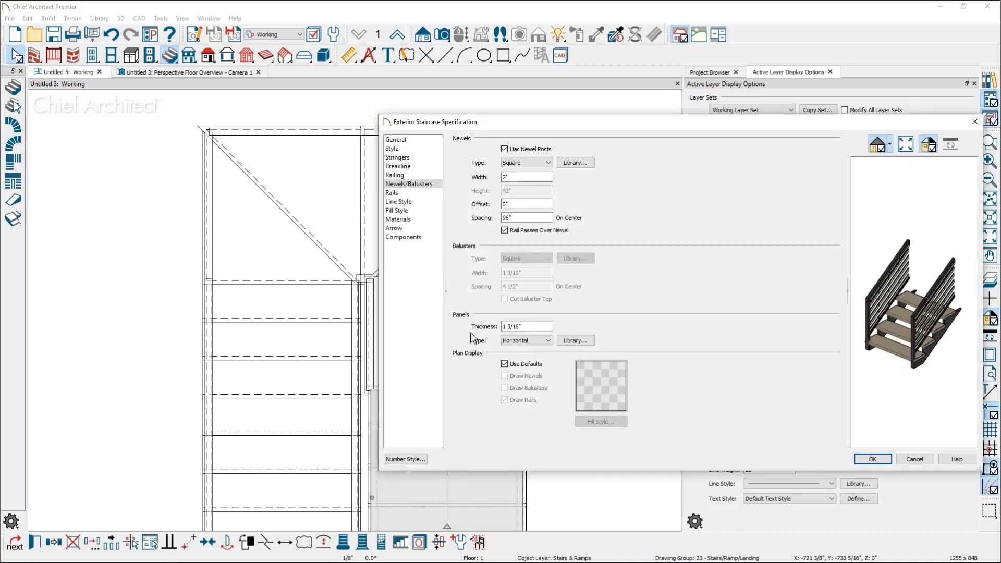
pyautogui.click(406, 141)
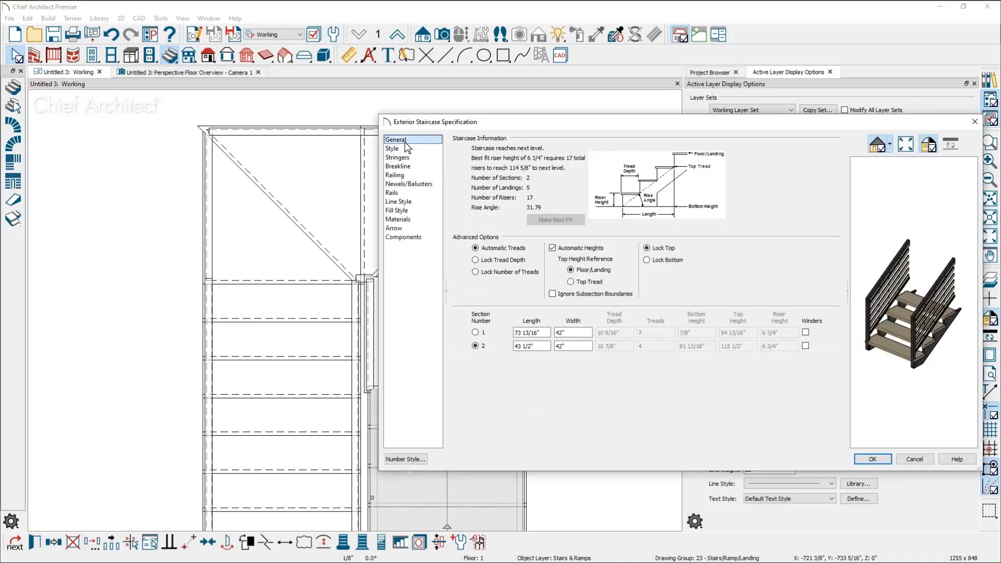
pyautogui.click(568, 248)
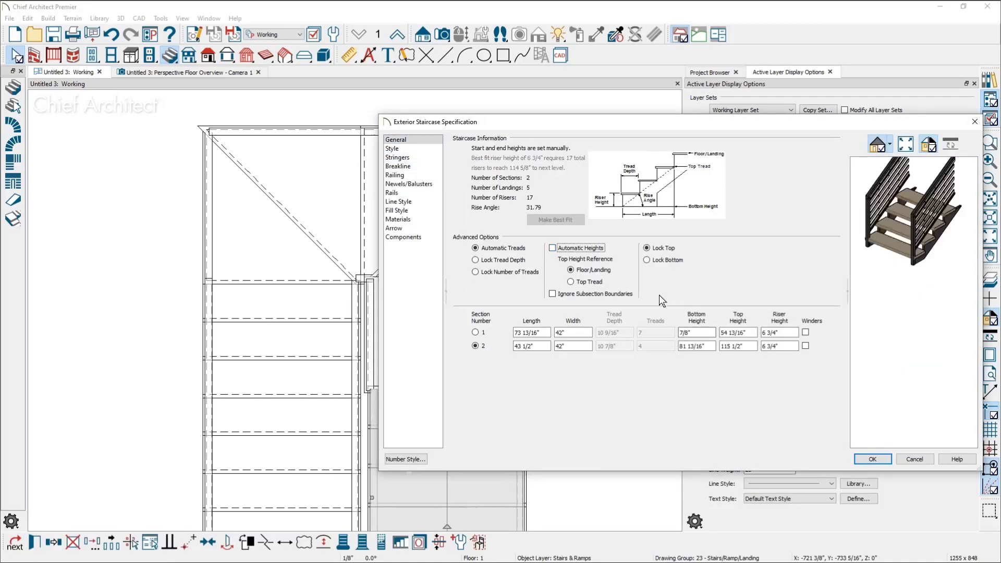
pyautogui.click(568, 248)
pyautogui.click(872, 459)
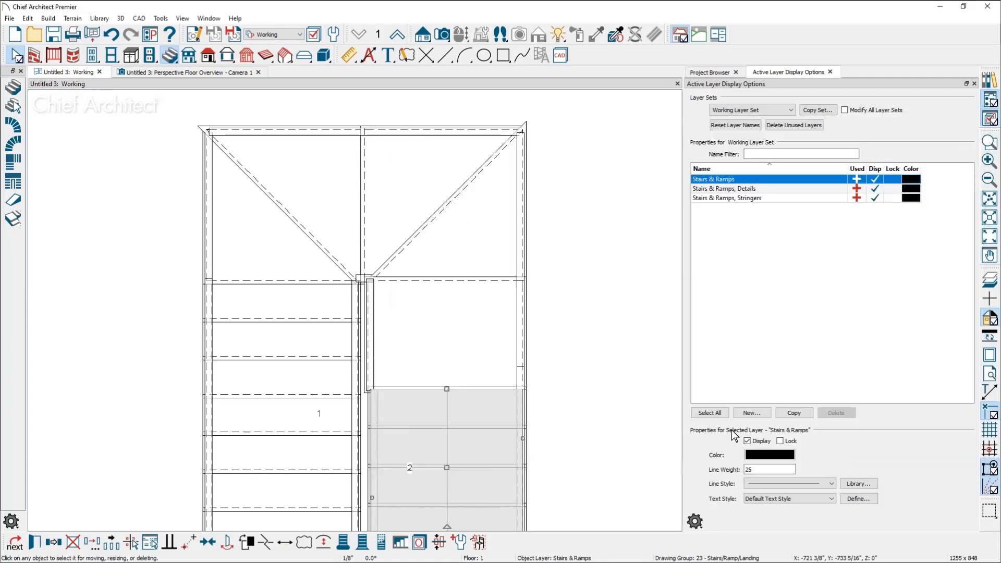
pyautogui.moveTo(549, 393); pyautogui.dragTo(549, 346, button='middle')
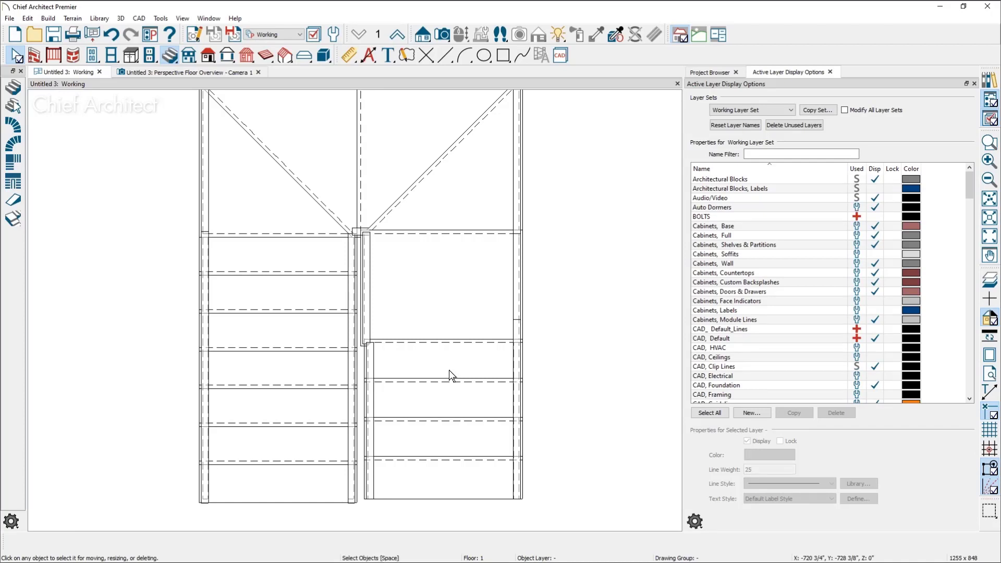
pyautogui.moveTo(458, 395); pyautogui.dragTo(456, 421, button='middle')
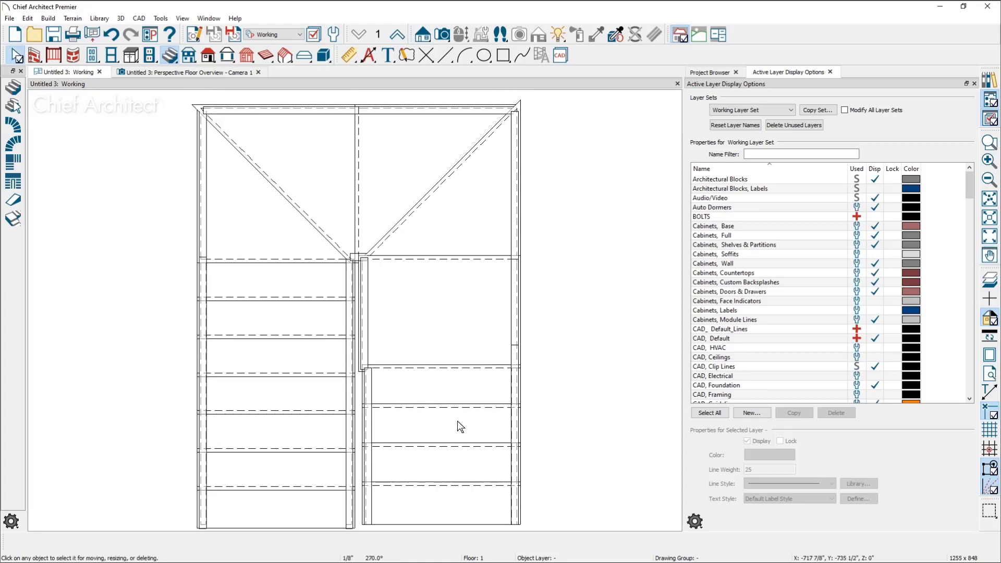
# Look up the 3D symbol import command and its supported file formats in Chief Architect without running it
pyautogui.hotkey('alt', 'Tab')
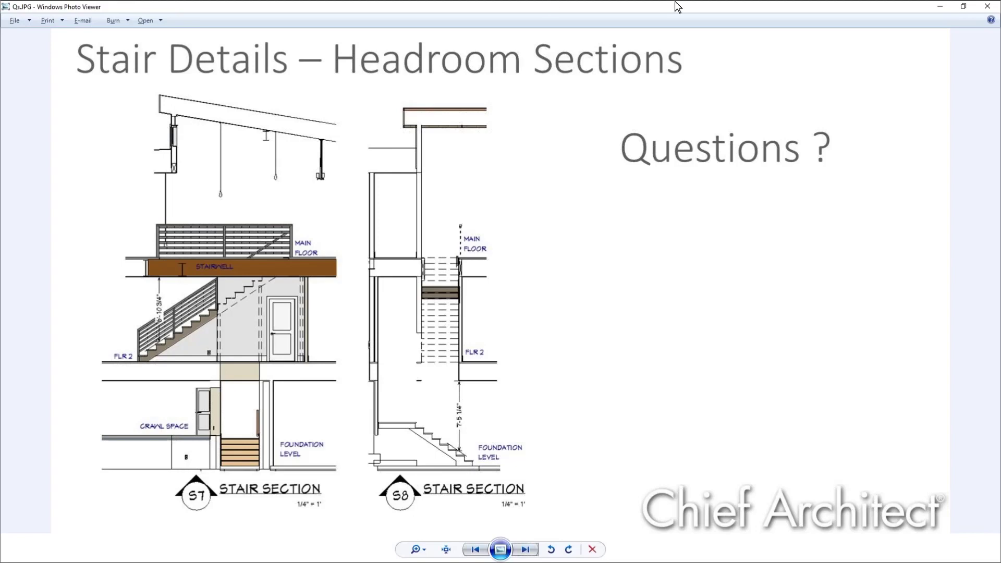
pyautogui.click(940, 6)
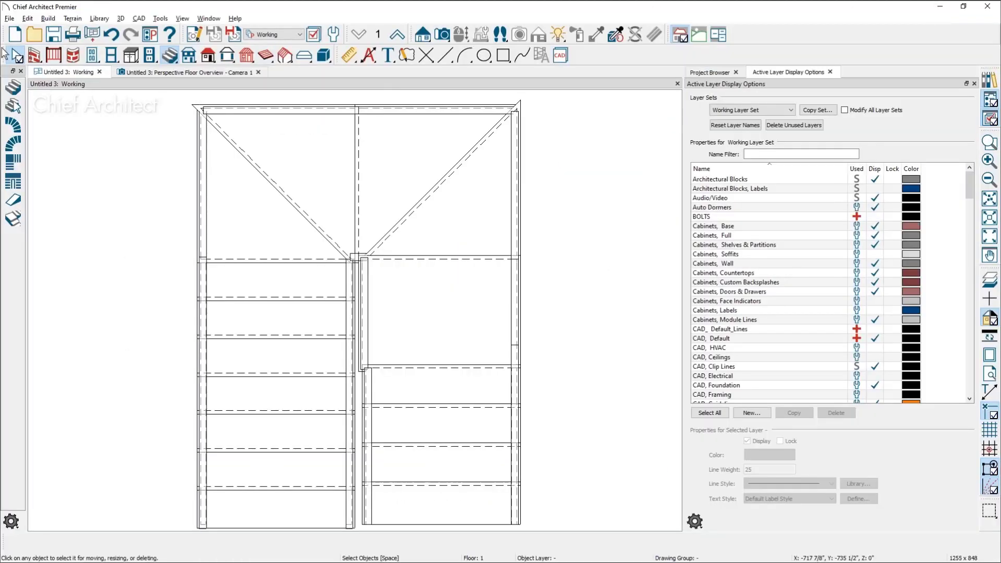
pyautogui.click(10, 19)
pyautogui.moveTo(54, 237)
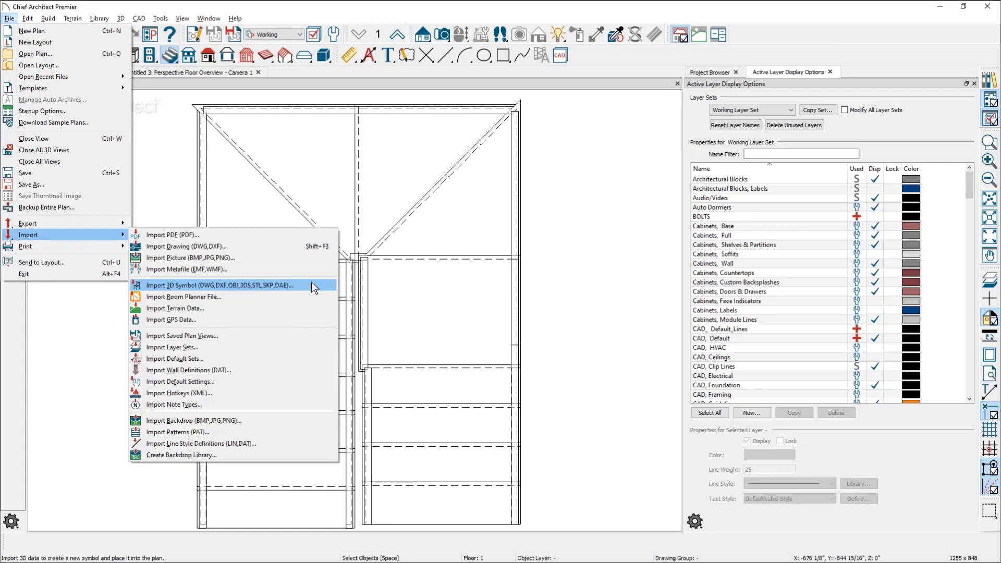
pyautogui.press('Escape')
pyautogui.press('Escape')
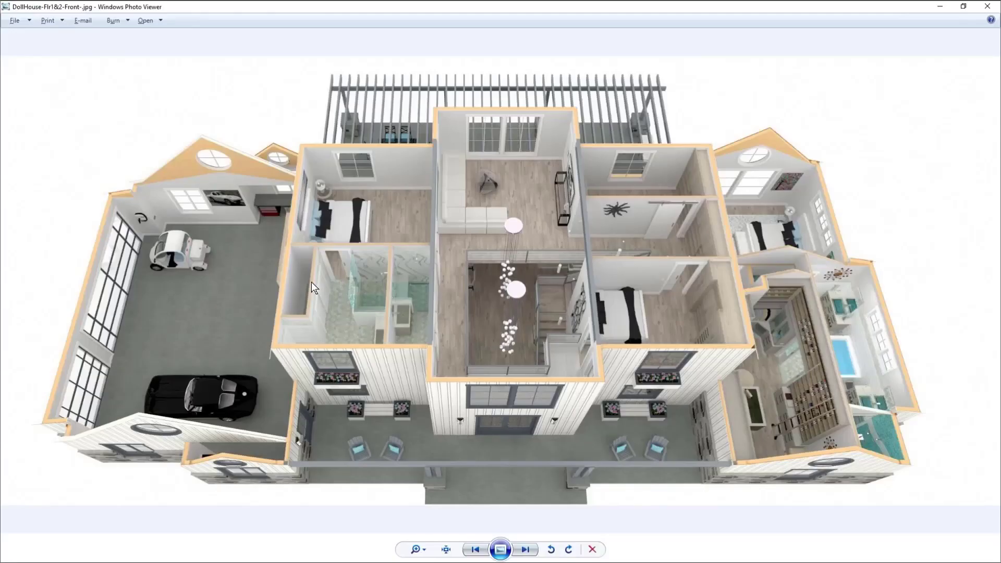
# Examine the garage, bathroom and stairwell areas of the dollhouse rendering up close
pyautogui.scroll(3, 92, 261)
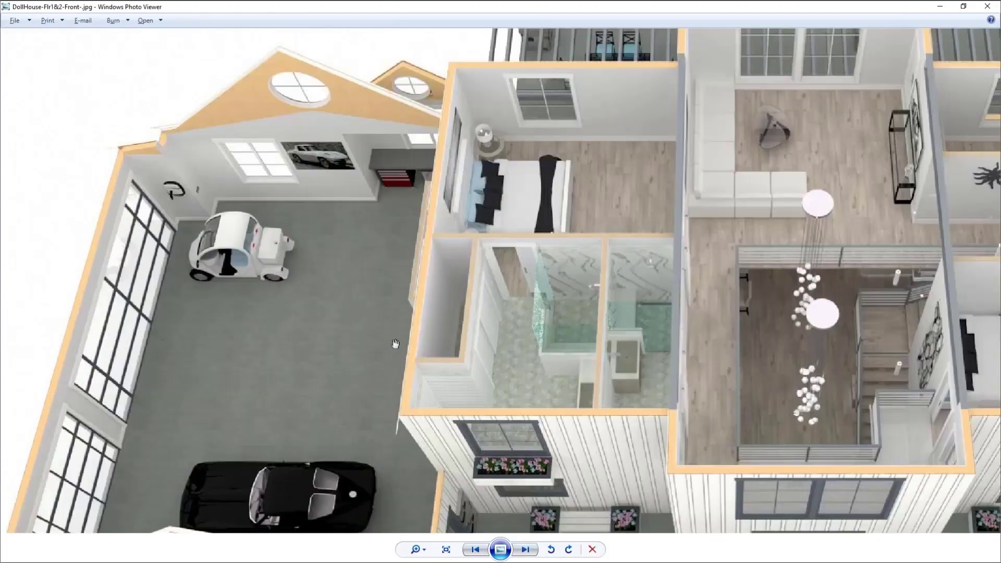
pyautogui.moveTo(314, 349); pyautogui.dragTo(316, 293)
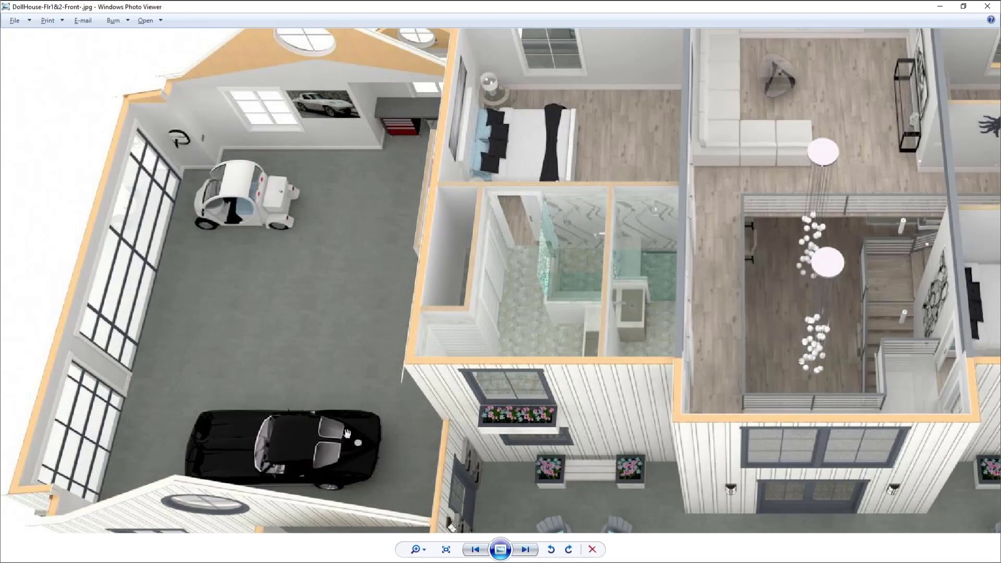
pyautogui.scroll(-3, 304, 367)
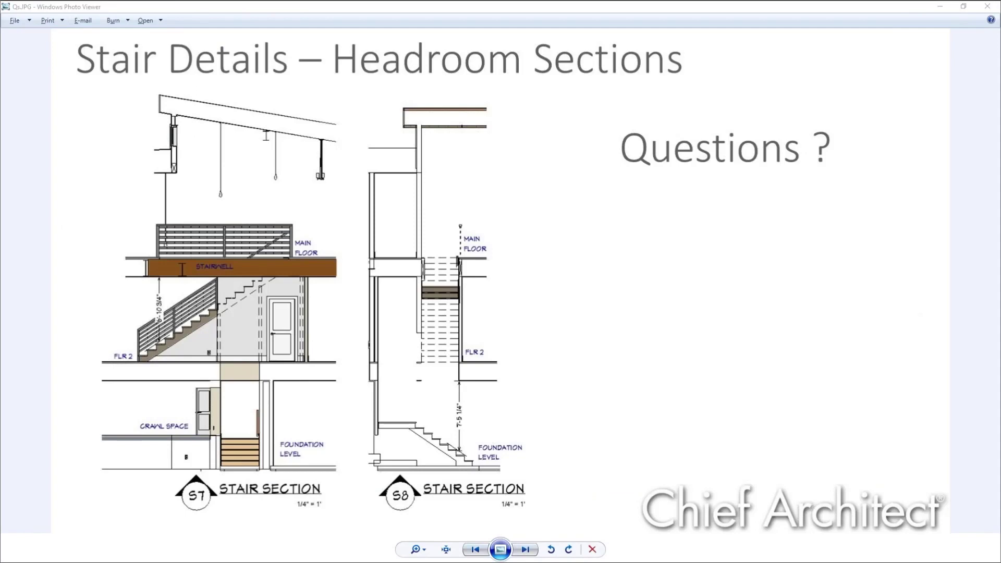
# Switch to the web browser and open the Live Webinars & Training page from the Chief Architect home page
pyautogui.hotkey('alt', 'Tab')
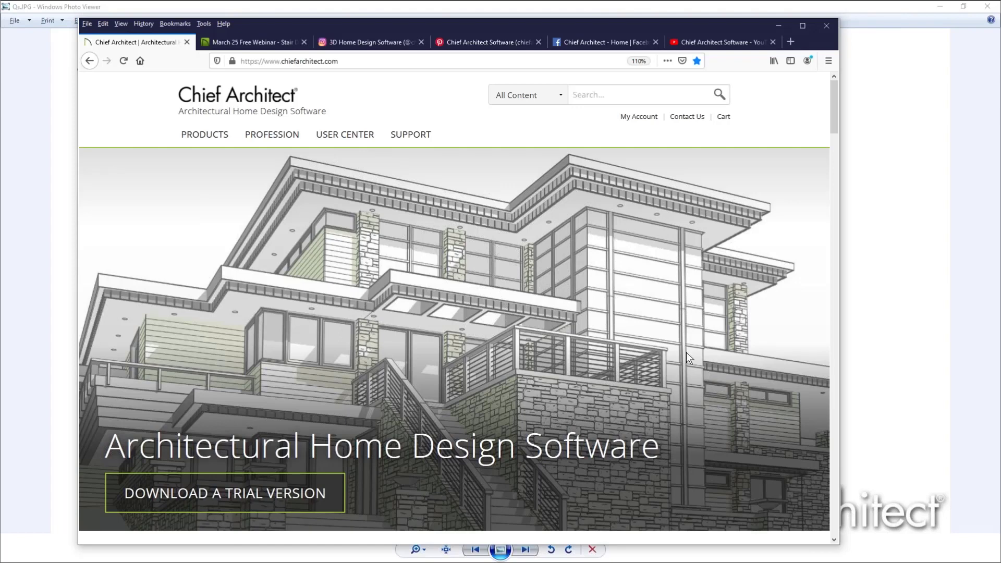
pyautogui.scroll(-5, 677, 346)
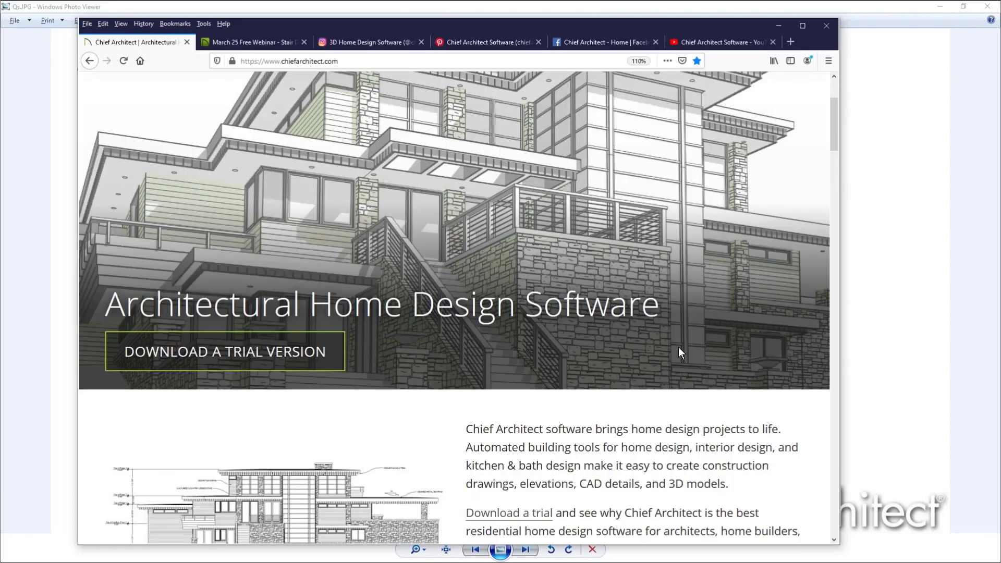
pyautogui.click(805, 25)
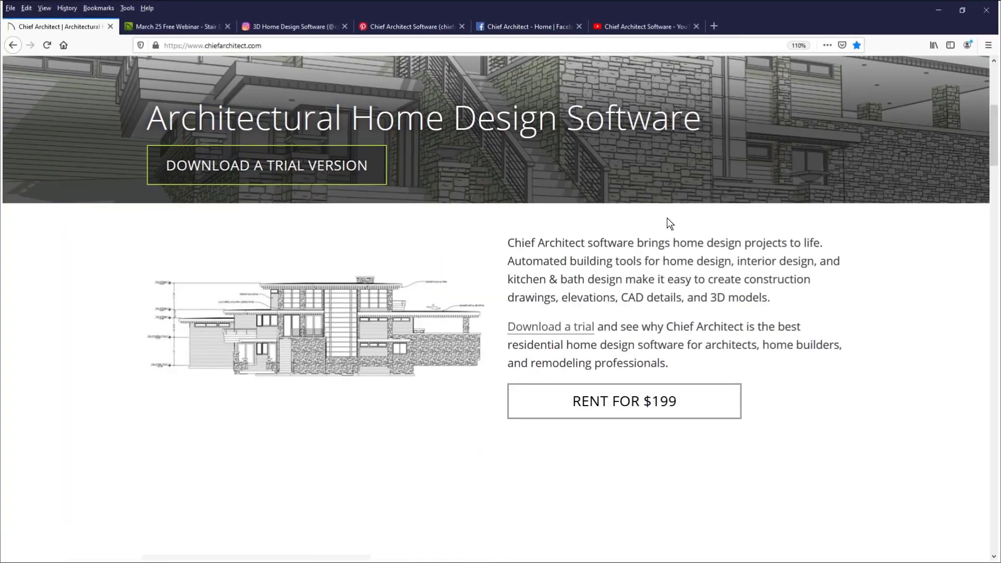
pyautogui.scroll(-7, 668, 218)
pyautogui.scroll(-2, 671, 208)
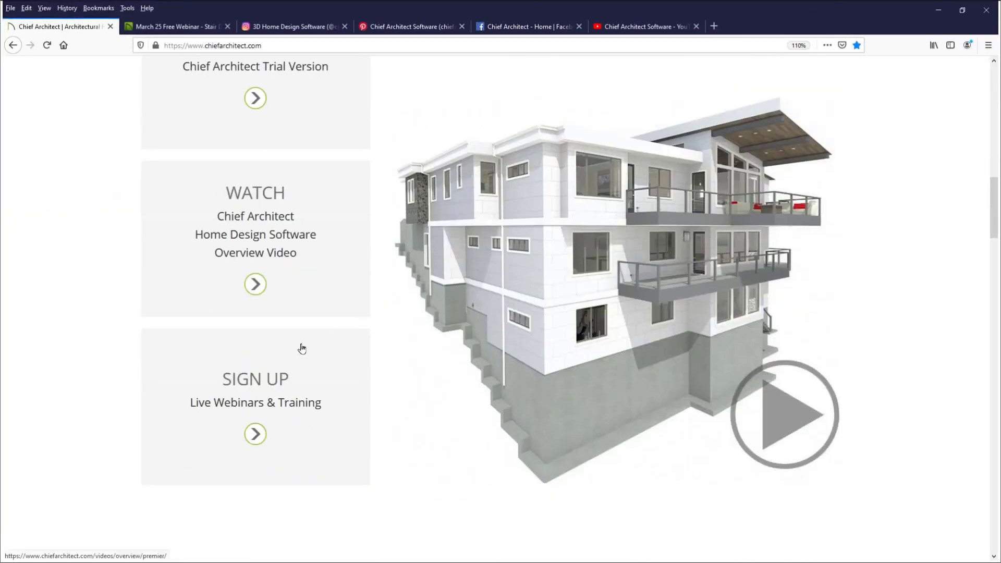
pyautogui.click(299, 407)
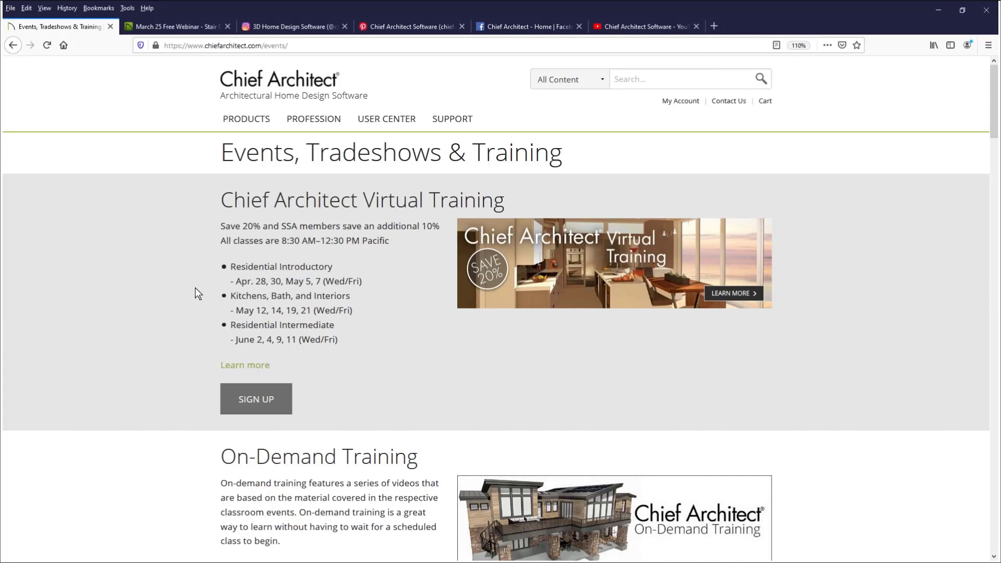
# Review the virtual training, on-demand training, Roof Tools webinar and Chief Boot Camp listings on the events page
pyautogui.scroll(-3, 195, 290)
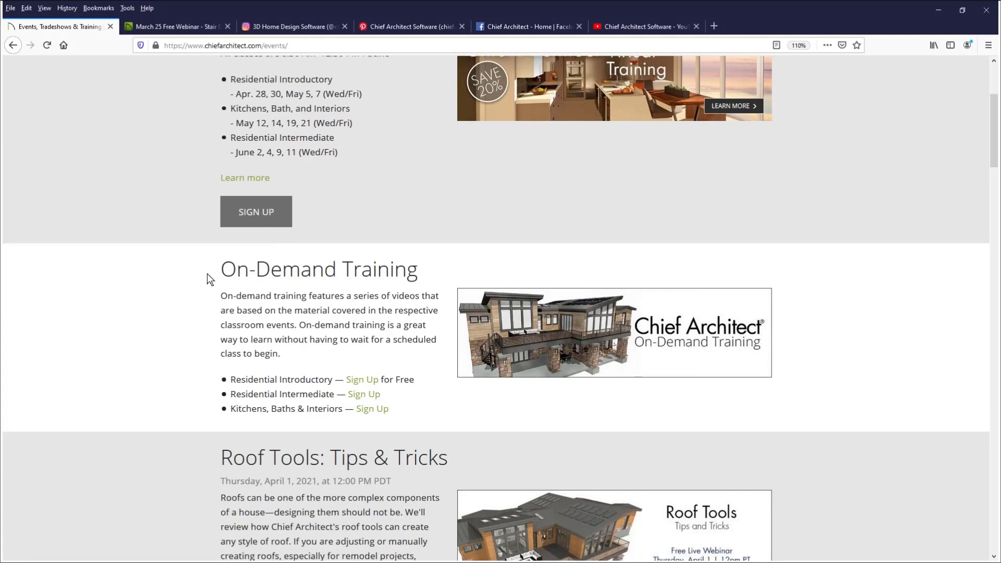
pyautogui.scroll(1, 207, 273)
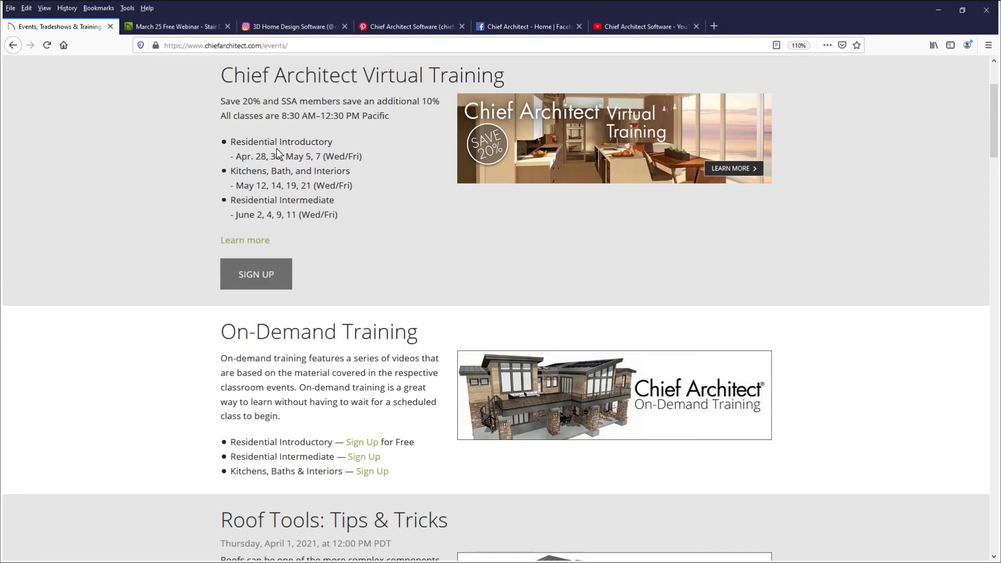
pyautogui.scroll(-6, 203, 271)
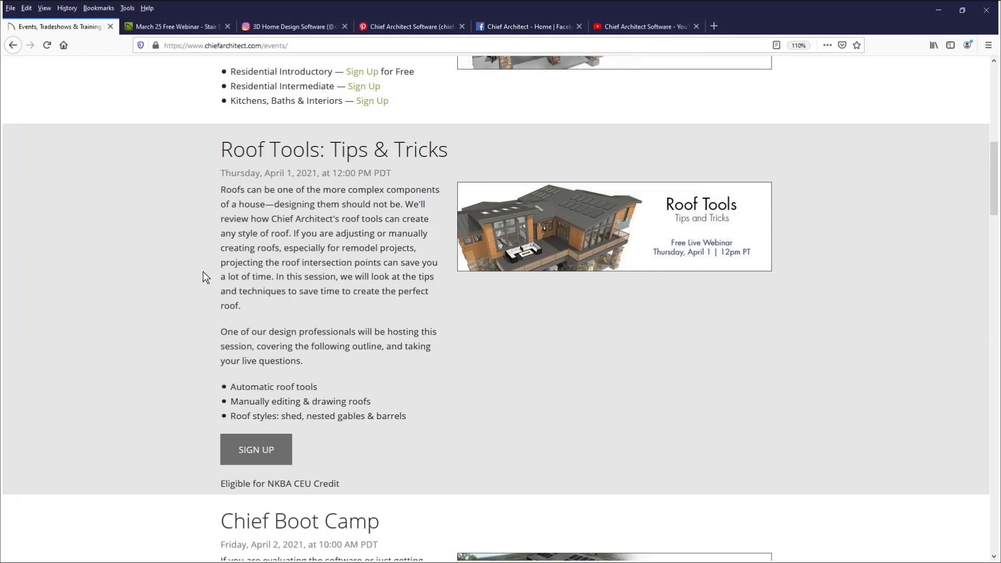
pyautogui.scroll(-7, 520, 344)
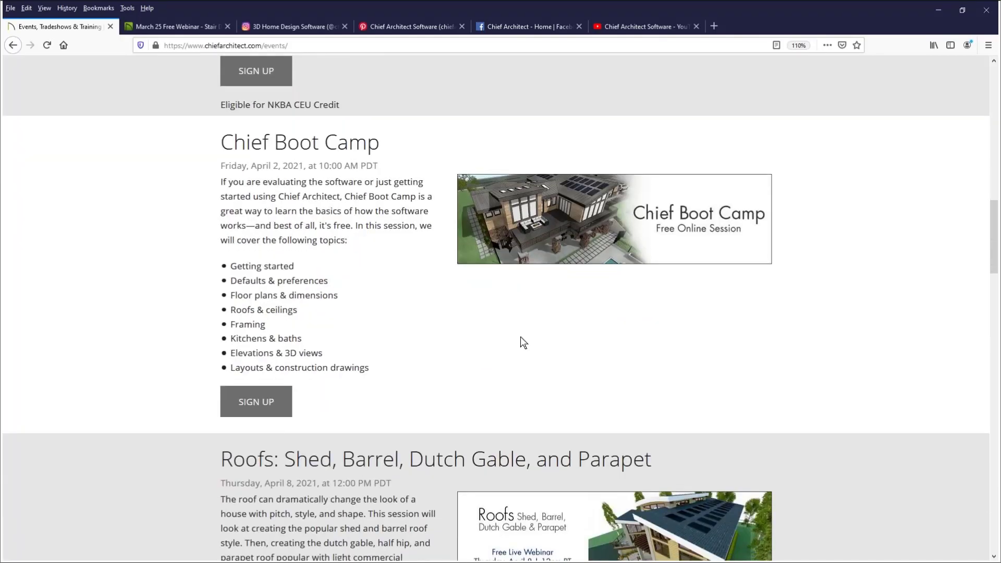
pyautogui.scroll(-1, 522, 342)
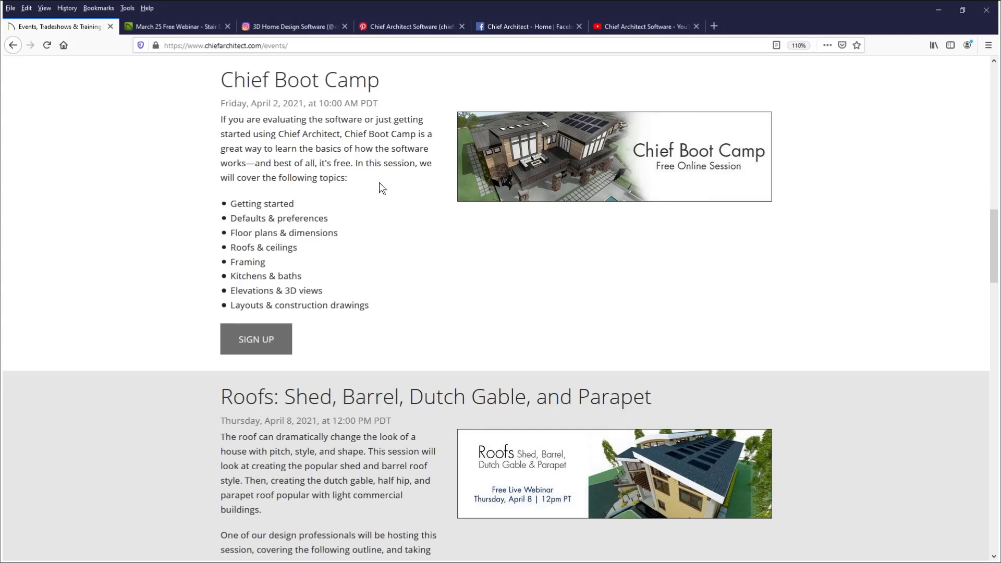
pyautogui.scroll(-10, 379, 182)
pyautogui.scroll(-15, 377, 172)
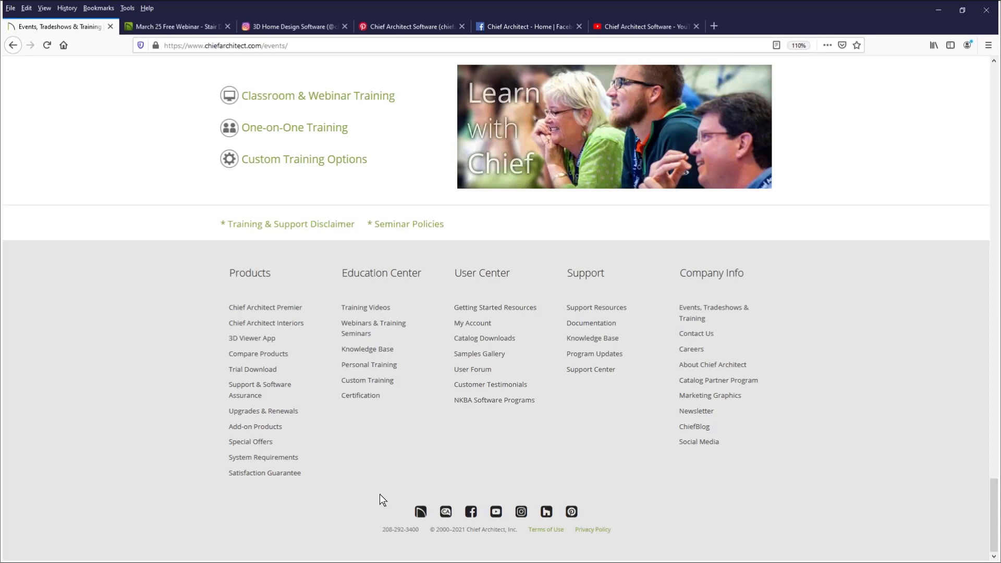
# View Chief Architect's Instagram, Pinterest, Facebook and YouTube pages one after another
pyautogui.click(296, 26)
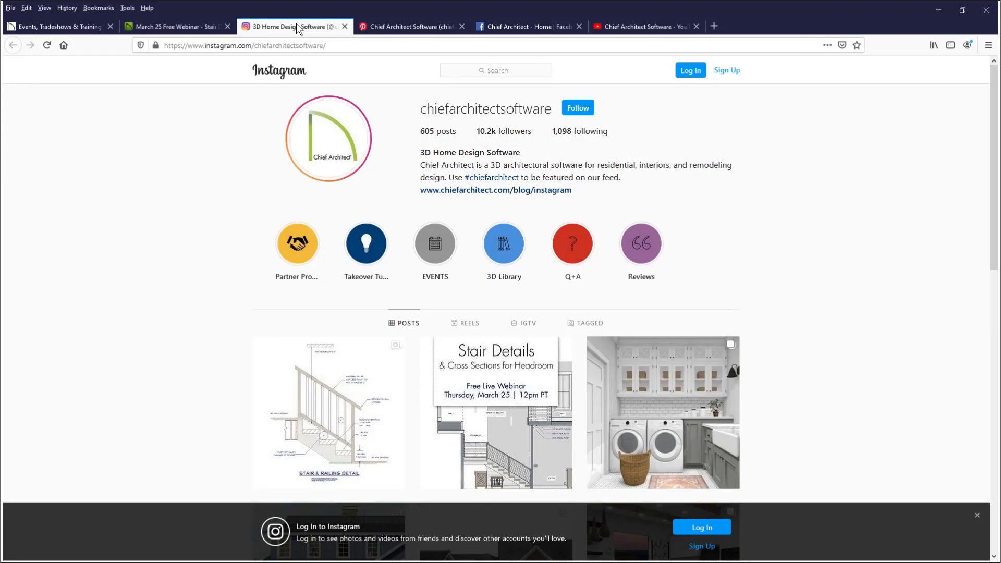
pyautogui.click(392, 26)
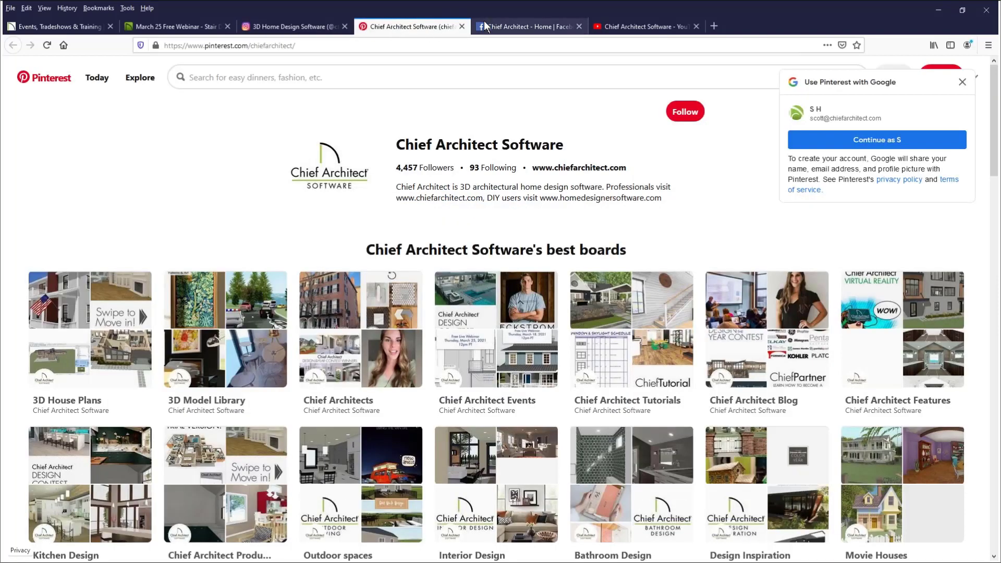
pyautogui.click(498, 29)
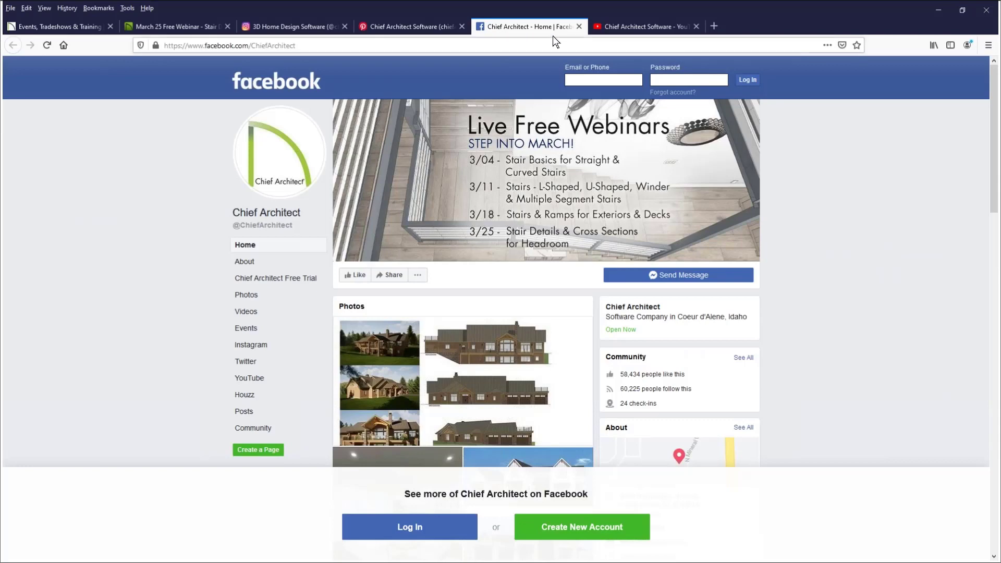
pyautogui.click(631, 29)
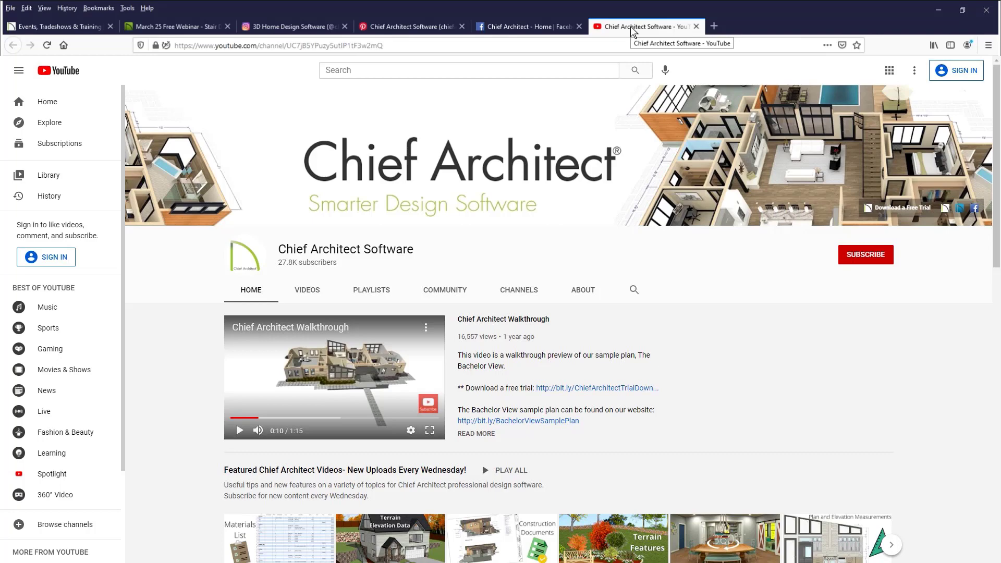
# Return to the events page and review the Roof Tools: Tips & Tricks webinar listing
pyautogui.click(58, 26)
pyautogui.scroll(15, 362, 255)
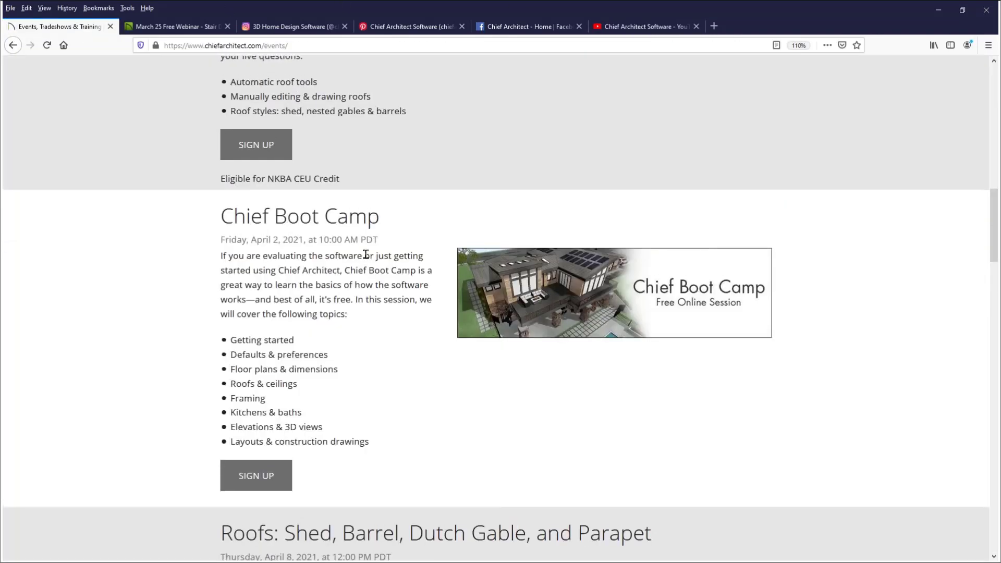
pyautogui.scroll(5, 366, 254)
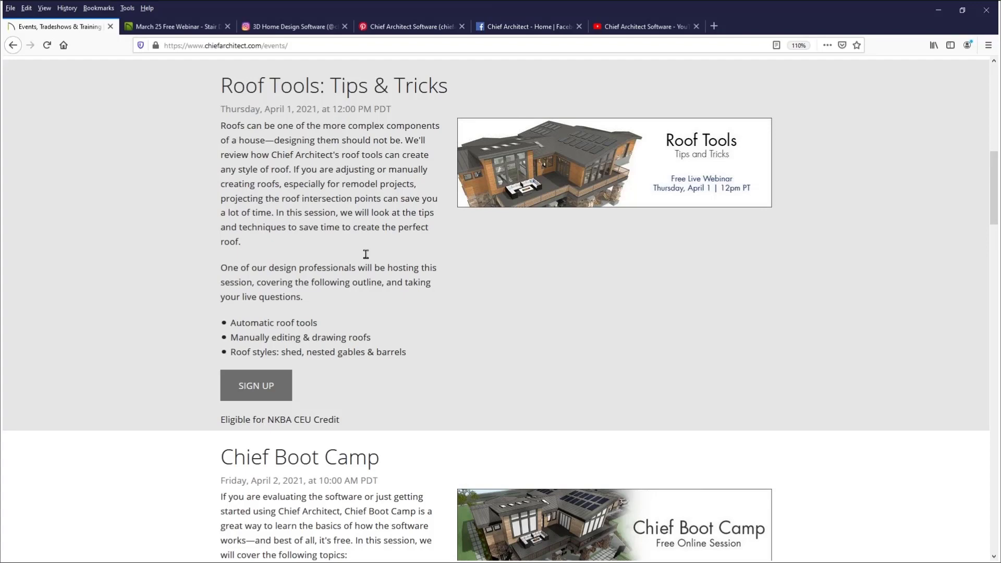